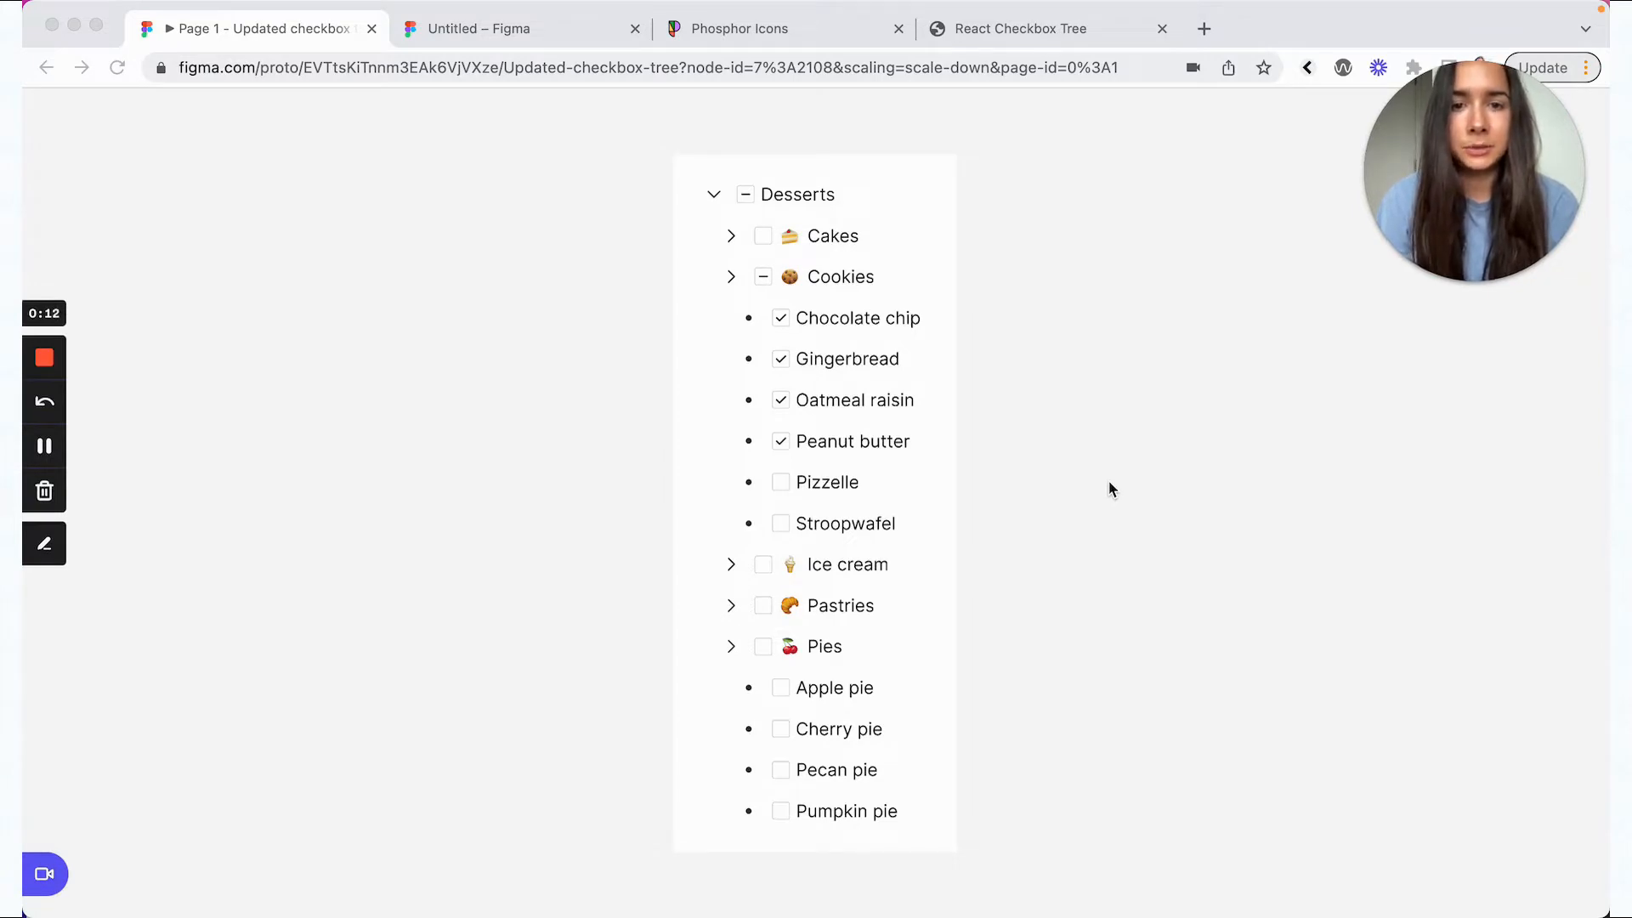
- Examine the Desserts checkbox tree prototype, including the Chocolate chip item's hover state
{"action": "left_click", "coordinate": [1108, 482]}
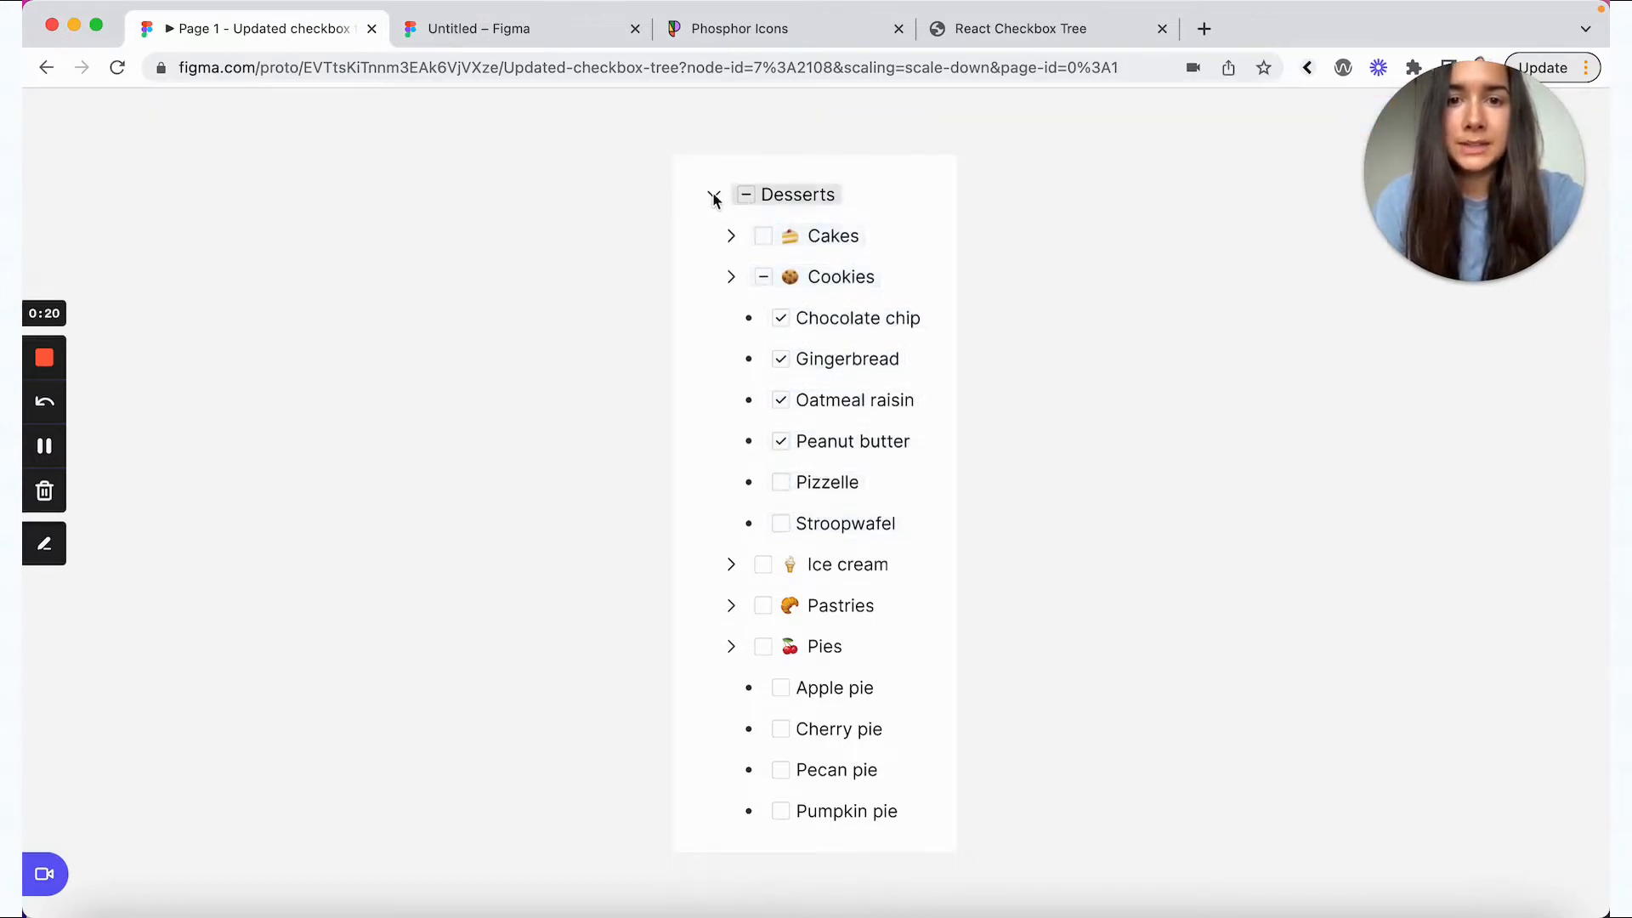
{"action": "left_click", "coordinate": [841, 334]}
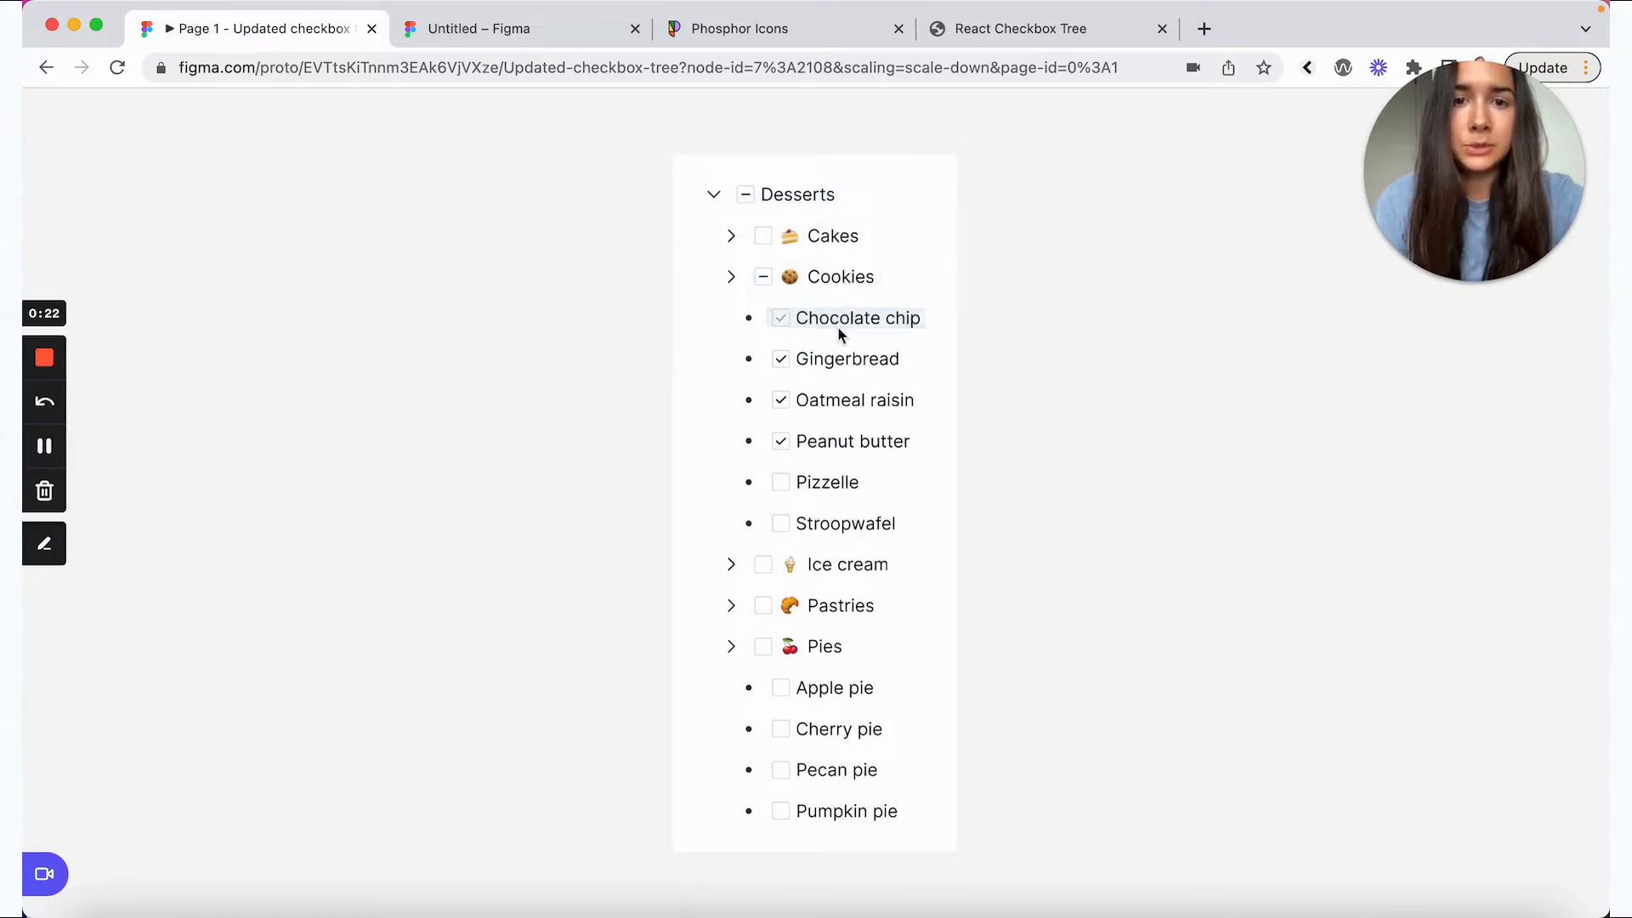
{"action": "left_click", "coordinate": [783, 326]}
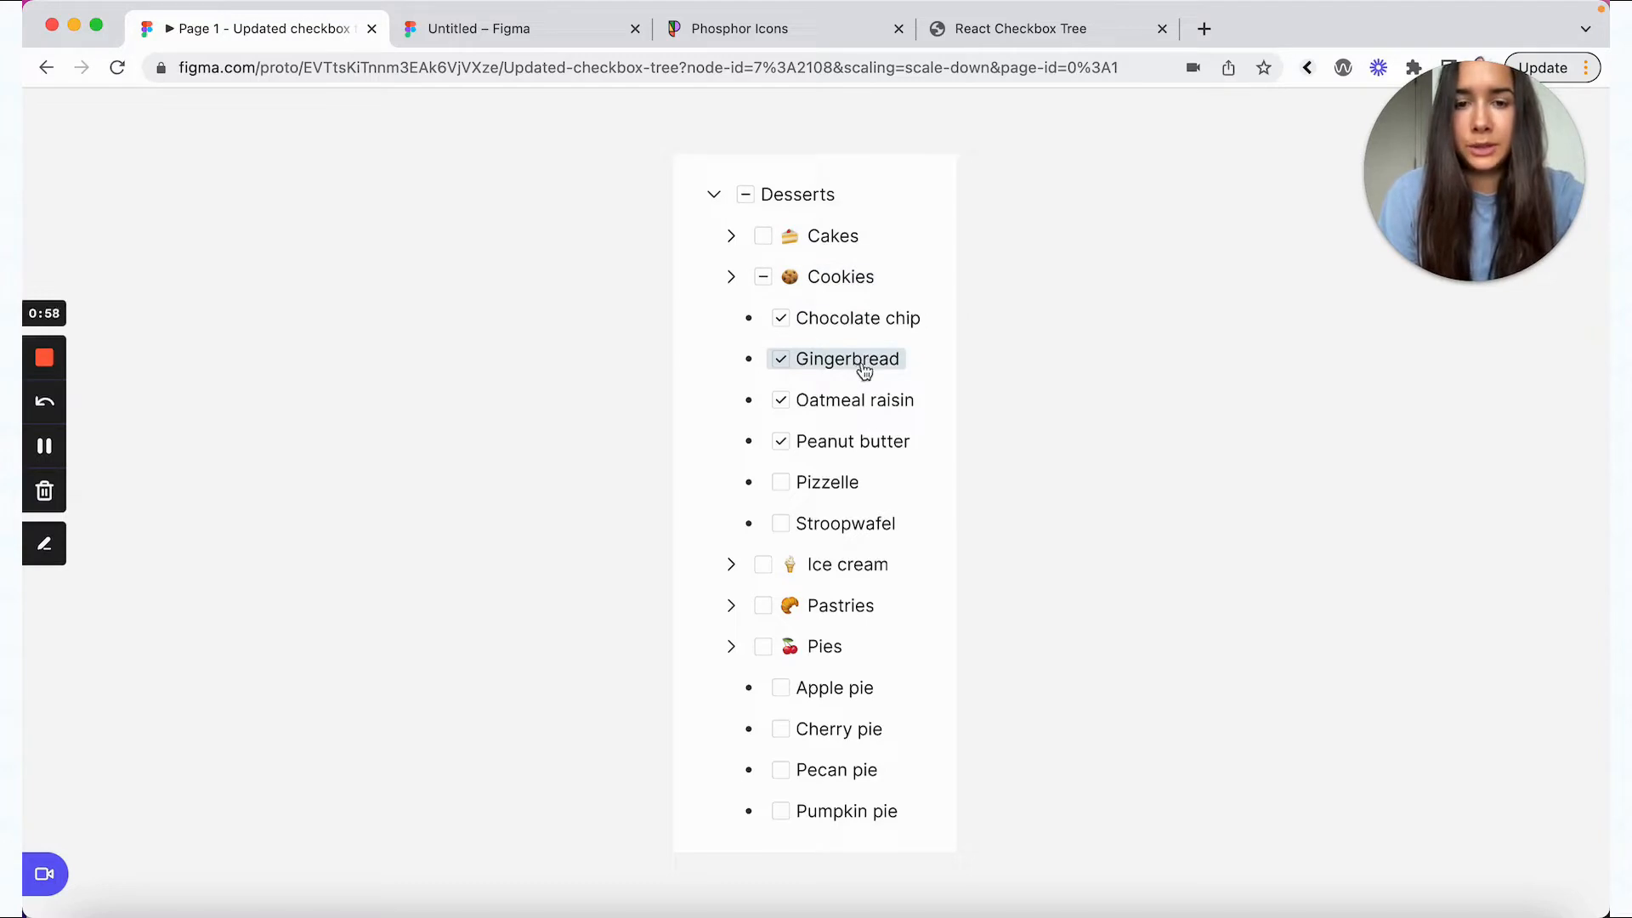
- Copy the 16px caret-down icon as SVG from the Phosphor Icons site and paste it into the Untitled Figma file
{"action": "left_click", "coordinate": [523, 41]}
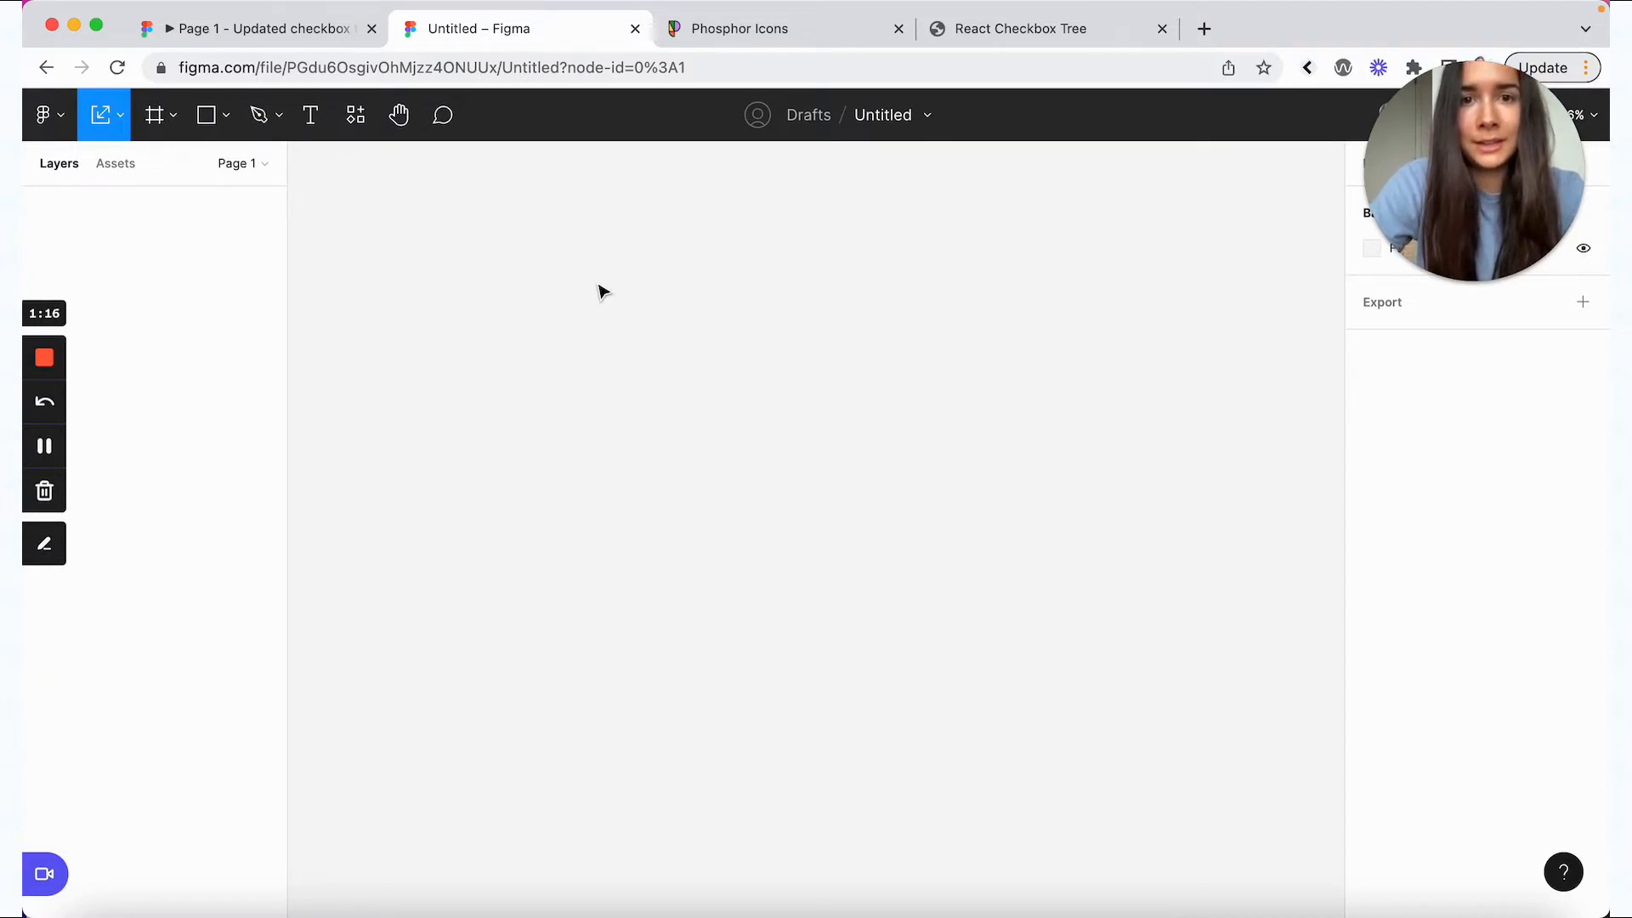
{"action": "left_click", "coordinate": [717, 39]}
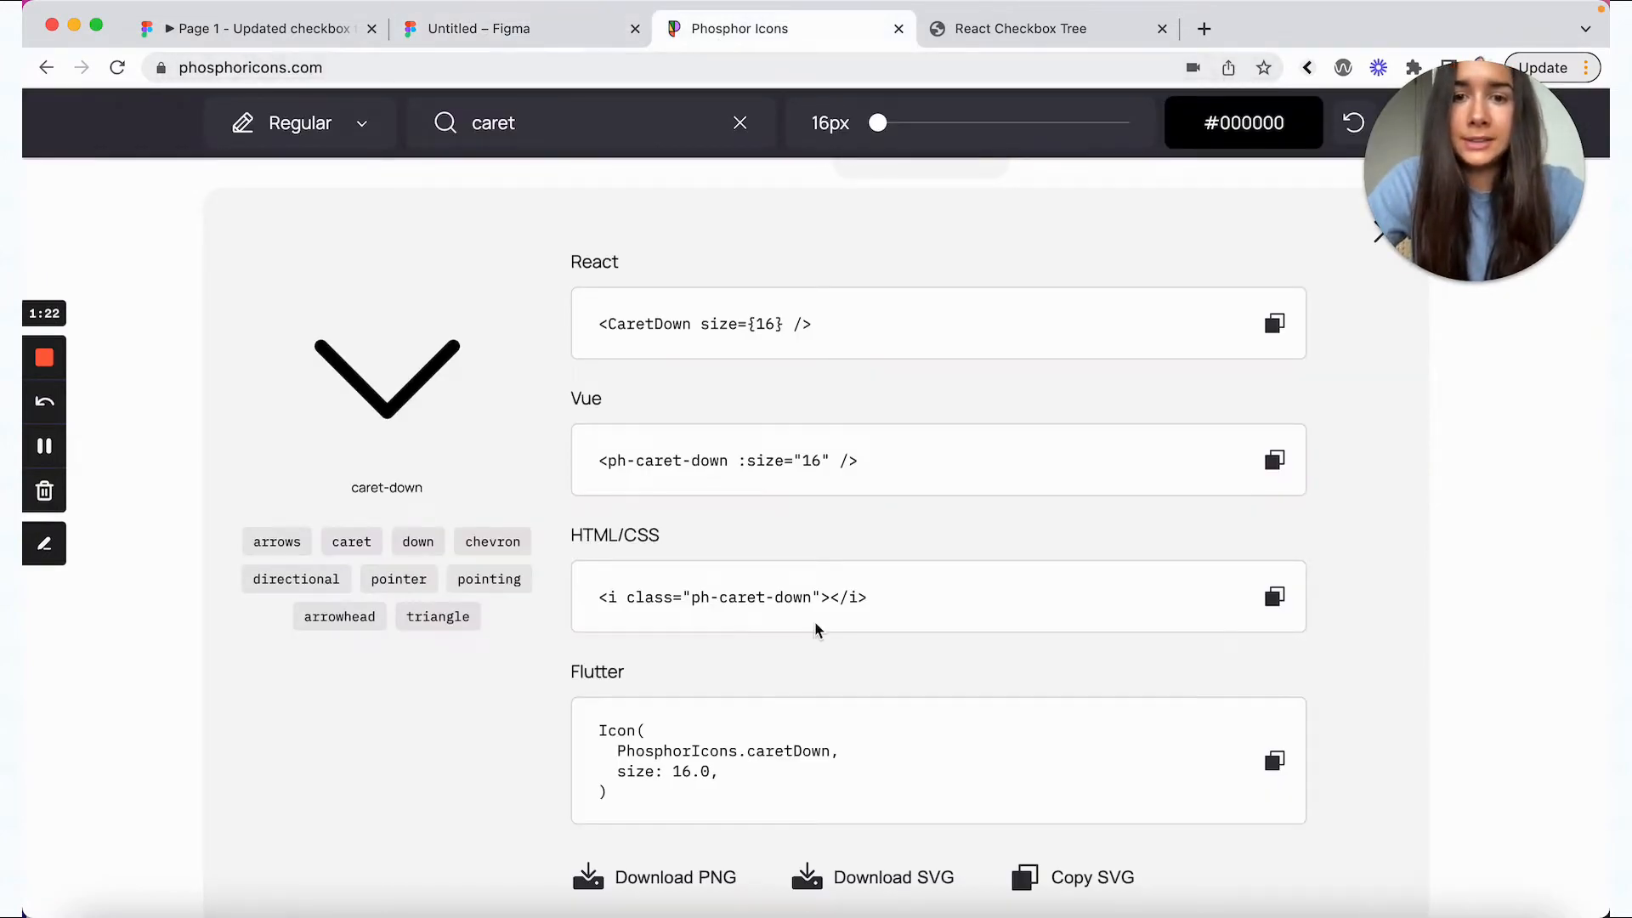
{"action": "scroll", "coordinate": [816, 628], "scroll_direction": "down", "scroll_amount": 3}
{"action": "scroll", "coordinate": [817, 621], "scroll_direction": "up", "scroll_amount": 2}
{"action": "scroll", "coordinate": [920, 510], "scroll_direction": "down", "scroll_amount": 1}
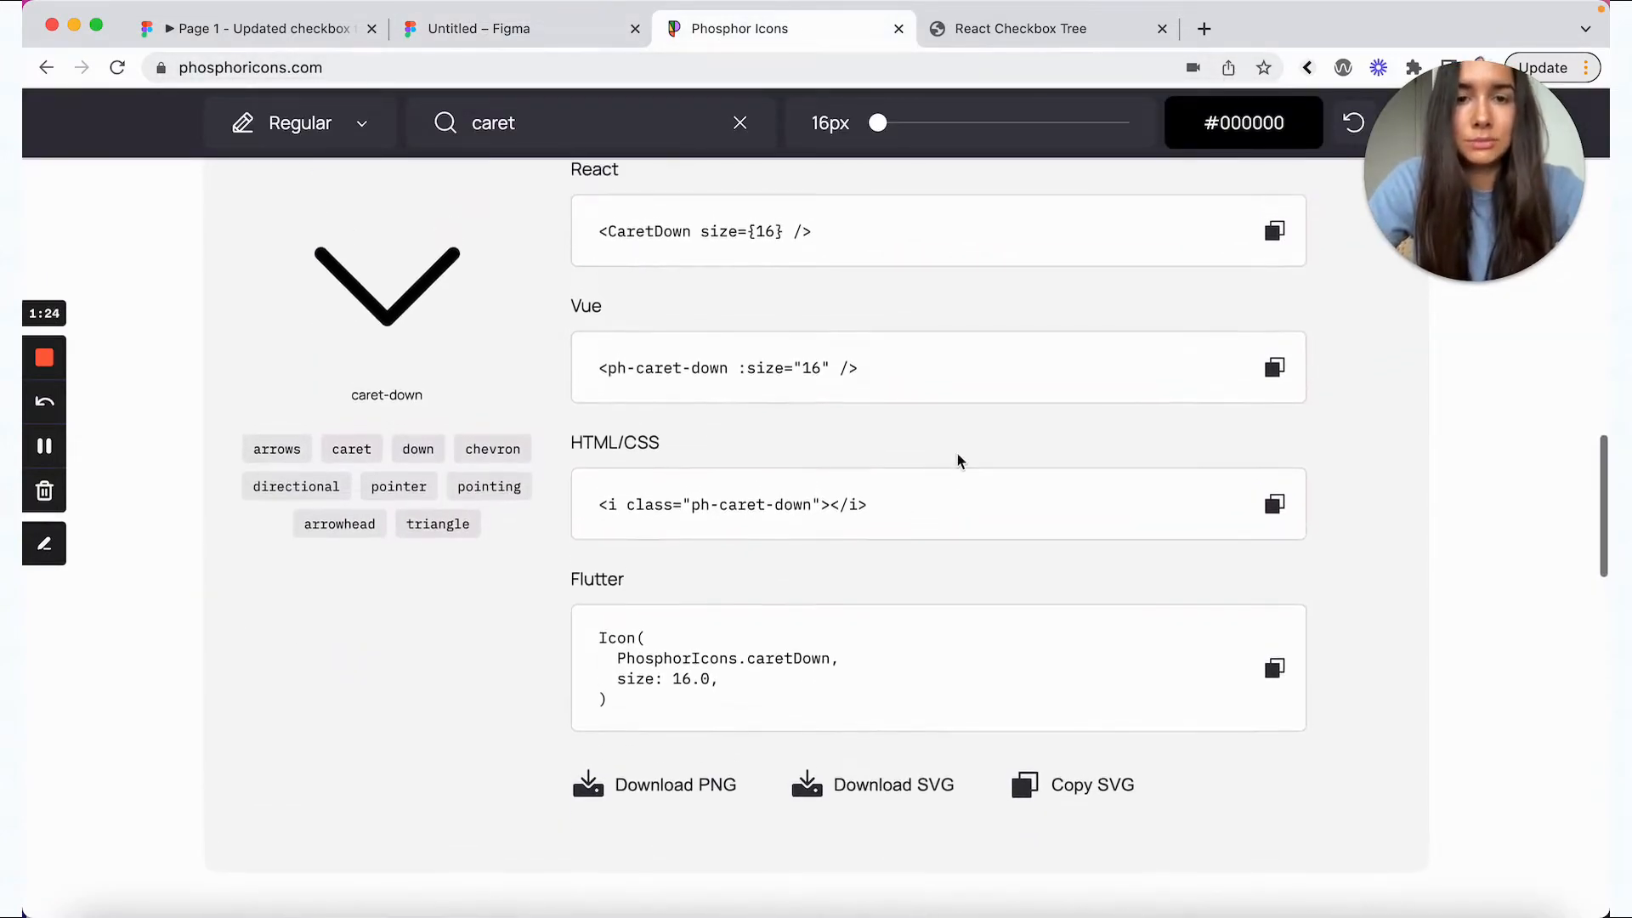
{"action": "scroll", "coordinate": [958, 459], "scroll_direction": "up", "scroll_amount": 1}
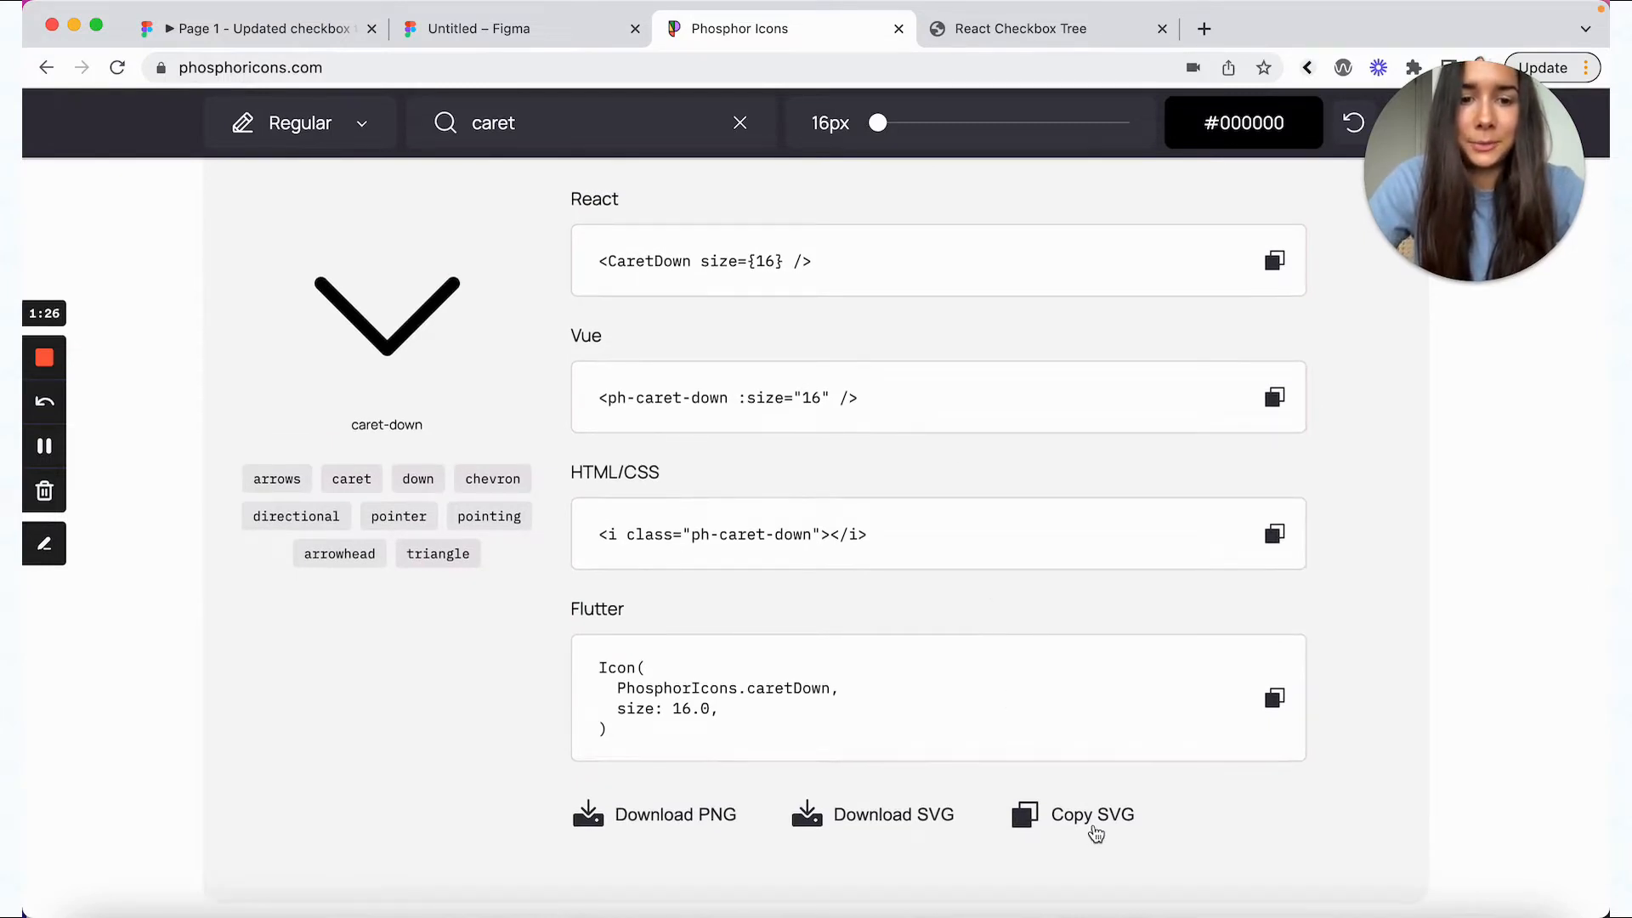
{"action": "left_click", "coordinate": [1093, 830]}
{"action": "left_click", "coordinate": [490, 18]}
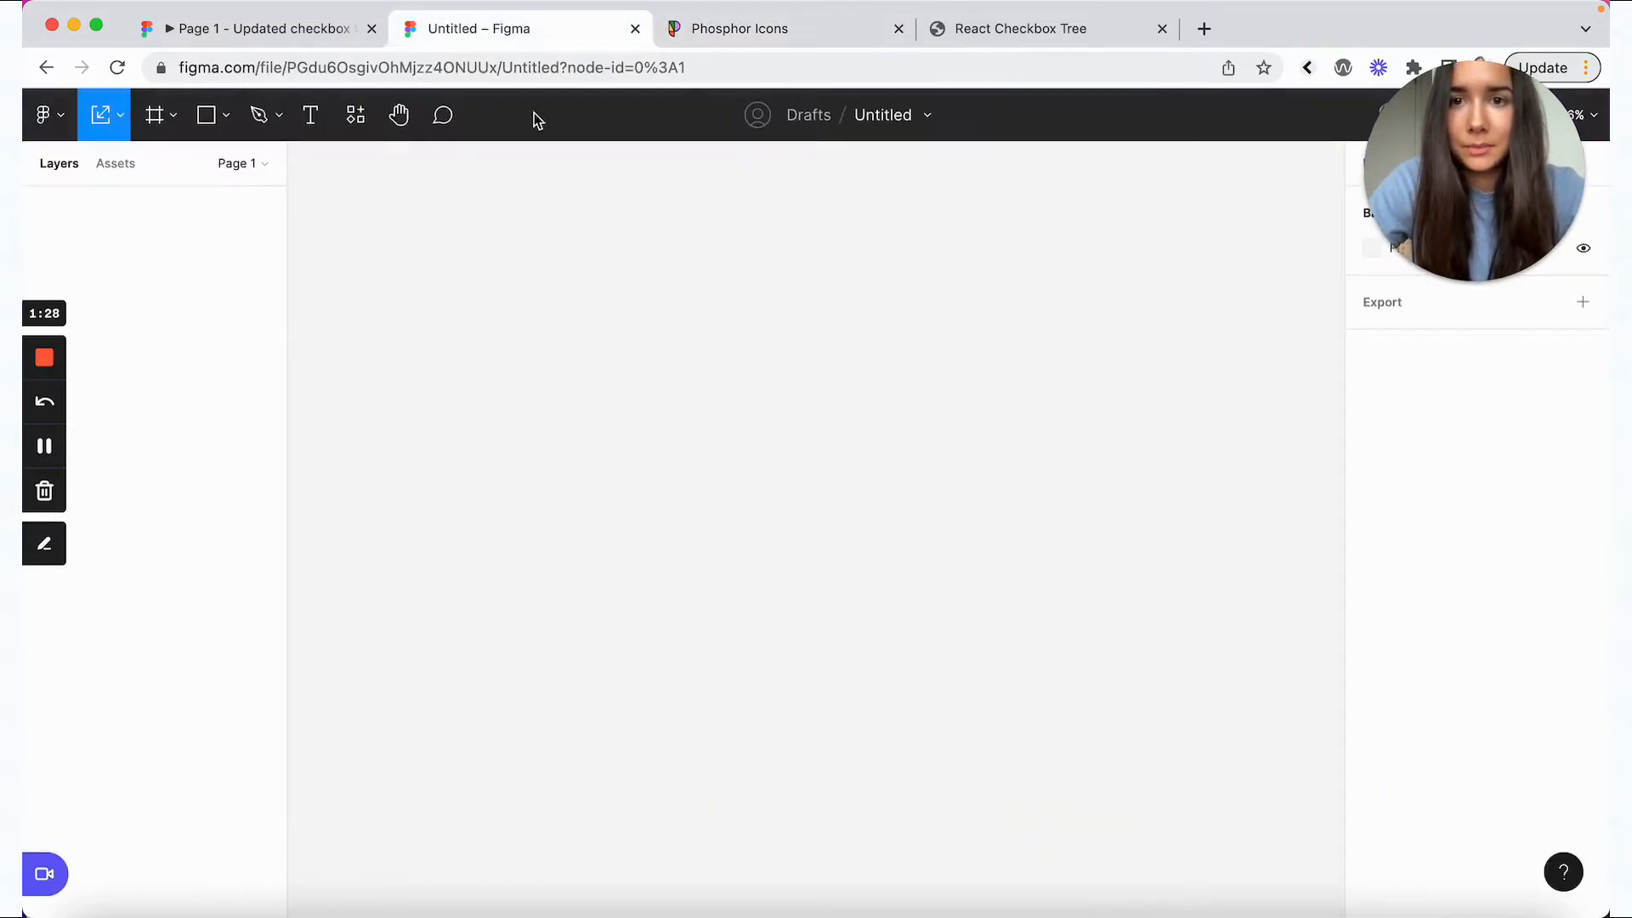
{"action": "key", "text": "ctrl+v"}
{"action": "key", "text": "shift+0"}
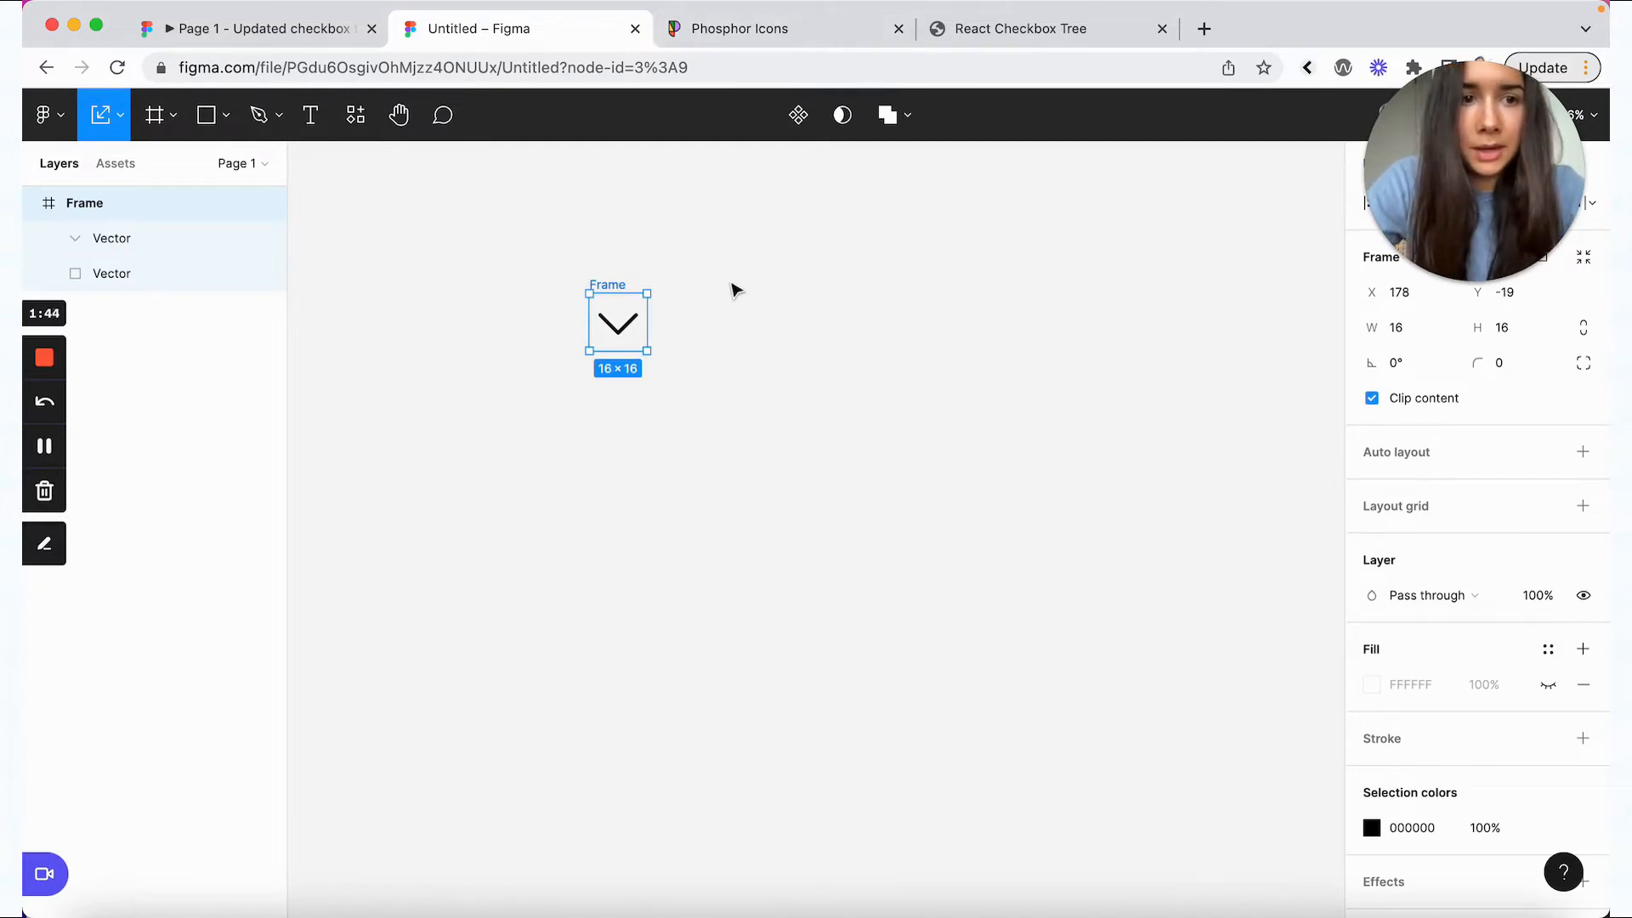
- Switch back to the Phosphor Icons site and copy the caret-right icon as SVG
{"action": "left_click", "coordinate": [754, 28]}
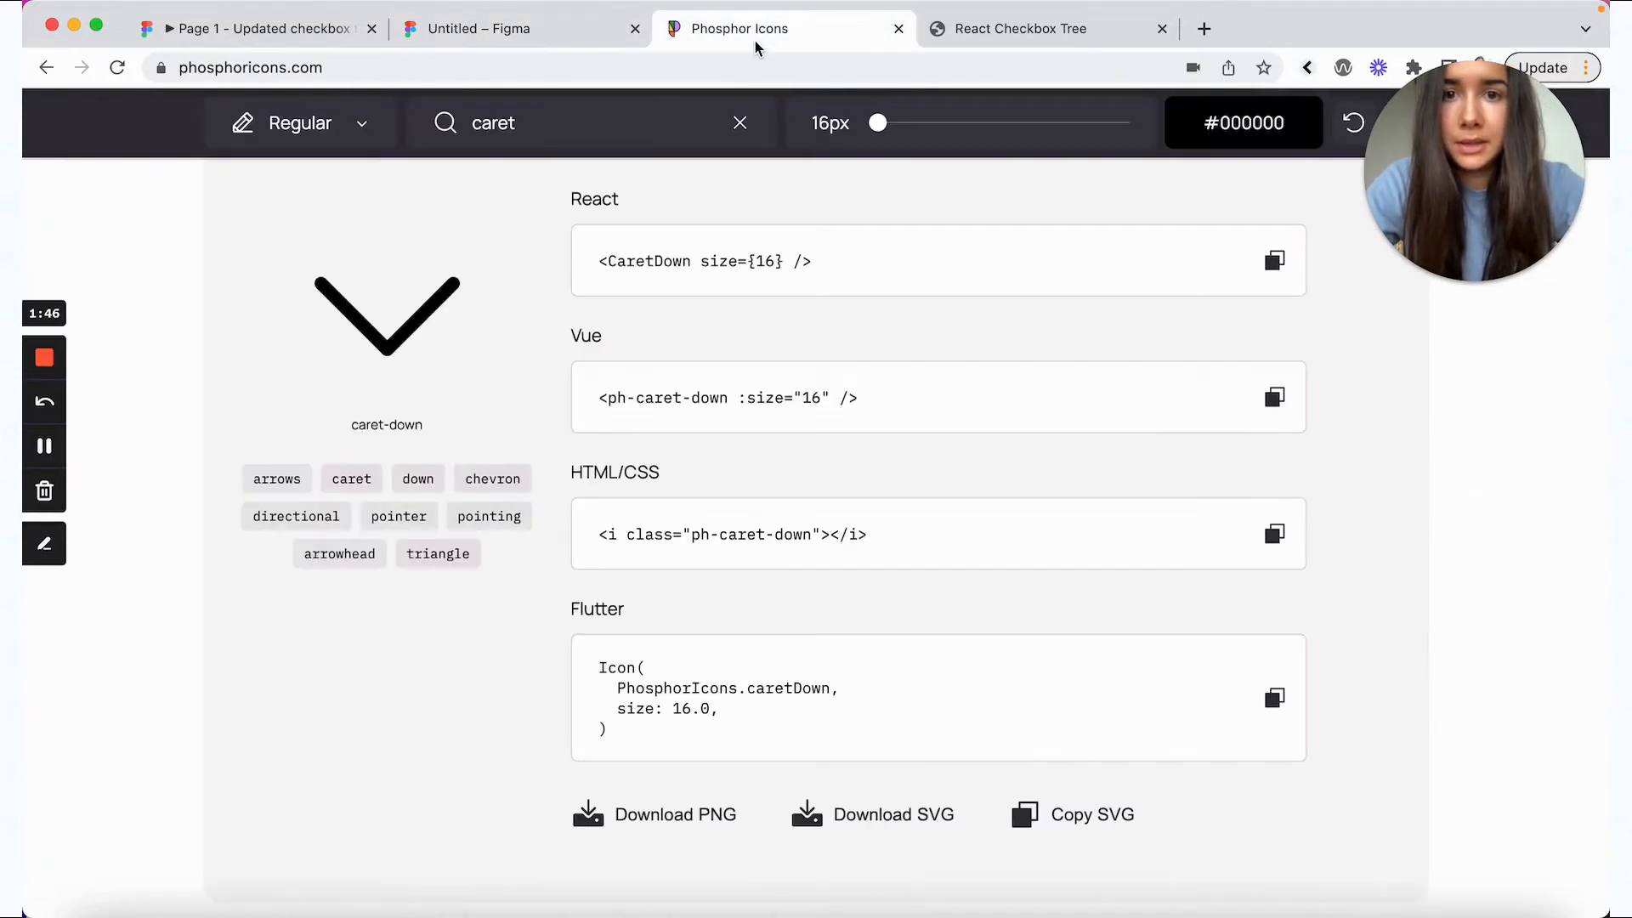
{"action": "left_click", "coordinate": [528, 124]}
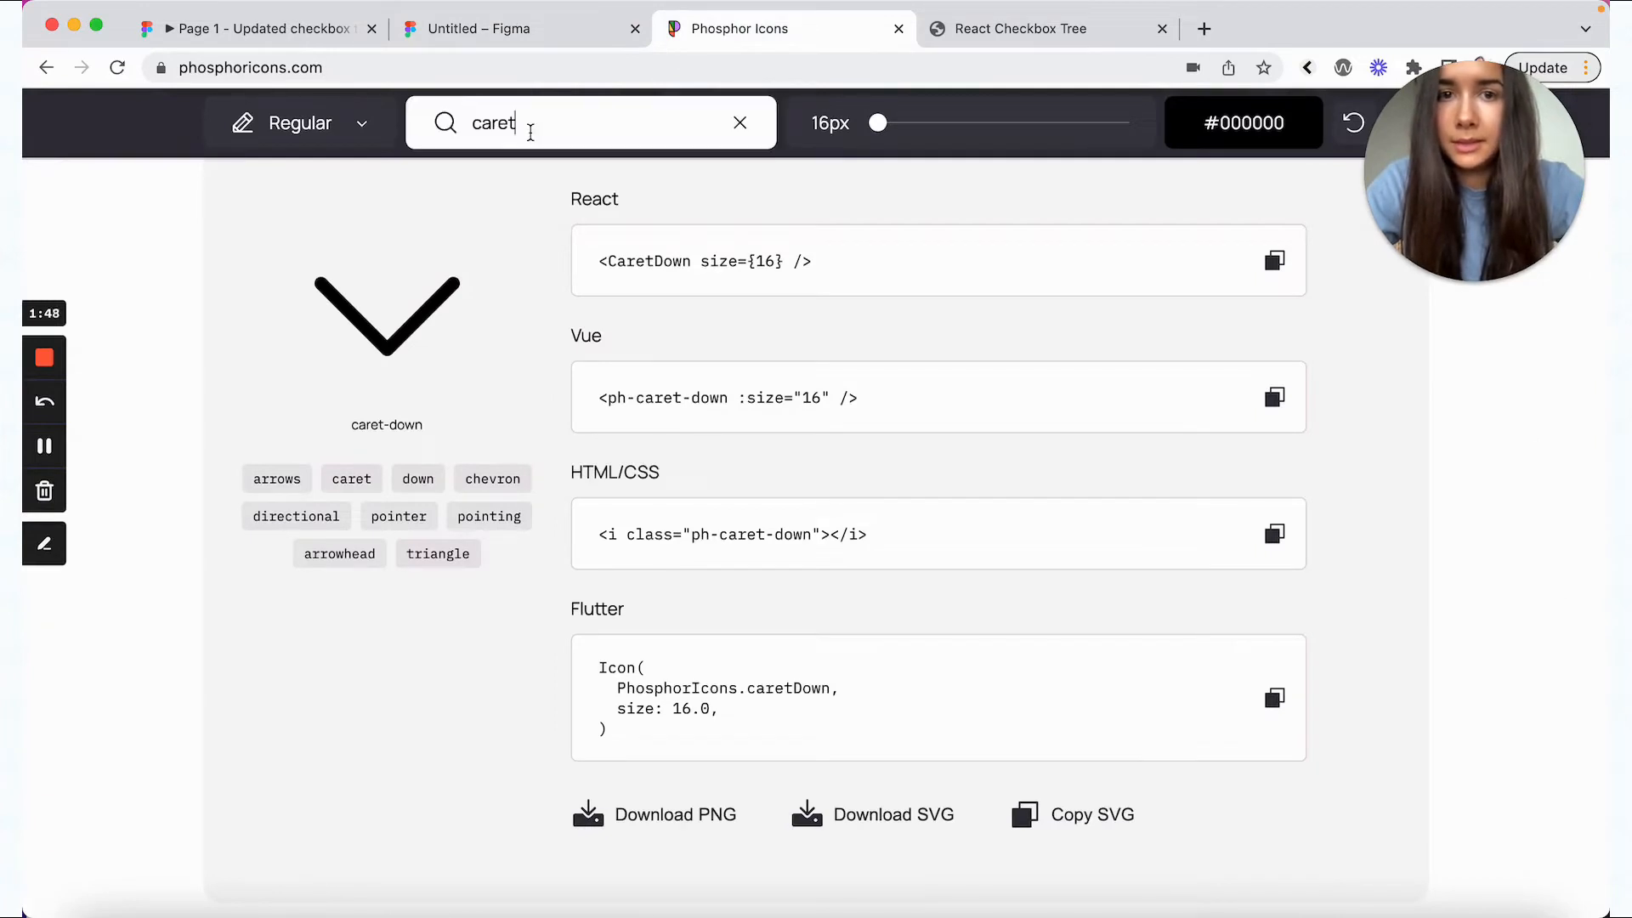
{"action": "scroll", "coordinate": [642, 259], "scroll_direction": "up", "scroll_amount": 3}
{"action": "scroll", "coordinate": [642, 258], "scroll_direction": "up", "scroll_amount": 1}
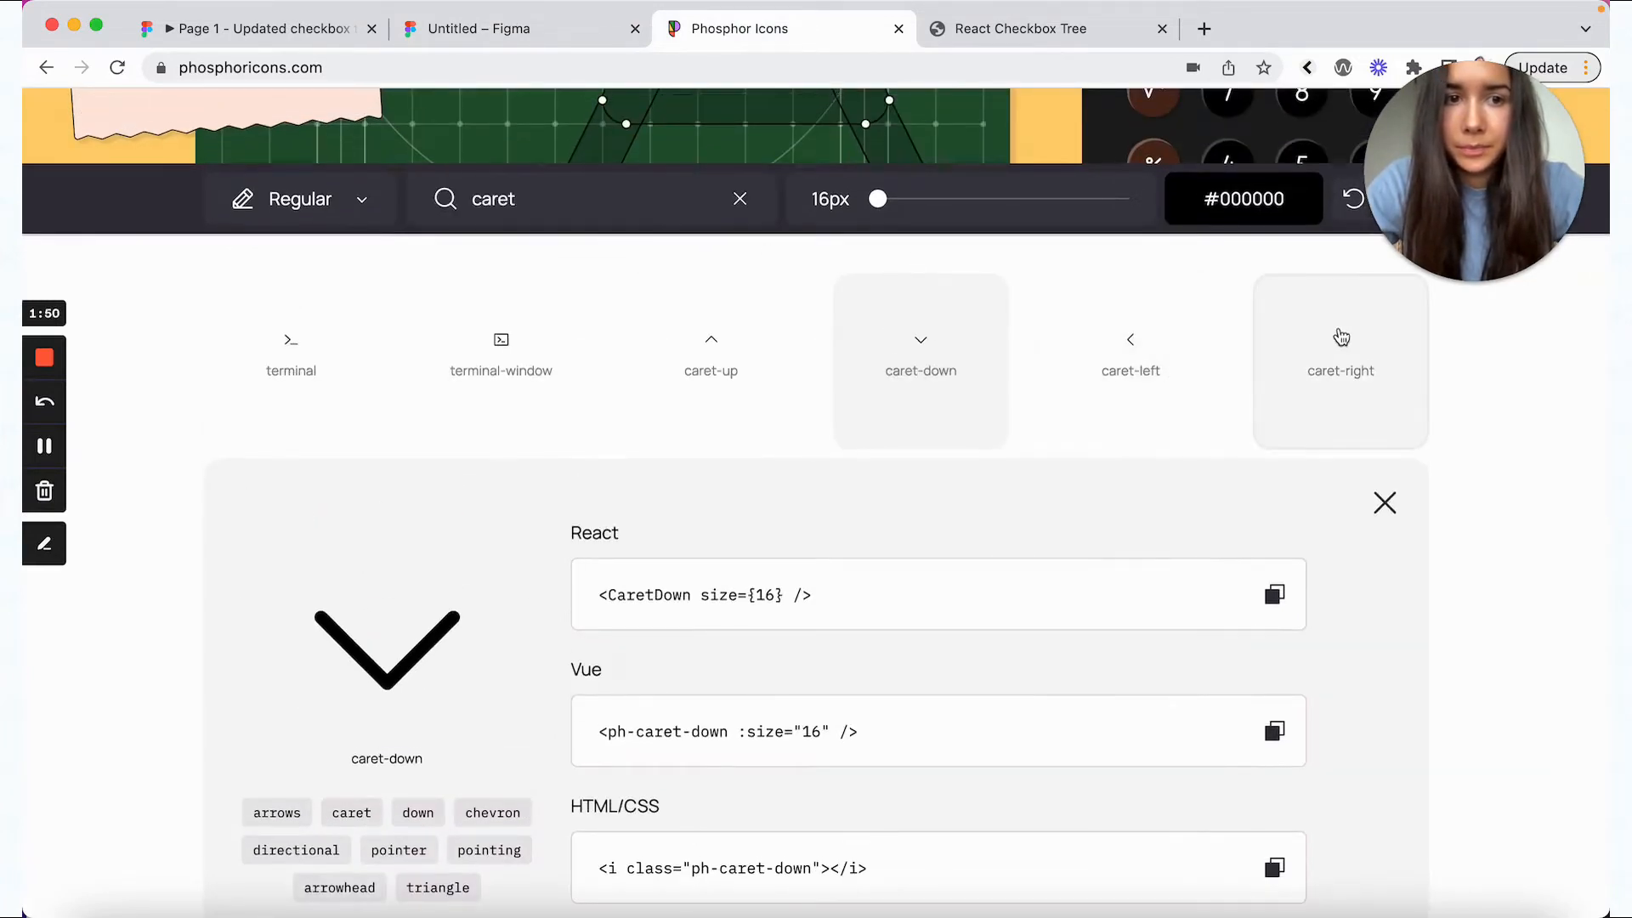
{"action": "left_click", "coordinate": [1340, 335]}
{"action": "scroll", "coordinate": [1341, 332], "scroll_direction": "down", "scroll_amount": 5}
{"action": "left_click", "coordinate": [1101, 552]}
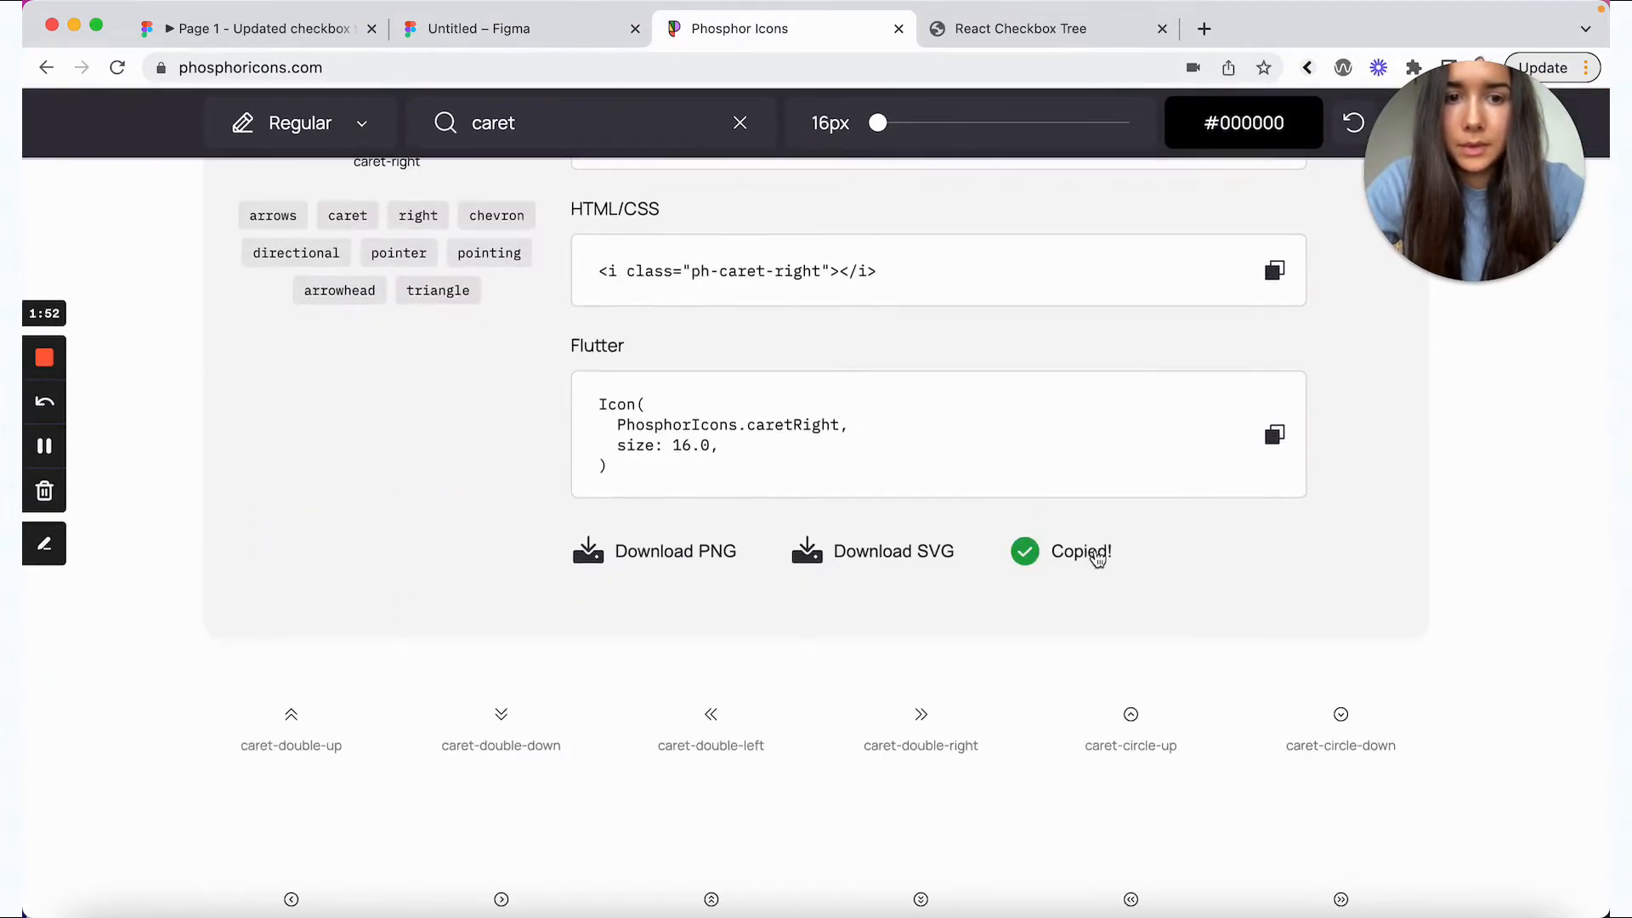
- Paste the caret-right icon into the Untitled Figma file and scale it down near the caret-down icon
{"action": "left_click", "coordinate": [526, 34]}
{"action": "left_click", "coordinate": [991, 390]}
{"action": "key", "text": "super+v"}
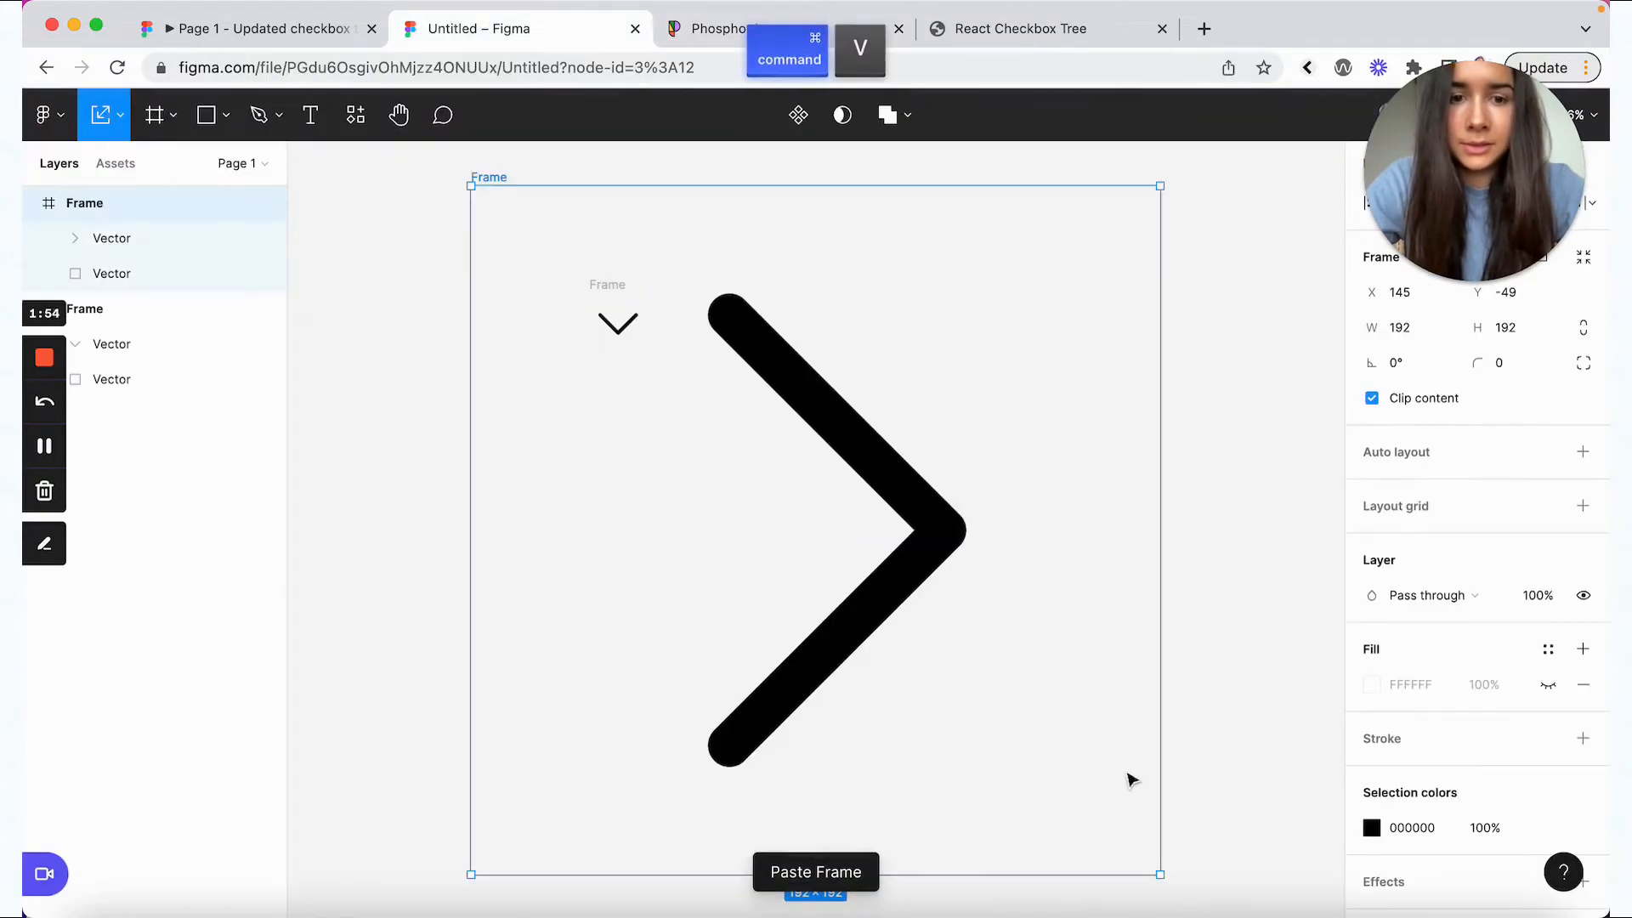
{"action": "left_click_drag", "start_coordinate": [1163, 873], "coordinate": [505, 249]}
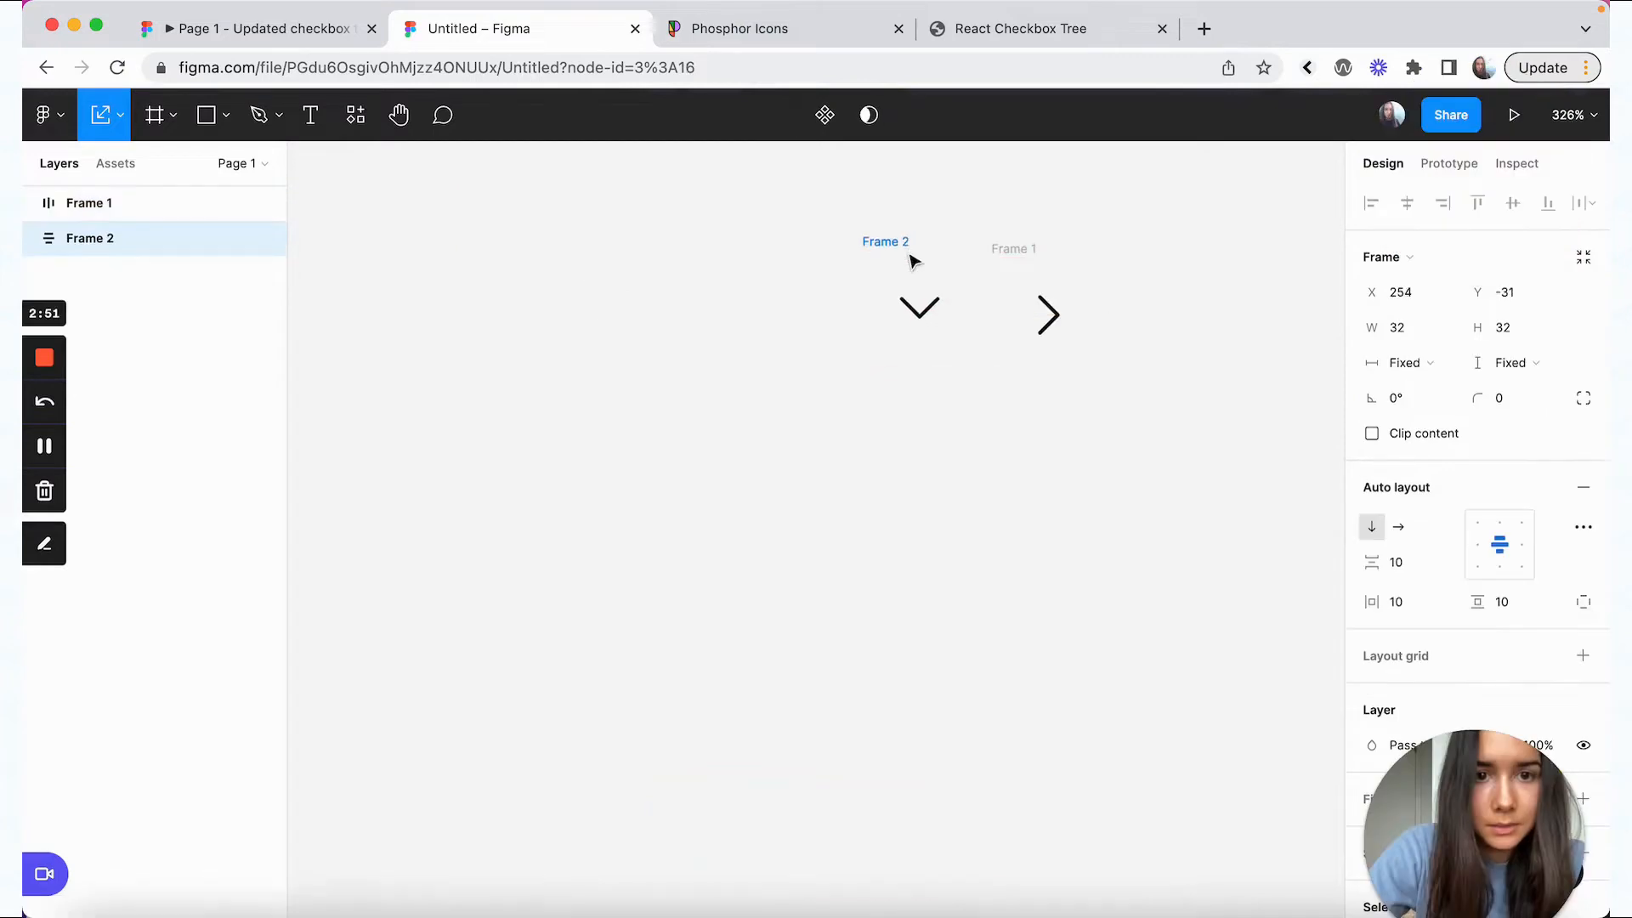
- Line up the two caret frames side by side, caret-right first, and rename both to _parent
{"action": "left_click_drag", "start_coordinate": [911, 259], "coordinate": [900, 252]}
{"action": "left_click_drag", "start_coordinate": [1031, 255], "coordinate": [765, 248]}
{"action": "left_click", "coordinate": [885, 255], "text": "shift"}
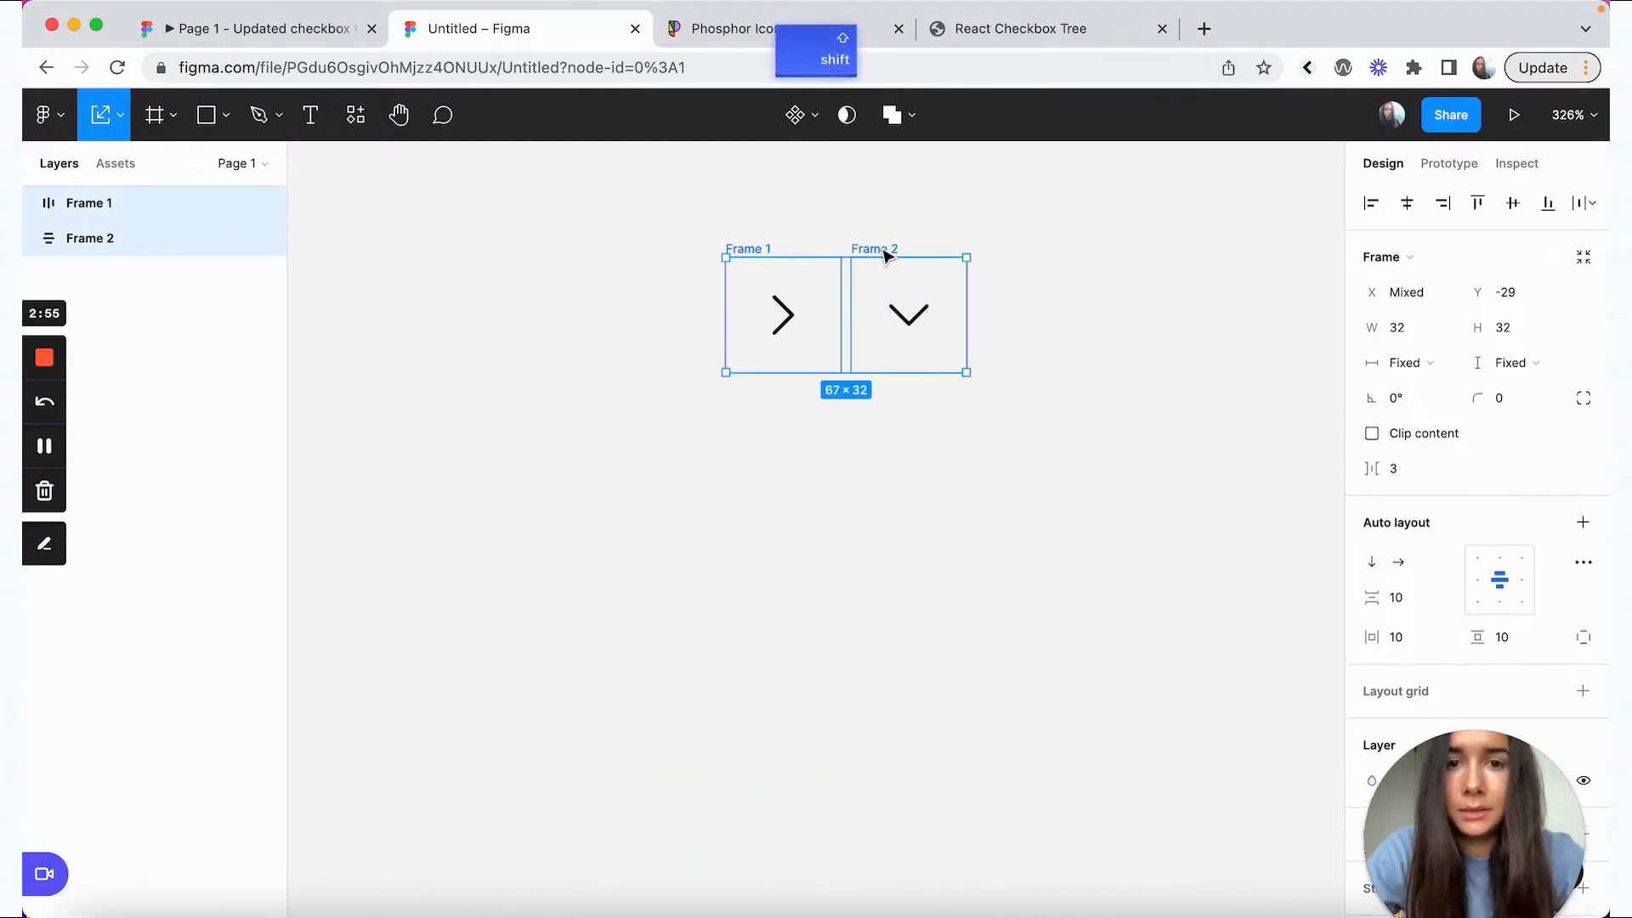
{"action": "key", "text": "super+r"}
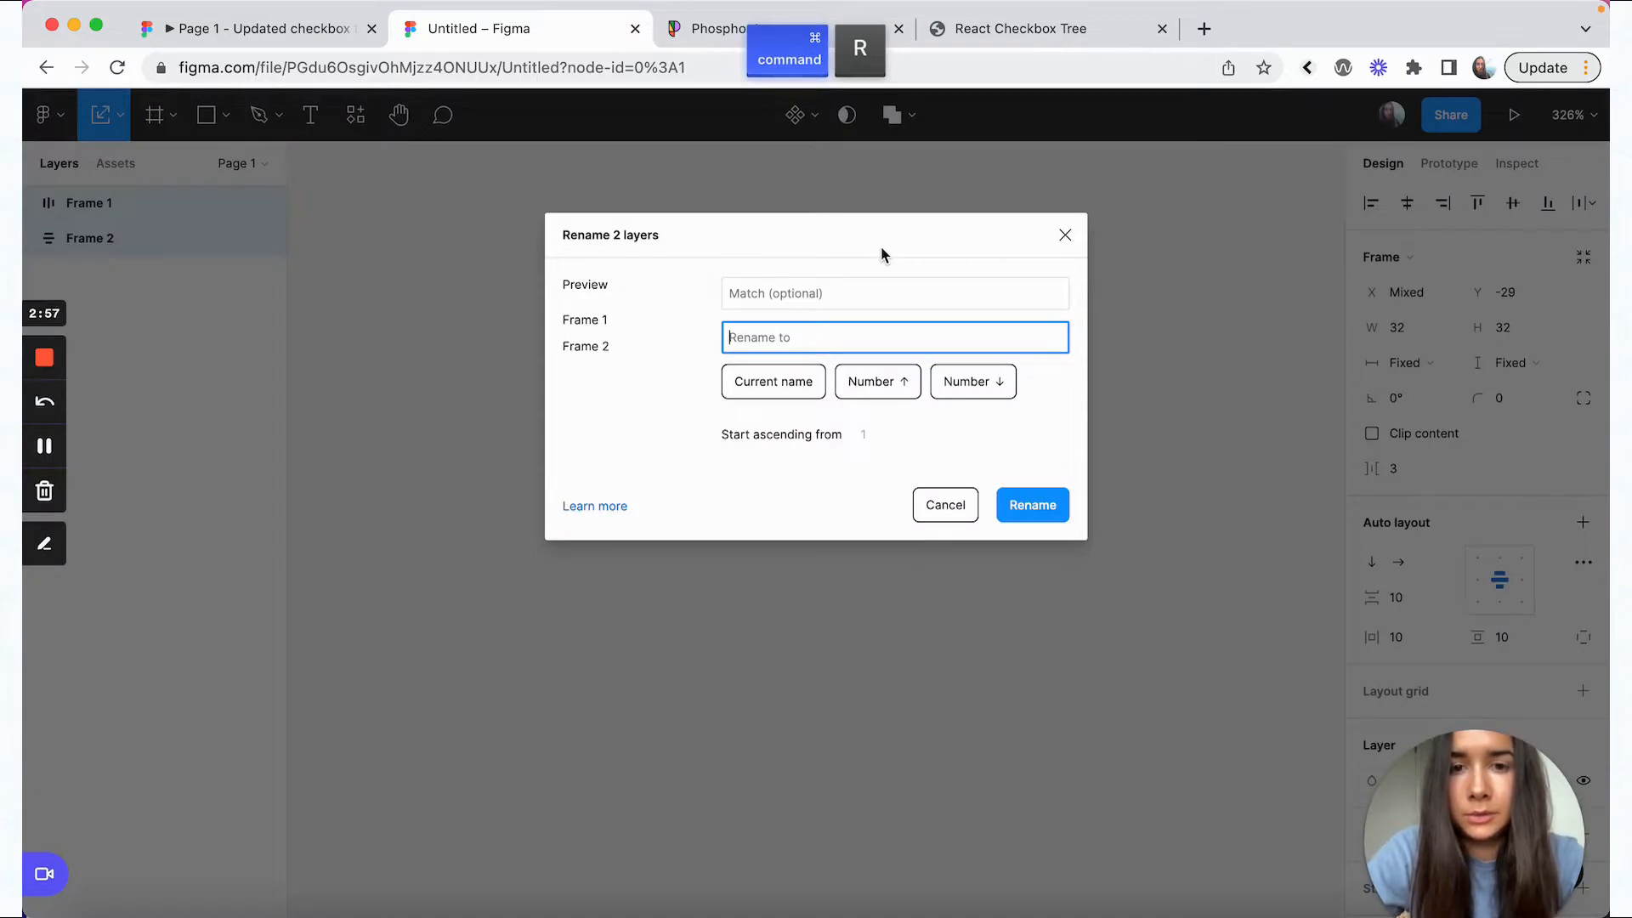
{"action": "type", "text": "_parent"}
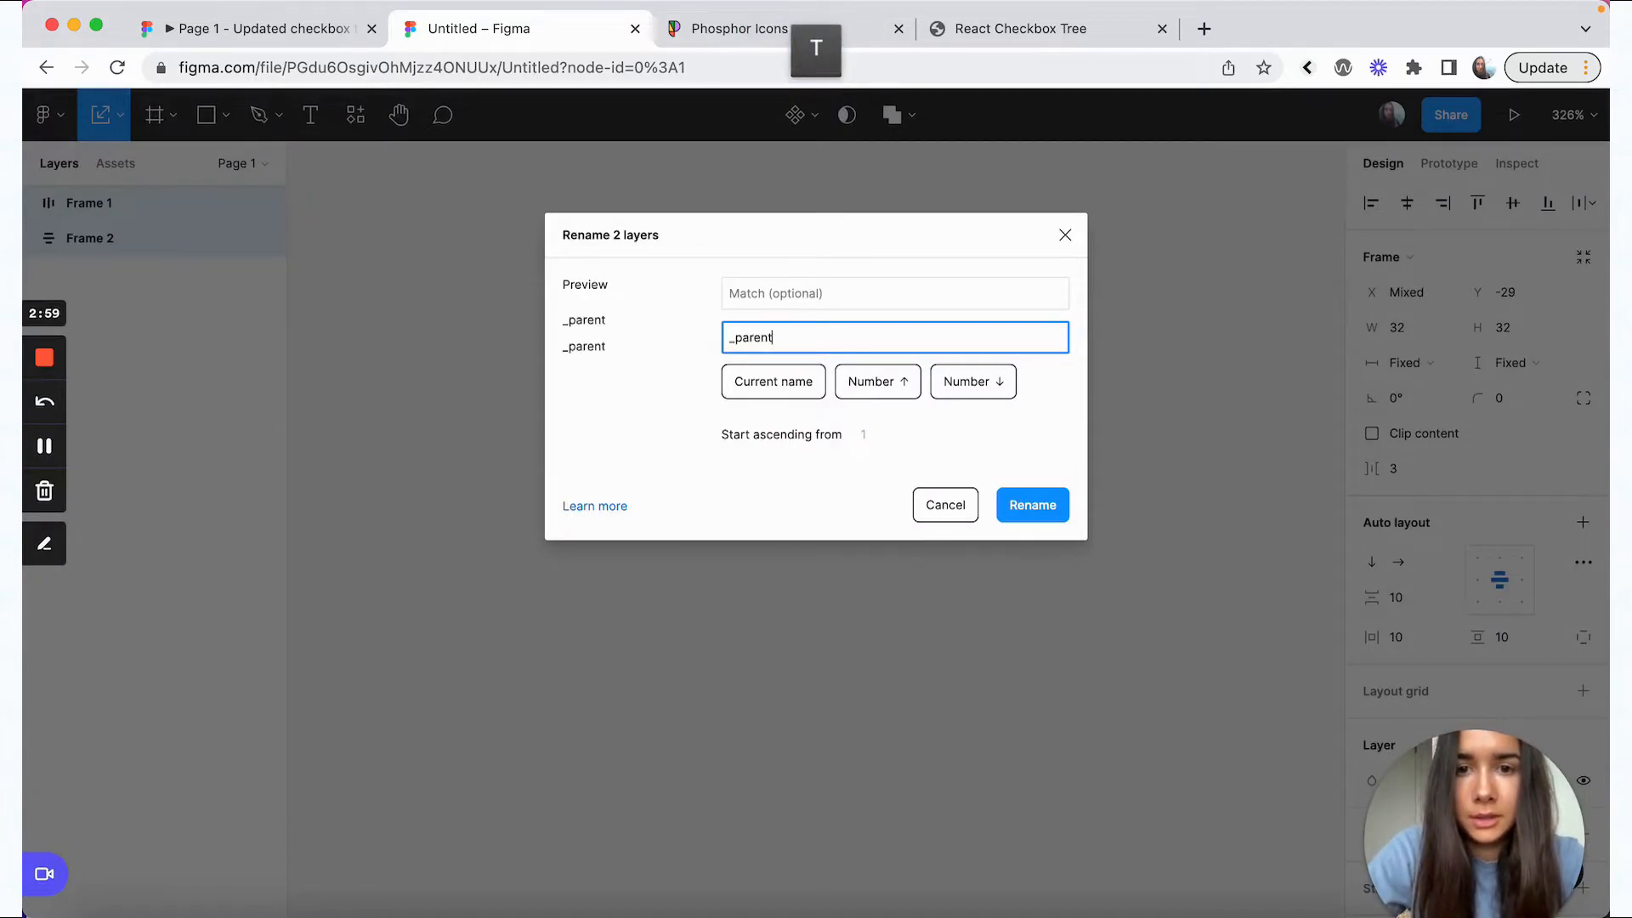
{"action": "left_click", "coordinate": [1020, 498]}
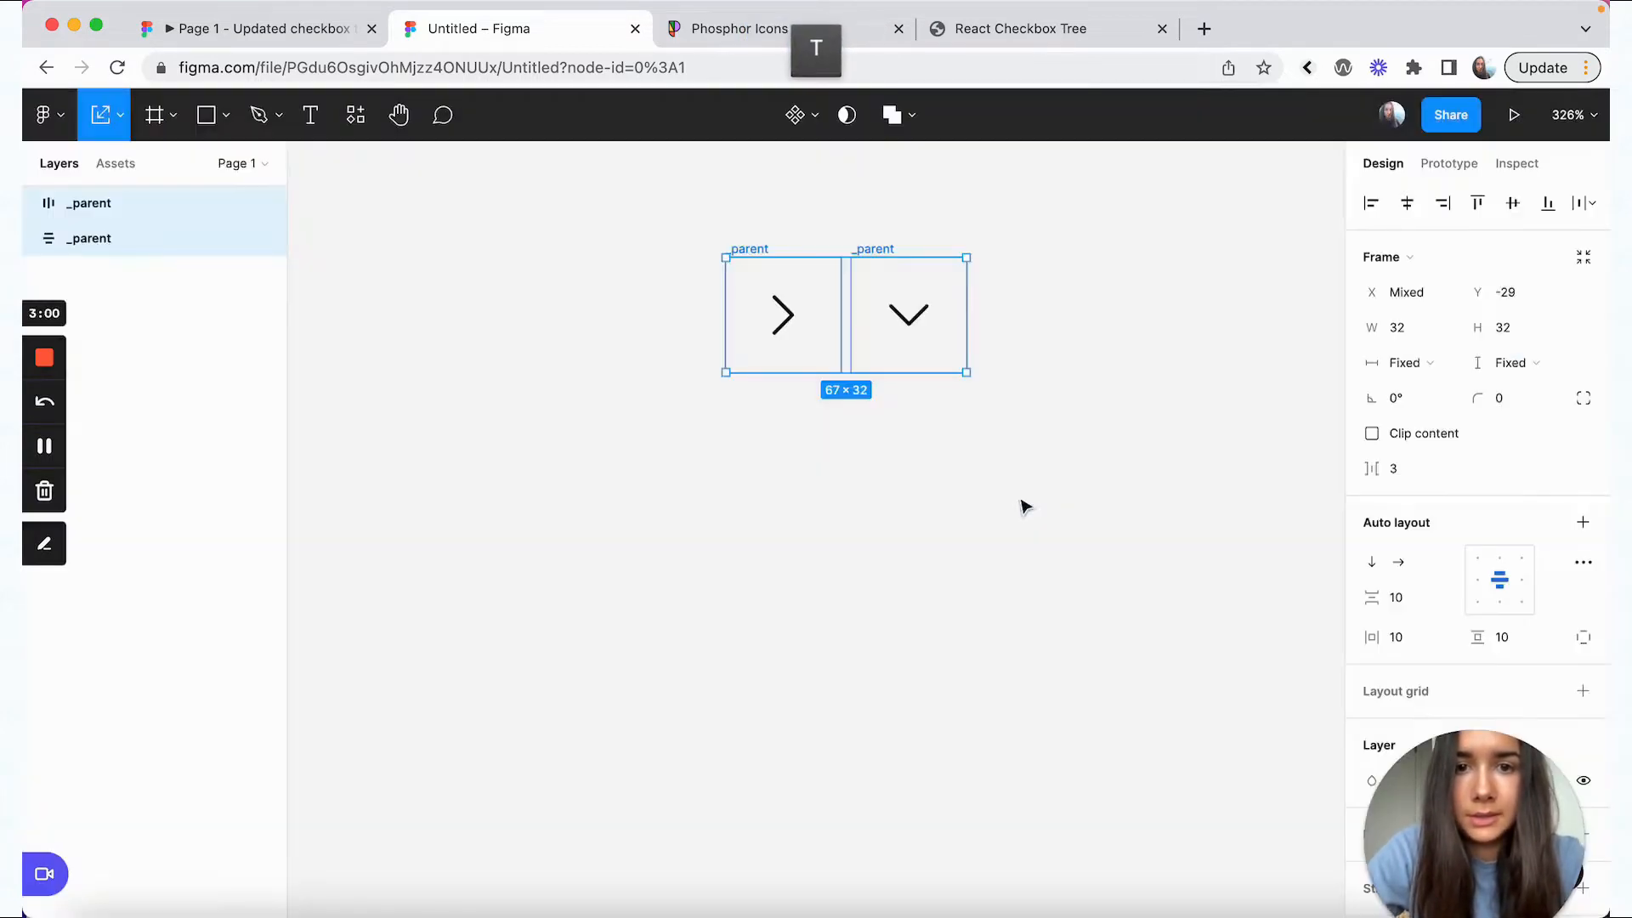
- Combine the two _parent frames into a component set and rename its variant property to Expanded
{"action": "left_click", "coordinate": [818, 119]}
{"action": "left_click", "coordinate": [819, 221]}
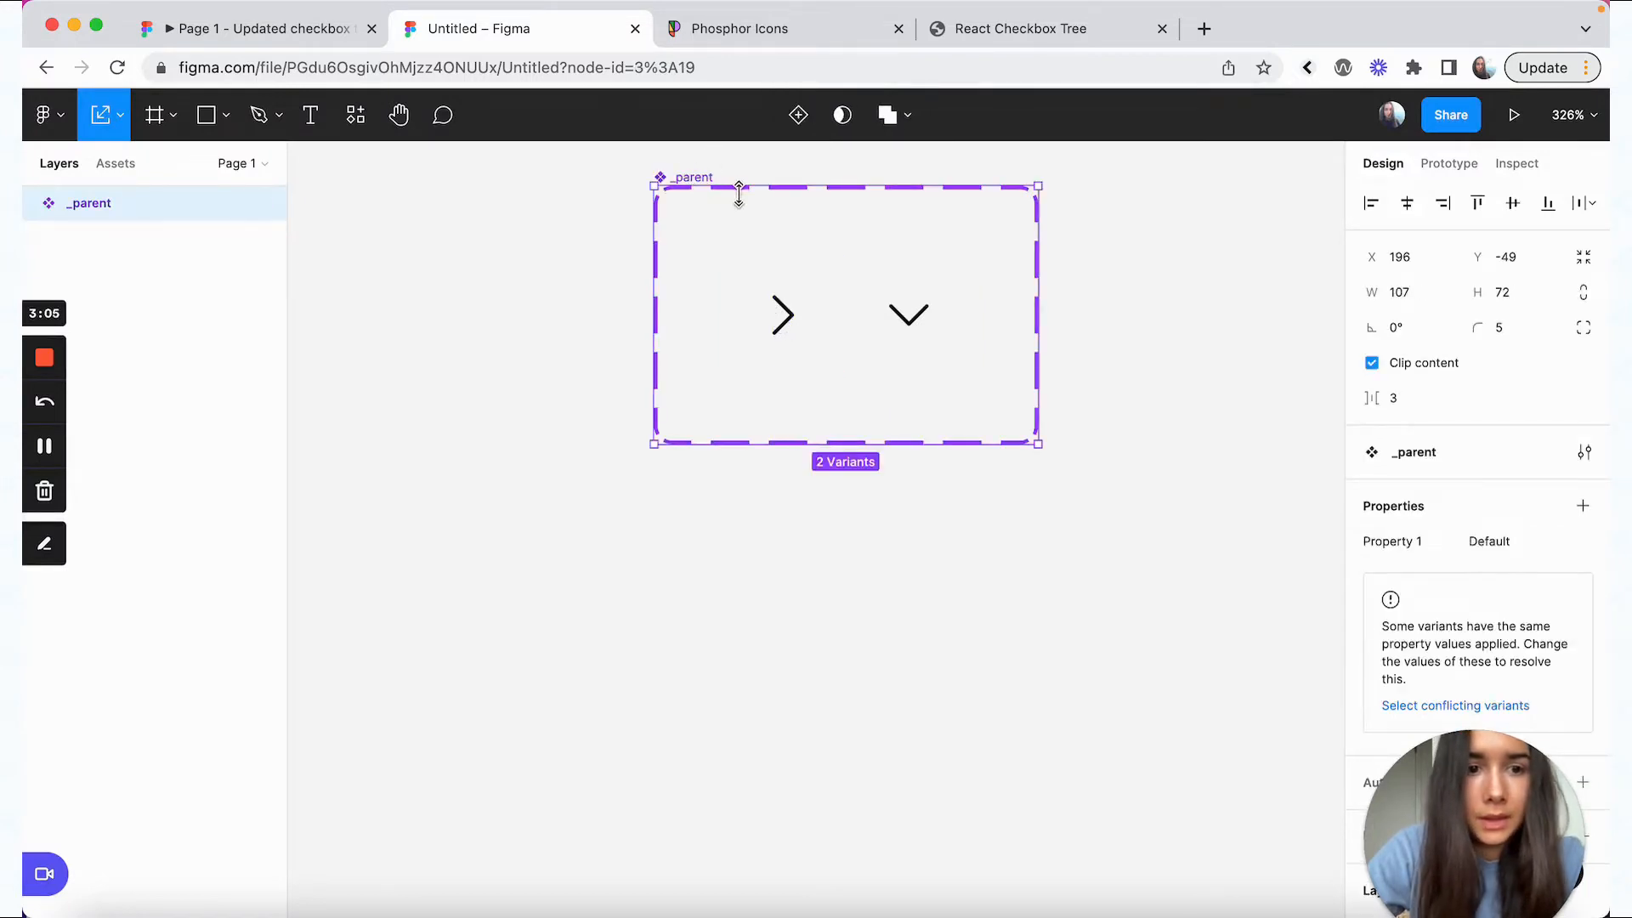
{"action": "double_click", "coordinate": [1397, 544]}
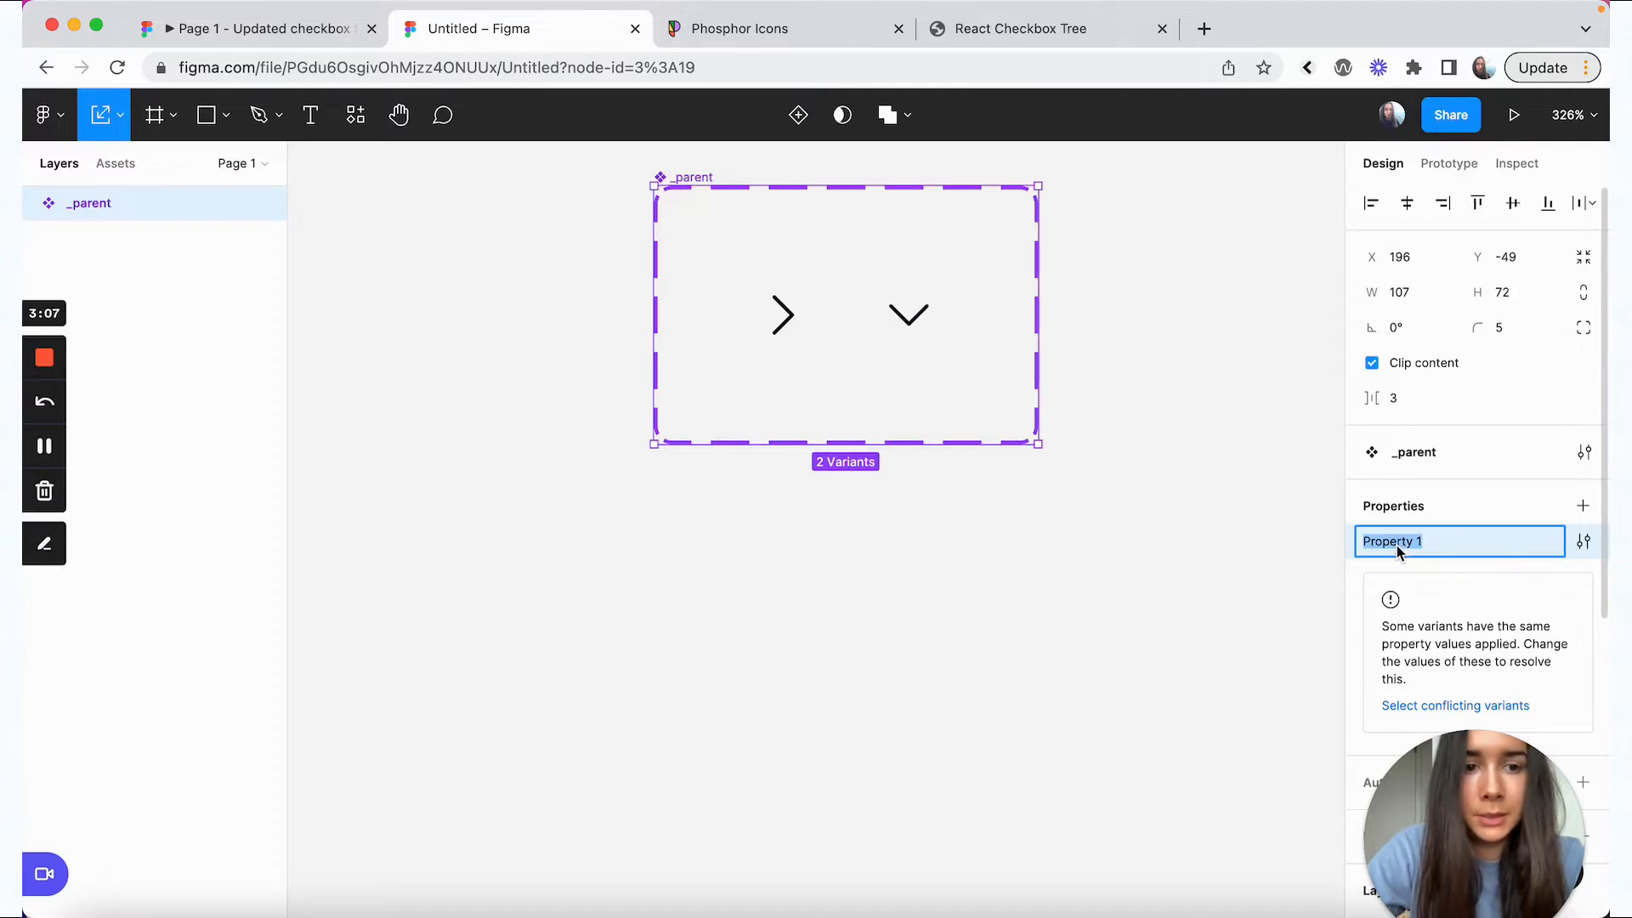
{"action": "type", "text": "Expanded"}
{"action": "left_click", "coordinate": [1477, 516]}
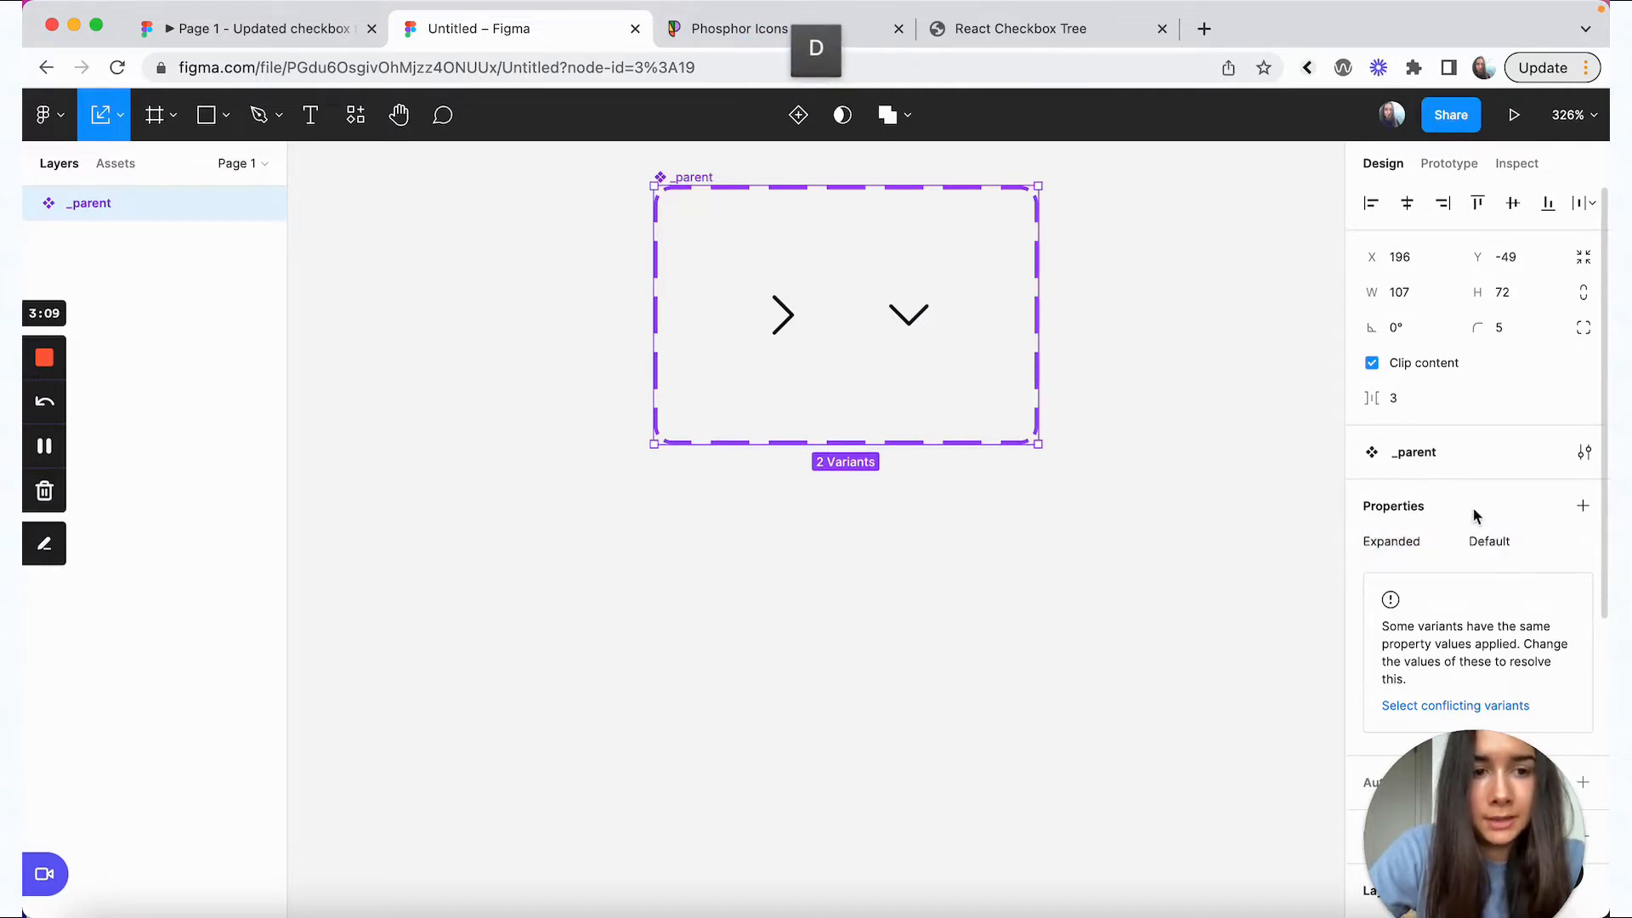
- Set Expanded to no for the caret-right variant and to yes for the caret-down variant
{"action": "left_click", "coordinate": [783, 317]}
{"action": "left_click", "coordinate": [1480, 618]}
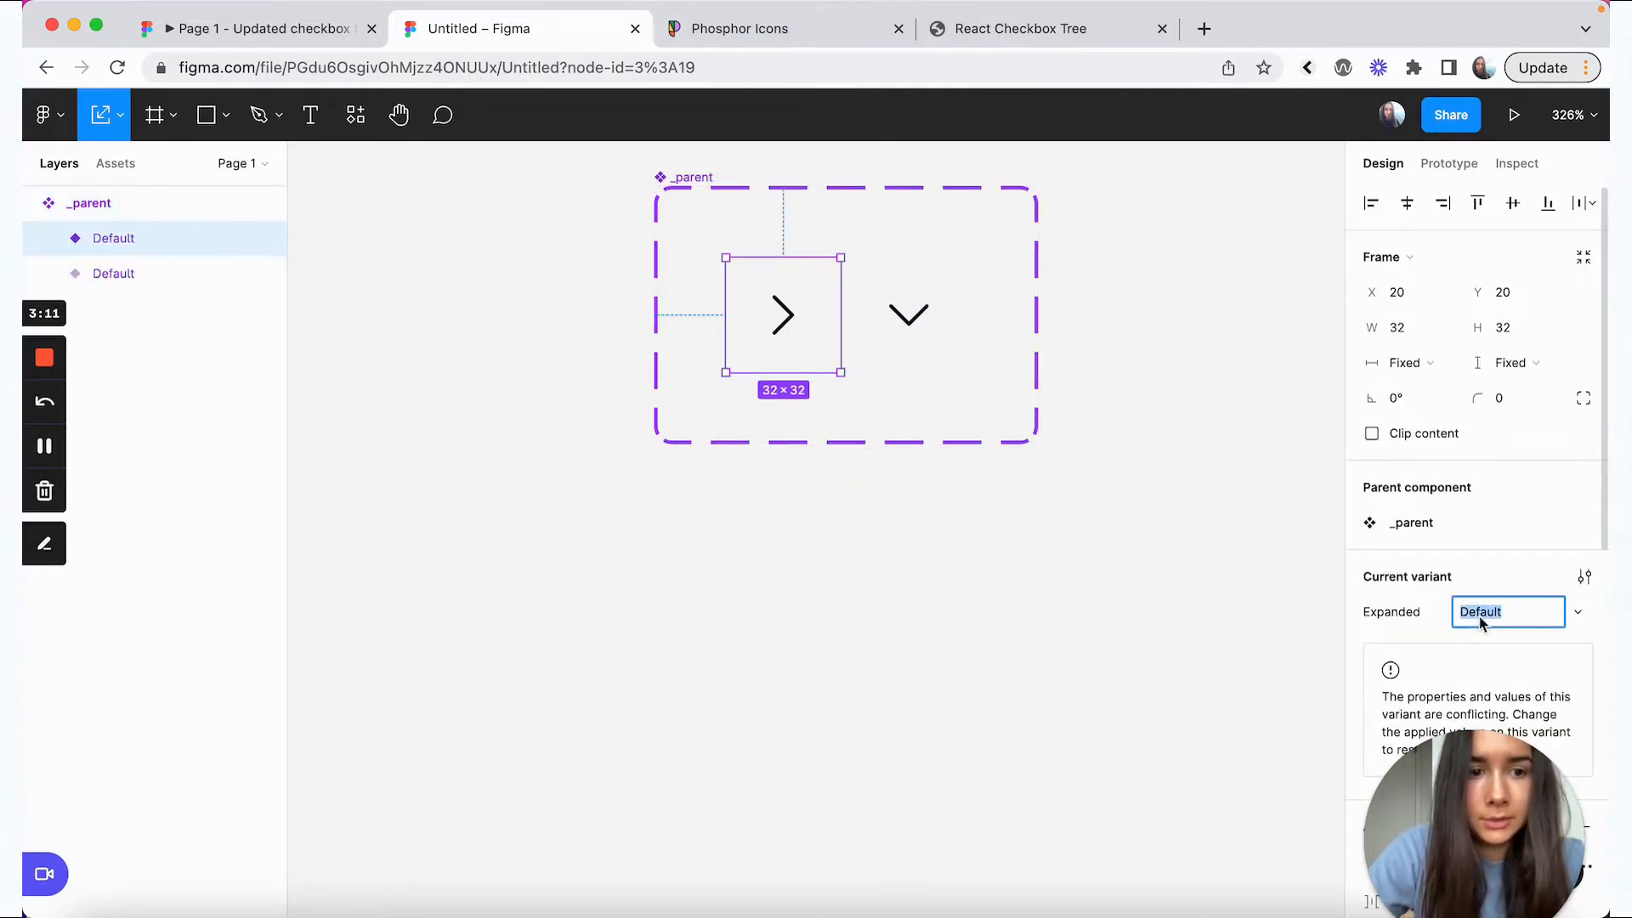
{"action": "type", "text": "no"}
{"action": "key", "text": "Return"}
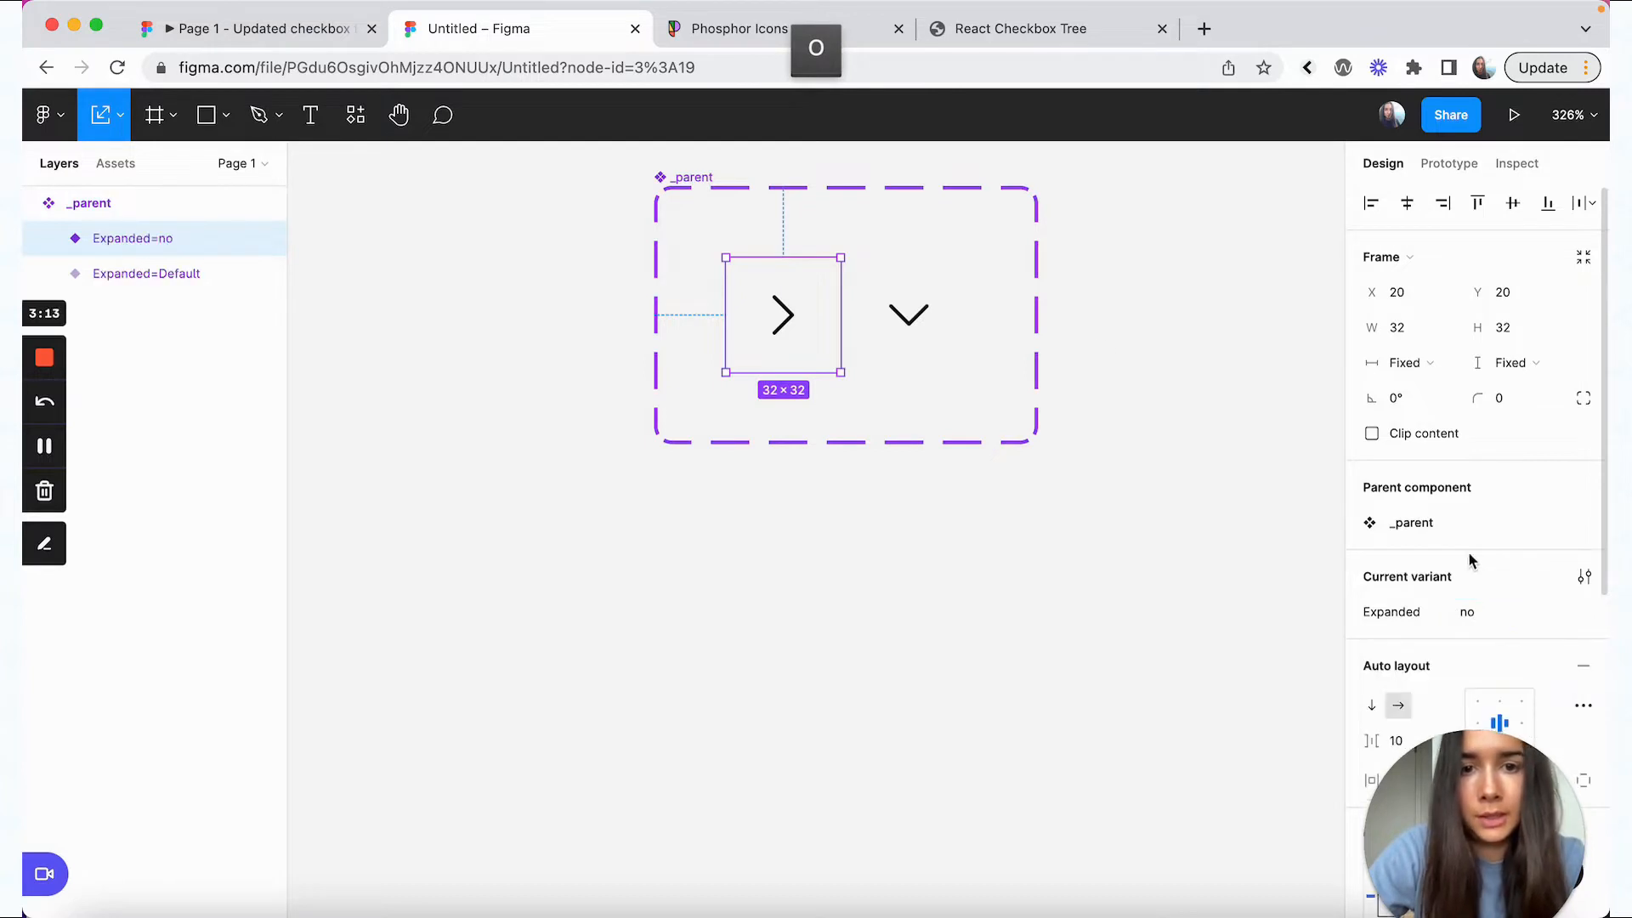
{"action": "left_click", "coordinate": [935, 316]}
{"action": "left_click", "coordinate": [1499, 614]}
{"action": "type", "text": "yes"}
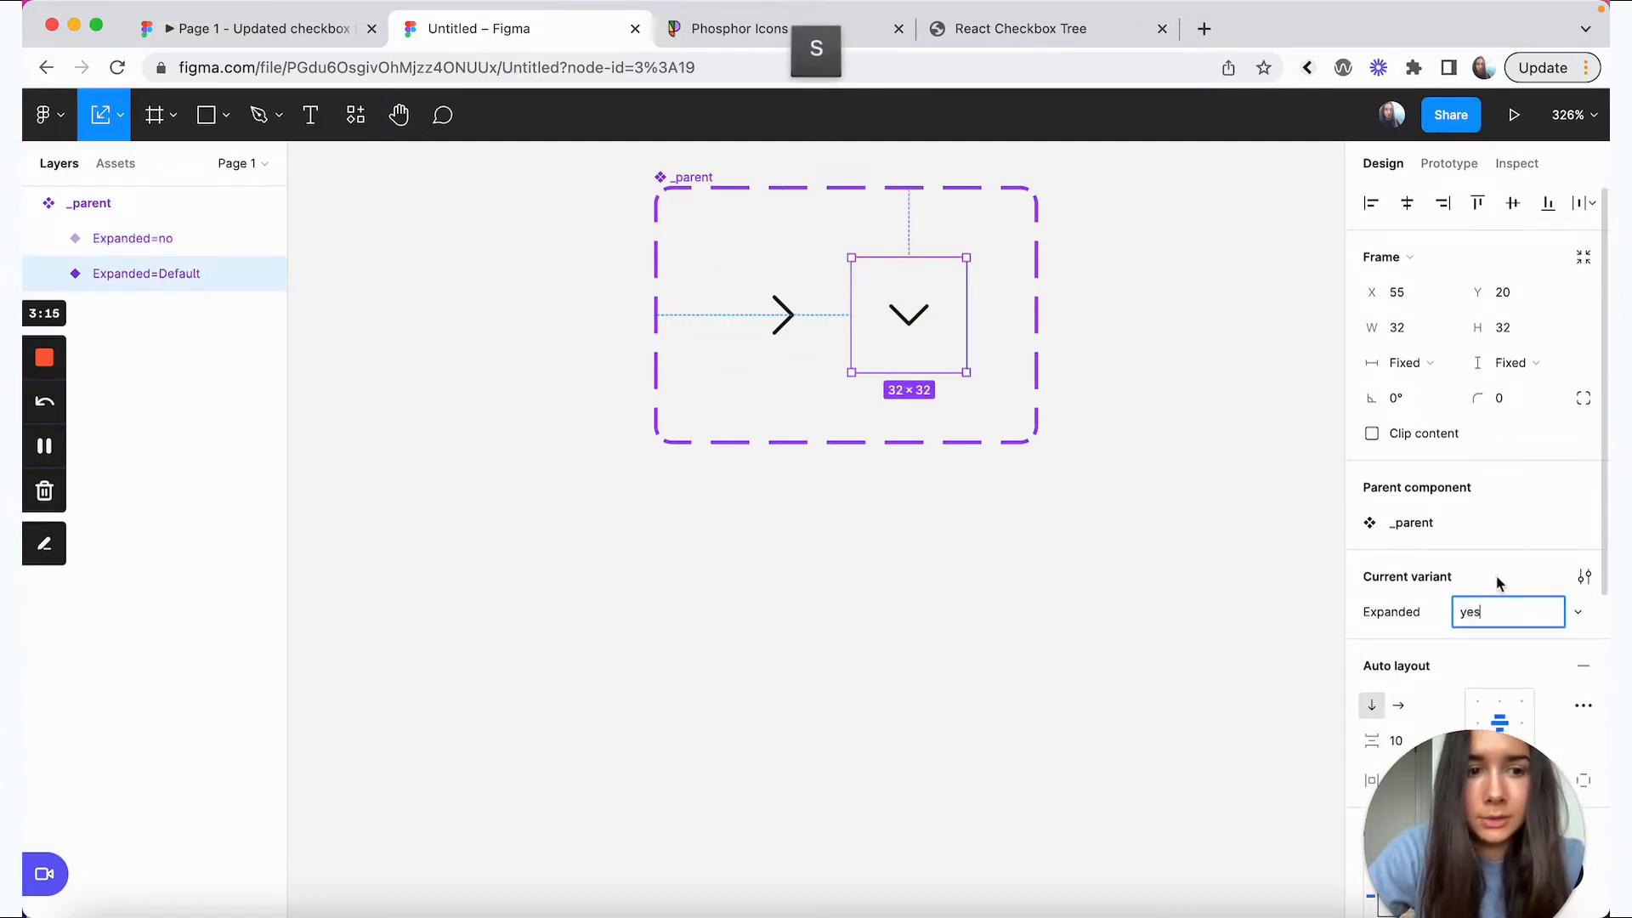
{"action": "key", "text": "Return"}
- Move the _parent component set to about X 132, Y -44 on the canvas and deselect it
{"action": "left_click_drag", "start_coordinate": [713, 195], "coordinate": [486, 215]}
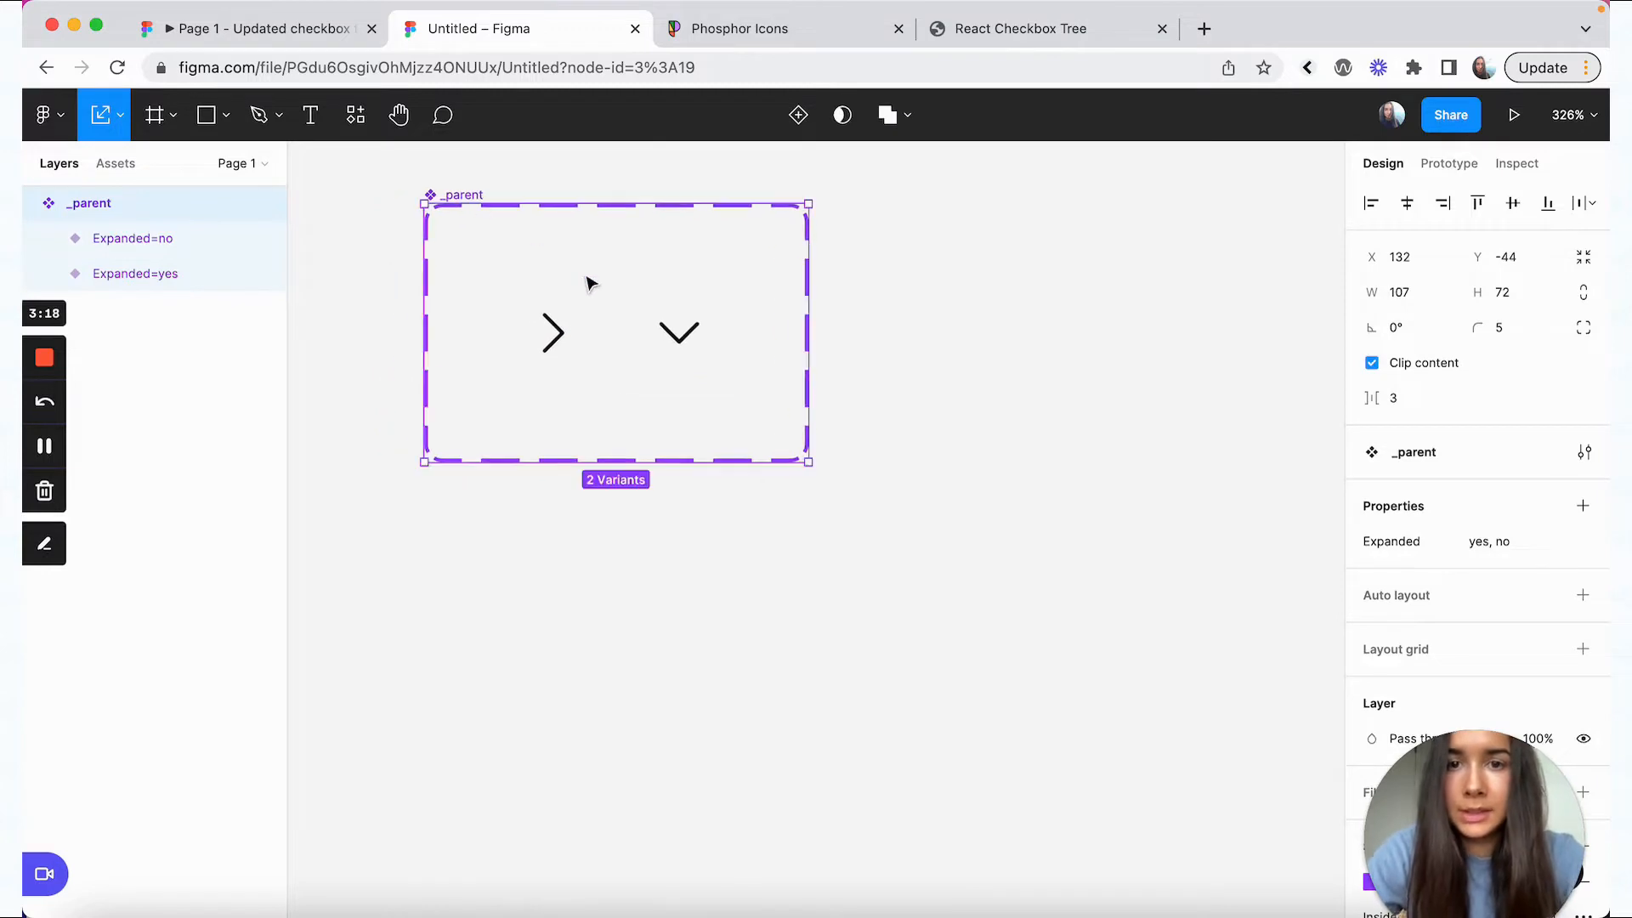
{"action": "left_click", "coordinate": [969, 340]}
{"action": "scroll", "coordinate": [967, 342], "scroll_direction": "up", "scroll_amount": 2}
{"action": "scroll", "coordinate": [966, 342], "scroll_direction": "left", "scroll_amount": 2}
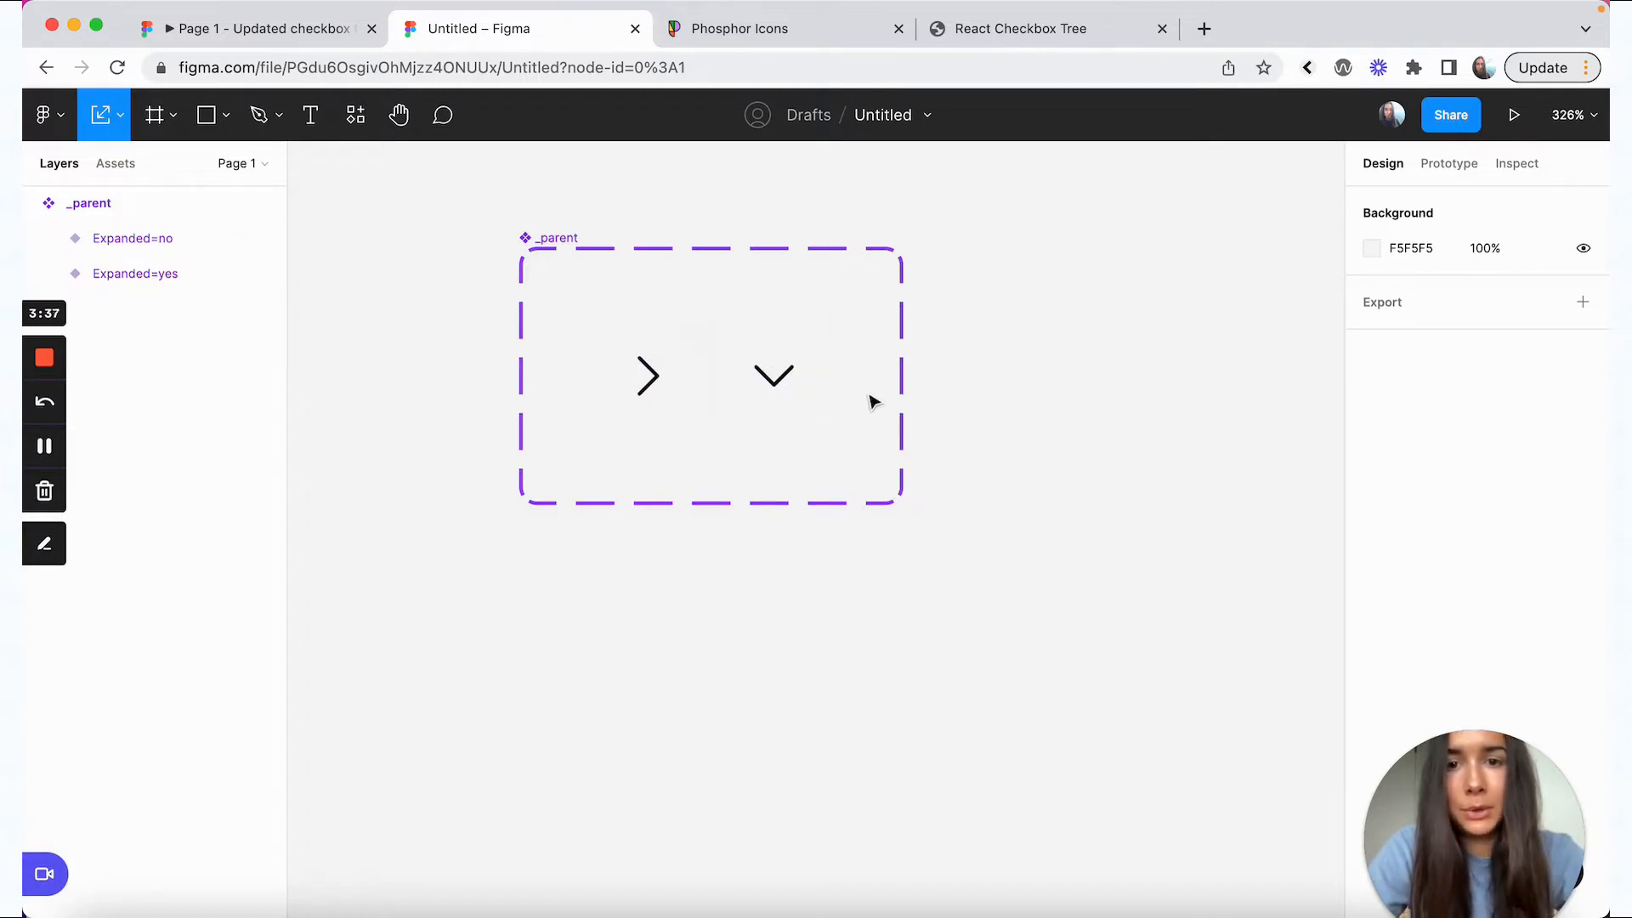
{"action": "scroll", "coordinate": [873, 402], "scroll_direction": "up", "scroll_amount": 1}
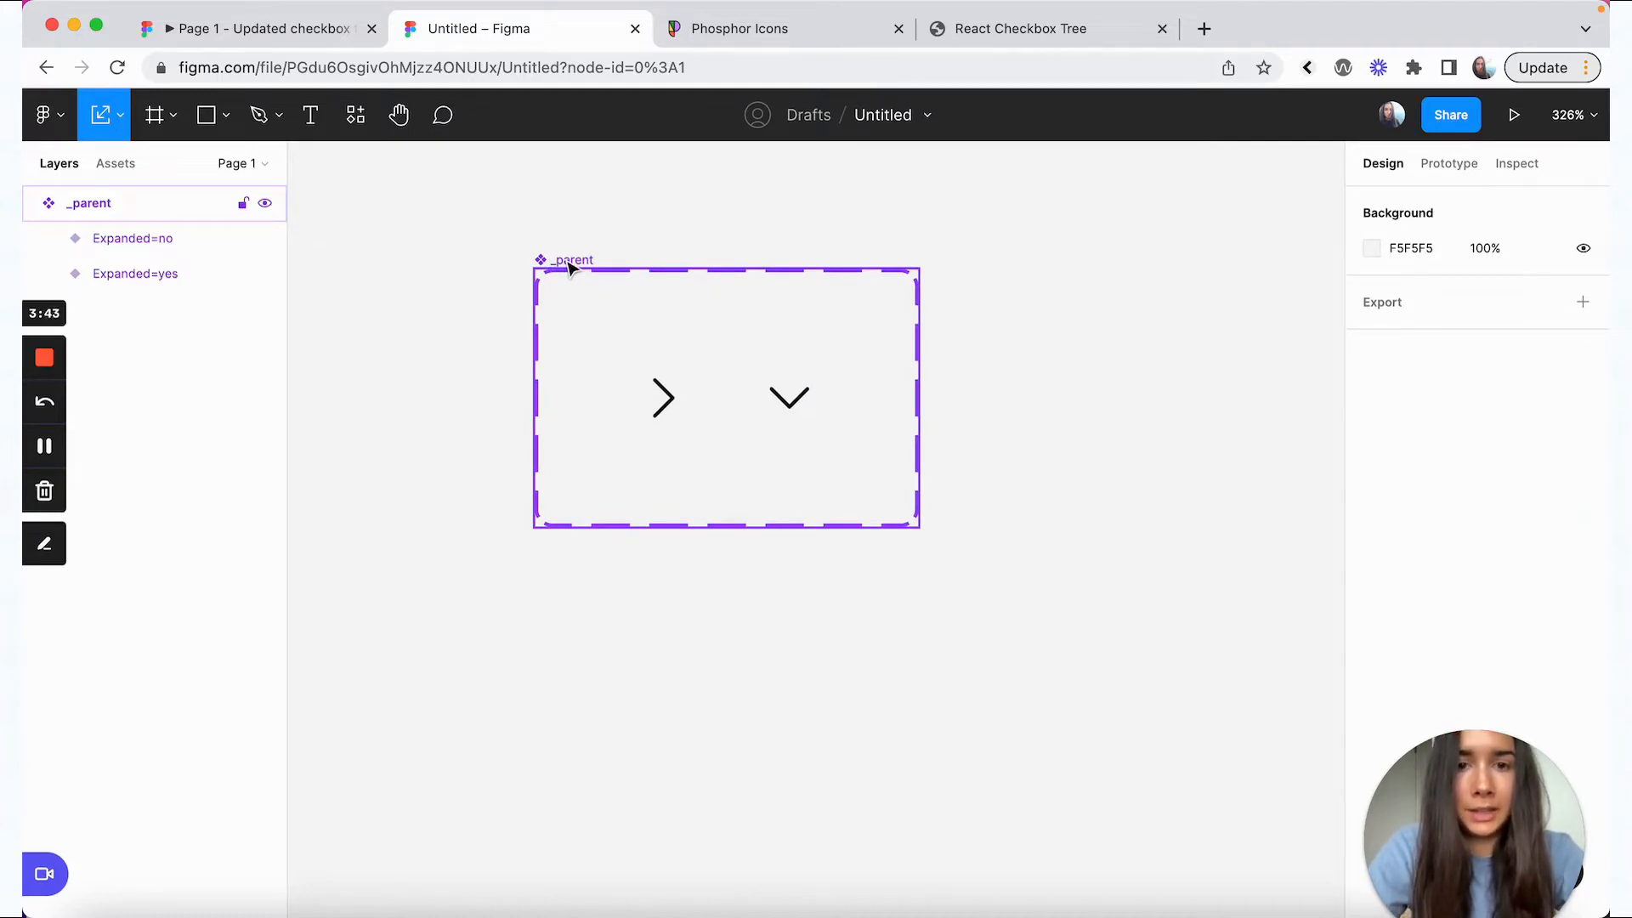
{"action": "scroll", "coordinate": [704, 211], "scroll_direction": "up", "scroll_amount": 1}
{"action": "scroll", "coordinate": [704, 210], "scroll_direction": "down", "scroll_amount": 2}
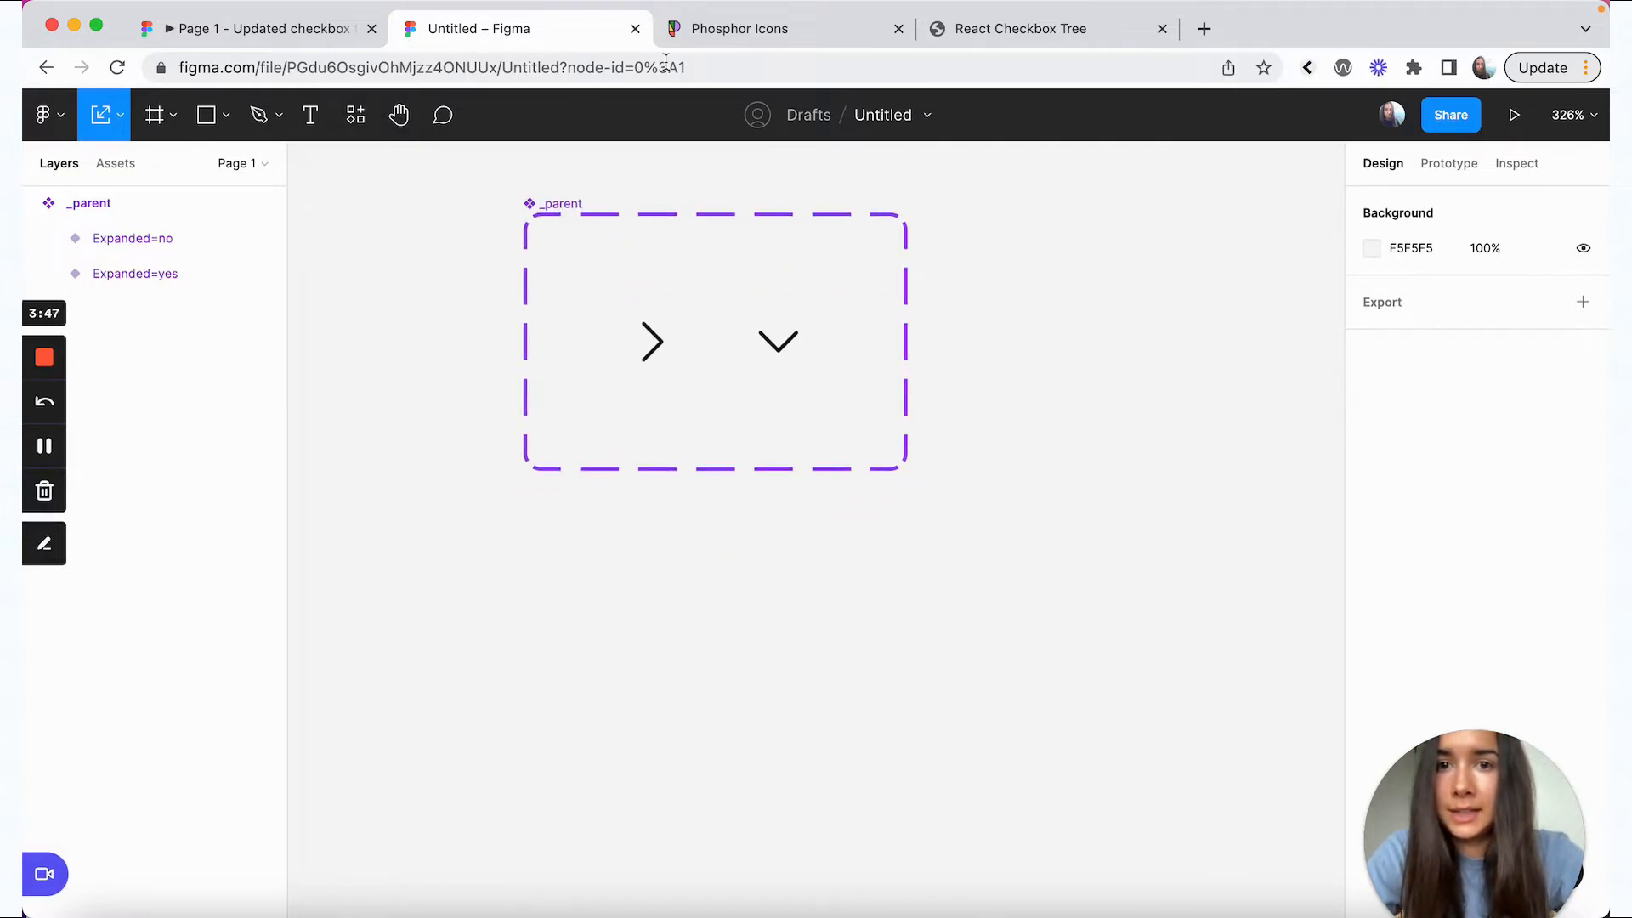
- Check the bullets in the checkbox tree prototype, then place an ellipse beside the _parent component set and size it 8 × 8
{"action": "left_click", "coordinate": [247, 34]}
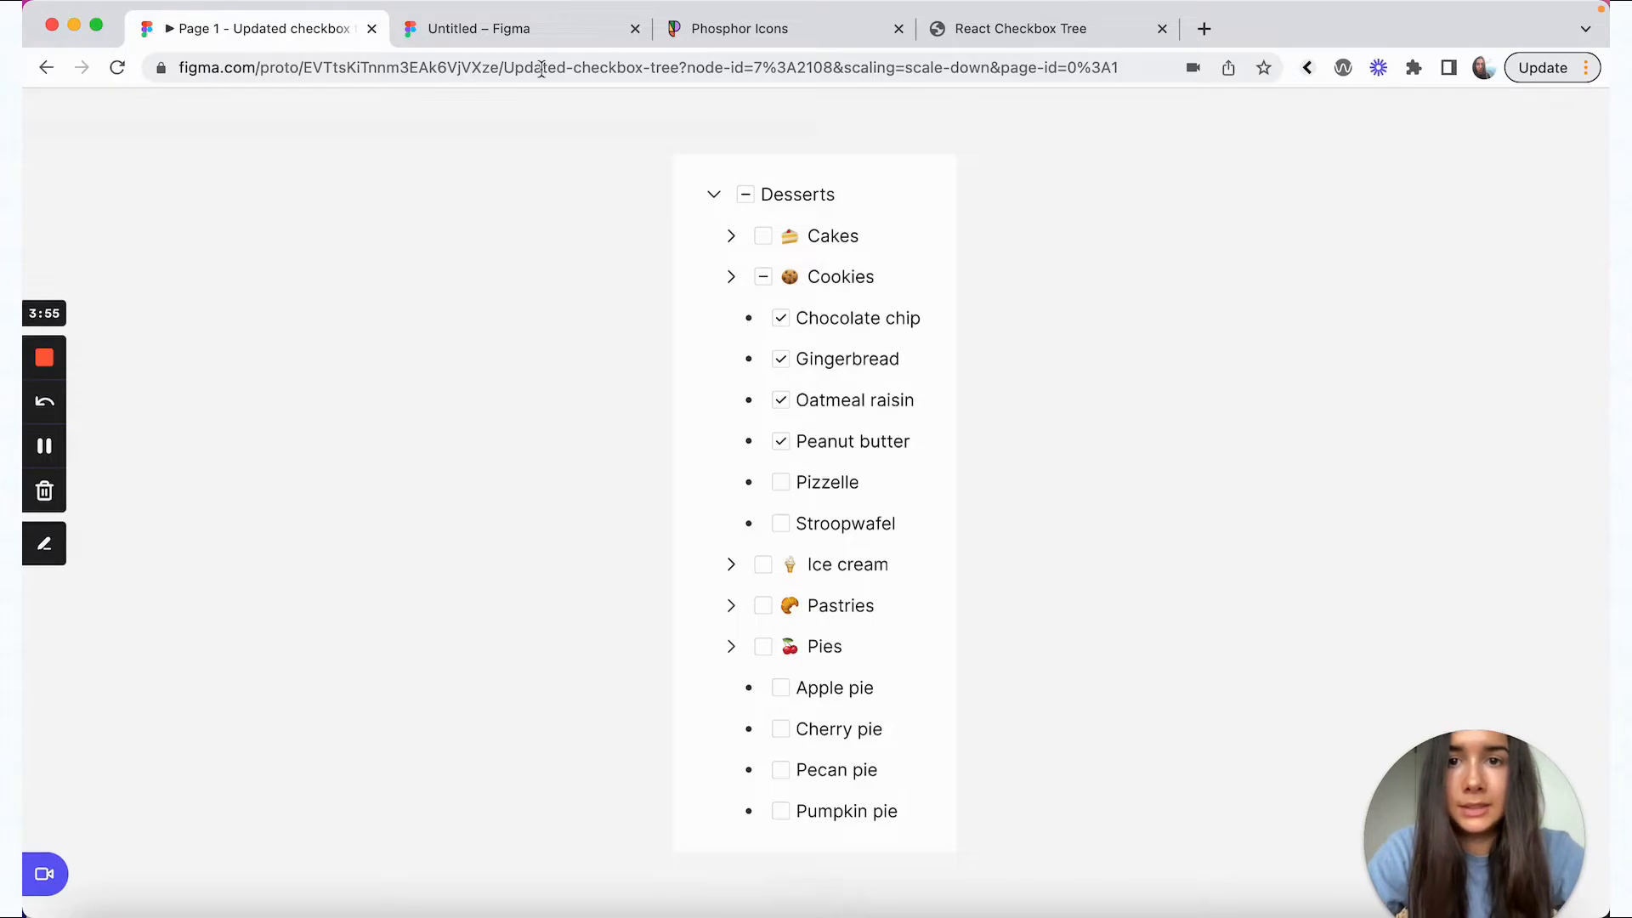
{"action": "left_click", "coordinate": [521, 29]}
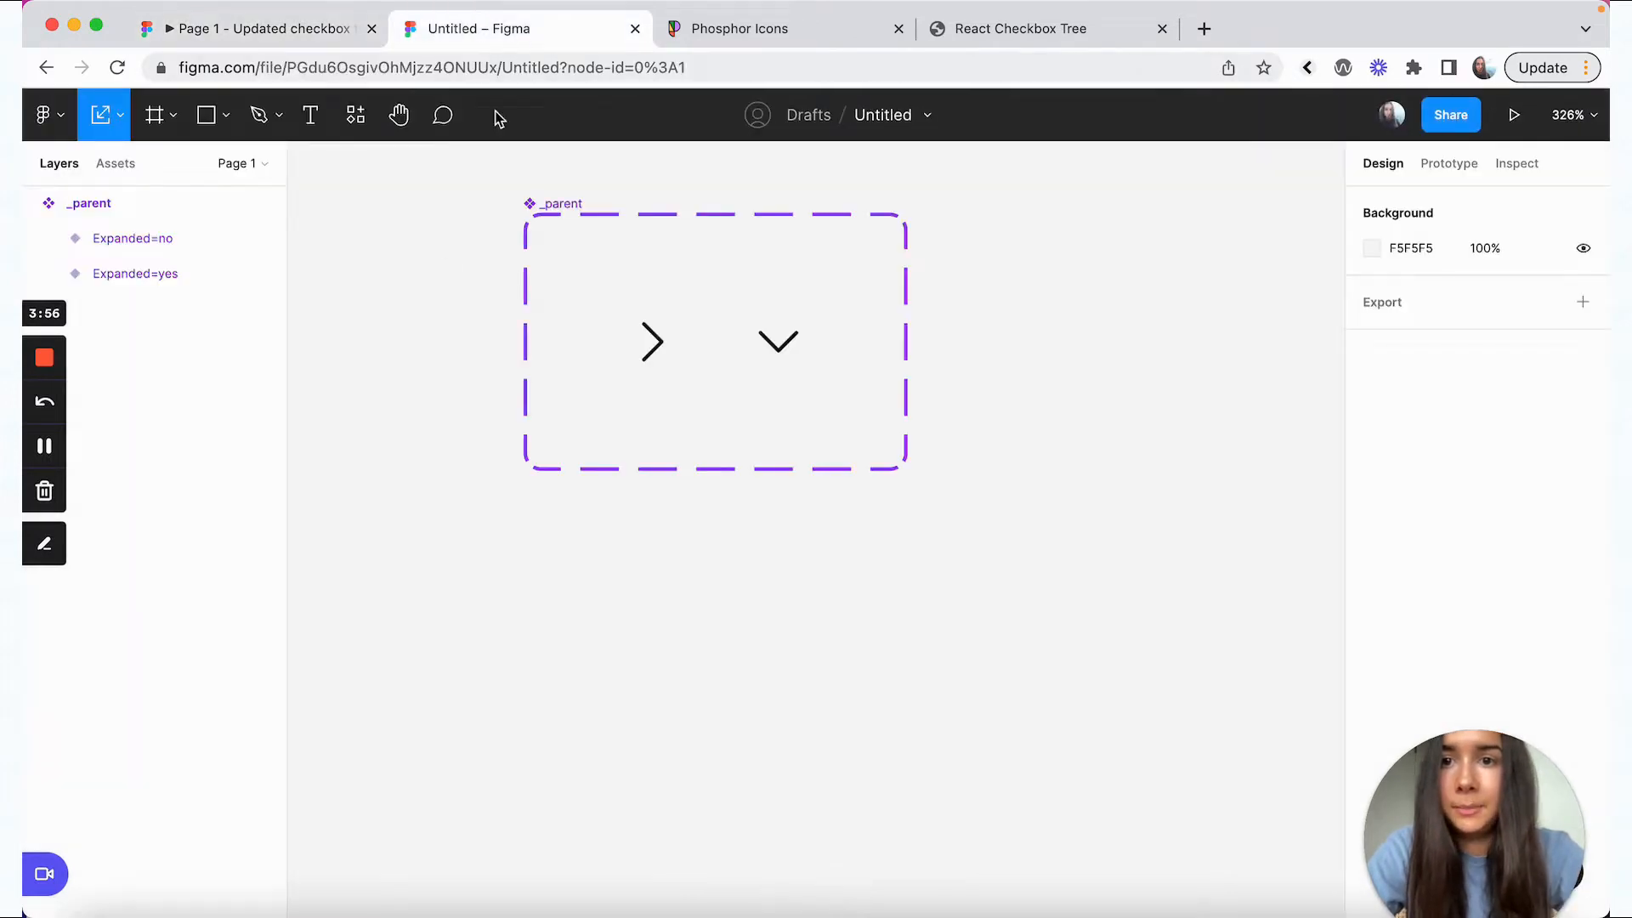
{"action": "left_click", "coordinate": [226, 115]}
{"action": "left_click", "coordinate": [197, 247]}
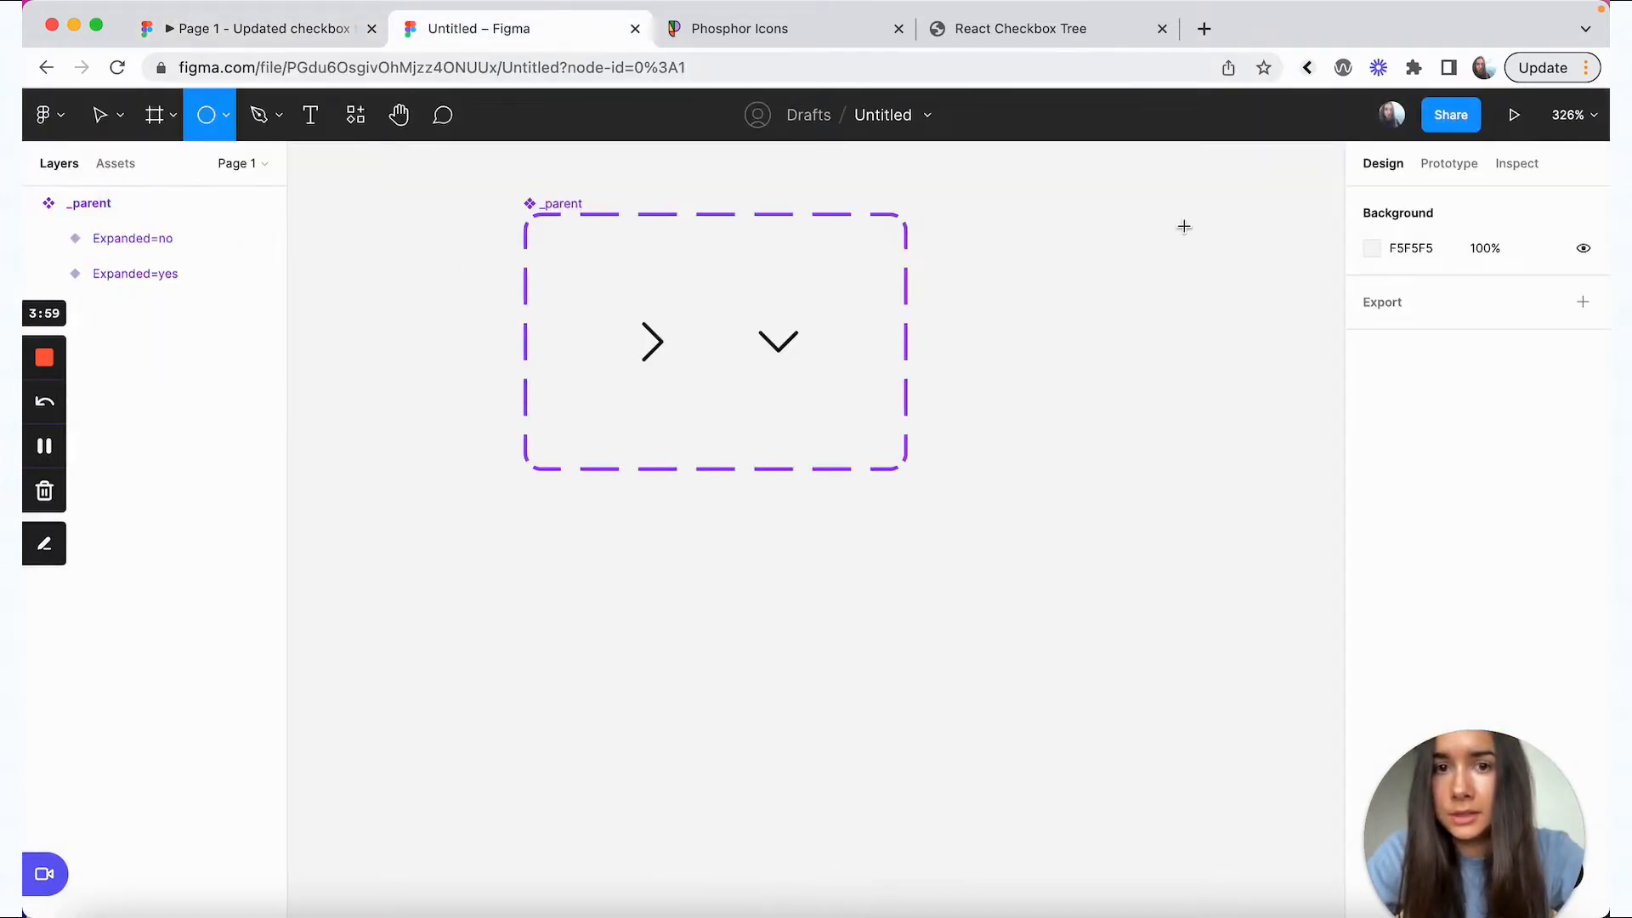
{"action": "left_click", "coordinate": [1195, 349]}
{"action": "scroll", "coordinate": [1250, 369], "scroll_direction": "right", "scroll_amount": 1}
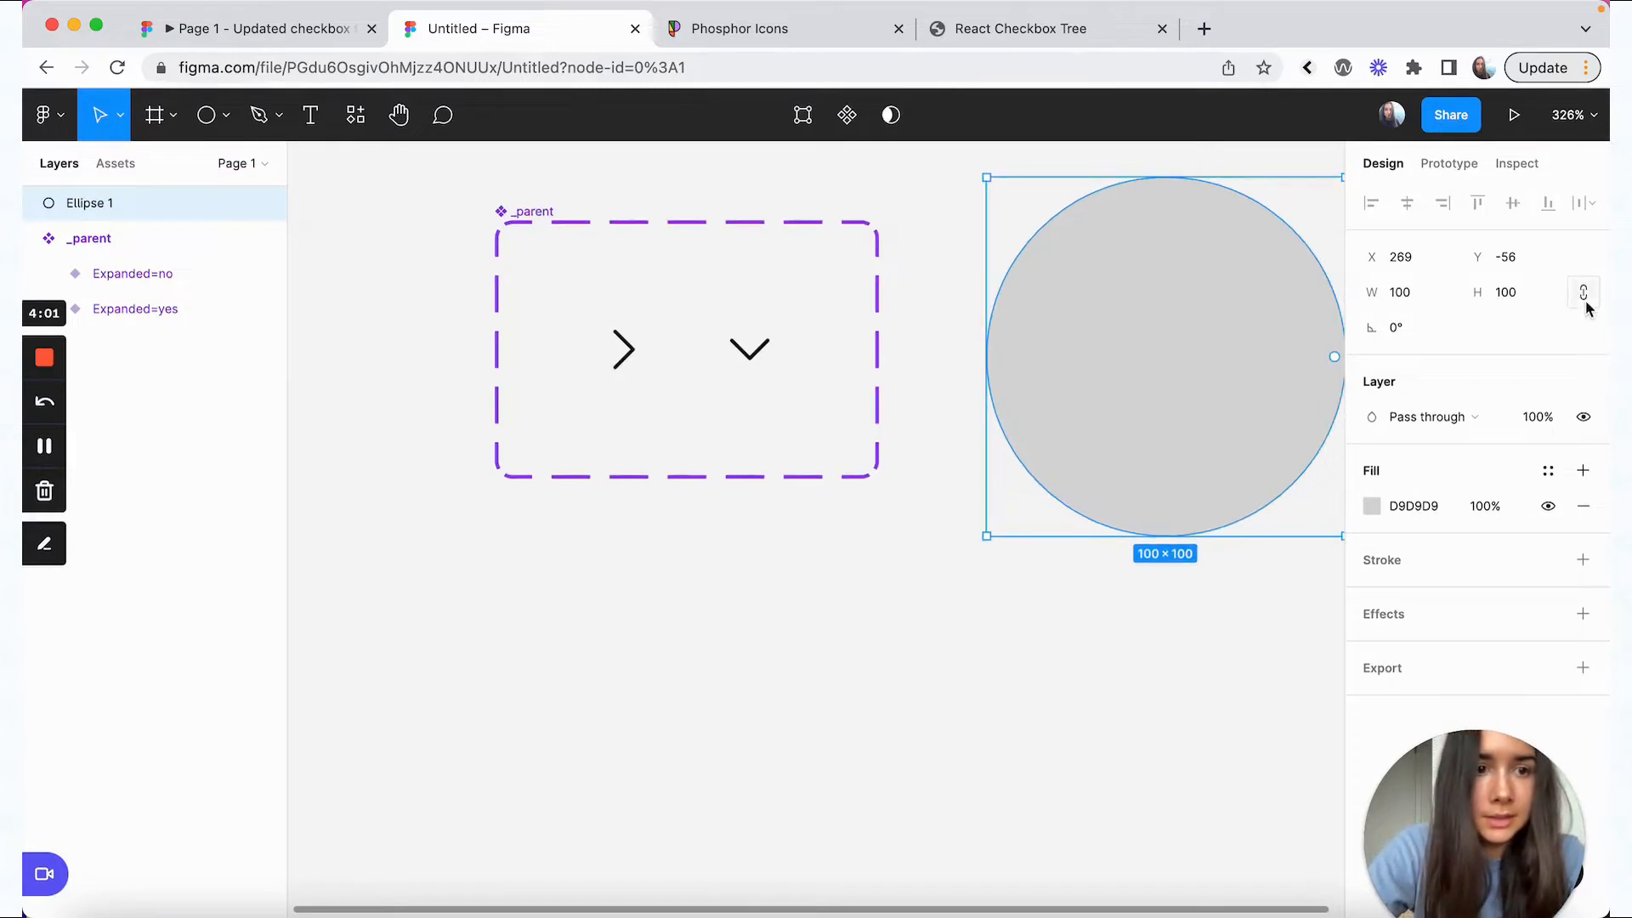
{"action": "left_click", "coordinate": [1415, 296]}
{"action": "type", "text": "8"}
{"action": "key", "text": "Return"}
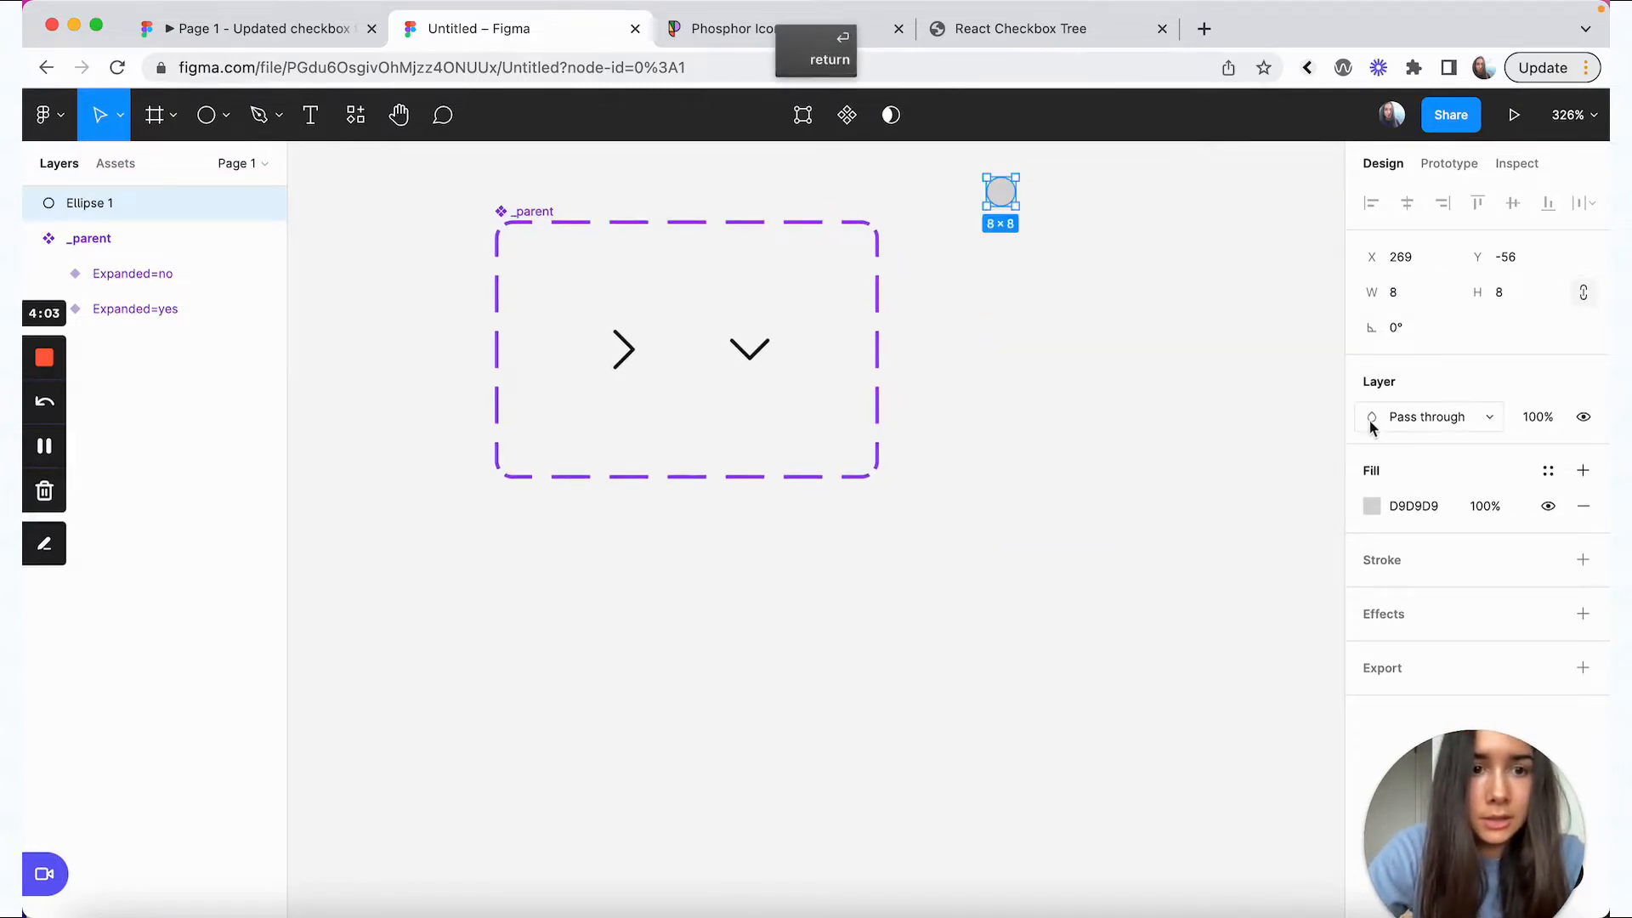
- Move the ellipse beside the _parent component set and wrap it in an auto layout frame with a fixed size of 32 × 32
{"action": "left_click_drag", "start_coordinate": [1000, 192], "coordinate": [1048, 337]}
{"action": "key", "text": "shift+a"}
{"action": "left_click", "coordinate": [1398, 364]}
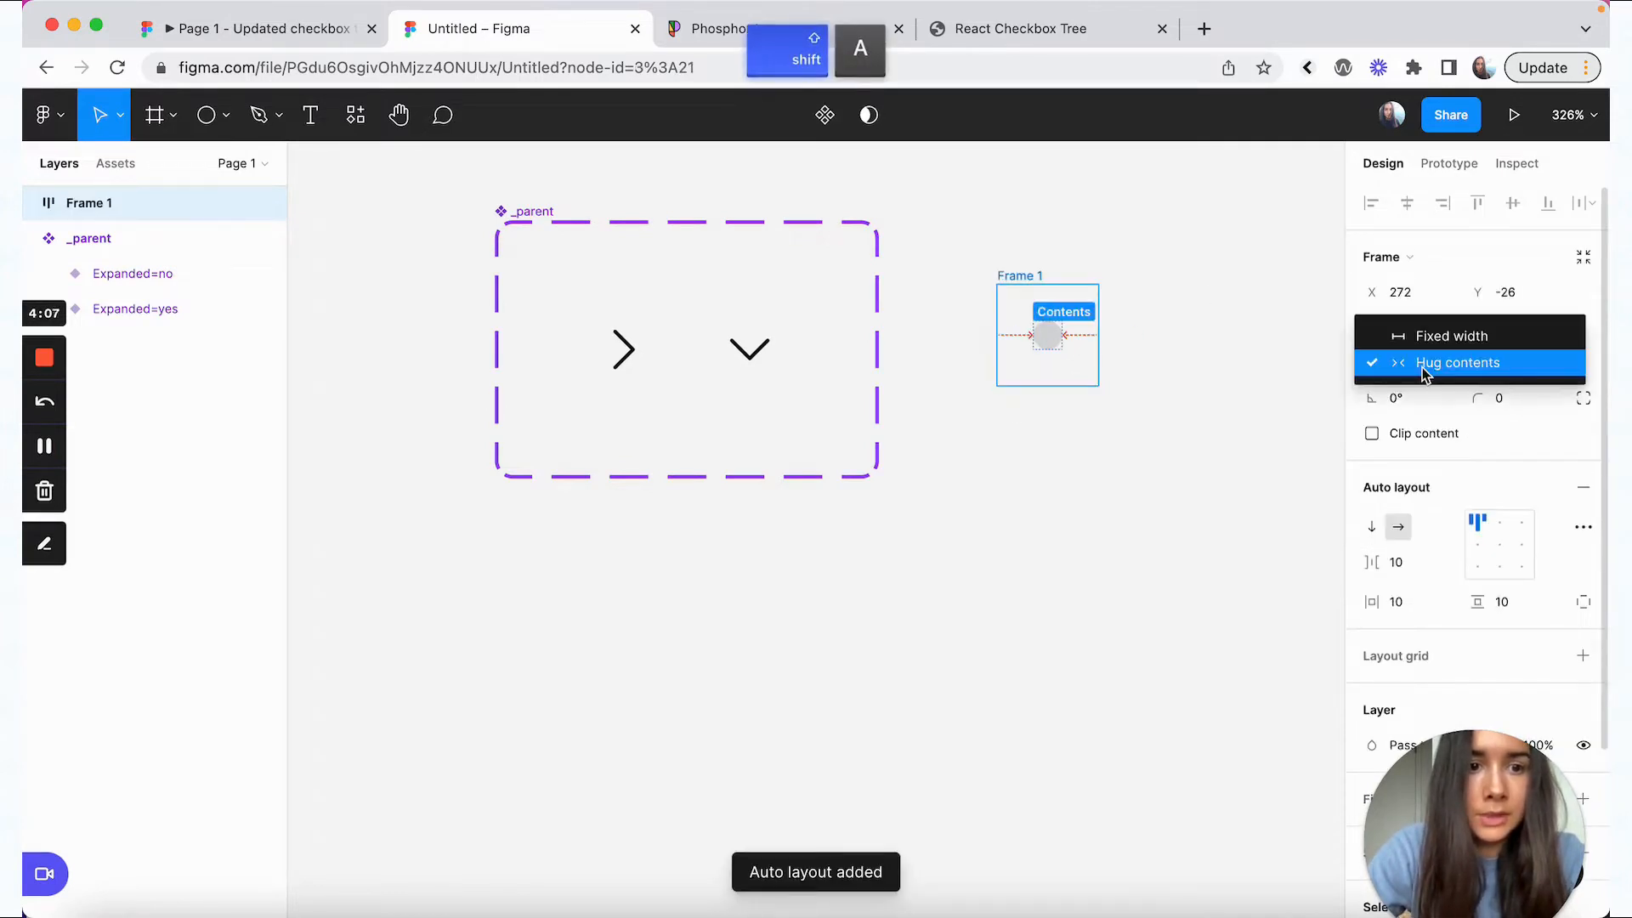
{"action": "left_click", "coordinate": [1409, 333]}
{"action": "left_click", "coordinate": [1415, 334]}
{"action": "type", "text": "32"}
{"action": "left_click", "coordinate": [1513, 363]}
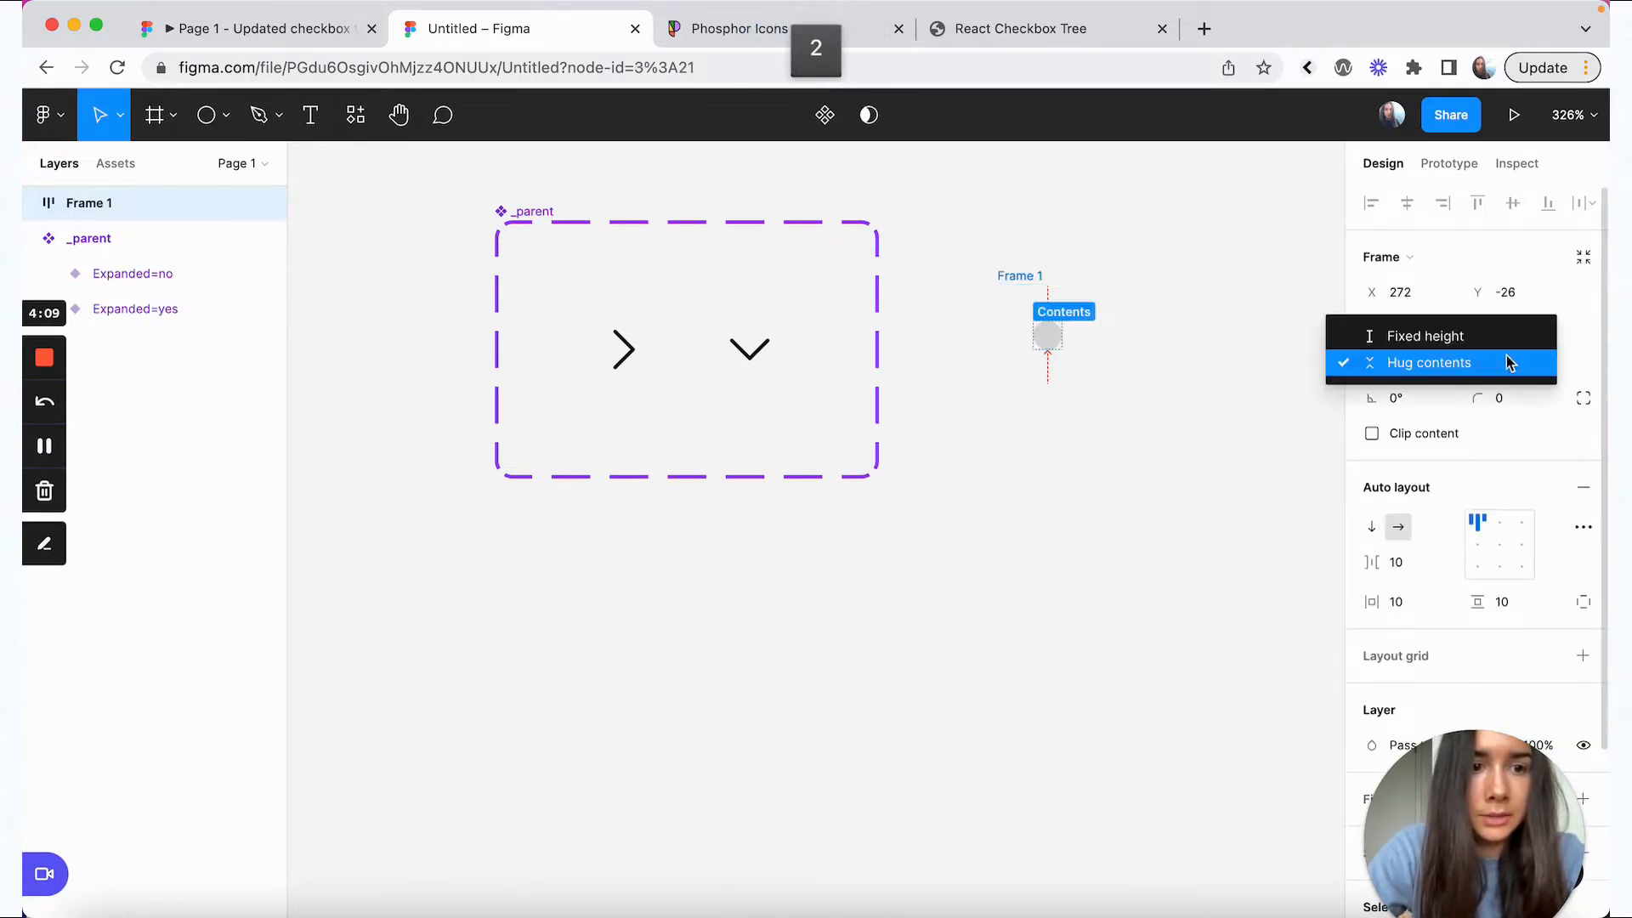
{"action": "left_click", "coordinate": [1511, 332]}
{"action": "left_click", "coordinate": [1505, 329]}
{"action": "type", "text": "32"}
{"action": "key", "text": "Return"}
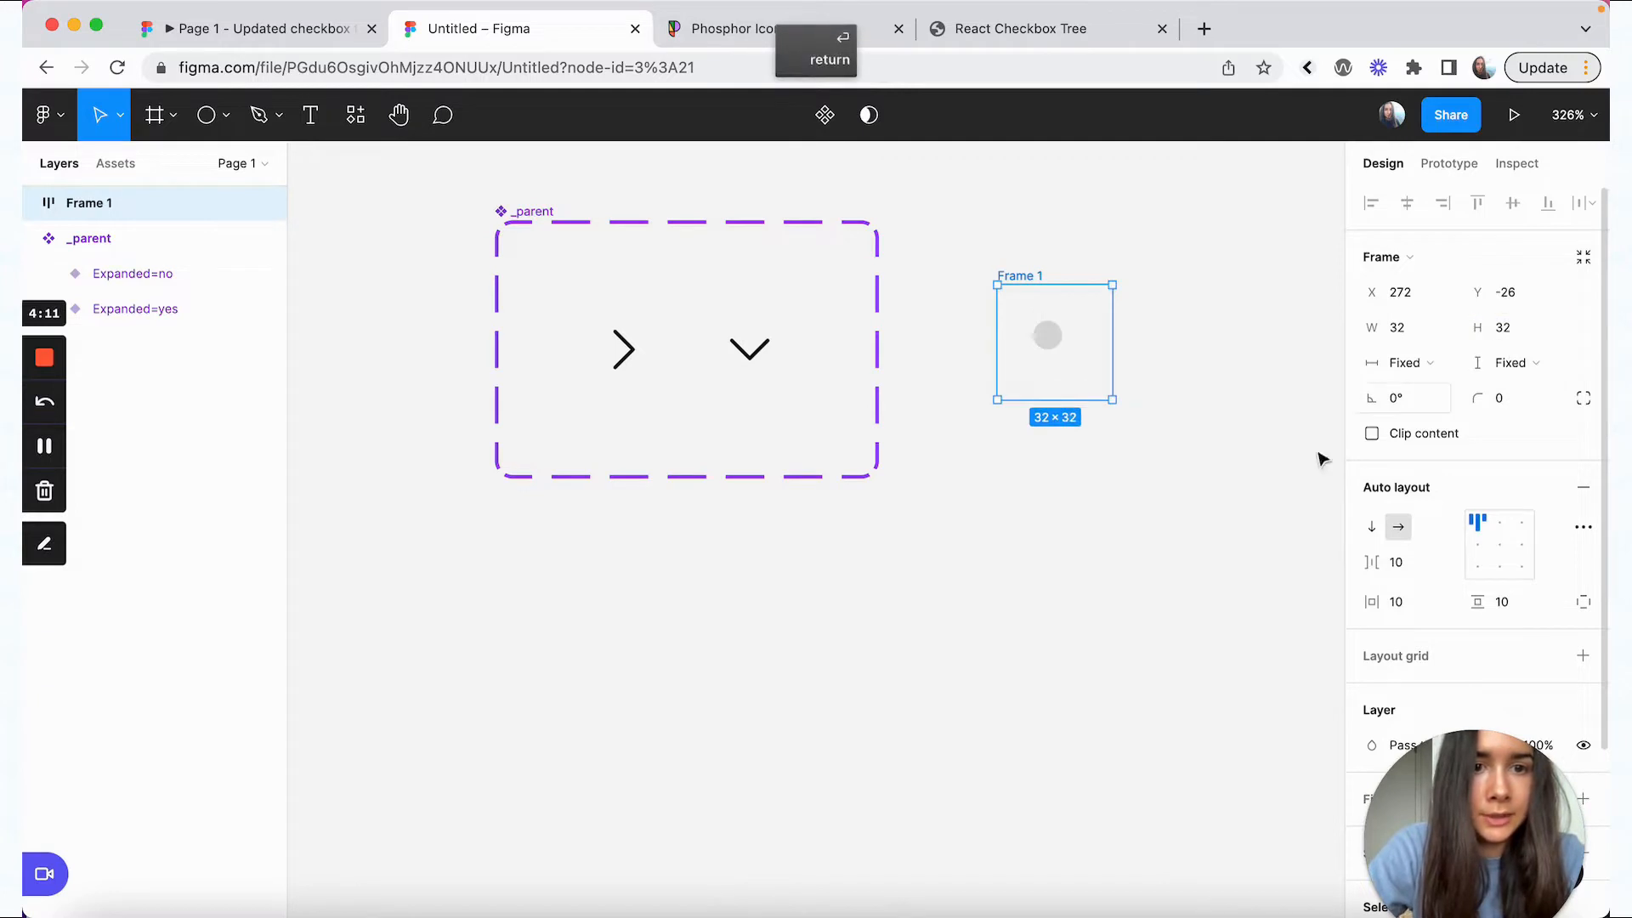
- Centre the ellipse within its auto layout frame and apply the Gray 1 color style to it
{"action": "left_click", "coordinate": [1498, 545]}
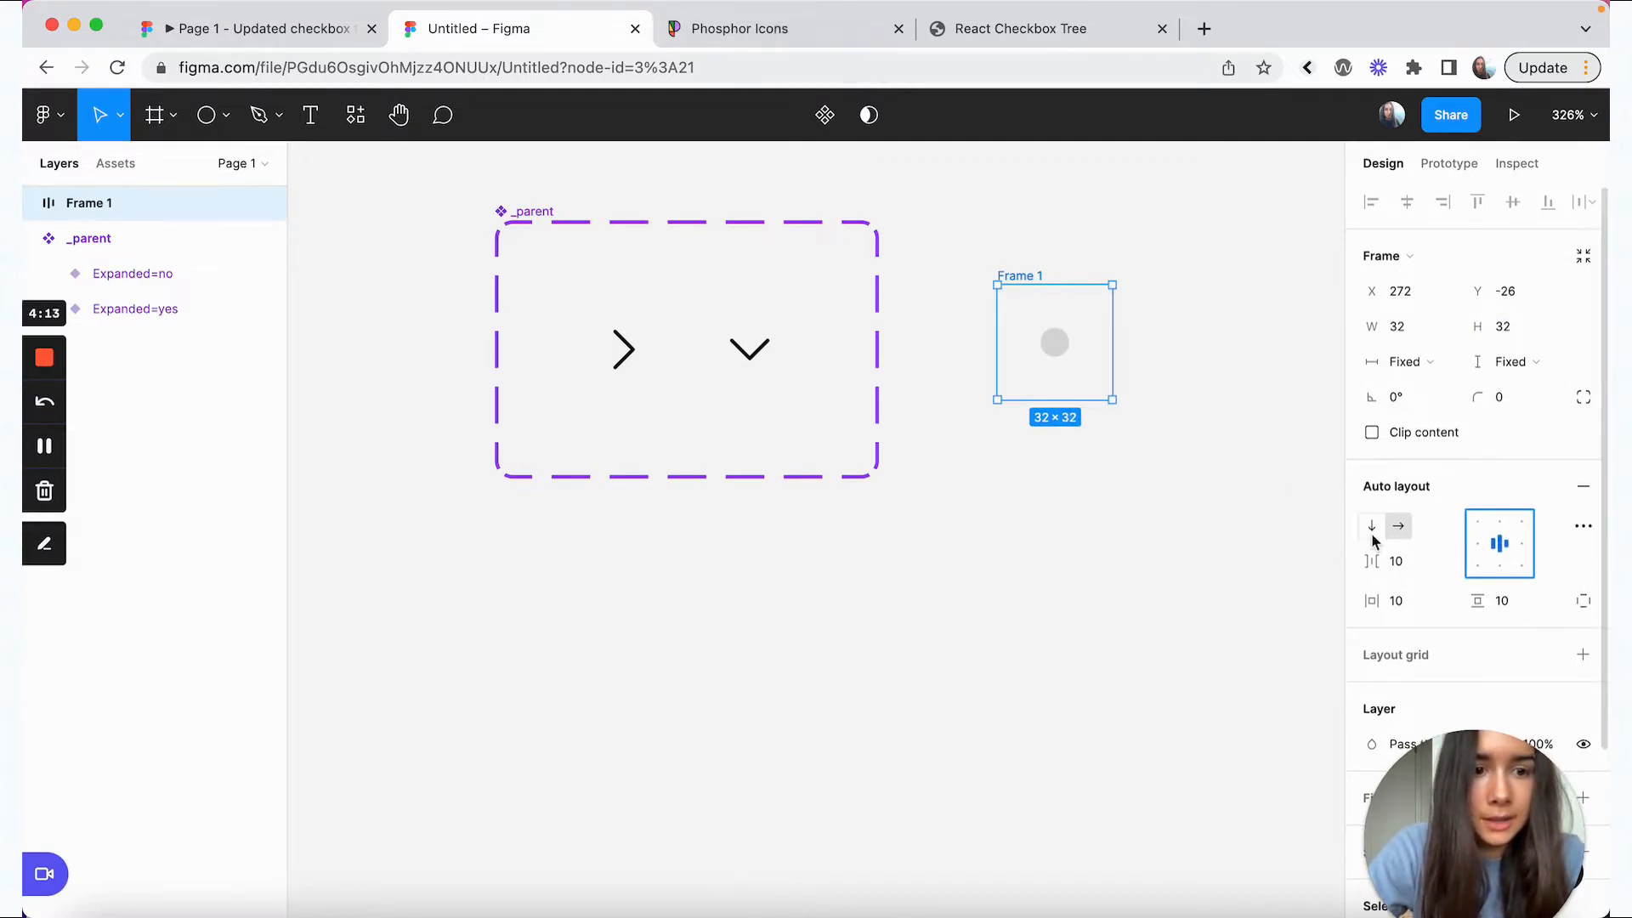
{"action": "scroll", "coordinate": [1374, 539], "scroll_direction": "down", "scroll_amount": 3}
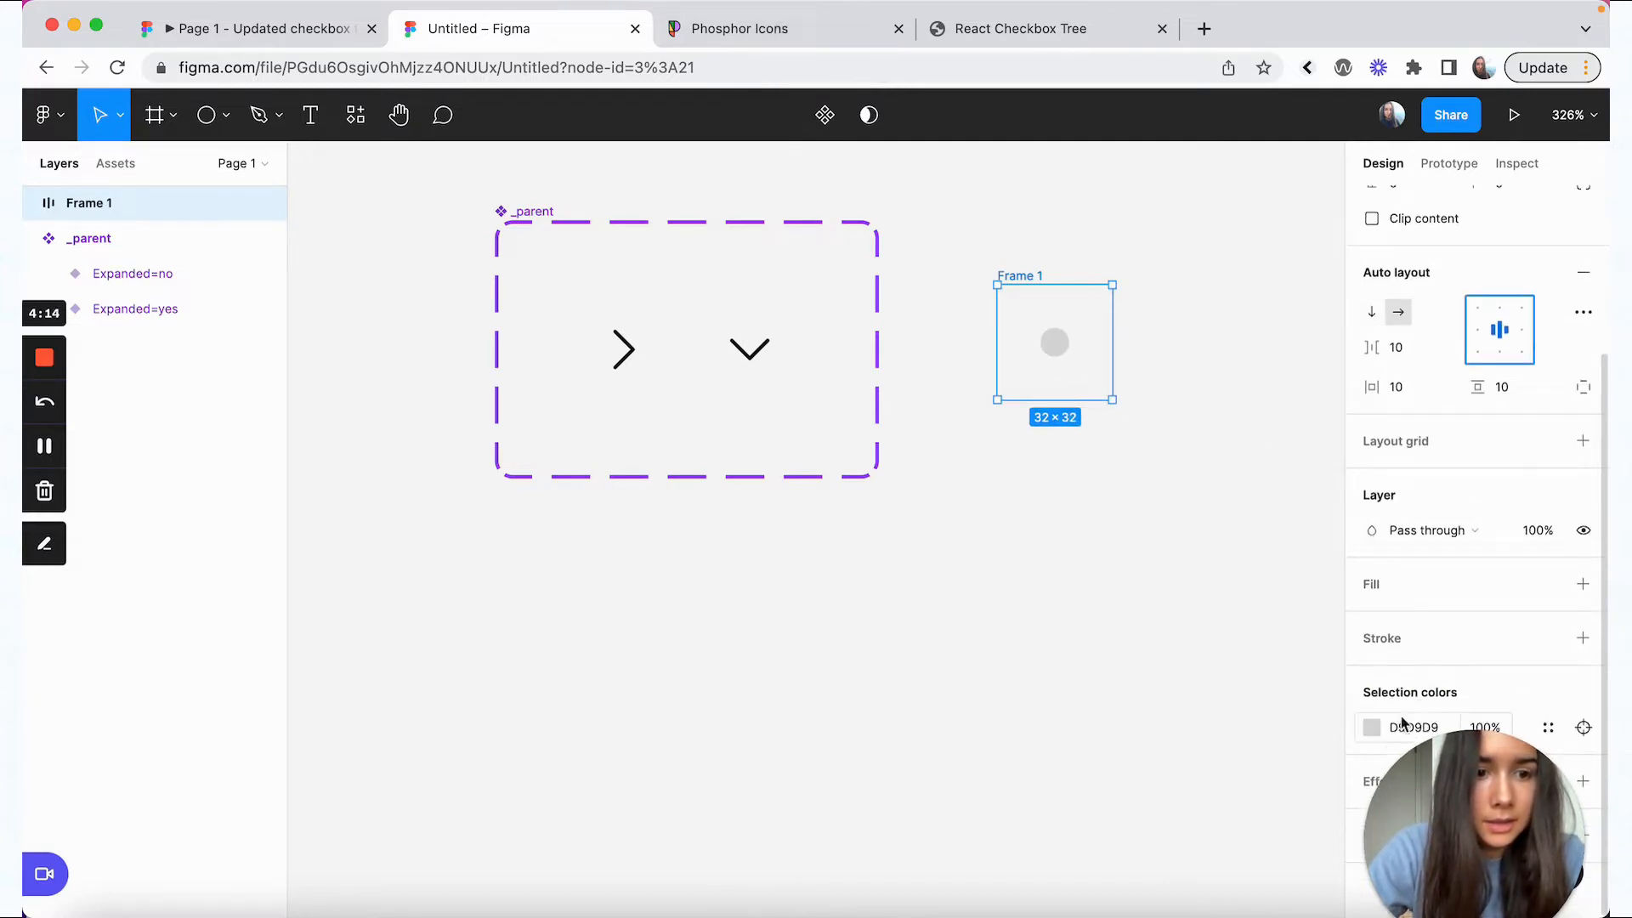
{"action": "left_click", "coordinate": [1548, 727]}
{"action": "left_click", "coordinate": [1140, 804]}
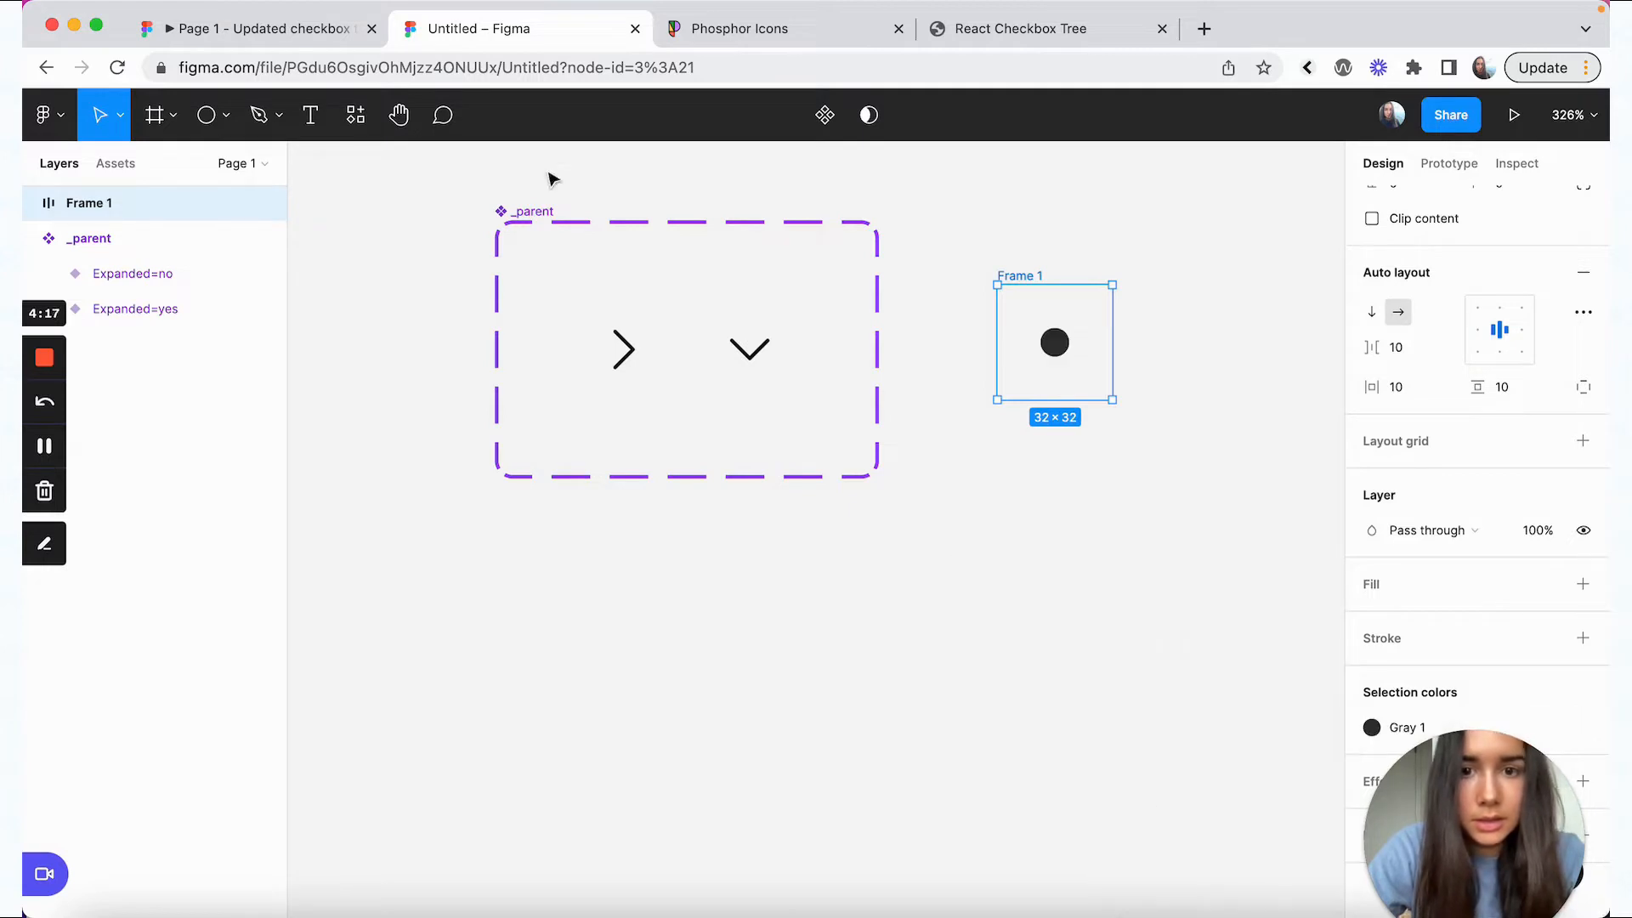
- Replace the 000000 color of the carets in the _parent component set with the Gray 1 style
{"action": "left_click", "coordinate": [509, 212]}
{"action": "scroll", "coordinate": [1309, 603], "scroll_direction": "down", "scroll_amount": 2}
{"action": "scroll", "coordinate": [1310, 604], "scroll_direction": "down", "scroll_amount": 3}
{"action": "scroll", "coordinate": [1527, 631], "scroll_direction": "down", "scroll_amount": 4}
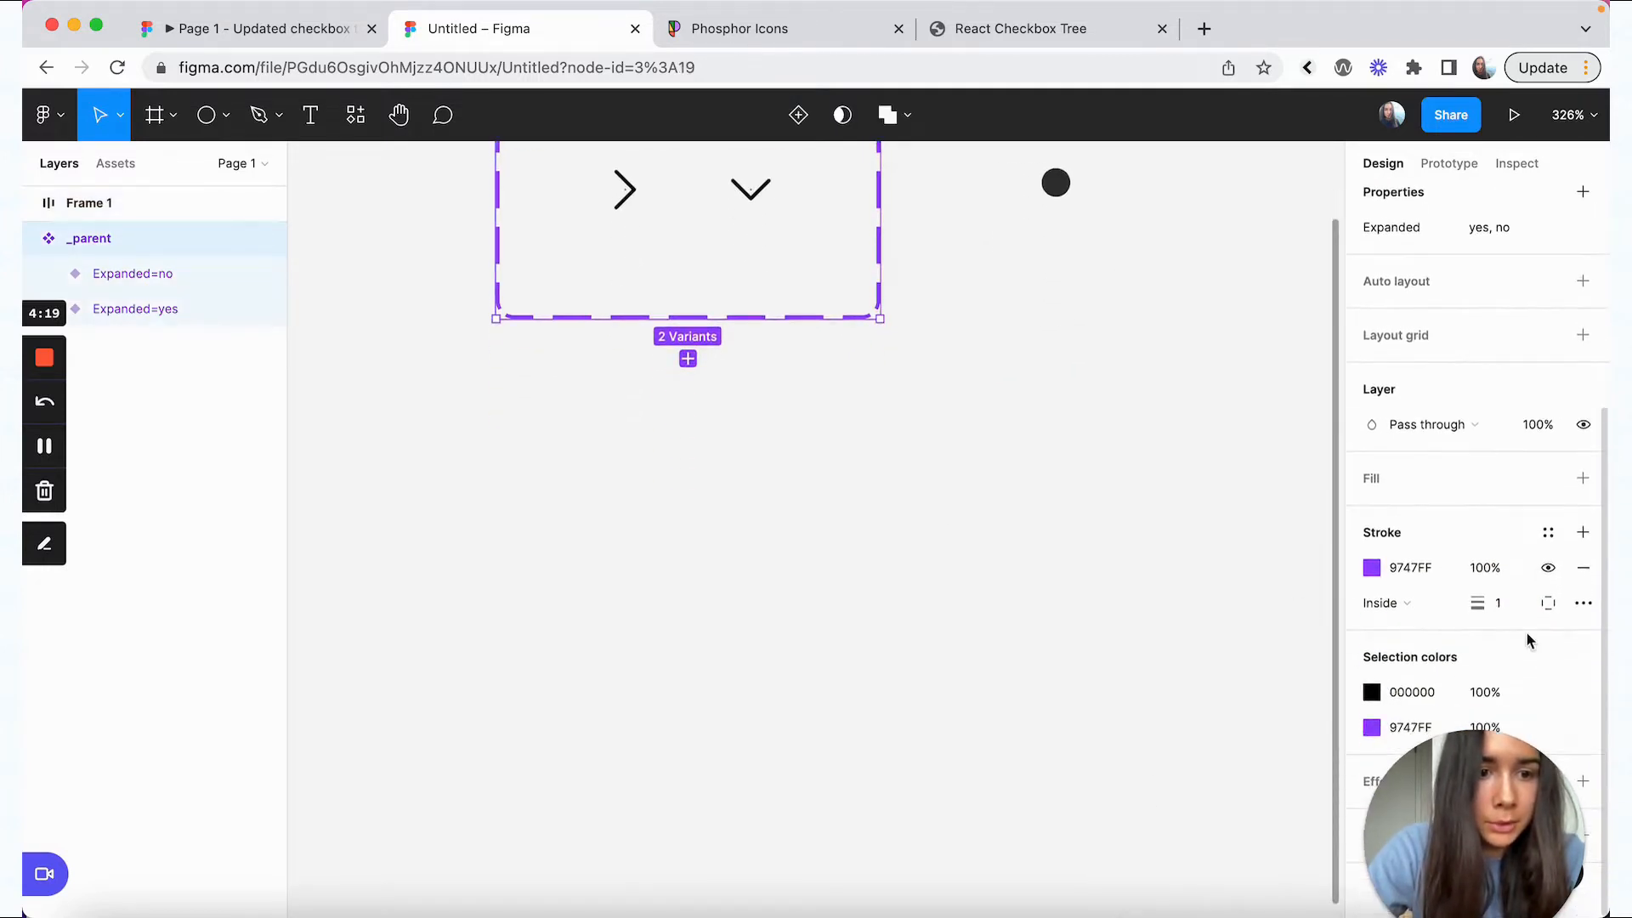
{"action": "left_click", "coordinate": [1548, 692]}
{"action": "left_click", "coordinate": [1138, 804]}
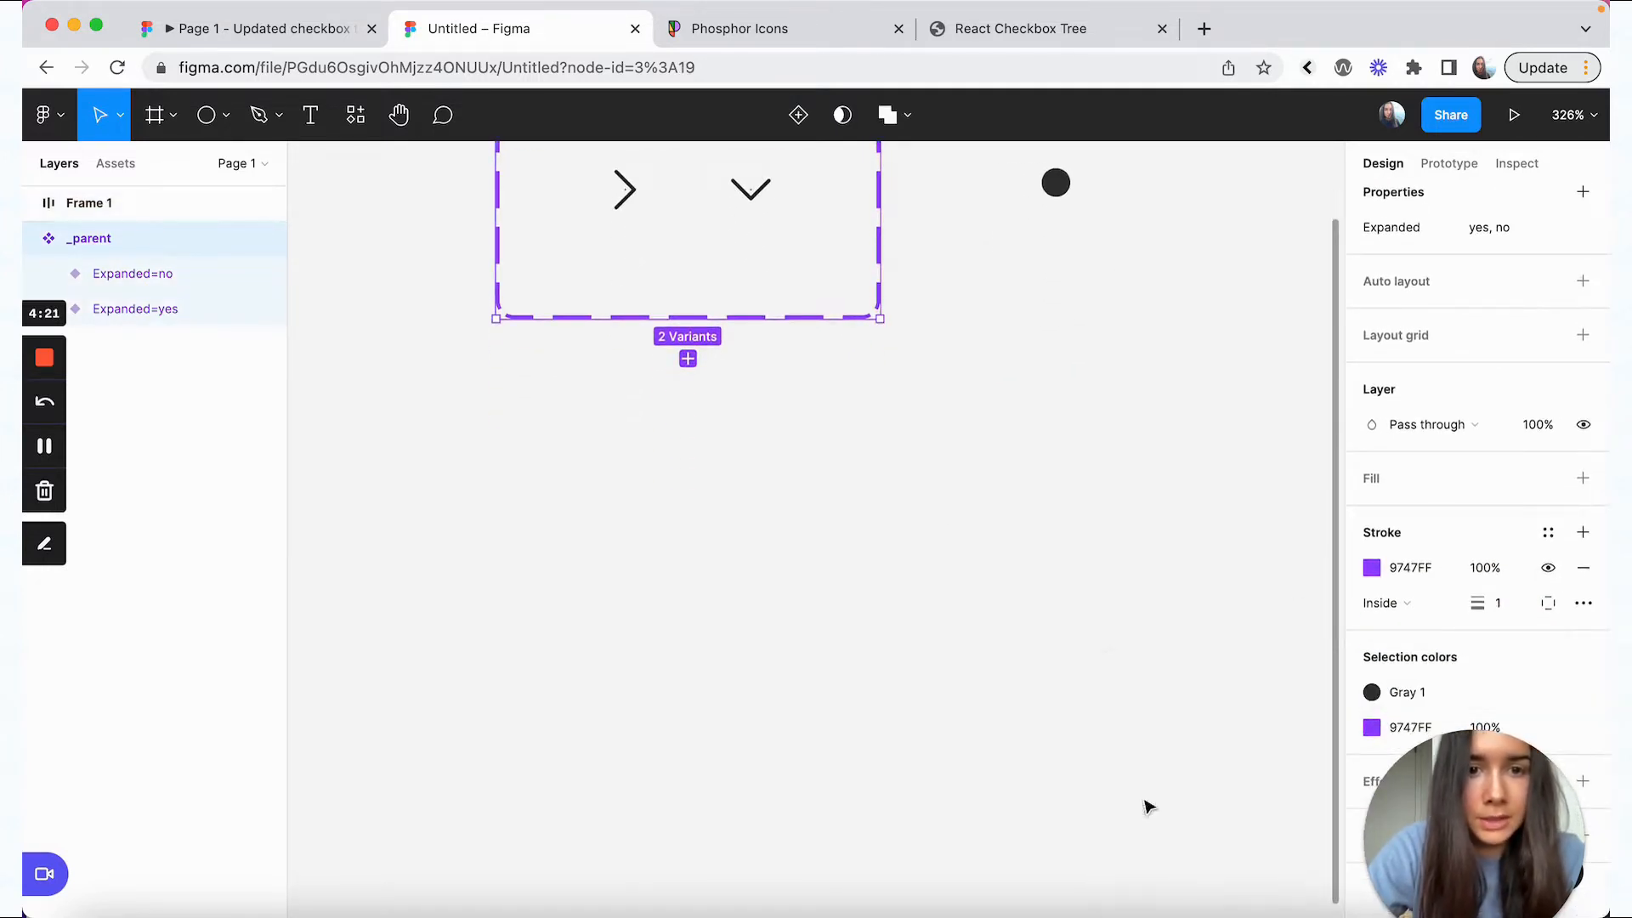
- Turn the 32 × 32 bullet frame into a component and rename it _child
{"action": "scroll", "coordinate": [1082, 539], "scroll_direction": "up", "scroll_amount": 4}
{"action": "left_click", "coordinate": [1044, 290]}
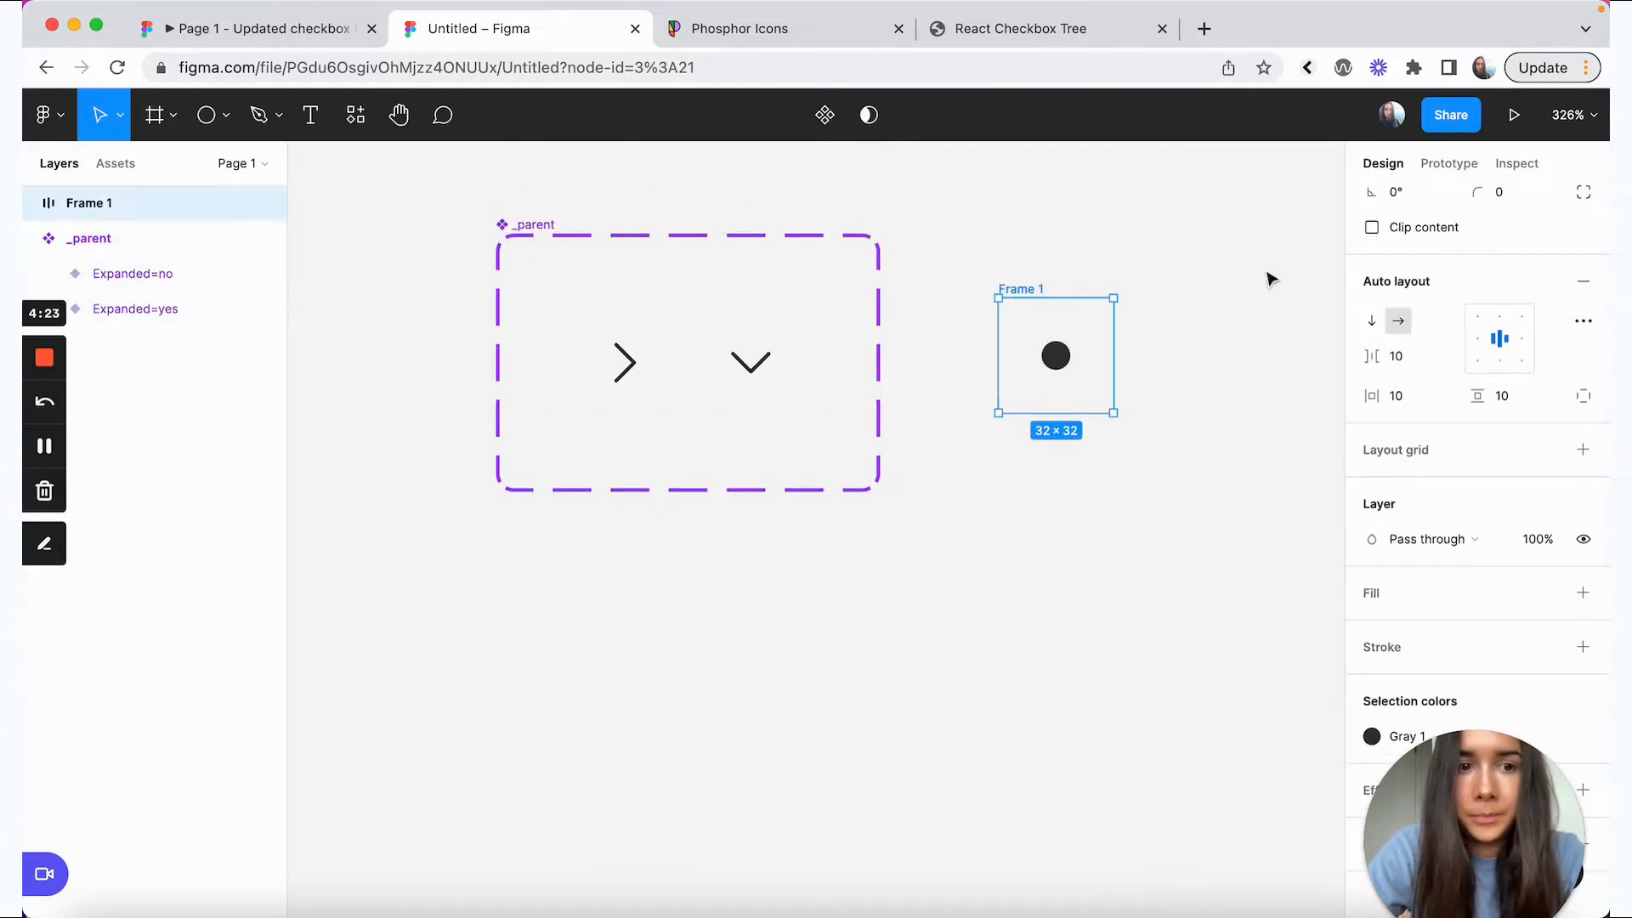
{"action": "scroll", "coordinate": [1531, 365], "scroll_direction": "up", "scroll_amount": 3}
{"action": "left_click", "coordinate": [751, 361]}
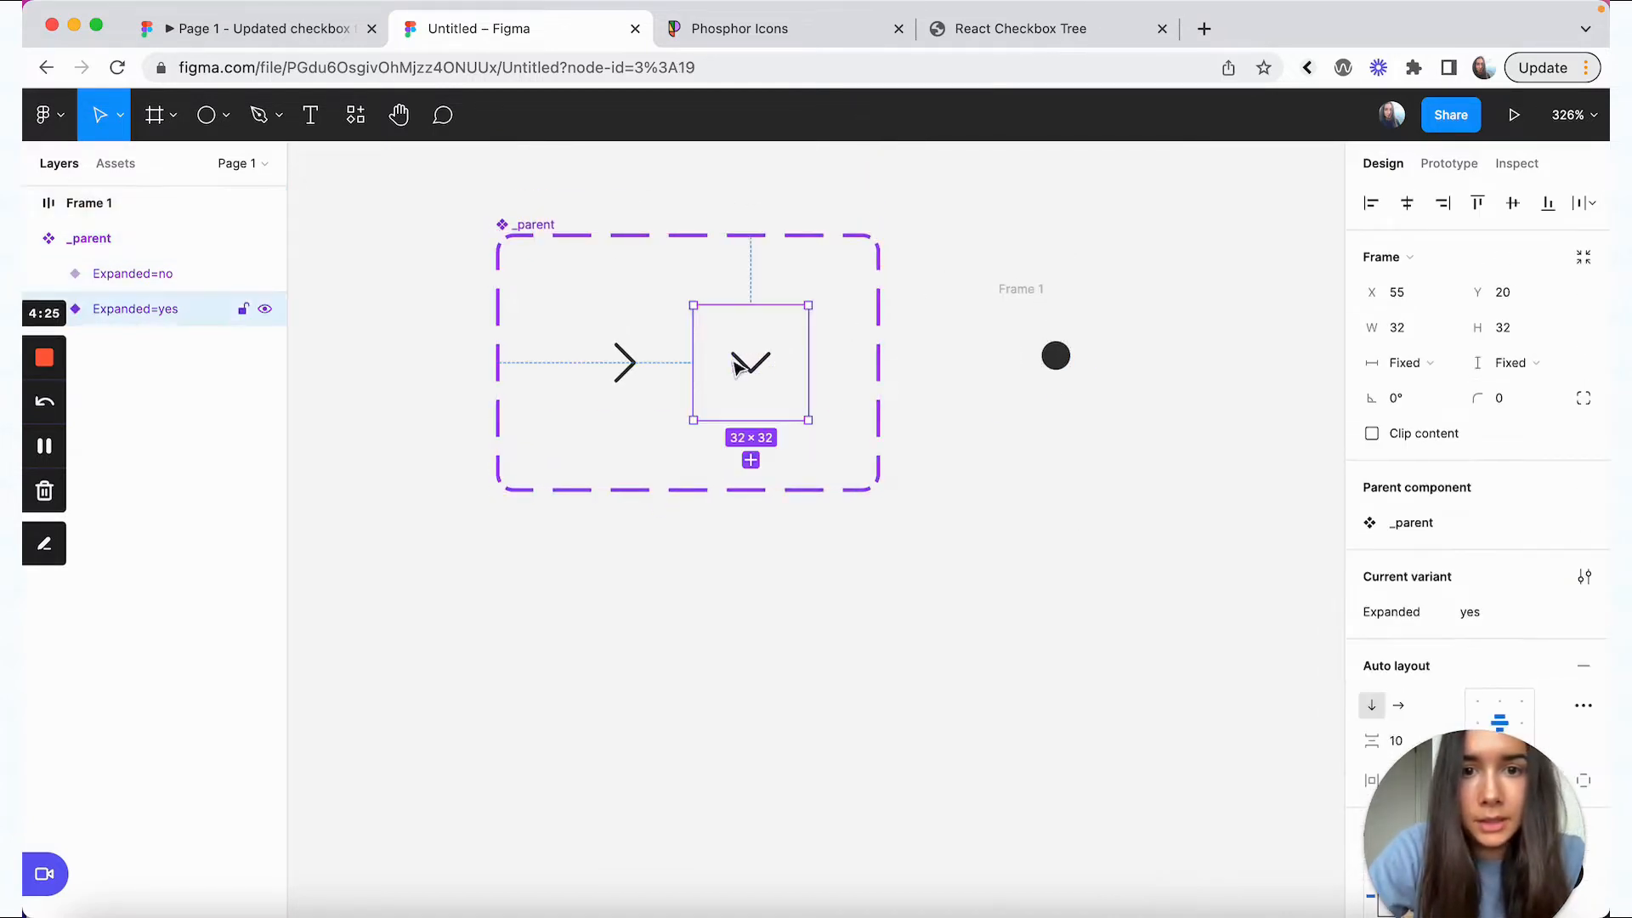
{"action": "left_click", "coordinate": [1002, 292]}
{"action": "left_click", "coordinate": [825, 115]}
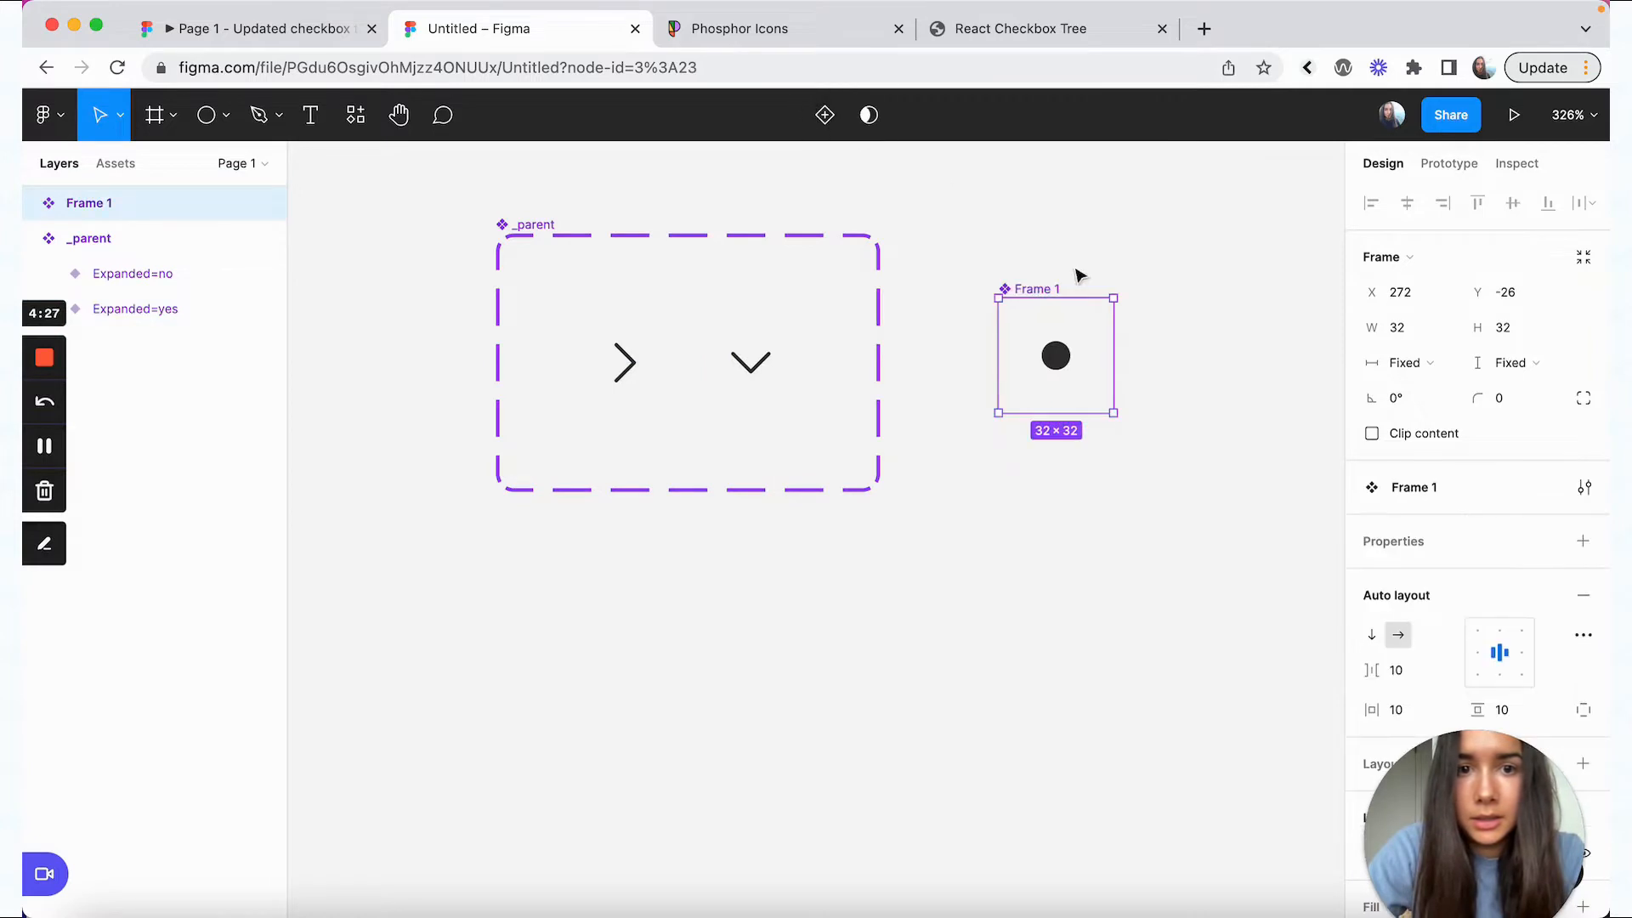
{"action": "double_click", "coordinate": [1024, 290]}
{"action": "type", "text": "_"}
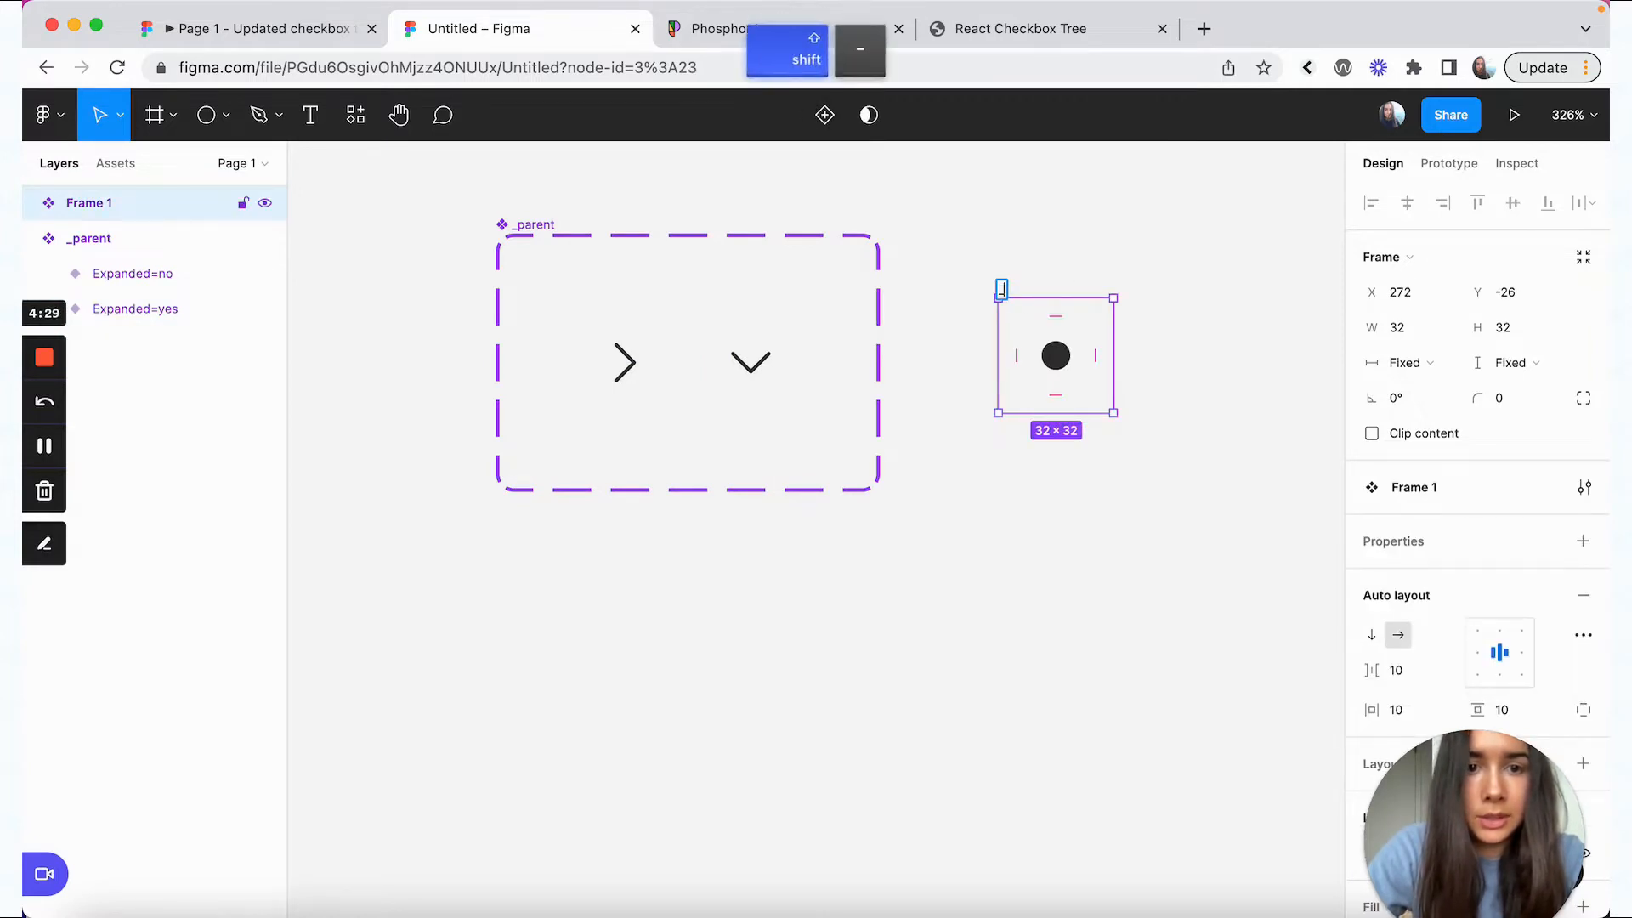
{"action": "type", "text": "child"}
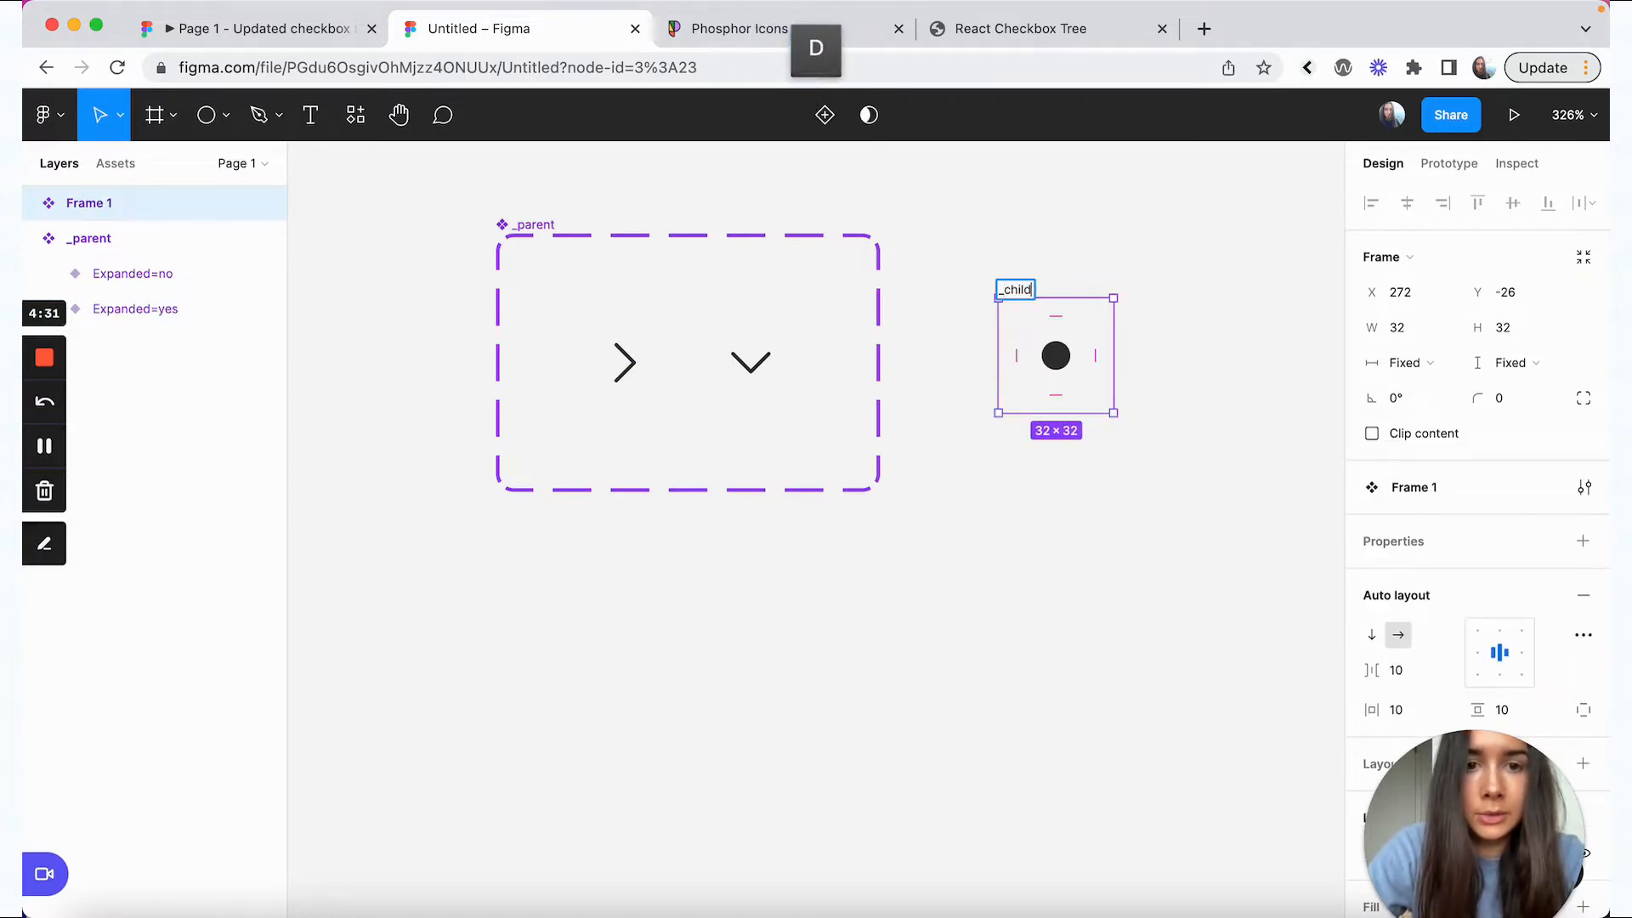
{"action": "left_click", "coordinate": [1034, 266]}
- Move the _child component to about X 249, Y -44, level with the top edge of _parent, and deselect it
{"action": "left_click_drag", "start_coordinate": [1020, 293], "coordinate": [947, 222]}
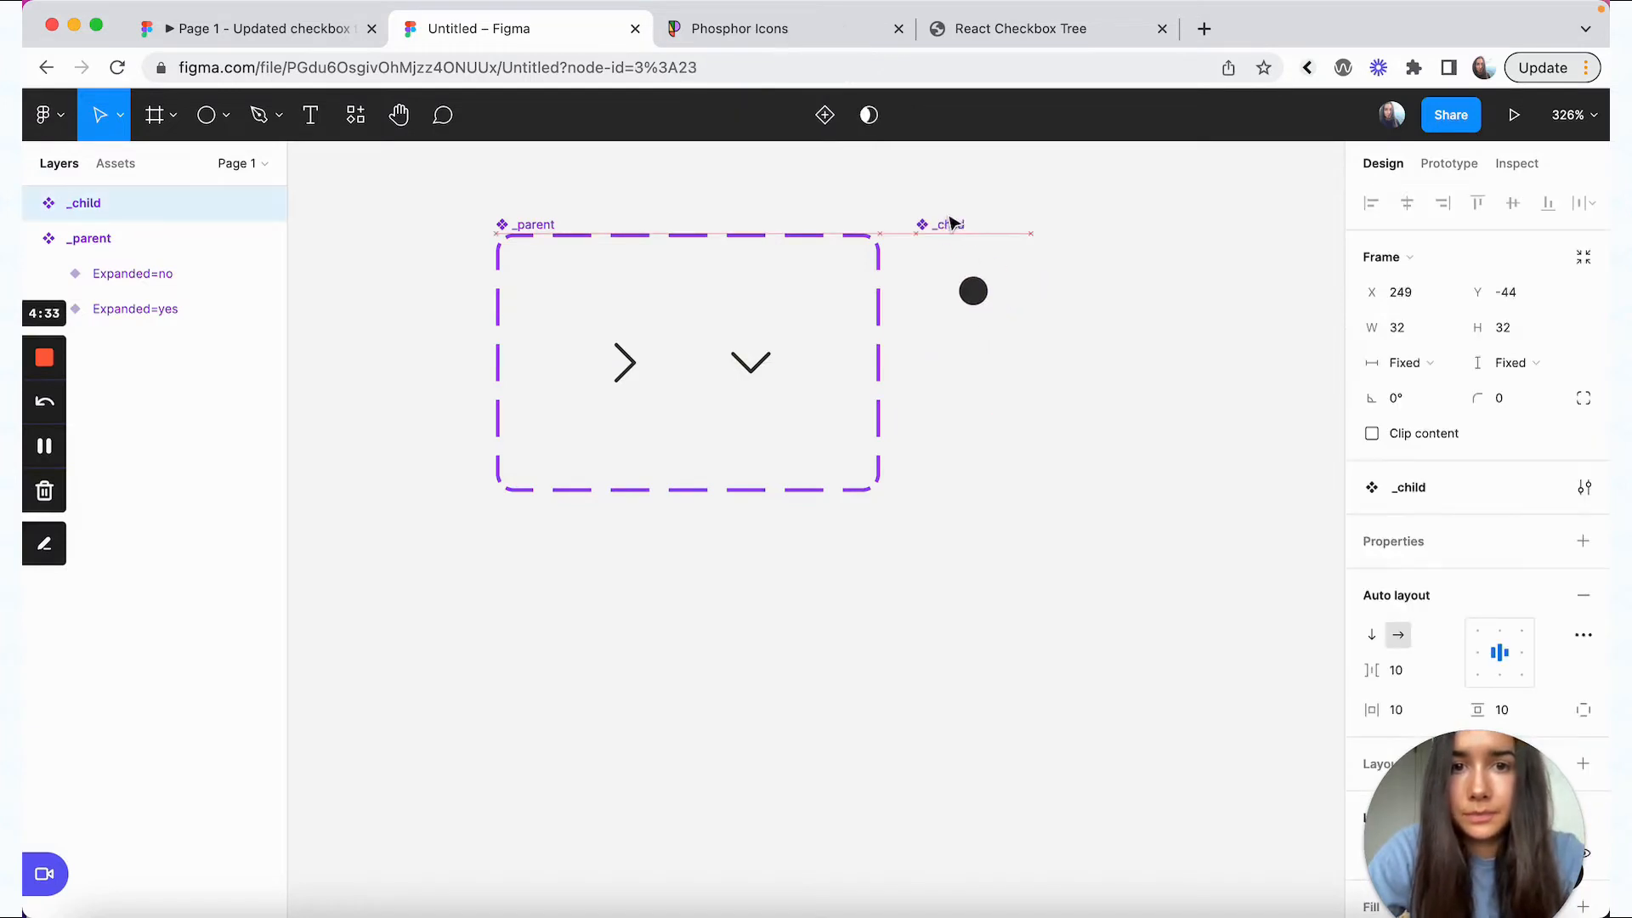
{"action": "left_click", "coordinate": [1118, 281]}
{"action": "scroll", "coordinate": [1119, 280], "scroll_direction": "down", "scroll_amount": 1}
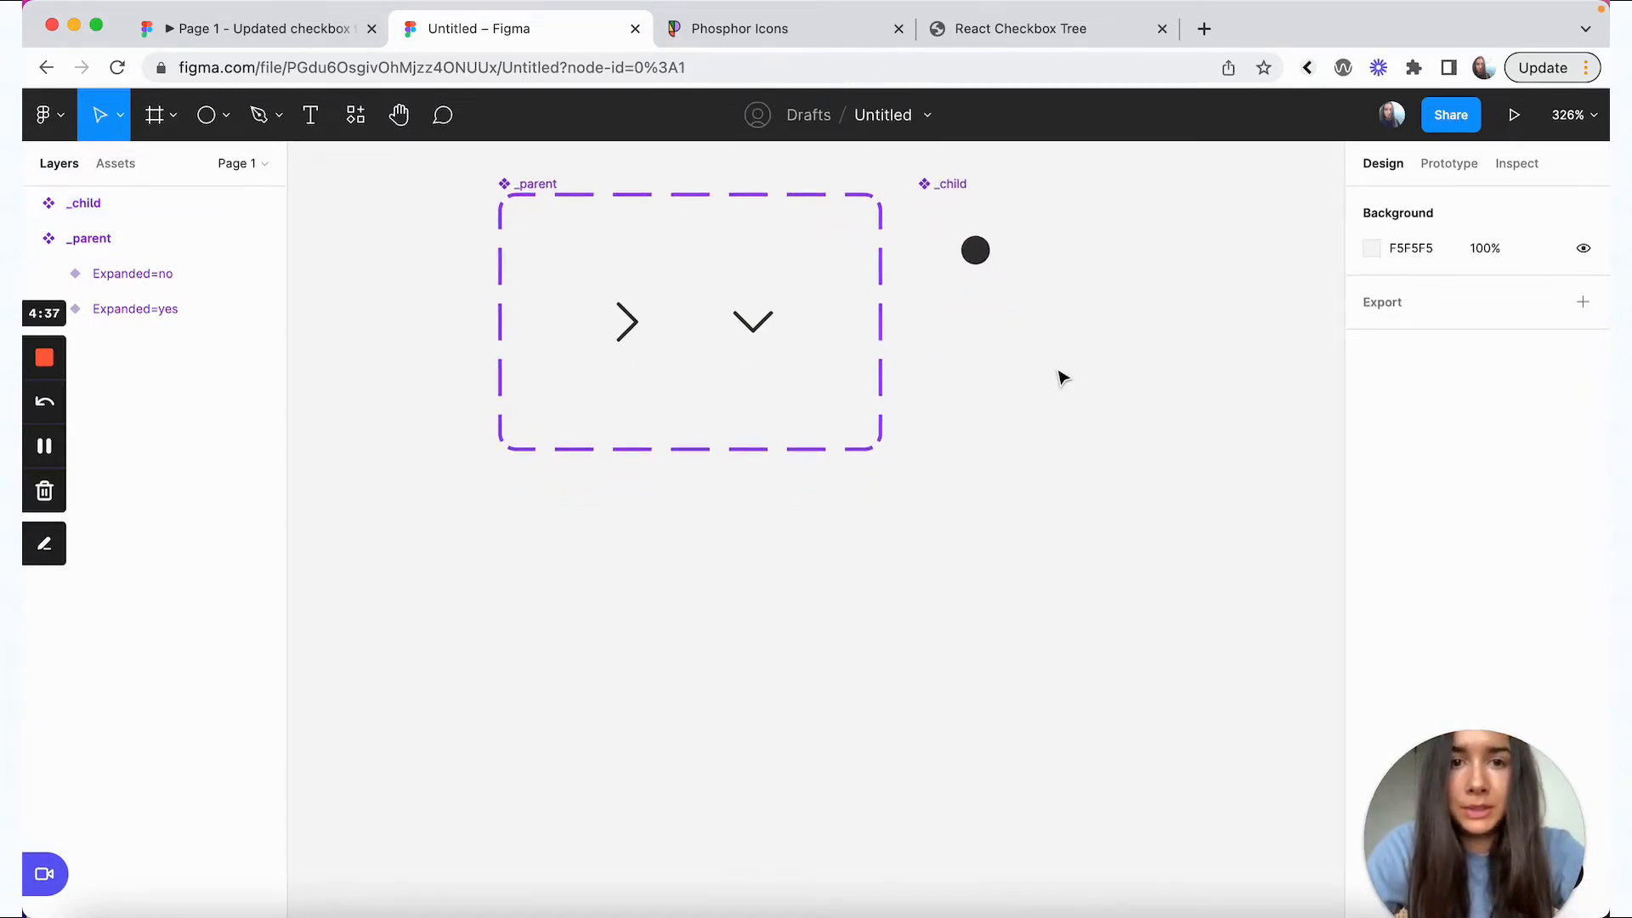
- Check the checkboxes in the Desserts prototype, then switch to Phosphor Icons and search for check
{"action": "left_click", "coordinate": [281, 31]}
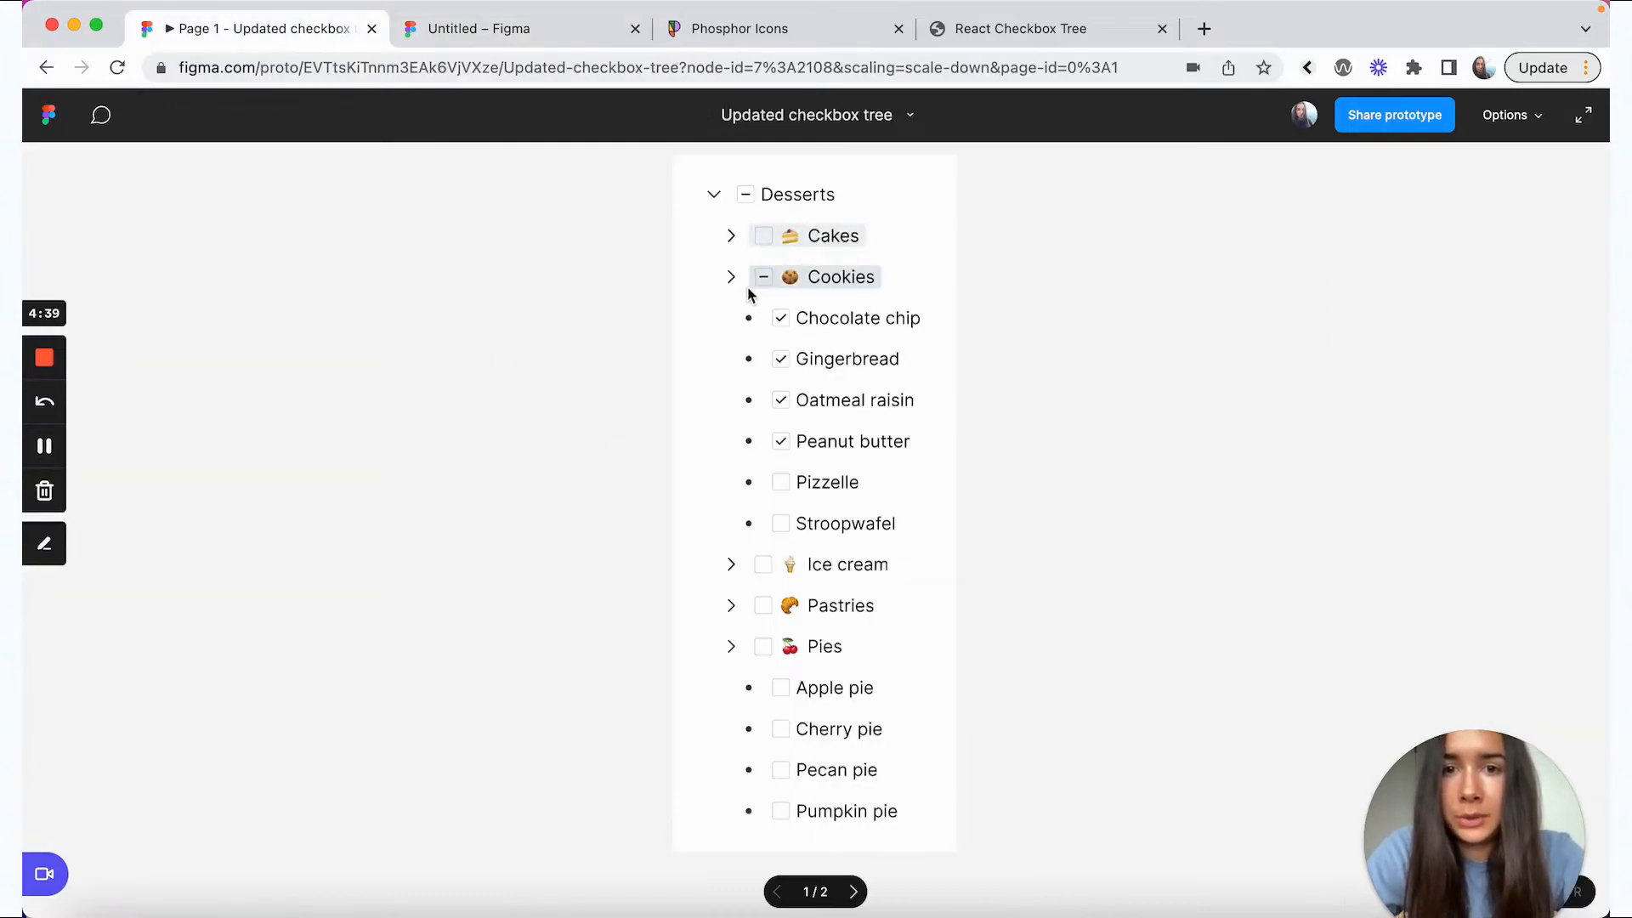
{"action": "left_click", "coordinate": [565, 29]}
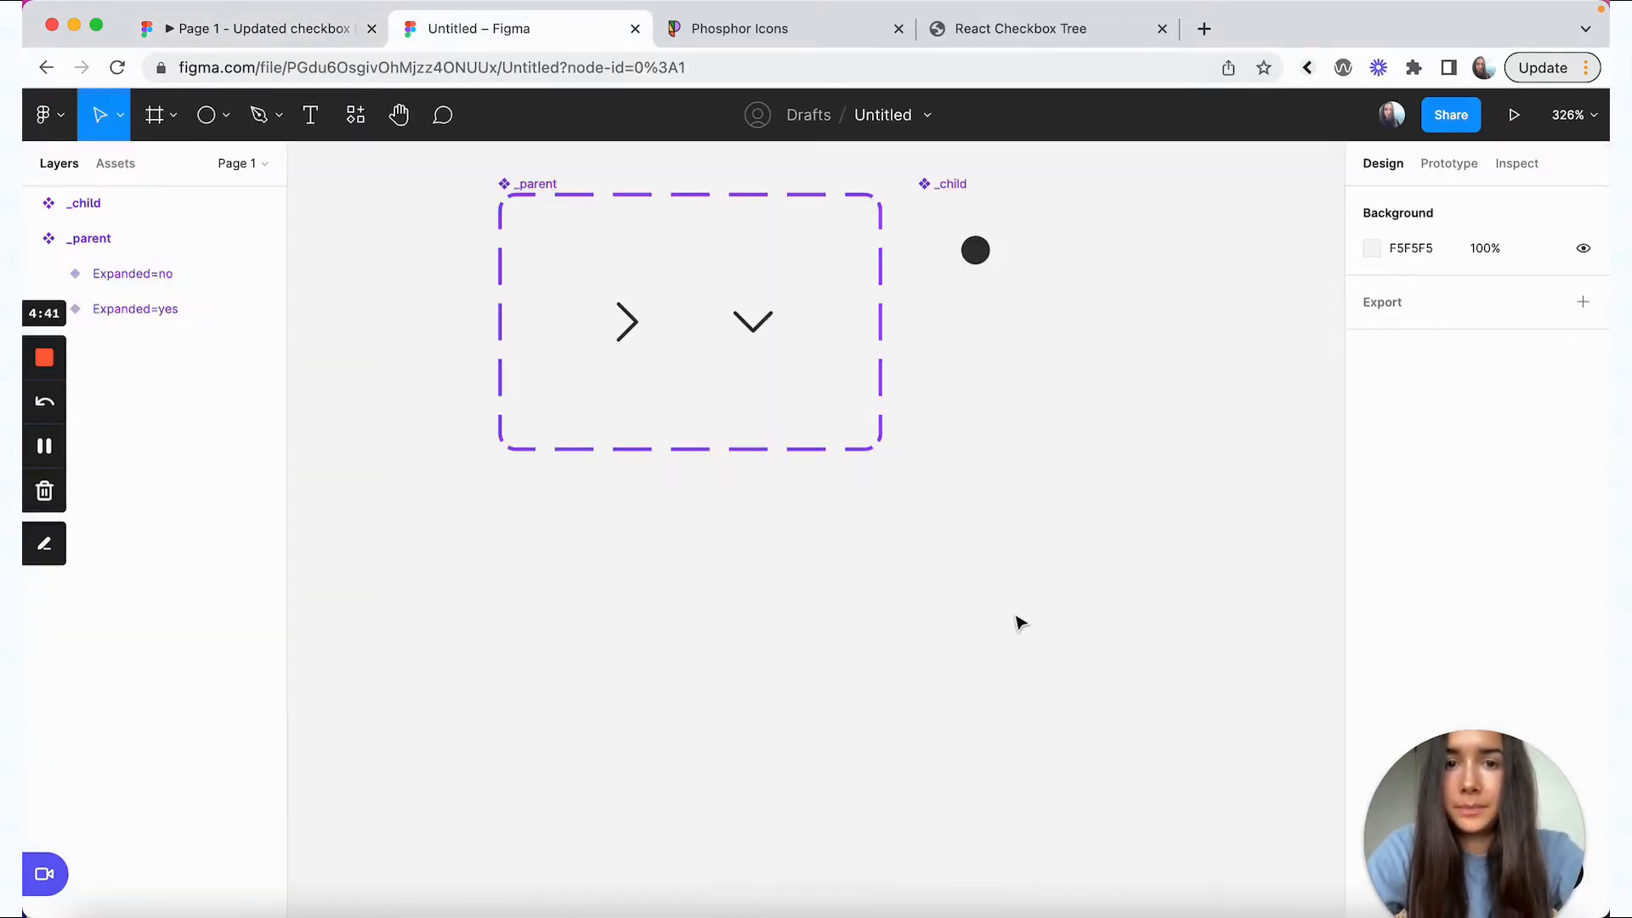
{"action": "scroll", "coordinate": [1017, 619], "scroll_direction": "down", "scroll_amount": 3}
{"action": "left_click", "coordinate": [684, 34]}
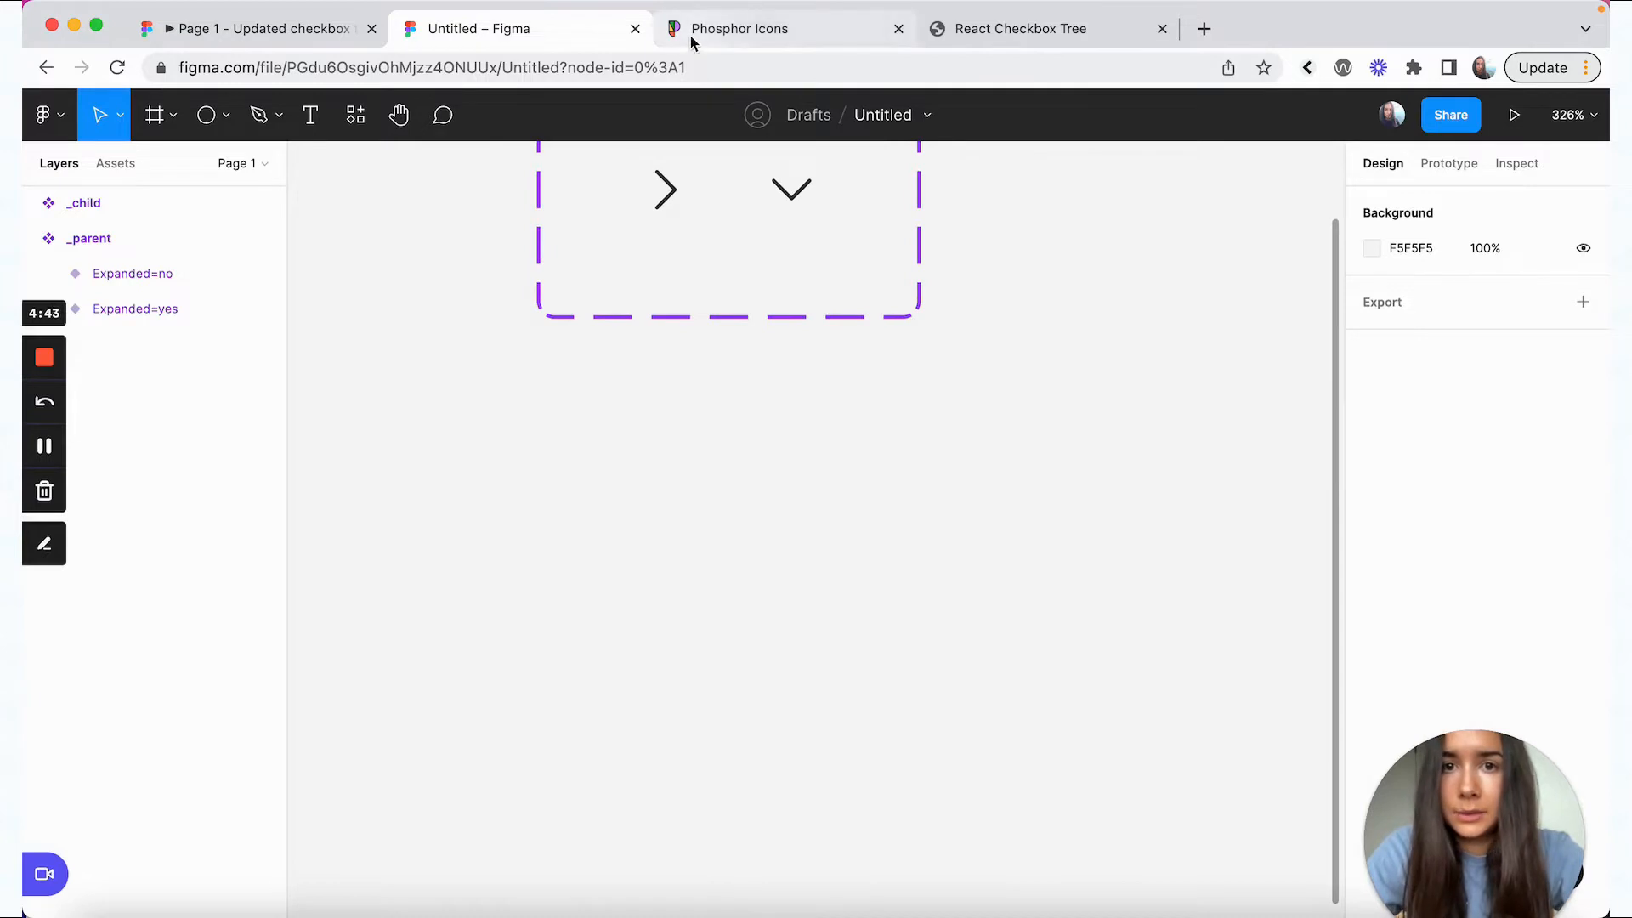
{"action": "double_click", "coordinate": [503, 128]}
{"action": "type", "text": "c"}
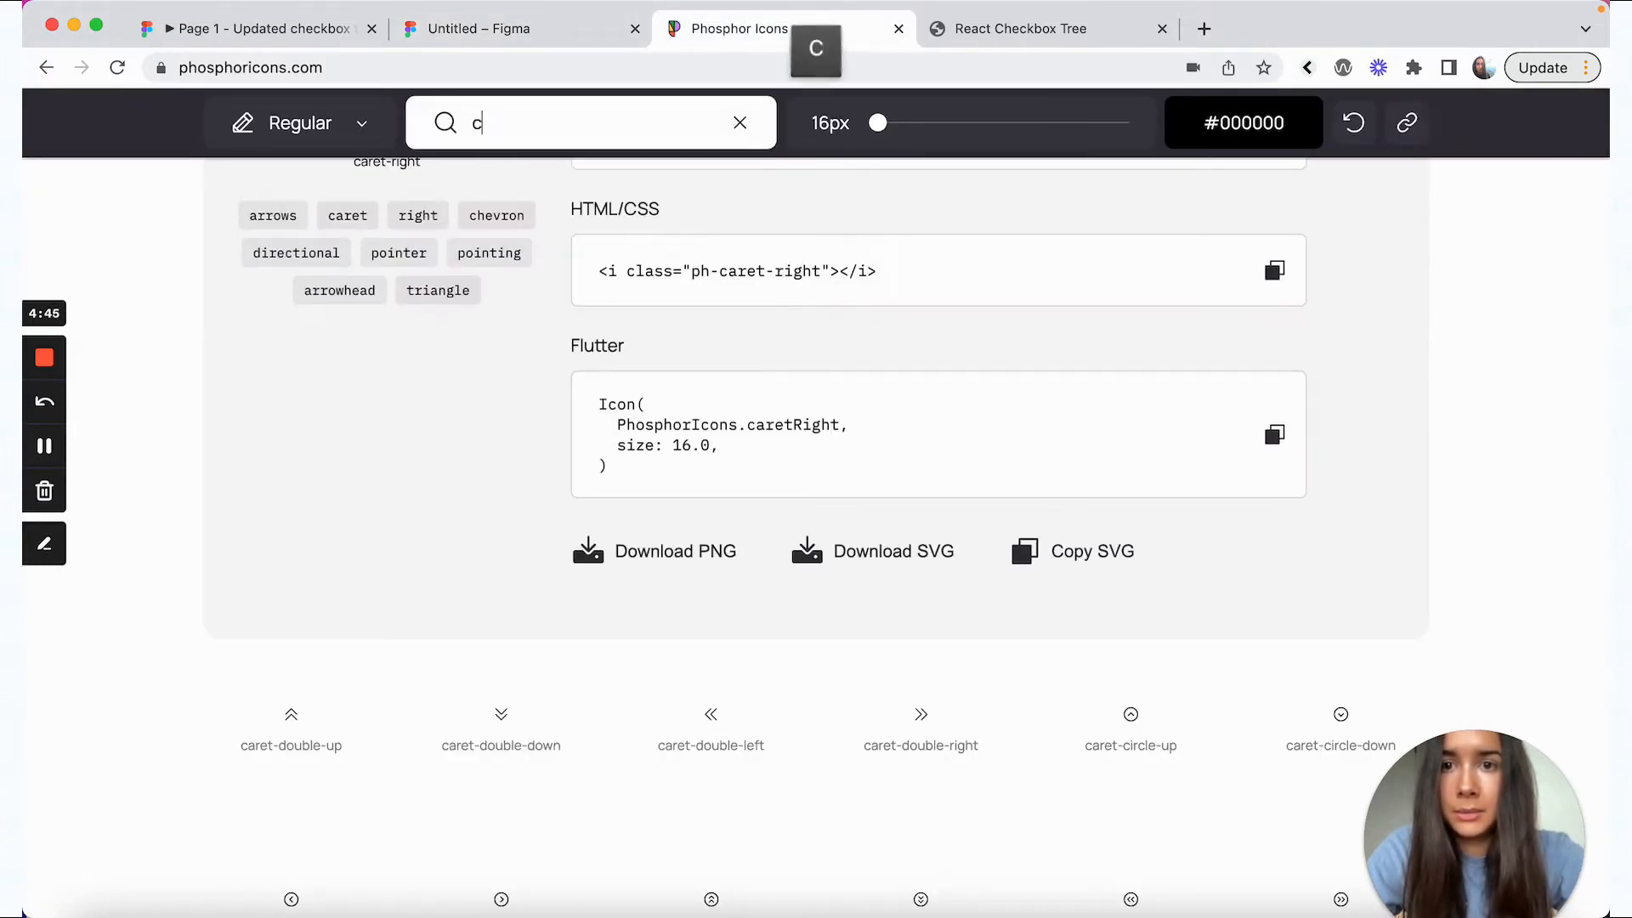
{"action": "type", "text": "heck"}
{"action": "key", "text": "Return"}
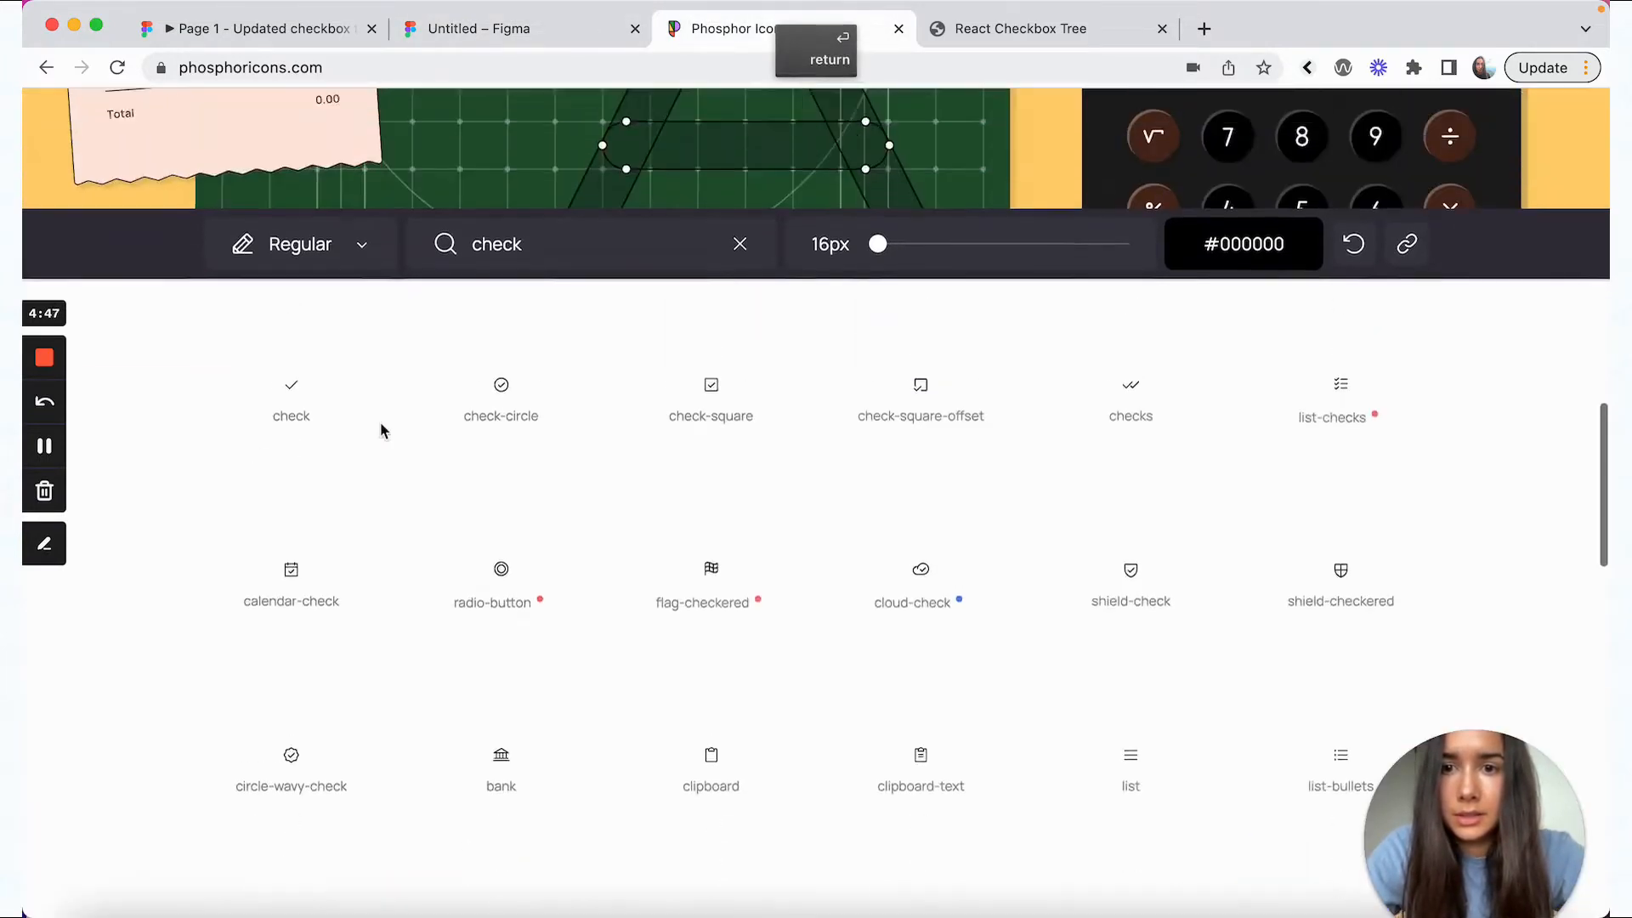
- Copy the check icon as SVG and paste it onto the Figma canvas below the _parent component set
{"action": "left_click", "coordinate": [281, 581]}
{"action": "scroll", "coordinate": [278, 572], "scroll_direction": "down", "scroll_amount": 7}
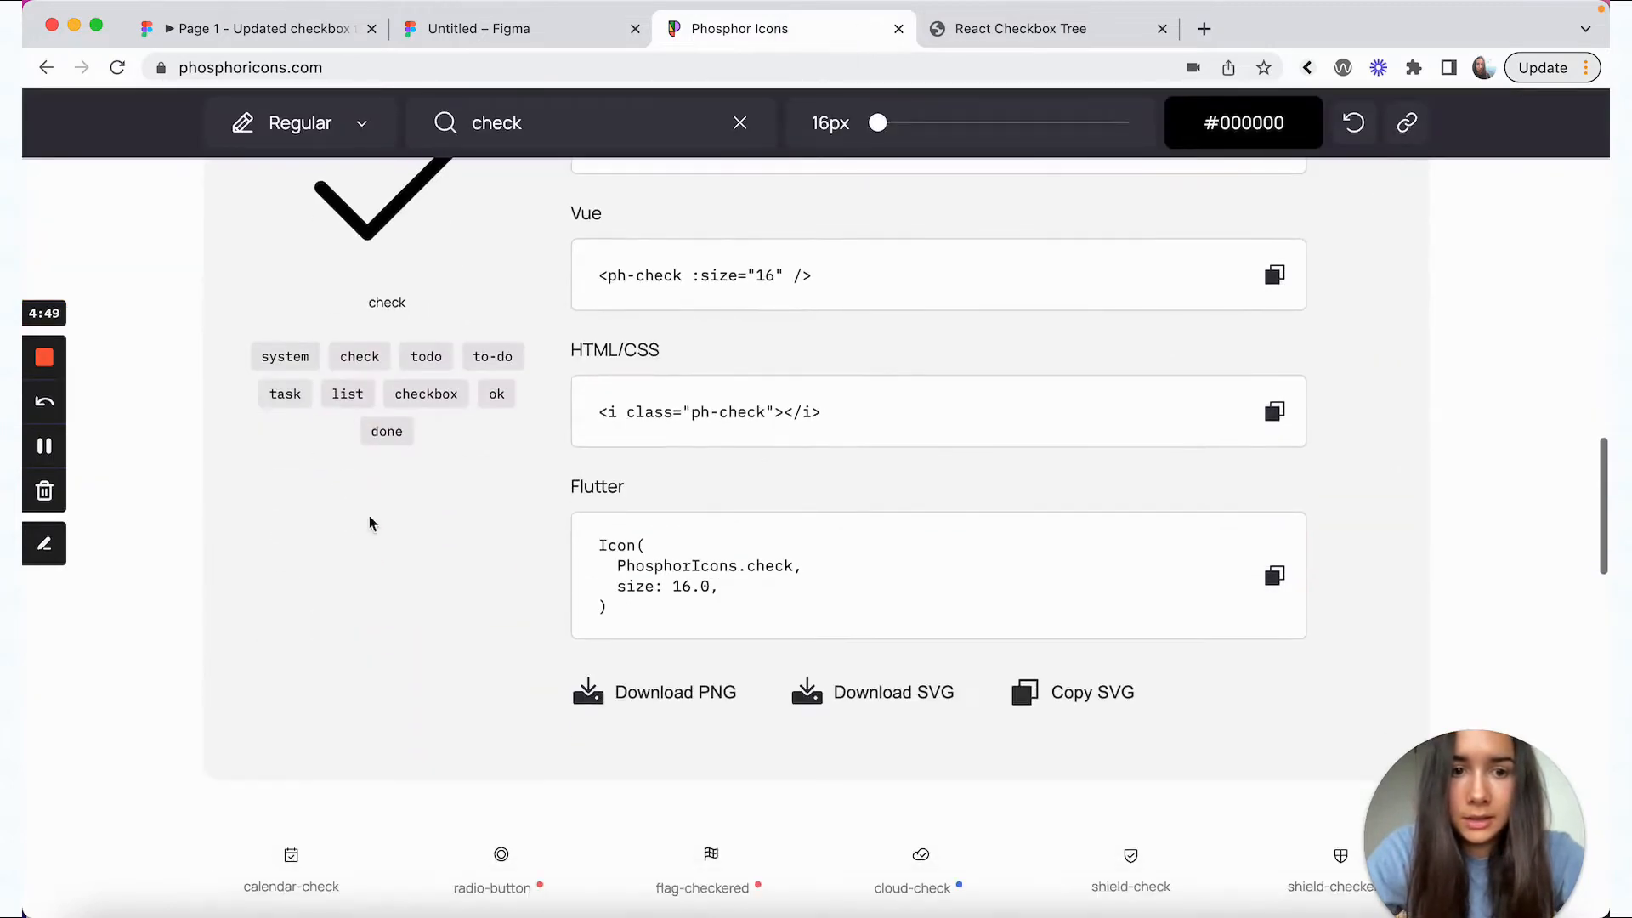
{"action": "left_click", "coordinate": [1046, 695]}
{"action": "left_click", "coordinate": [492, 28]}
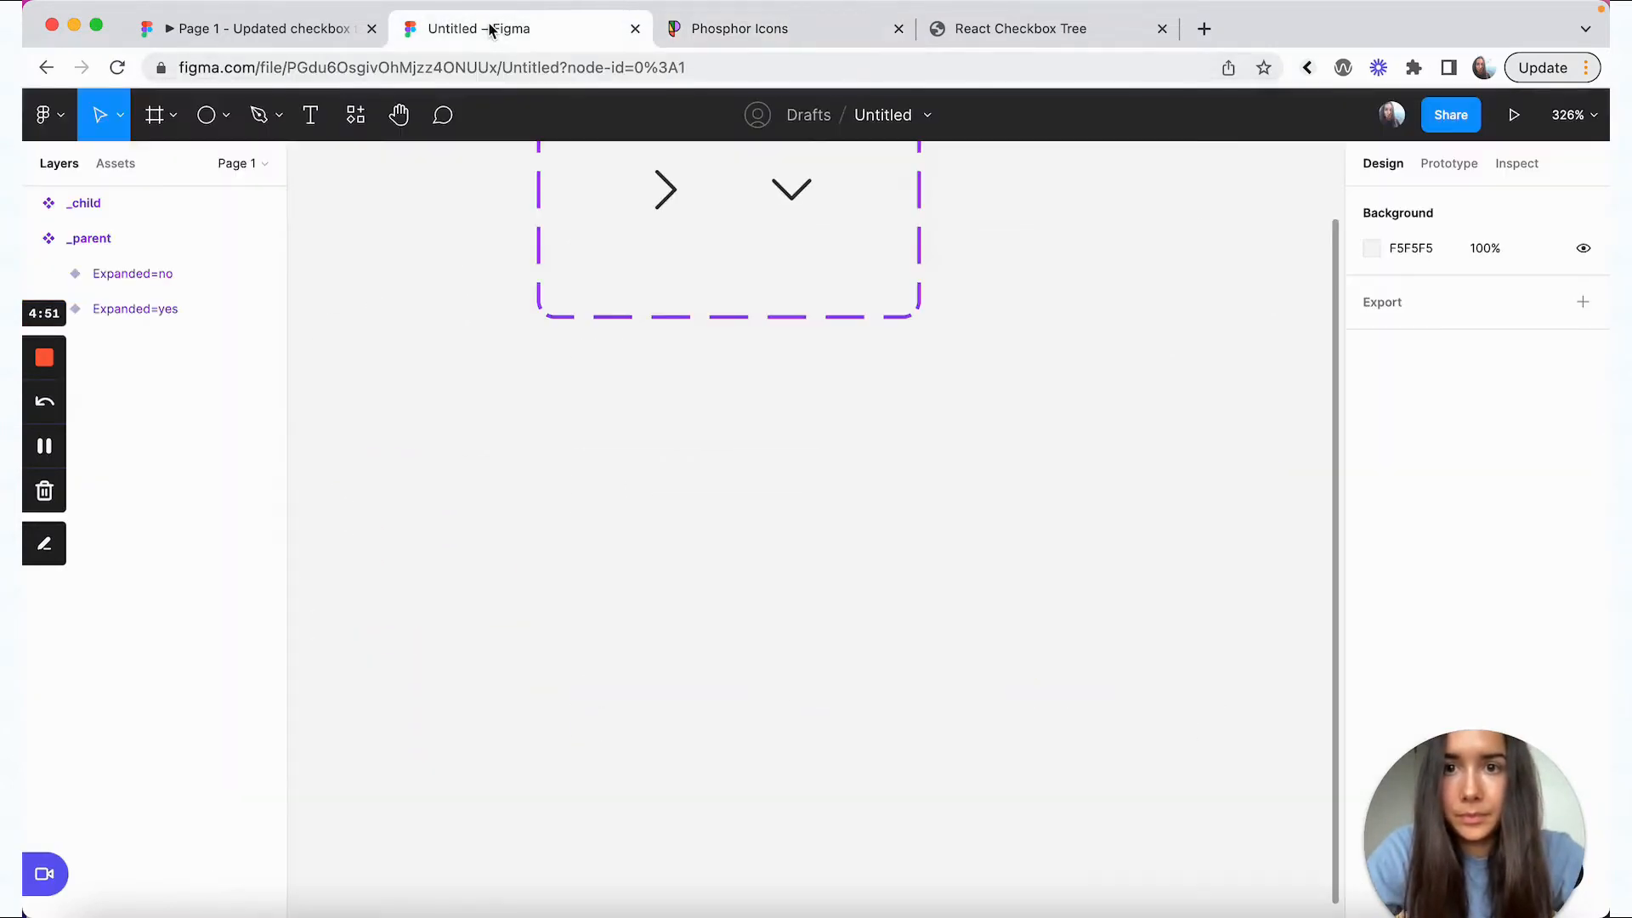
{"action": "scroll", "coordinate": [743, 659], "scroll_direction": "down", "scroll_amount": 5}
{"action": "key", "text": "super+v"}
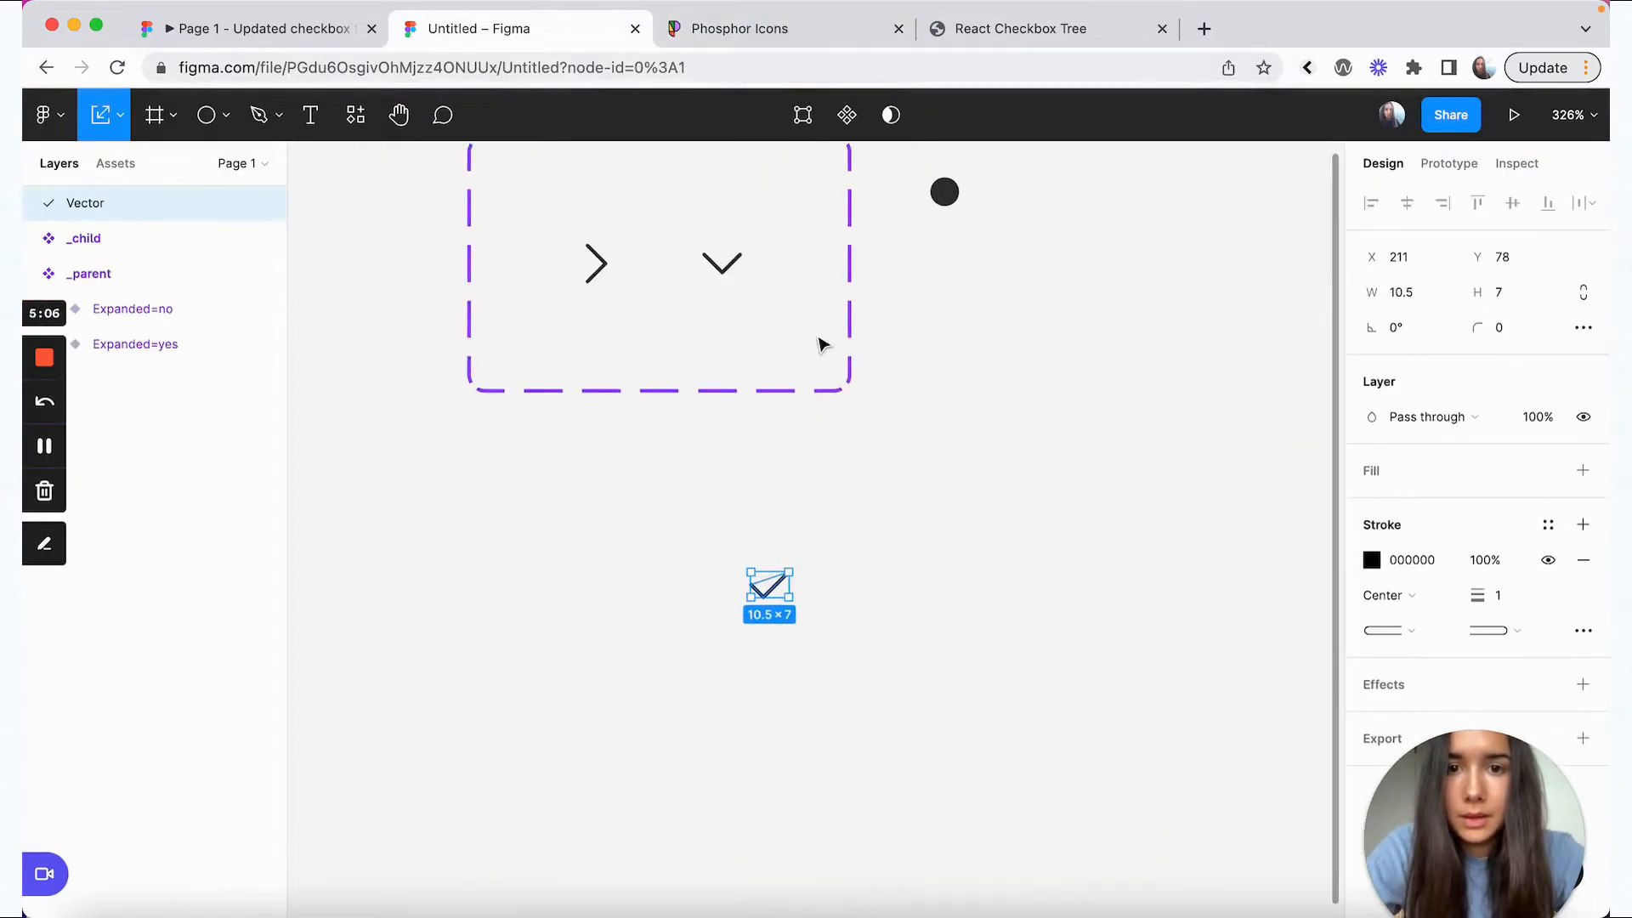
- Wrap the checkmark vector in an auto layout frame with a fixed width and height of 32
{"action": "scroll", "coordinate": [823, 344], "scroll_direction": "down", "scroll_amount": 1}
{"action": "key", "text": "shift+a"}
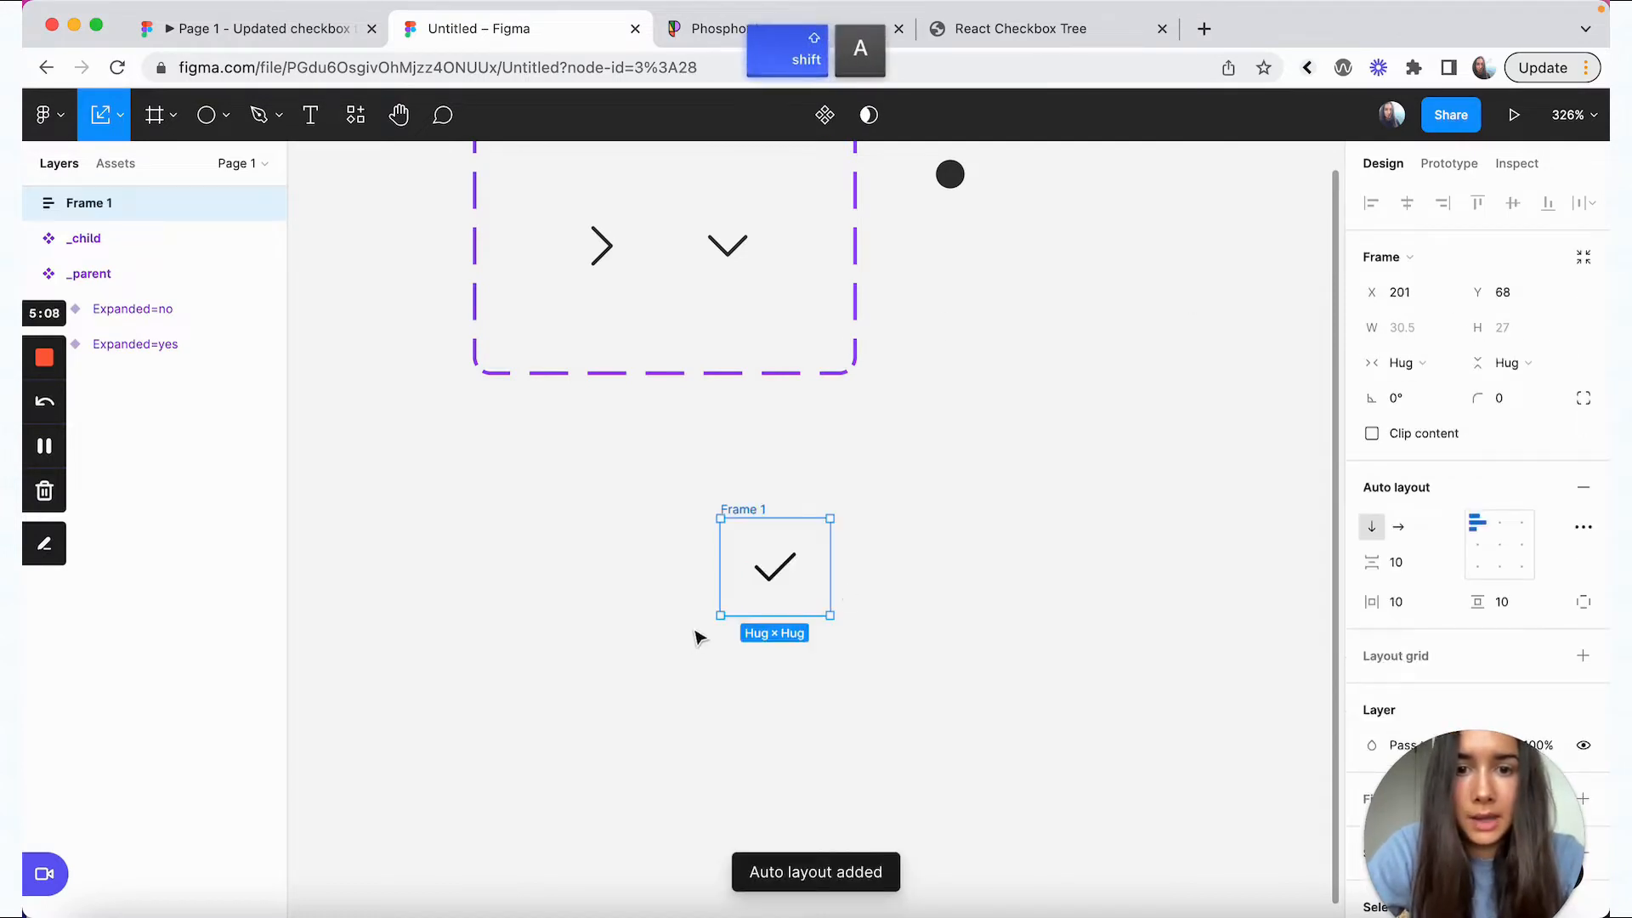
{"action": "left_click", "coordinate": [1394, 363]}
{"action": "left_click", "coordinate": [1409, 361]}
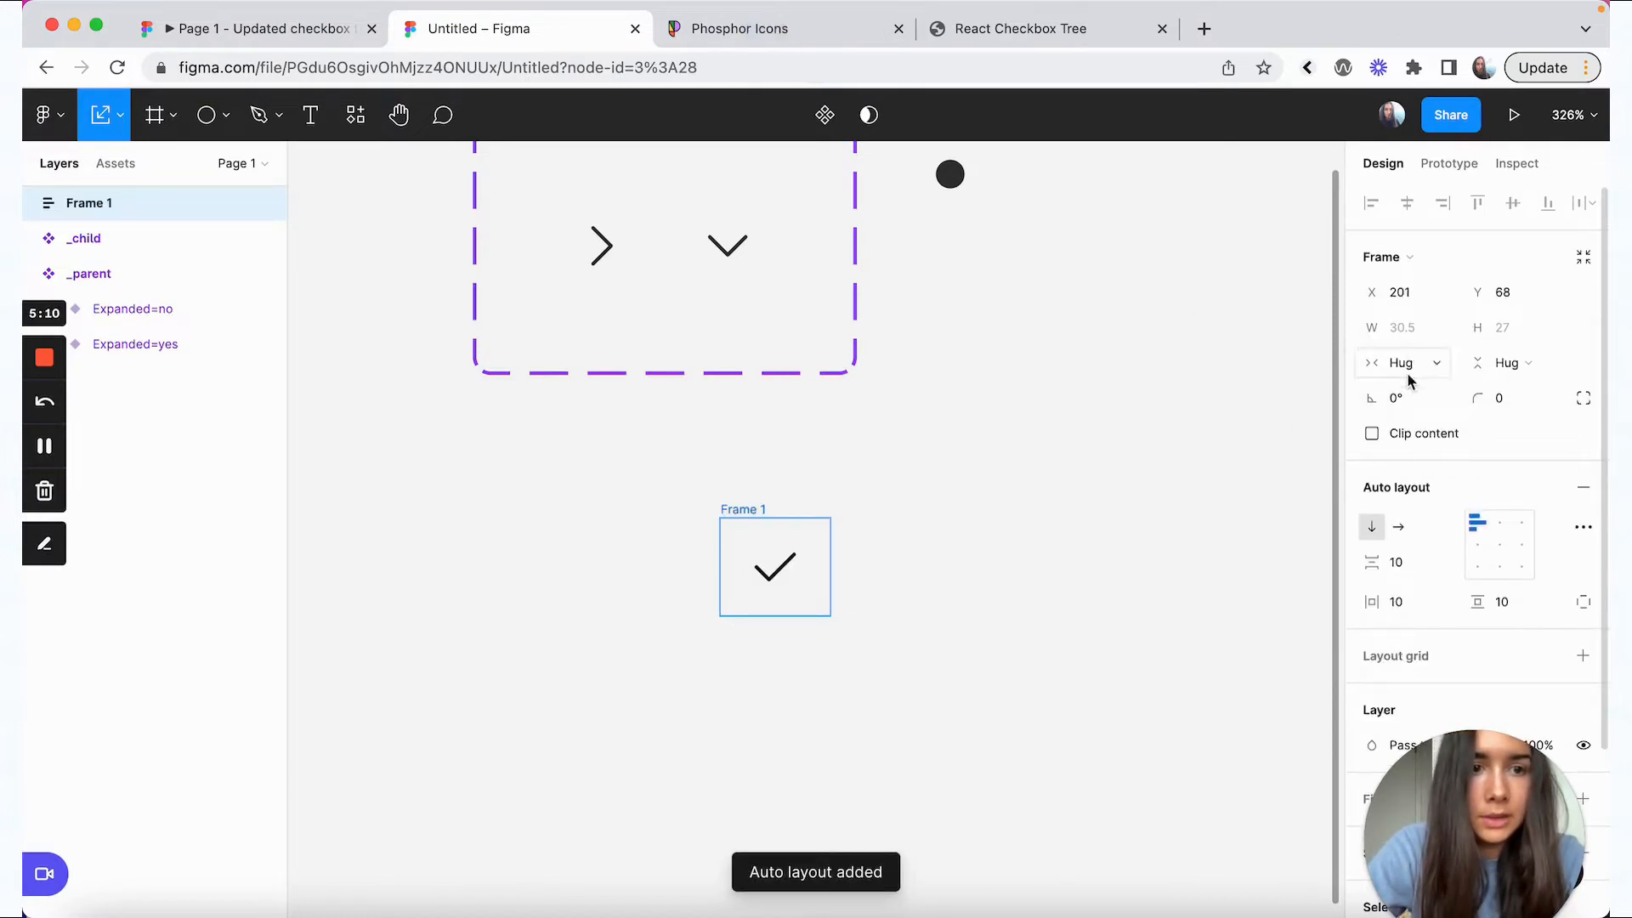
{"action": "left_click", "coordinate": [1404, 362]}
{"action": "left_click", "coordinate": [1445, 336]}
{"action": "left_click", "coordinate": [1405, 327]}
{"action": "type", "text": "32"}
{"action": "left_click", "coordinate": [1522, 362]}
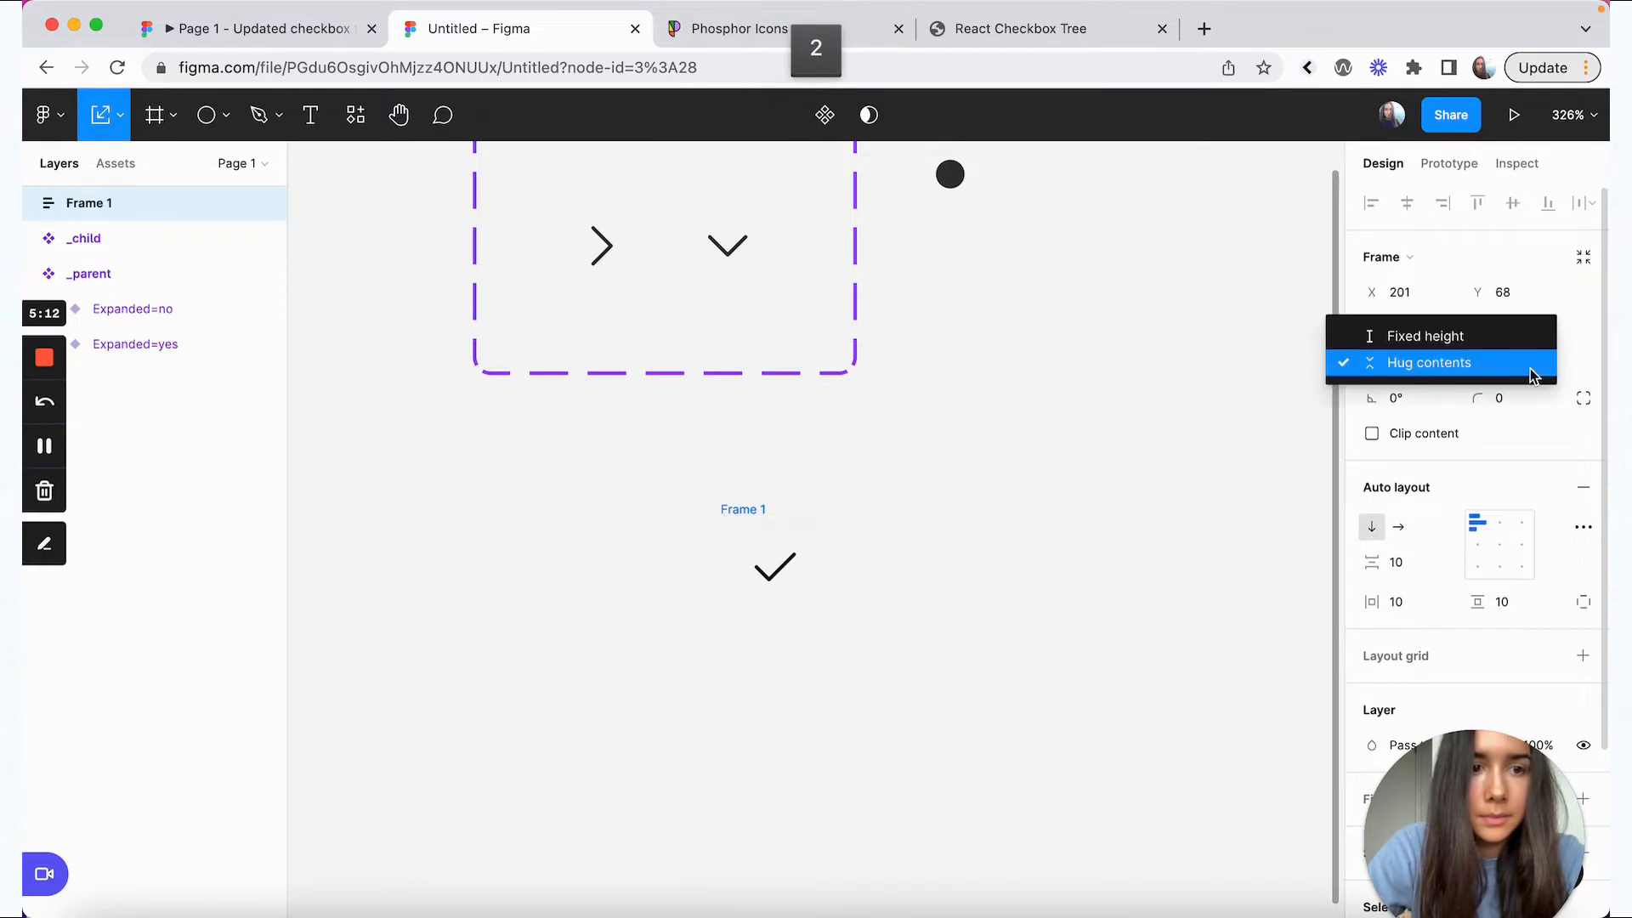
{"action": "left_click", "coordinate": [1504, 343]}
{"action": "left_click", "coordinate": [1503, 327]}
{"action": "type", "text": "32"}
{"action": "key", "text": "Return"}
- Centre the checkmark within its frame and give the frame a stroke in the Gray 4 color style
{"action": "scroll", "coordinate": [1479, 510], "scroll_direction": "down", "scroll_amount": 3}
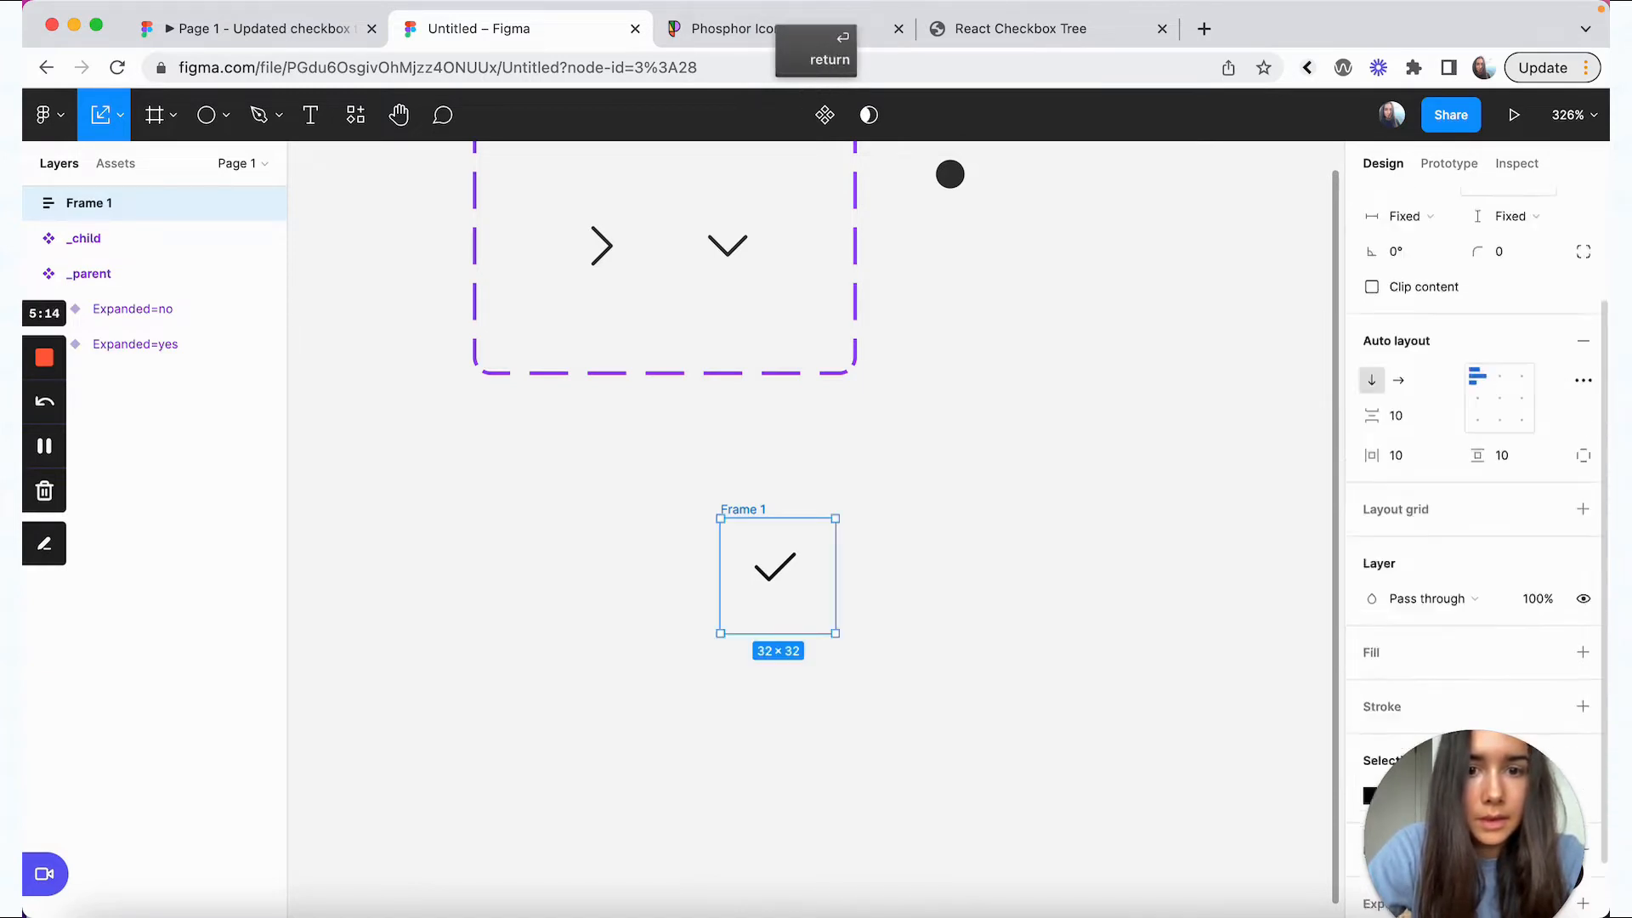
{"action": "left_click", "coordinate": [1498, 333]}
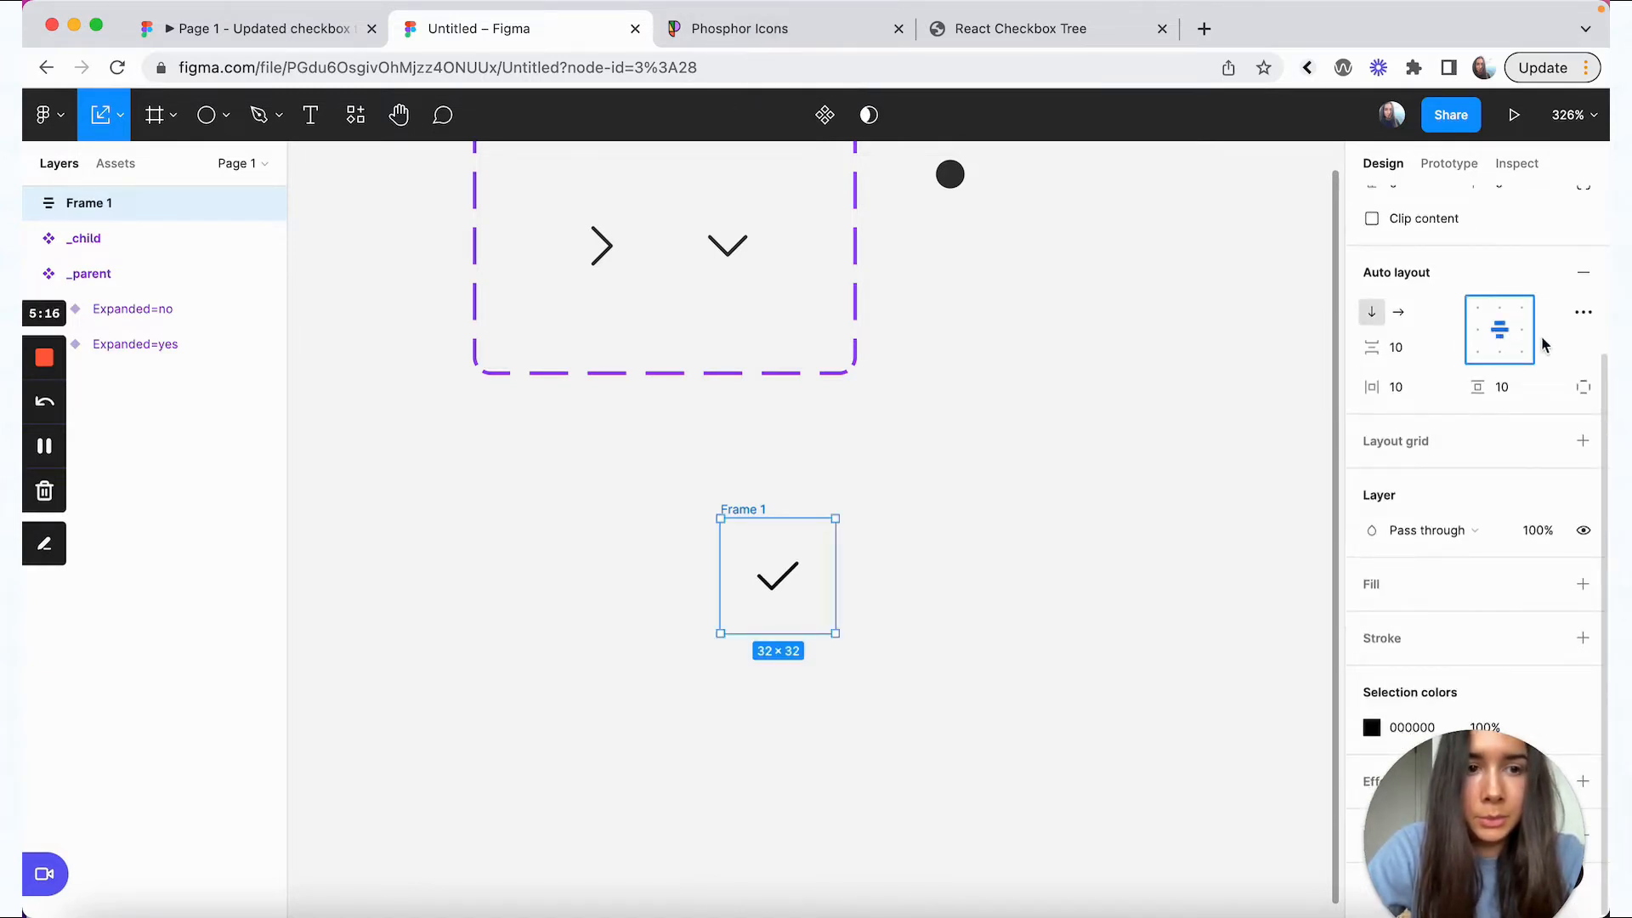
{"action": "left_click", "coordinate": [1549, 639]}
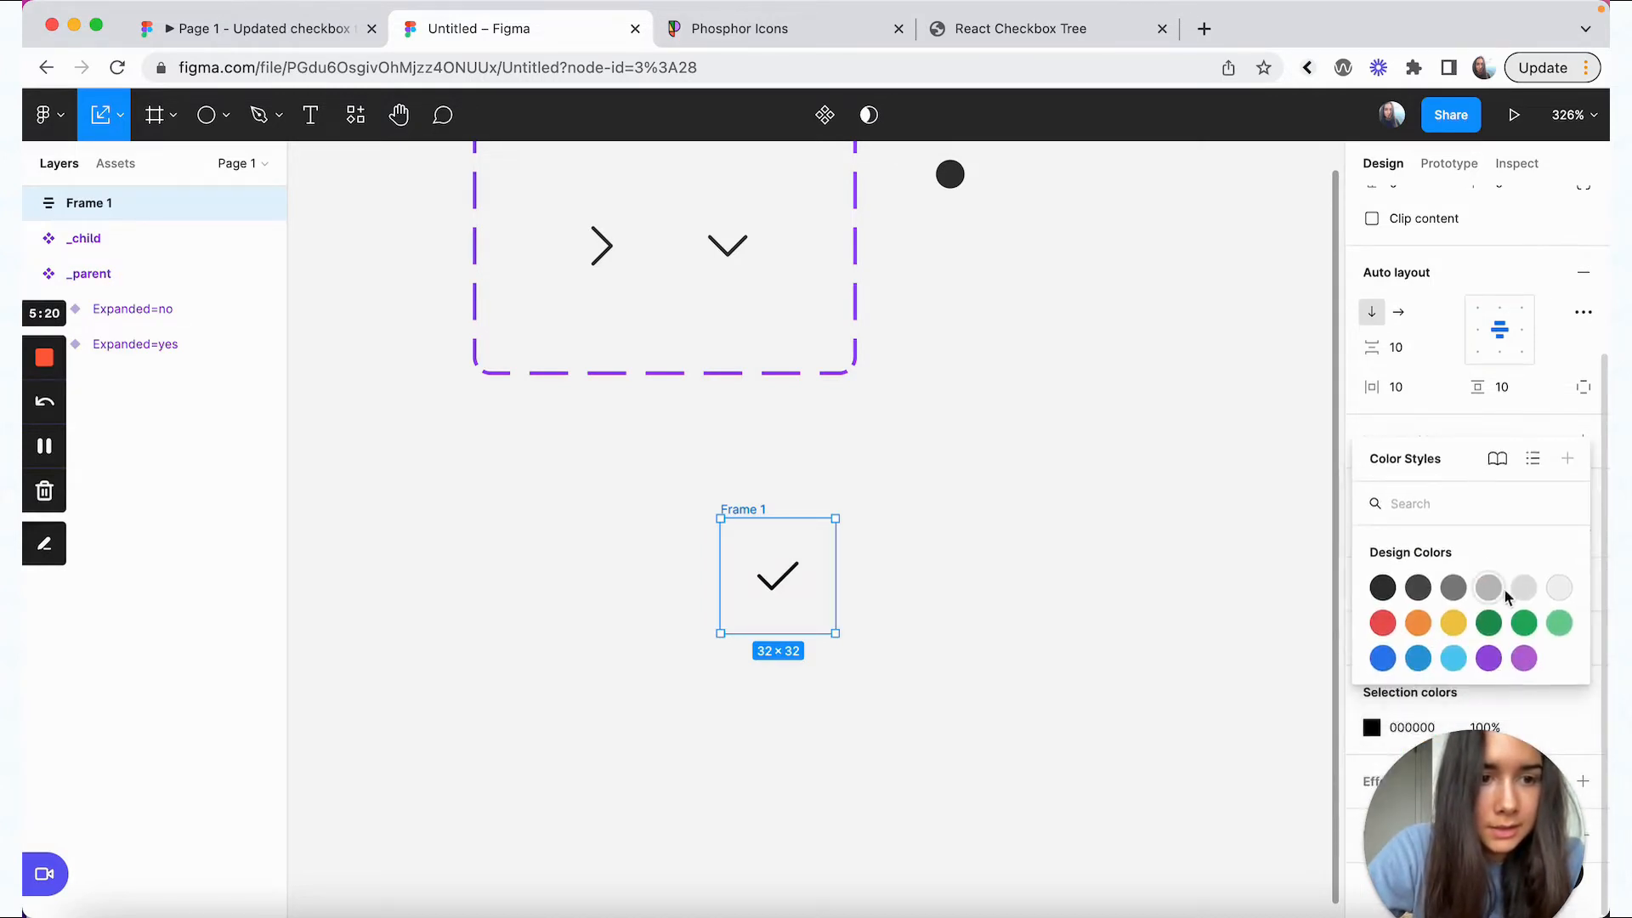
{"action": "left_click", "coordinate": [1489, 588]}
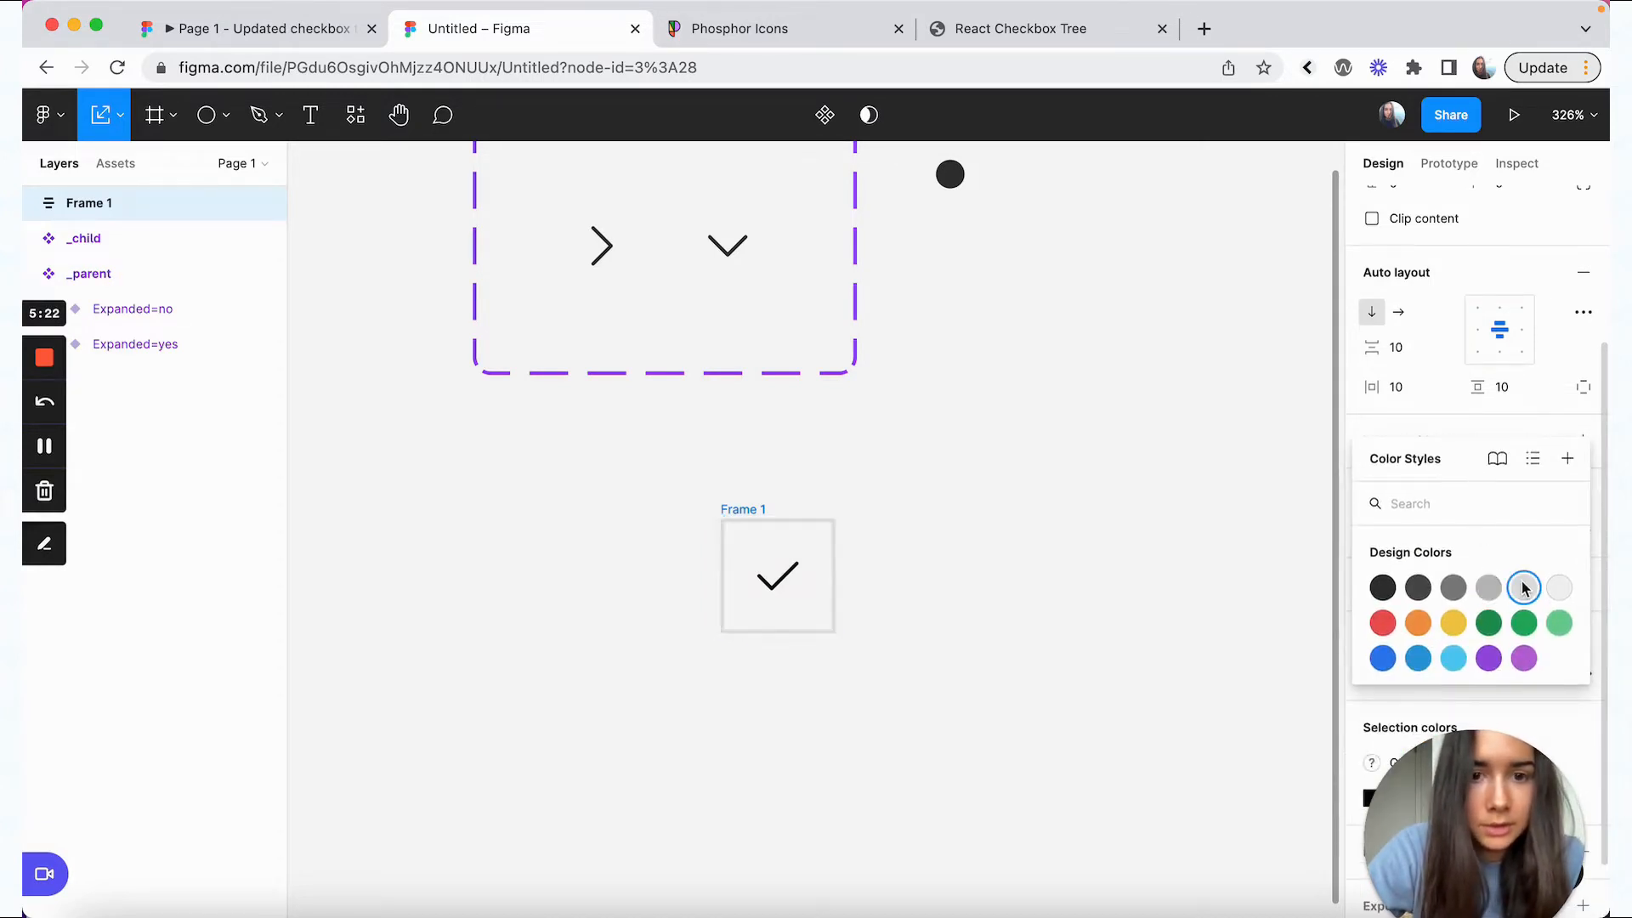
- Set the checkmark frame's corner radius to 4 and move the frame to about X 151, Y 66
{"action": "scroll", "coordinate": [1469, 434], "scroll_direction": "up", "scroll_amount": 3}
{"action": "left_click", "coordinate": [1501, 398]}
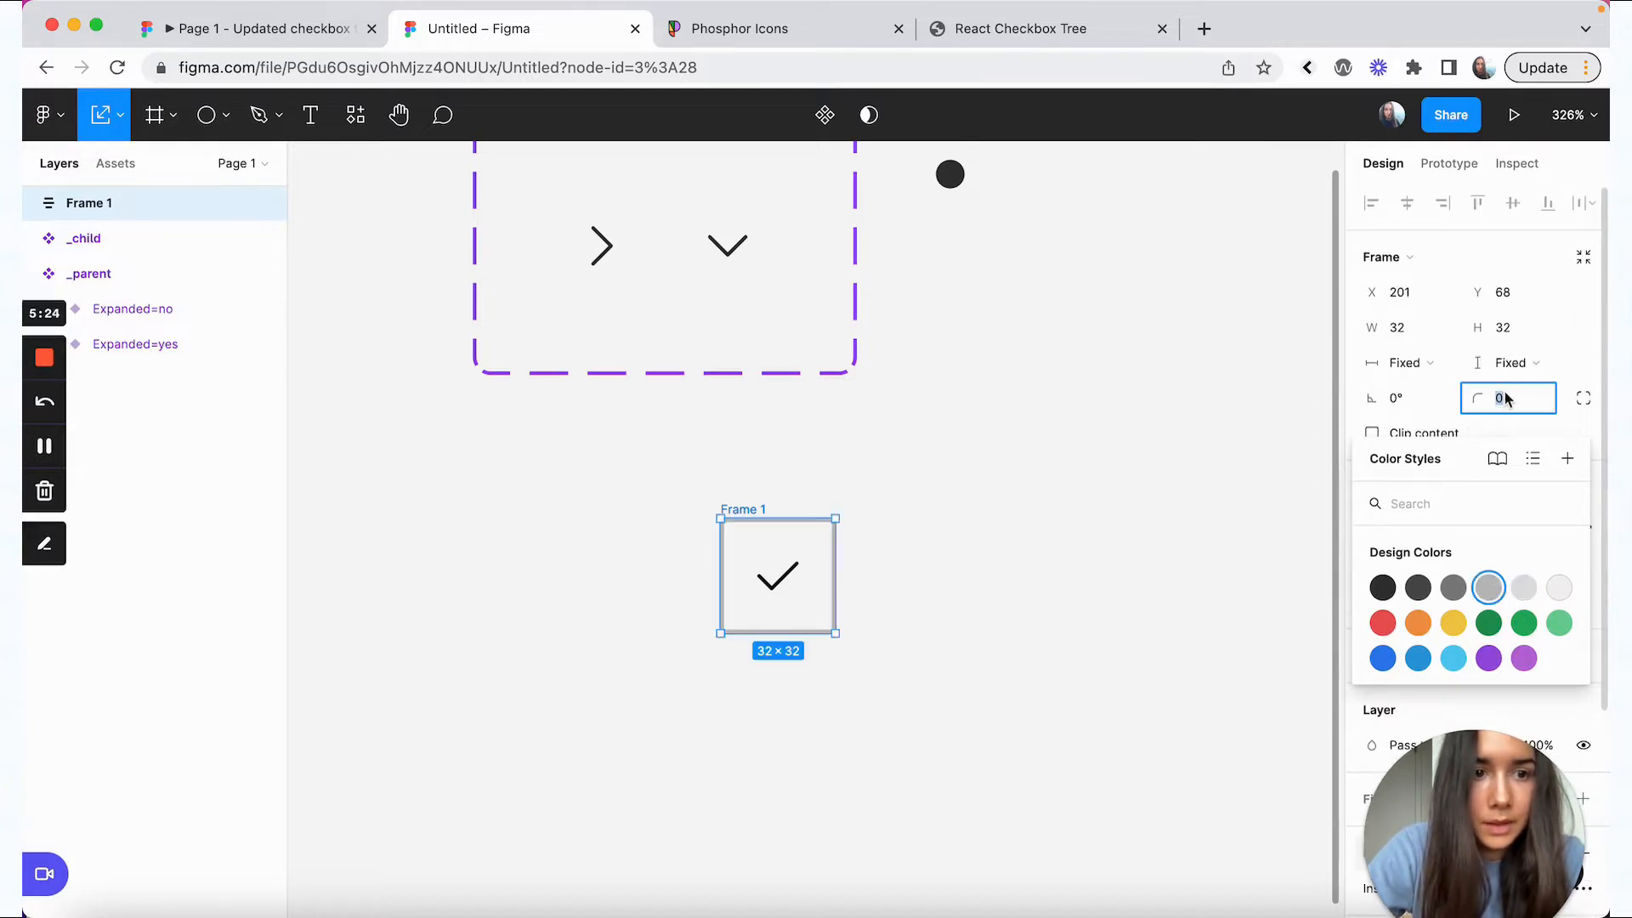
{"action": "type", "text": "4"}
{"action": "key", "text": "Return"}
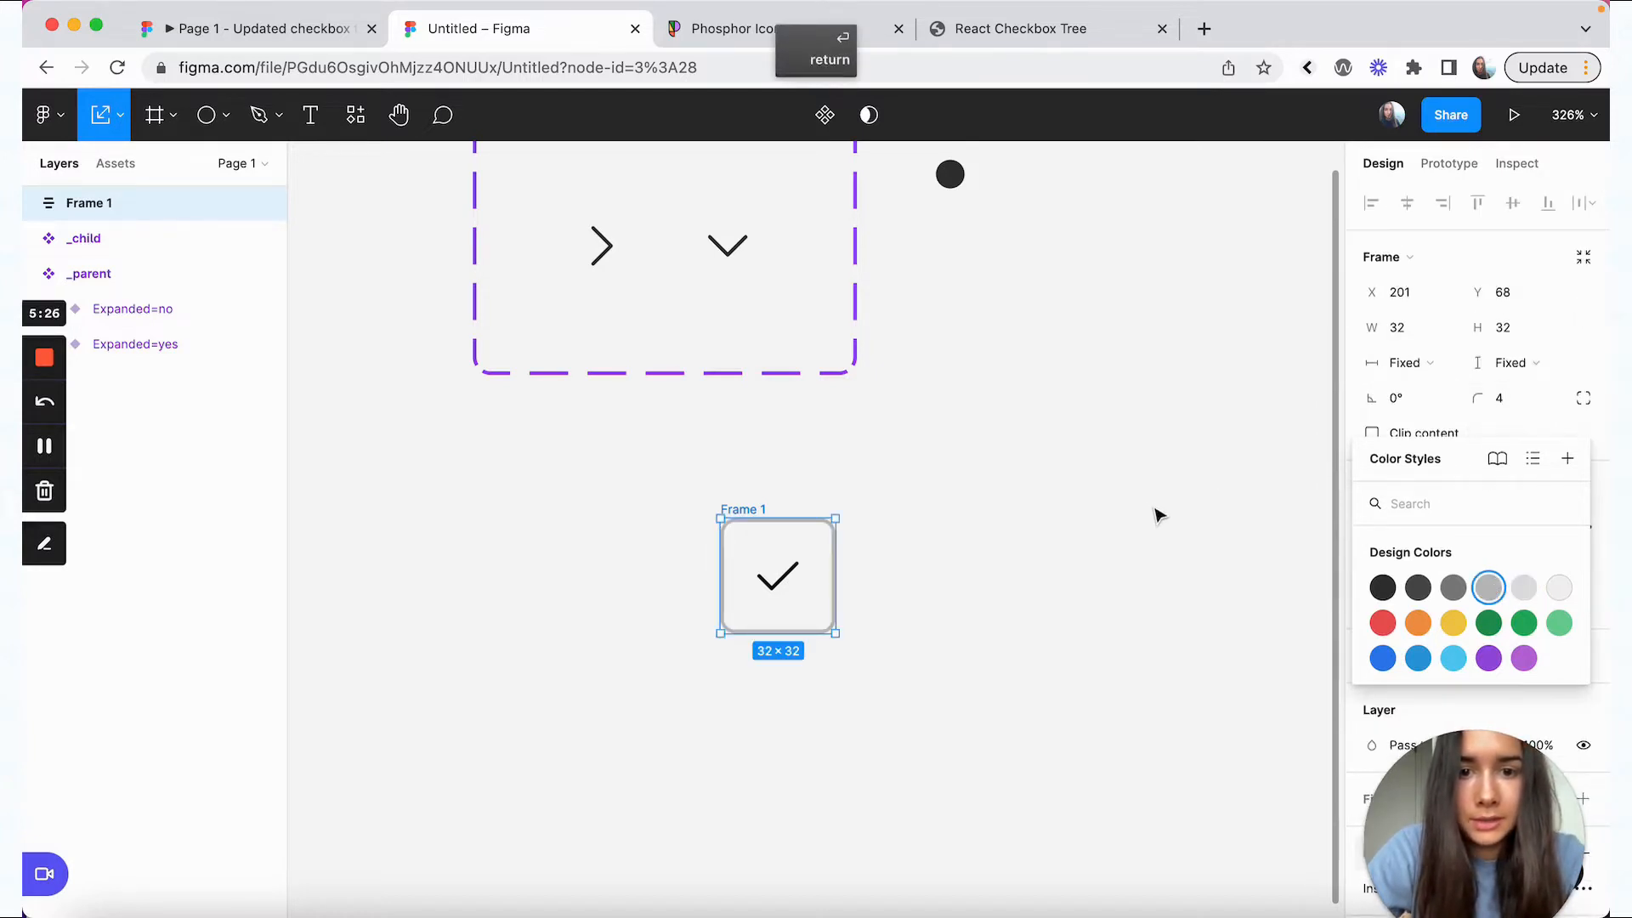
{"action": "left_click", "coordinate": [1054, 515]}
{"action": "left_click_drag", "start_coordinate": [766, 514], "coordinate": [587, 510]}
- Replace the checkmark's 000000 color with the Gray 1 style and reselect its frame
{"action": "scroll", "coordinate": [1428, 536], "scroll_direction": "down", "scroll_amount": 2}
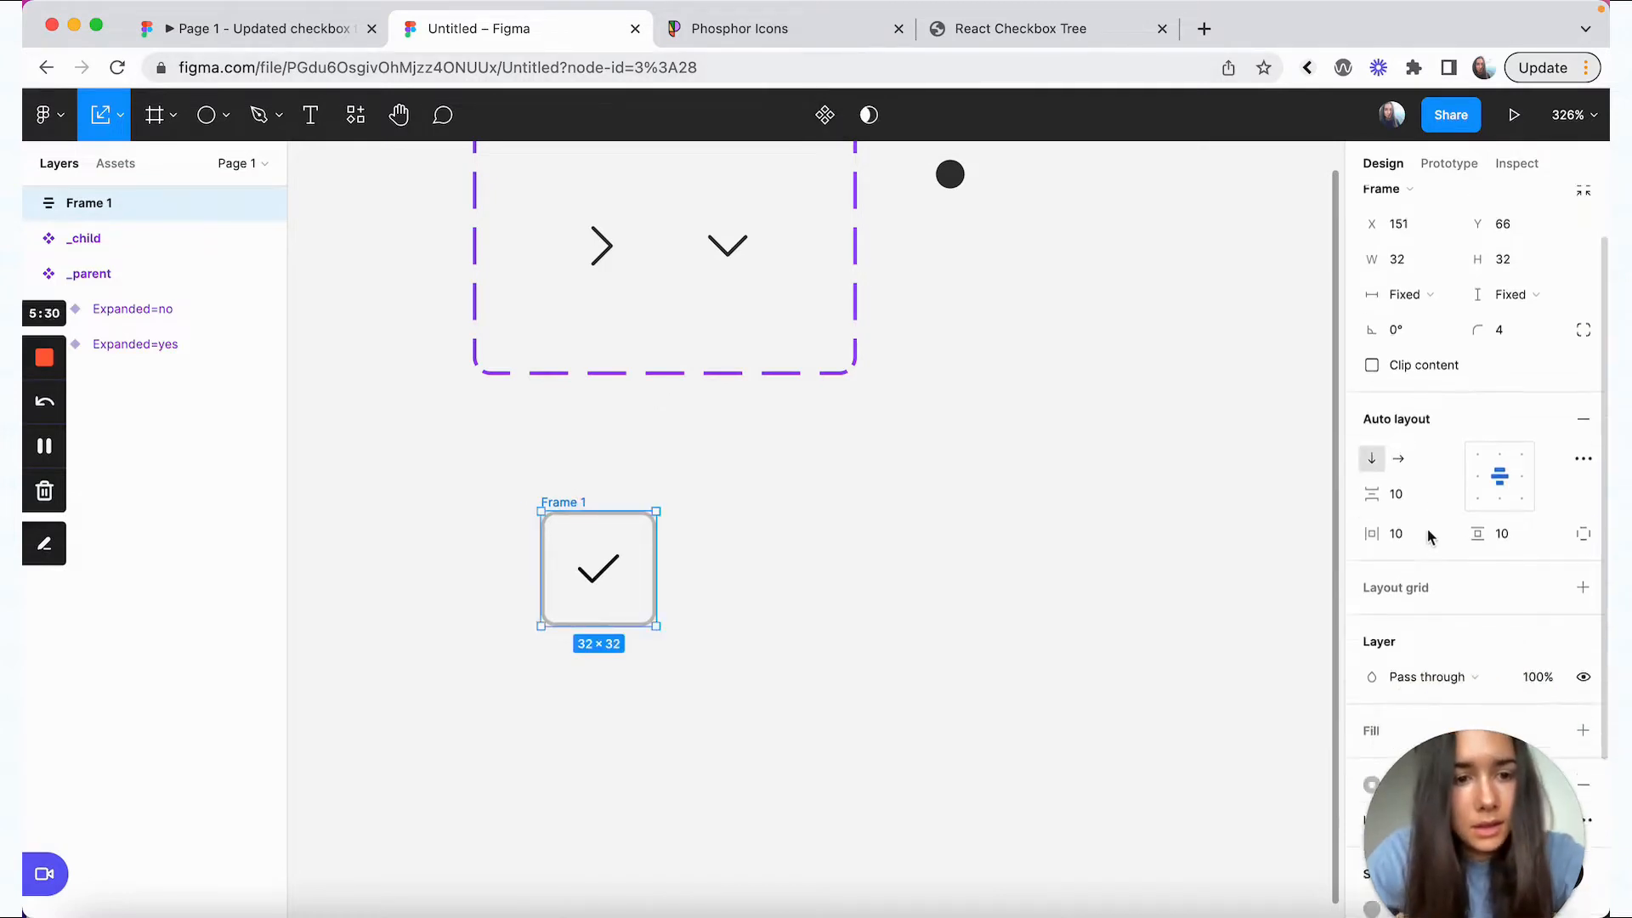
{"action": "scroll", "coordinate": [1430, 535], "scroll_direction": "down", "scroll_amount": 5}
{"action": "left_click", "coordinate": [1550, 727]}
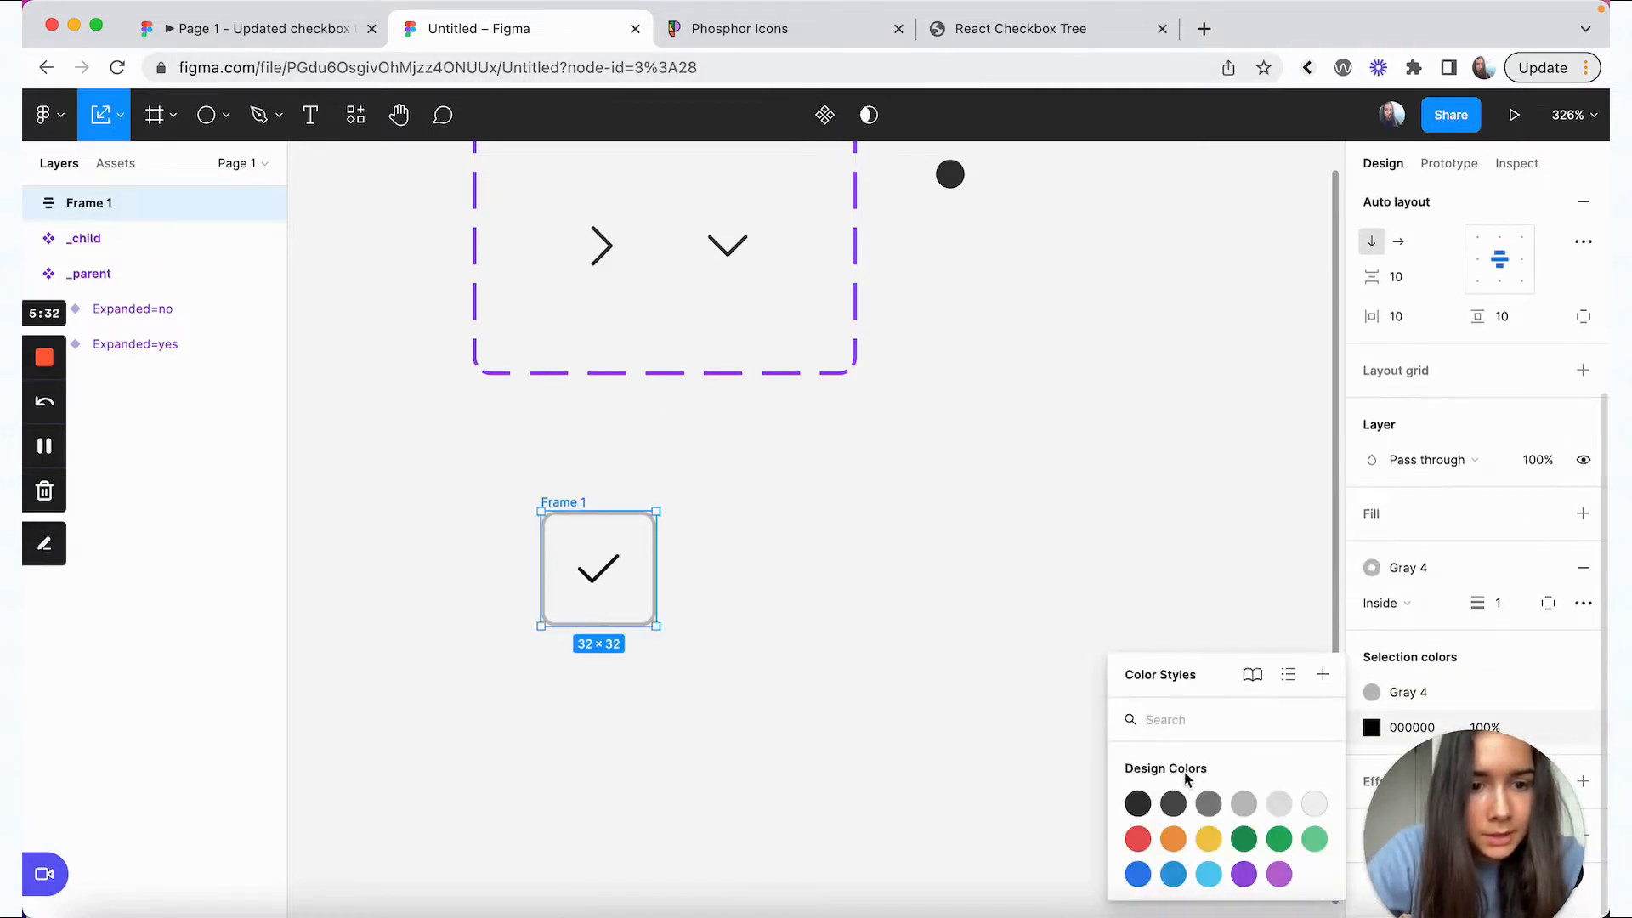
{"action": "left_click", "coordinate": [1138, 806]}
{"action": "left_click", "coordinate": [929, 569]}
{"action": "left_click", "coordinate": [558, 507]}
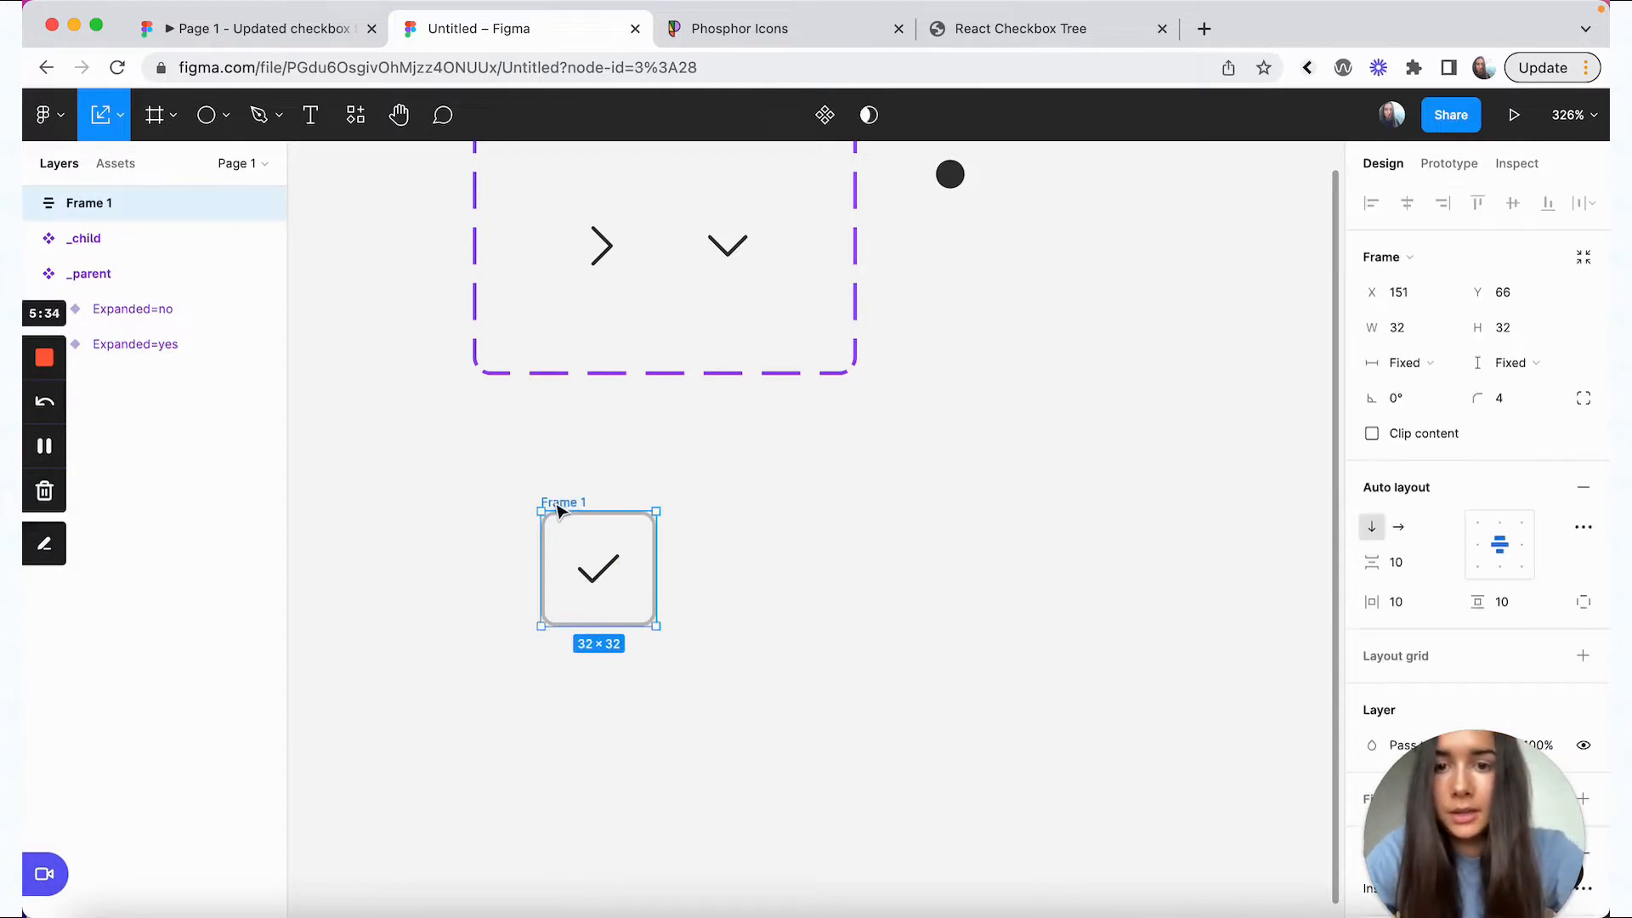
- Turn the checkmark frame into a component named _check and add a second variant beside it in horizontal auto layout
{"action": "left_click", "coordinate": [825, 115]}
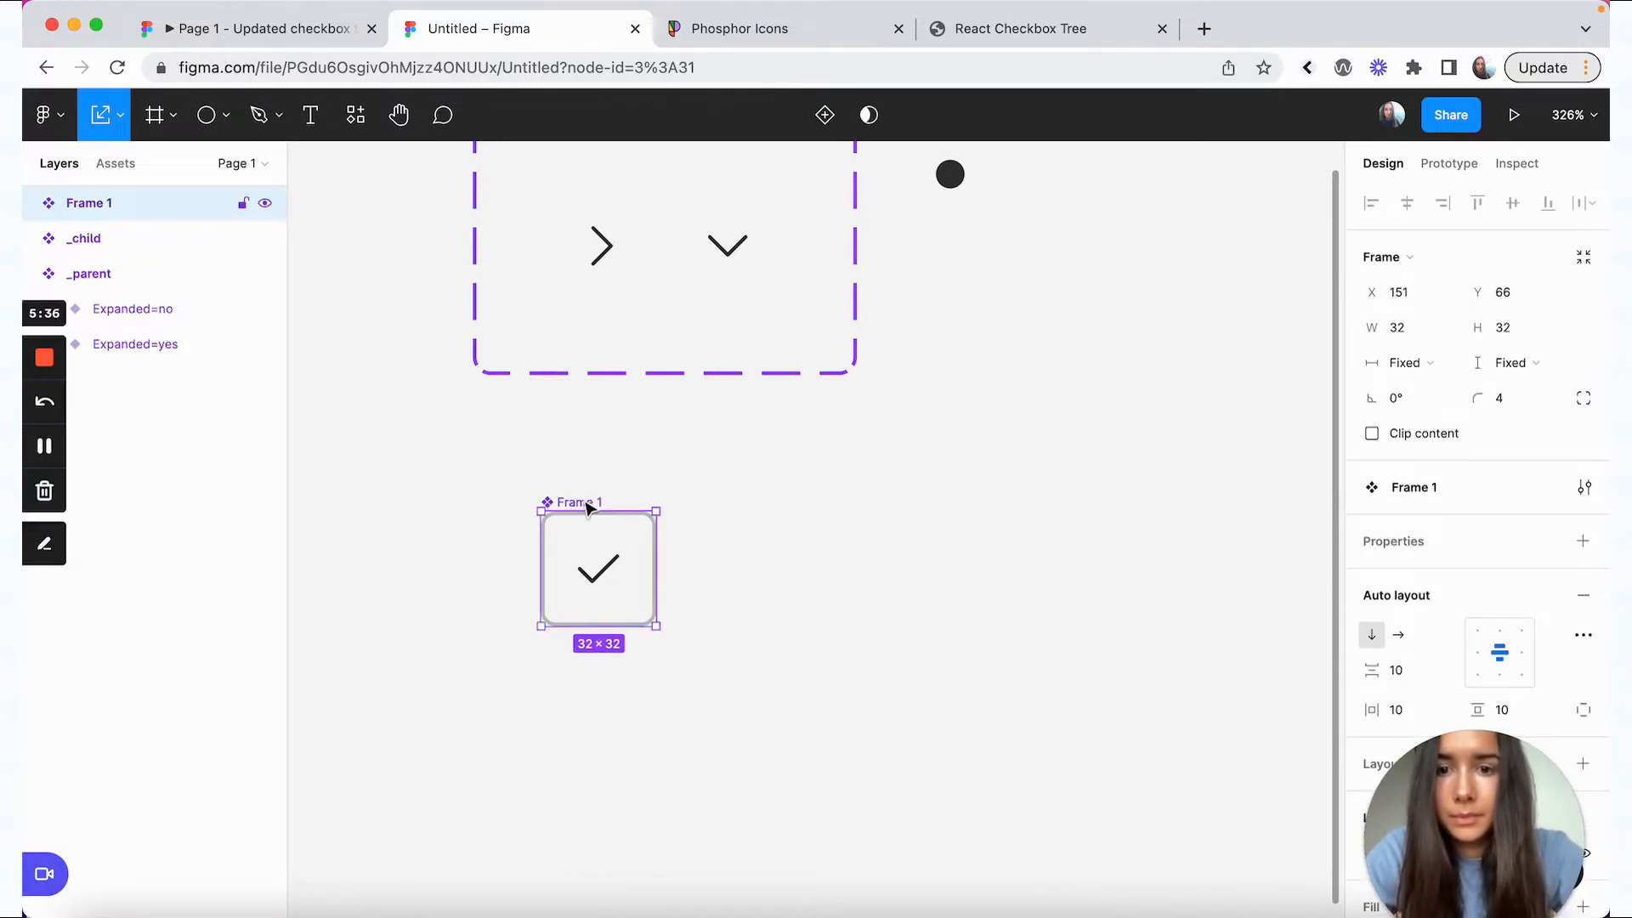
{"action": "type", "text": "_check"}
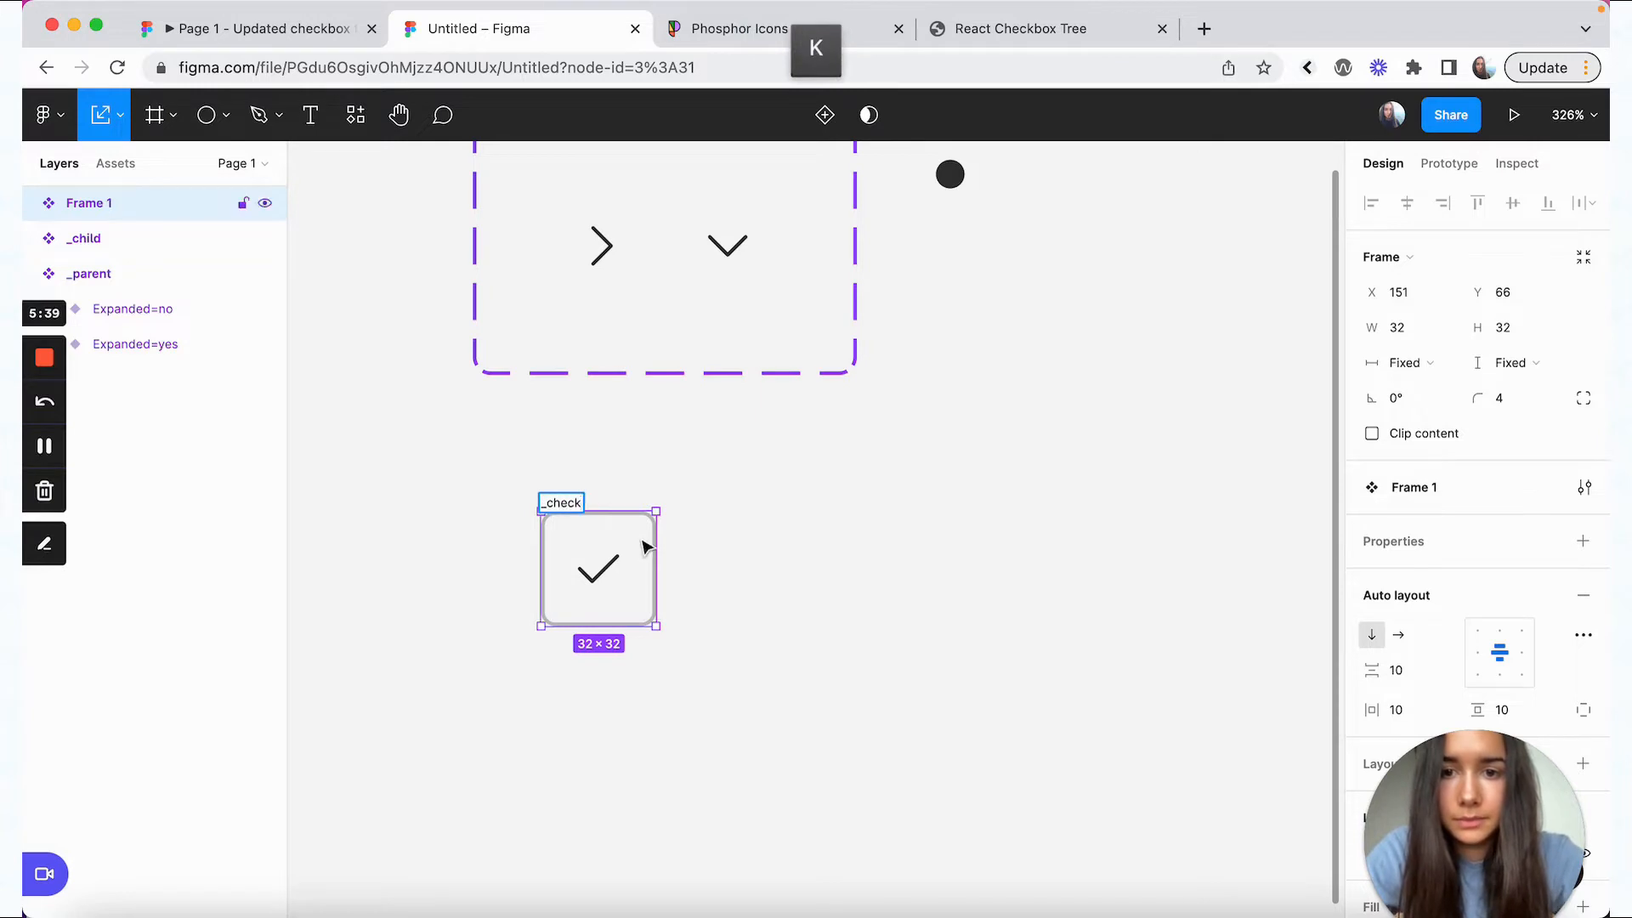
{"action": "key", "text": "Return"}
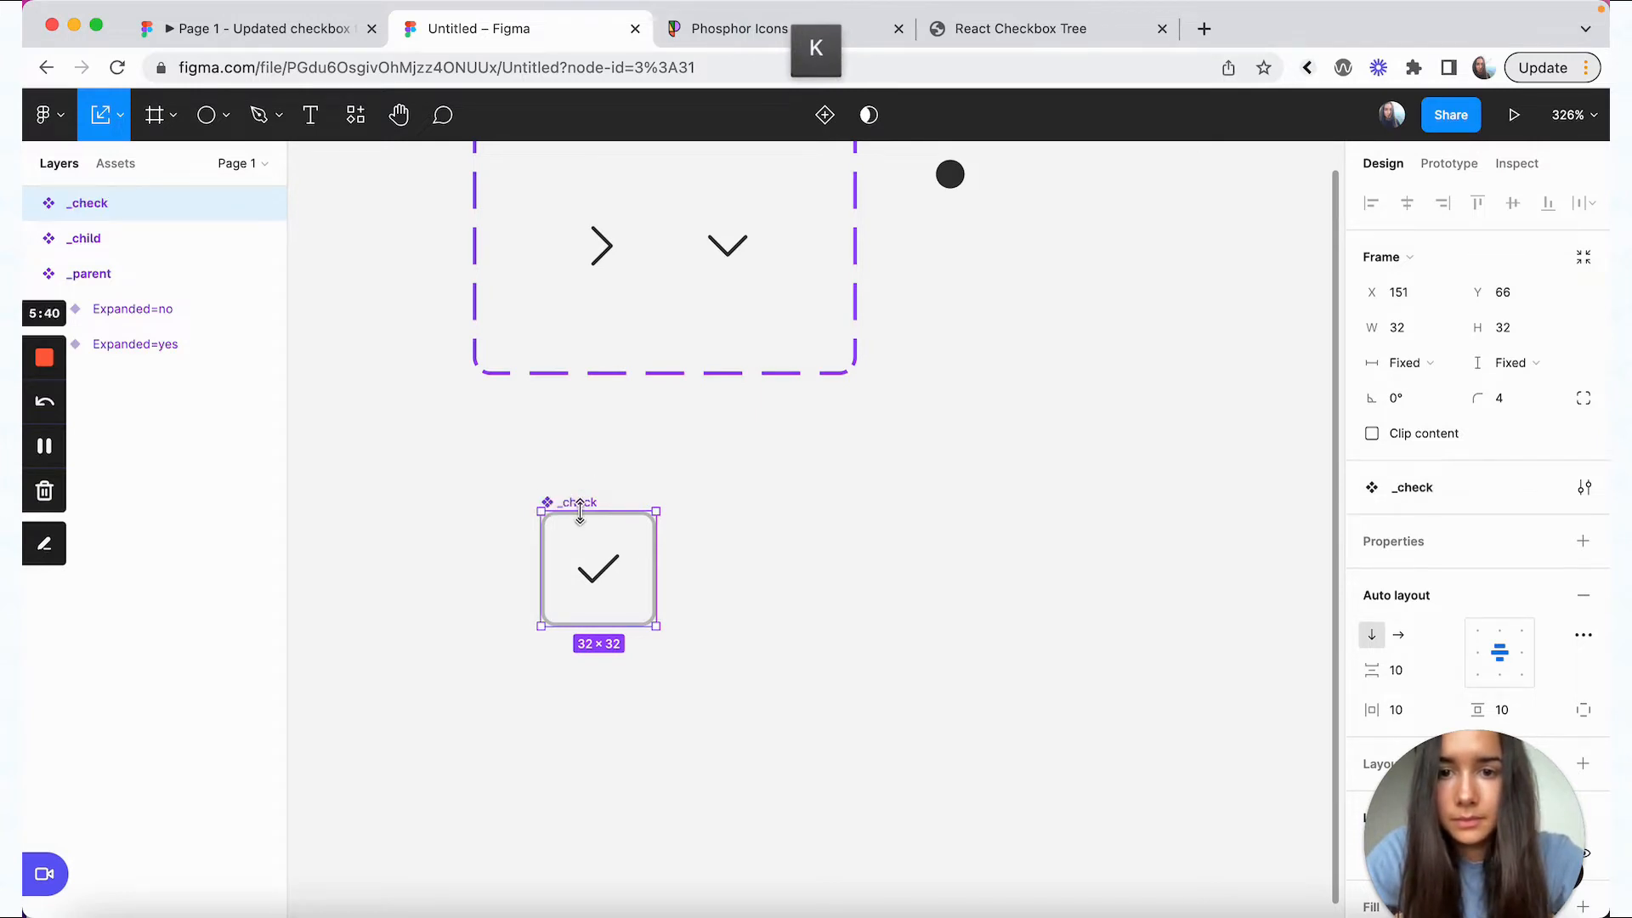
{"action": "left_click_drag", "start_coordinate": [580, 510], "coordinate": [580, 432]}
{"action": "left_click", "coordinate": [824, 115]}
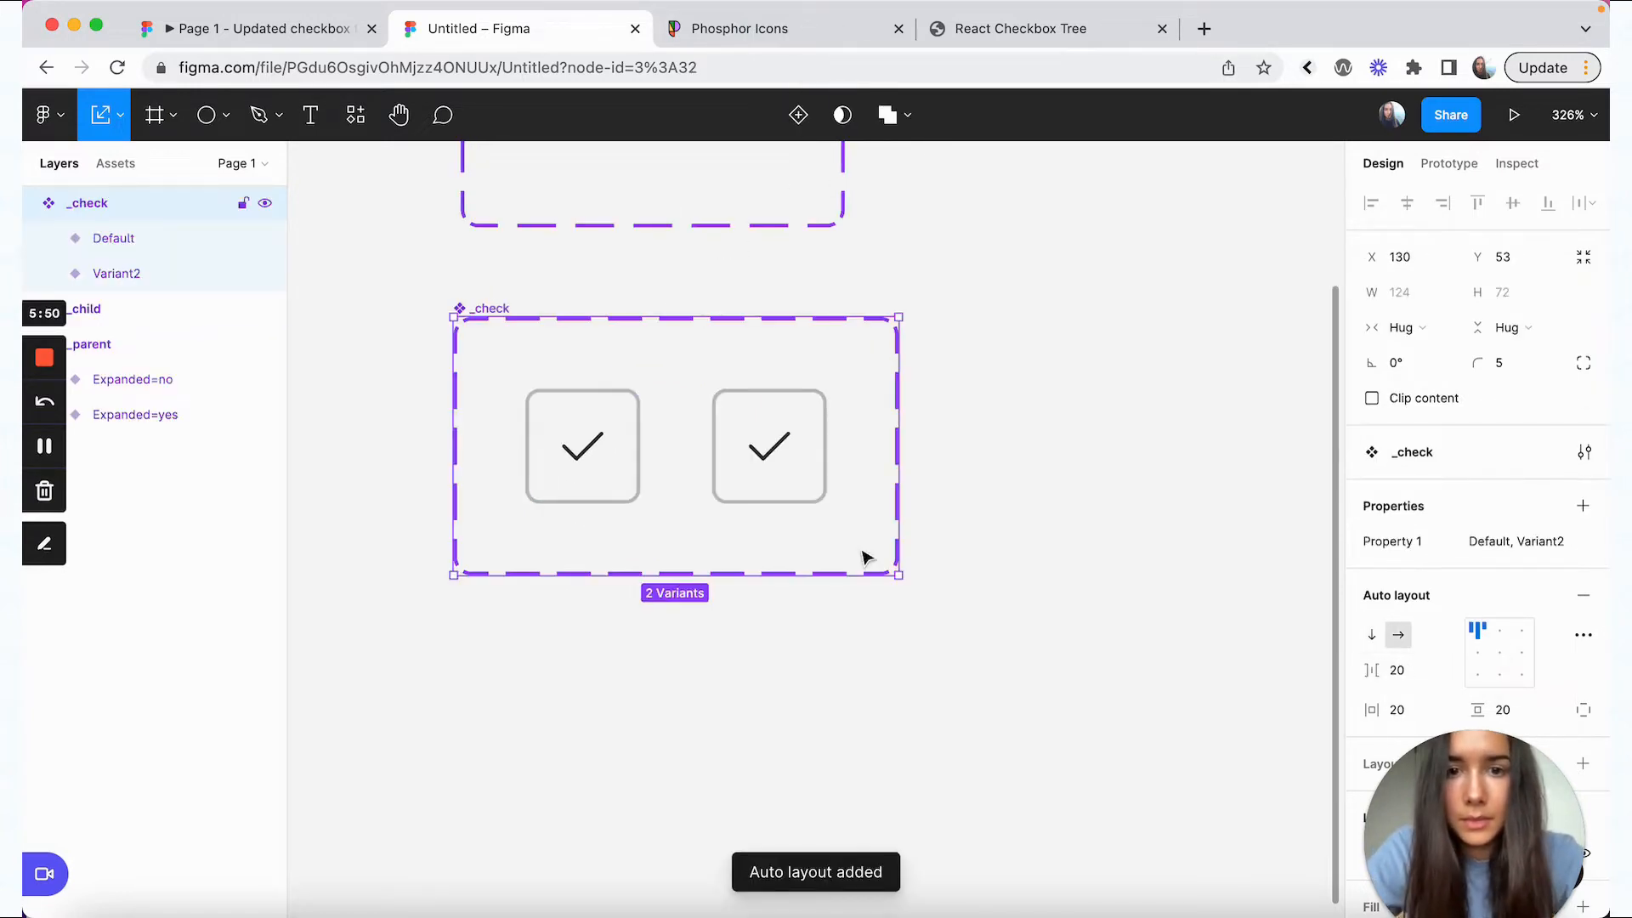
- Replace the checkmark in the second _check variant with the 16px minus icon from Phosphor Icons
{"action": "left_click", "coordinate": [769, 468]}
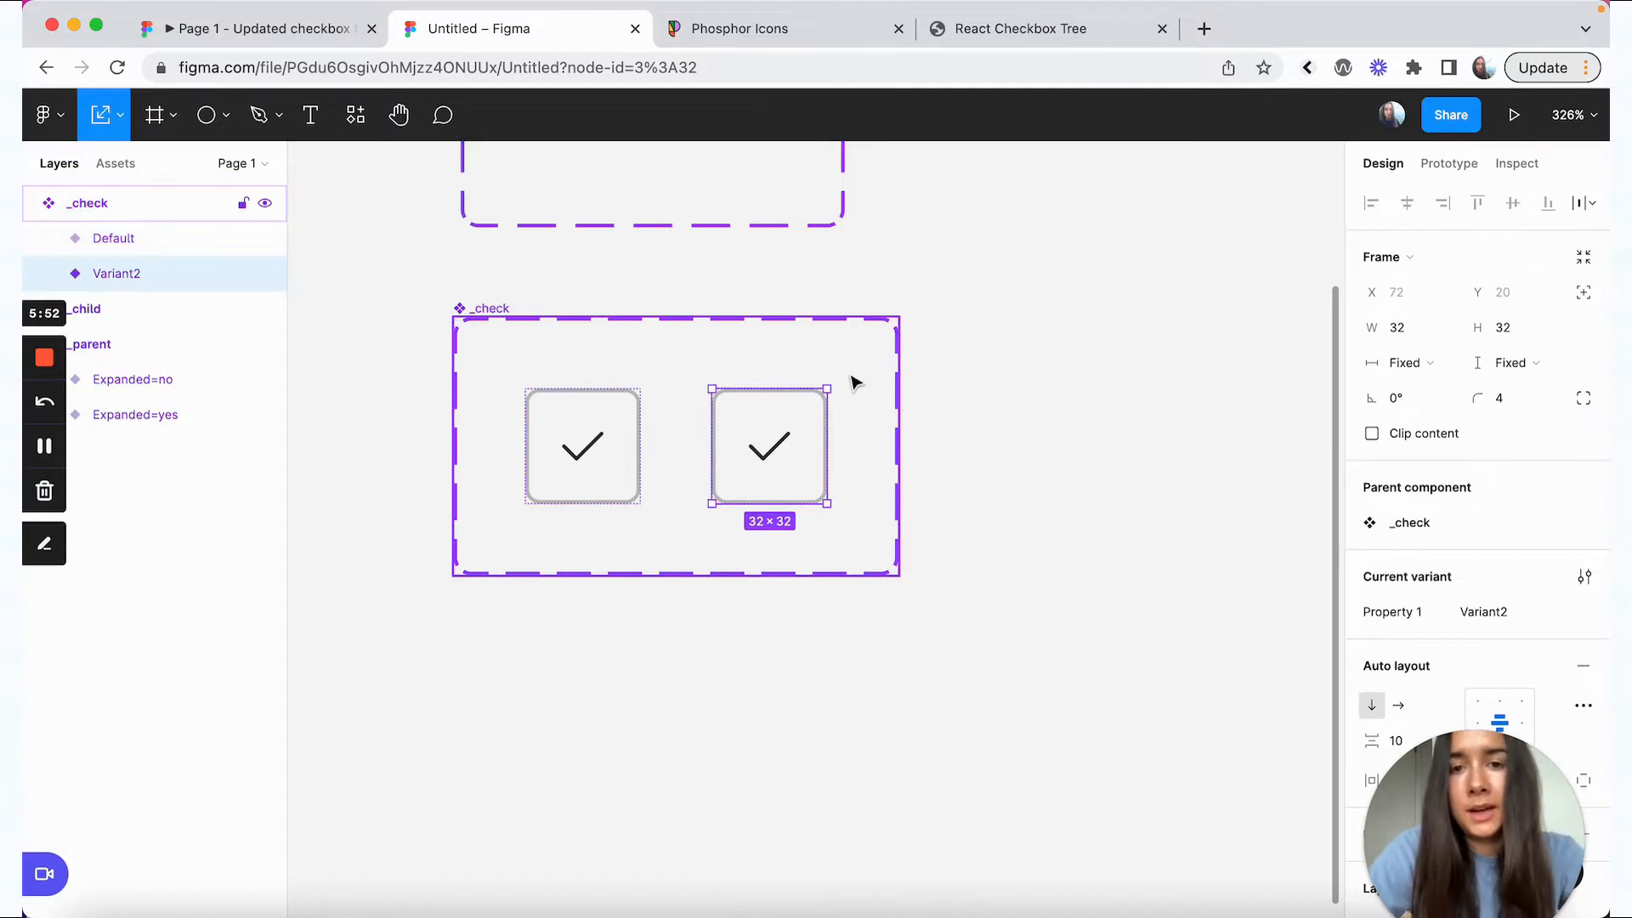
{"action": "left_click", "coordinate": [740, 28]}
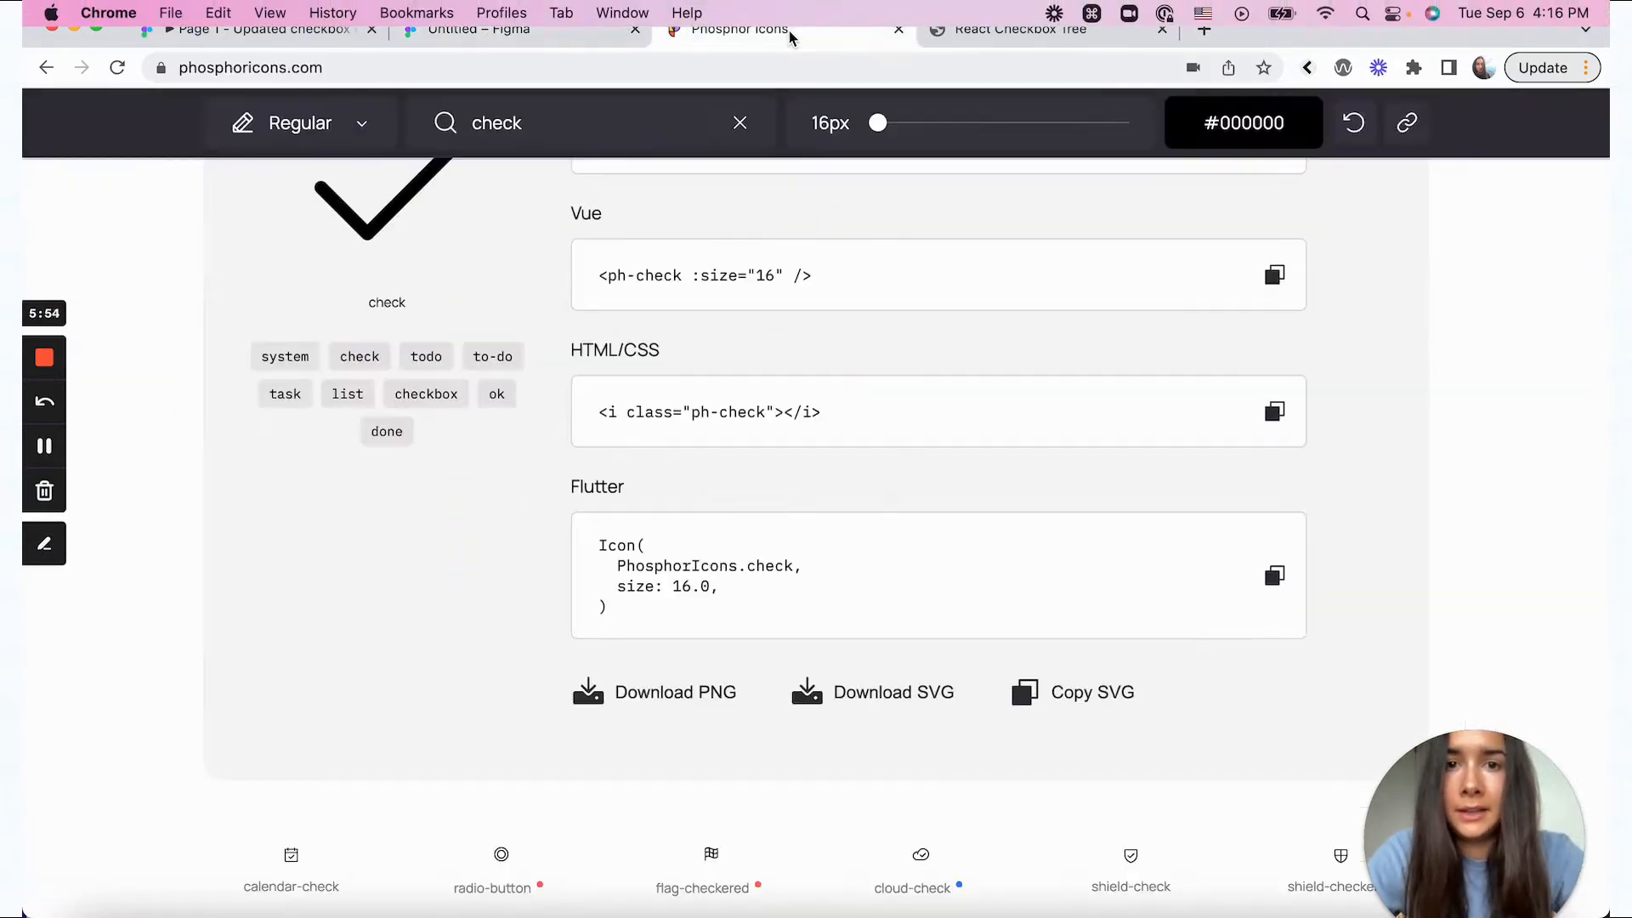
{"action": "left_click", "coordinate": [394, 123]}
{"action": "type", "text": "minu"}
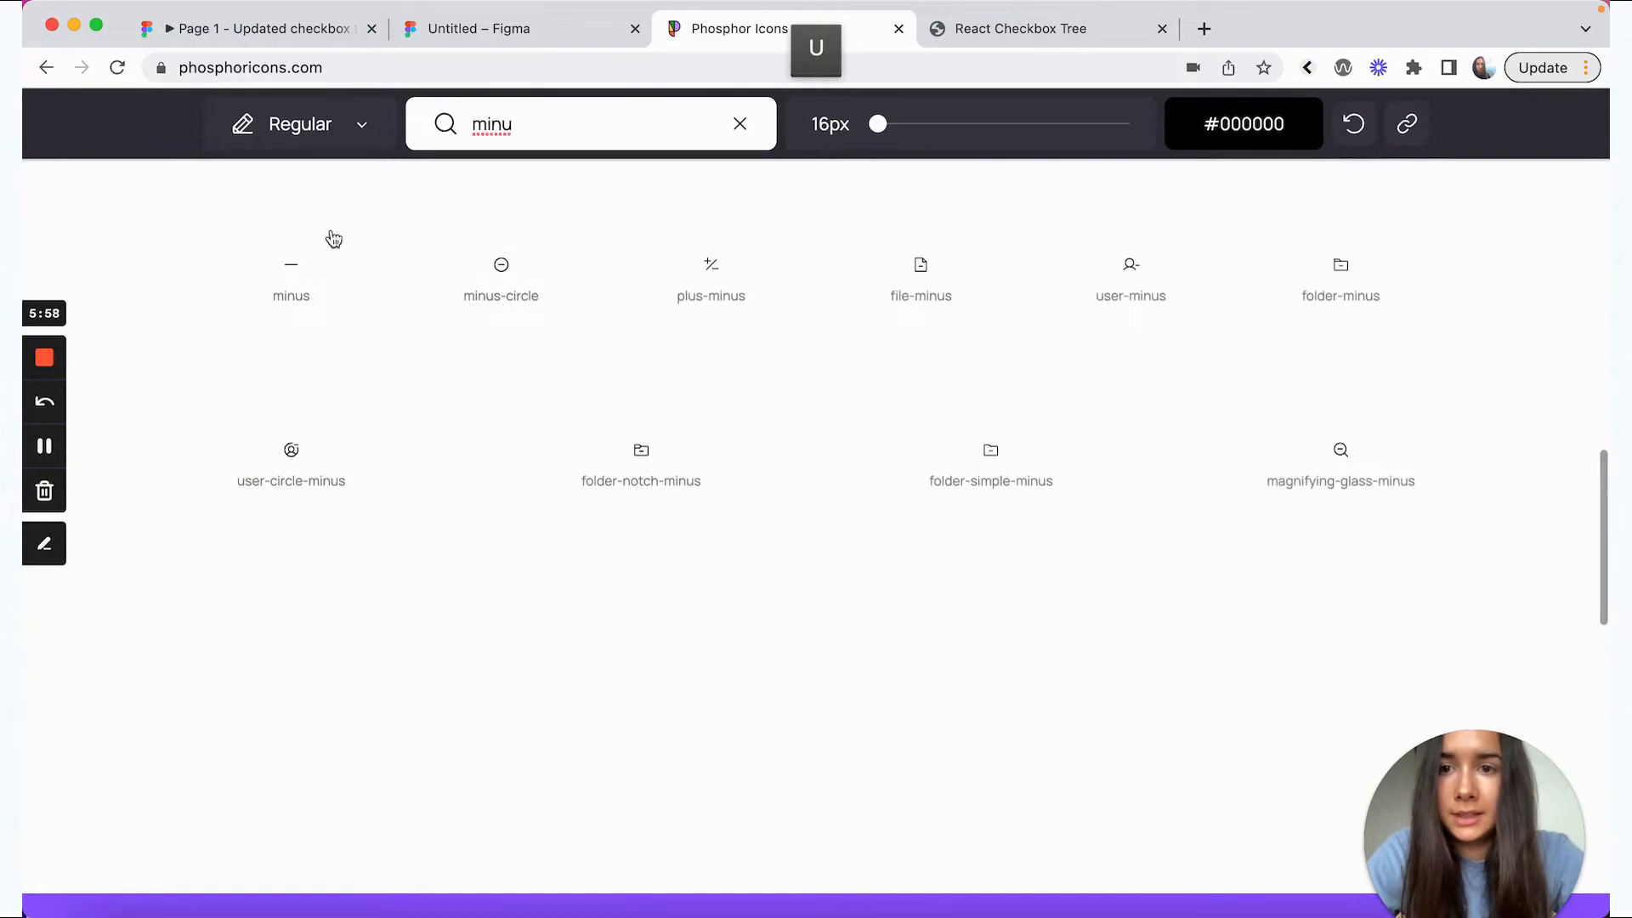
{"action": "left_click", "coordinate": [331, 240]}
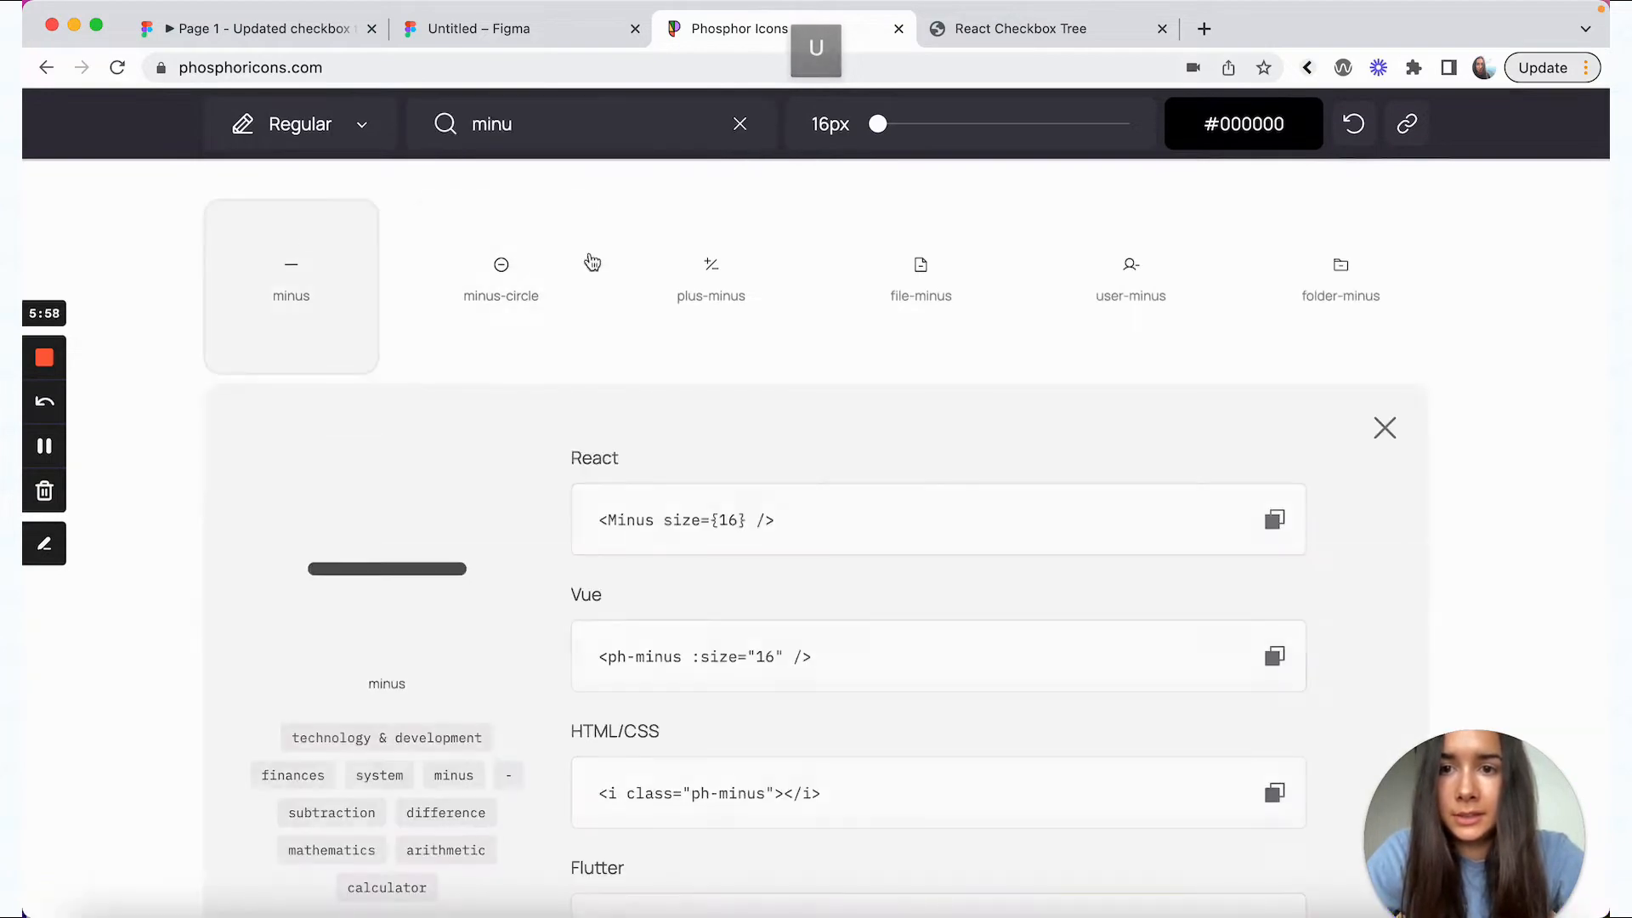
{"action": "scroll", "coordinate": [962, 418], "scroll_direction": "down", "scroll_amount": 5}
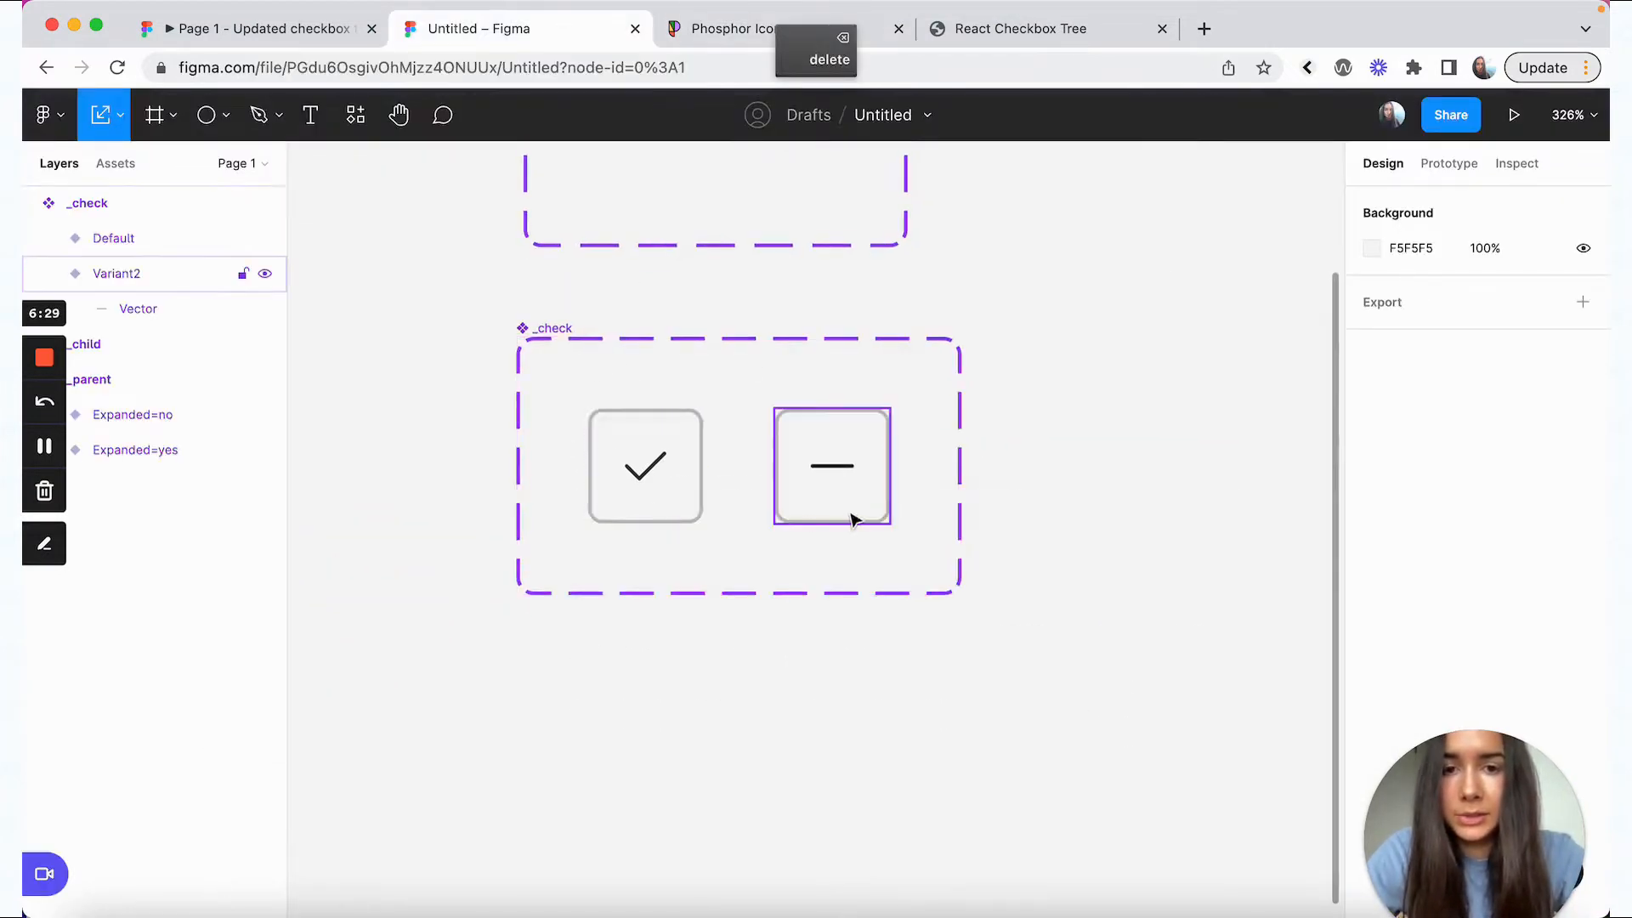
- Duplicate the minus variant as a third _check variant and delete the minus vector from the middle one
{"action": "left_click", "coordinate": [837, 483]}
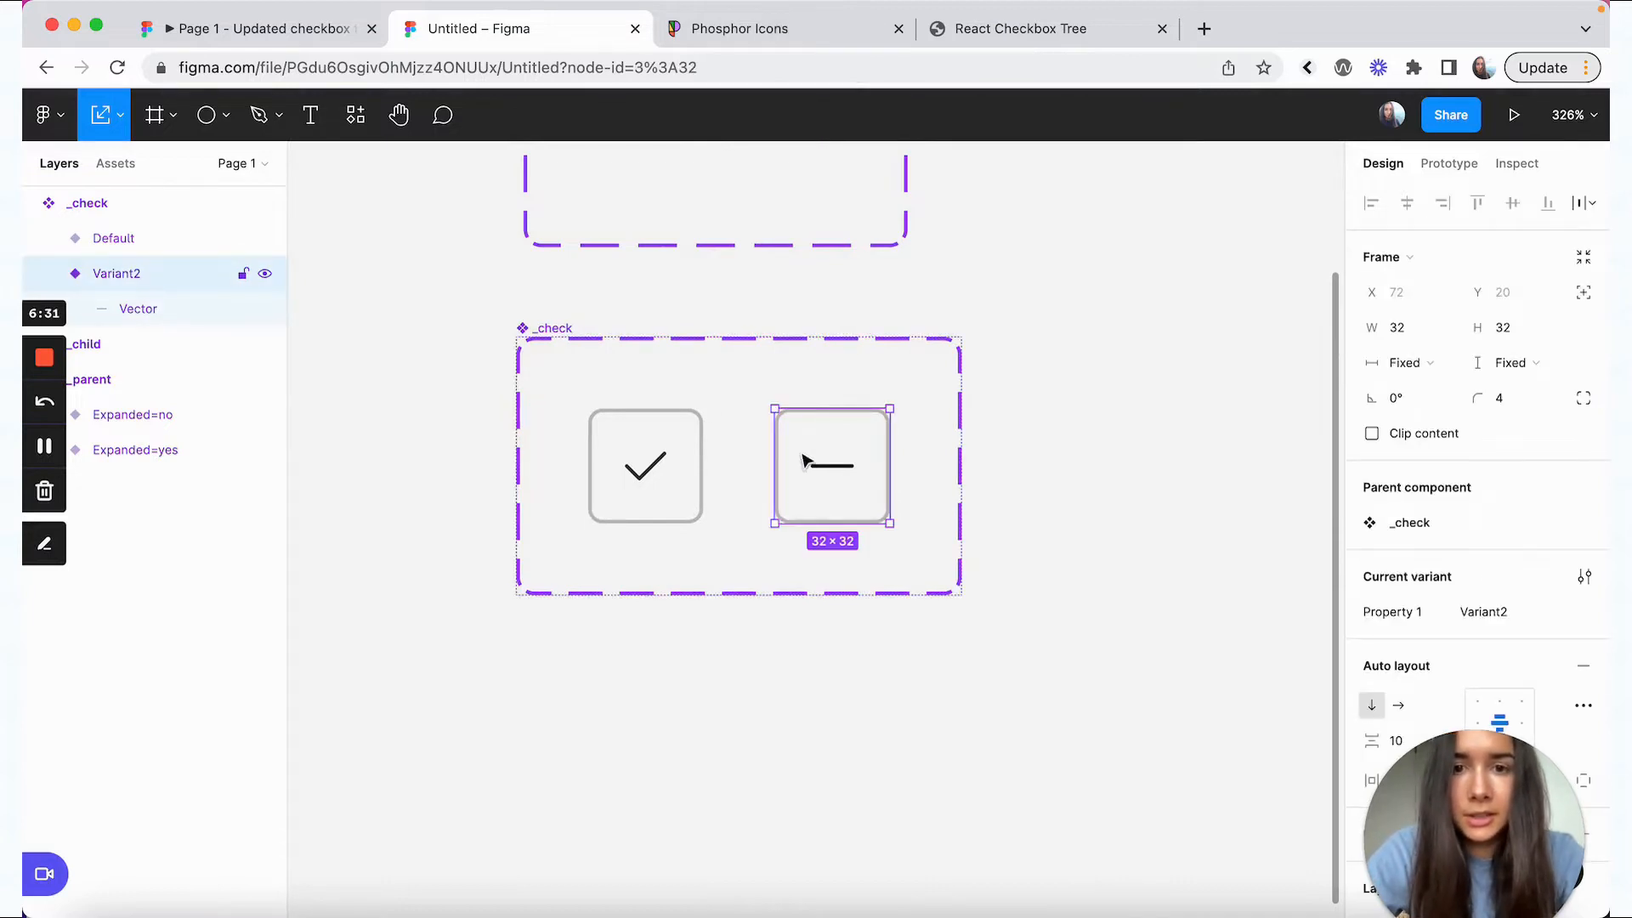
{"action": "key", "text": "super+c"}
{"action": "key", "text": "super+v"}
{"action": "scroll", "coordinate": [975, 440], "scroll_direction": "right", "scroll_amount": 2}
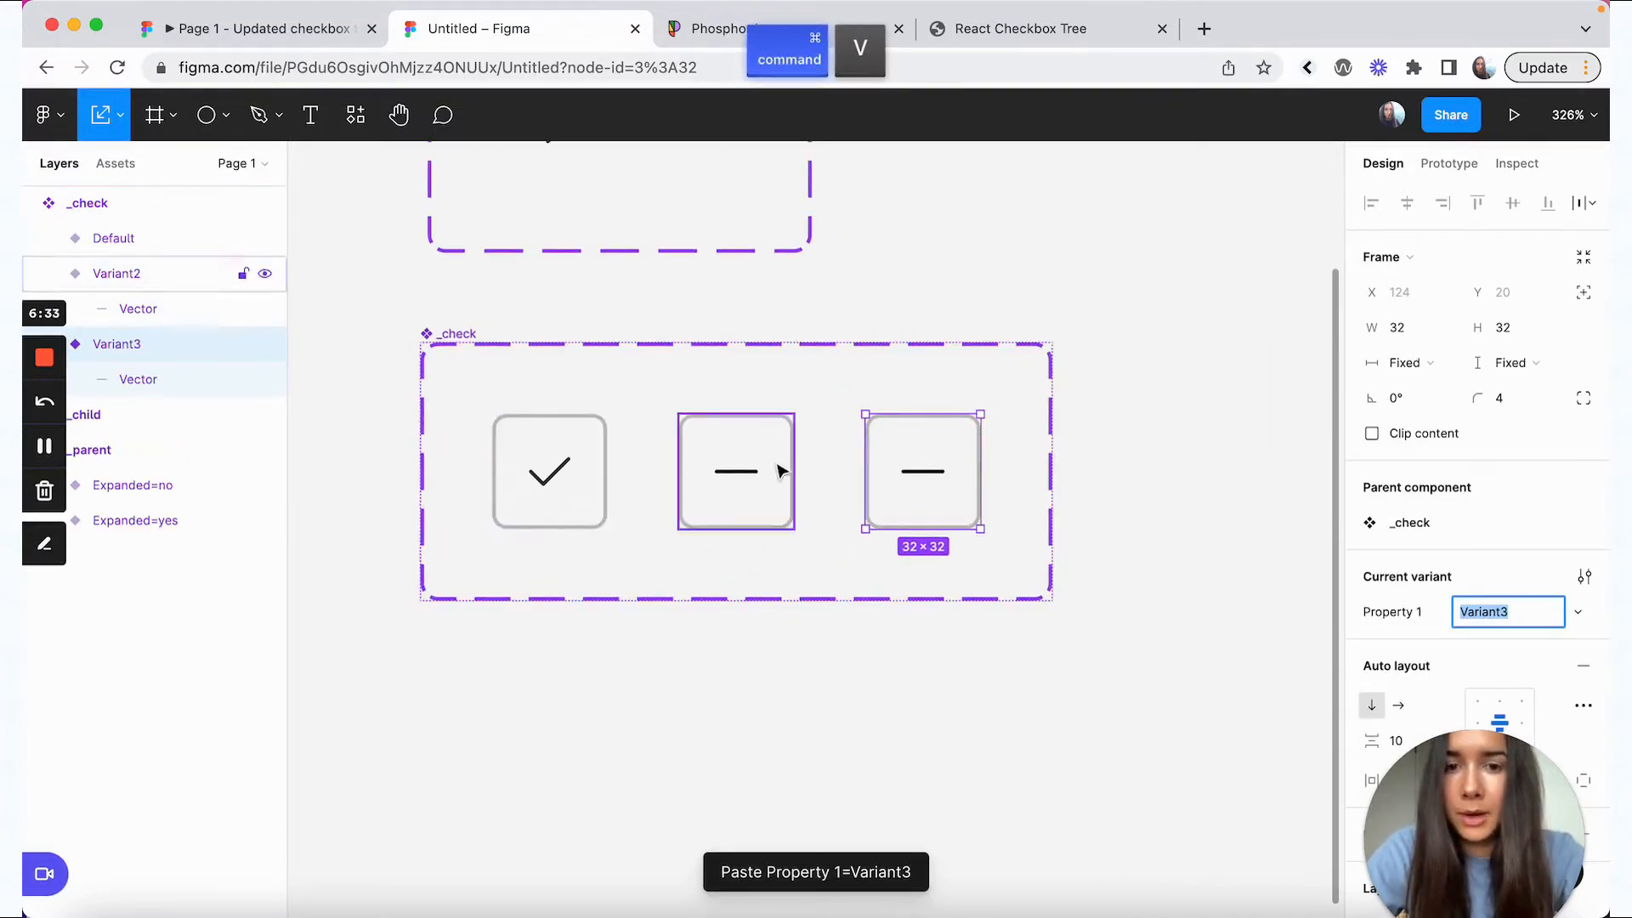
{"action": "double_click", "coordinate": [708, 481]}
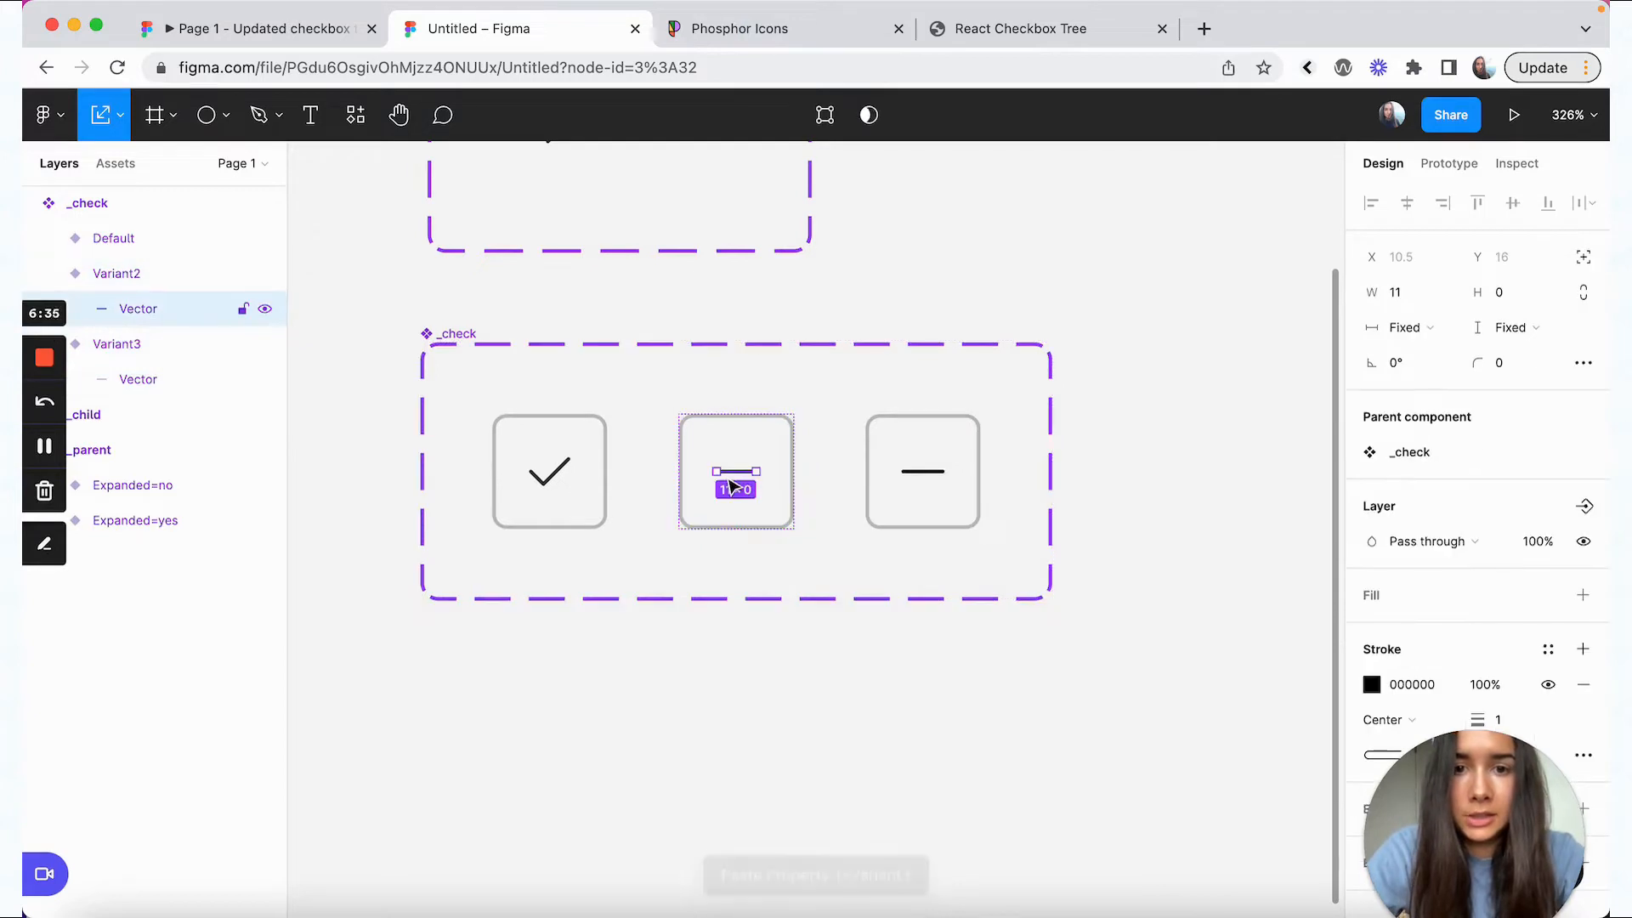
{"action": "key", "text": "BackSpace"}
- Rename the _check set's variant property to State and set the checkmark variant's value to checked
{"action": "left_click", "coordinate": [478, 346]}
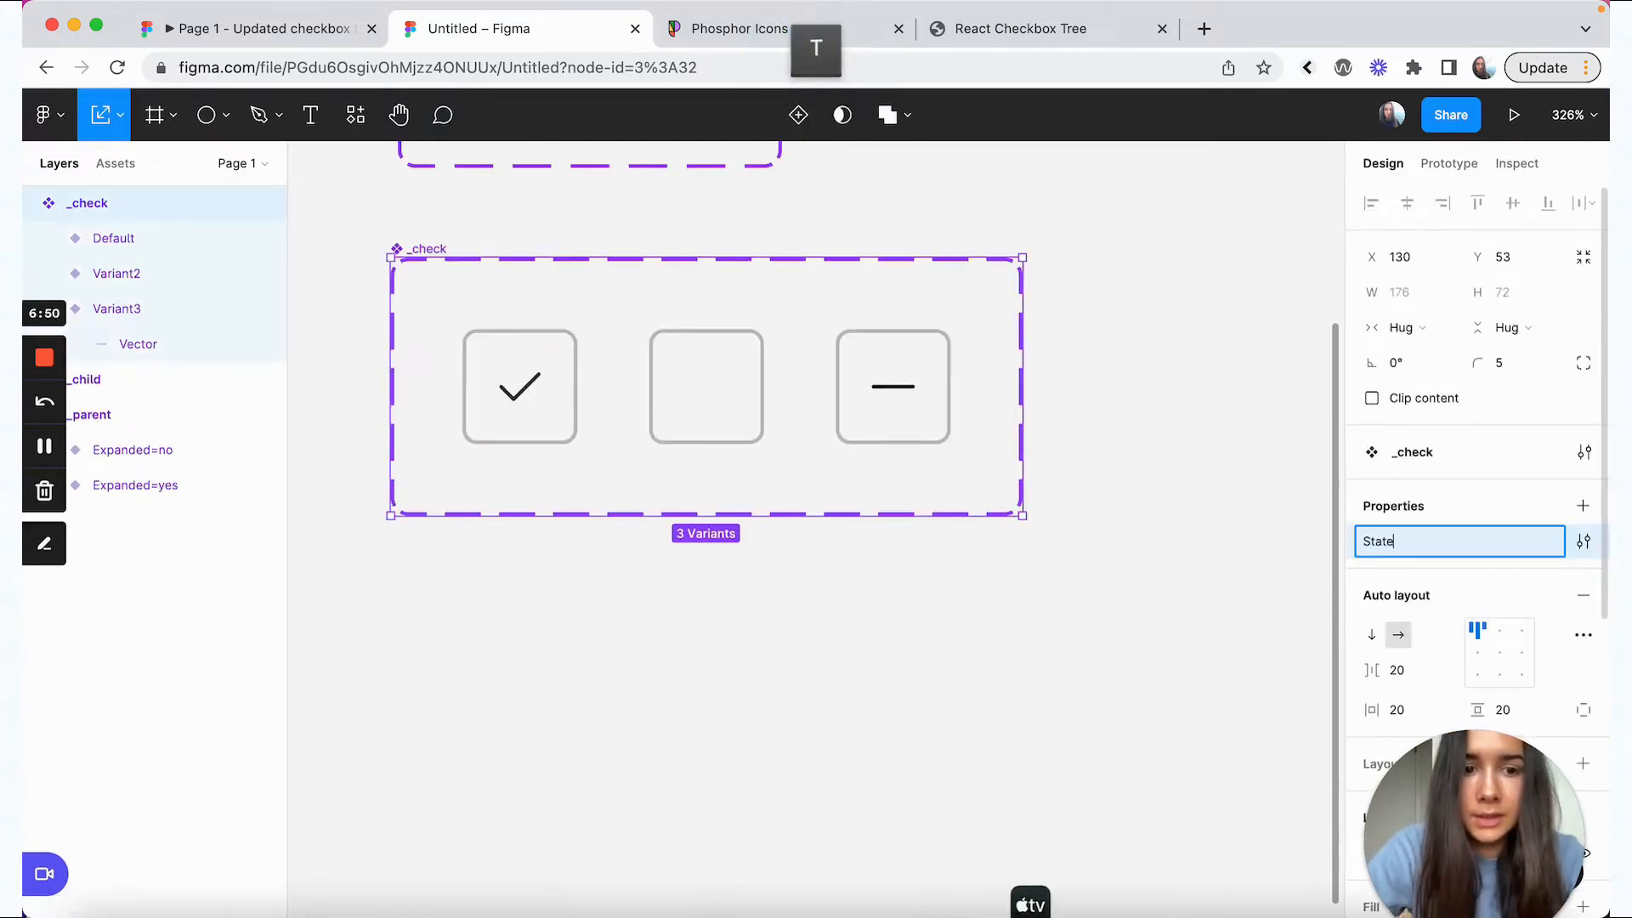
{"action": "left_click", "coordinate": [1476, 500]}
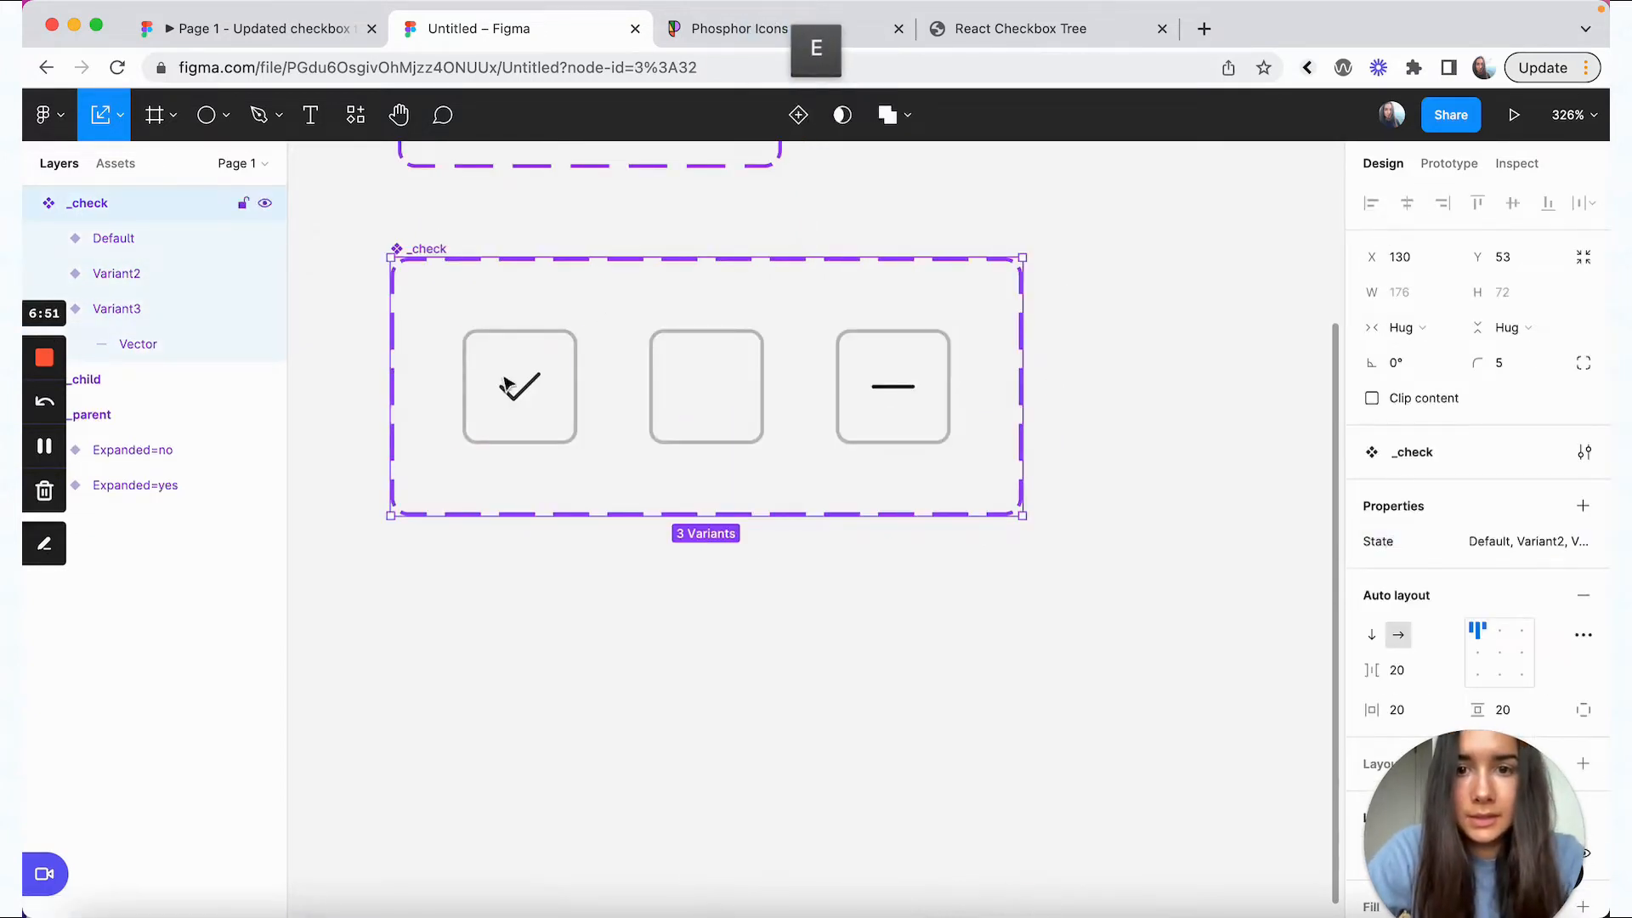
{"action": "left_click", "coordinate": [521, 387]}
{"action": "left_click", "coordinate": [1481, 612]}
{"action": "type", "text": "checked"}
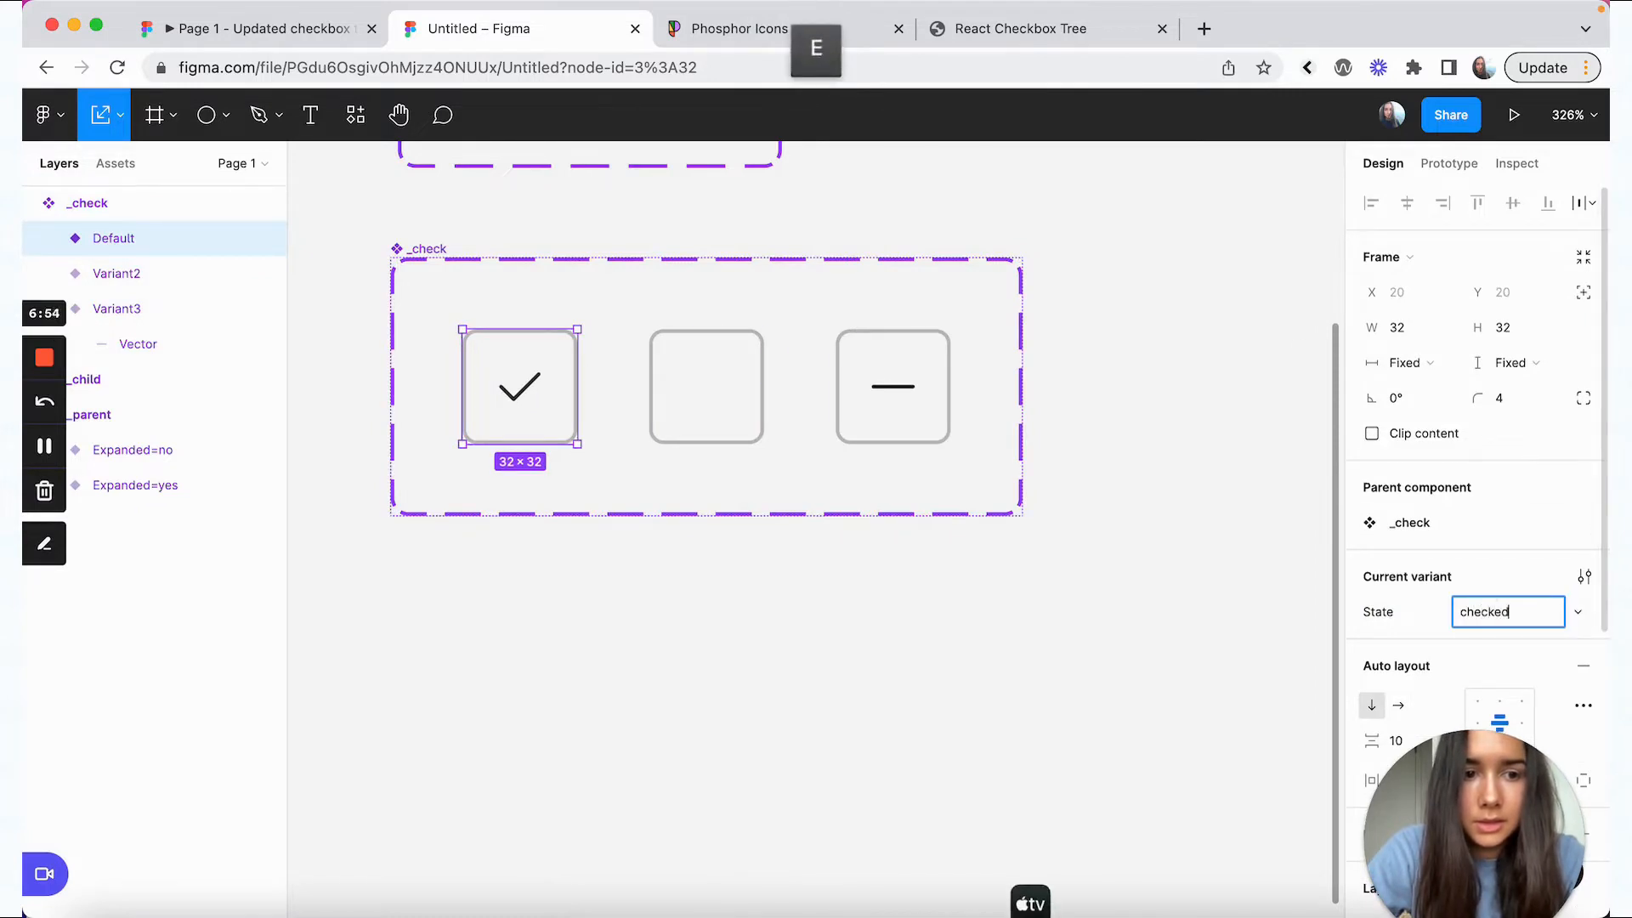
{"action": "key", "text": "Return"}
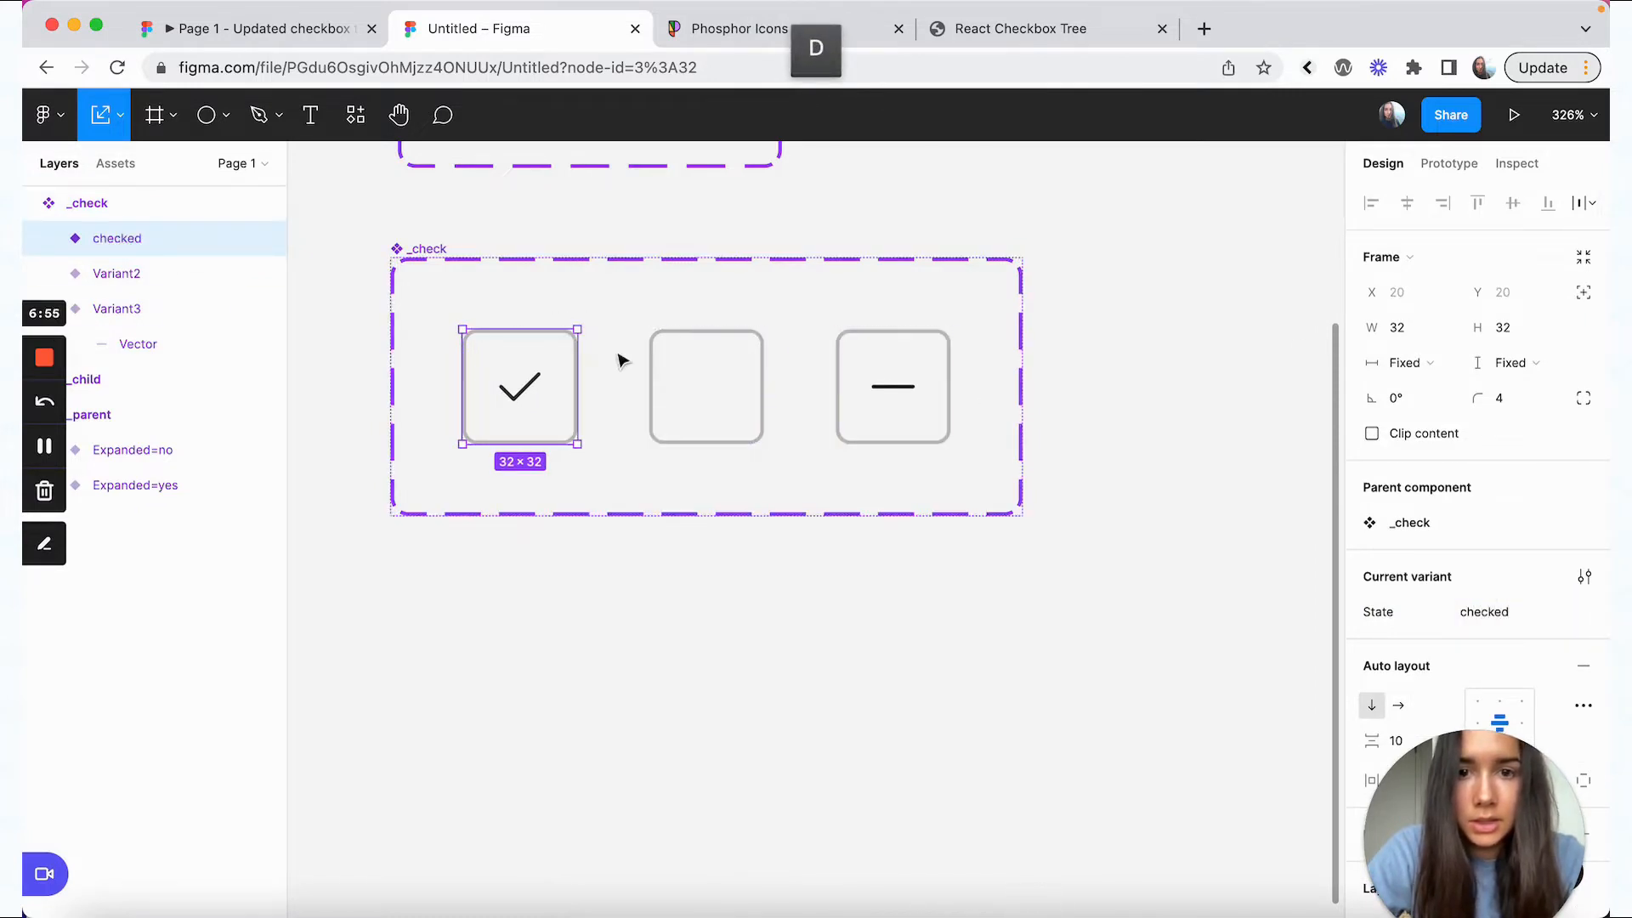
- Set the State of the minus variant to partially checked
{"action": "left_click", "coordinate": [892, 387]}
{"action": "left_click", "coordinate": [1481, 613]}
{"action": "type", "text": "par"}
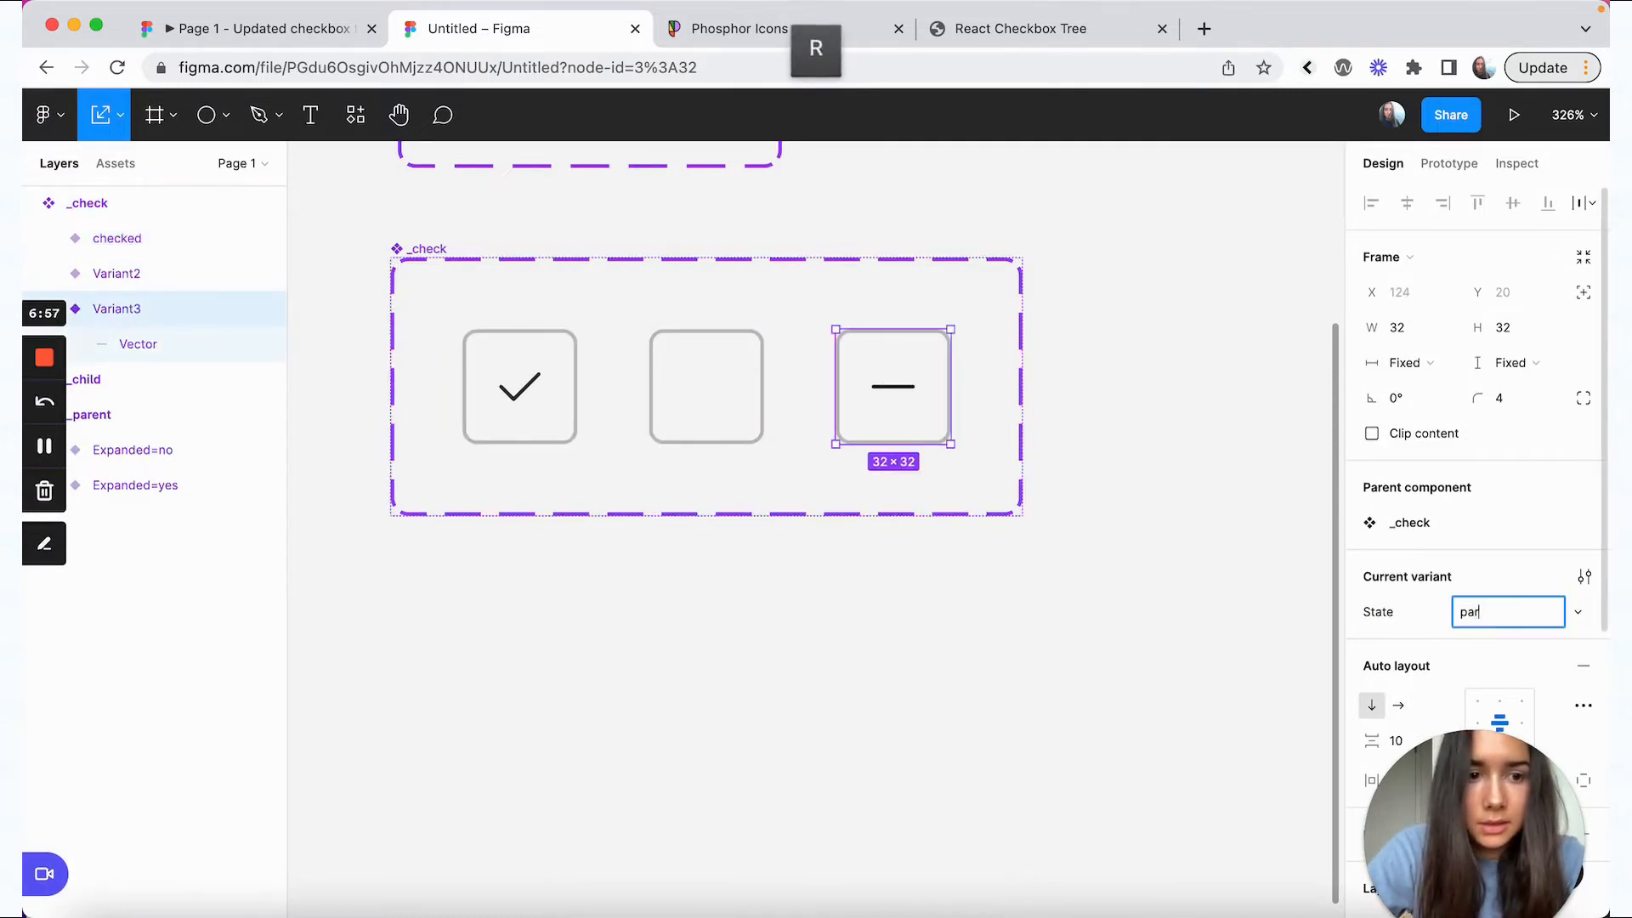
{"action": "type", "text": "tially checked"}
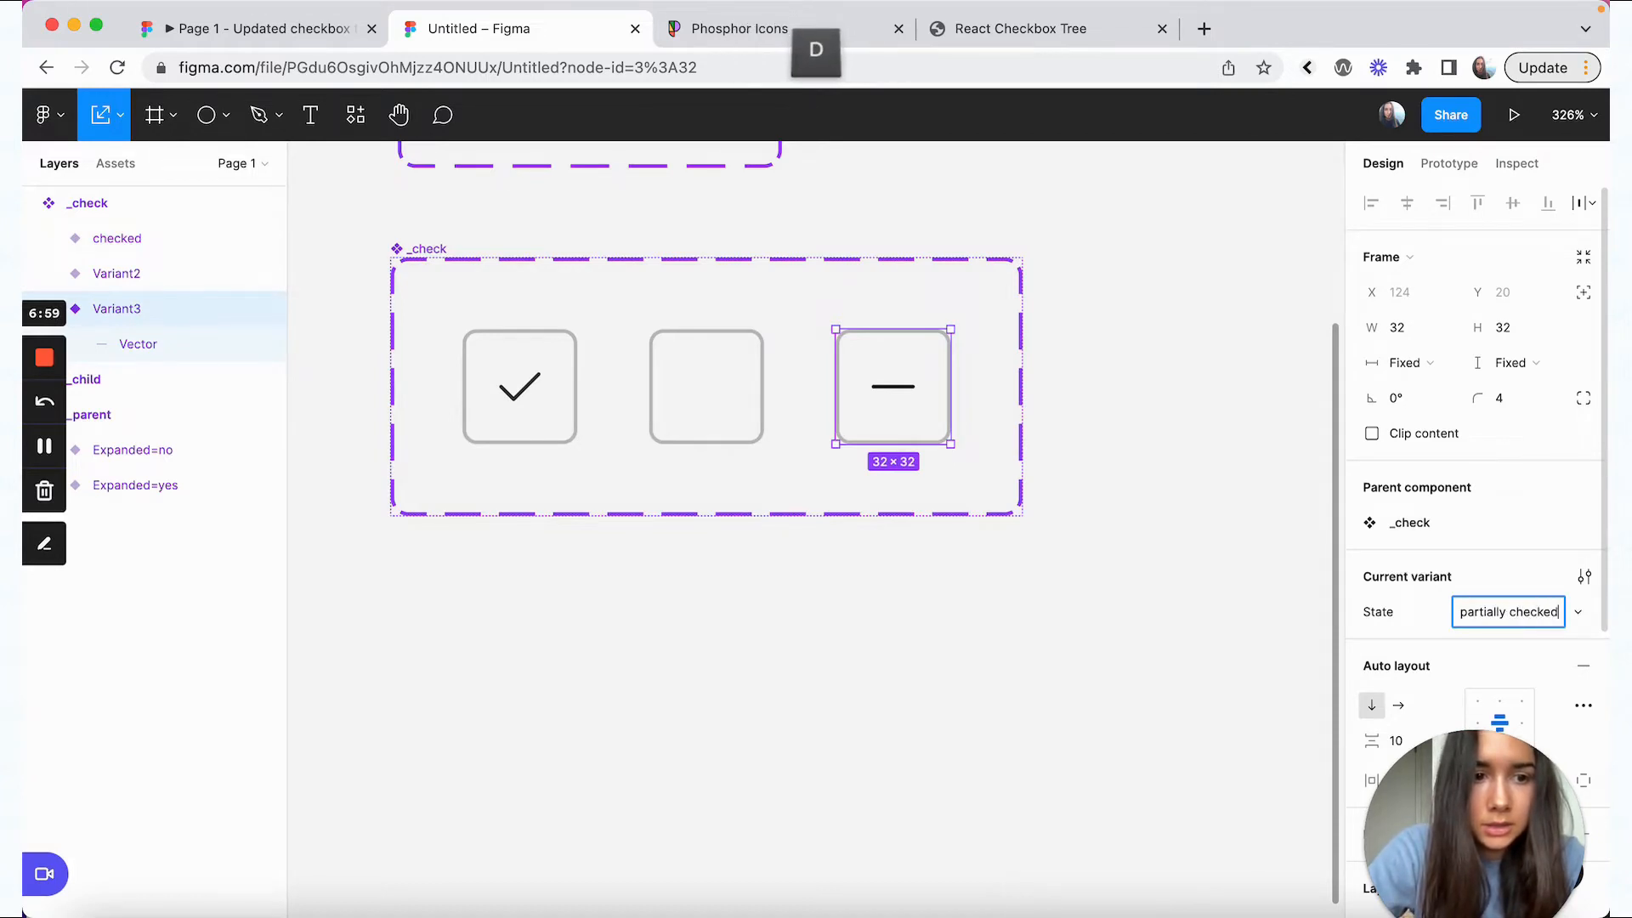
{"action": "key", "text": "Return"}
- Set the State of the blank middle variant to empty
{"action": "left_click", "coordinate": [725, 430]}
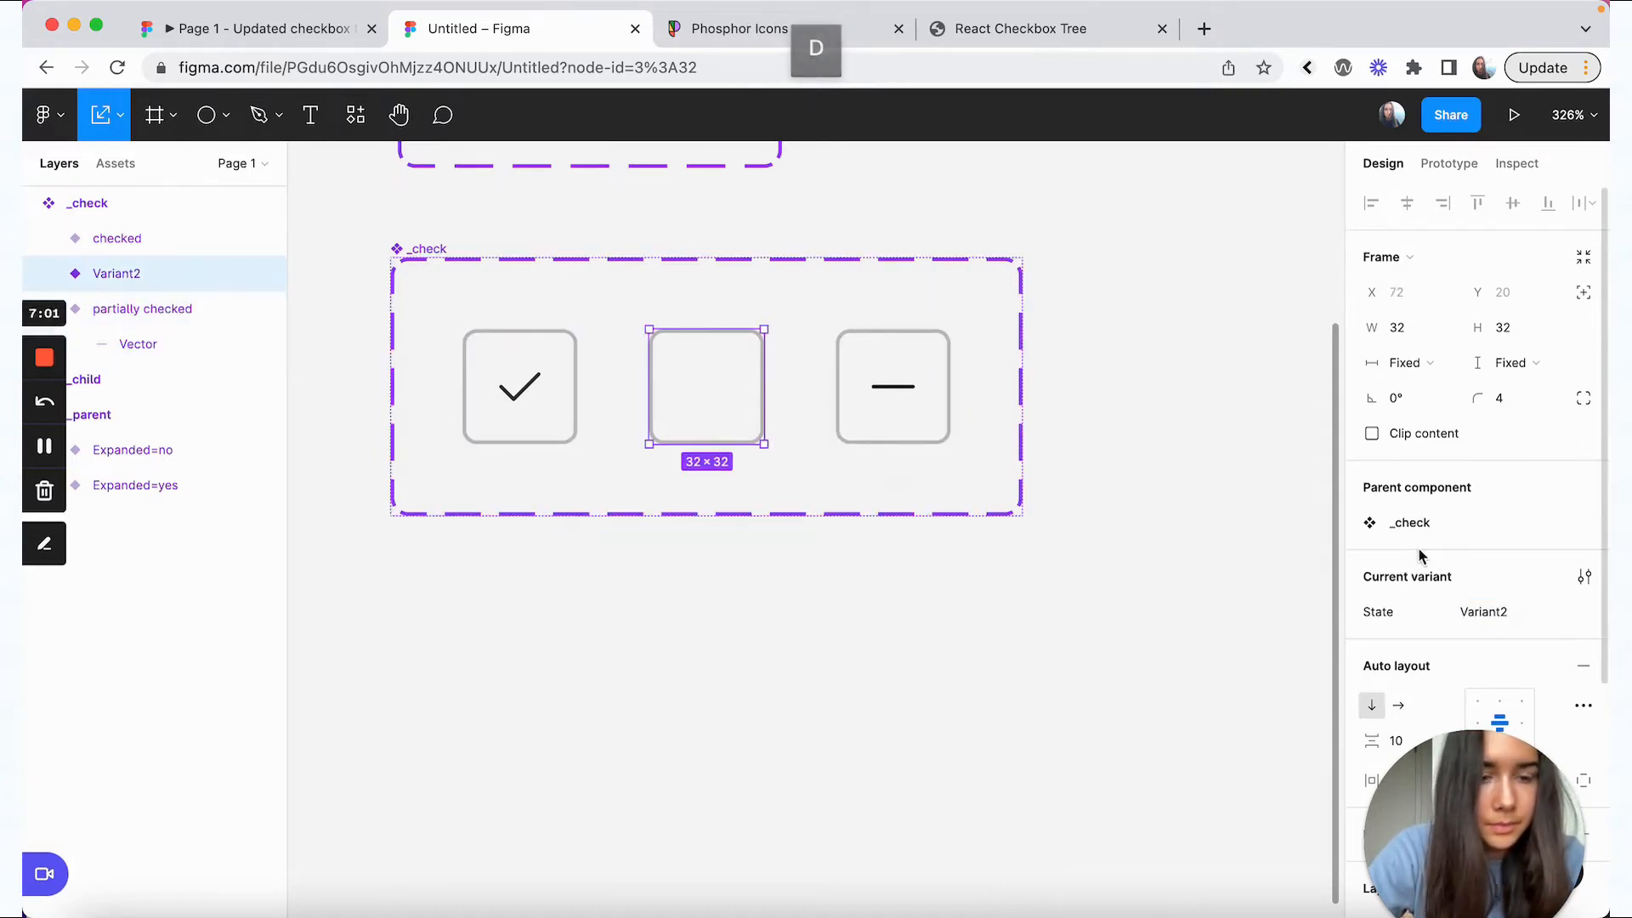
{"action": "left_click", "coordinate": [1482, 612]}
{"action": "type", "text": "empt"}
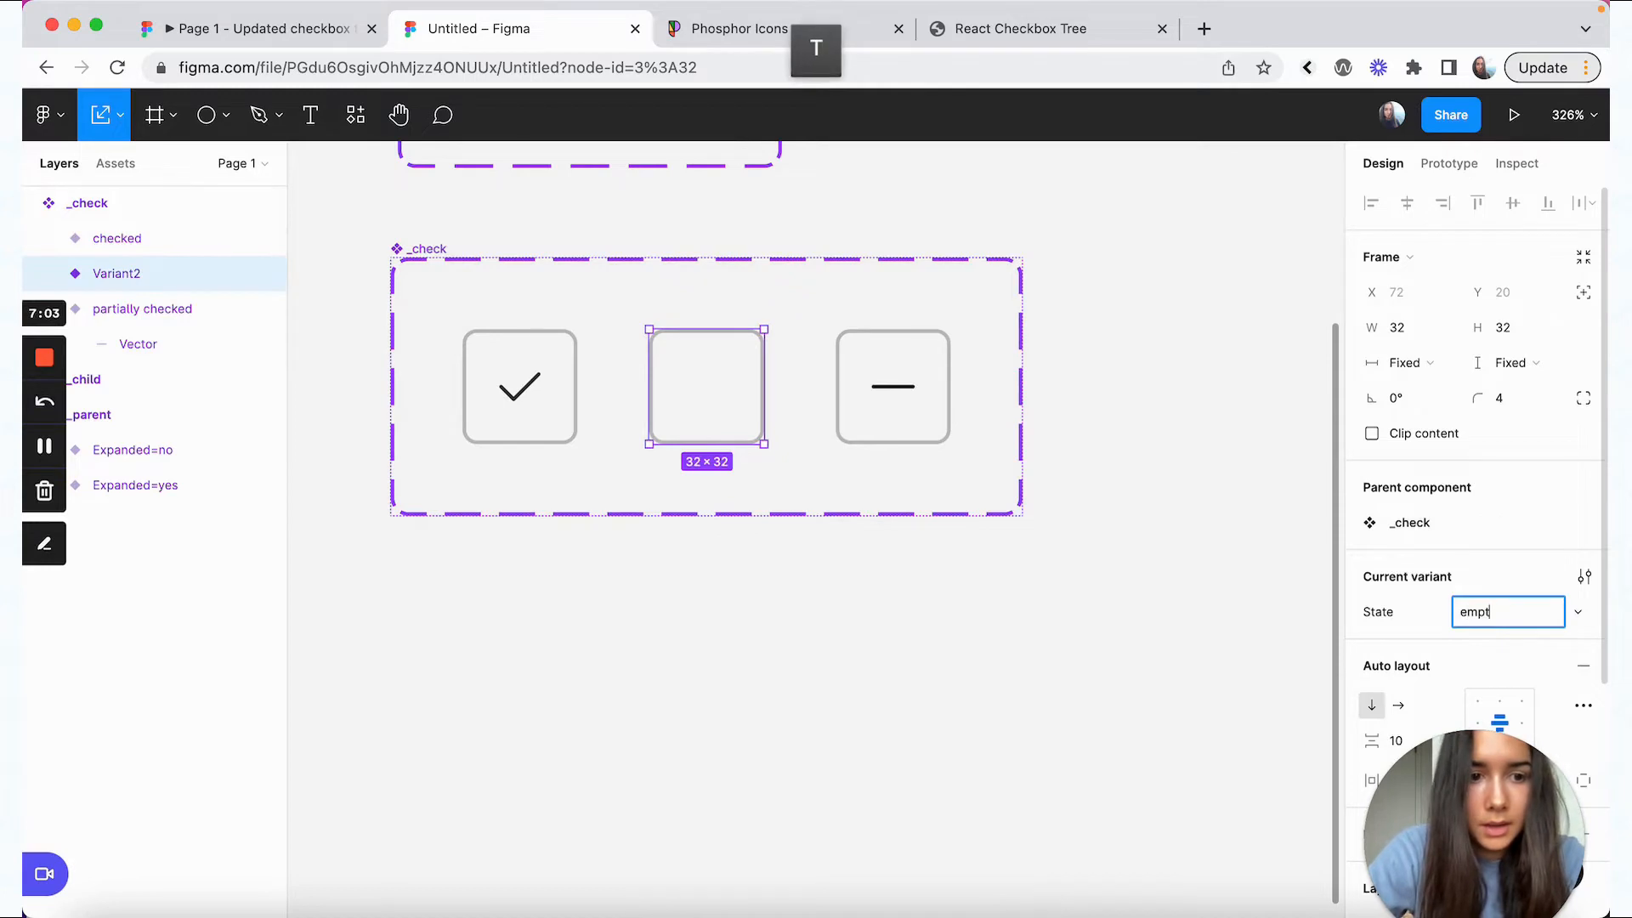
{"action": "type", "text": "y"}
{"action": "left_click", "coordinate": [1483, 558]}
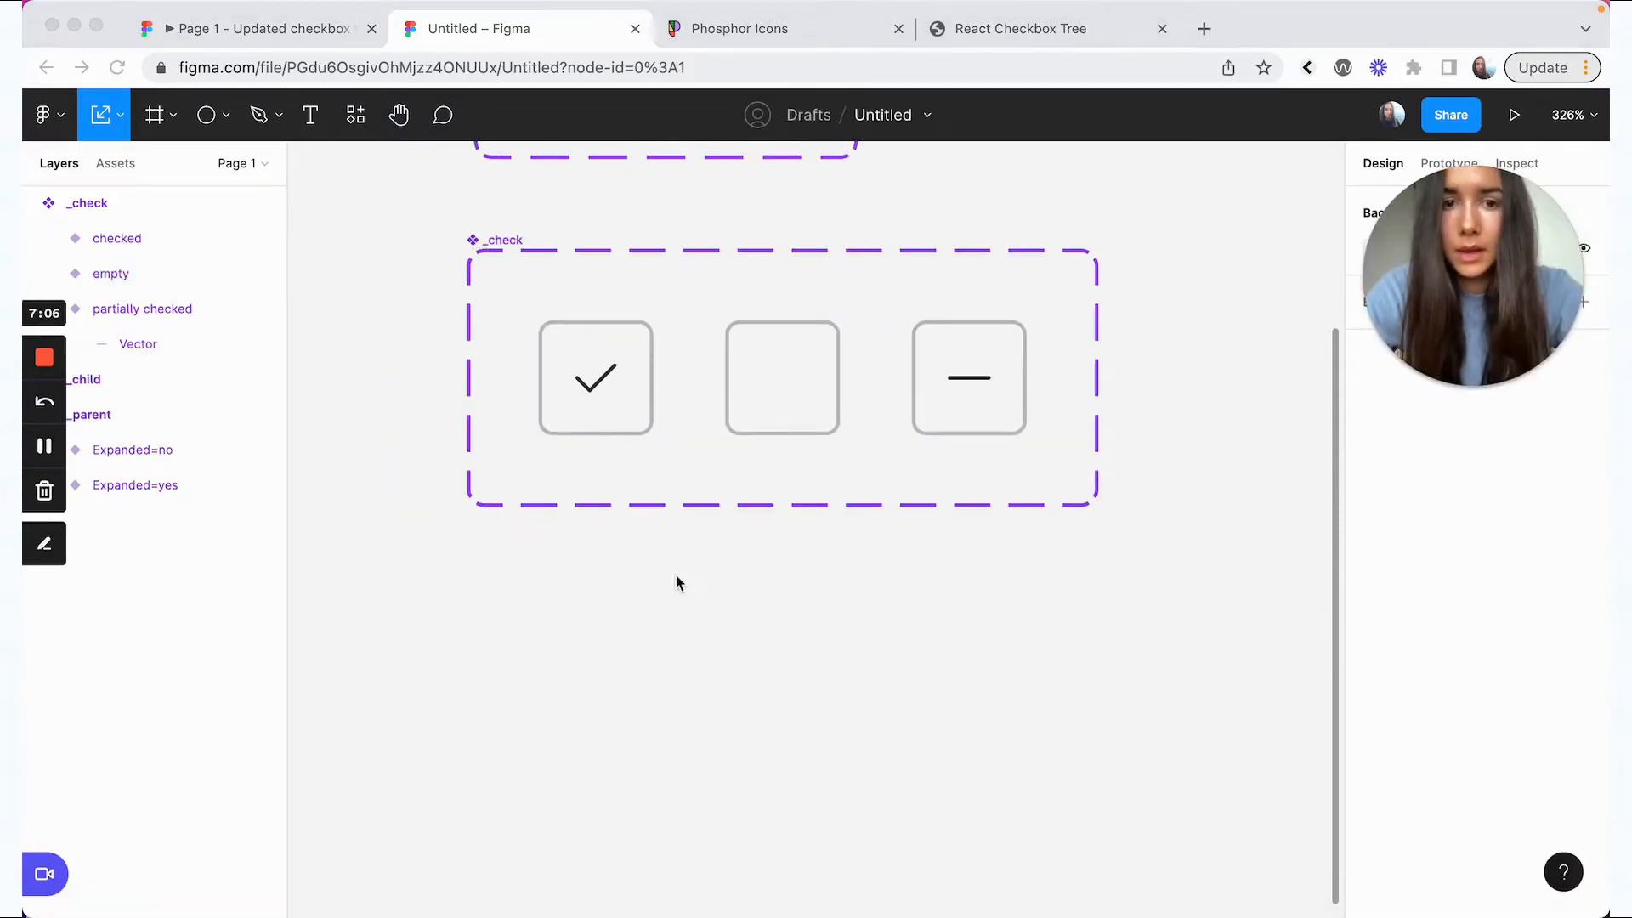
- Review the emoji icons beside the categories in the Desserts checkbox tree prototype and return to the Untitled design file
{"action": "scroll", "coordinate": [679, 574], "scroll_direction": "down", "scroll_amount": 2}
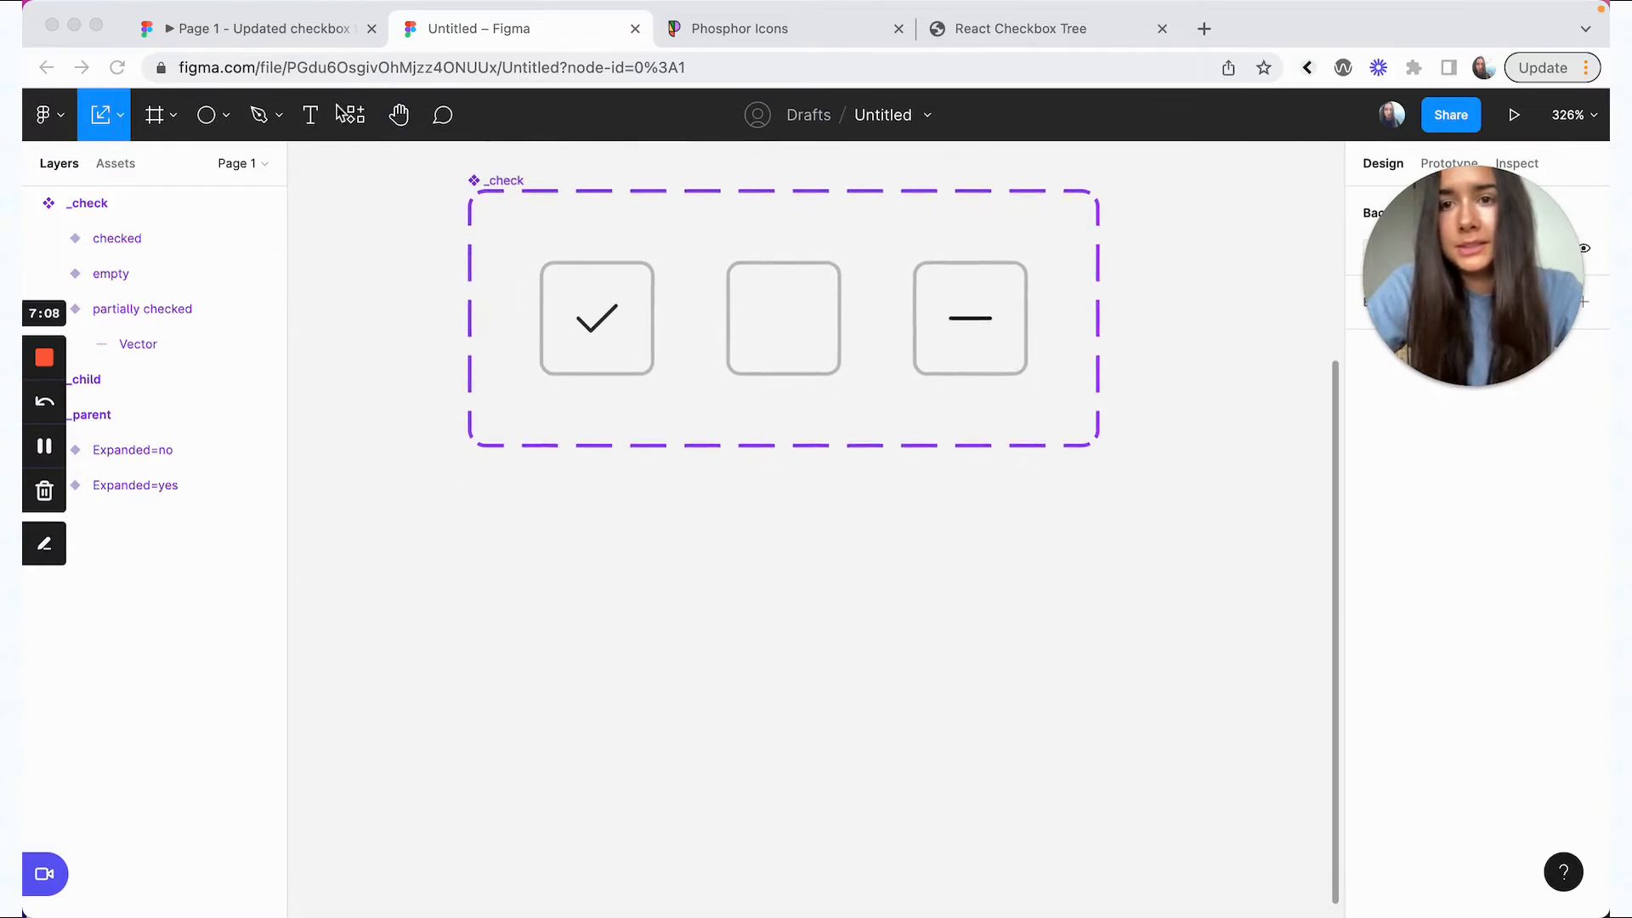
{"action": "left_click", "coordinate": [320, 26]}
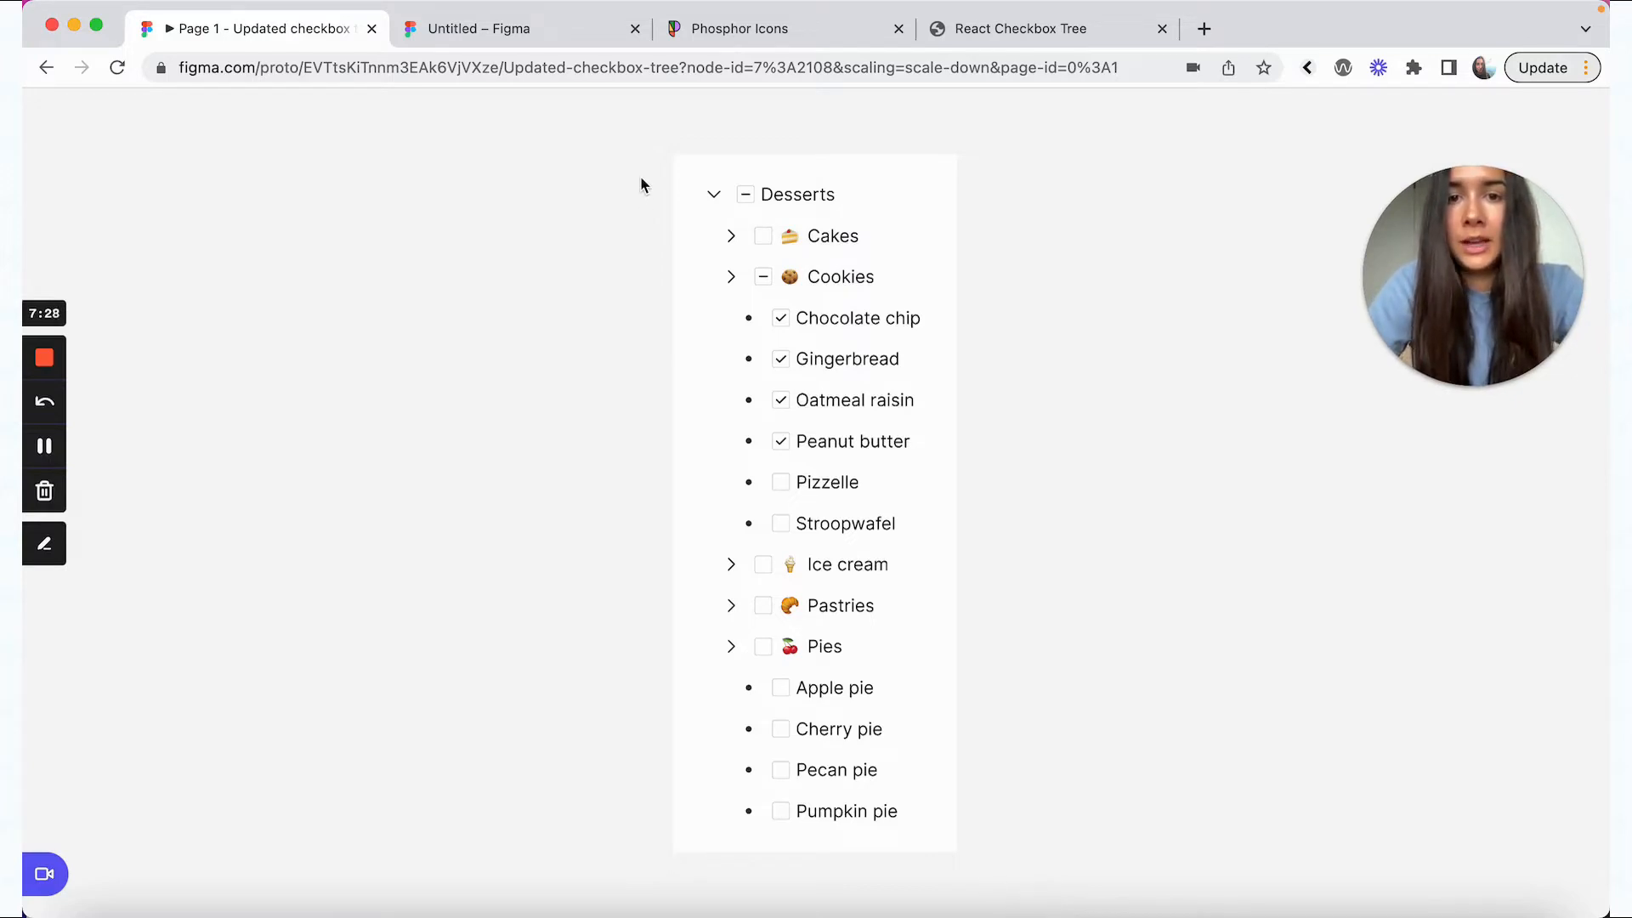
{"action": "left_click", "coordinate": [537, 58]}
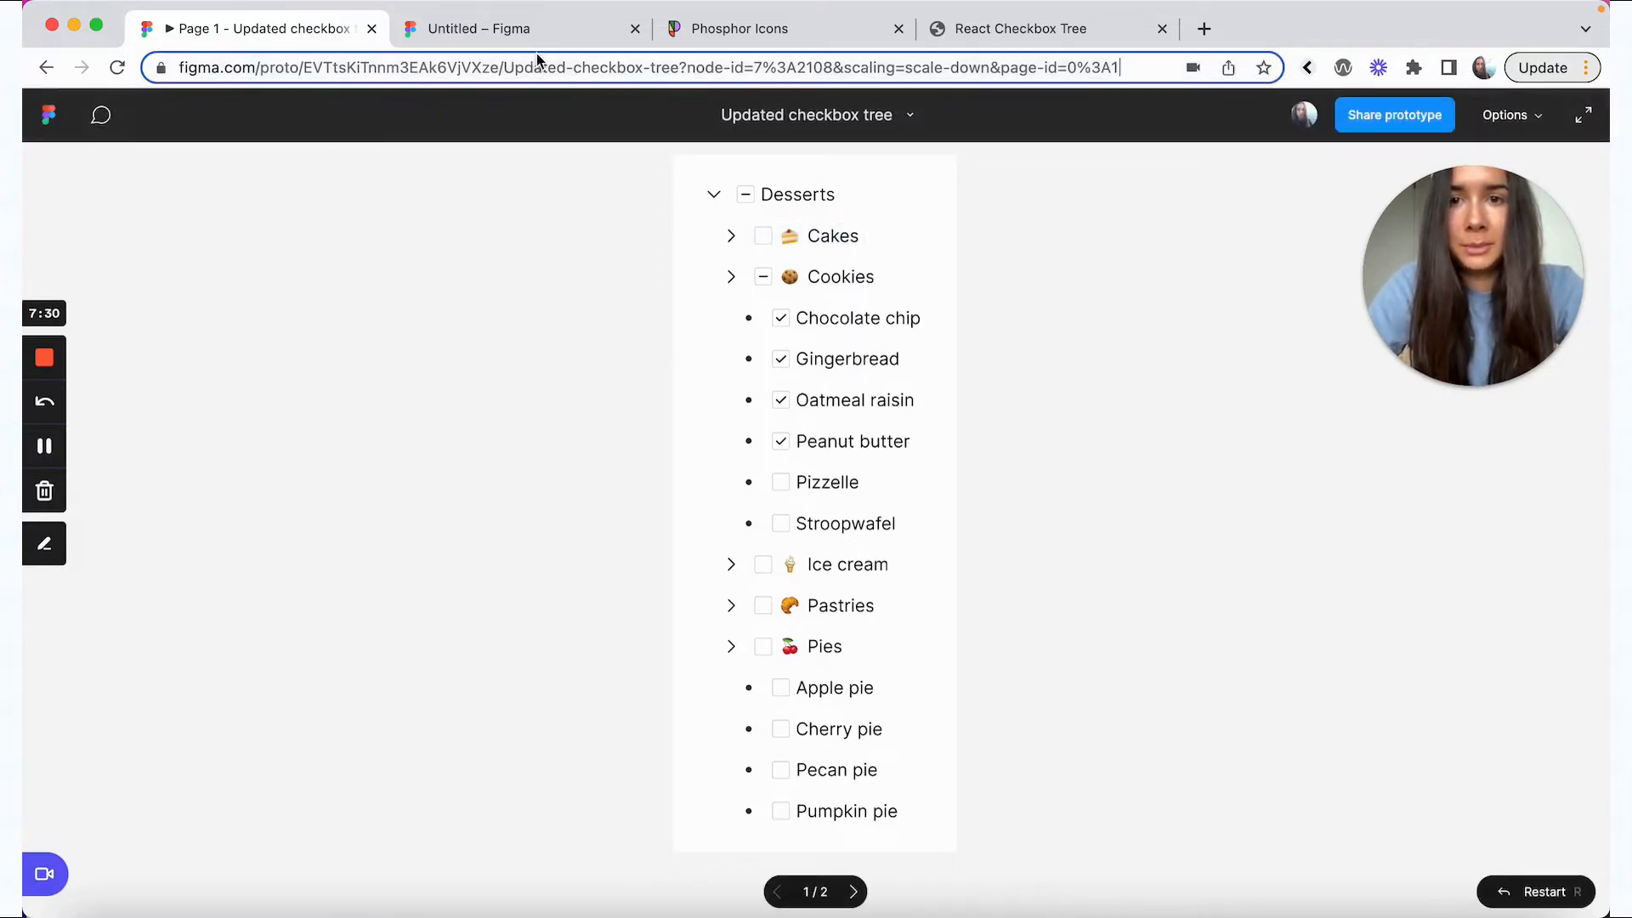
{"action": "left_click", "coordinate": [538, 39]}
- Create a text box about 46 by 59 below the _check set containing a folder emoji, and set it to auto width
{"action": "scroll", "coordinate": [690, 583], "scroll_direction": "down", "scroll_amount": 1}
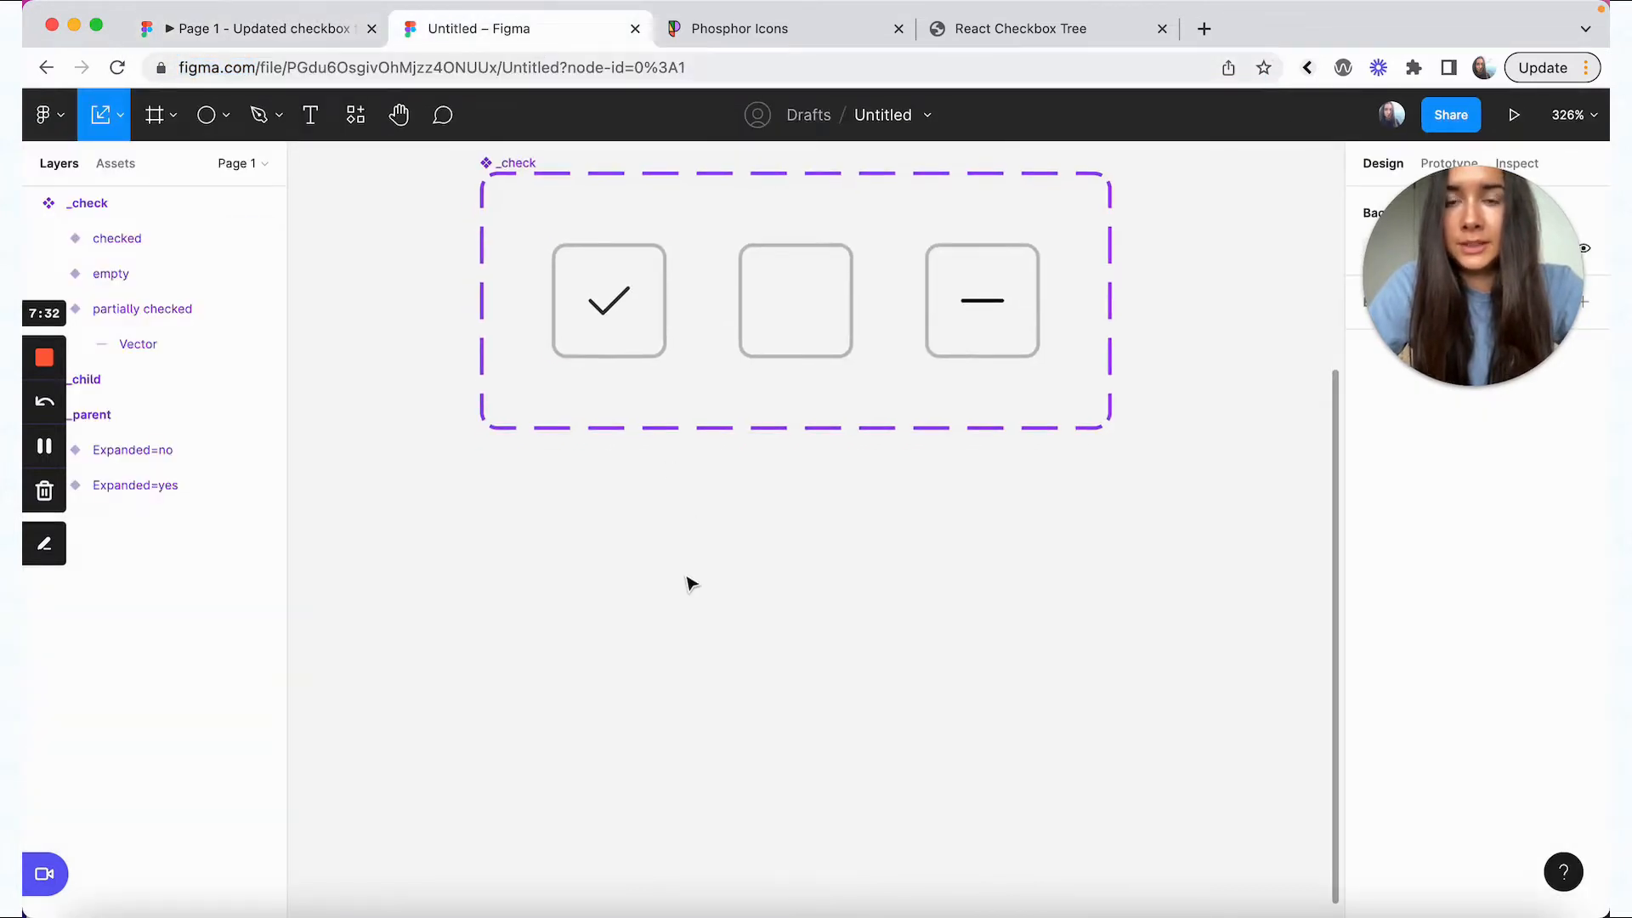
{"action": "key", "text": "t"}
{"action": "left_click_drag", "start_coordinate": [584, 508], "coordinate": [751, 721]}
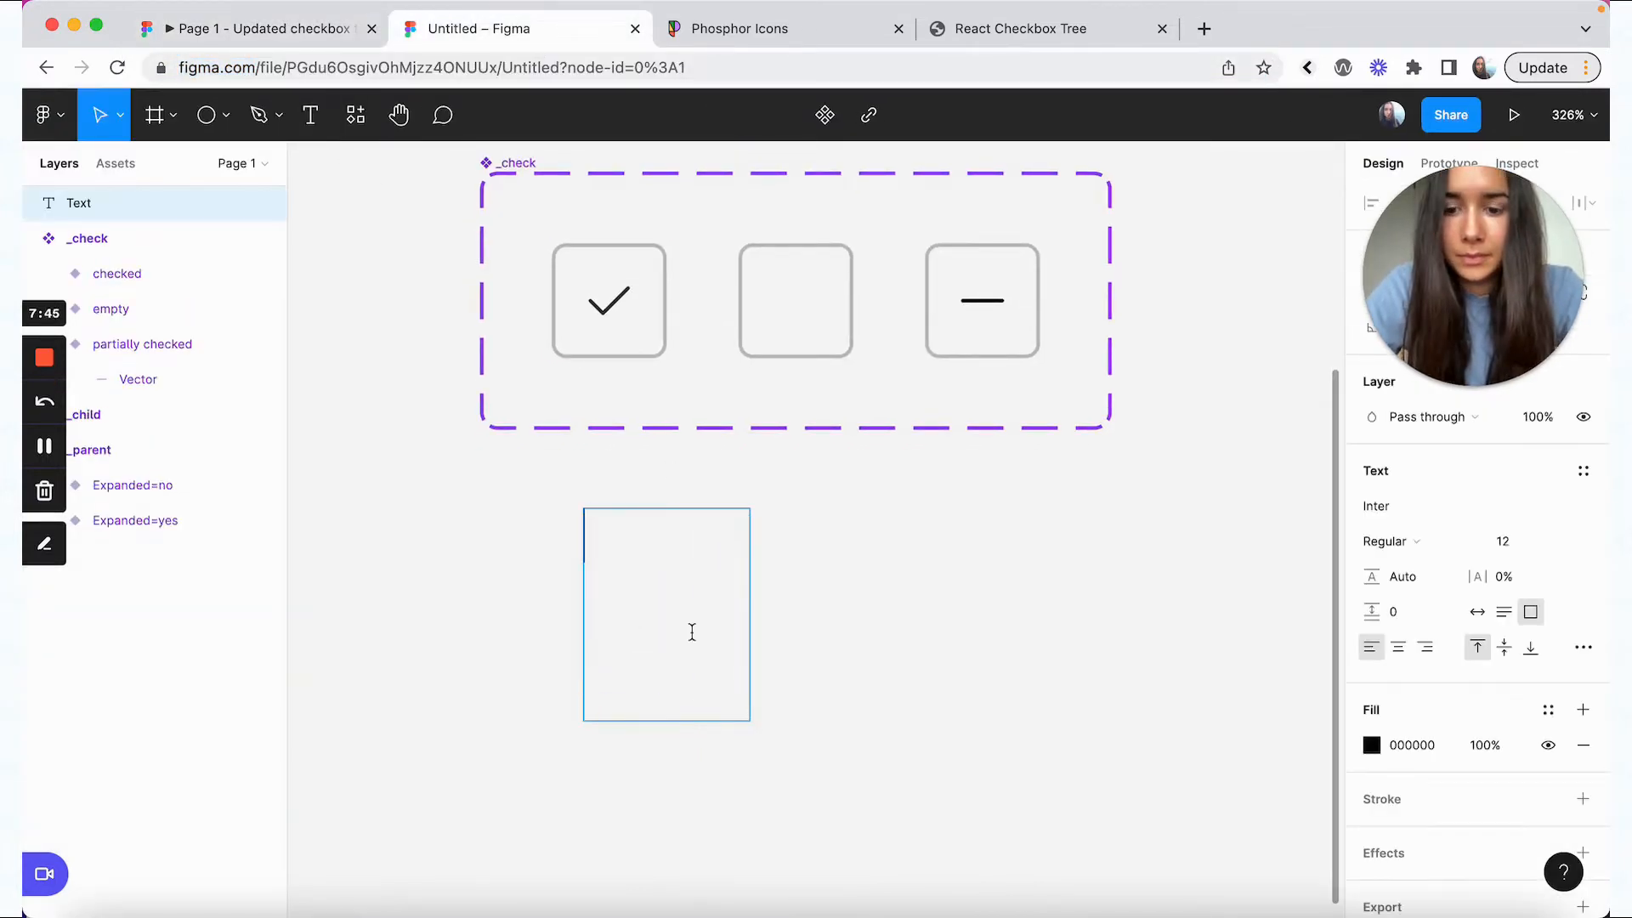
{"action": "key", "text": "ctrl+super+space"}
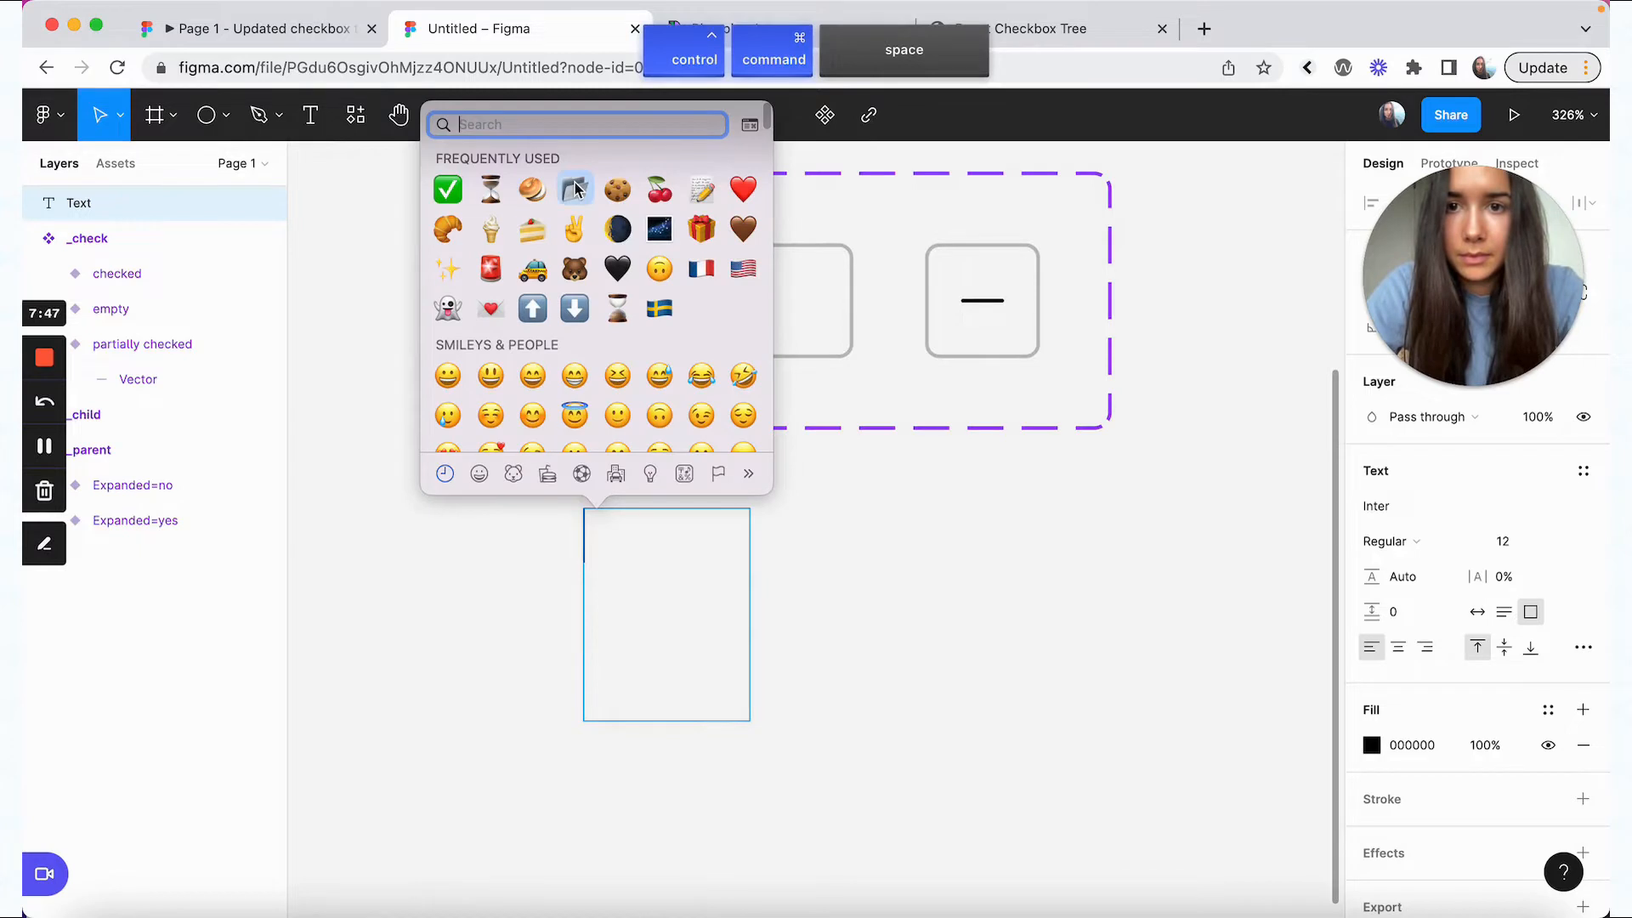
{"action": "left_click", "coordinate": [574, 189]}
{"action": "key", "text": "Escape"}
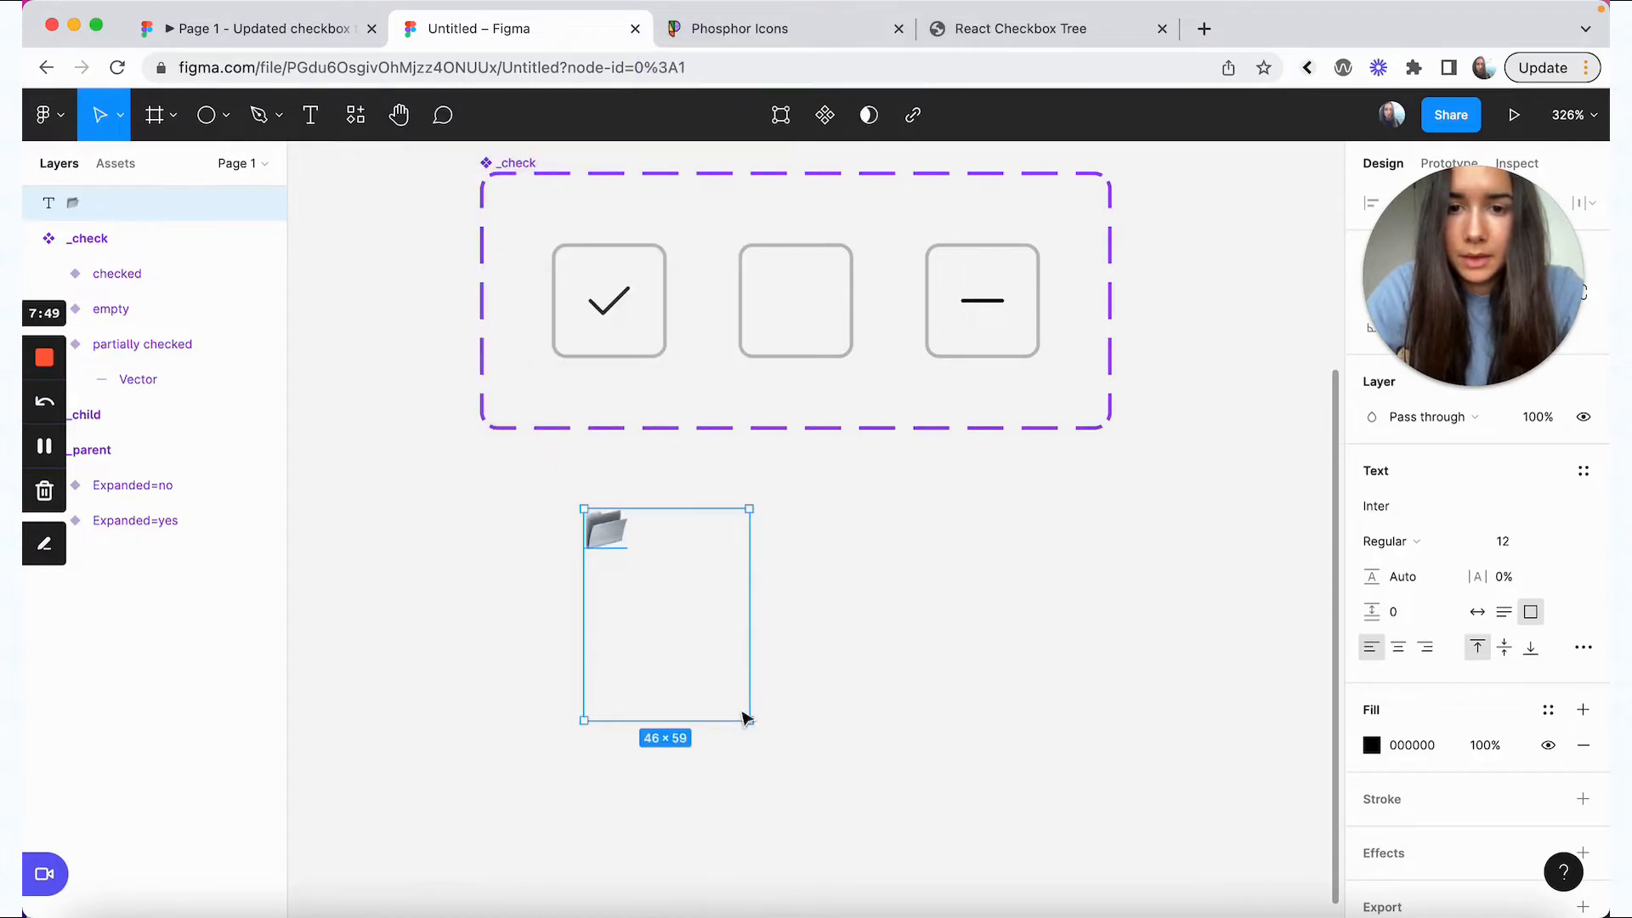
{"action": "left_click", "coordinate": [1478, 612]}
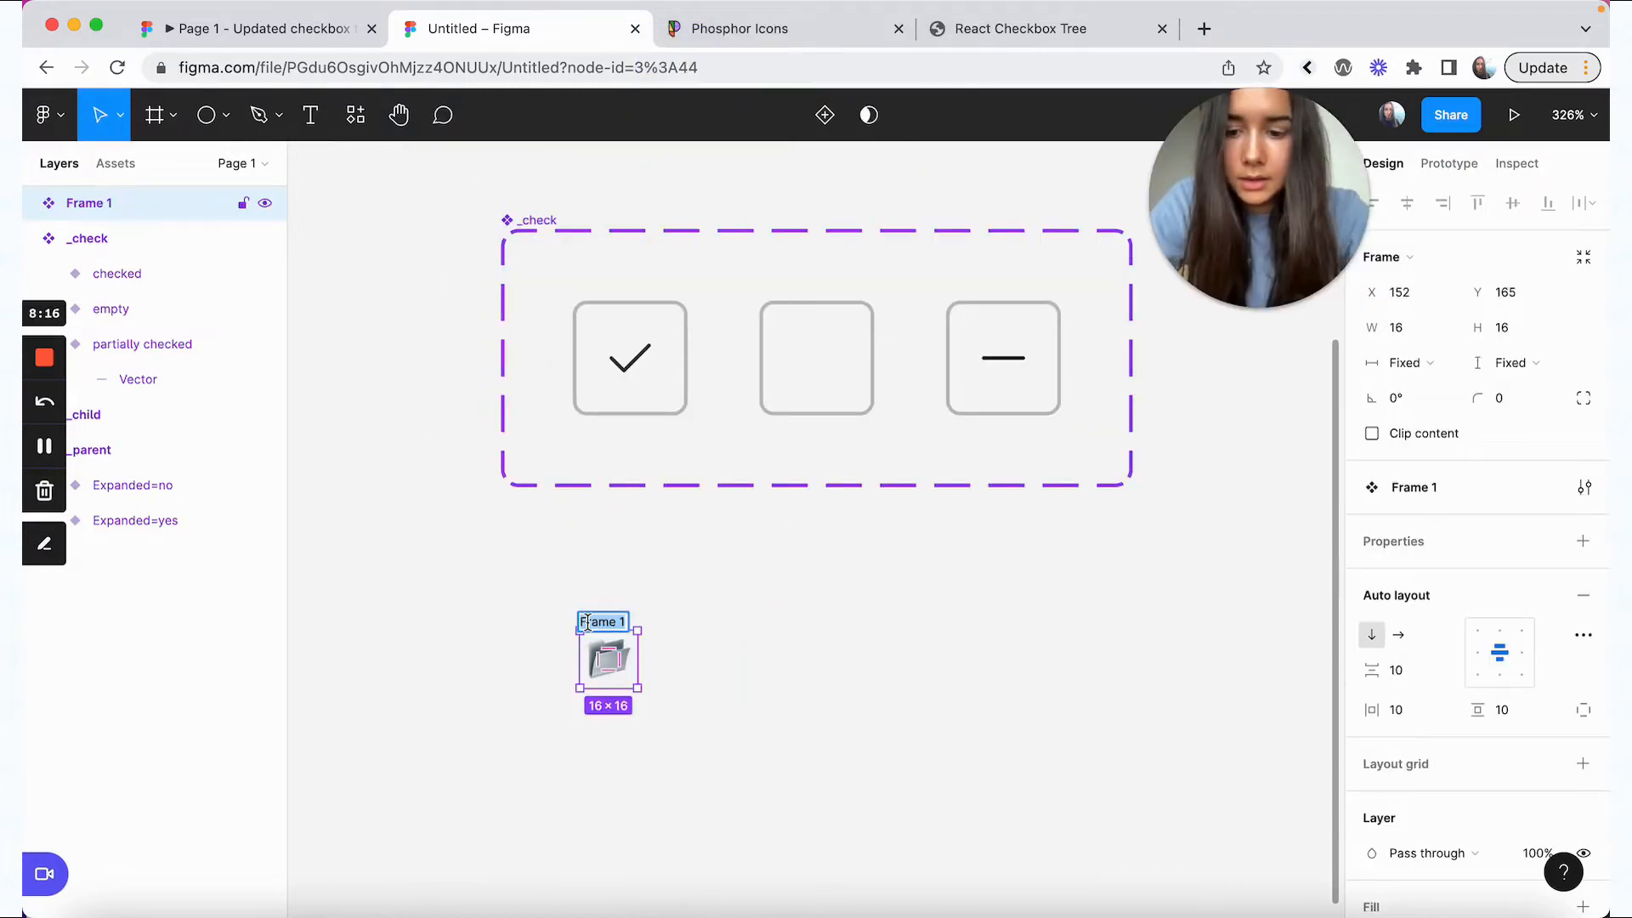
- Rename the folder emoji component to _icon and place it beside the _check set at about X 318, Y 53
{"action": "type", "text": "_icon"}
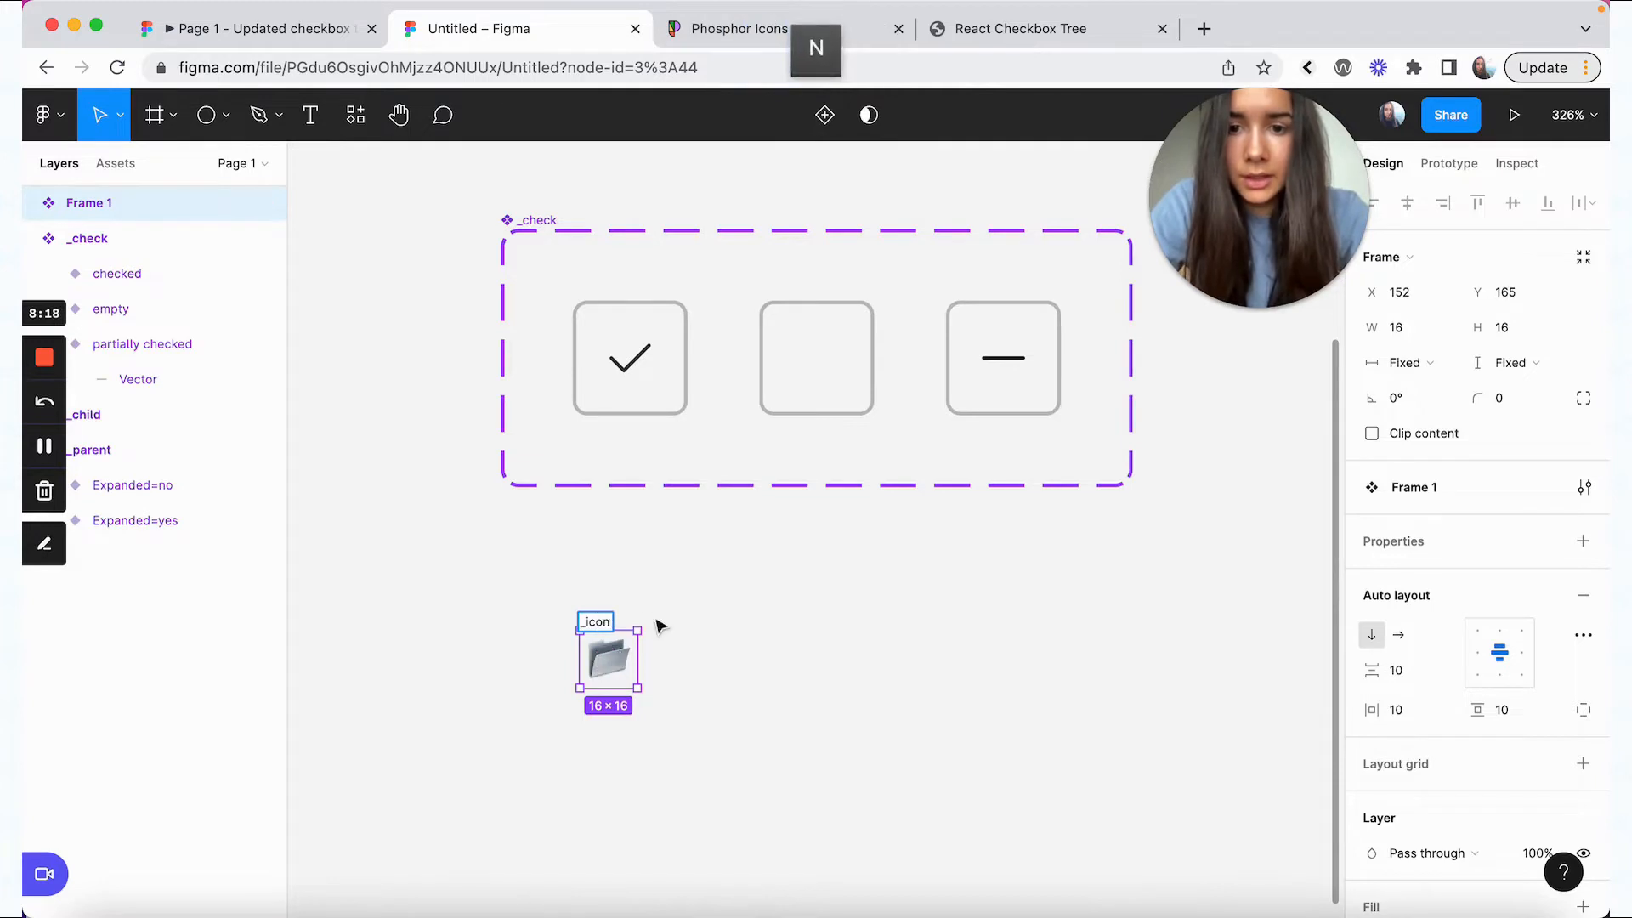
{"action": "left_click", "coordinate": [659, 624]}
{"action": "left_click_drag", "start_coordinate": [599, 621], "coordinate": [1179, 399]}
{"action": "scroll", "coordinate": [1179, 401], "scroll_direction": "up", "scroll_amount": 2}
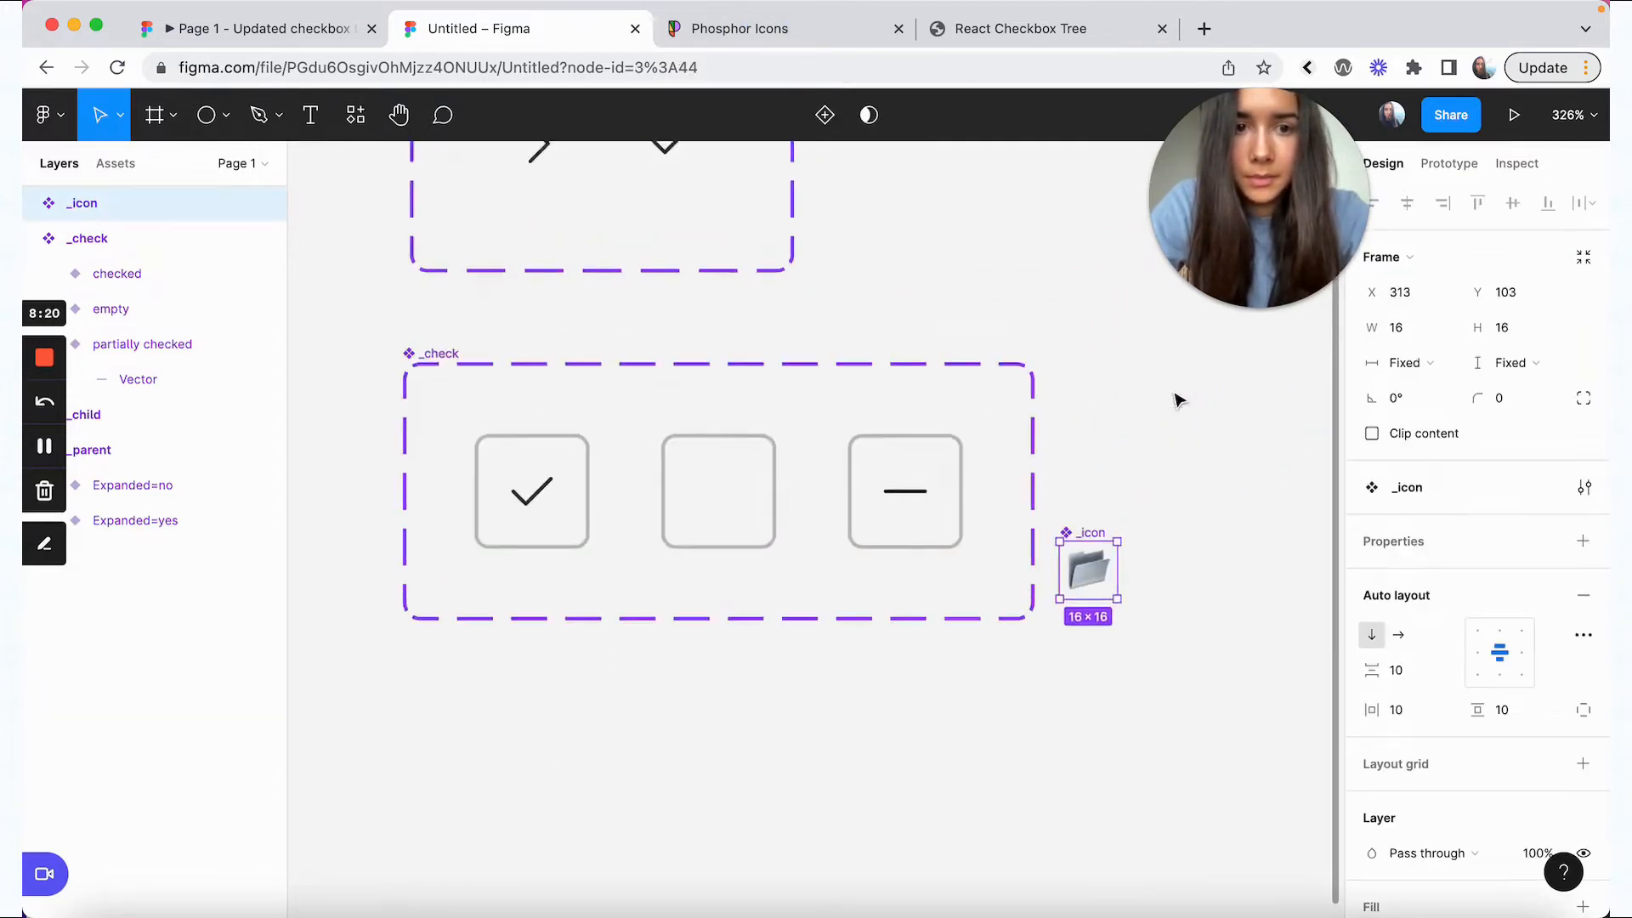
{"action": "scroll", "coordinate": [1179, 399], "scroll_direction": "up", "scroll_amount": 2}
{"action": "scroll", "coordinate": [1179, 399], "scroll_direction": "right", "scroll_amount": 2}
{"action": "left_click_drag", "start_coordinate": [1039, 586], "coordinate": [1054, 405]}
{"action": "scroll", "coordinate": [1053, 405], "scroll_direction": "up", "scroll_amount": 5}
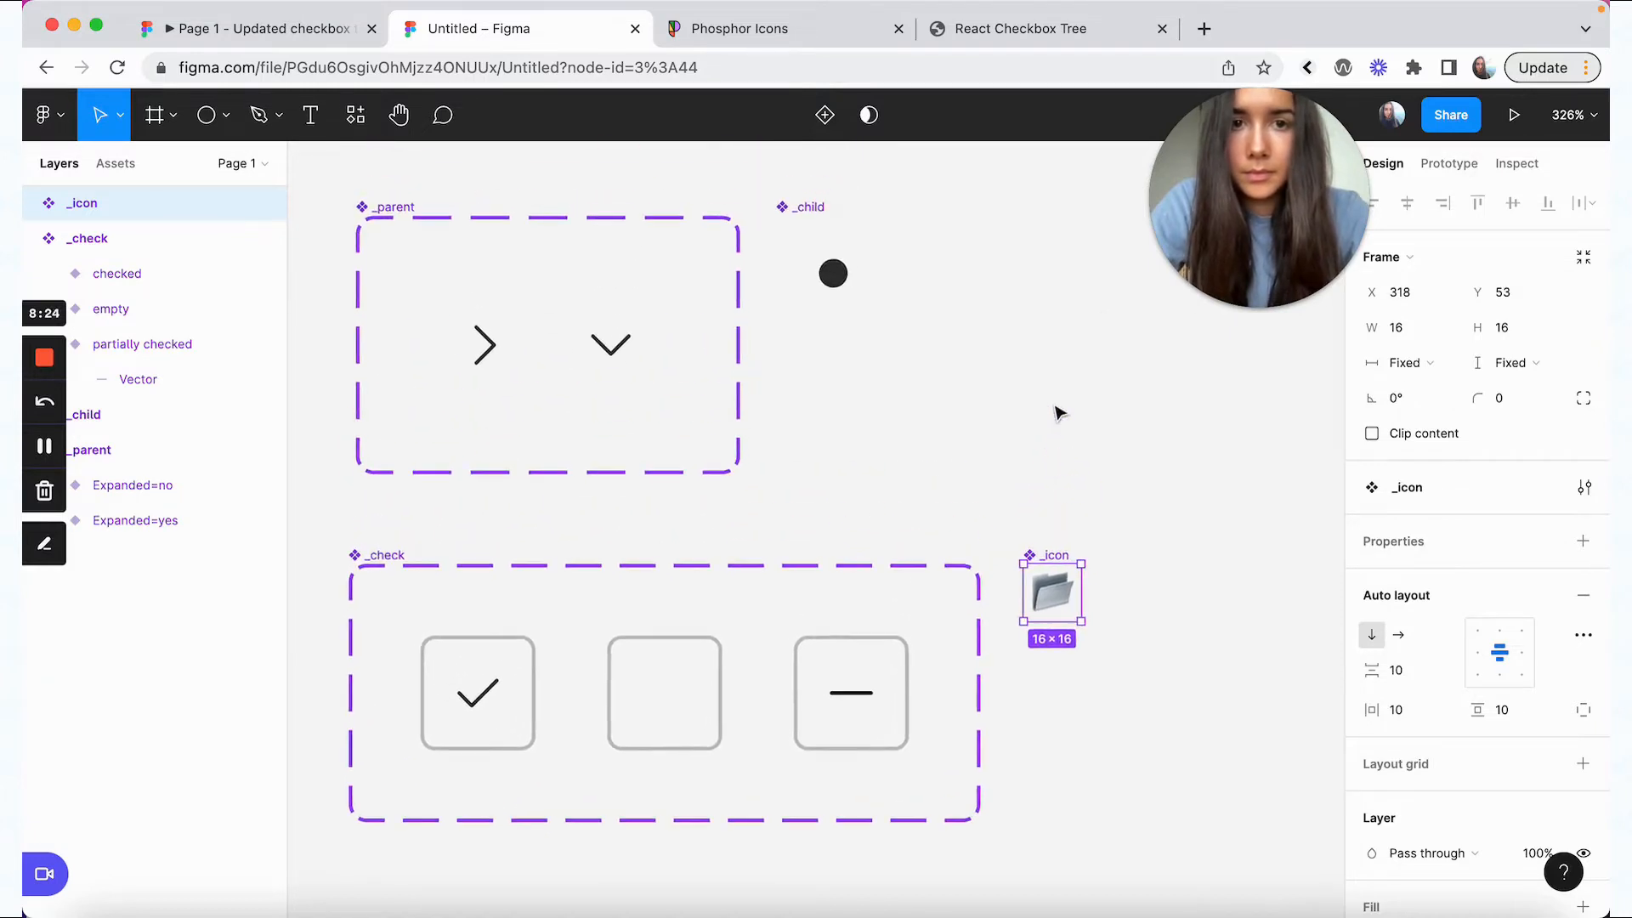
{"action": "left_click", "coordinate": [45, 446]}
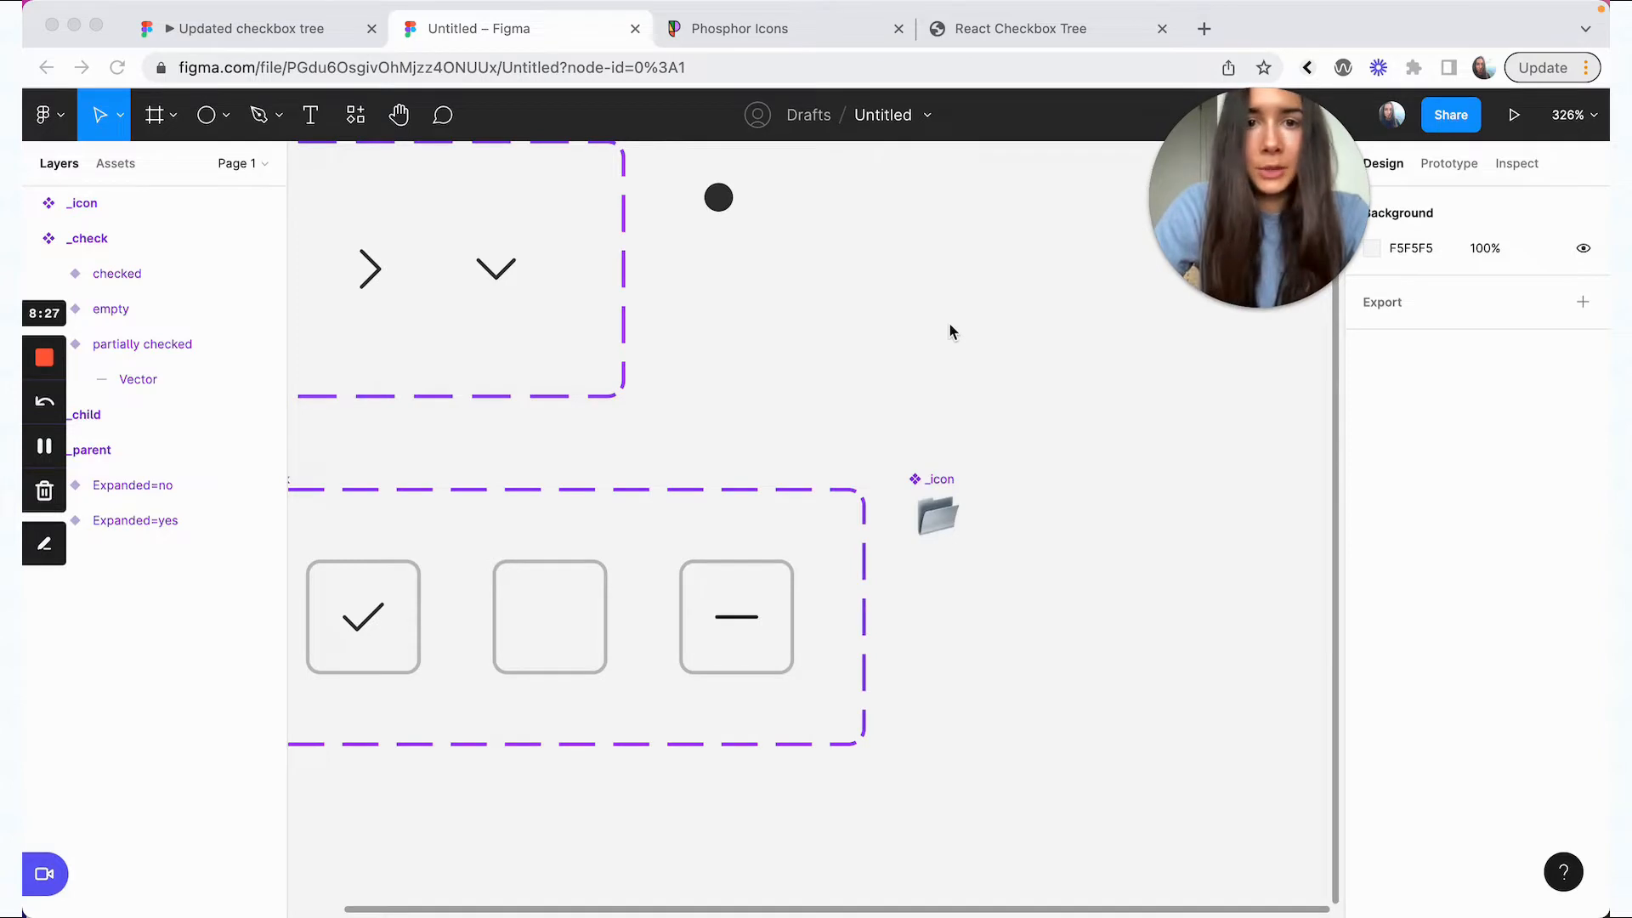
- Add a text layer reading "Text" near the _icon component at about X 351, Y 30
{"action": "scroll", "coordinate": [949, 325], "scroll_direction": "up", "scroll_amount": 2}
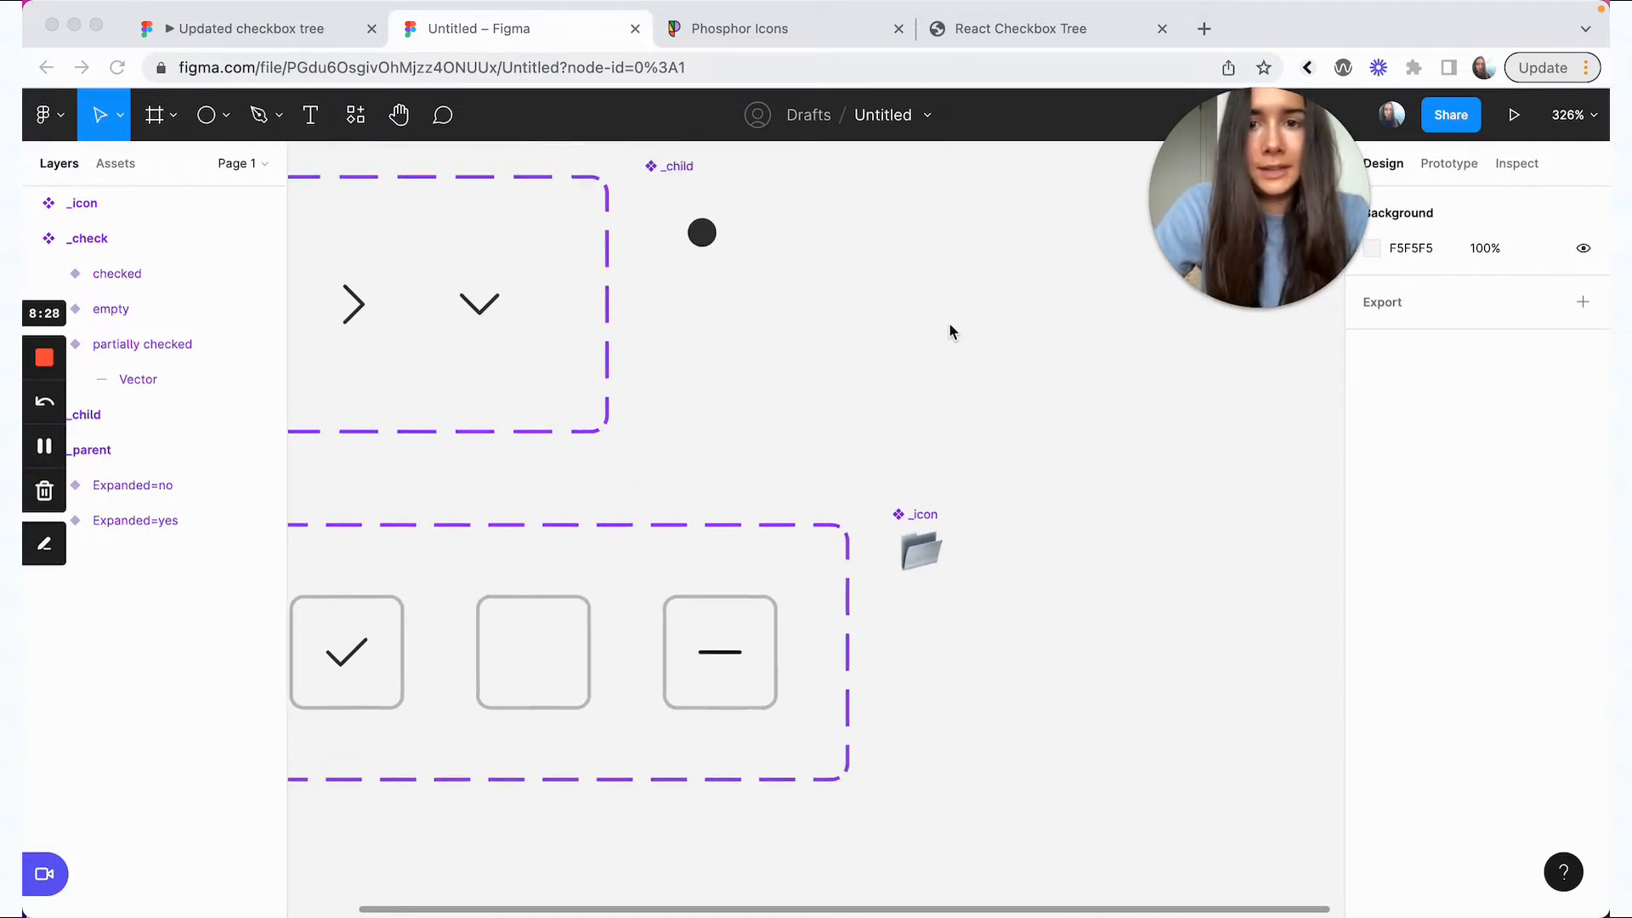
{"action": "left_click", "coordinate": [315, 116]}
{"action": "left_click", "coordinate": [1011, 445]}
{"action": "type", "text": "Text"}
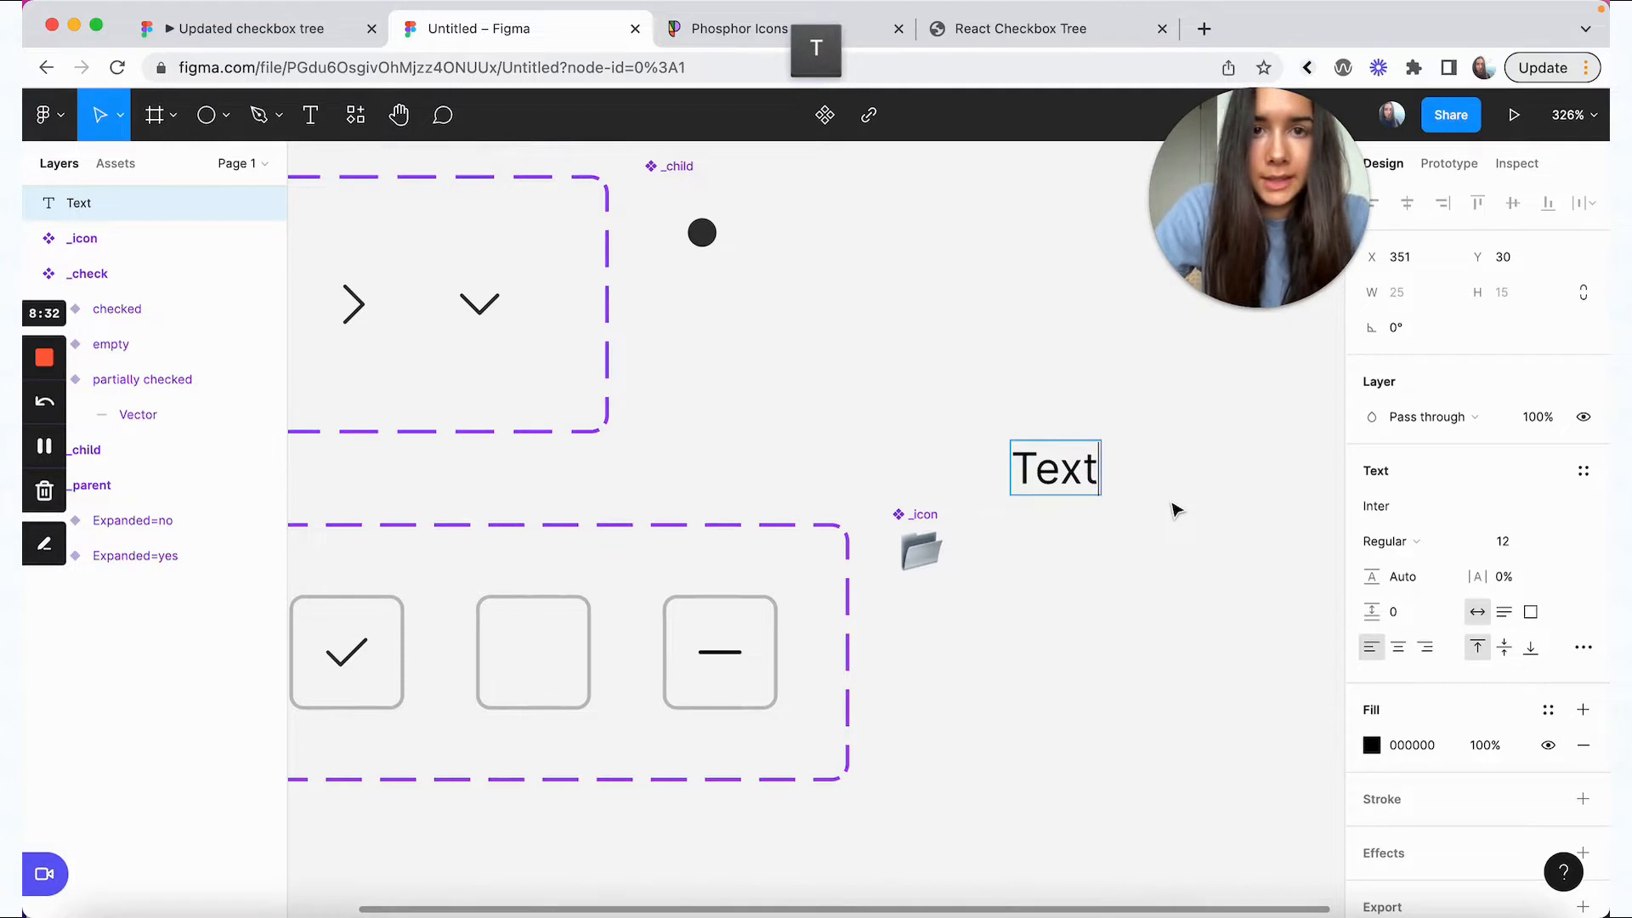
- Wrap the Text layer in an auto layout frame above the _icon component with horizontal and vertical padding of 0
{"action": "key", "text": "Escape"}
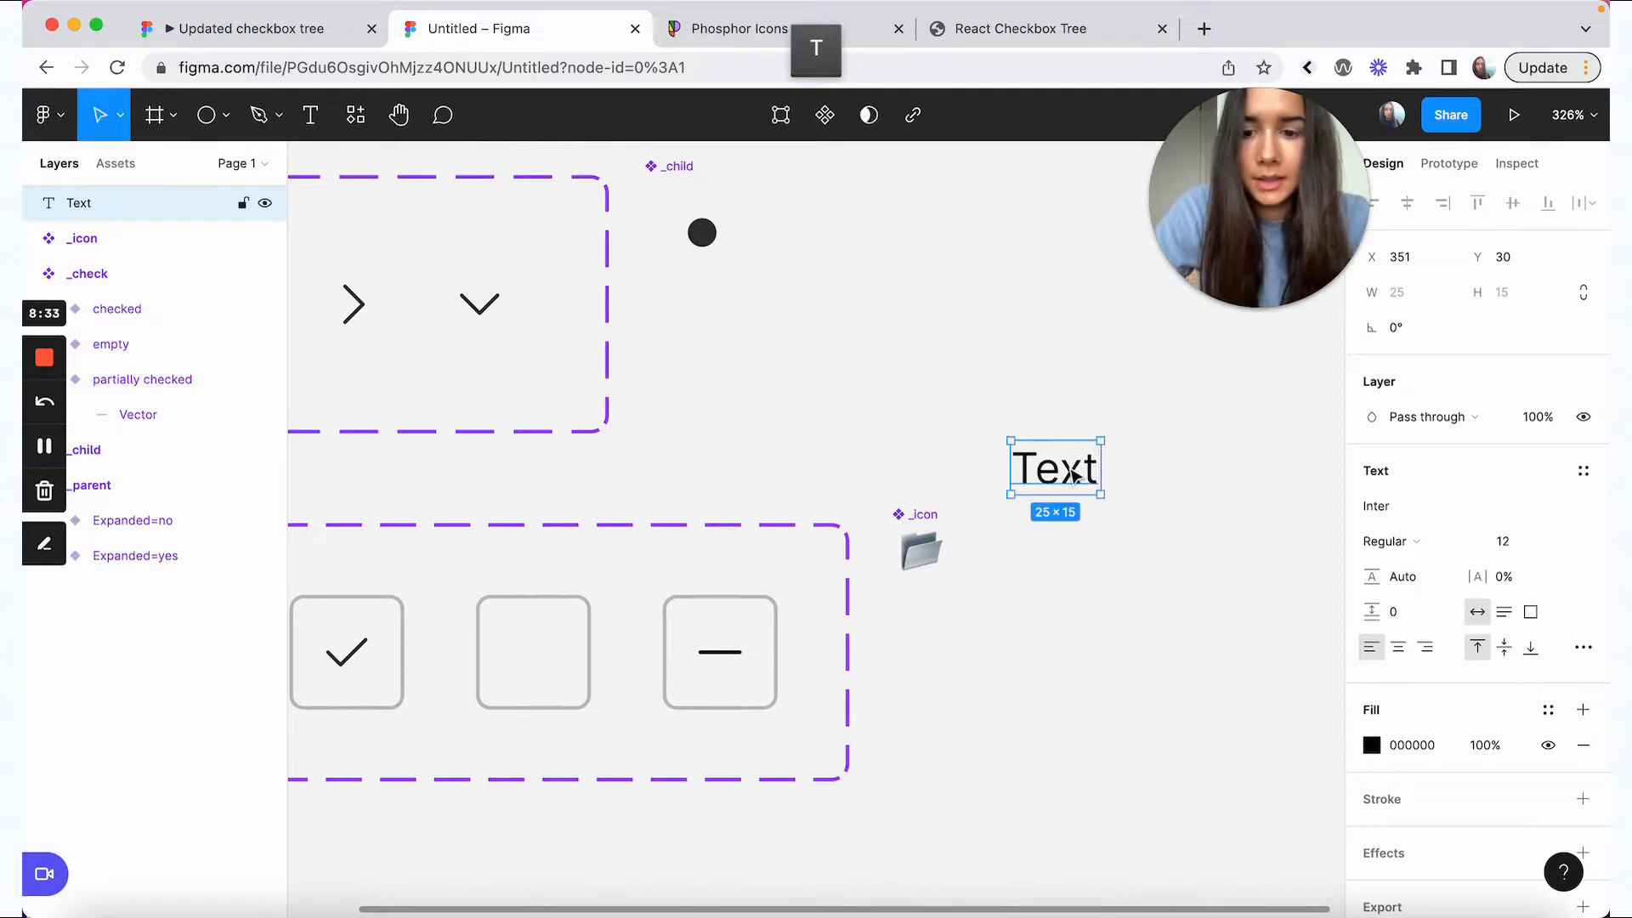
{"action": "left_click_drag", "start_coordinate": [1076, 476], "coordinate": [987, 384]}
{"action": "key", "text": "shift+a"}
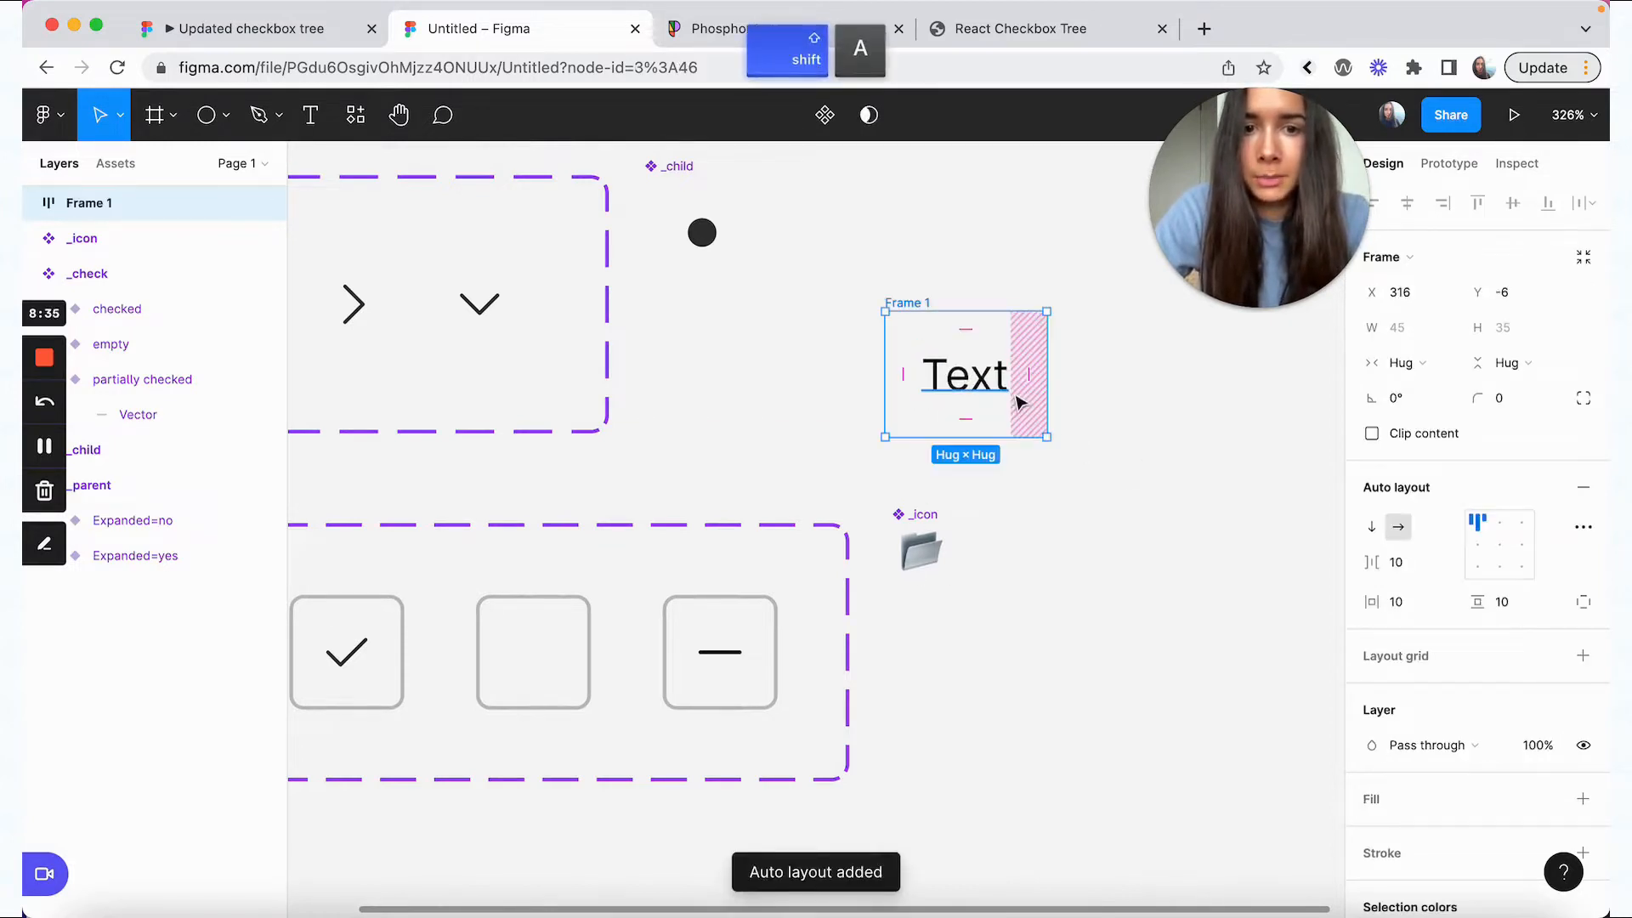
{"action": "left_click", "coordinate": [1411, 604]}
{"action": "type", "text": "0"}
{"action": "key", "text": "Return"}
{"action": "key", "text": "Tab"}
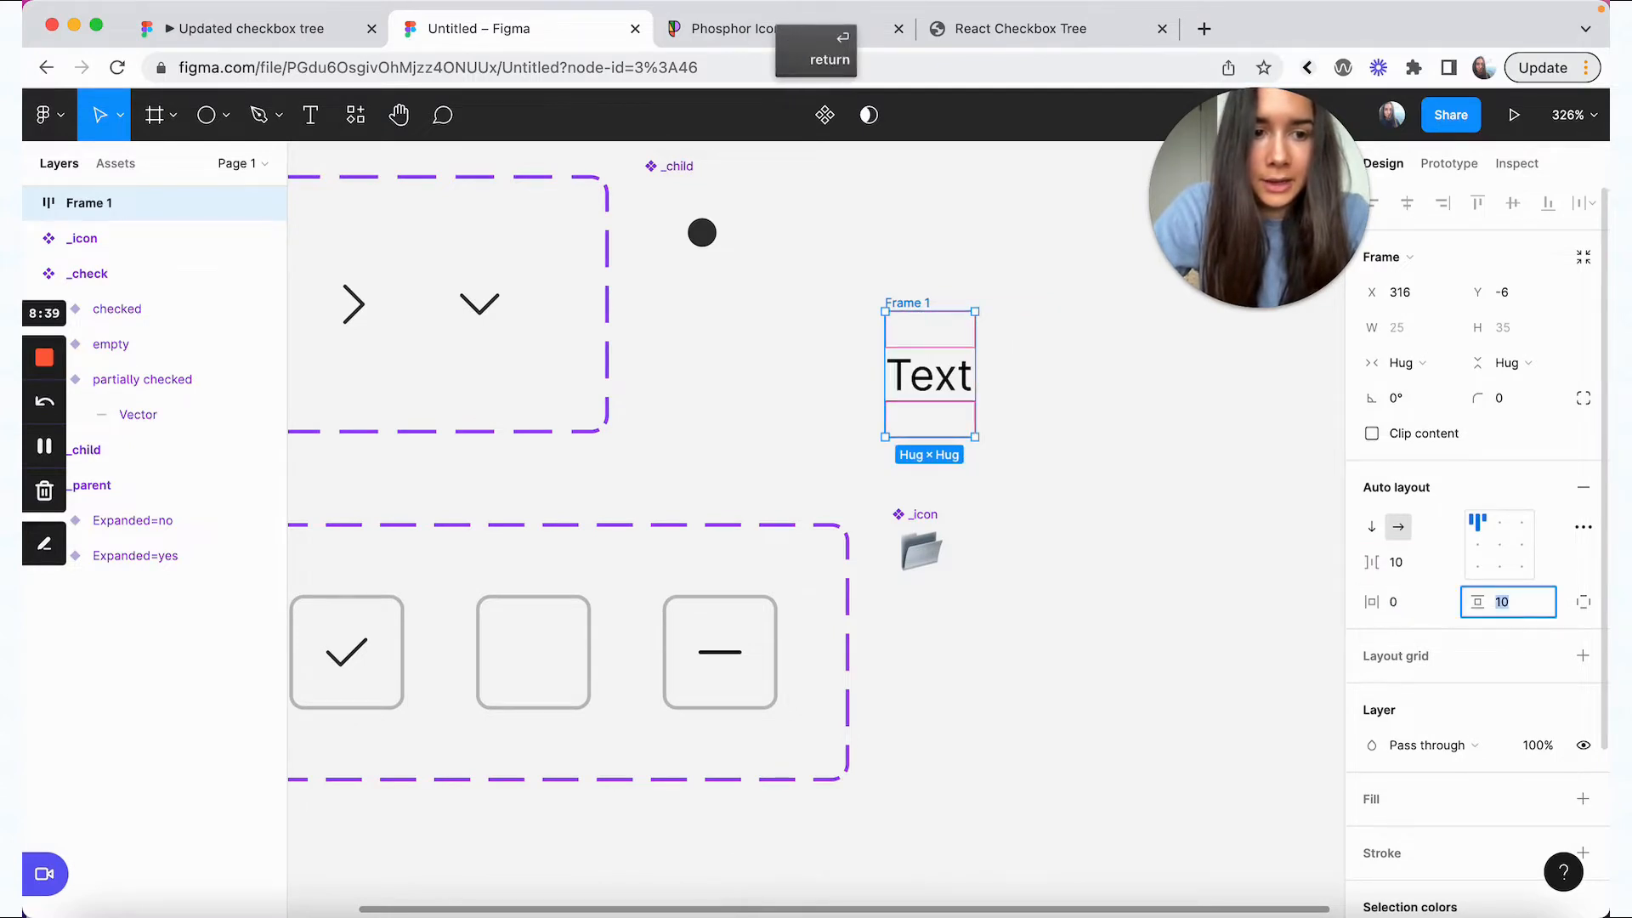
{"action": "type", "text": "0"}
{"action": "key", "text": "Return"}
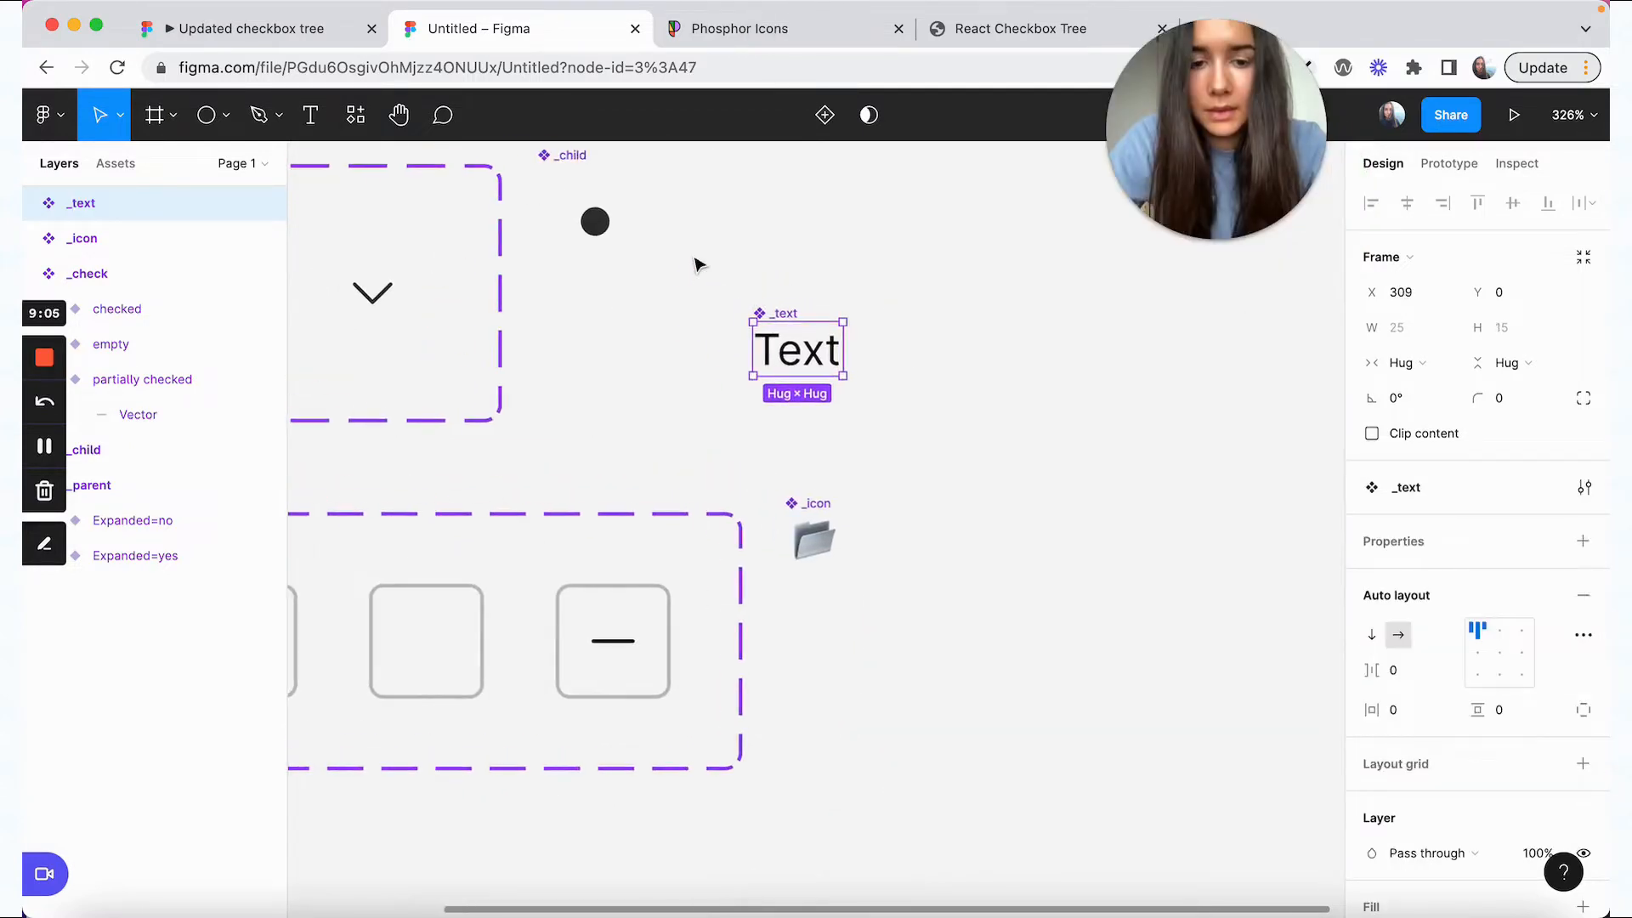
- Place the _text component beside the _child component at about X 293, Y -44
{"action": "key", "text": "super+minus"}
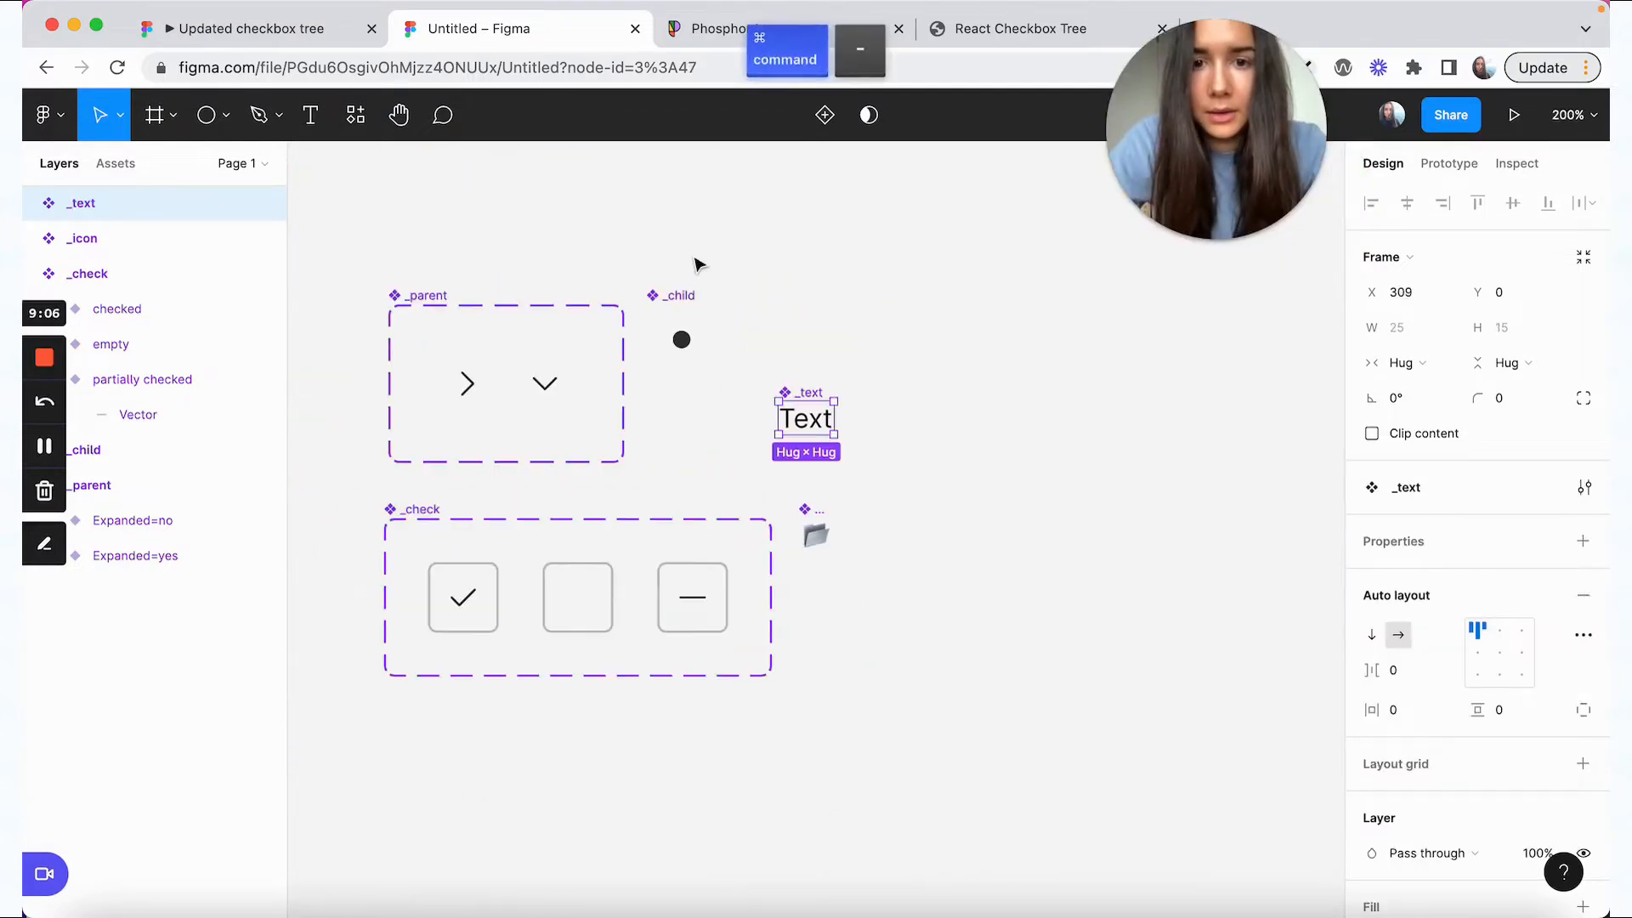
{"action": "left_click_drag", "start_coordinate": [810, 401], "coordinate": [771, 304]}
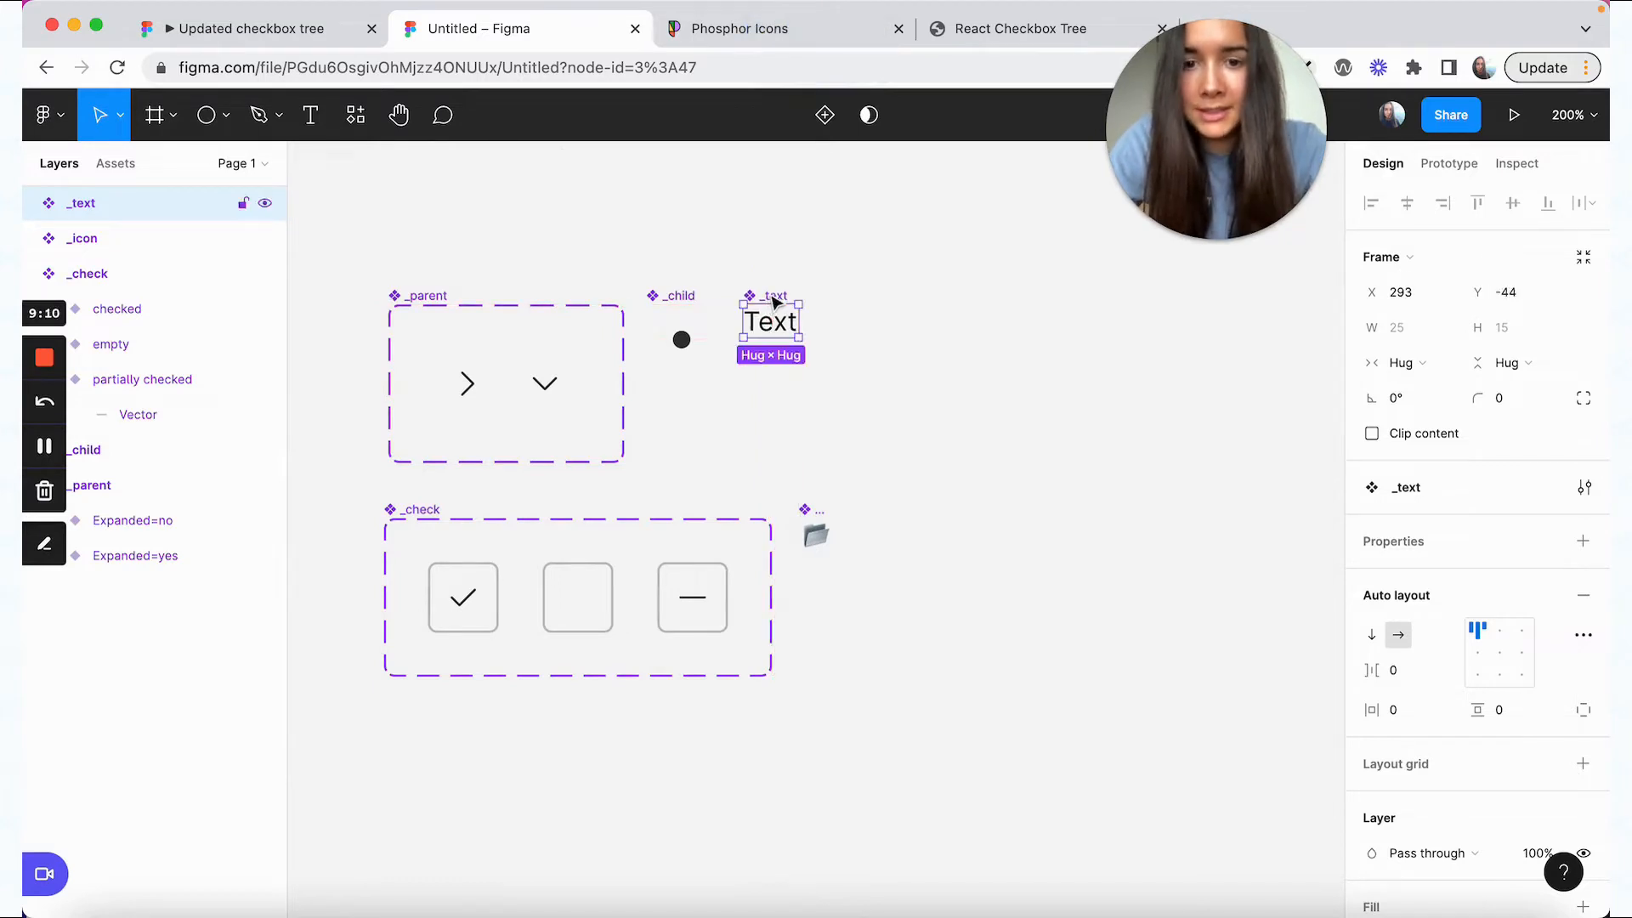
{"action": "left_click", "coordinate": [892, 433]}
- Place an instance of _parent at about X 250, Y 173 and one of _check at about X 276, Y 185, below the _check set
{"action": "scroll", "coordinate": [892, 435], "scroll_direction": "down", "scroll_amount": 1}
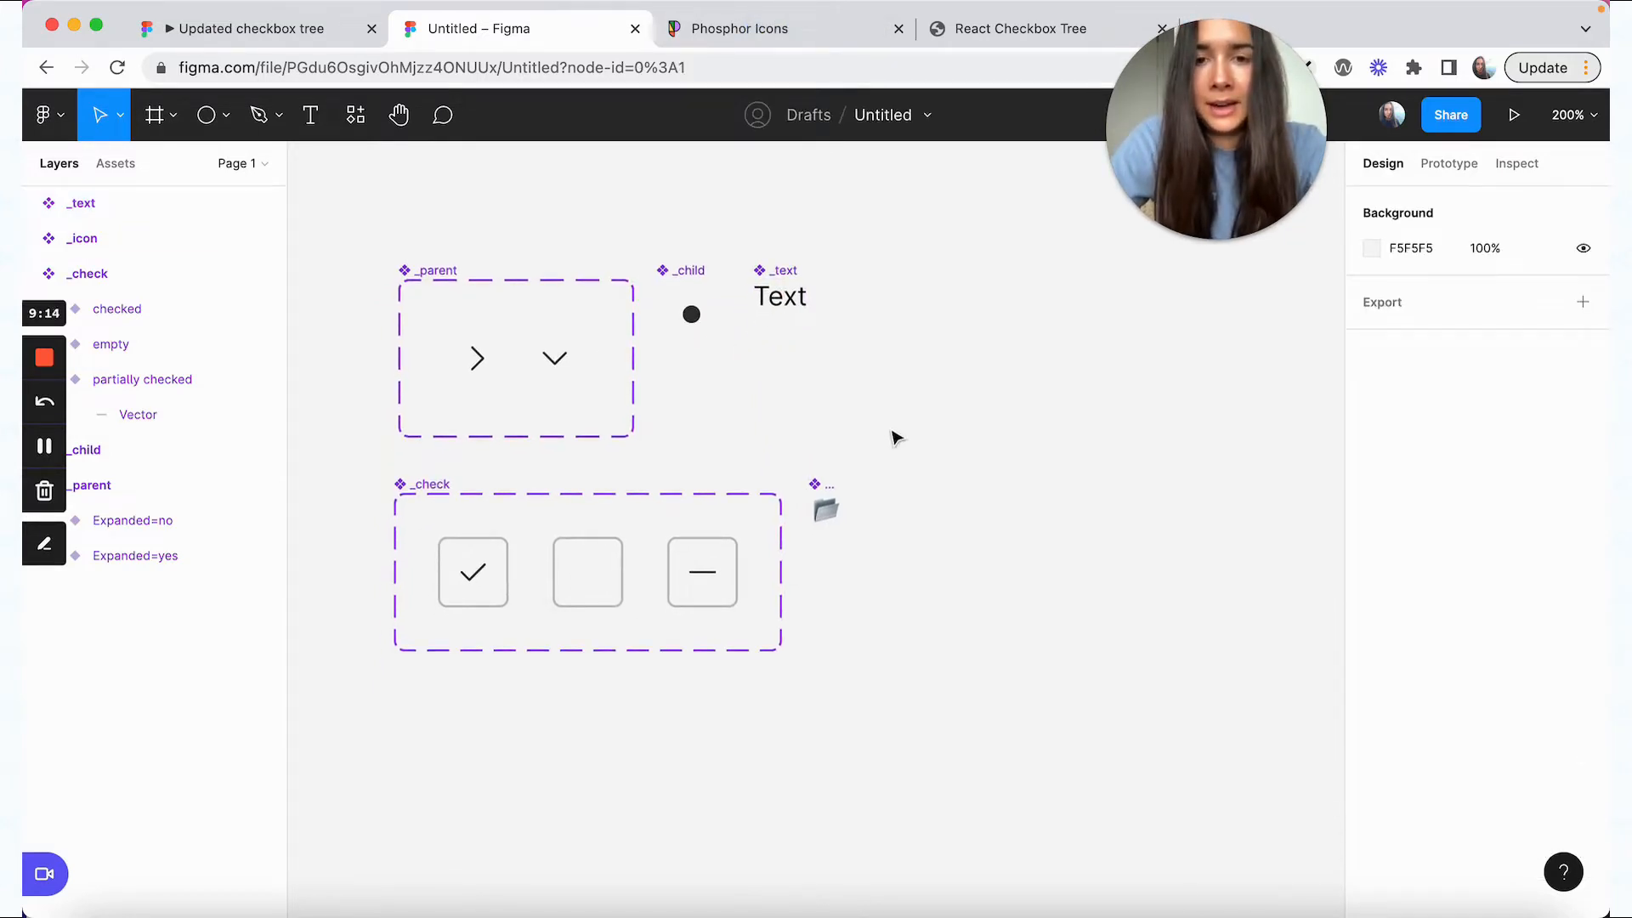
{"action": "scroll", "coordinate": [895, 437], "scroll_direction": "down", "scroll_amount": 2}
{"action": "scroll", "coordinate": [895, 437], "scroll_direction": "left", "scroll_amount": 2}
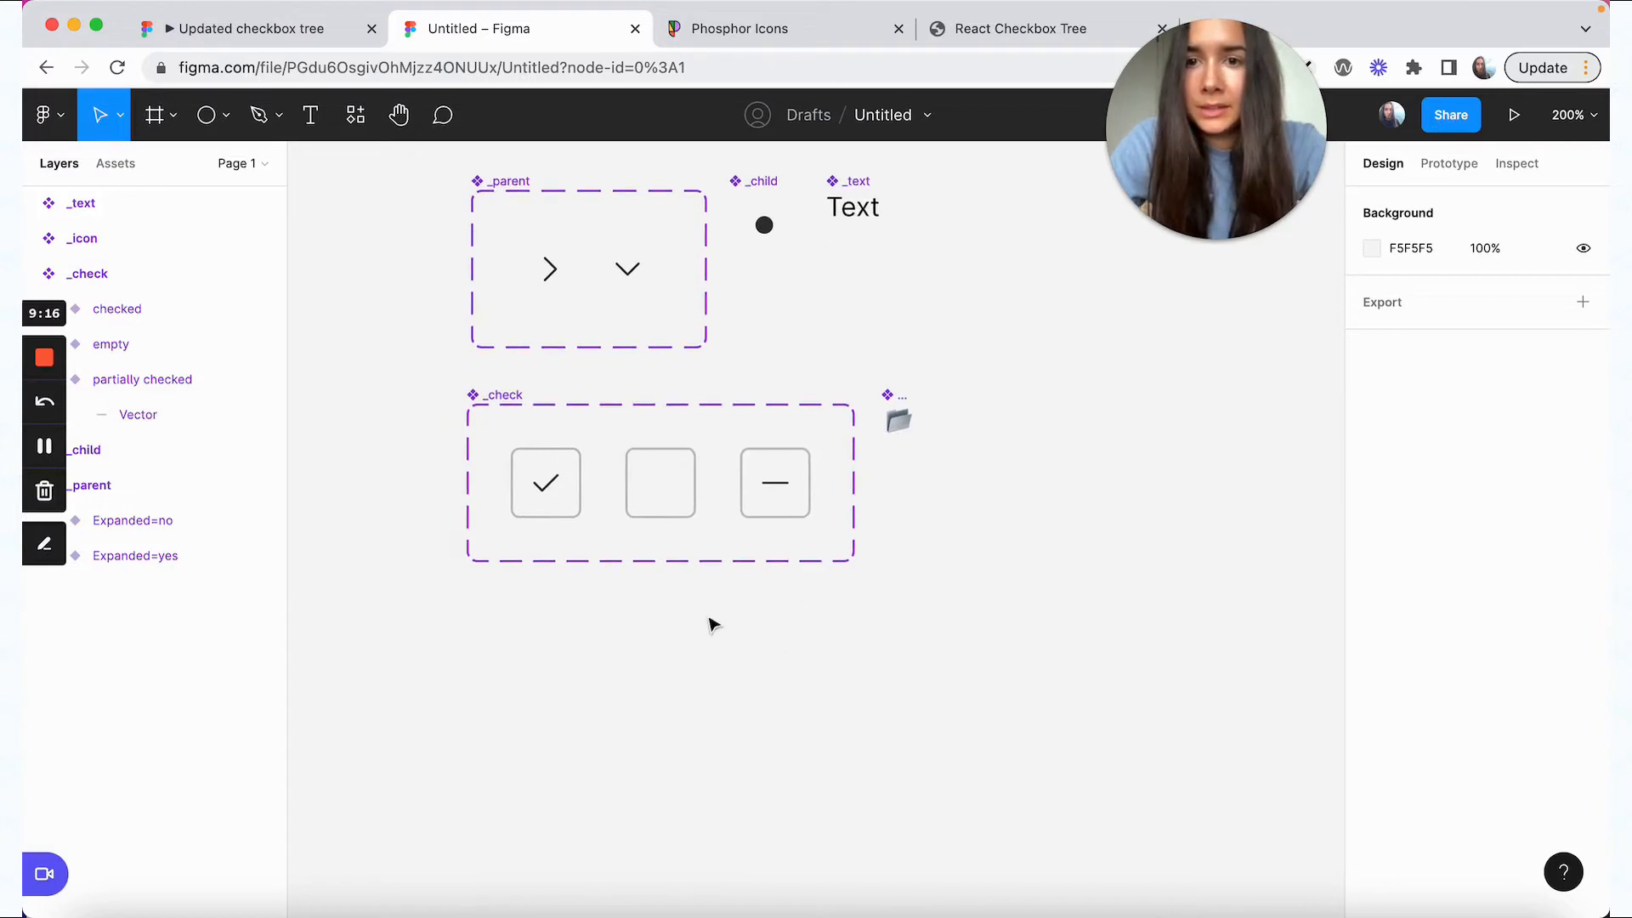
{"action": "left_click", "coordinate": [136, 163]}
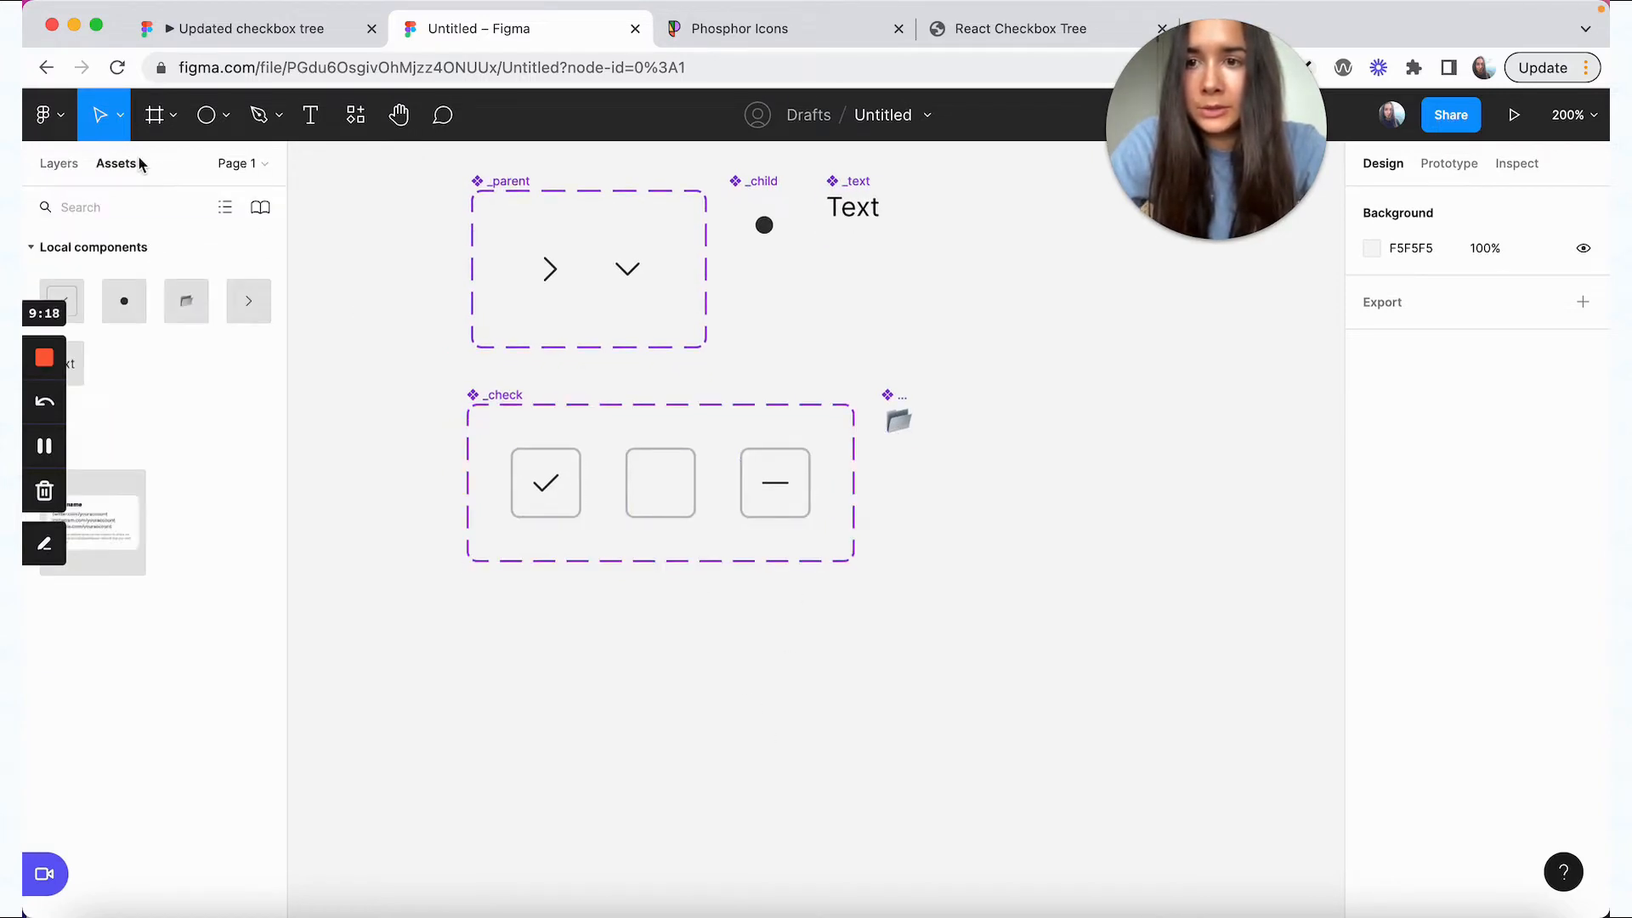
{"action": "type", "text": "parent"}
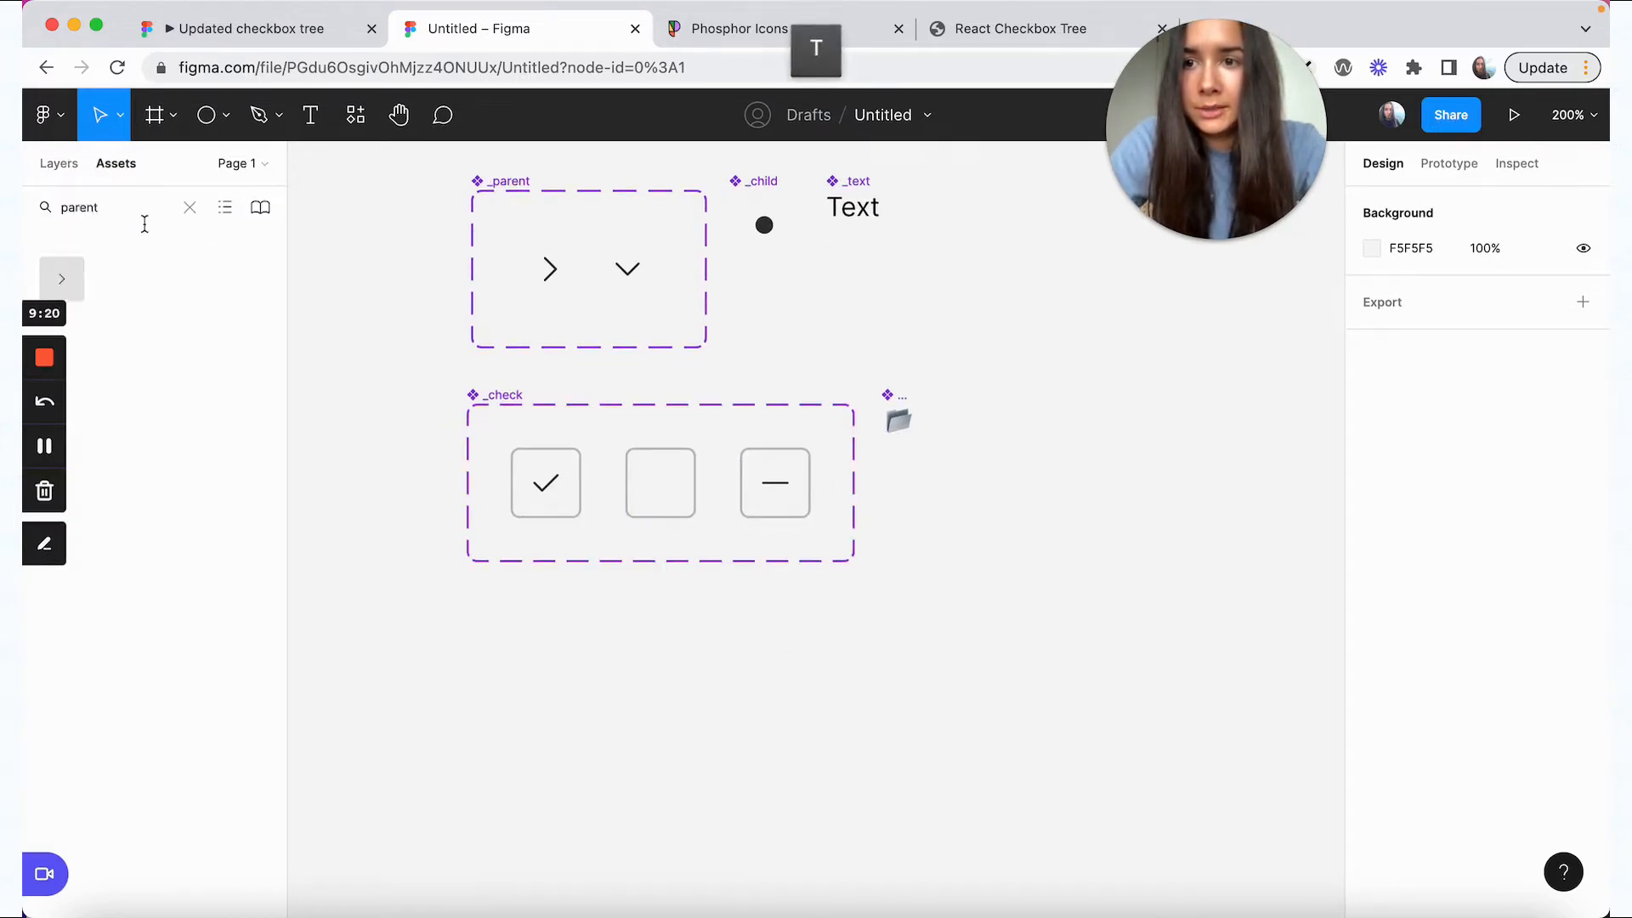
{"action": "left_click_drag", "start_coordinate": [63, 278], "coordinate": [783, 695]}
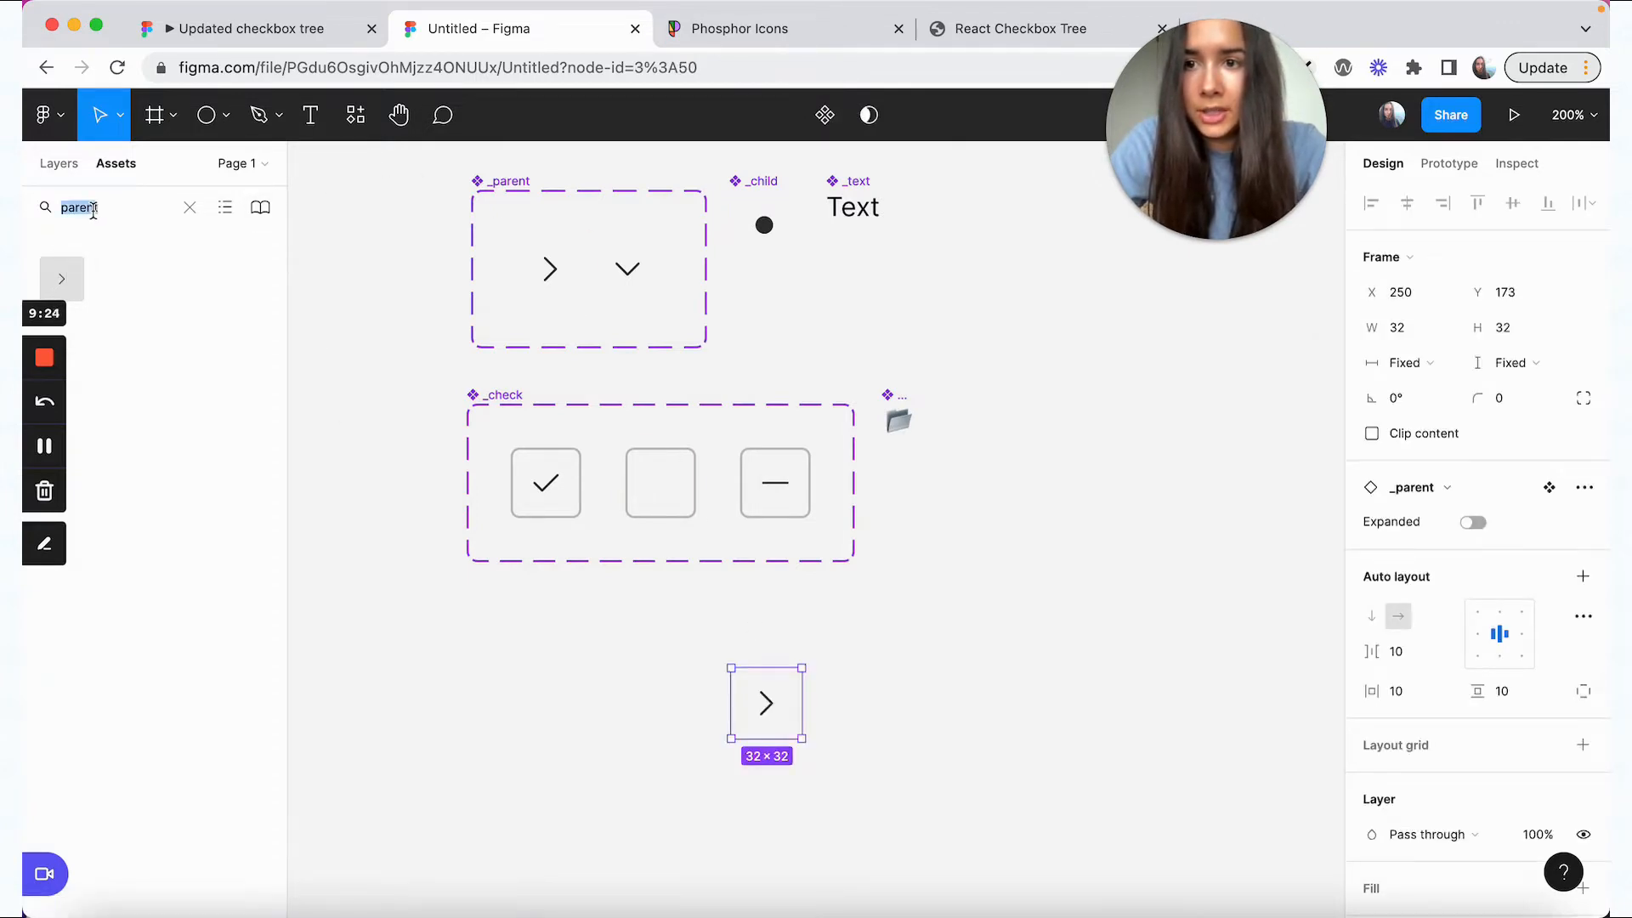
{"action": "type", "text": "check"}
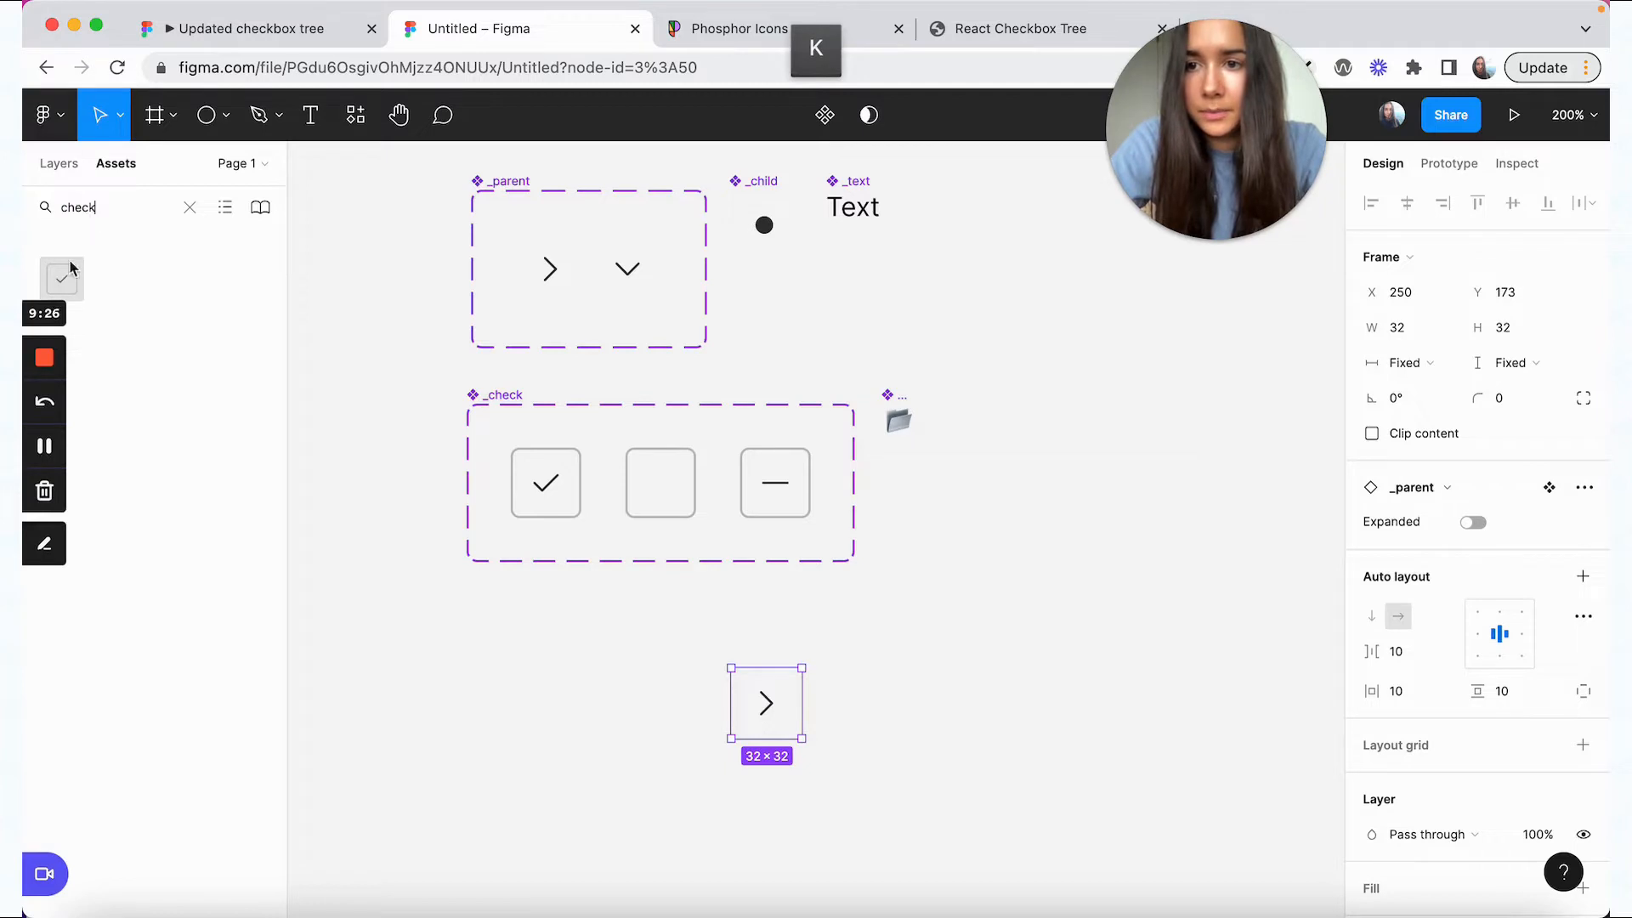
{"action": "left_click_drag", "start_coordinate": [71, 268], "coordinate": [837, 719]}
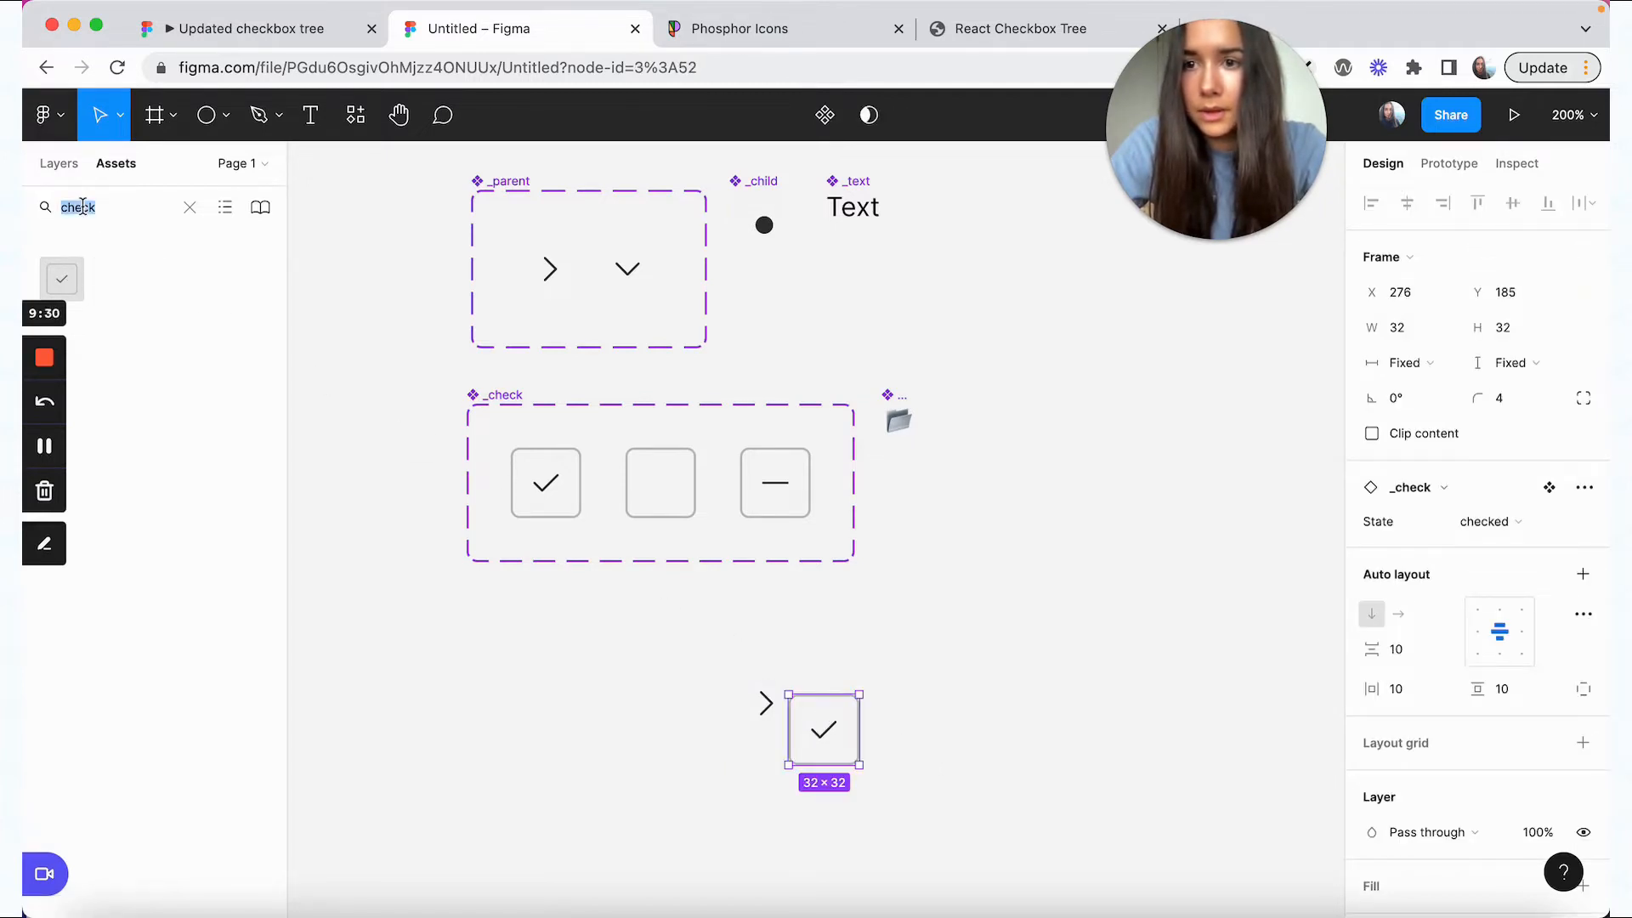
- Add an _icon instance at about X 323, Y 199 beside the checkbox instance and a _text instance after it
{"action": "type", "text": "icon"}
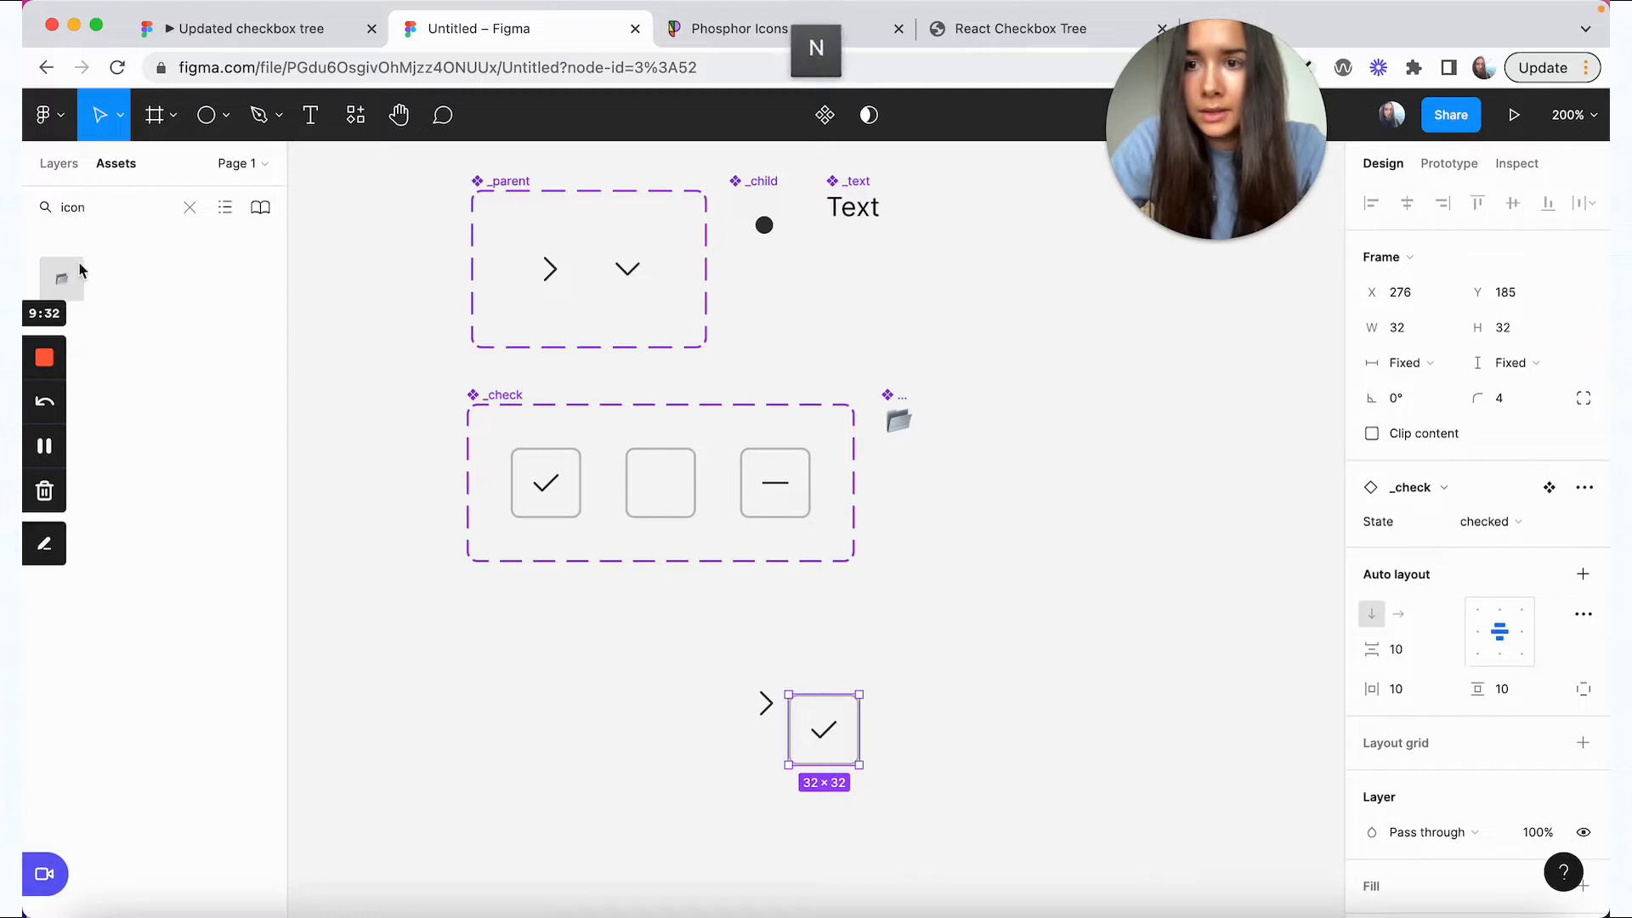
{"action": "left_click_drag", "start_coordinate": [68, 276], "coordinate": [909, 738]}
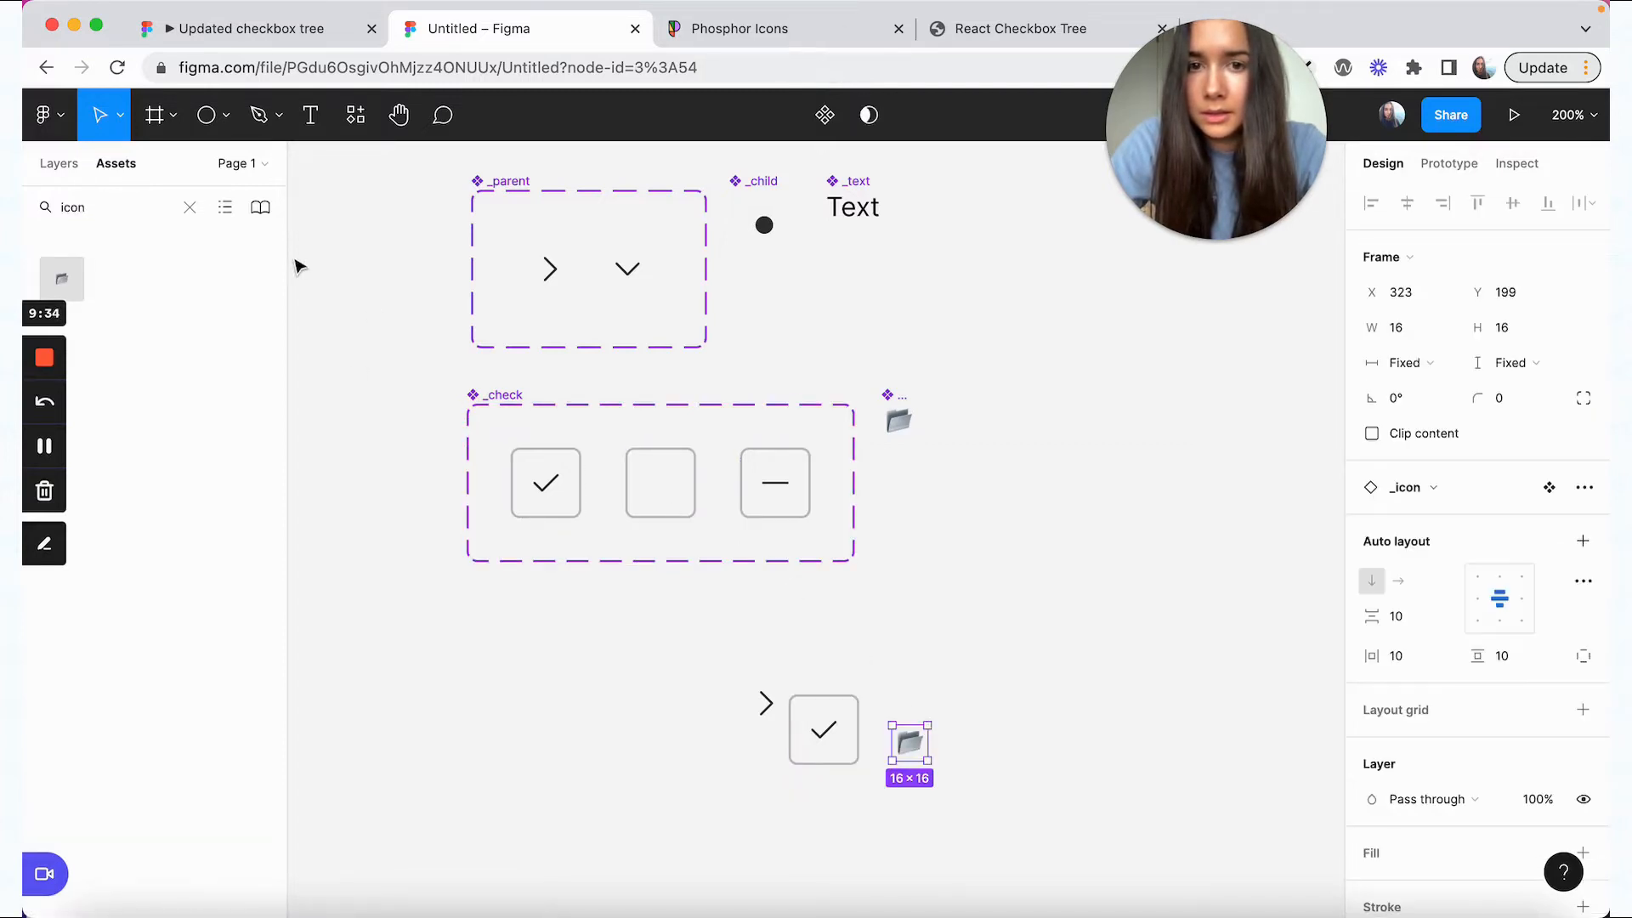
{"action": "type", "text": "text"}
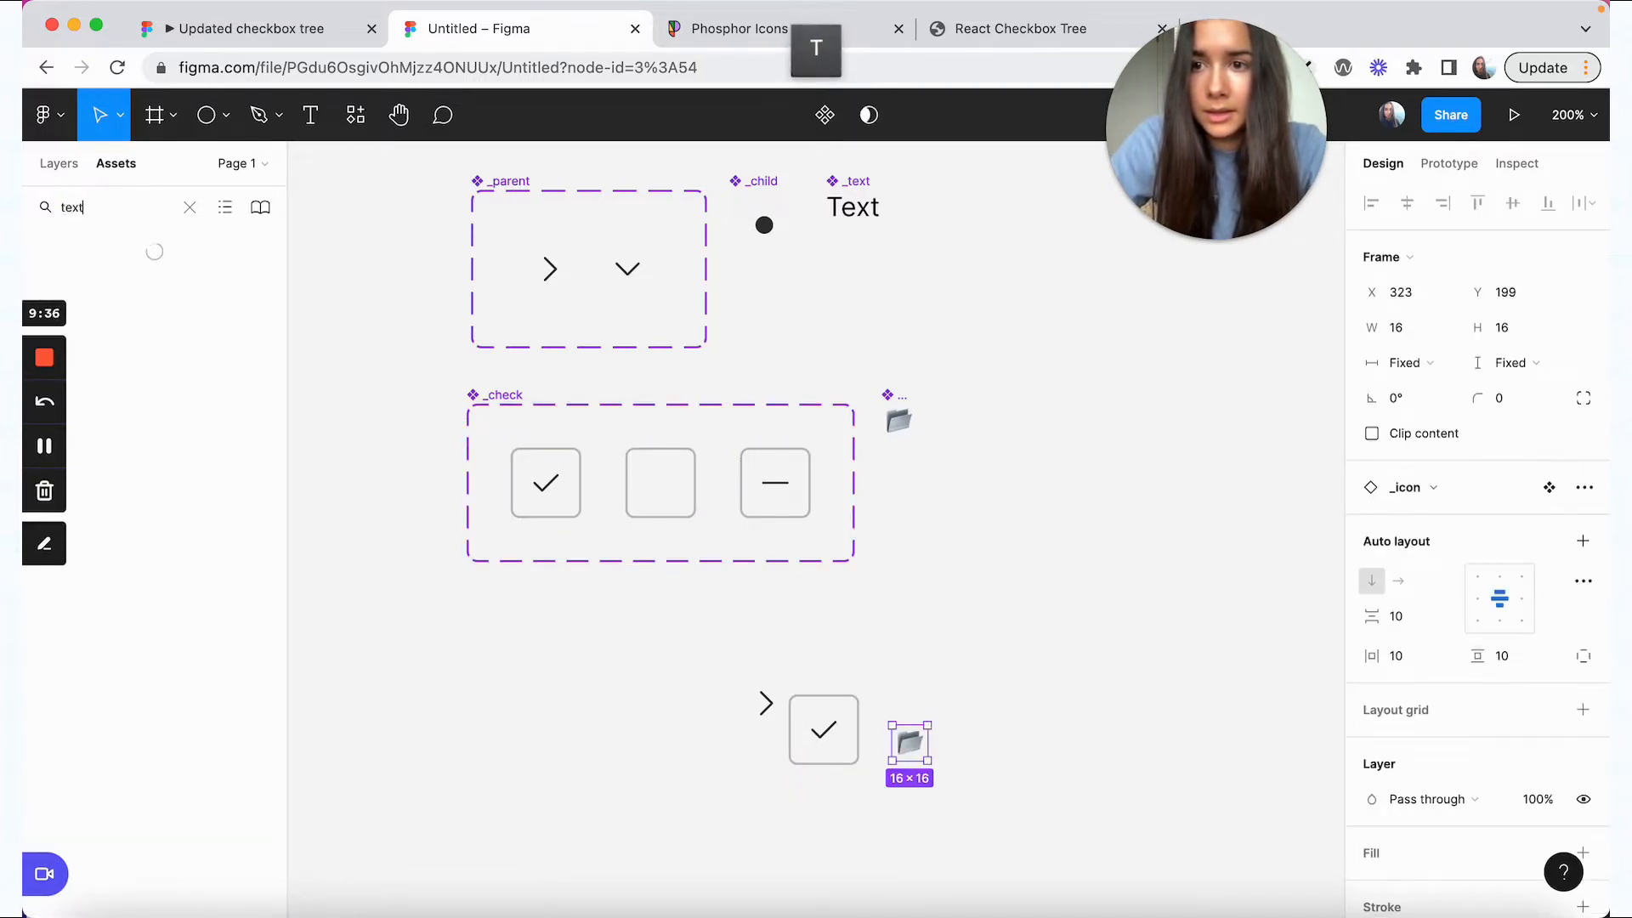
{"action": "left_click_drag", "start_coordinate": [61, 279], "coordinate": [1003, 731]}
- Combine the four instances in a horizontal auto layout, aligned left and vertically centered, with a spacing of 4
{"action": "left_click_drag", "start_coordinate": [1049, 790], "coordinate": [703, 660]}
{"action": "key", "text": "shift+a"}
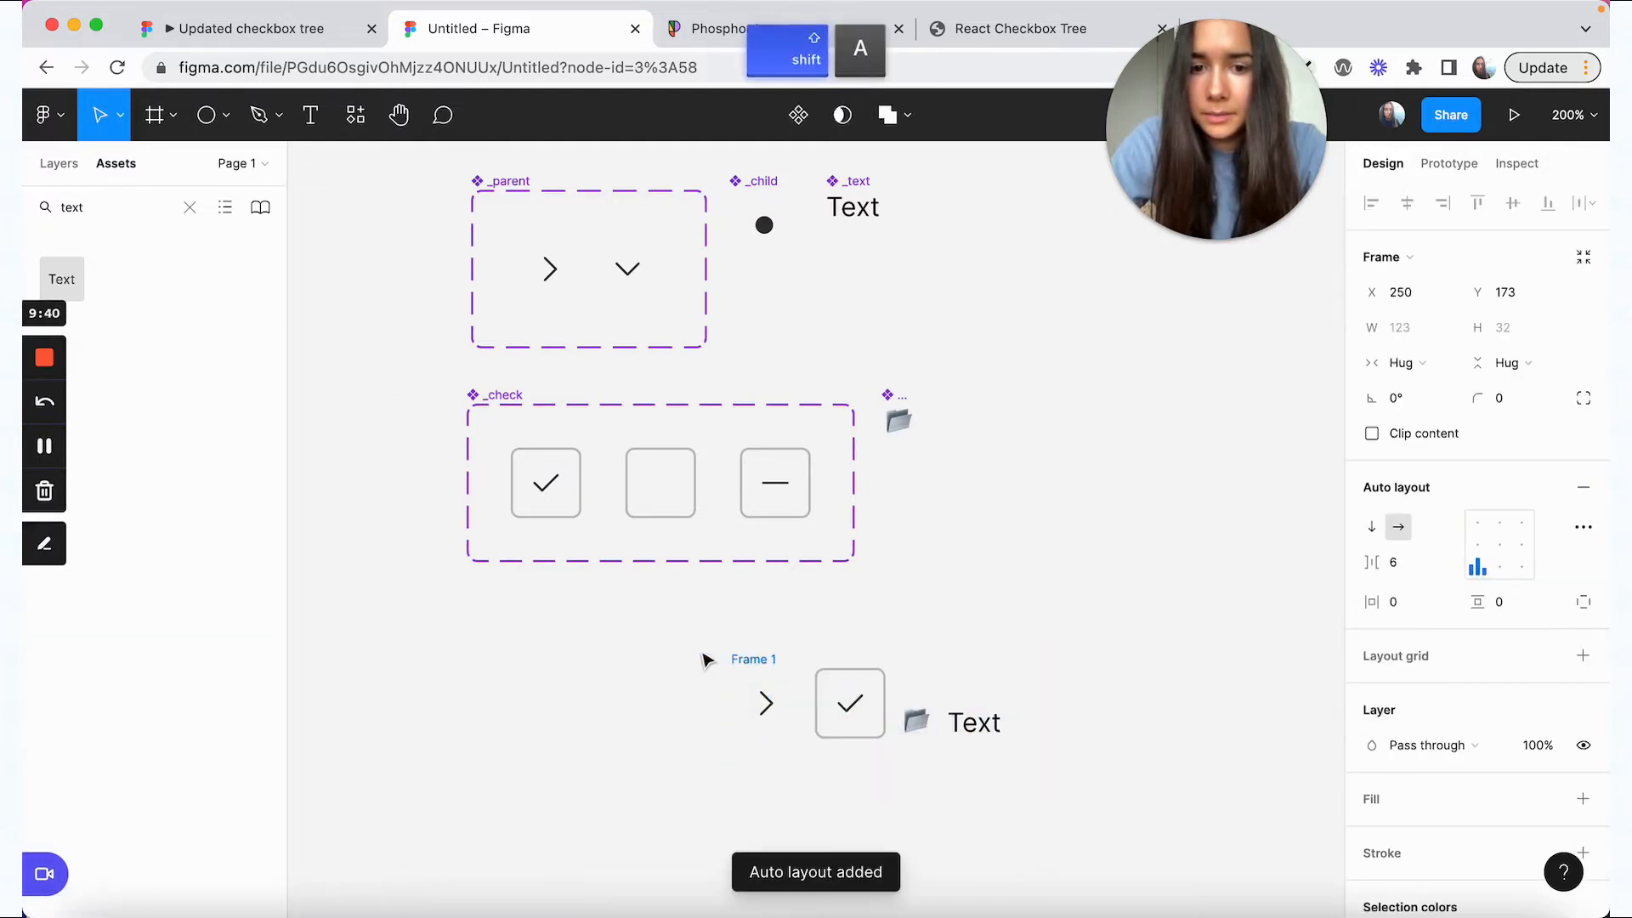
{"action": "left_click", "coordinate": [1477, 544]}
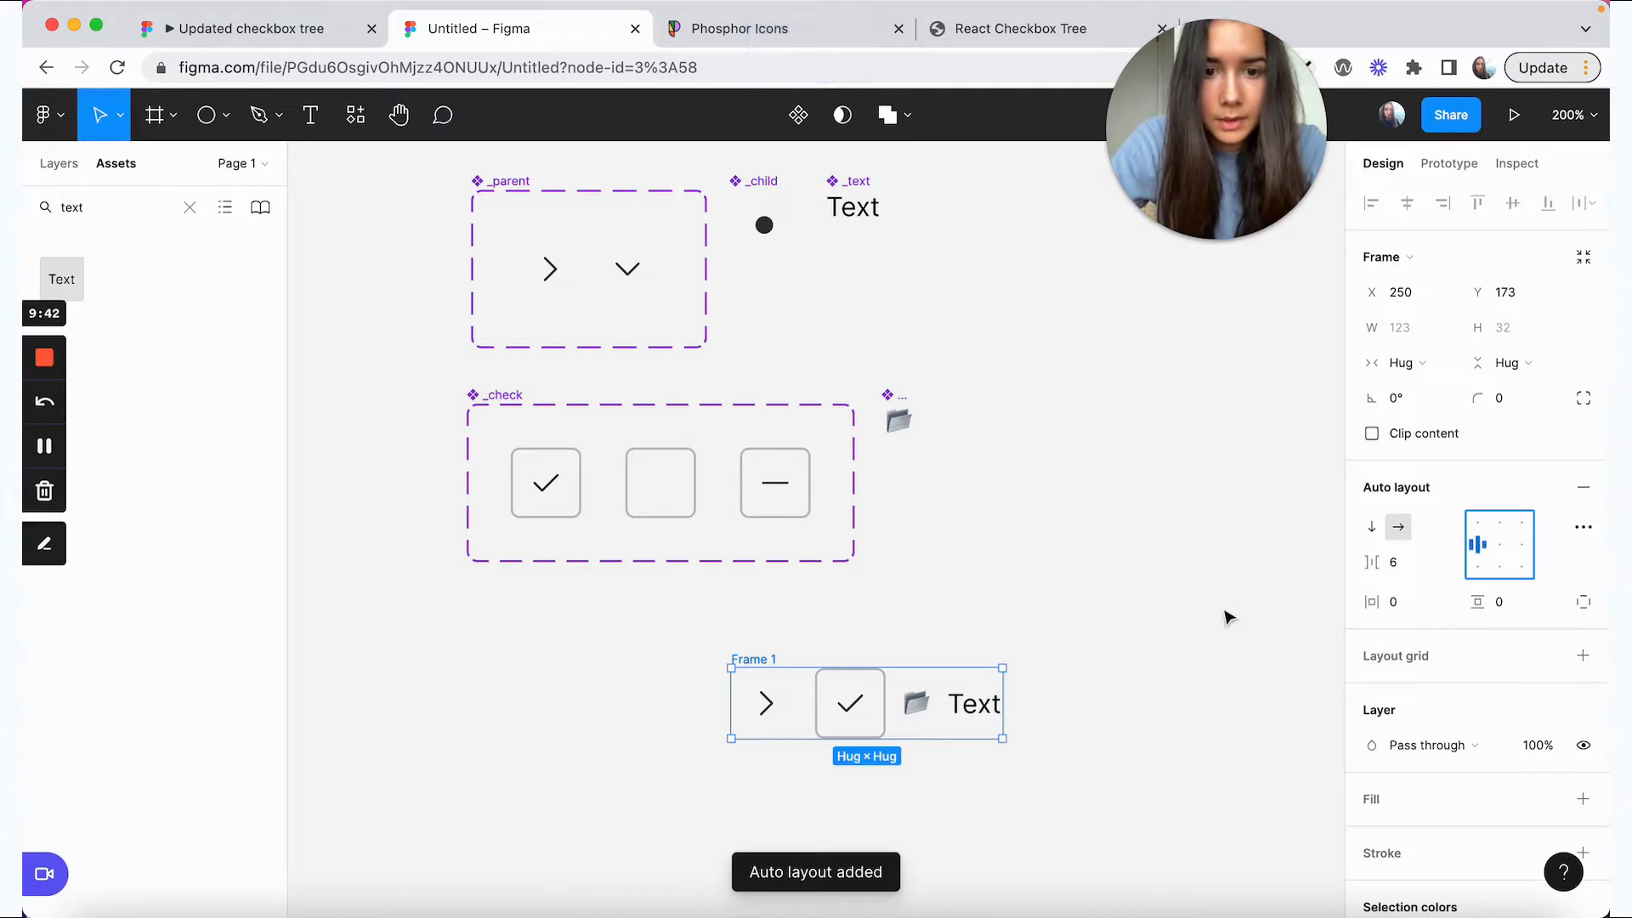
{"action": "left_click", "coordinate": [1418, 572]}
{"action": "type", "text": "4"}
{"action": "key", "text": "Return"}
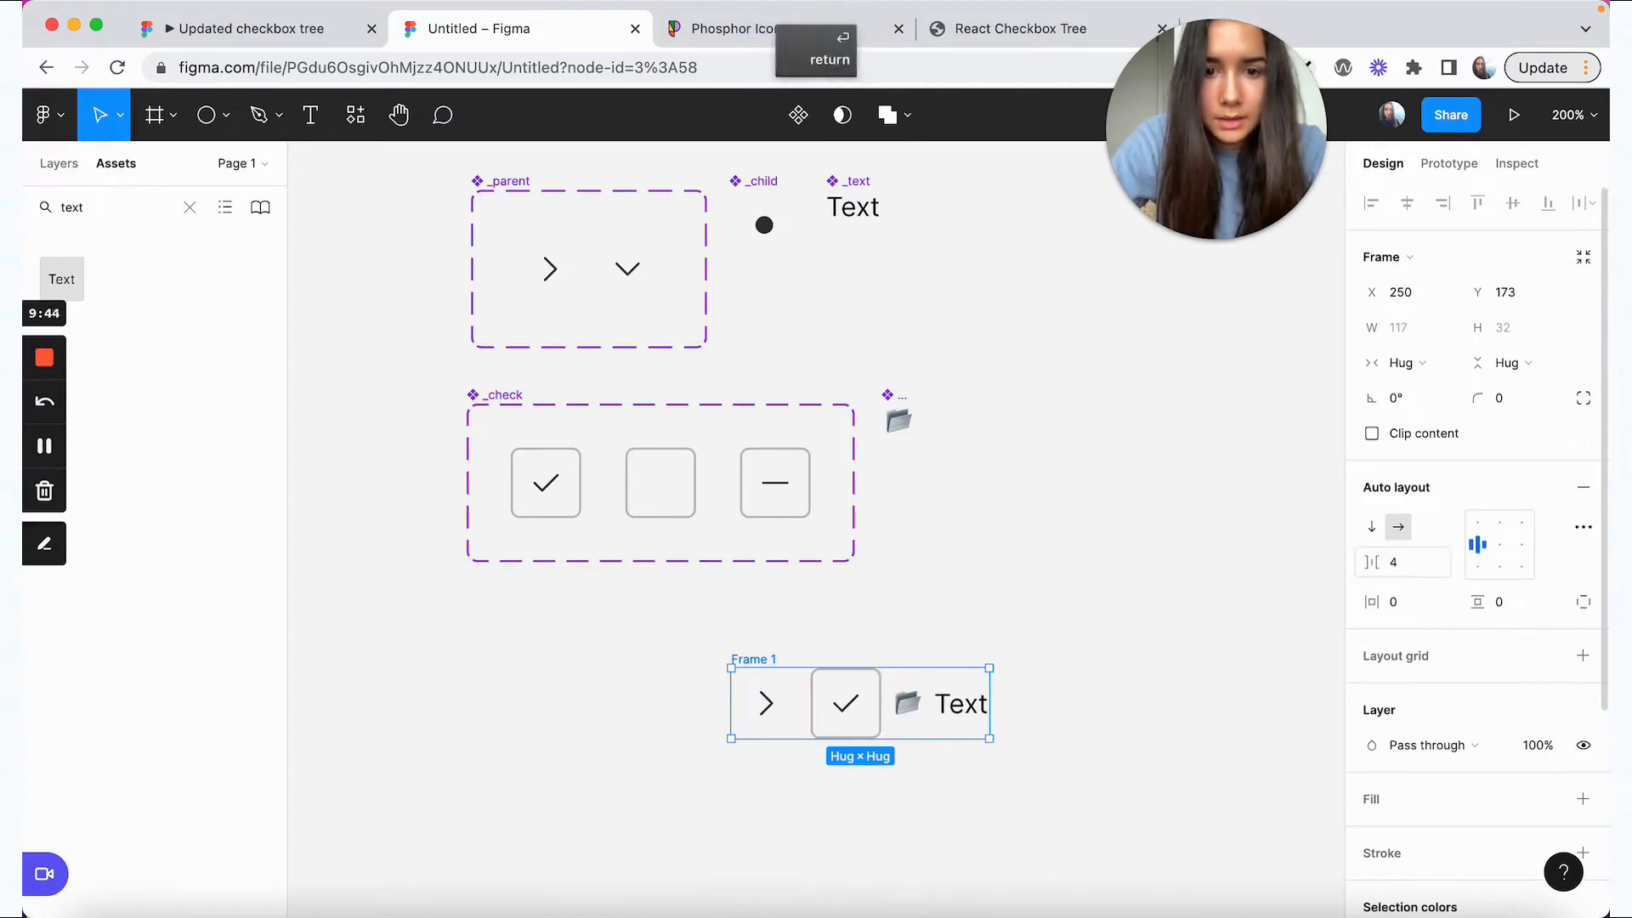
{"action": "left_click", "coordinate": [1084, 662]}
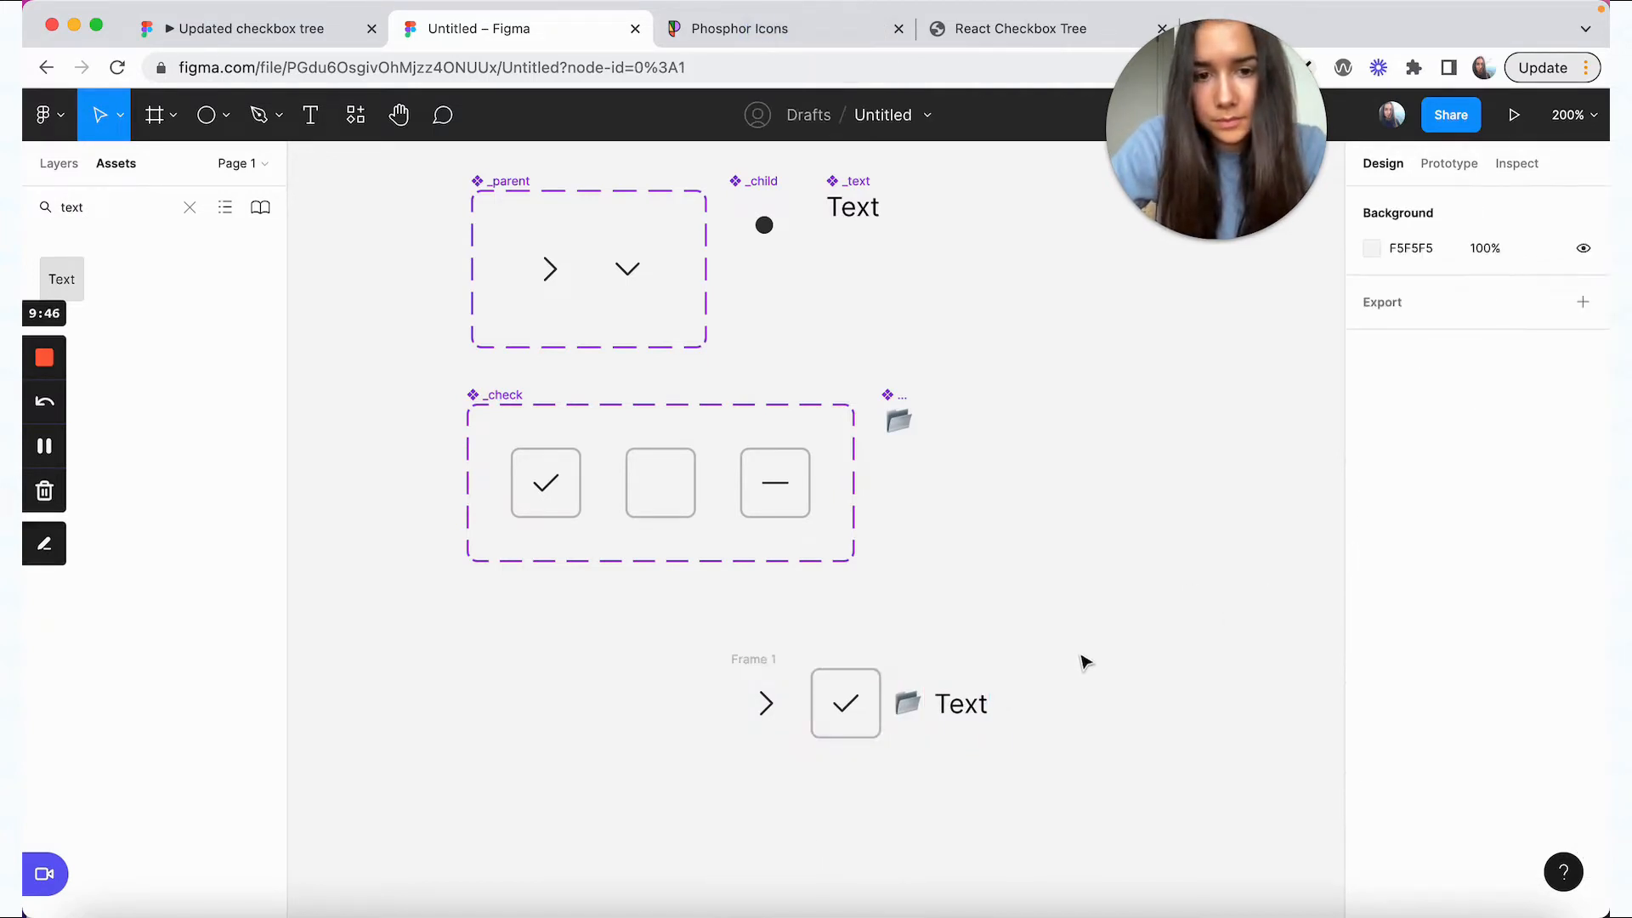
- Set the font size of the text inside the _text component to 24
{"action": "scroll", "coordinate": [1060, 649], "scroll_direction": "right", "scroll_amount": 1}
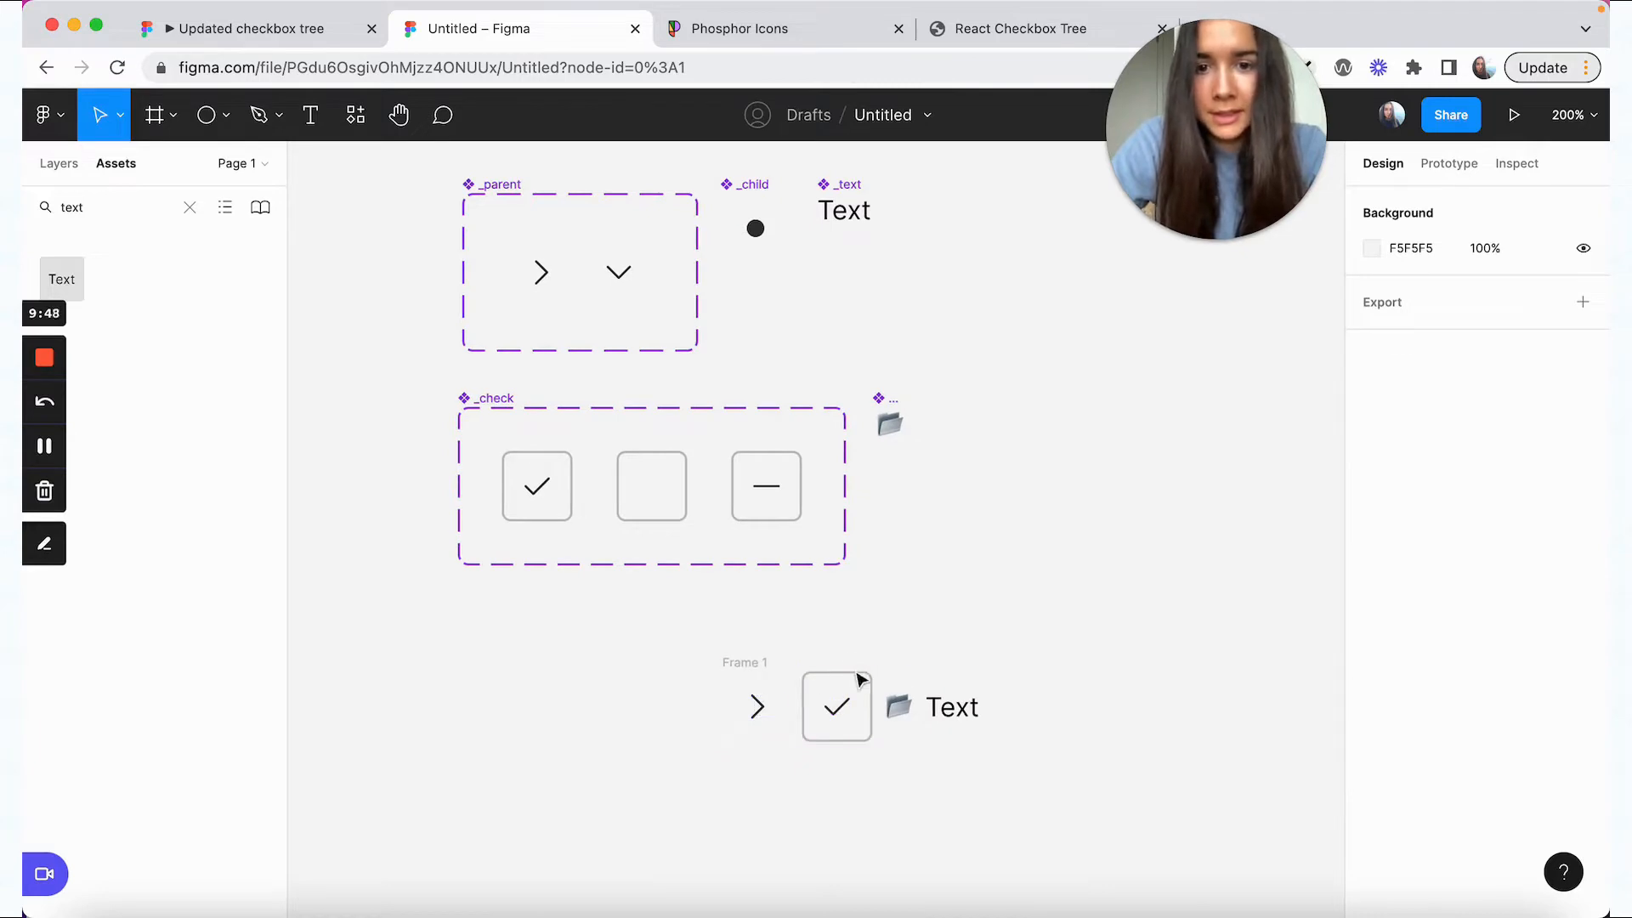
{"action": "scroll", "coordinate": [931, 535], "scroll_direction": "right", "scroll_amount": 1}
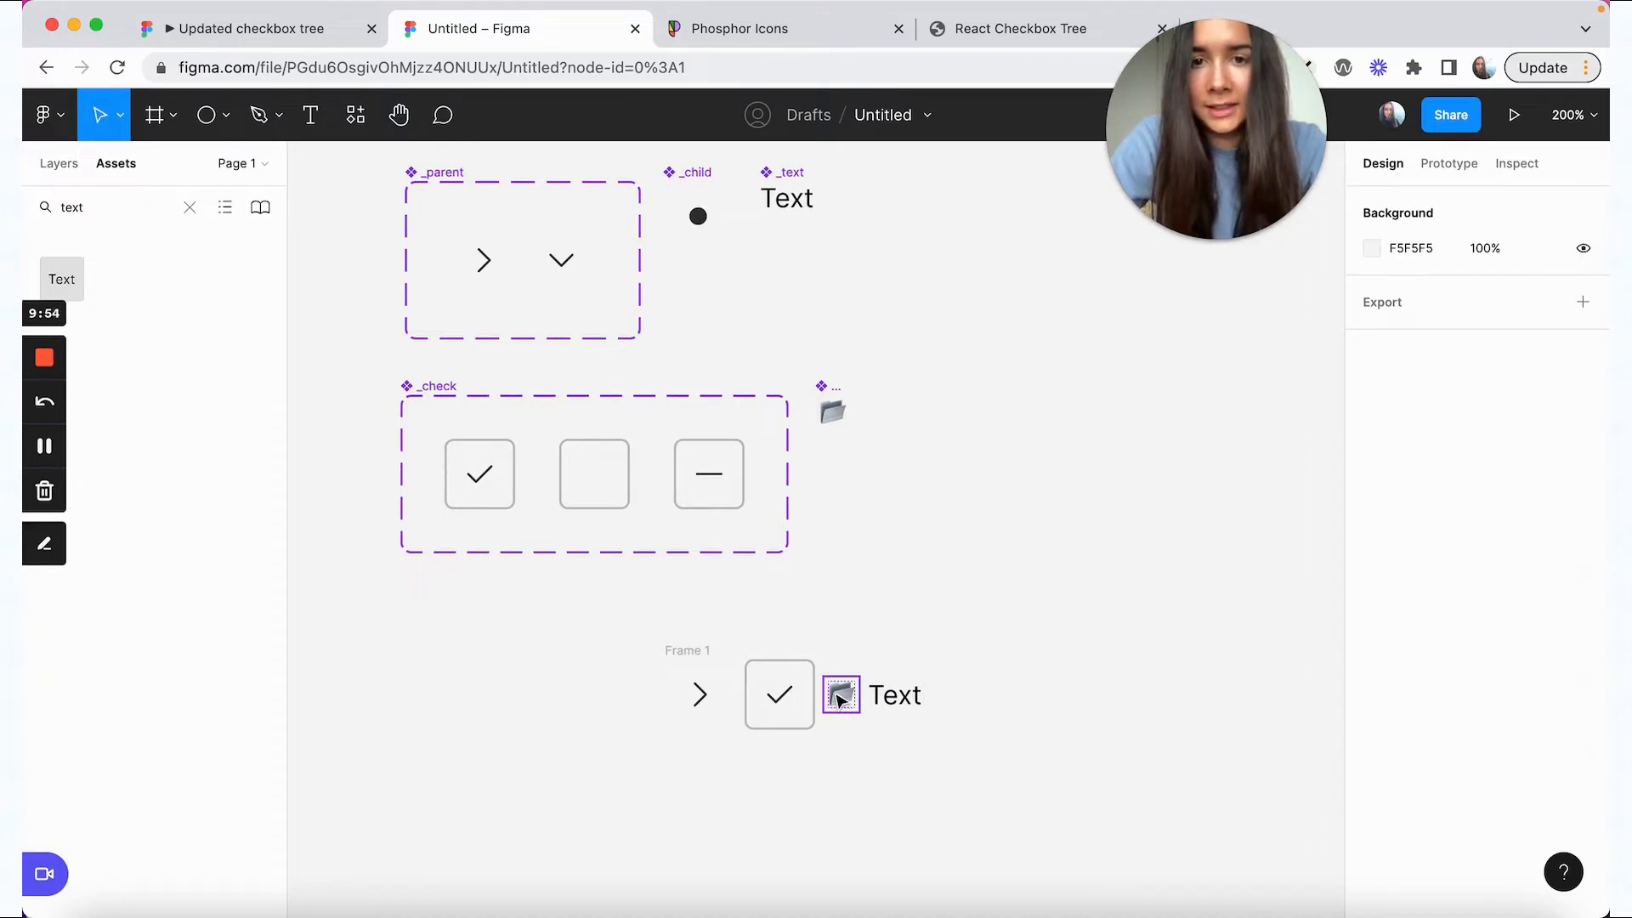
{"action": "scroll", "coordinate": [786, 230], "scroll_direction": "up", "scroll_amount": 1}
{"action": "left_click", "coordinate": [788, 228]}
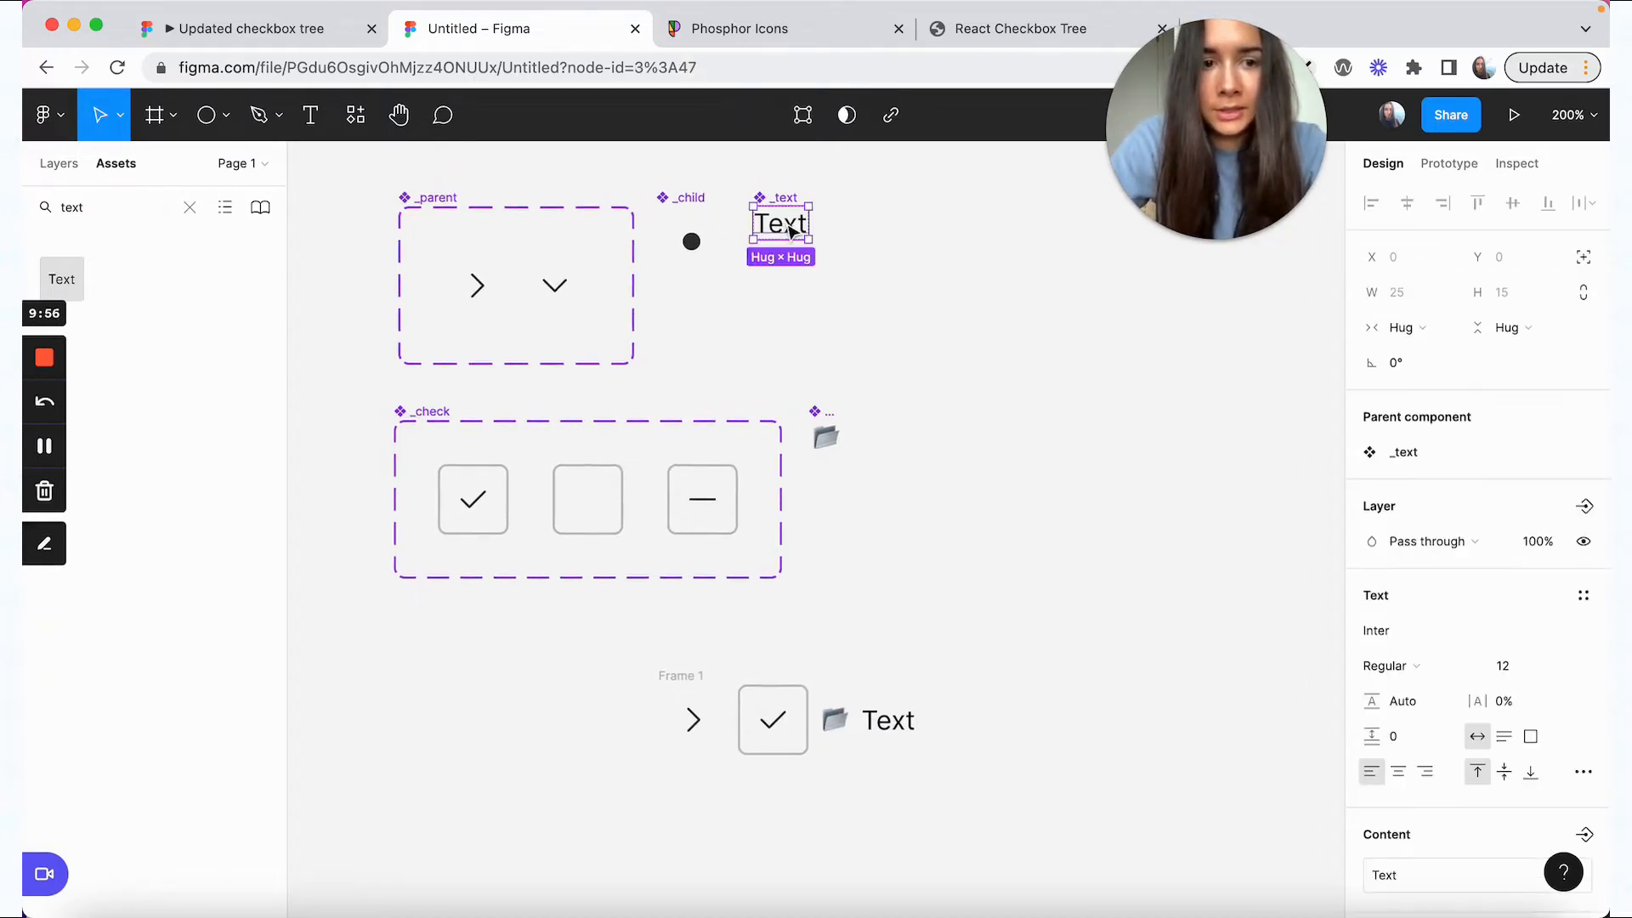
{"action": "left_click", "coordinate": [1527, 672]}
{"action": "type", "text": "16"}
{"action": "key", "text": "Return"}
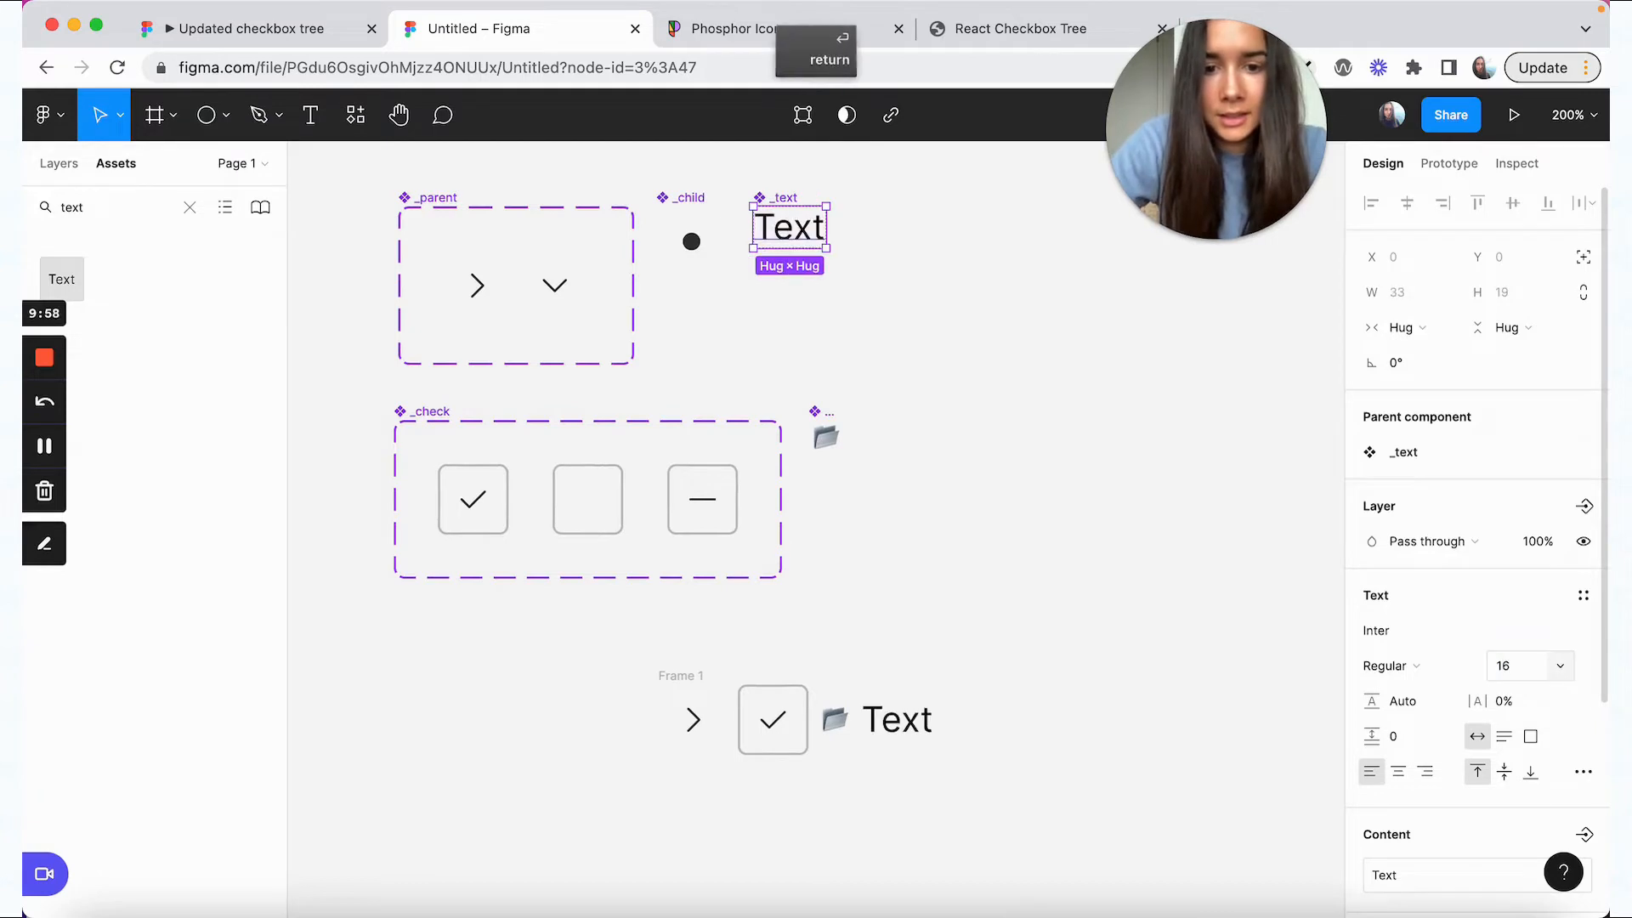
{"action": "type", "text": "24"}
{"action": "key", "text": "Return"}
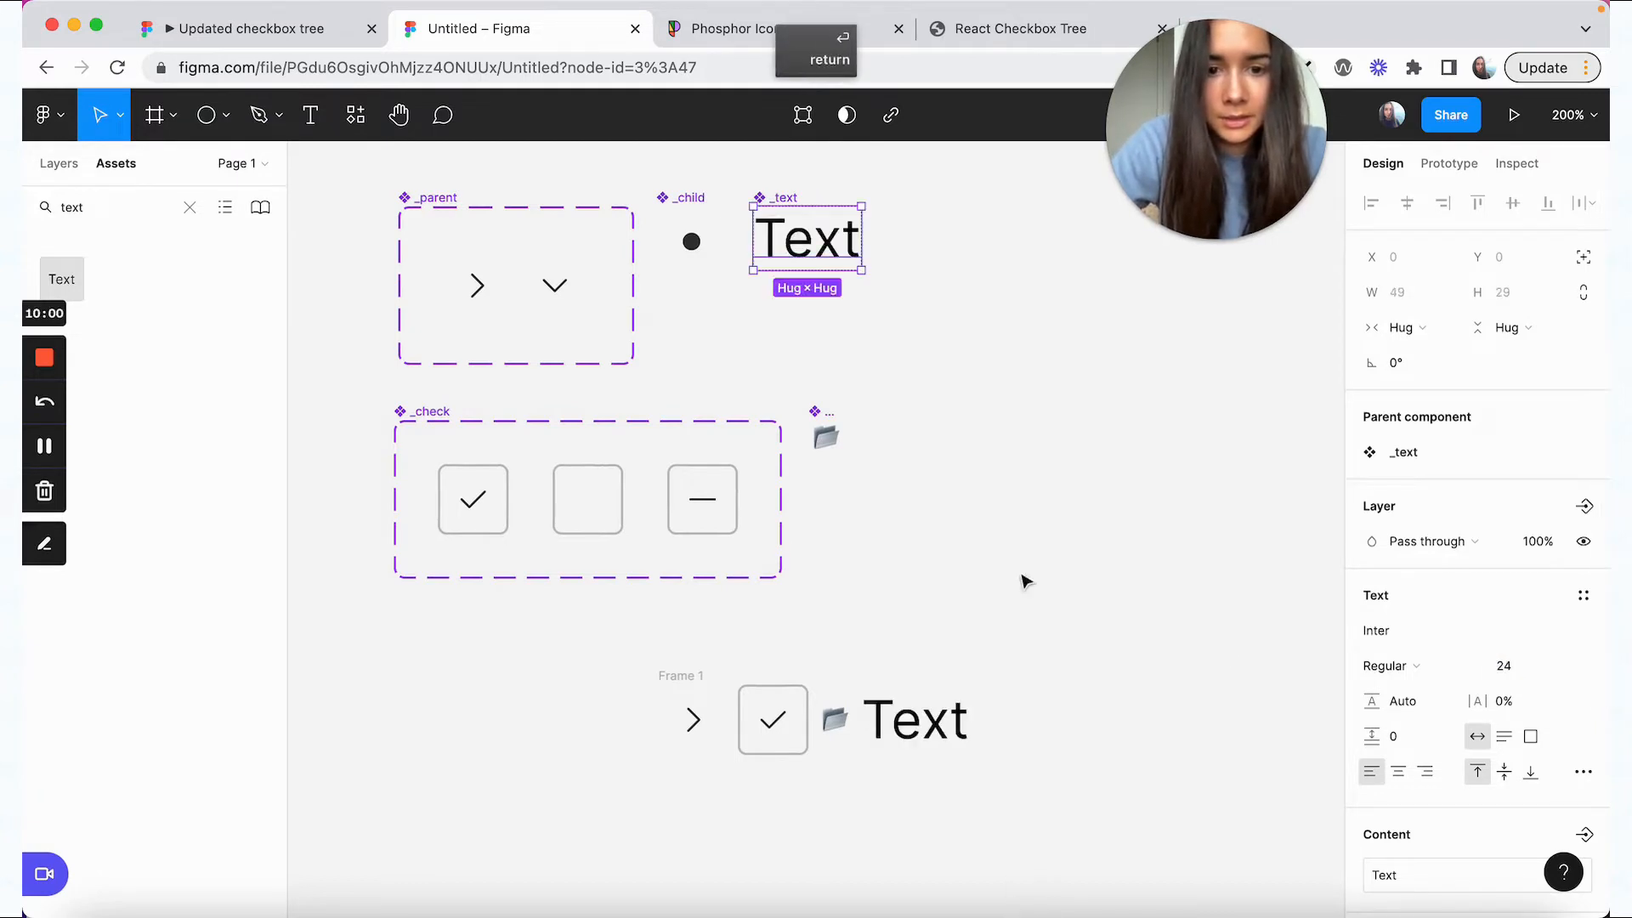
- Set the font size of the folder emoji inside the _icon component to 16
{"action": "left_click", "coordinate": [825, 437]}
{"action": "key", "text": "Return"}
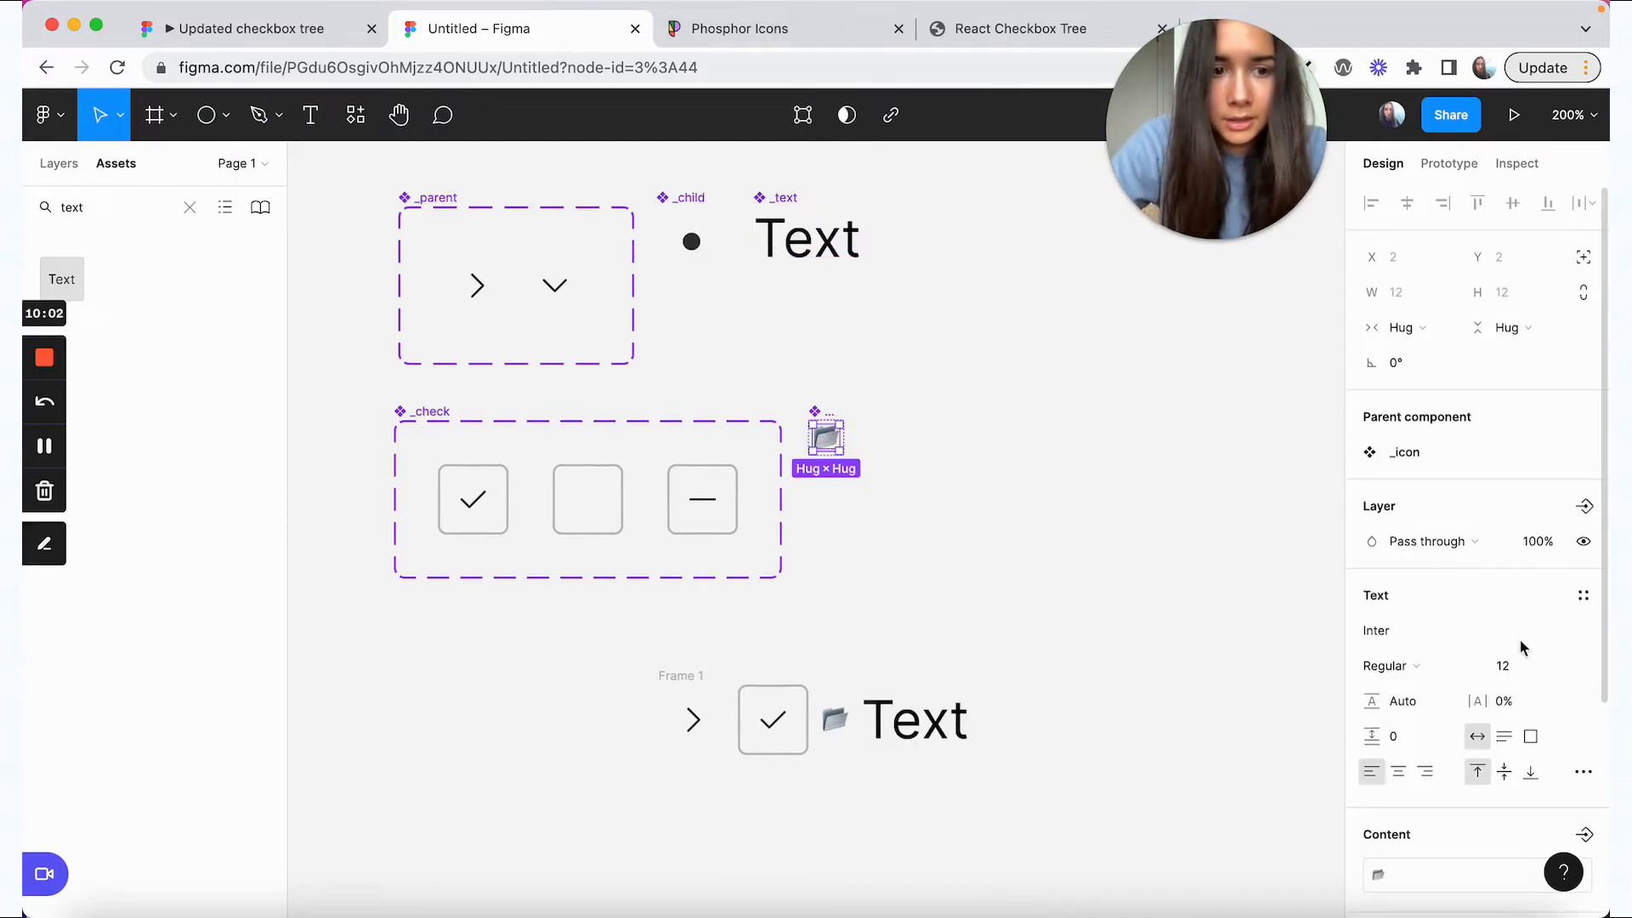
{"action": "left_click", "coordinate": [1521, 675]}
{"action": "type", "text": "16"}
{"action": "key", "text": "Return"}
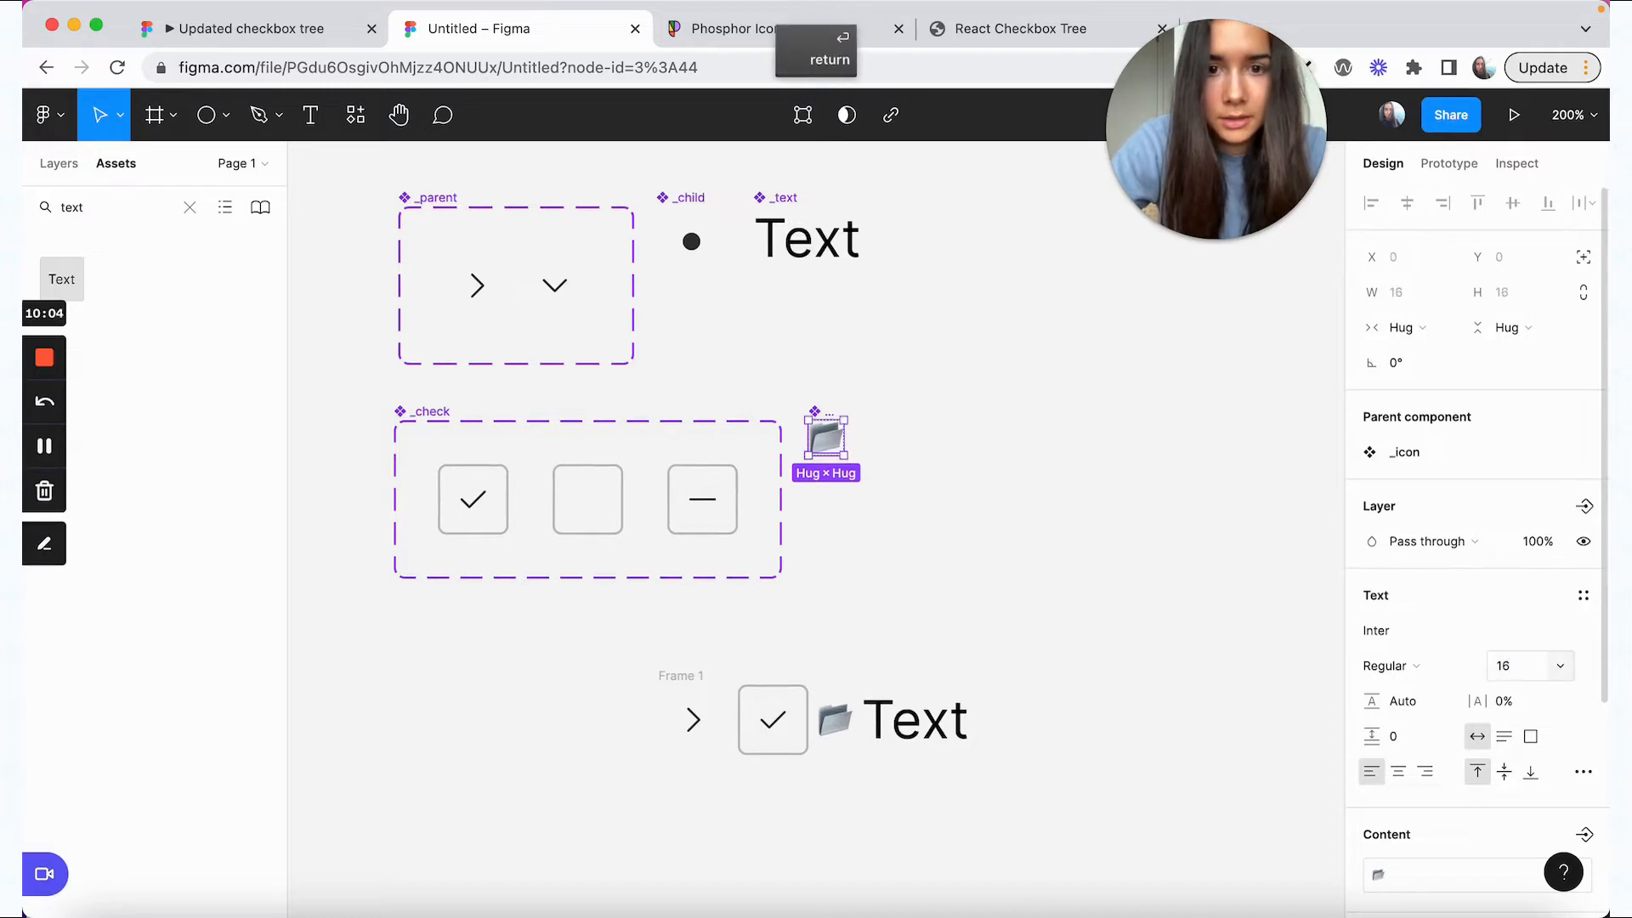
{"action": "left_click", "coordinate": [1151, 569]}
- Resize the _icon component frame to 32 wide and 32 high
{"action": "left_click", "coordinate": [826, 437]}
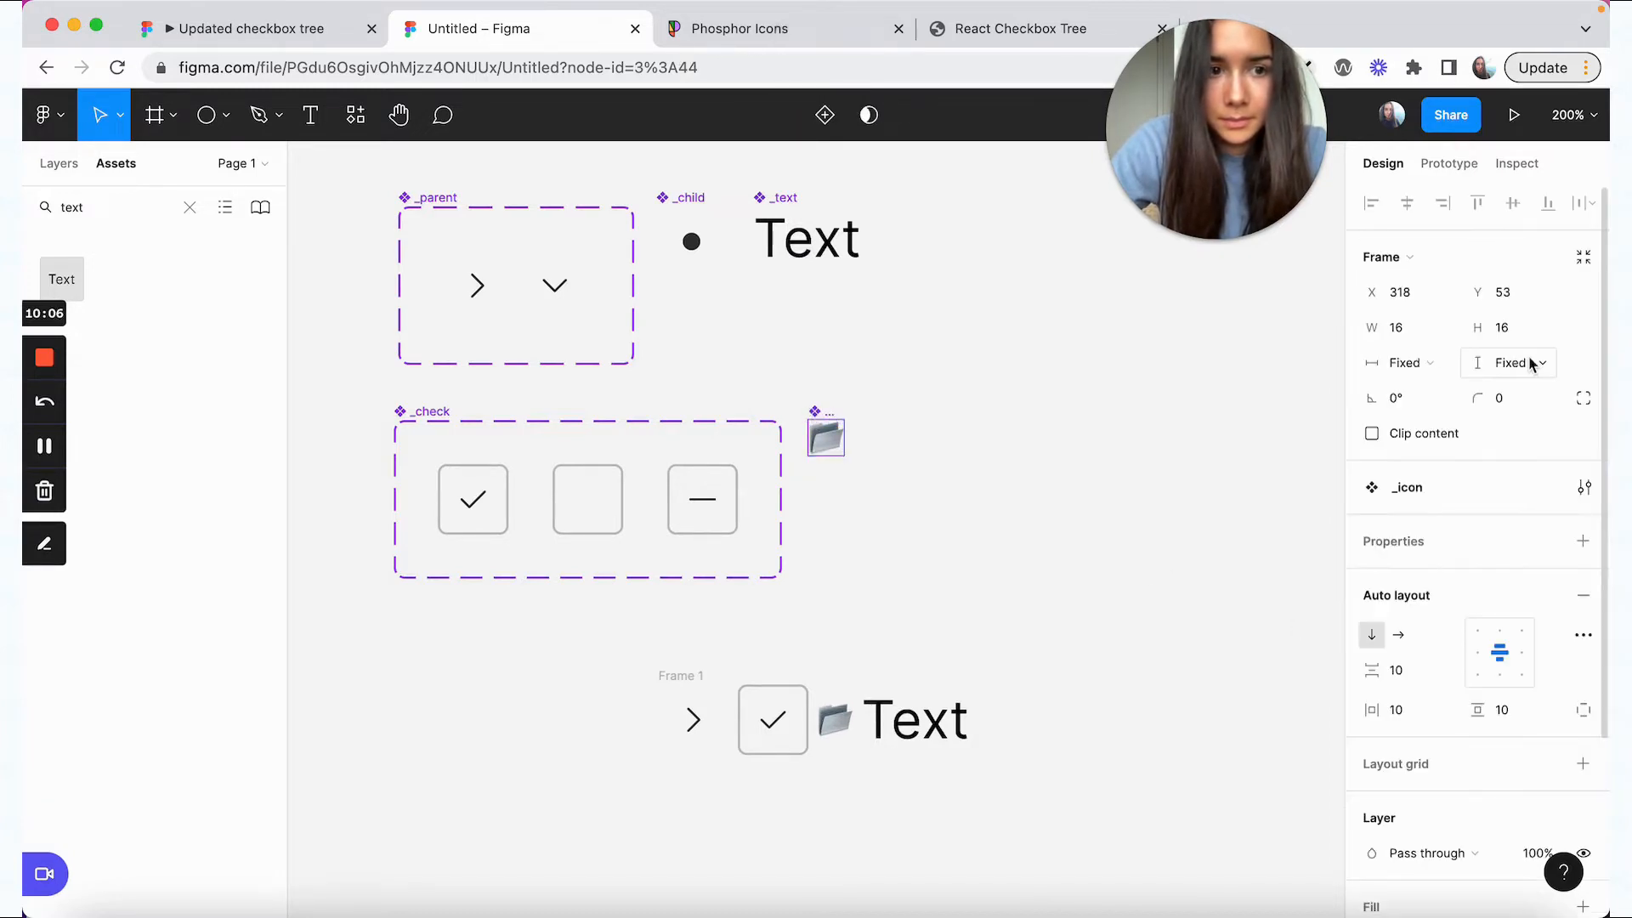
{"action": "left_click", "coordinate": [1416, 330]}
{"action": "type", "text": "32"}
{"action": "key", "text": "Return"}
{"action": "left_click", "coordinate": [1503, 328]}
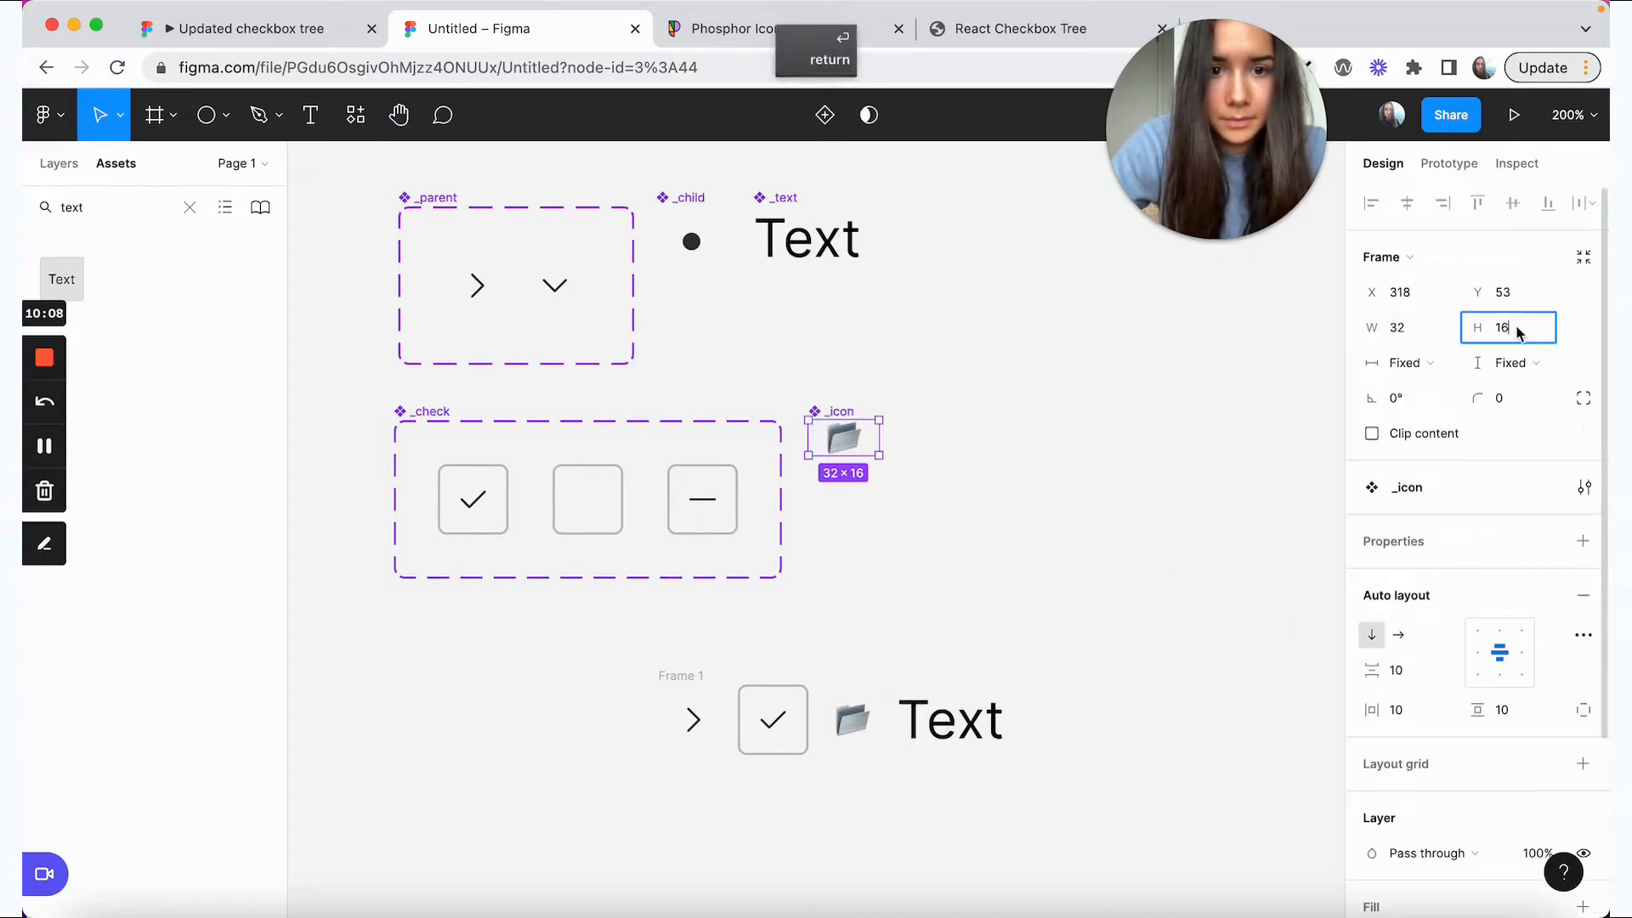
{"action": "type", "text": "32"}
{"action": "key", "text": "Return"}
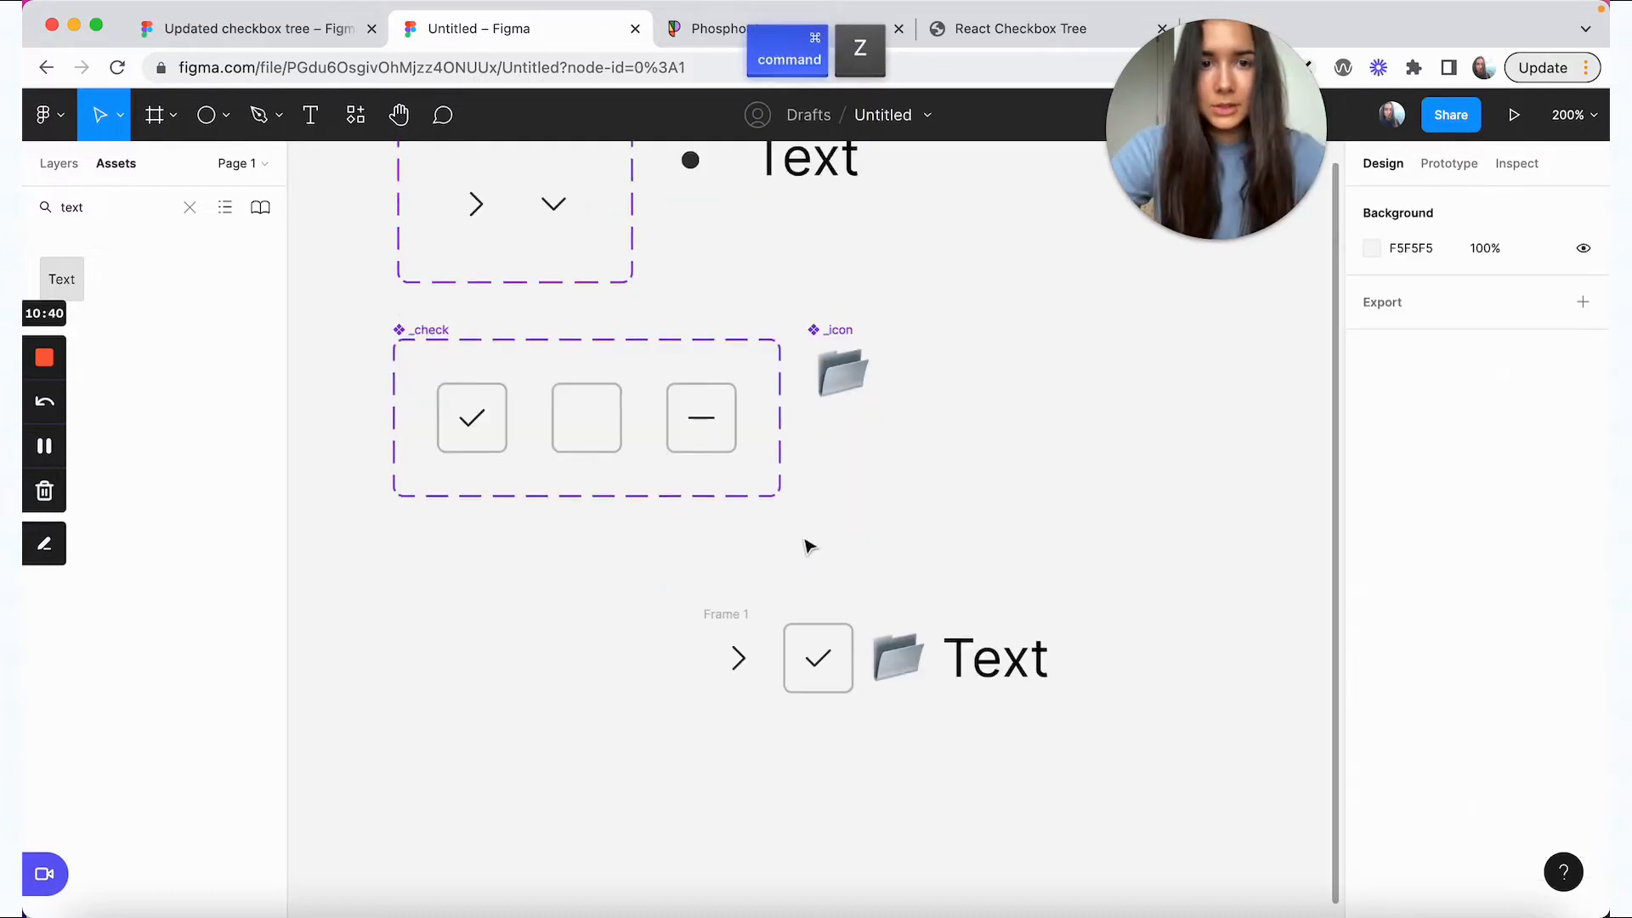
- Rename Frame 1, the row holding the caret, checkbox, folder and text, as item
{"action": "left_click", "coordinate": [725, 613]}
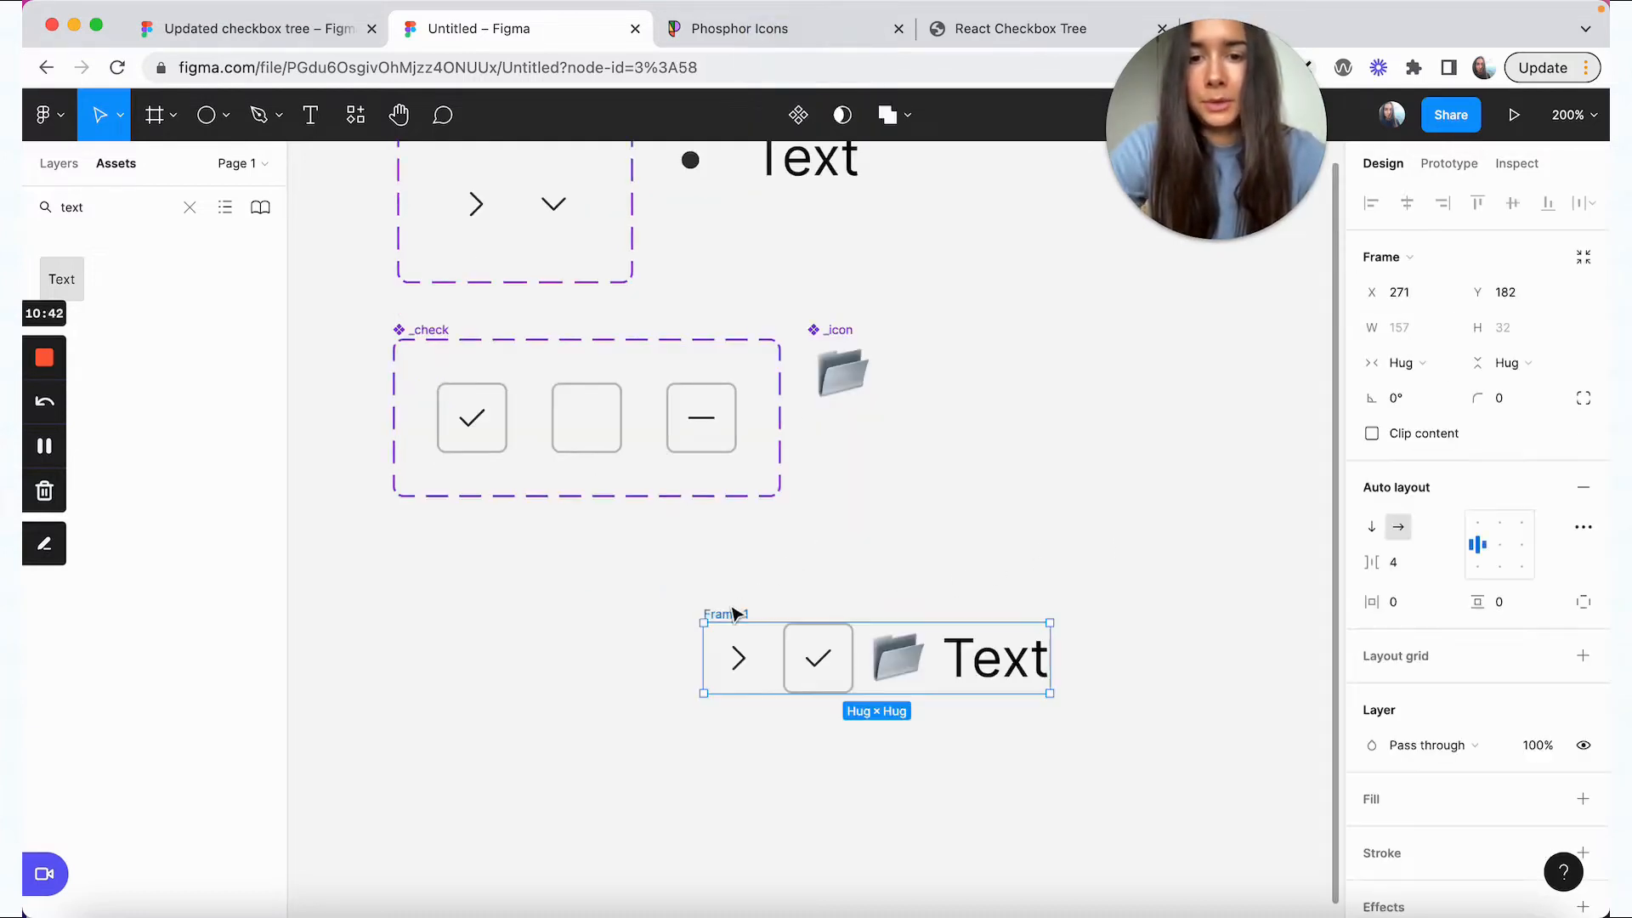
{"action": "double_click", "coordinate": [725, 612]}
{"action": "type", "text": "item"}
{"action": "left_click", "coordinate": [776, 580]}
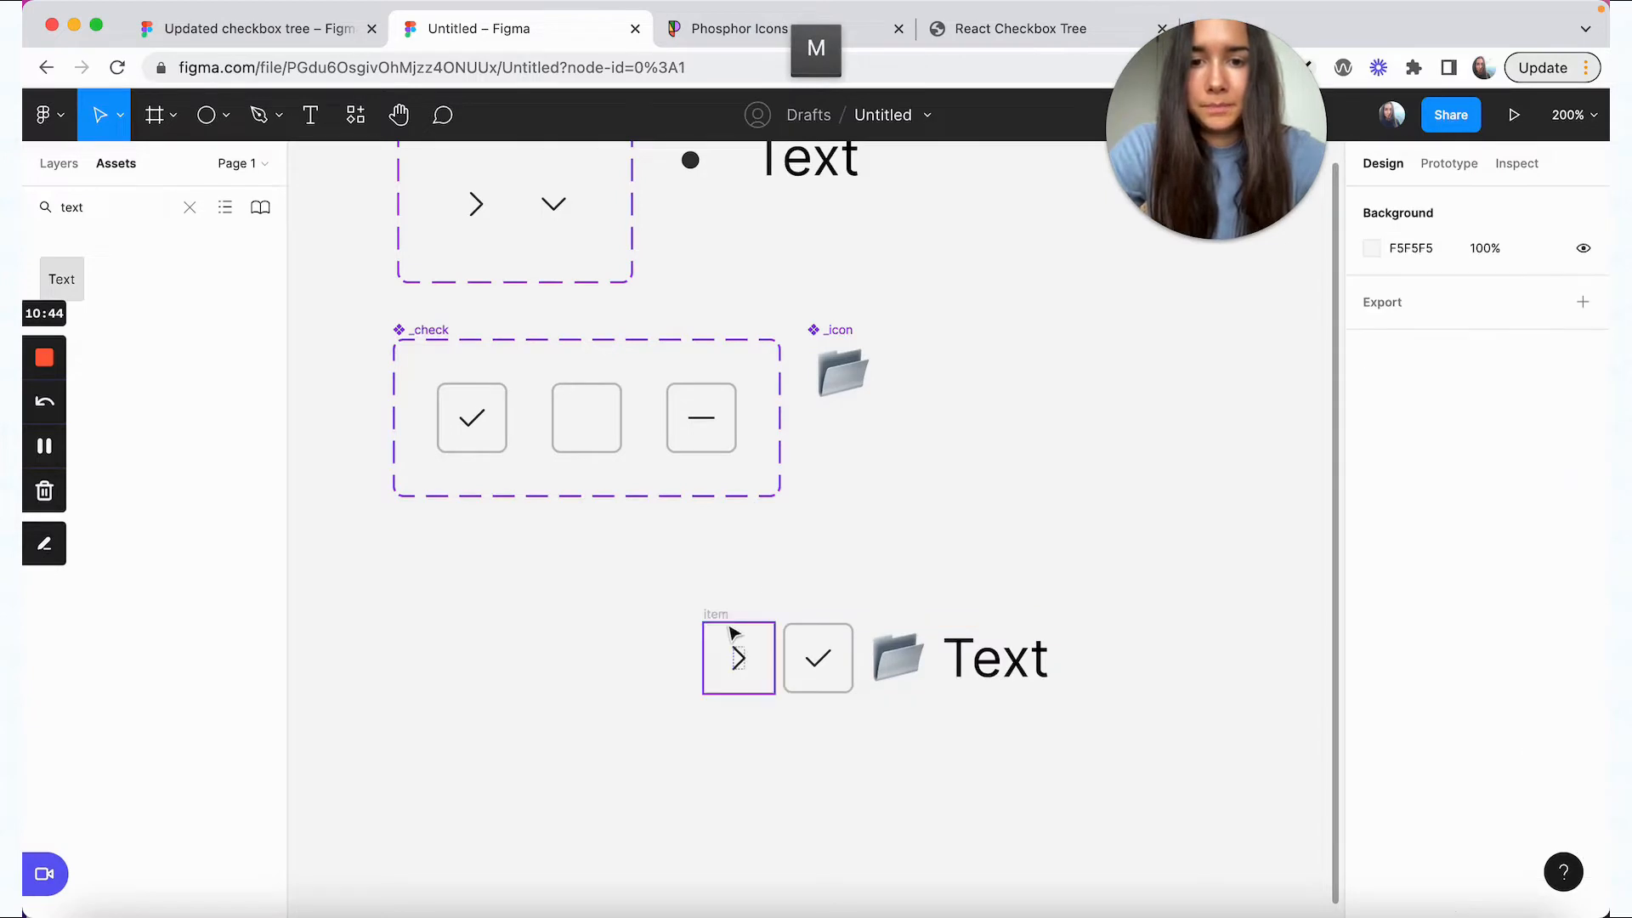
- Convert the item frame into a component and place it below the _check set at about X 142, Y 210
{"action": "left_click", "coordinate": [732, 640]}
{"action": "left_click", "coordinate": [721, 614]}
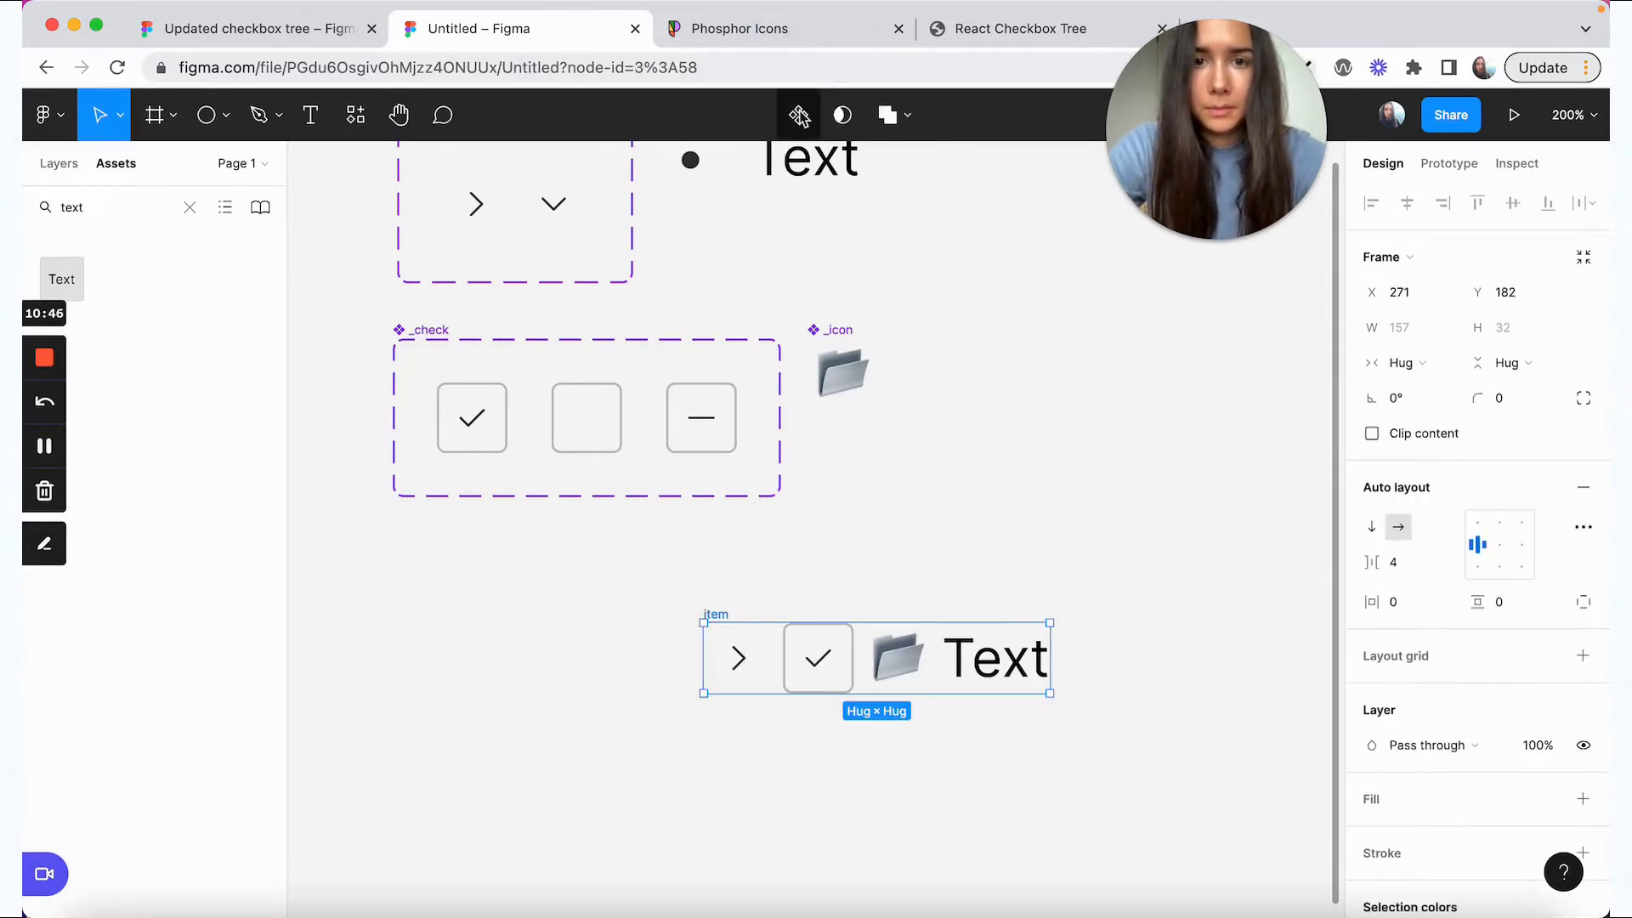
{"action": "left_click", "coordinate": [800, 113]}
{"action": "left_click", "coordinate": [922, 518]}
{"action": "scroll", "coordinate": [923, 520], "scroll_direction": "down", "scroll_amount": 2}
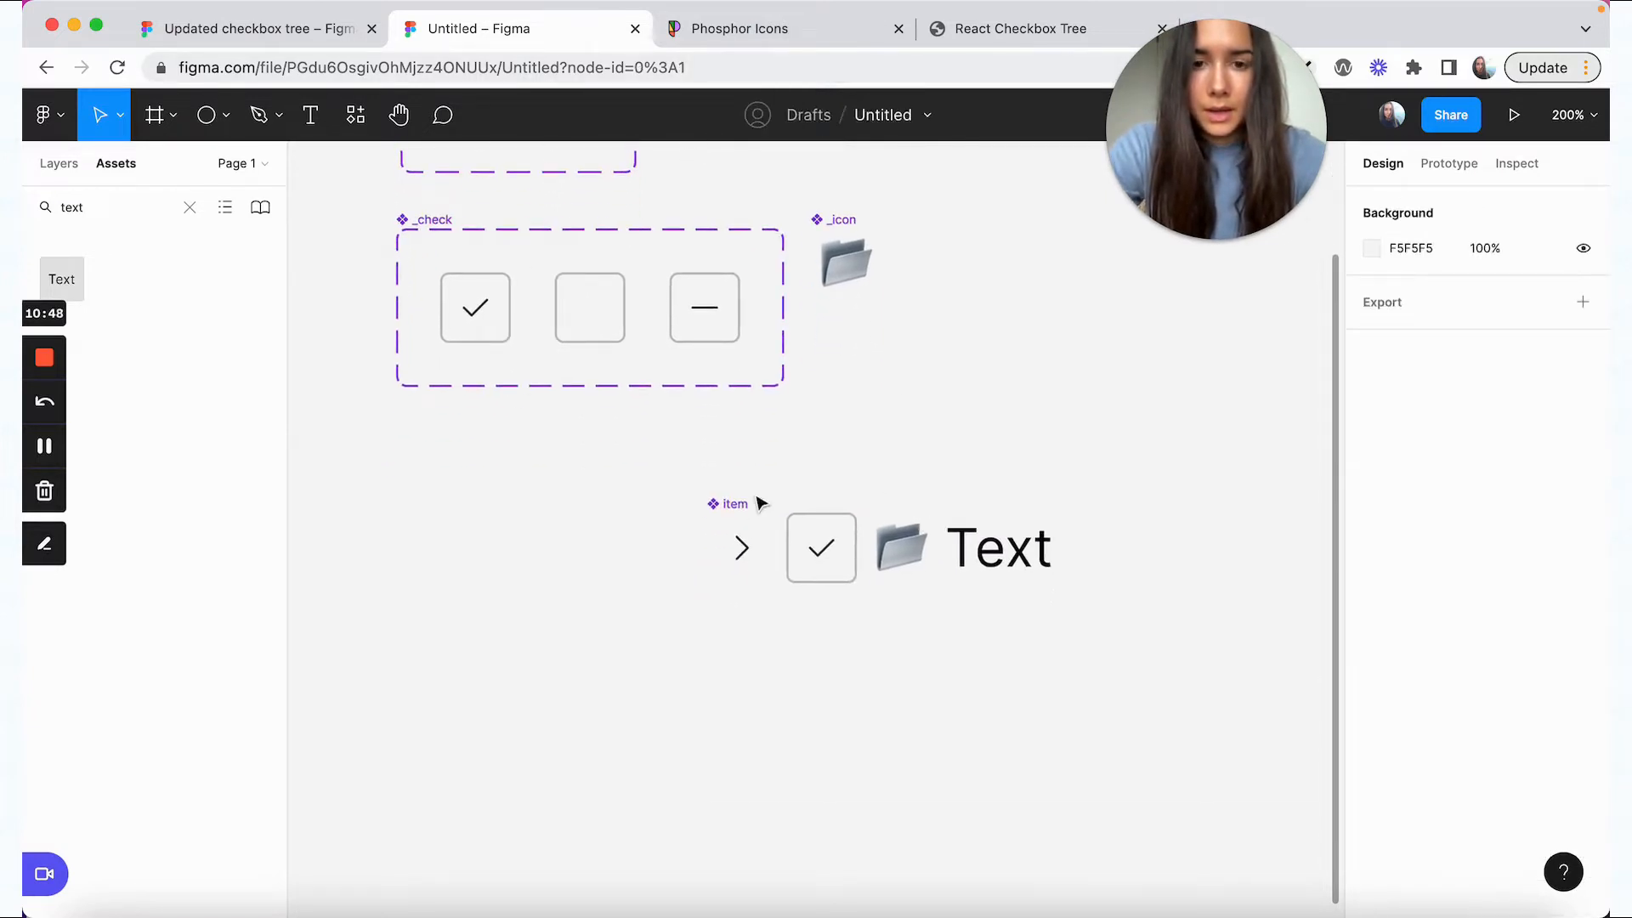
{"action": "left_click_drag", "start_coordinate": [739, 503], "coordinate": [459, 572]}
{"action": "scroll", "coordinate": [459, 574], "scroll_direction": "down", "scroll_amount": 1}
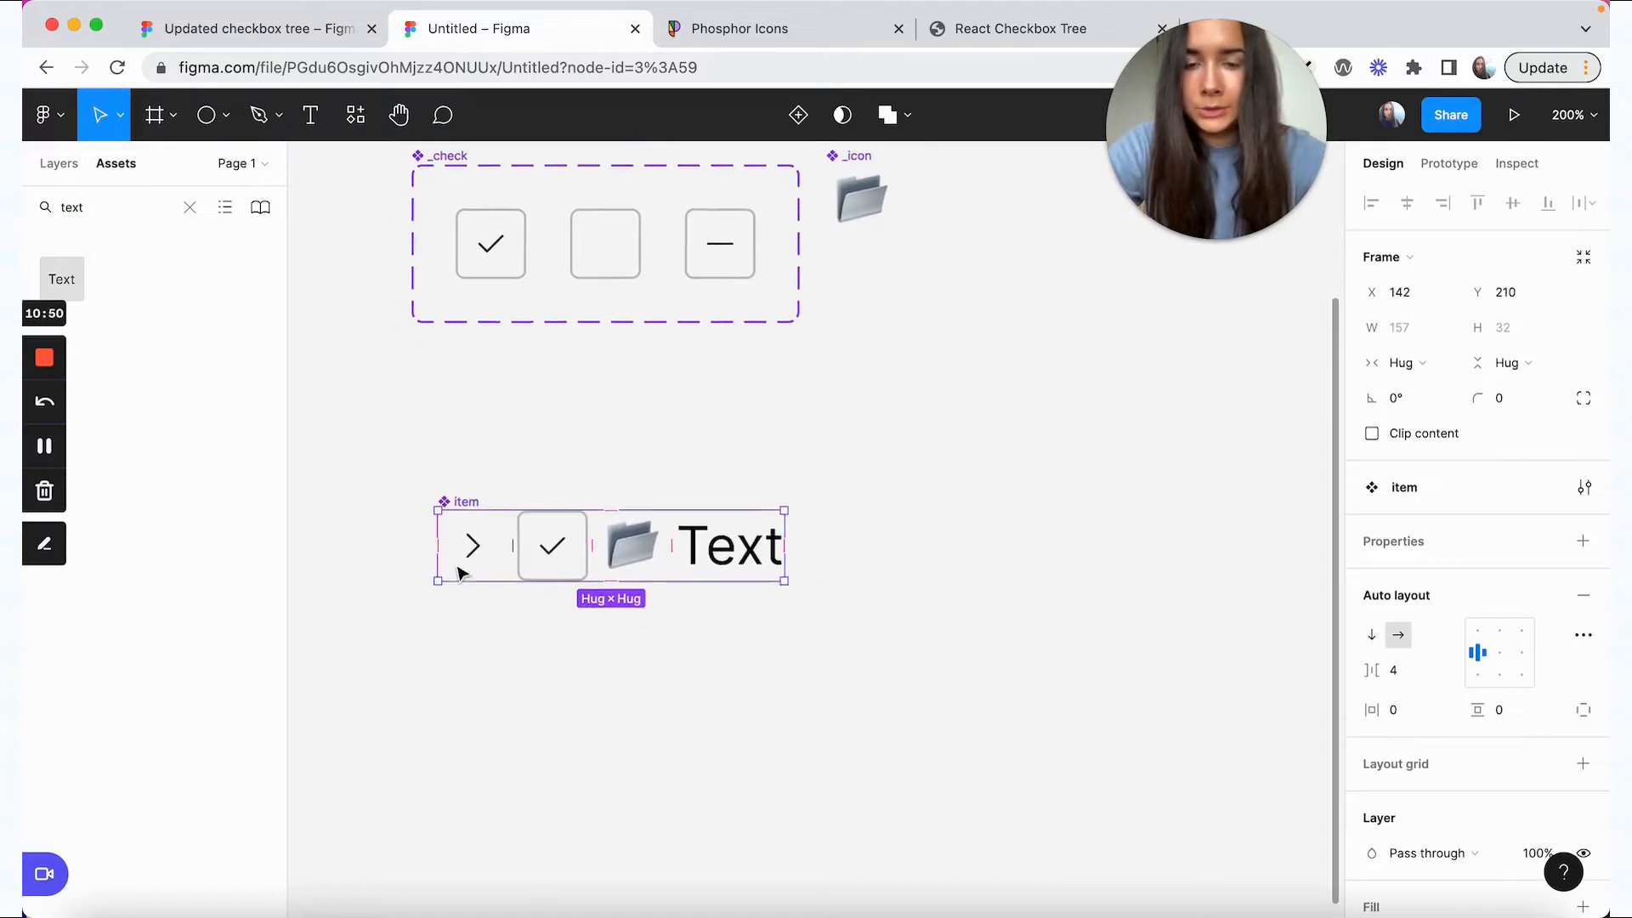
- Create a boolean component property named Icon with the value True on the item component
{"action": "scroll", "coordinate": [459, 574], "scroll_direction": "down", "scroll_amount": 1}
{"action": "scroll", "coordinate": [463, 572], "scroll_direction": "left", "scroll_amount": 2}
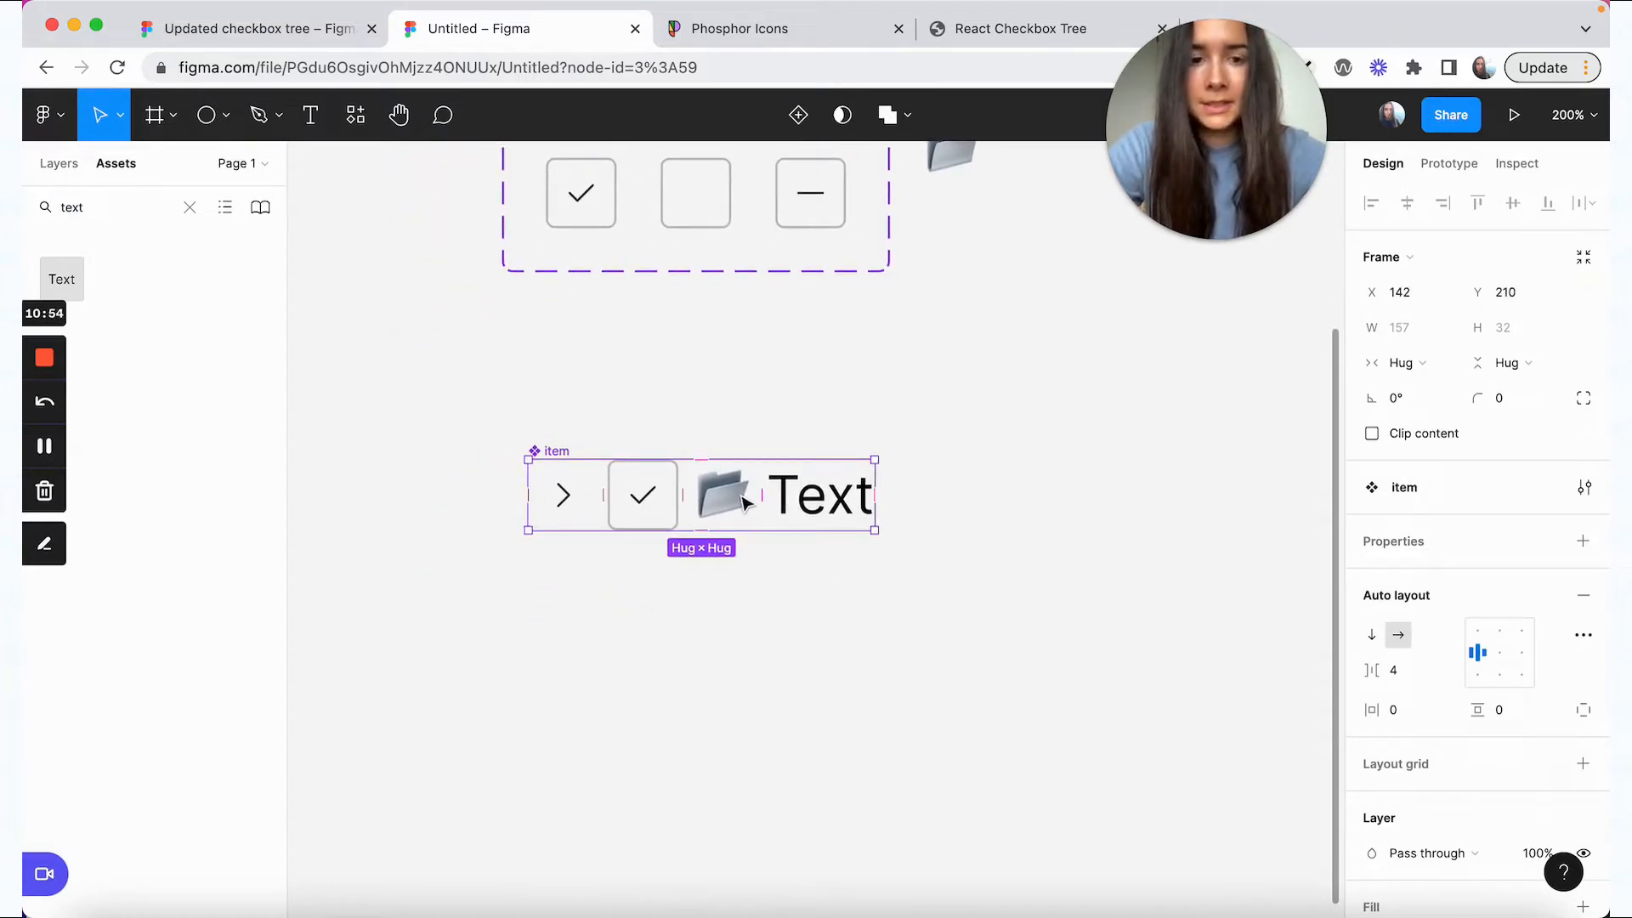
{"action": "left_click", "coordinate": [1581, 541]}
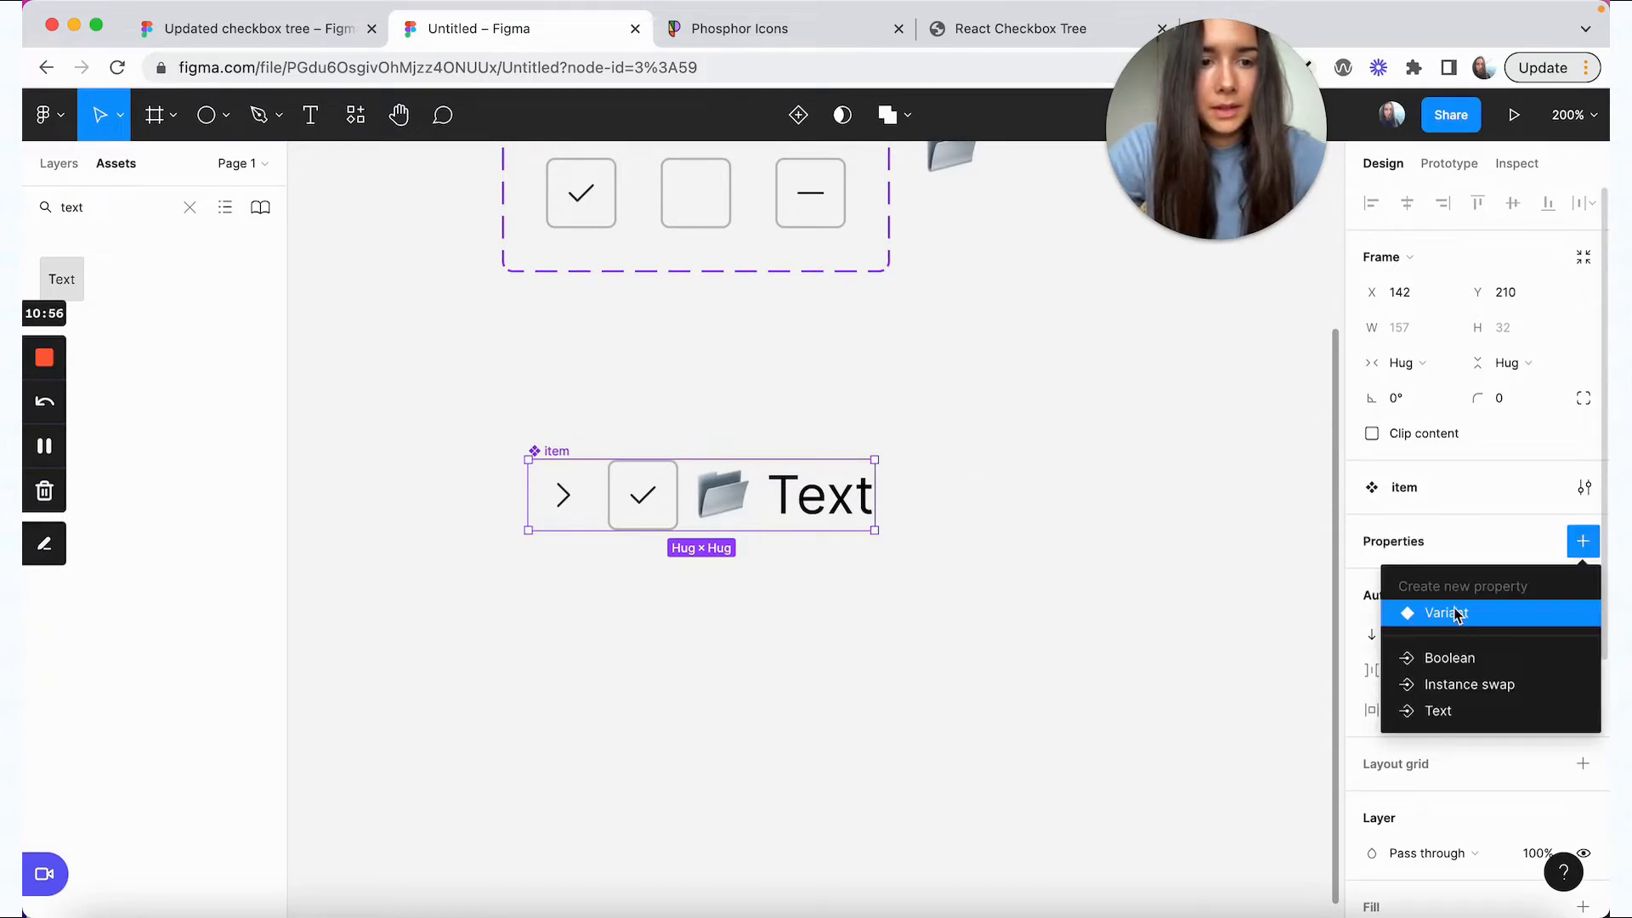
{"action": "left_click", "coordinate": [1459, 658]}
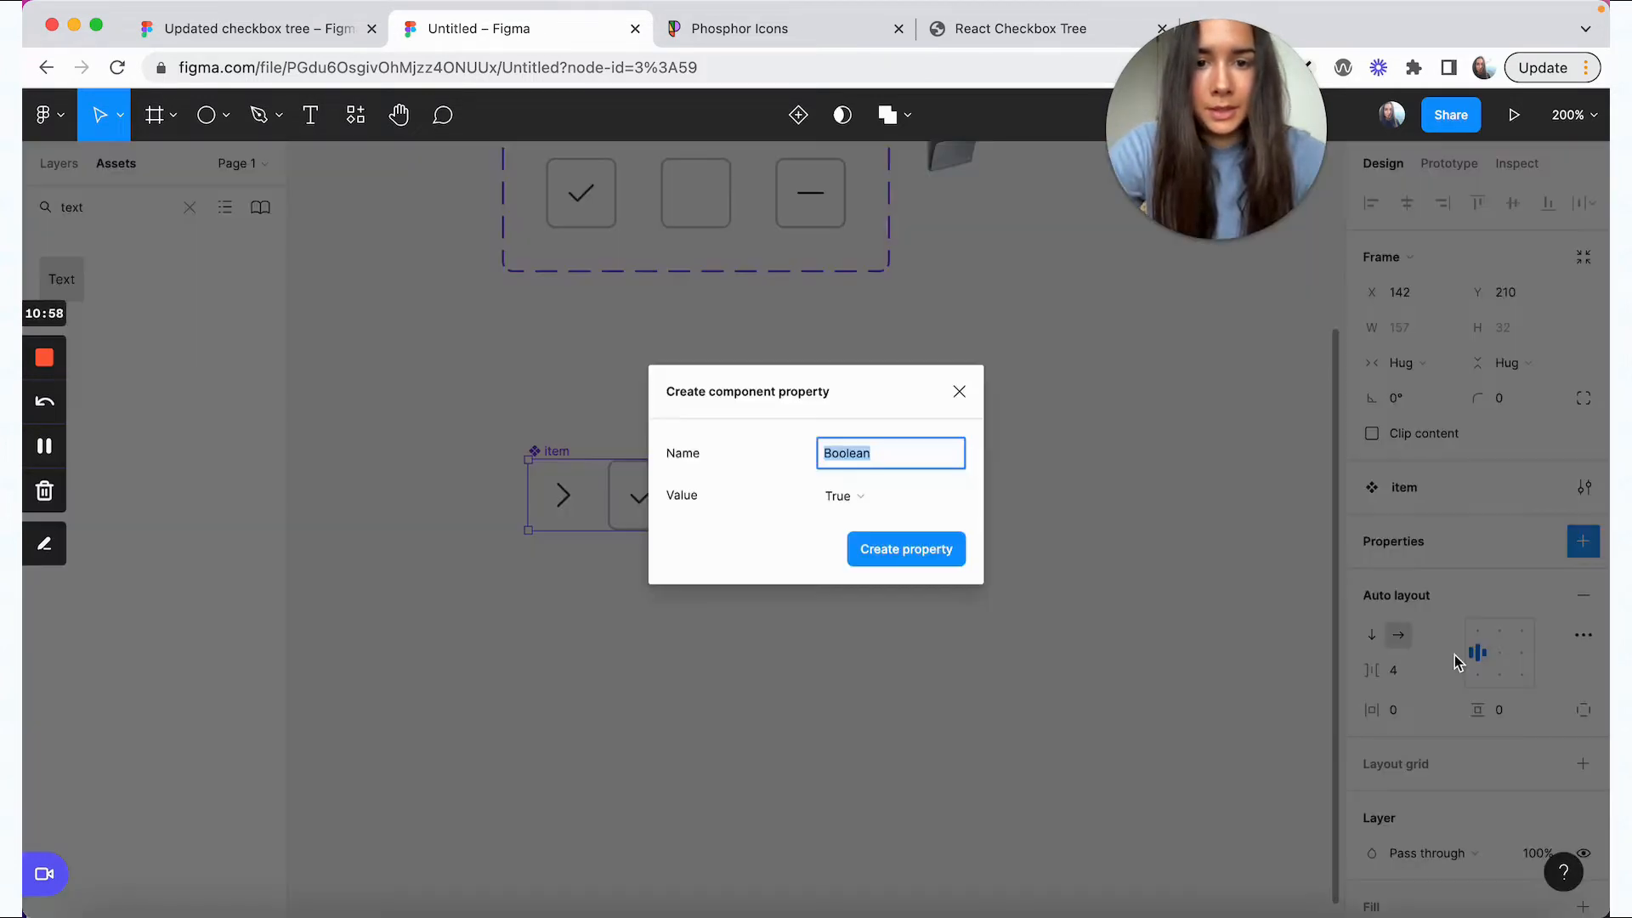
{"action": "type", "text": "Icon"}
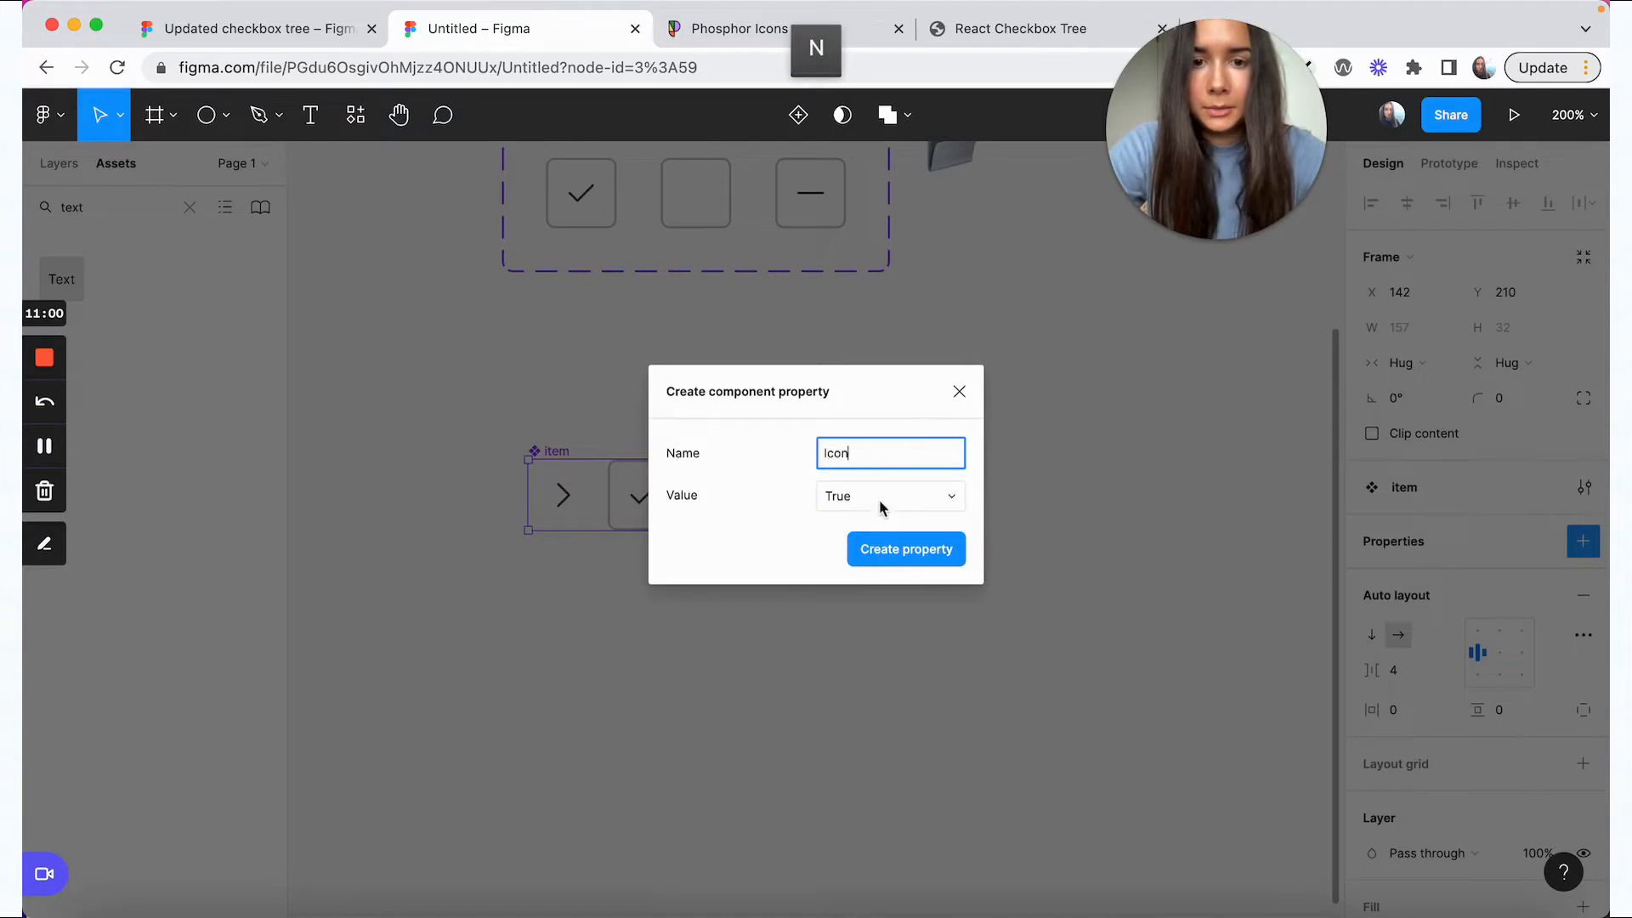
{"action": "left_click", "coordinate": [908, 561]}
- Link the layer visibility of the folder icon inside the item component to the Icon property
{"action": "left_click", "coordinate": [718, 505]}
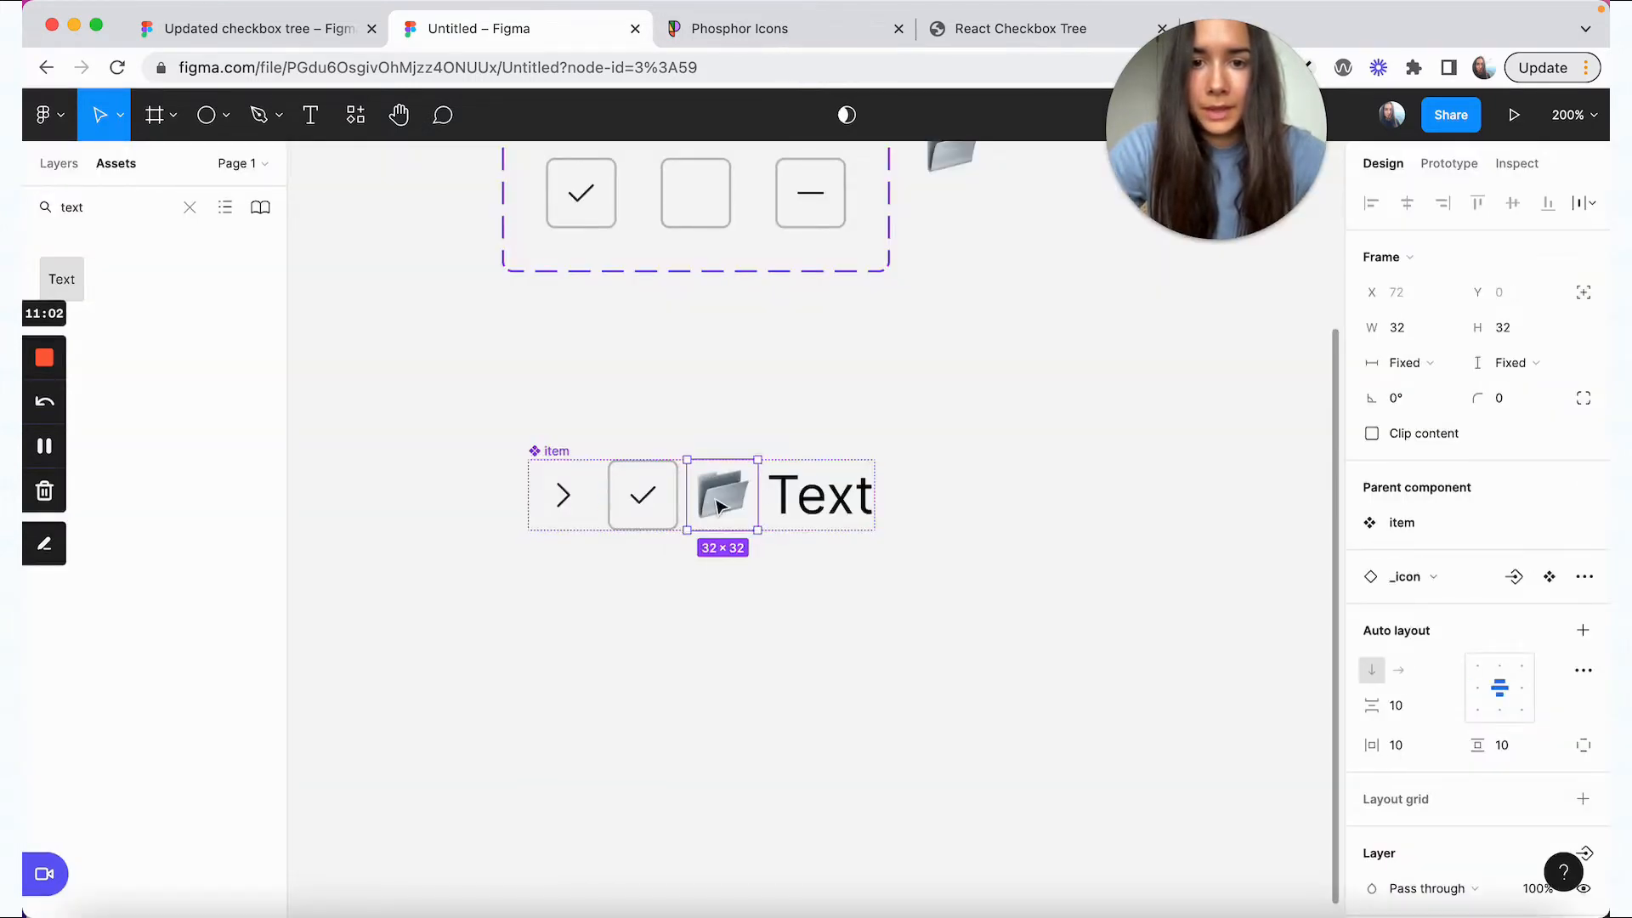
{"action": "scroll", "coordinate": [1544, 471], "scroll_direction": "down", "scroll_amount": 3}
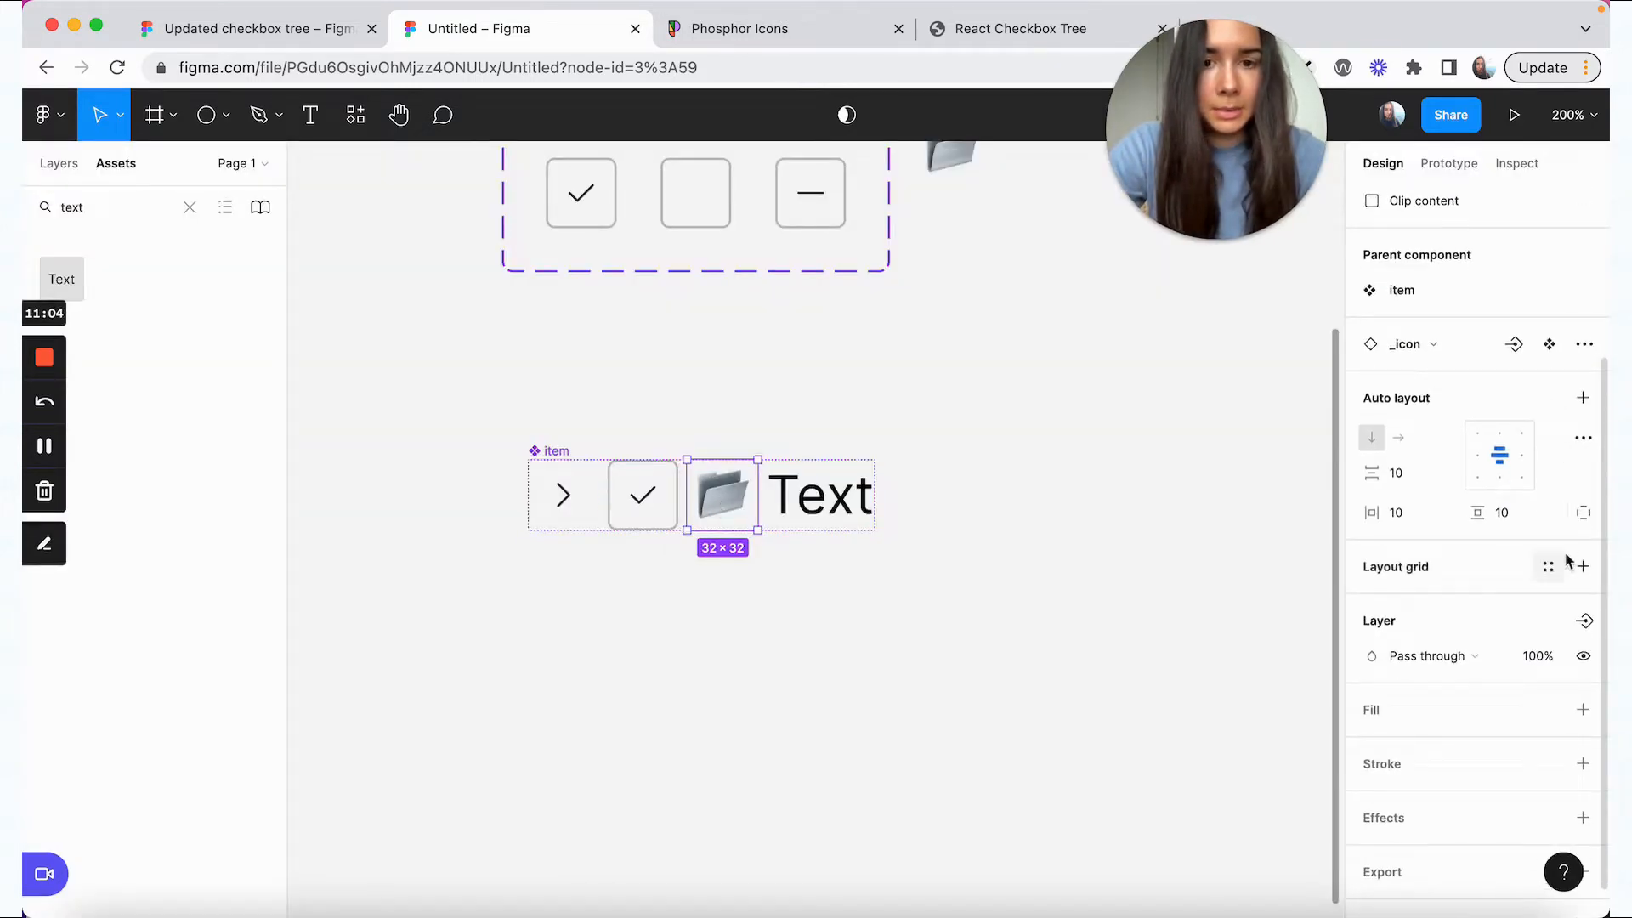
{"action": "left_click", "coordinate": [1581, 620]}
{"action": "left_click", "coordinate": [1468, 667]}
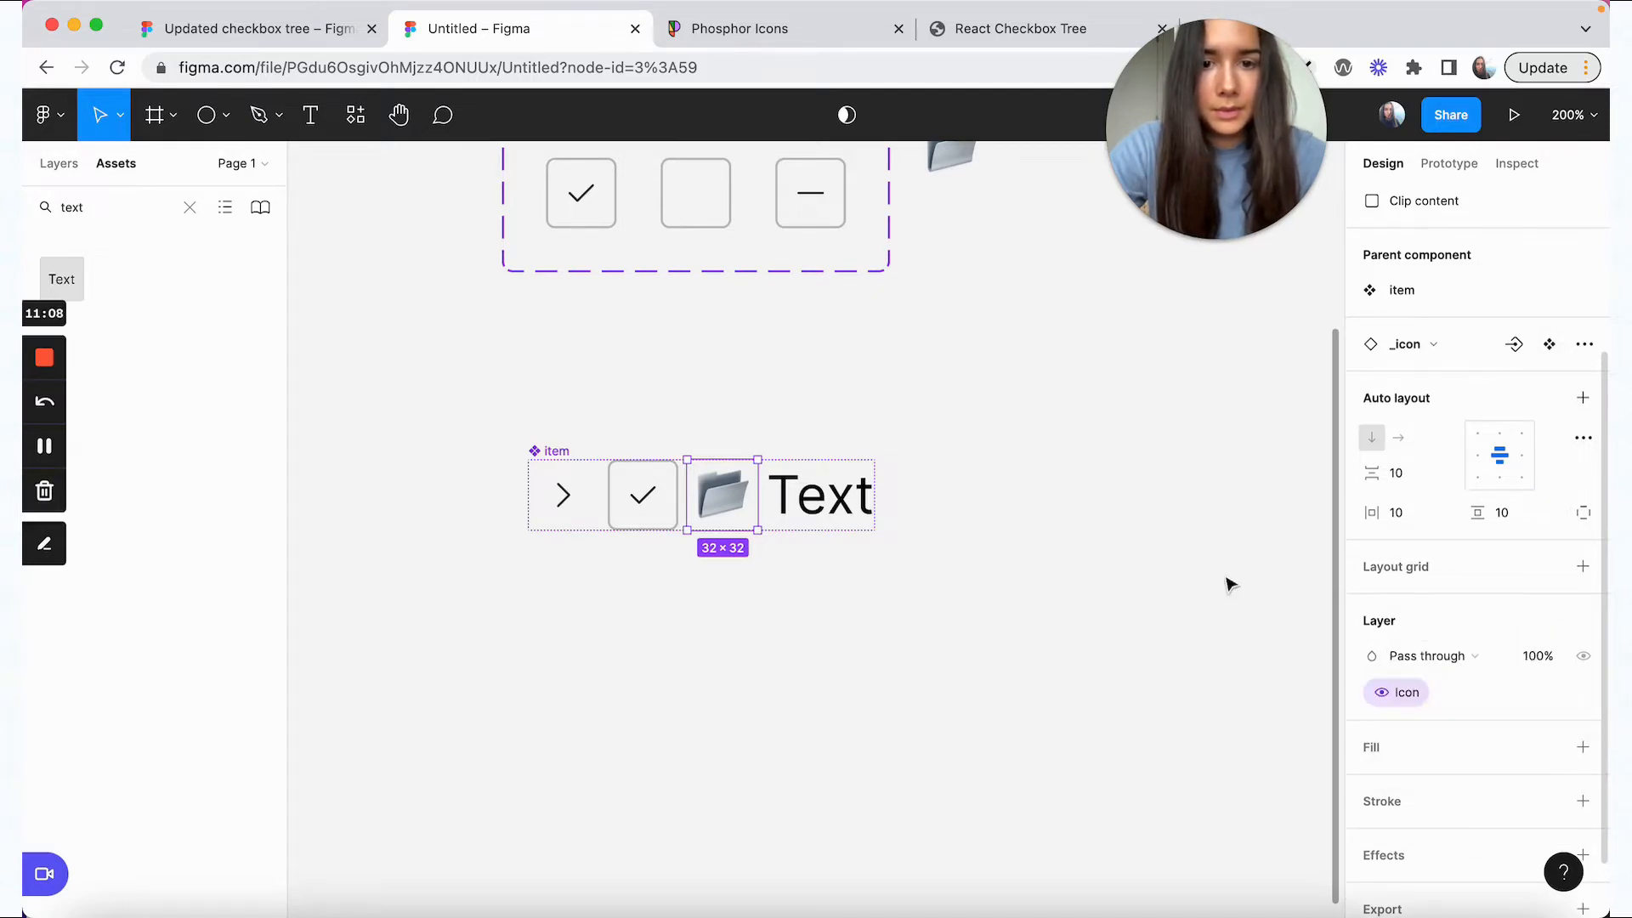
{"action": "left_click", "coordinate": [1105, 553]}
- Place an instance of item beside the main component at about X 411, Y 210, and test switching its Icon property off and on
{"action": "scroll", "coordinate": [1105, 552], "scroll_direction": "down", "scroll_amount": 2}
{"action": "left_click", "coordinate": [557, 375]}
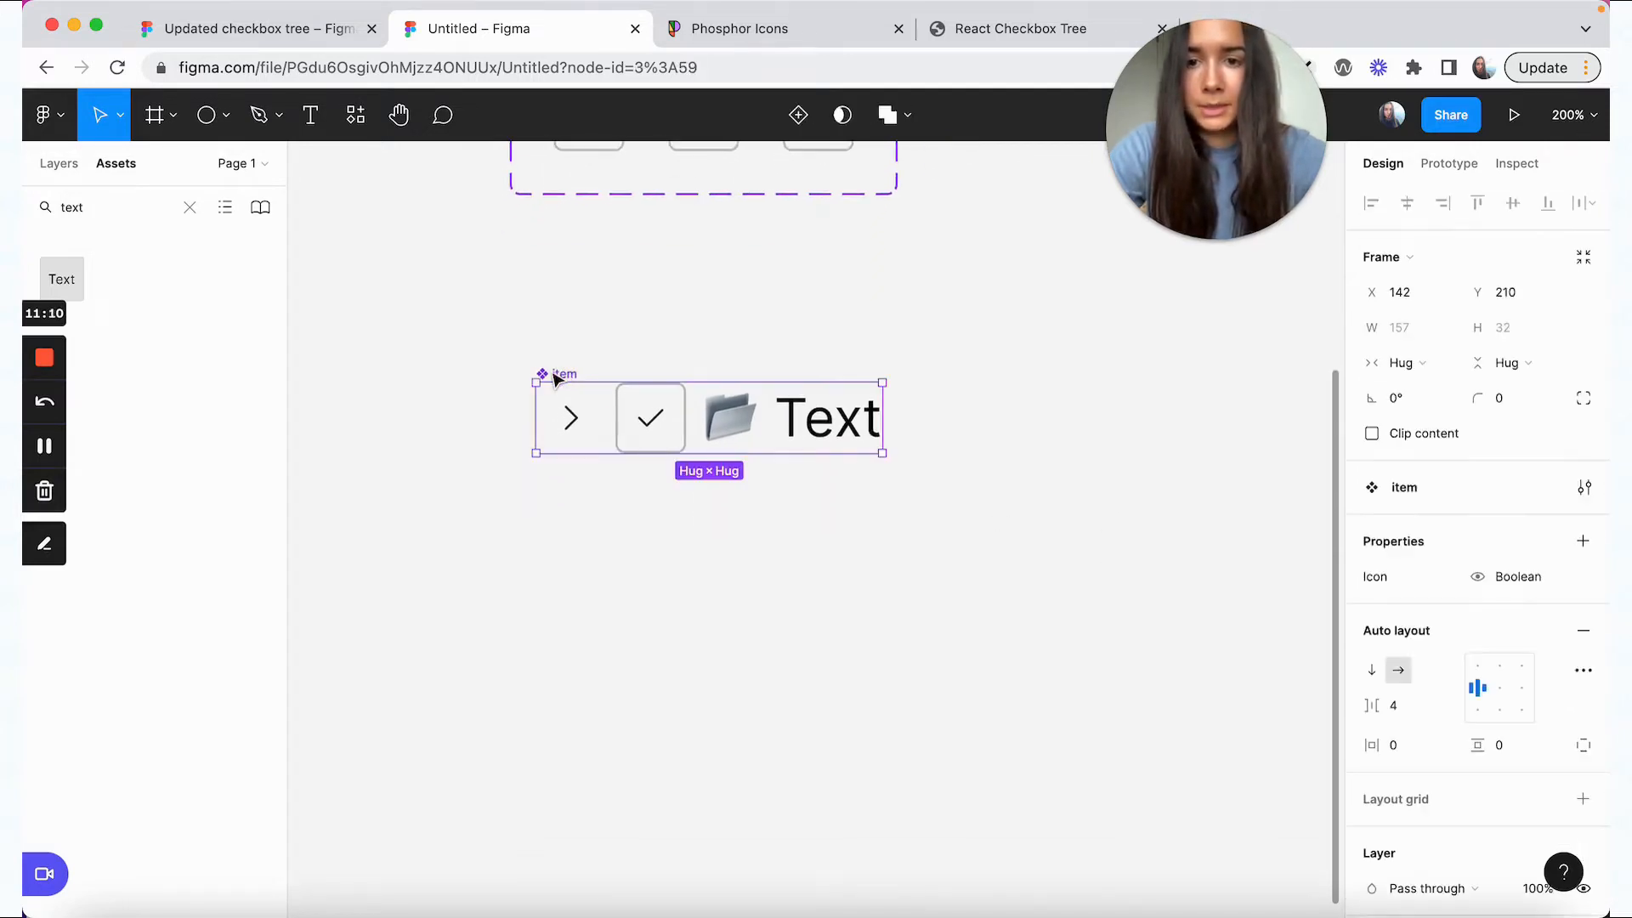
{"action": "key", "text": "super+c"}
{"action": "key", "text": "super+v"}
{"action": "left_click_drag", "start_coordinate": [788, 423], "coordinate": [1228, 493]}
{"action": "scroll", "coordinate": [1228, 493], "scroll_direction": "right", "scroll_amount": 3}
{"action": "left_click_drag", "start_coordinate": [993, 473], "coordinate": [1144, 405]}
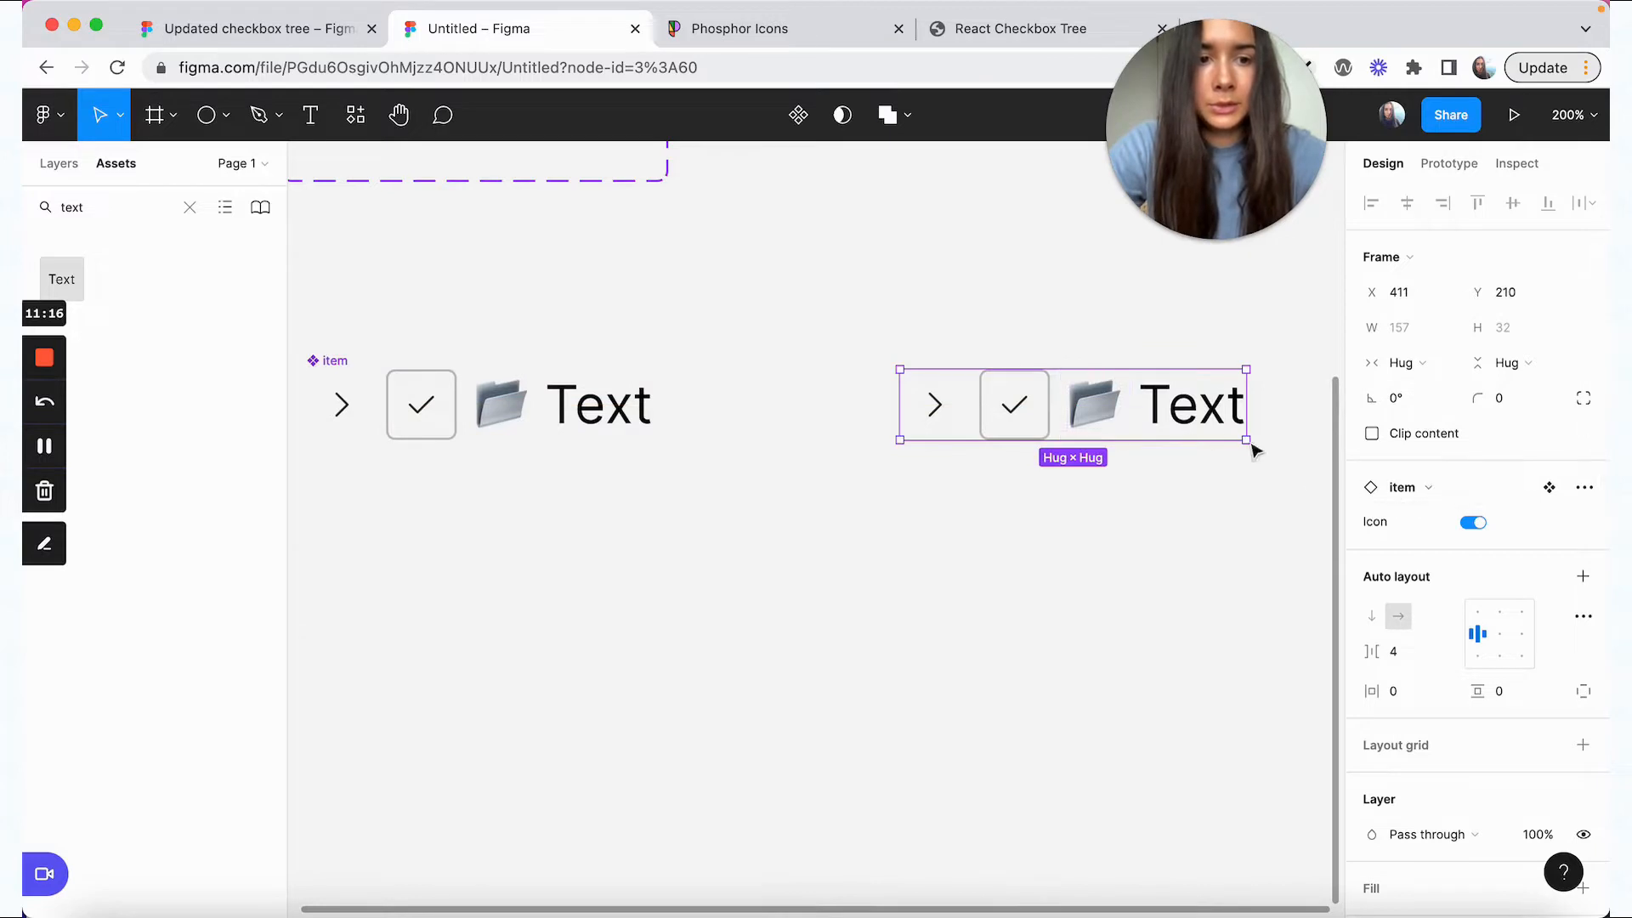
{"action": "left_click", "coordinate": [1474, 523]}
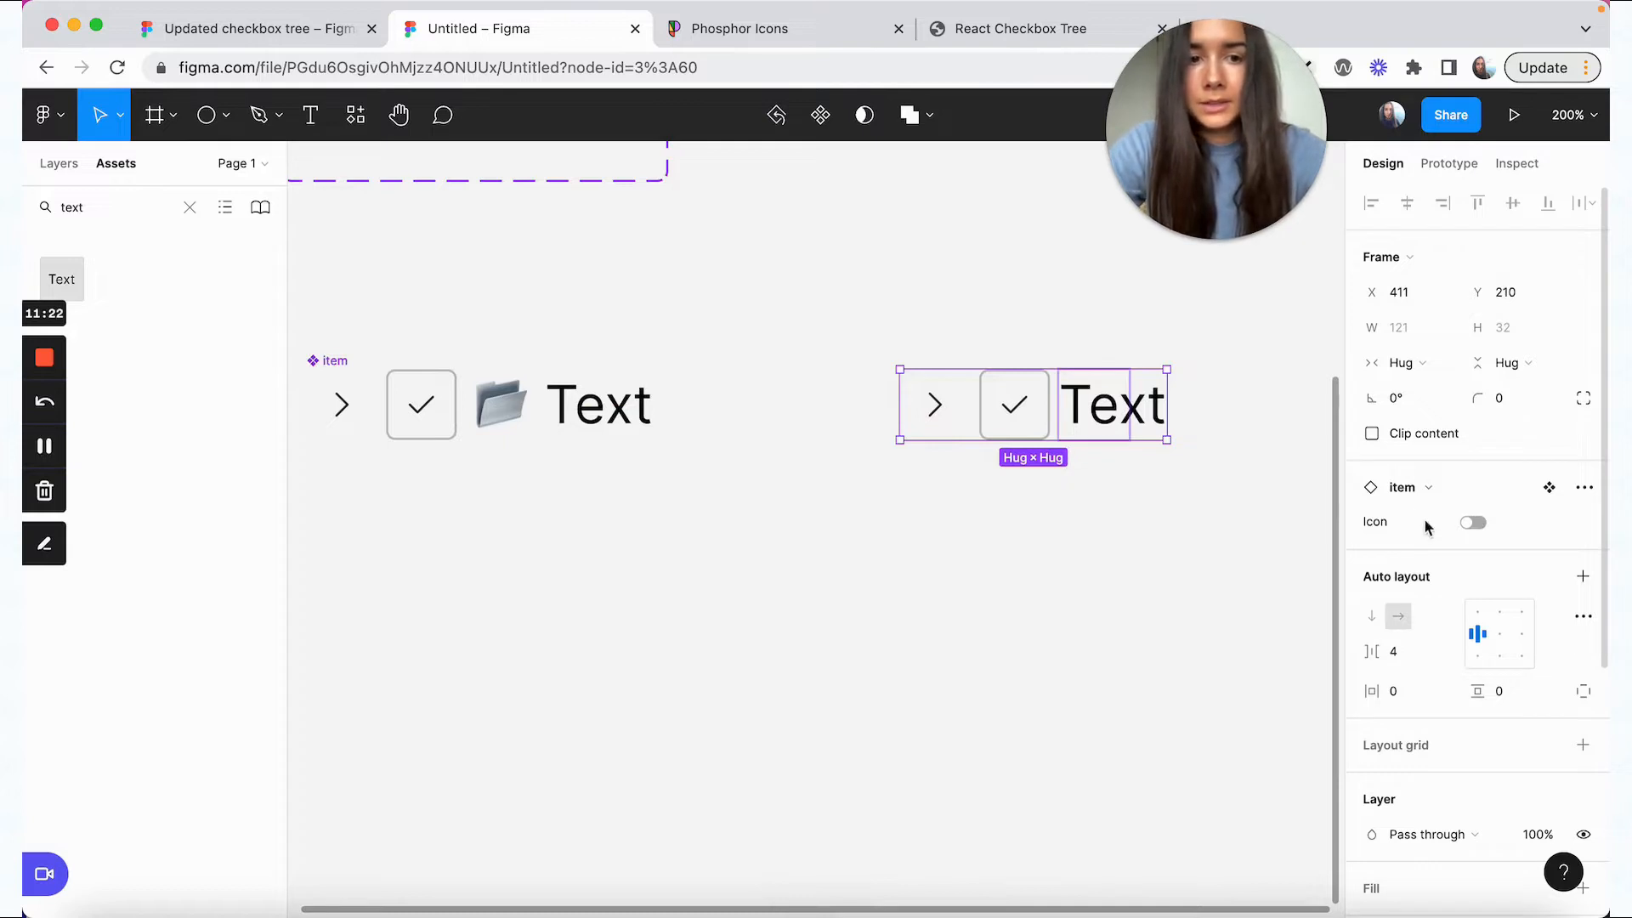
{"action": "left_click", "coordinate": [1473, 522]}
- Create a boolean property named Show checkbox, with the value True, controlling the visibility of the checkbox inside the item component
{"action": "scroll", "coordinate": [847, 575], "scroll_direction": "left", "scroll_amount": 5}
{"action": "left_click", "coordinate": [678, 408]}
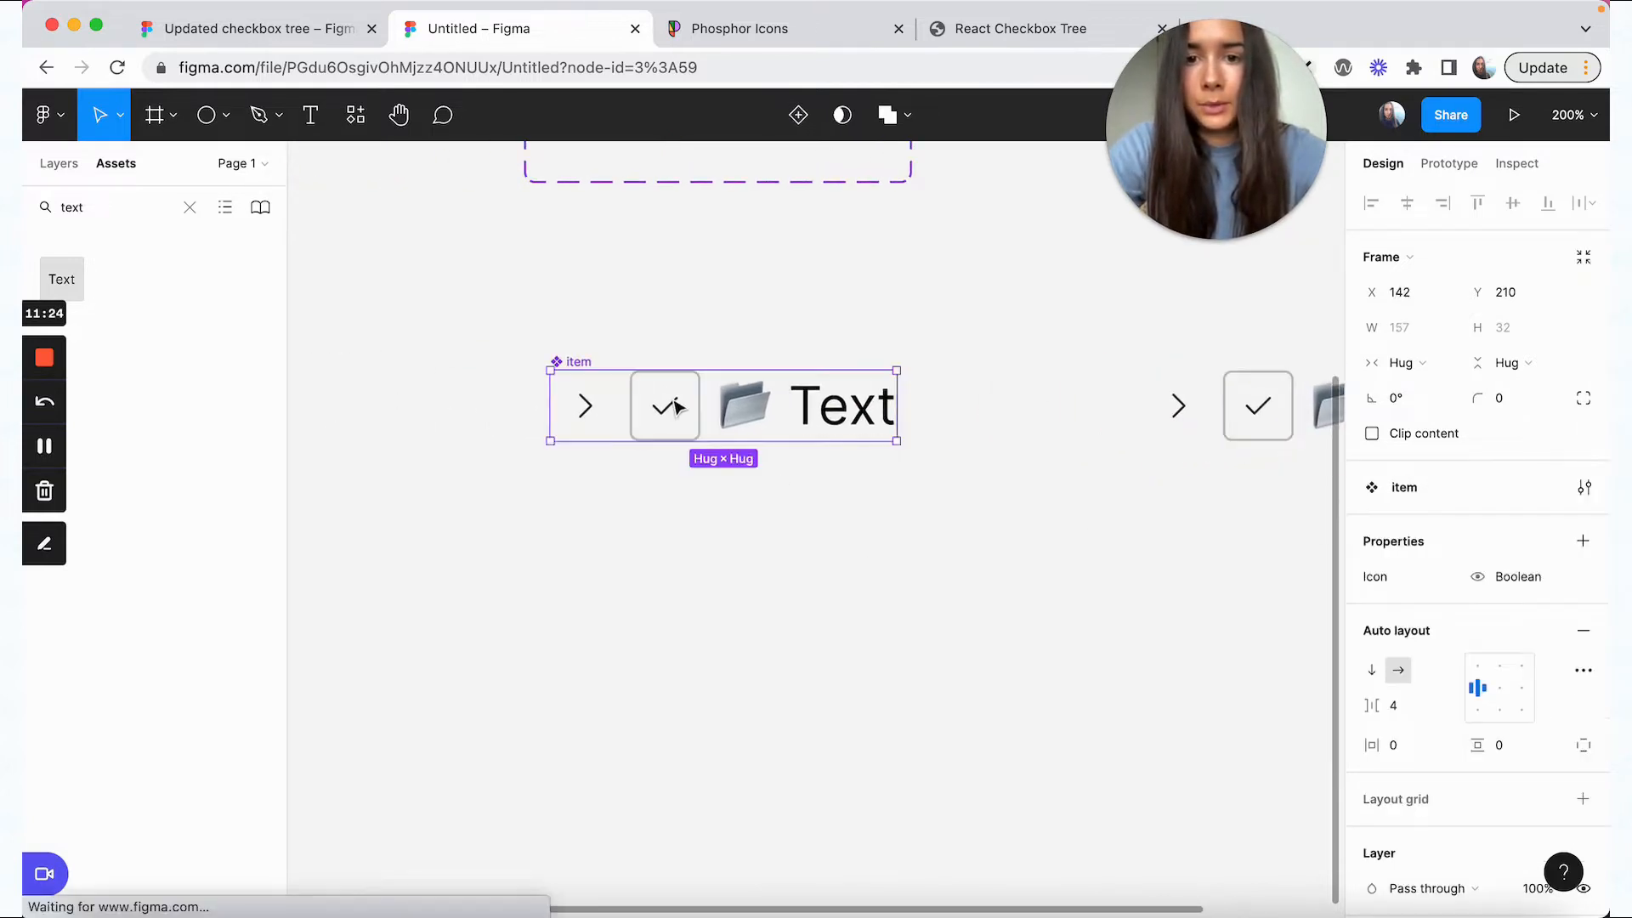
{"action": "left_click", "coordinate": [678, 408]}
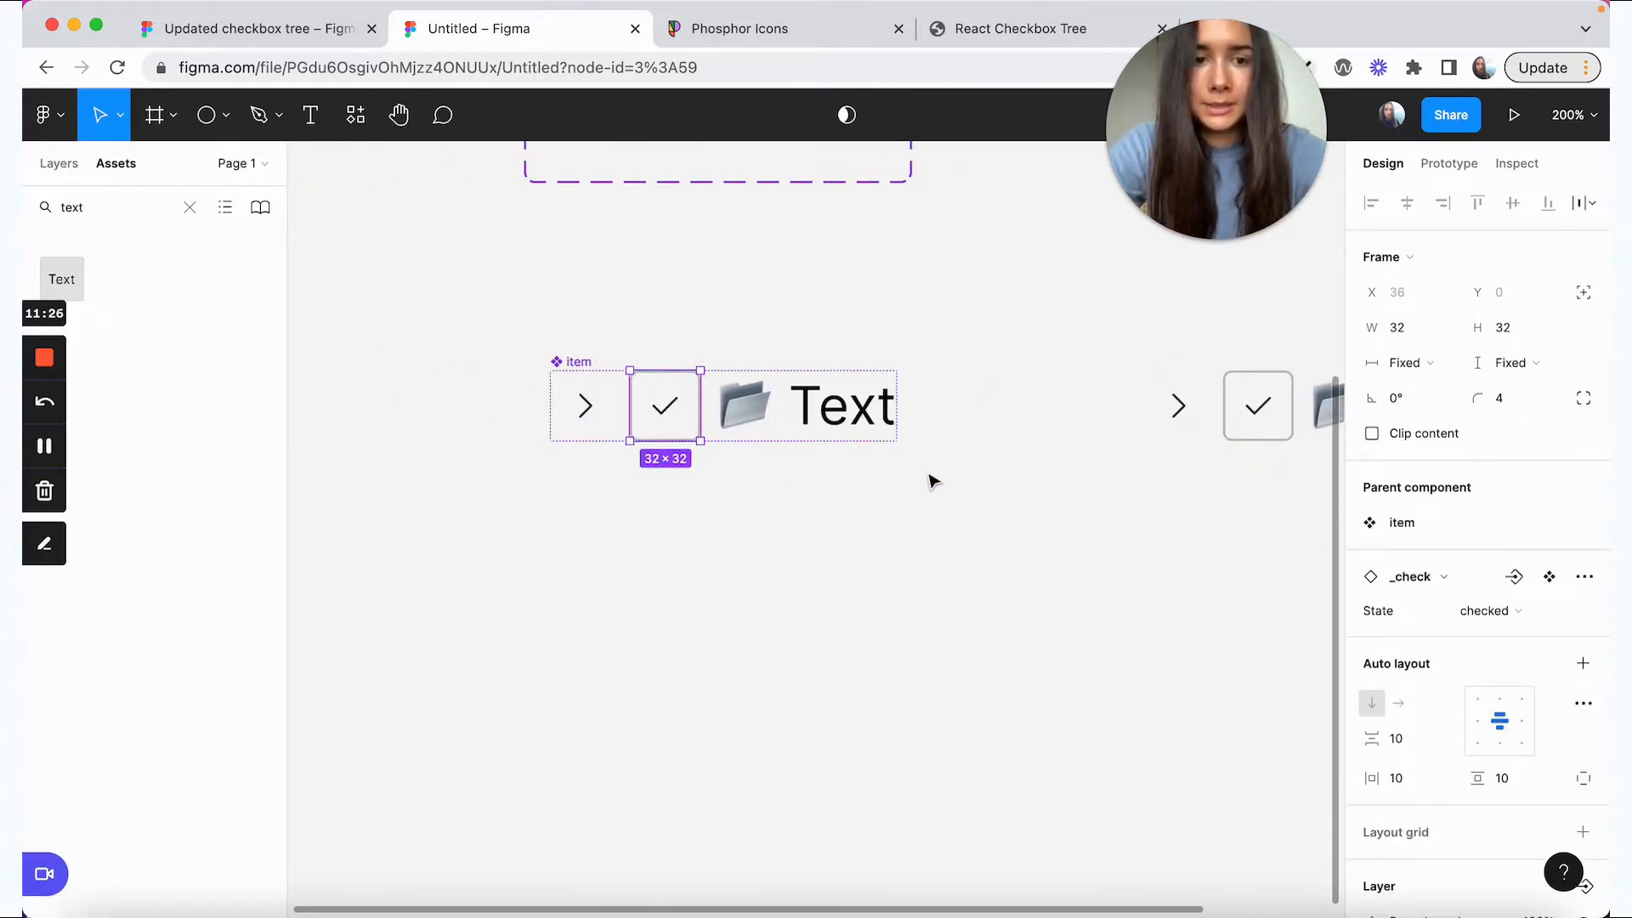
{"action": "scroll", "coordinate": [1446, 575], "scroll_direction": "down", "scroll_amount": 3}
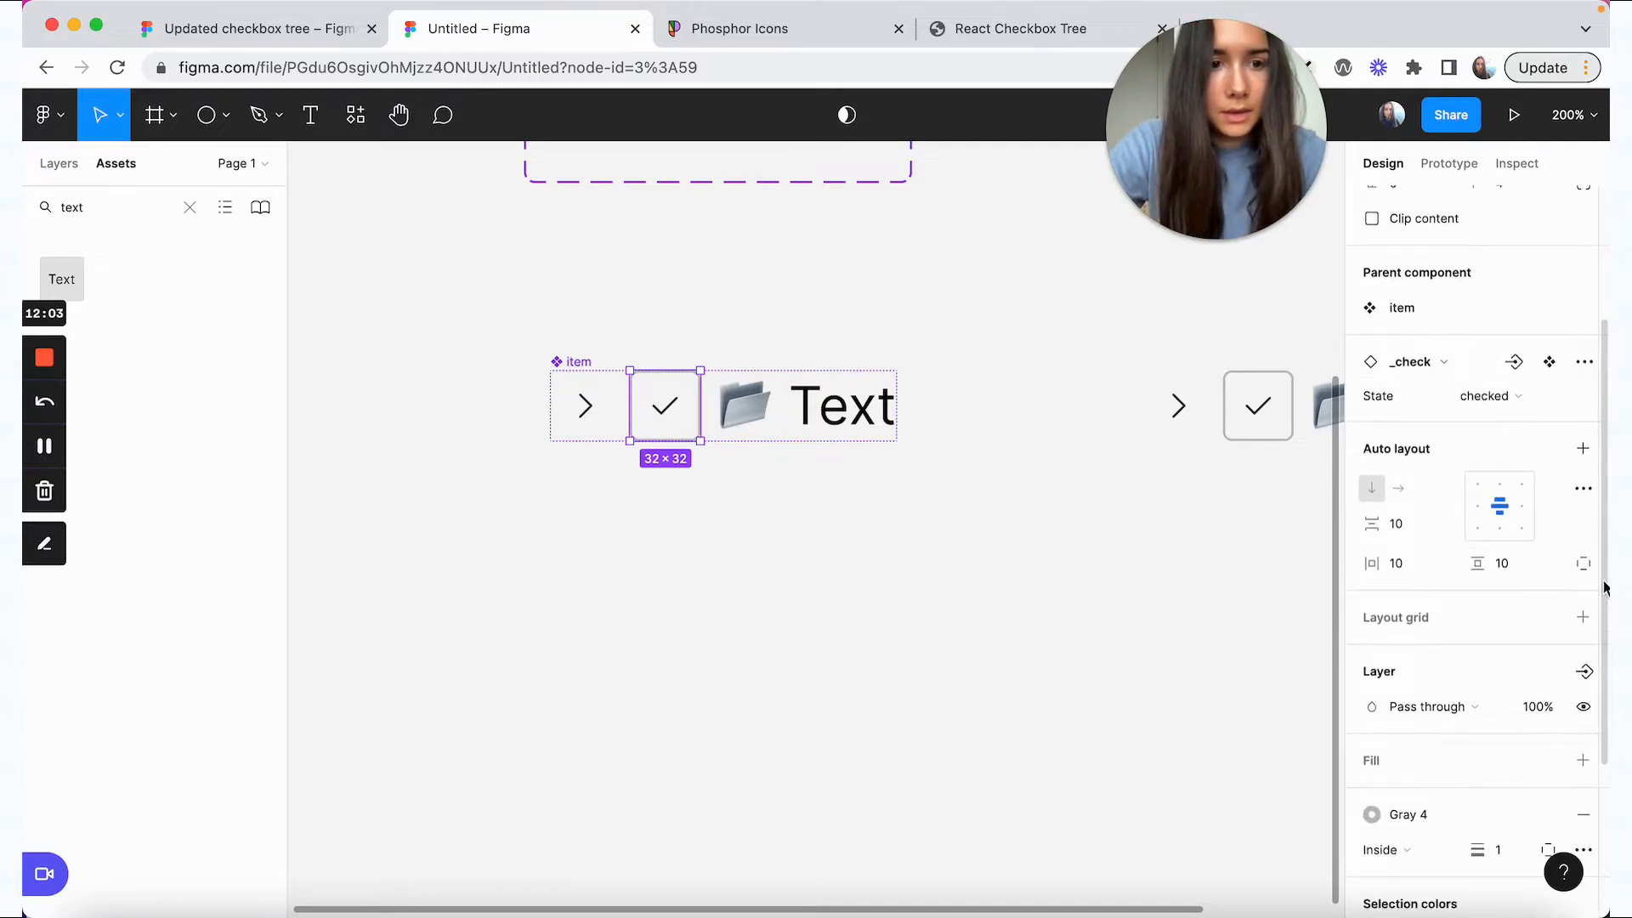
{"action": "scroll", "coordinate": [1590, 646], "scroll_direction": "down", "scroll_amount": 1}
{"action": "left_click", "coordinate": [1581, 612]}
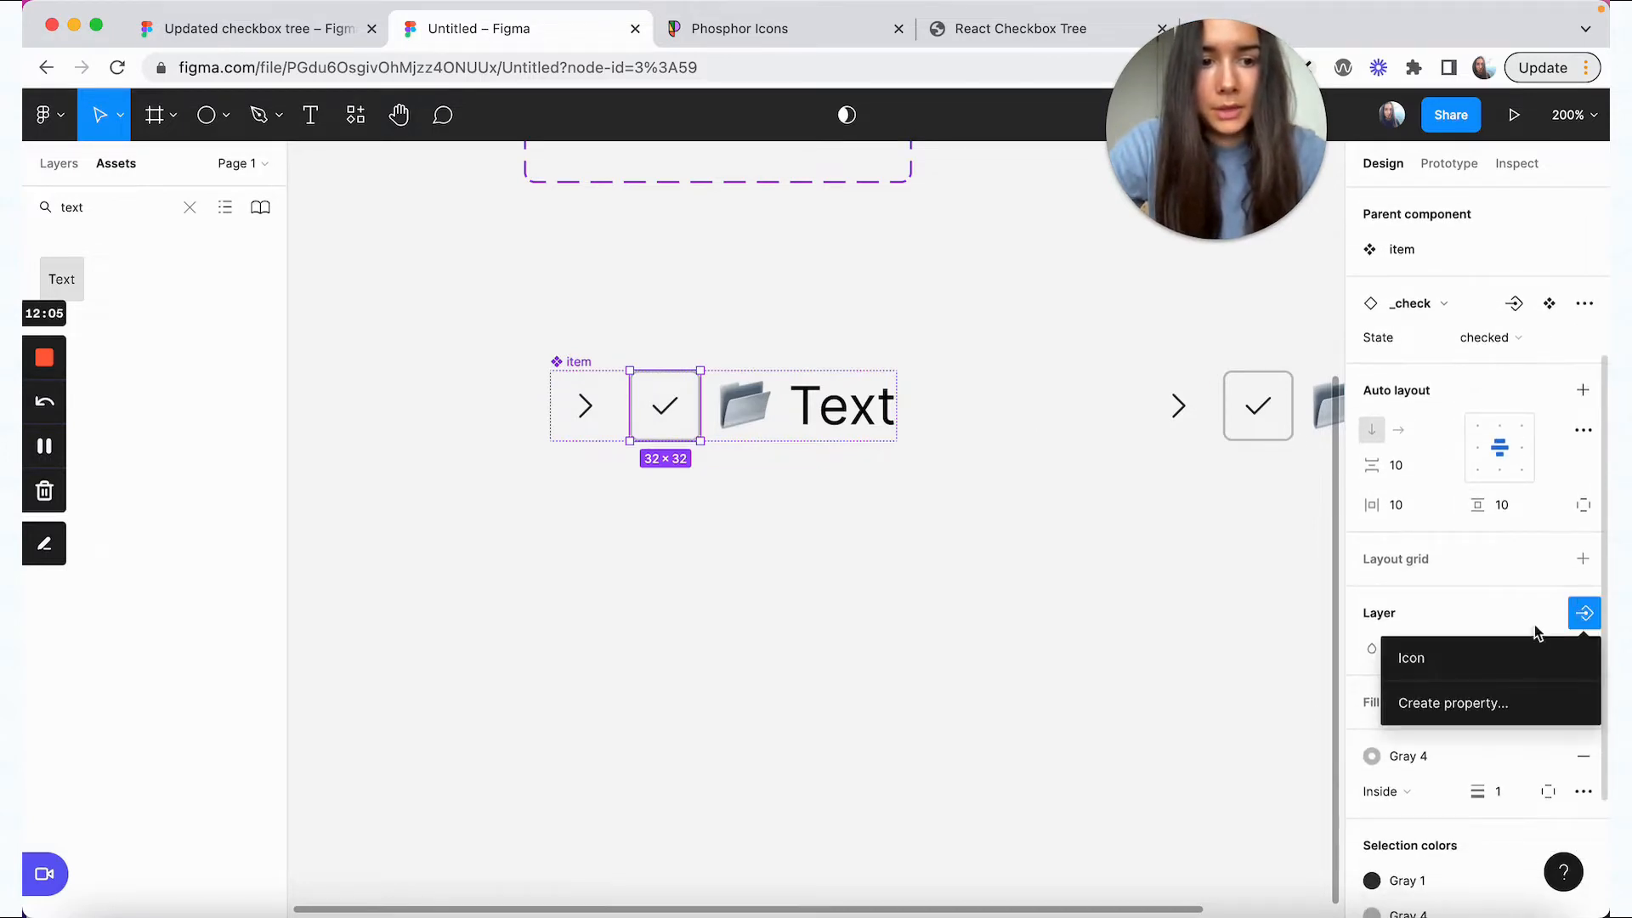
{"action": "left_click", "coordinate": [1450, 699]}
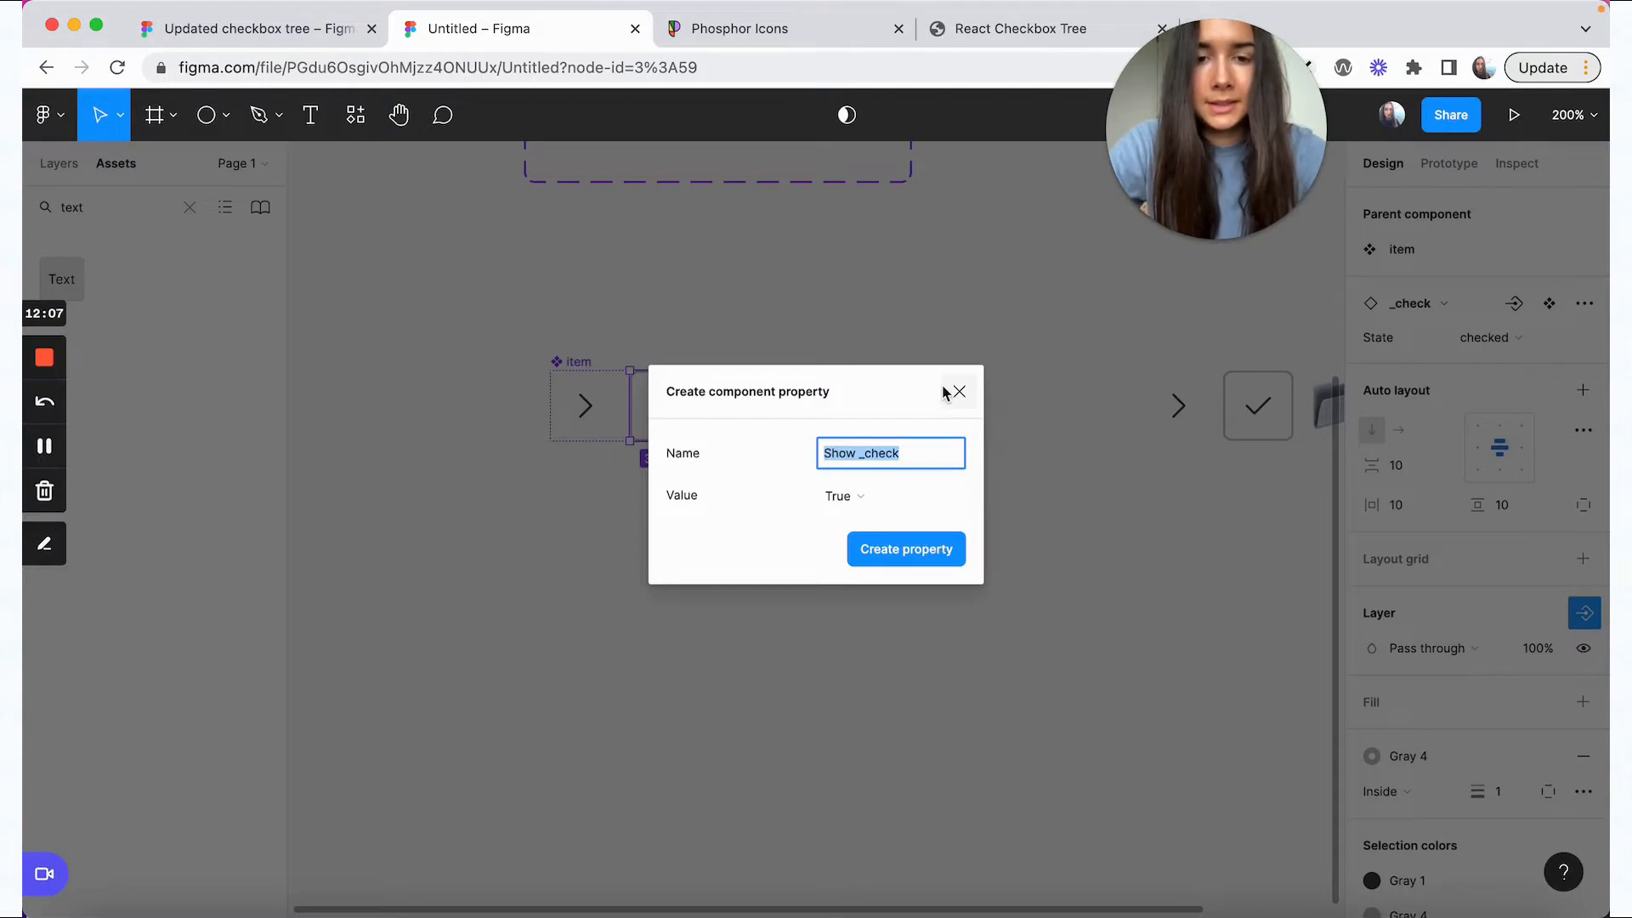
{"action": "type", "text": "Show ch"}
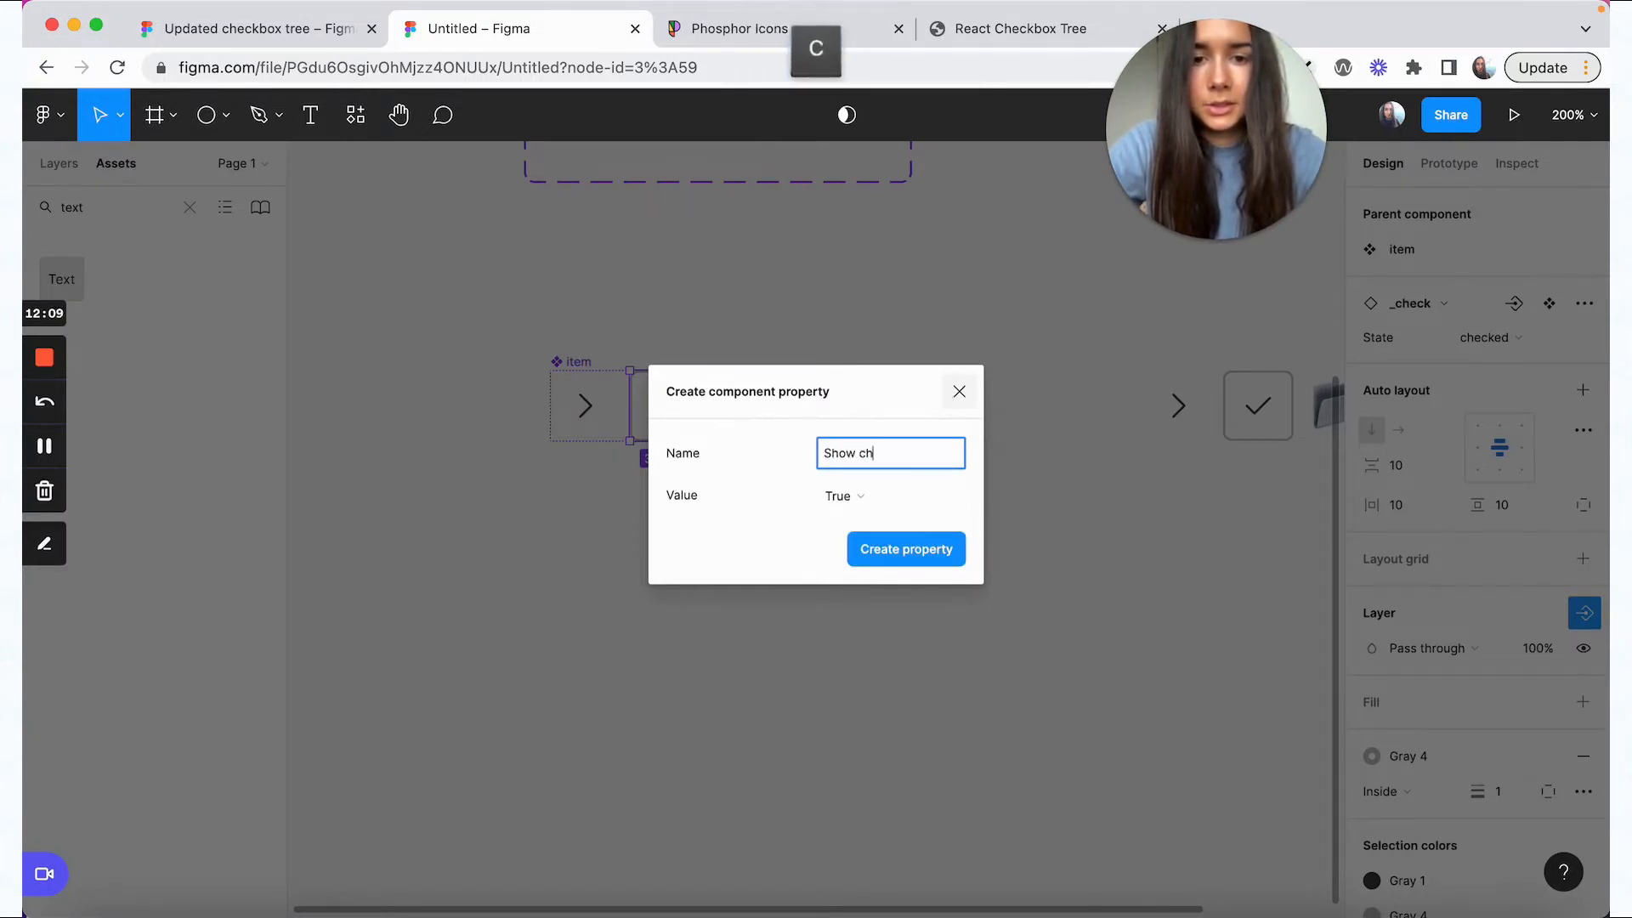
{"action": "type", "text": "eckbox"}
{"action": "left_click", "coordinate": [922, 567]}
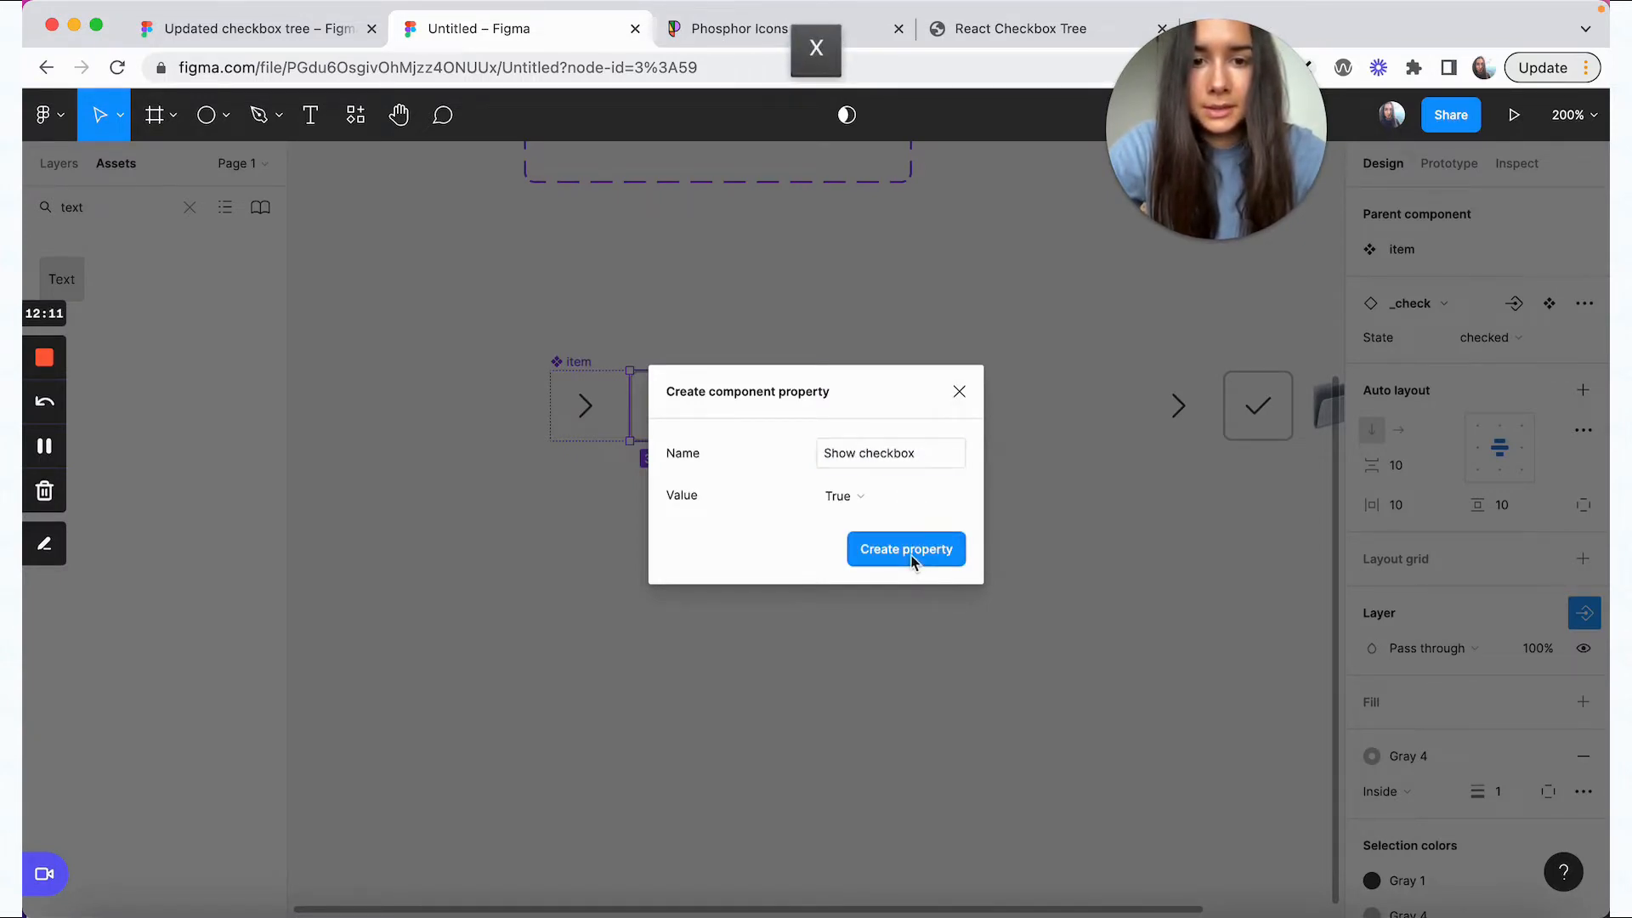
{"action": "left_click", "coordinate": [837, 531]}
- Test the Show checkbox and Icon properties on the item instance by switching each off and back on
{"action": "scroll", "coordinate": [837, 531], "scroll_direction": "right", "scroll_amount": 3}
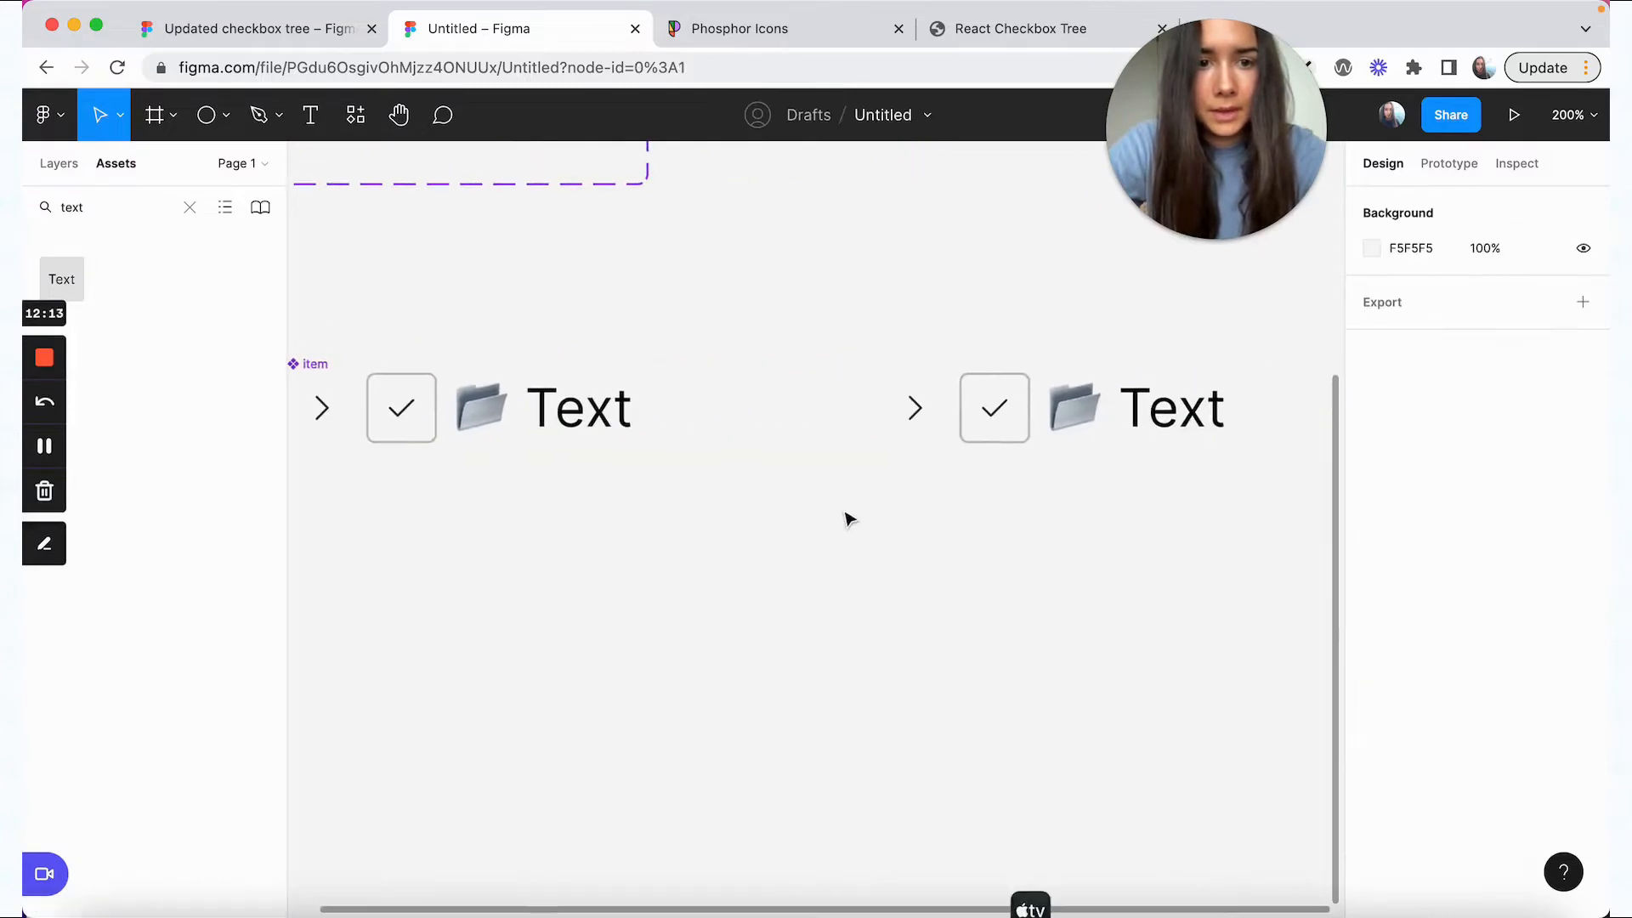
{"action": "left_click", "coordinate": [1147, 410]}
{"action": "left_click", "coordinate": [1476, 560]}
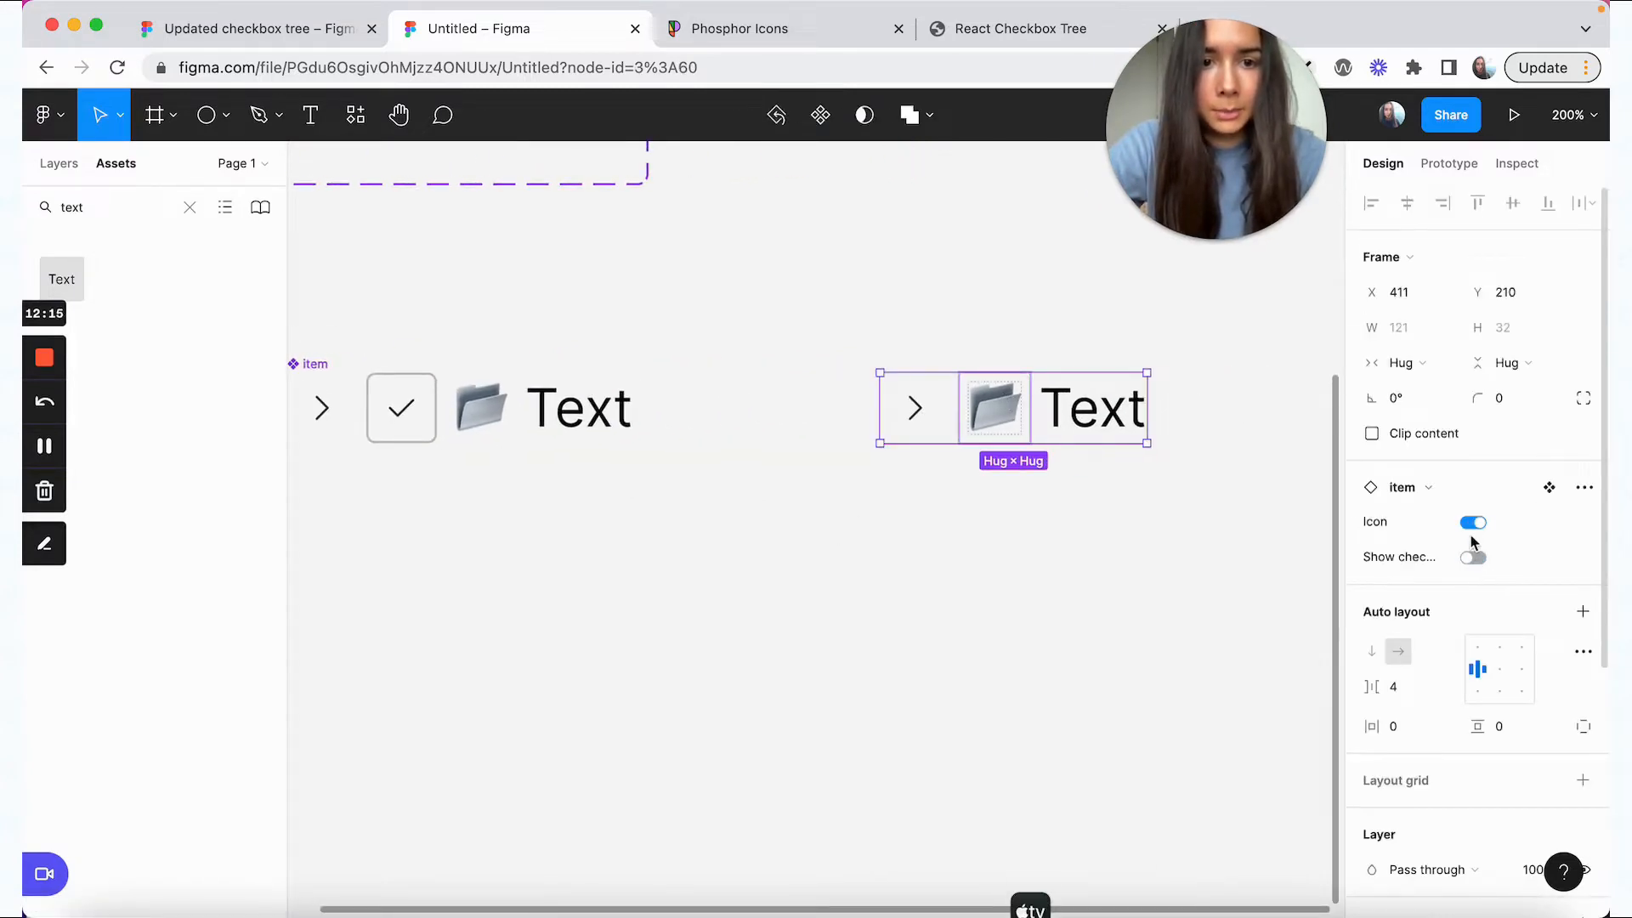
{"action": "left_click", "coordinate": [1472, 525]}
{"action": "left_click", "coordinate": [1471, 524]}
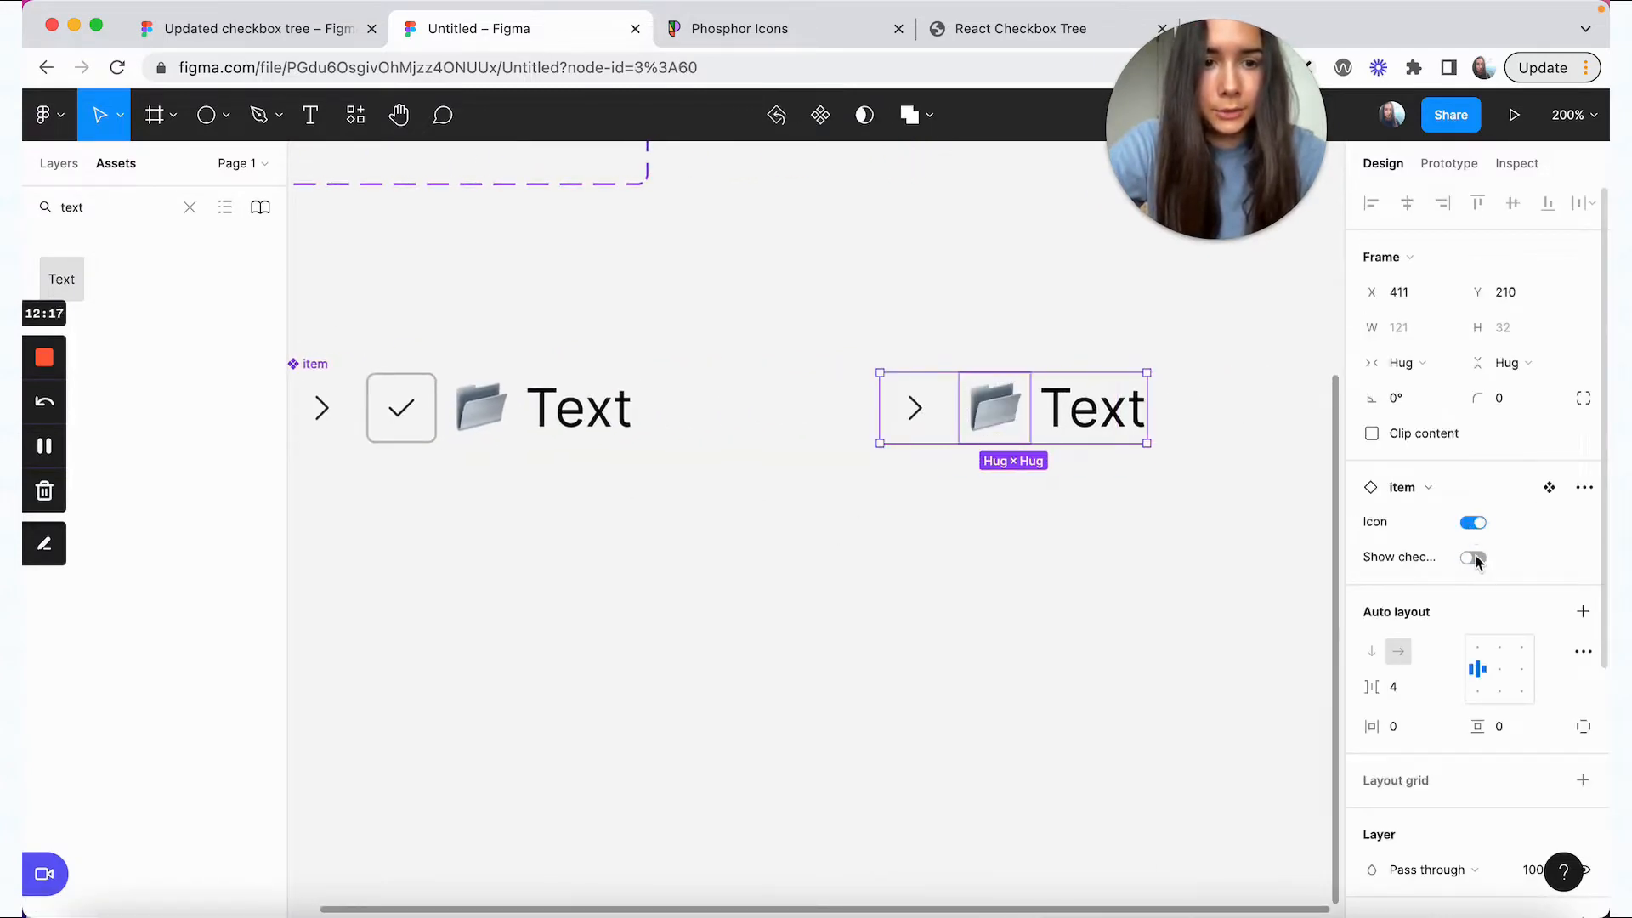
{"action": "left_click", "coordinate": [1473, 558]}
- Move the item main component to about X 105, Y 200
{"action": "left_click", "coordinate": [1187, 584]}
{"action": "scroll", "coordinate": [1190, 585], "scroll_direction": "left", "scroll_amount": 3}
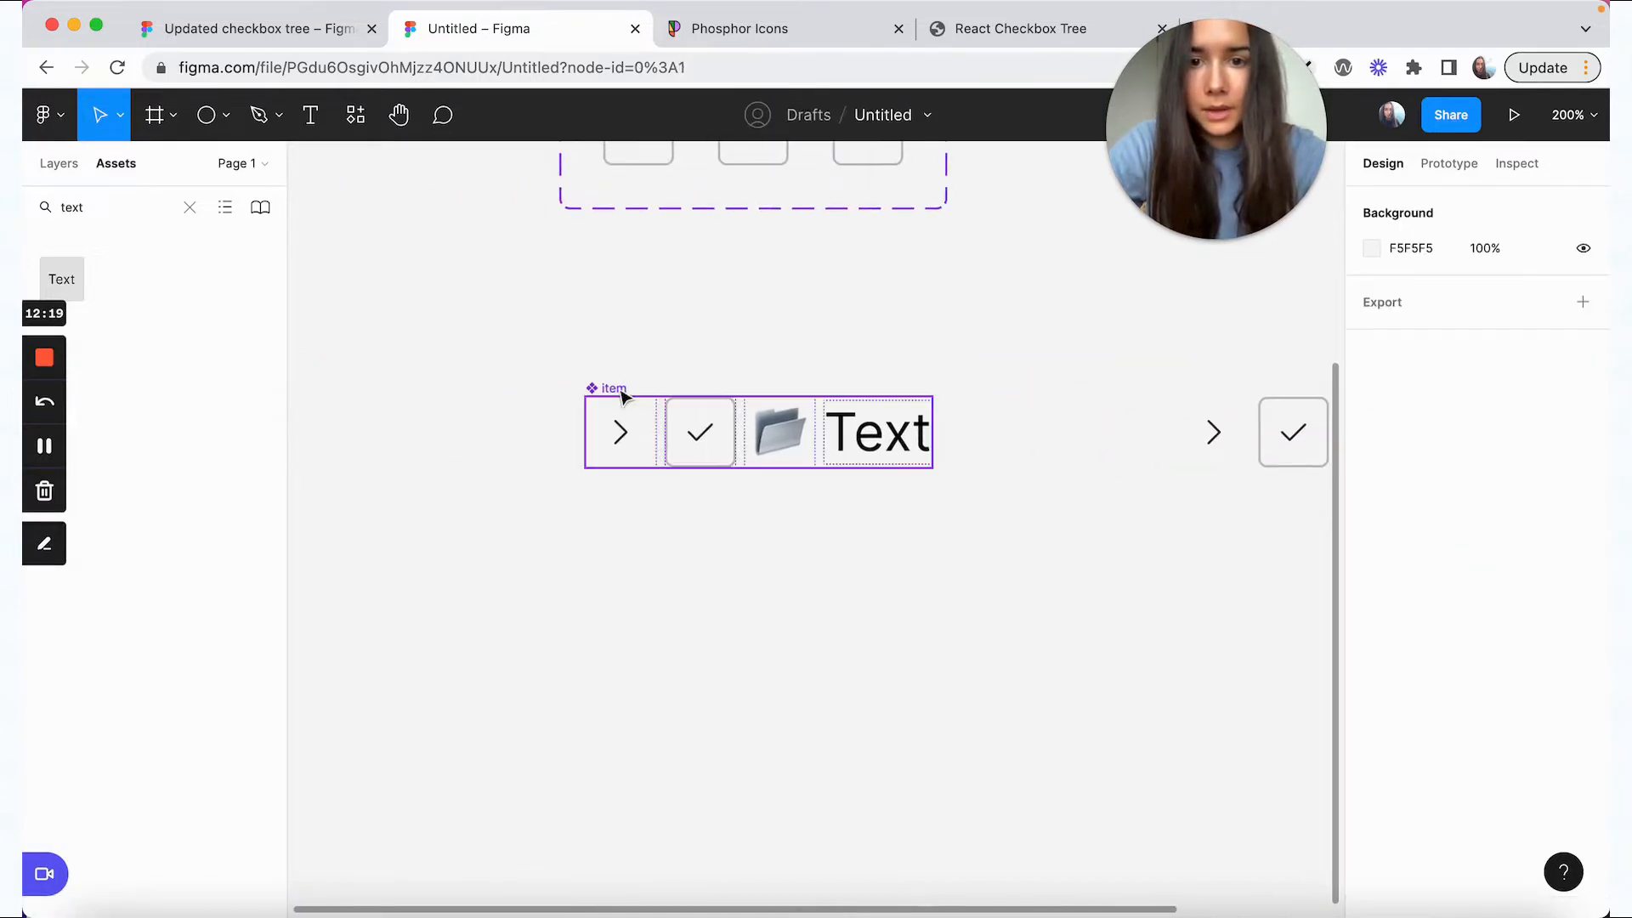
{"action": "left_click_drag", "start_coordinate": [599, 387], "coordinate": [526, 366]}
- Add a second variant to the item component and place the resulting variant set at about X 40, Y 194
{"action": "scroll", "coordinate": [903, 280], "scroll_direction": "up", "scroll_amount": 5}
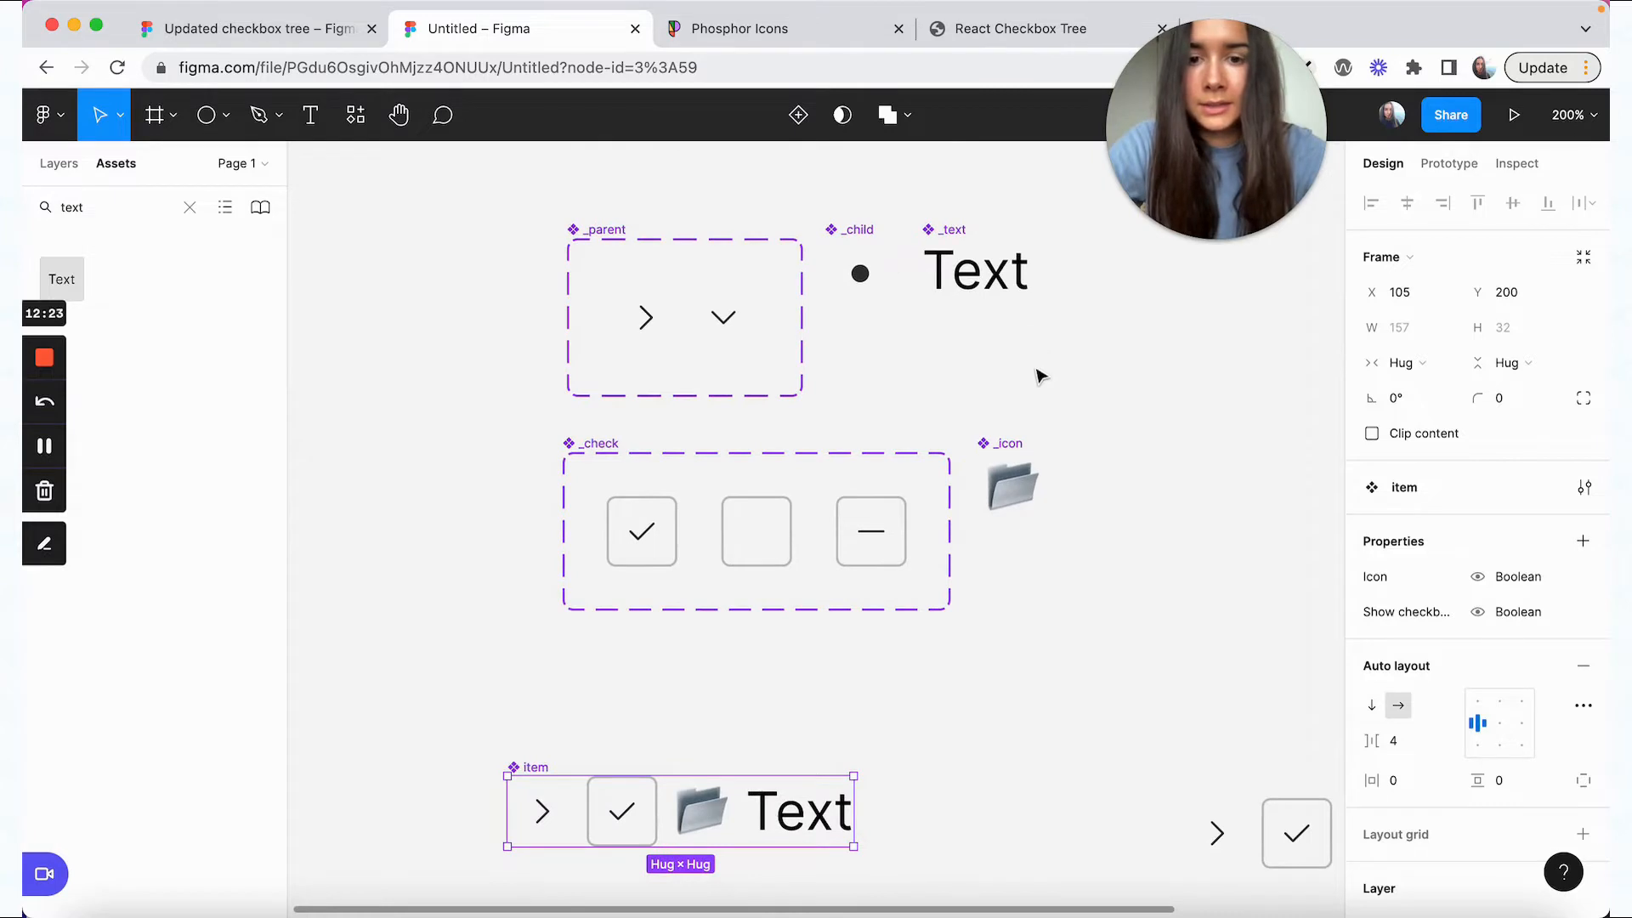
{"action": "scroll", "coordinate": [1039, 375], "scroll_direction": "down", "scroll_amount": 2}
{"action": "scroll", "coordinate": [1039, 375], "scroll_direction": "left", "scroll_amount": 1}
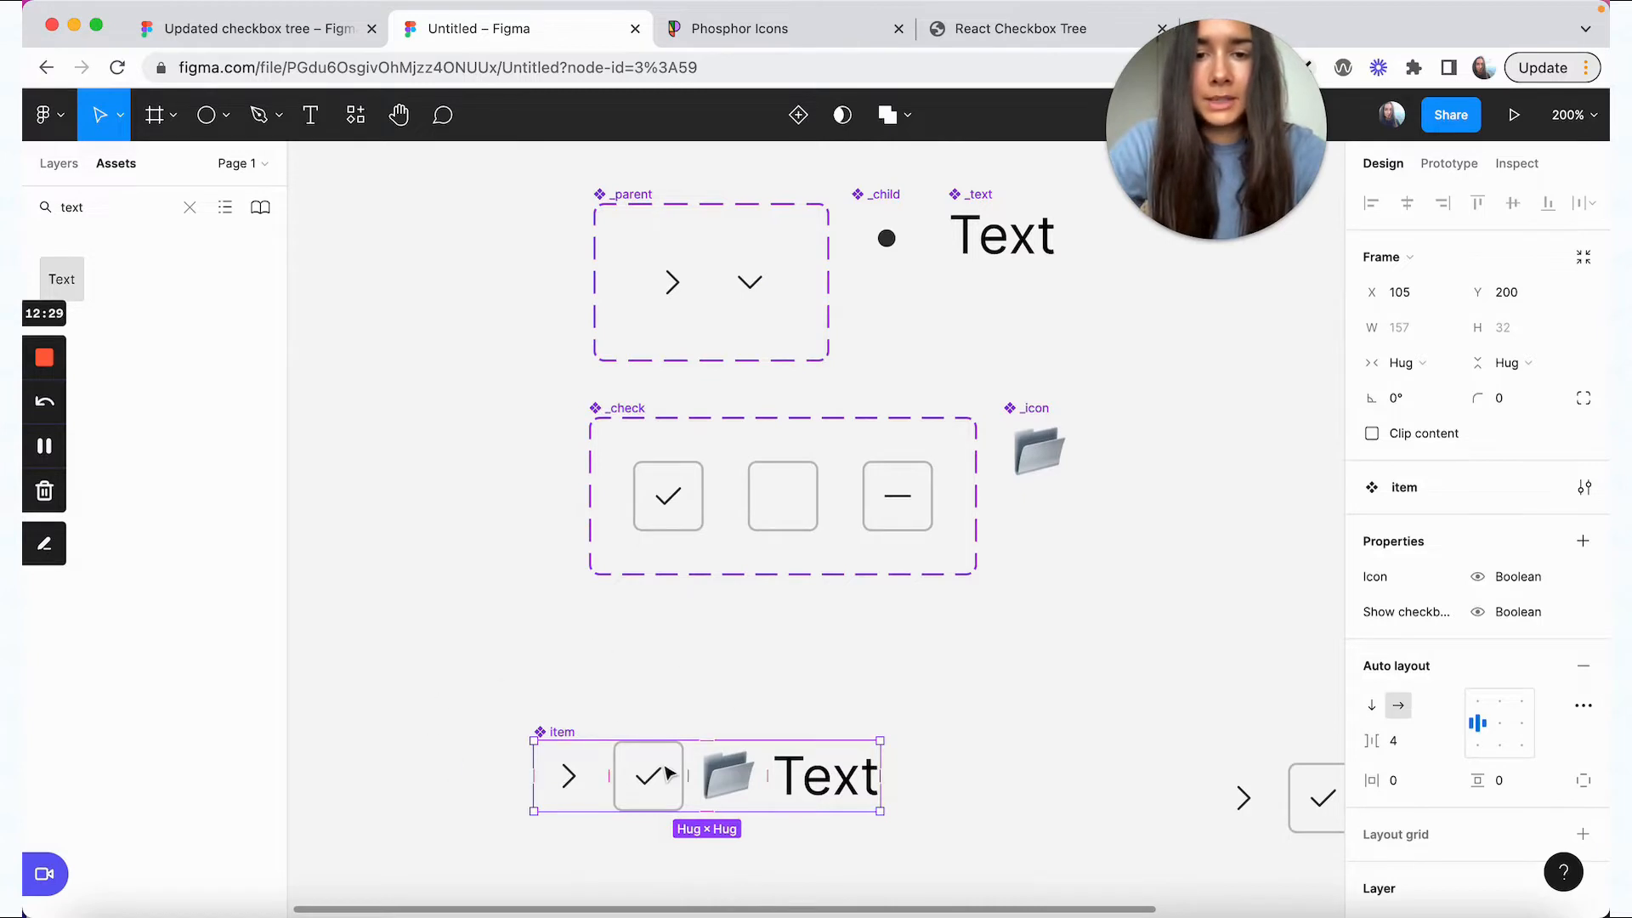
{"action": "scroll", "coordinate": [800, 697], "scroll_direction": "down", "scroll_amount": 1}
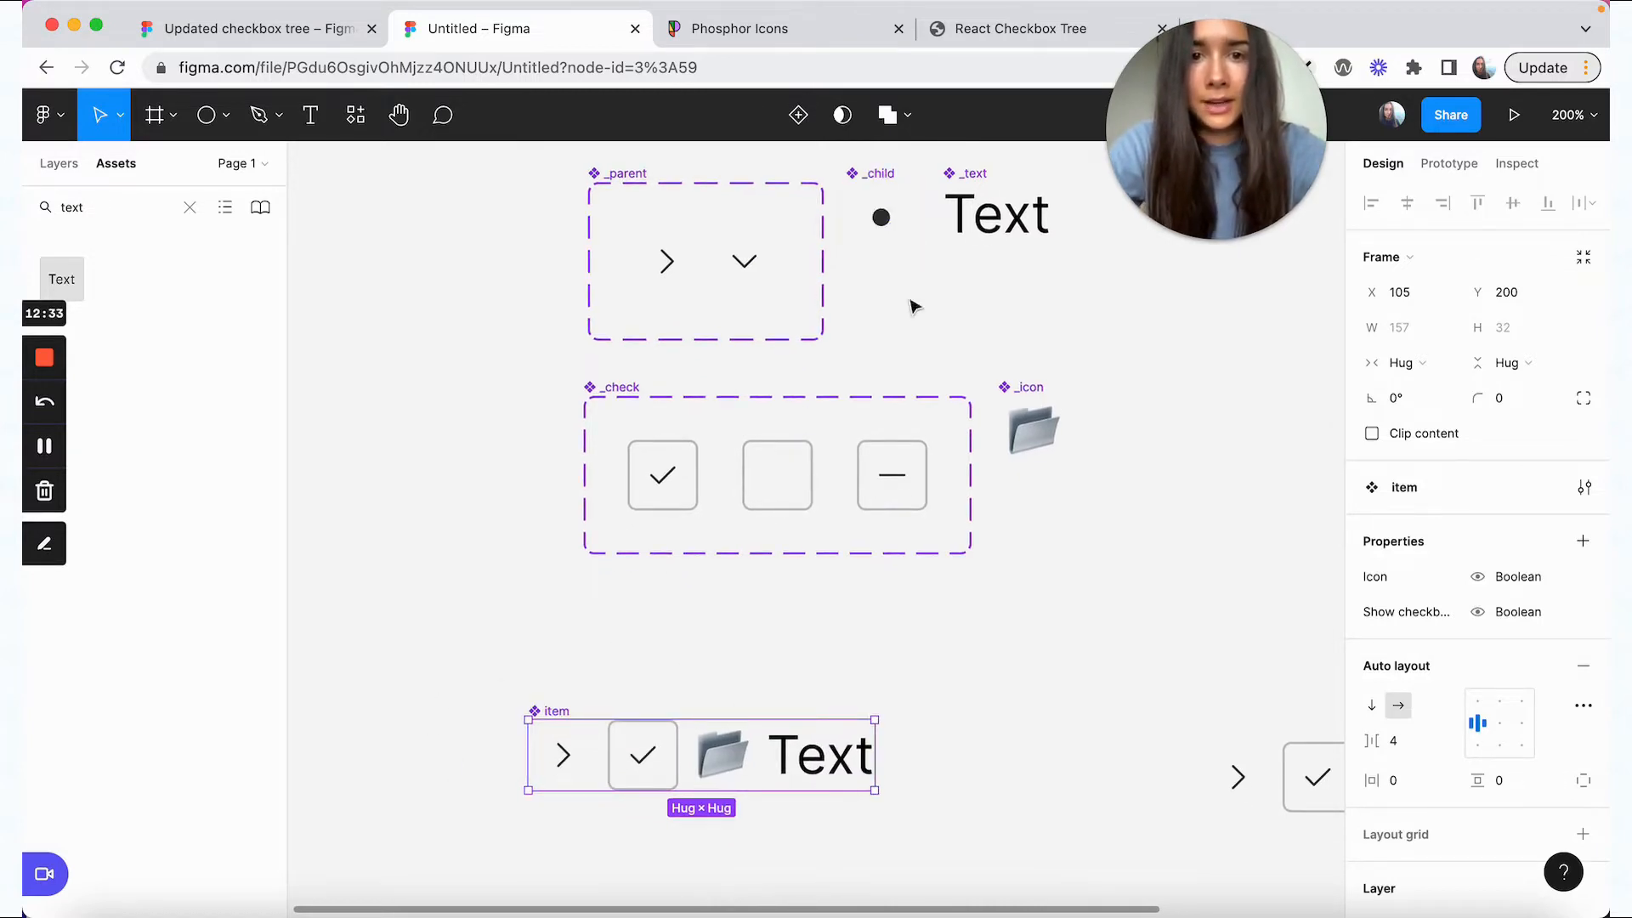
{"action": "scroll", "coordinate": [978, 505], "scroll_direction": "down", "scroll_amount": 5}
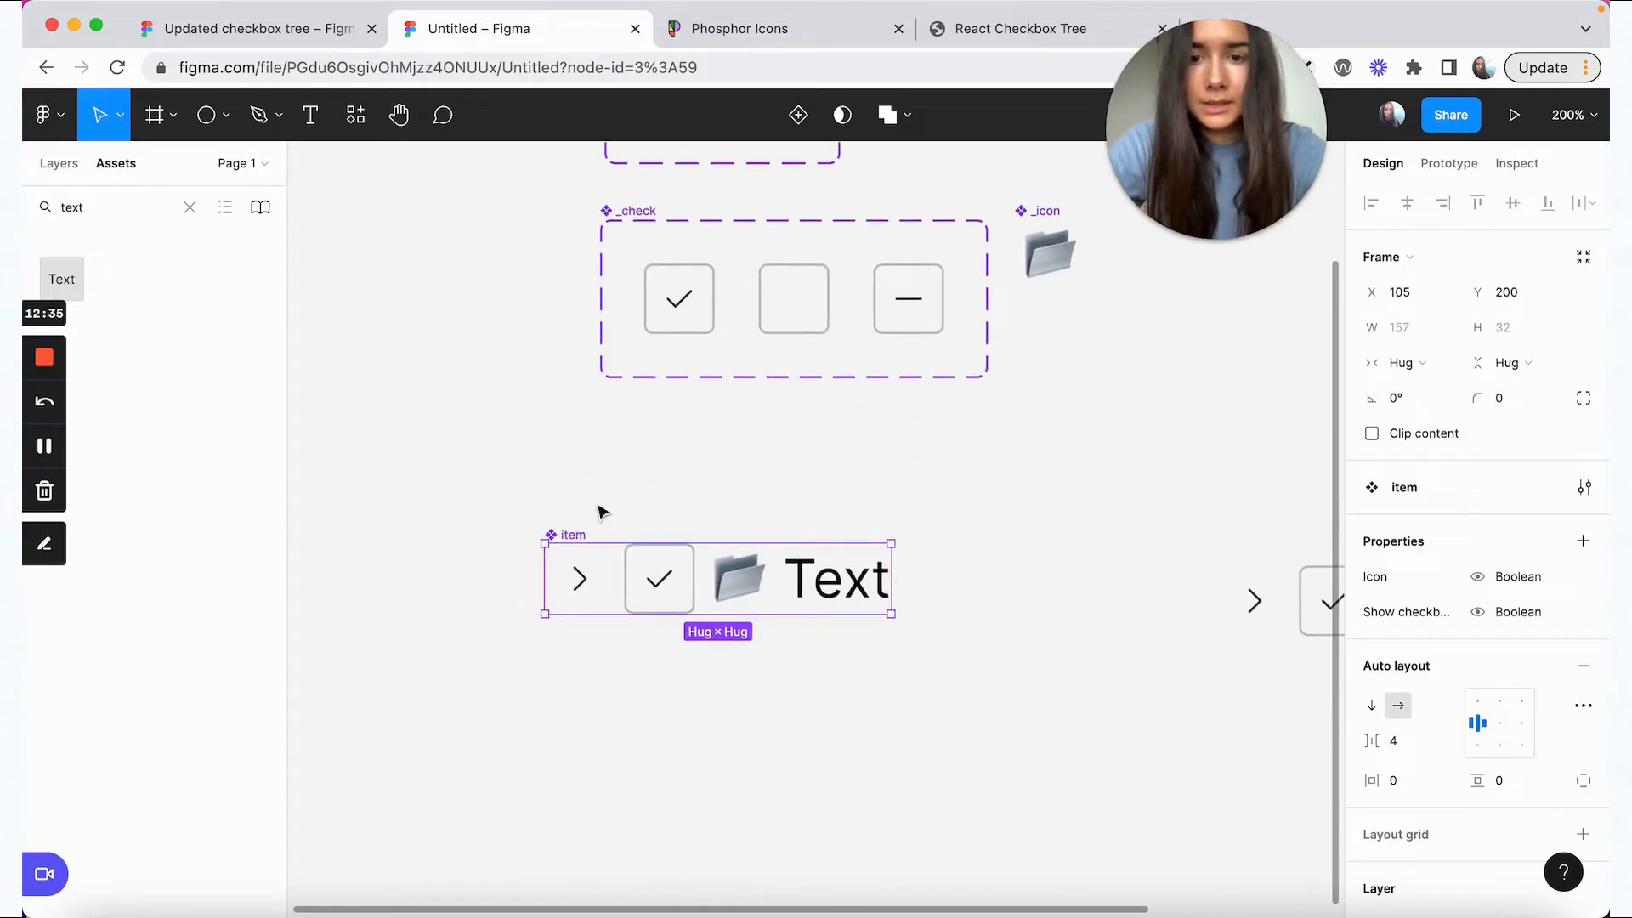
{"action": "scroll", "coordinate": [1011, 483], "scroll_direction": "down", "scroll_amount": 2}
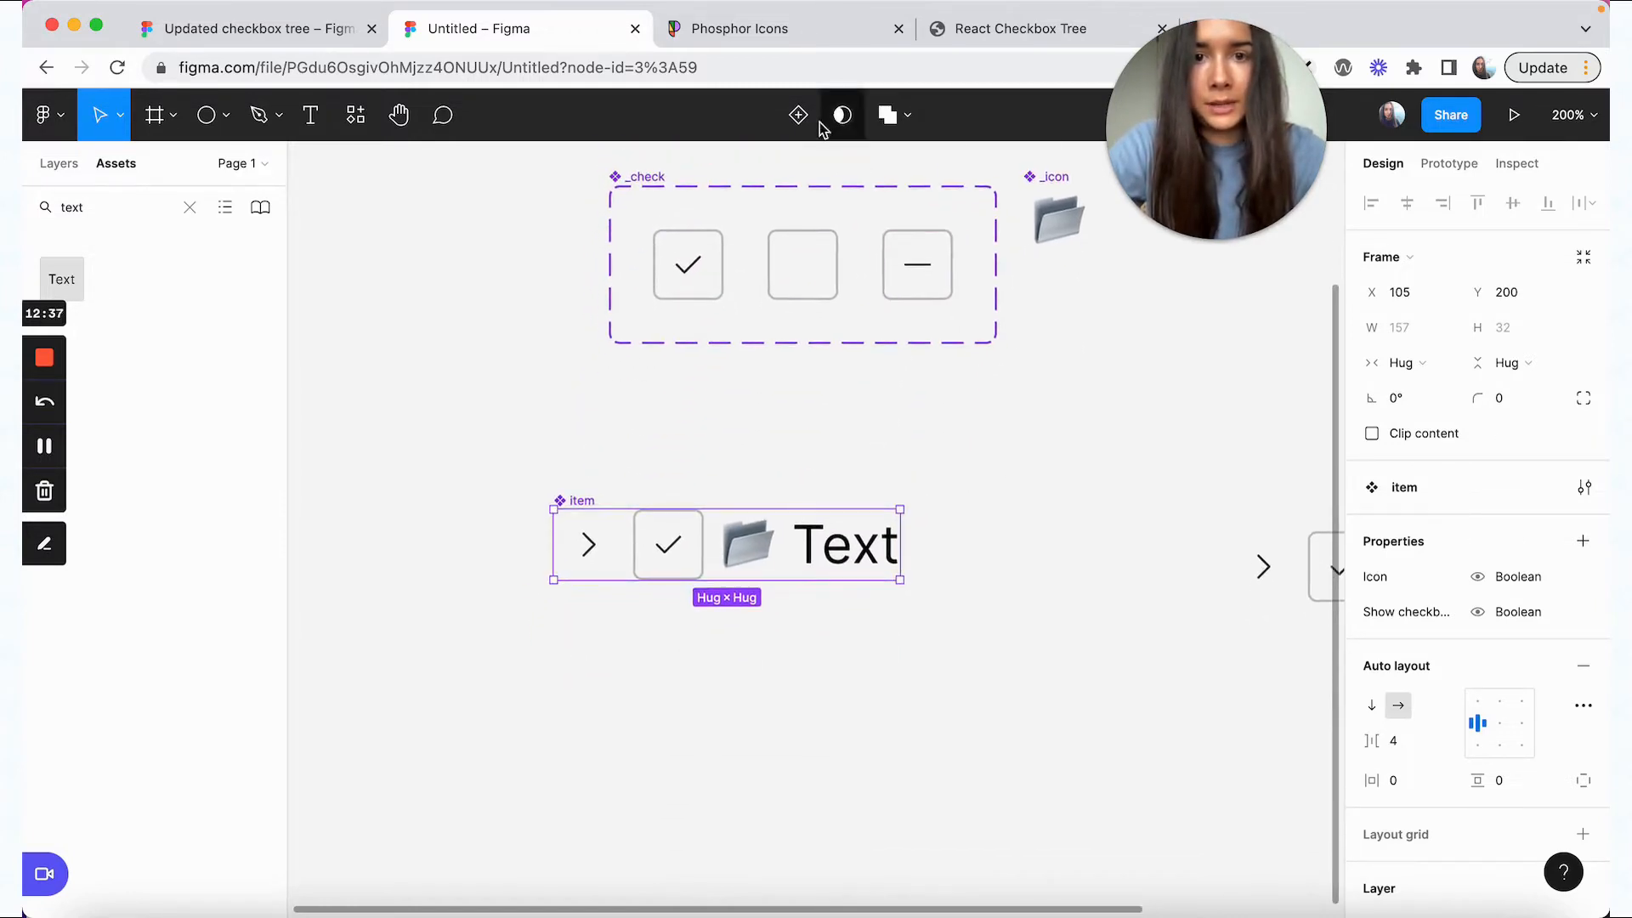
{"action": "left_click", "coordinate": [800, 119]}
{"action": "left_click", "coordinate": [558, 460]}
{"action": "left_click_drag", "start_coordinate": [558, 459], "coordinate": [458, 489]}
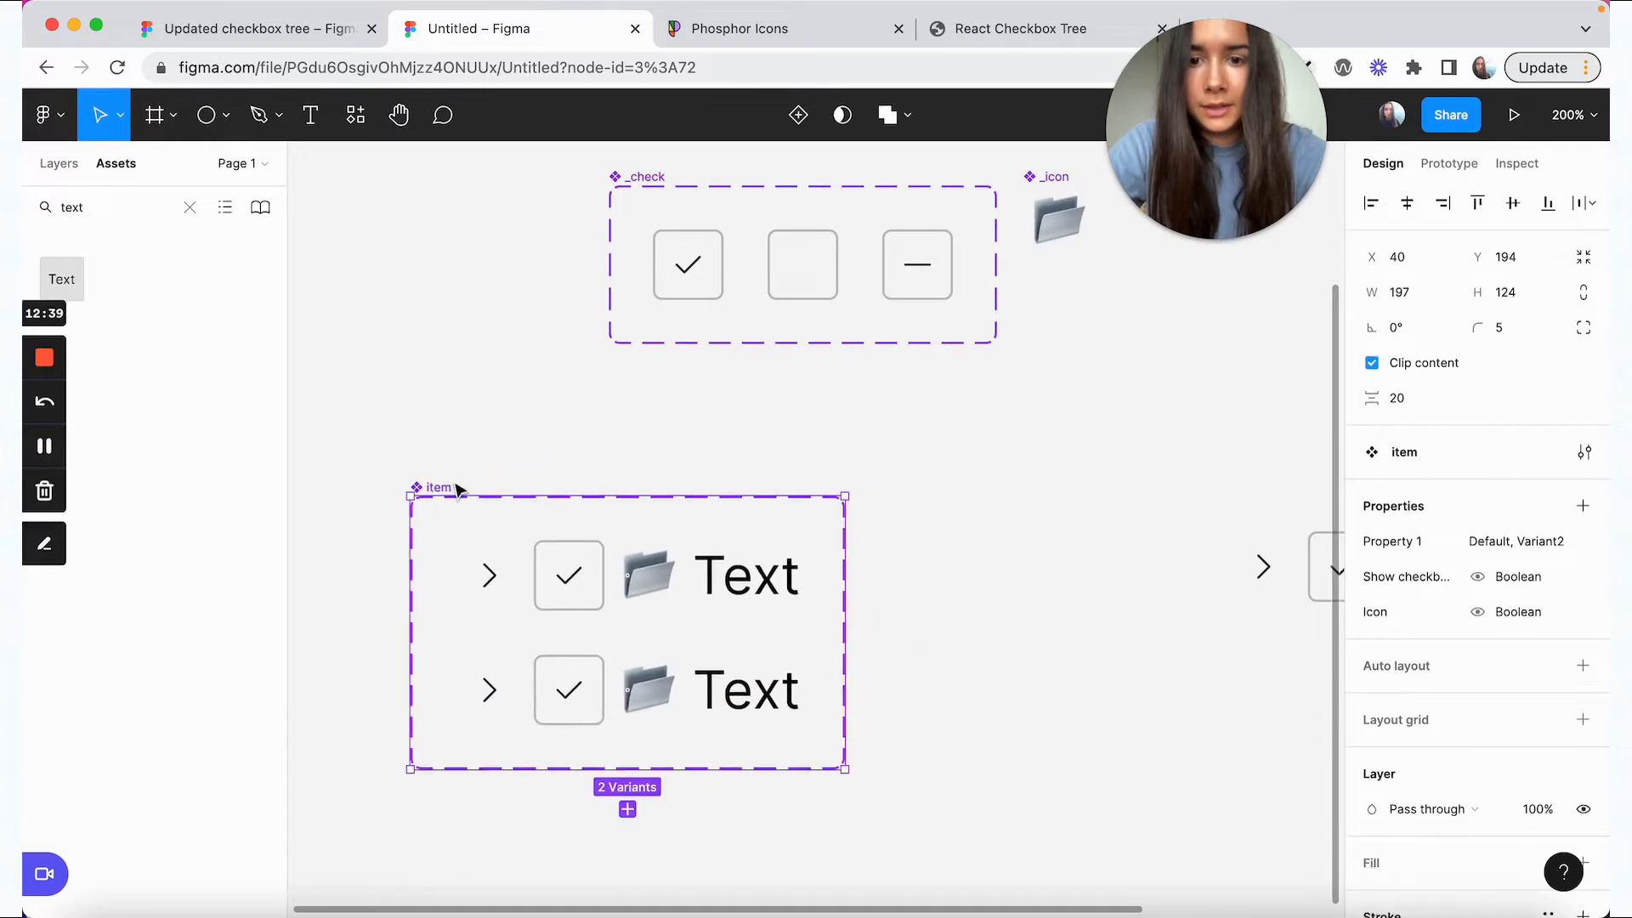
- Turn on the Expanded property of the _parent caret in the second item variant
{"action": "double_click", "coordinate": [502, 711]}
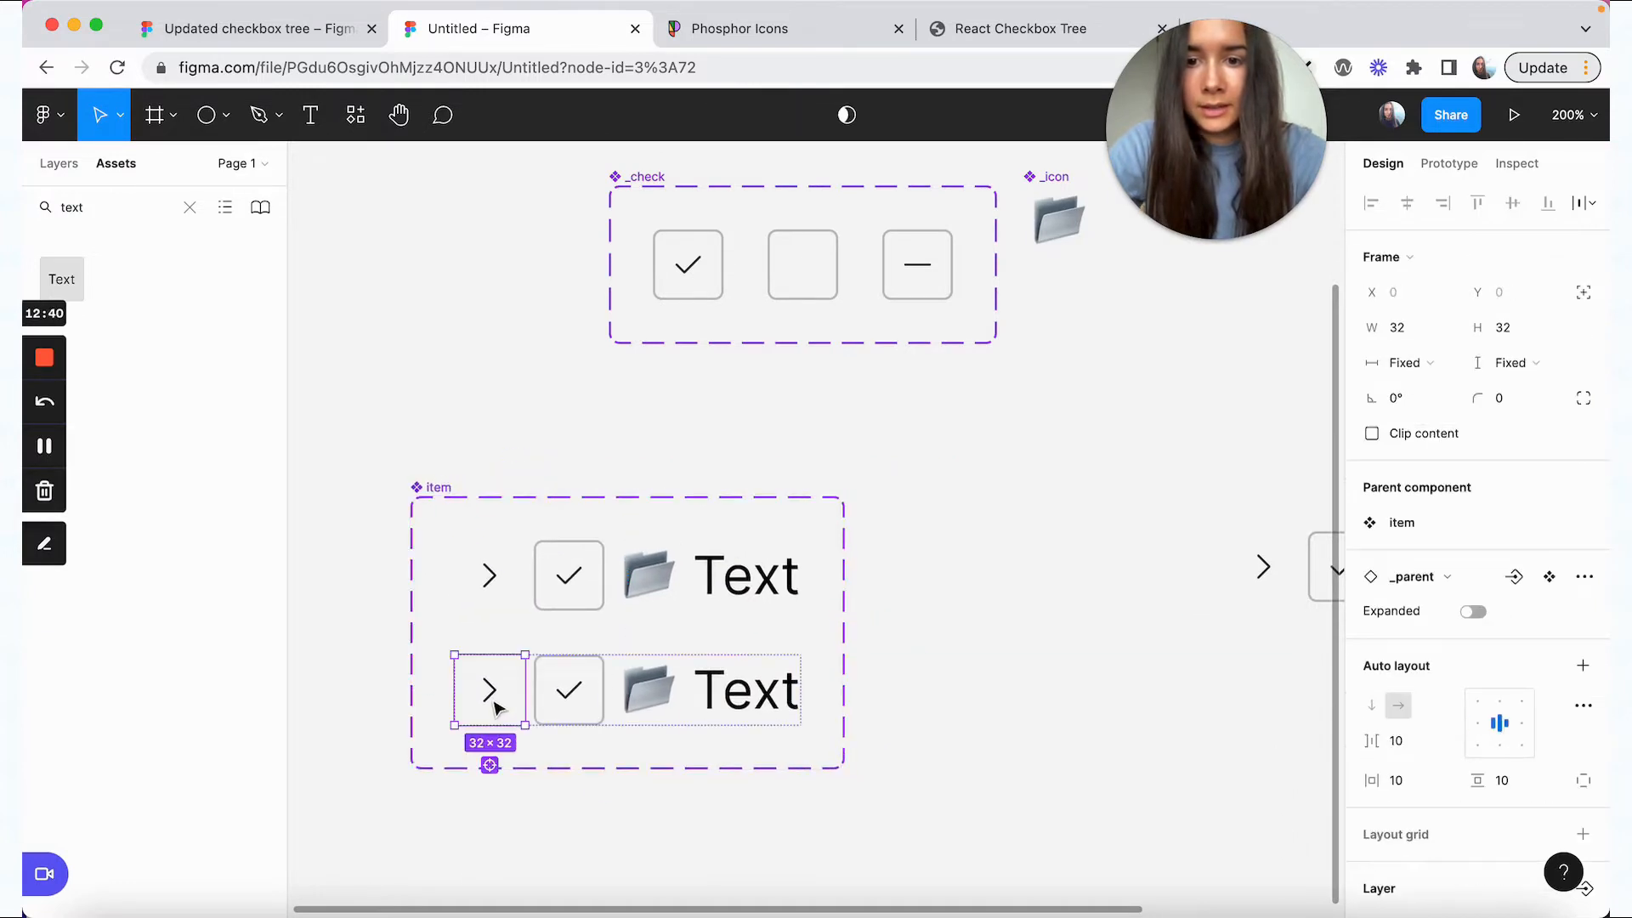
{"action": "left_click", "coordinate": [1473, 612]}
{"action": "left_click", "coordinate": [849, 675]}
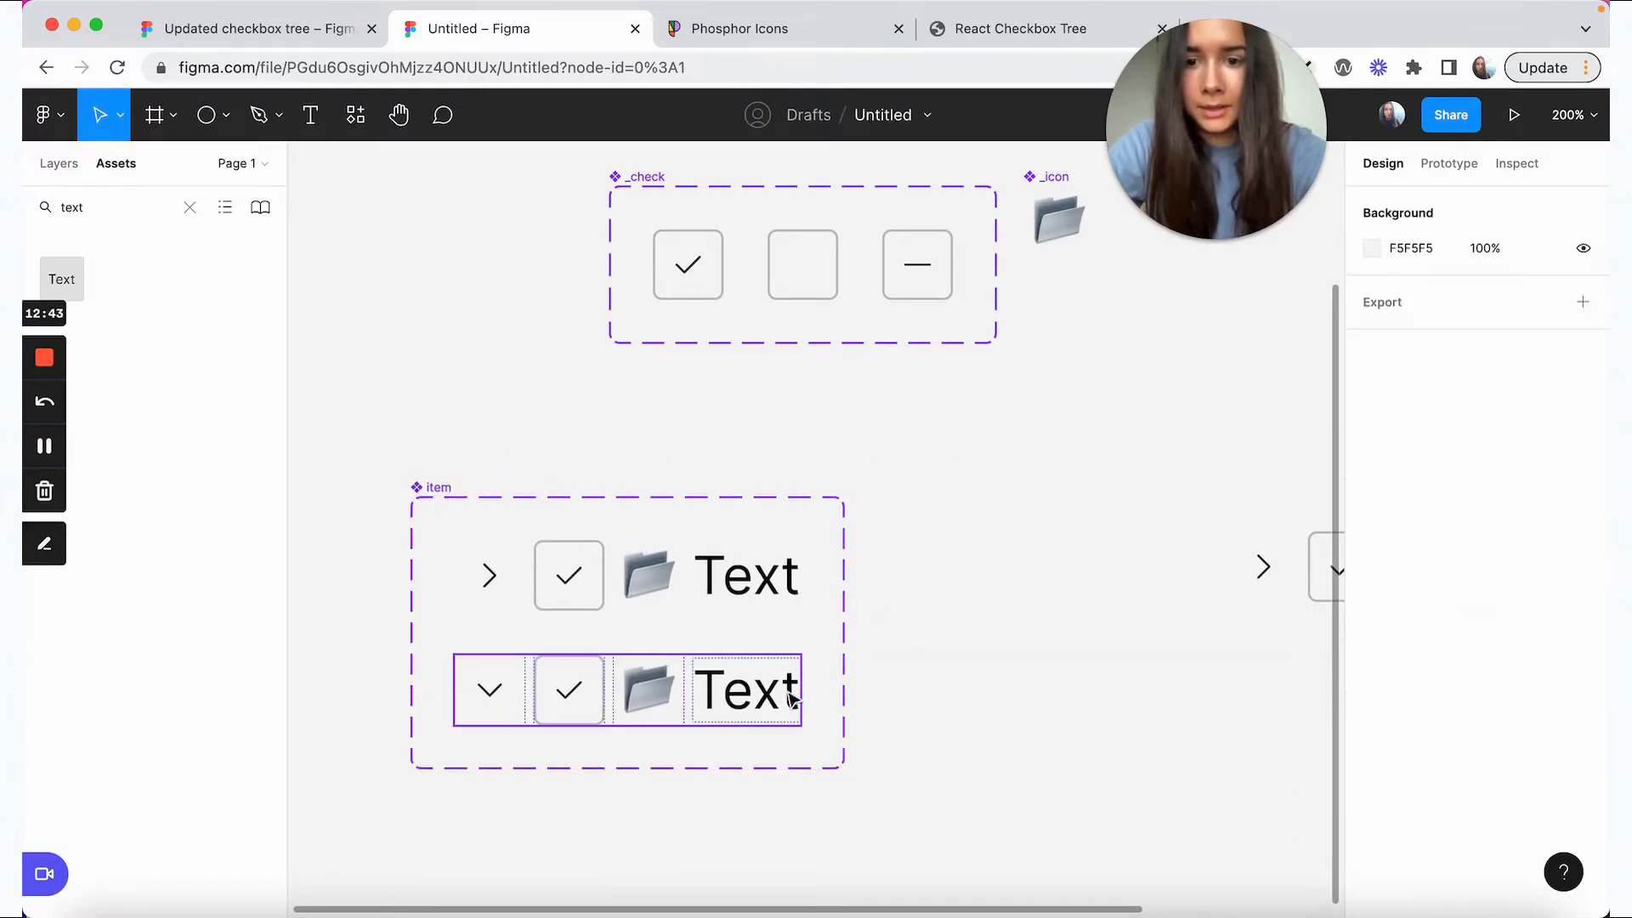
- Enlarge the item component set to a height of about 207 and add a third variant to it
{"action": "left_click", "coordinate": [455, 497]}
{"action": "scroll", "coordinate": [456, 499], "scroll_direction": "down", "scroll_amount": 3}
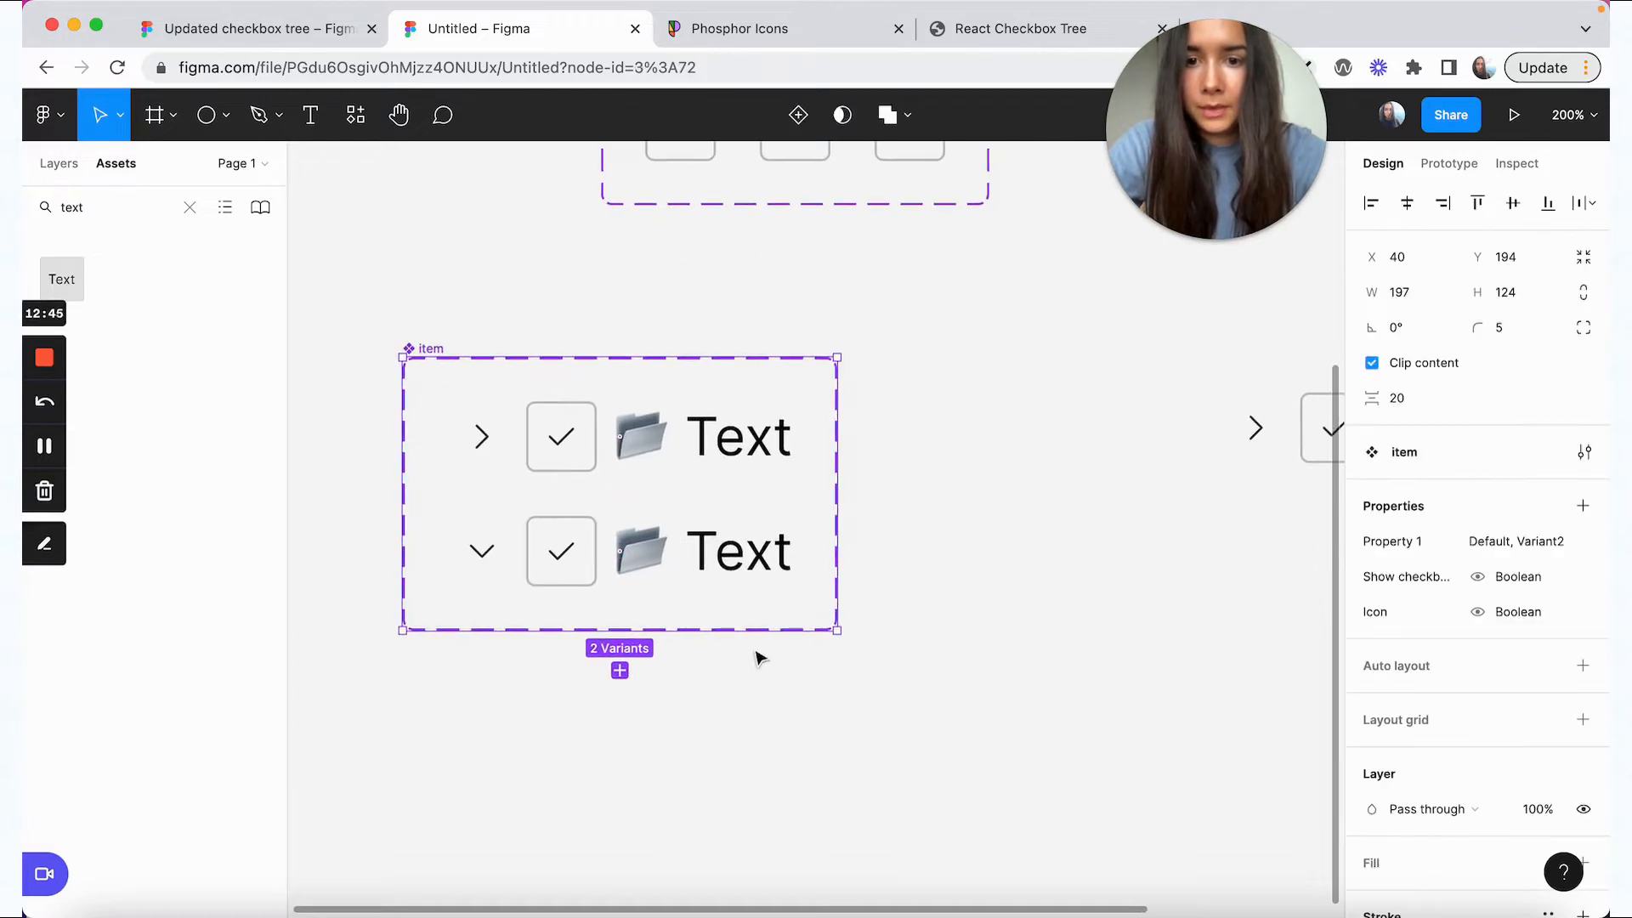
{"action": "left_click_drag", "start_coordinate": [747, 638], "coordinate": [747, 810]}
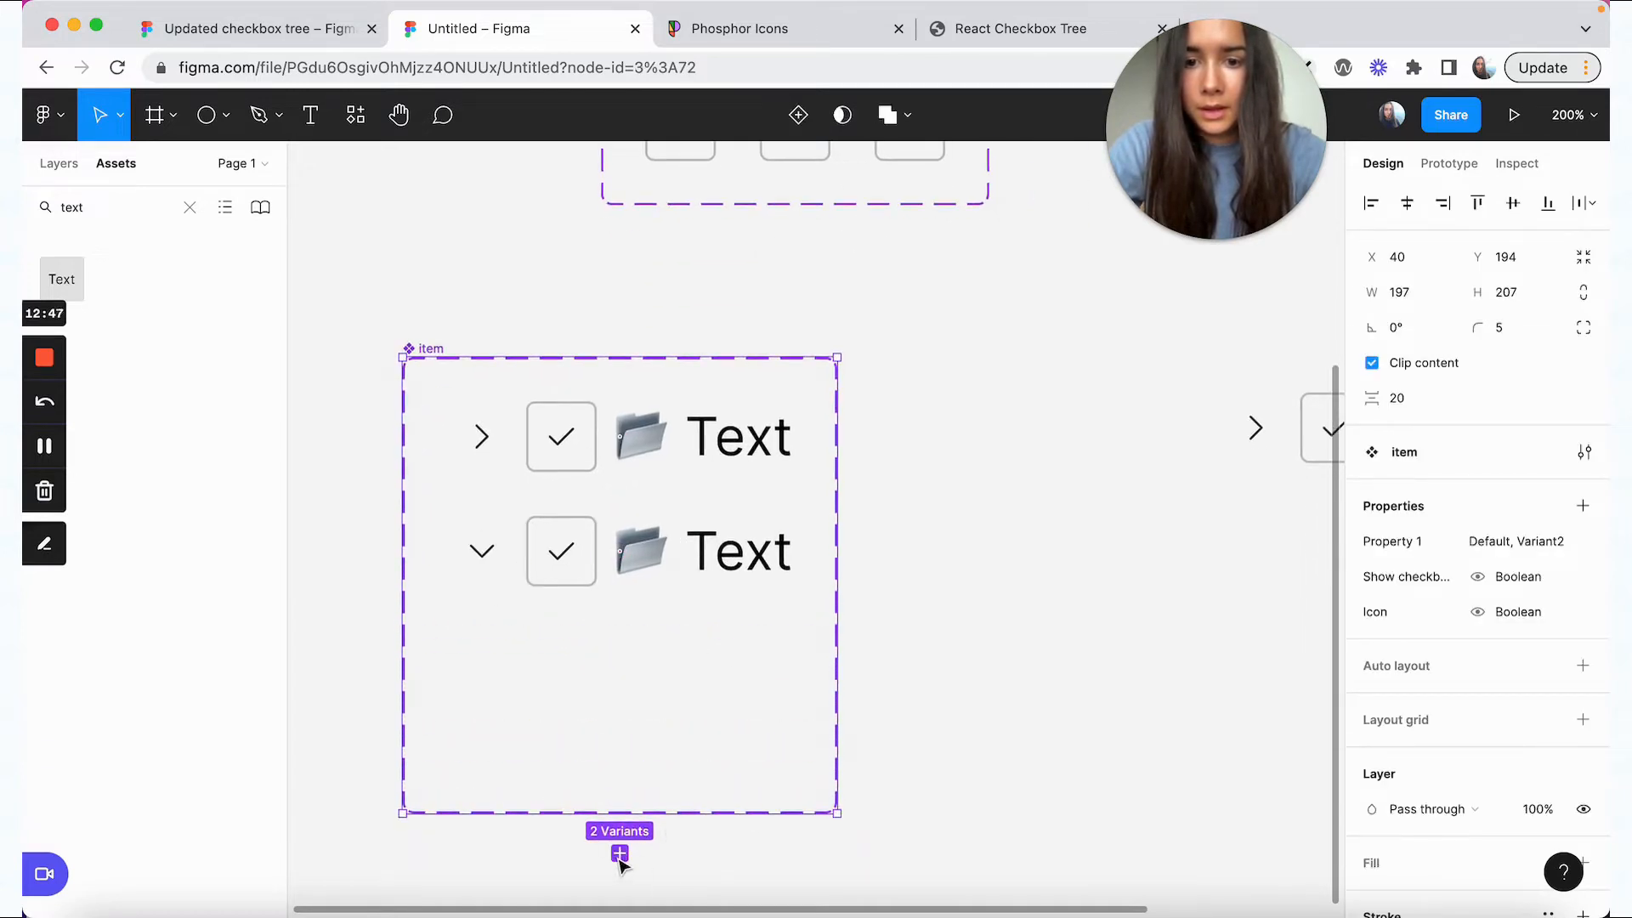
{"action": "left_click", "coordinate": [620, 851]}
- Replace the caret in the third item variant with the _child bullet component from the assets
{"action": "left_click", "coordinate": [489, 676]}
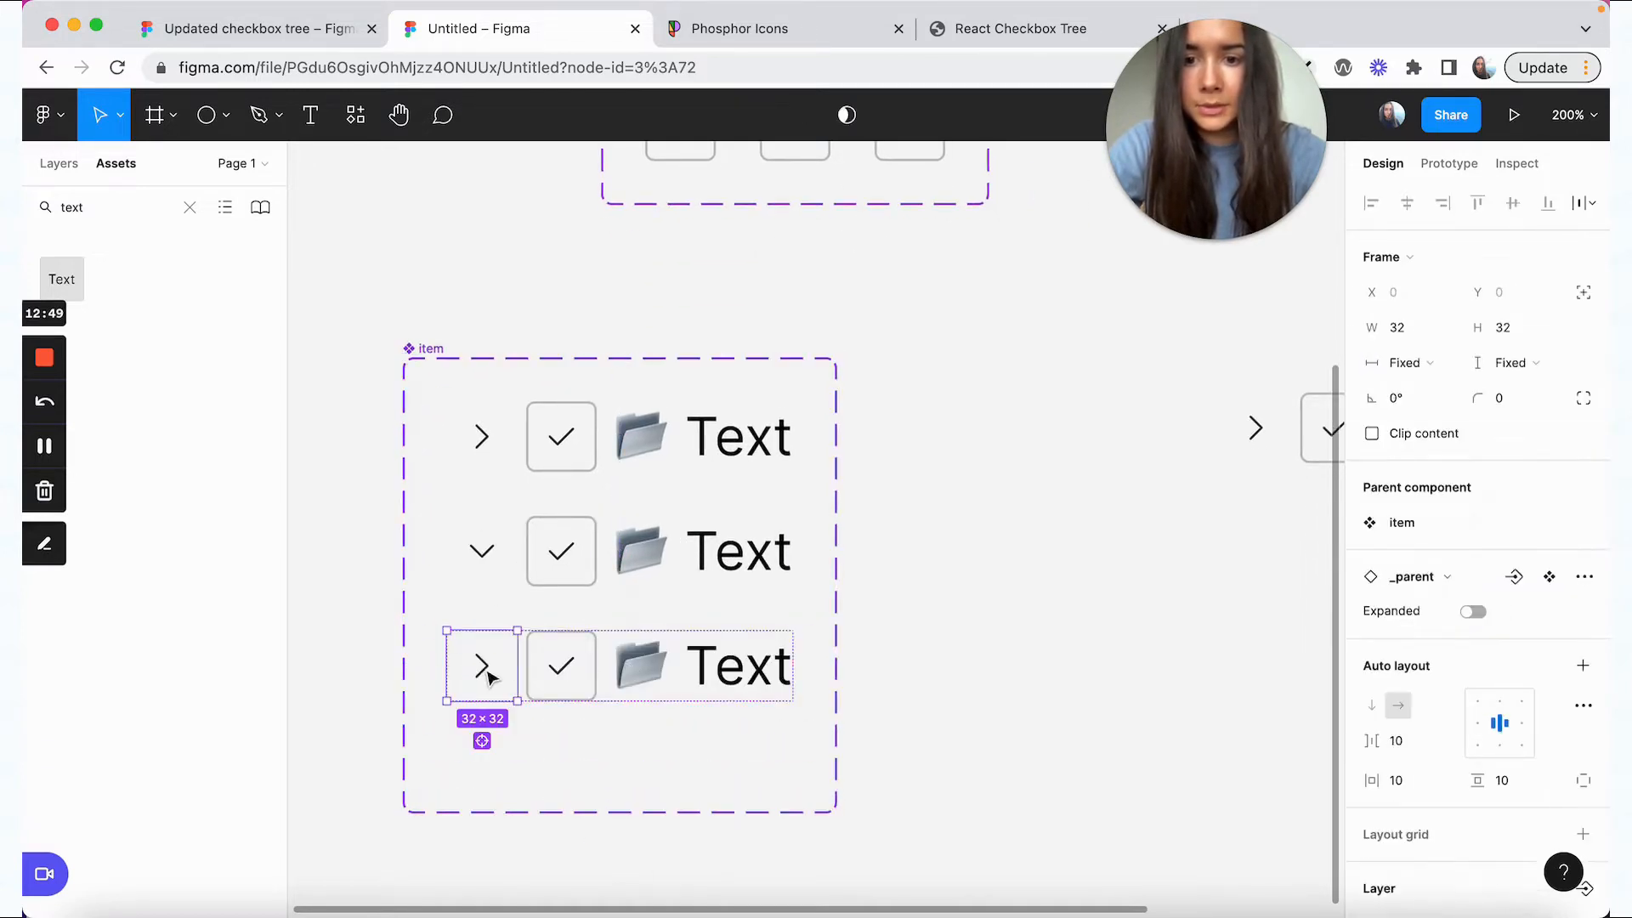
{"action": "type", "text": "child"}
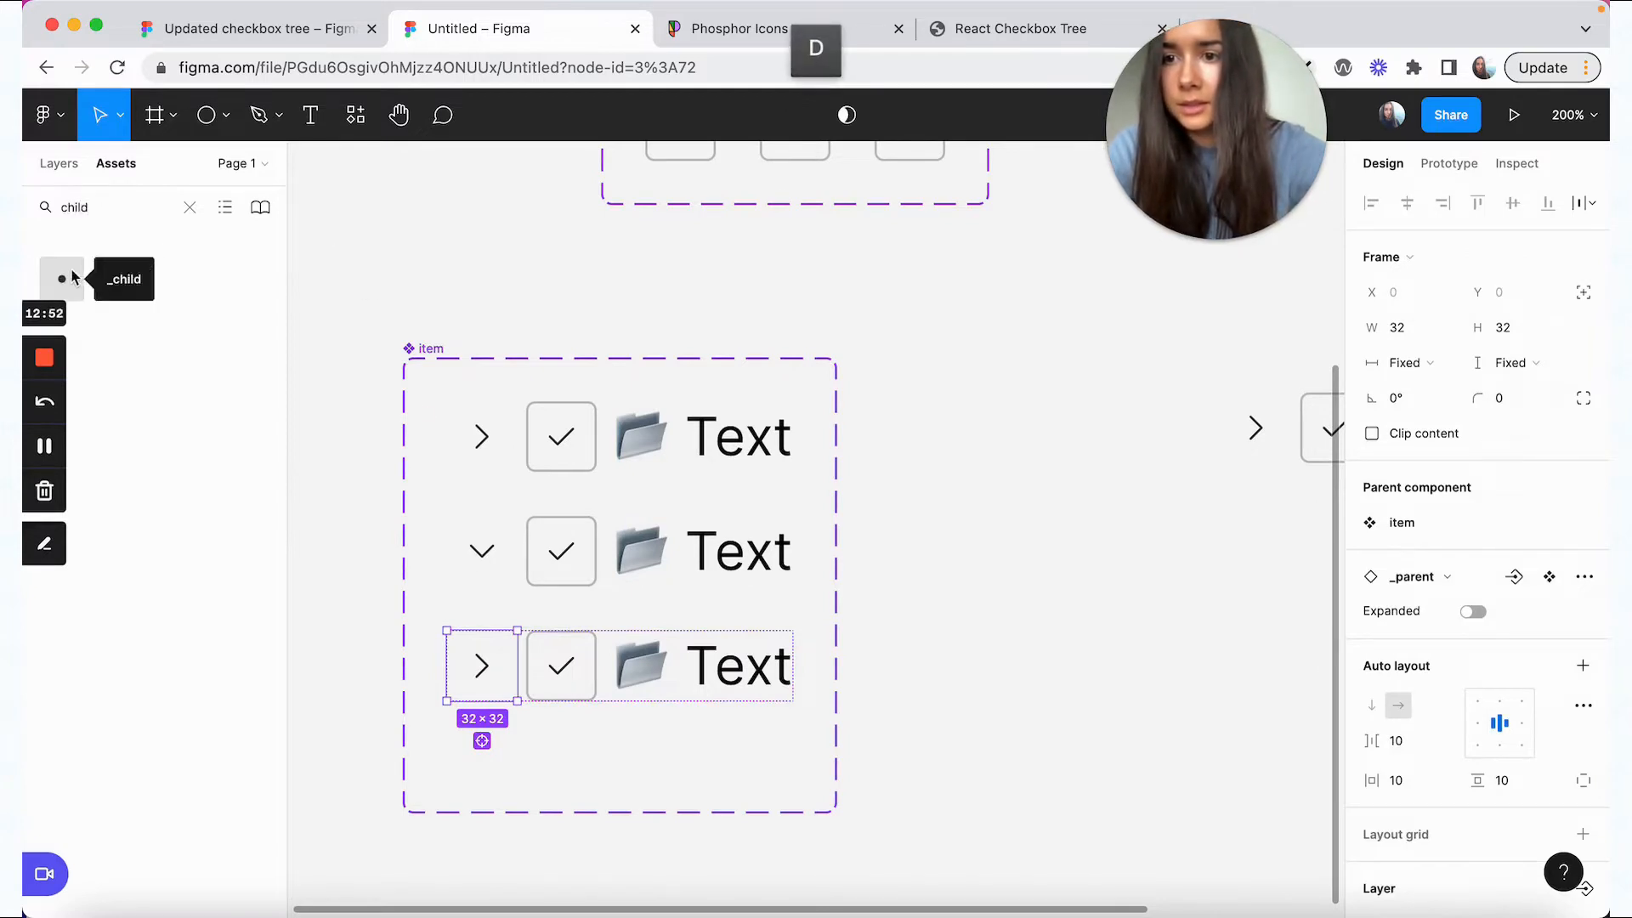
{"action": "left_click_drag", "start_coordinate": [68, 280], "coordinate": [485, 672]}
{"action": "left_click", "coordinate": [485, 672]}
{"action": "key", "text": "BackSpace"}
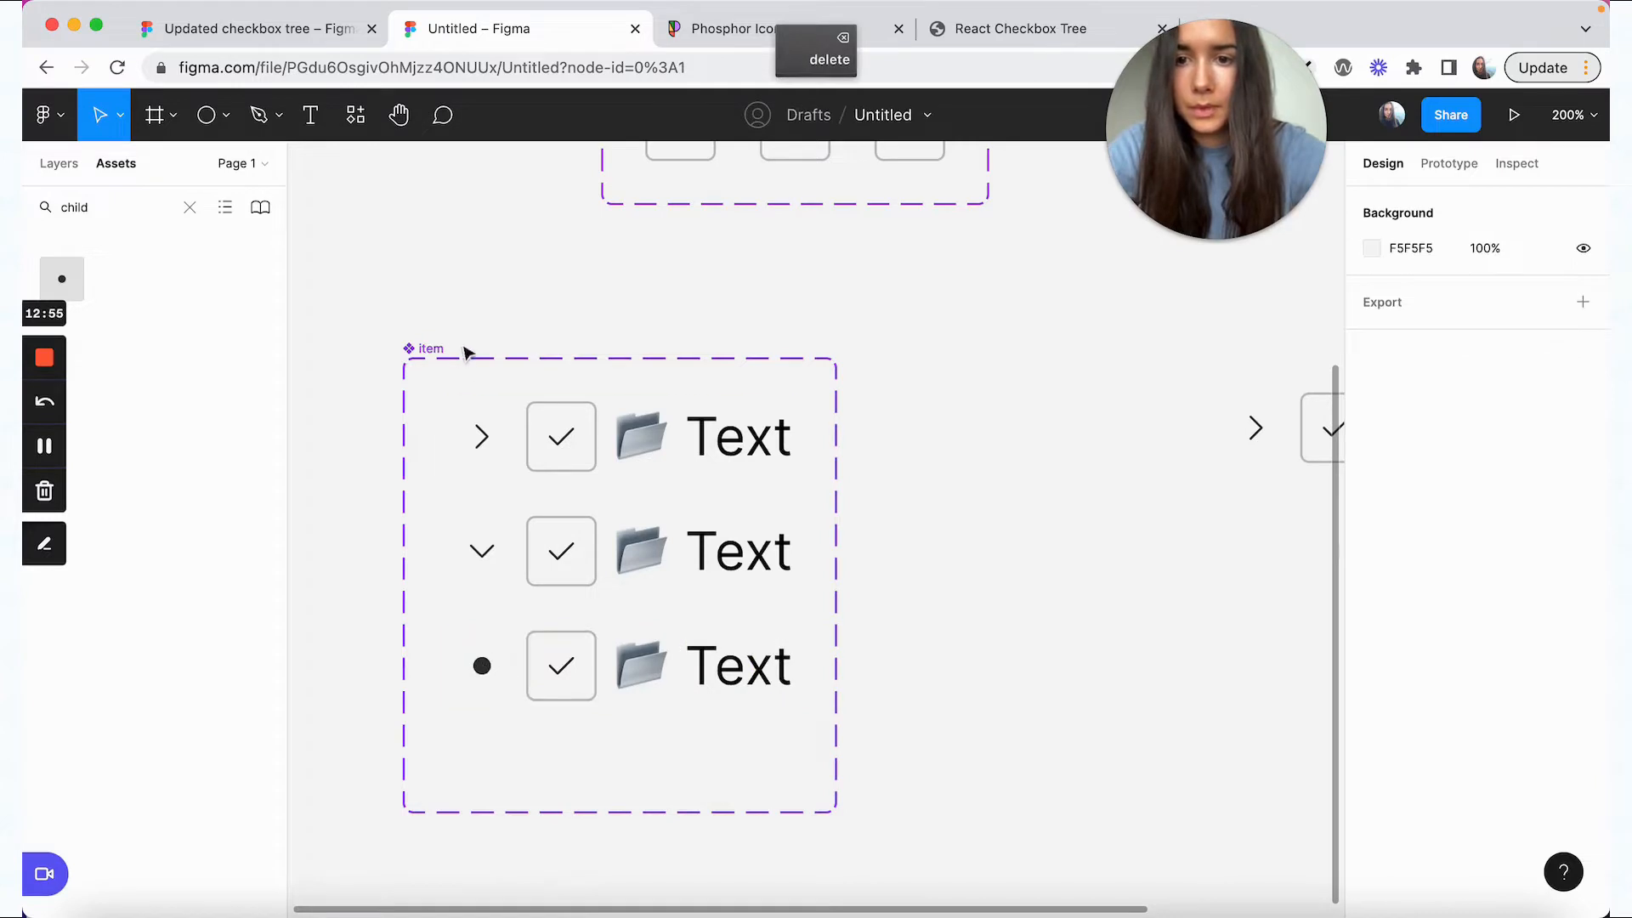
- Rename the item component set's Property 1 as Variant
{"action": "left_click", "coordinate": [435, 351]}
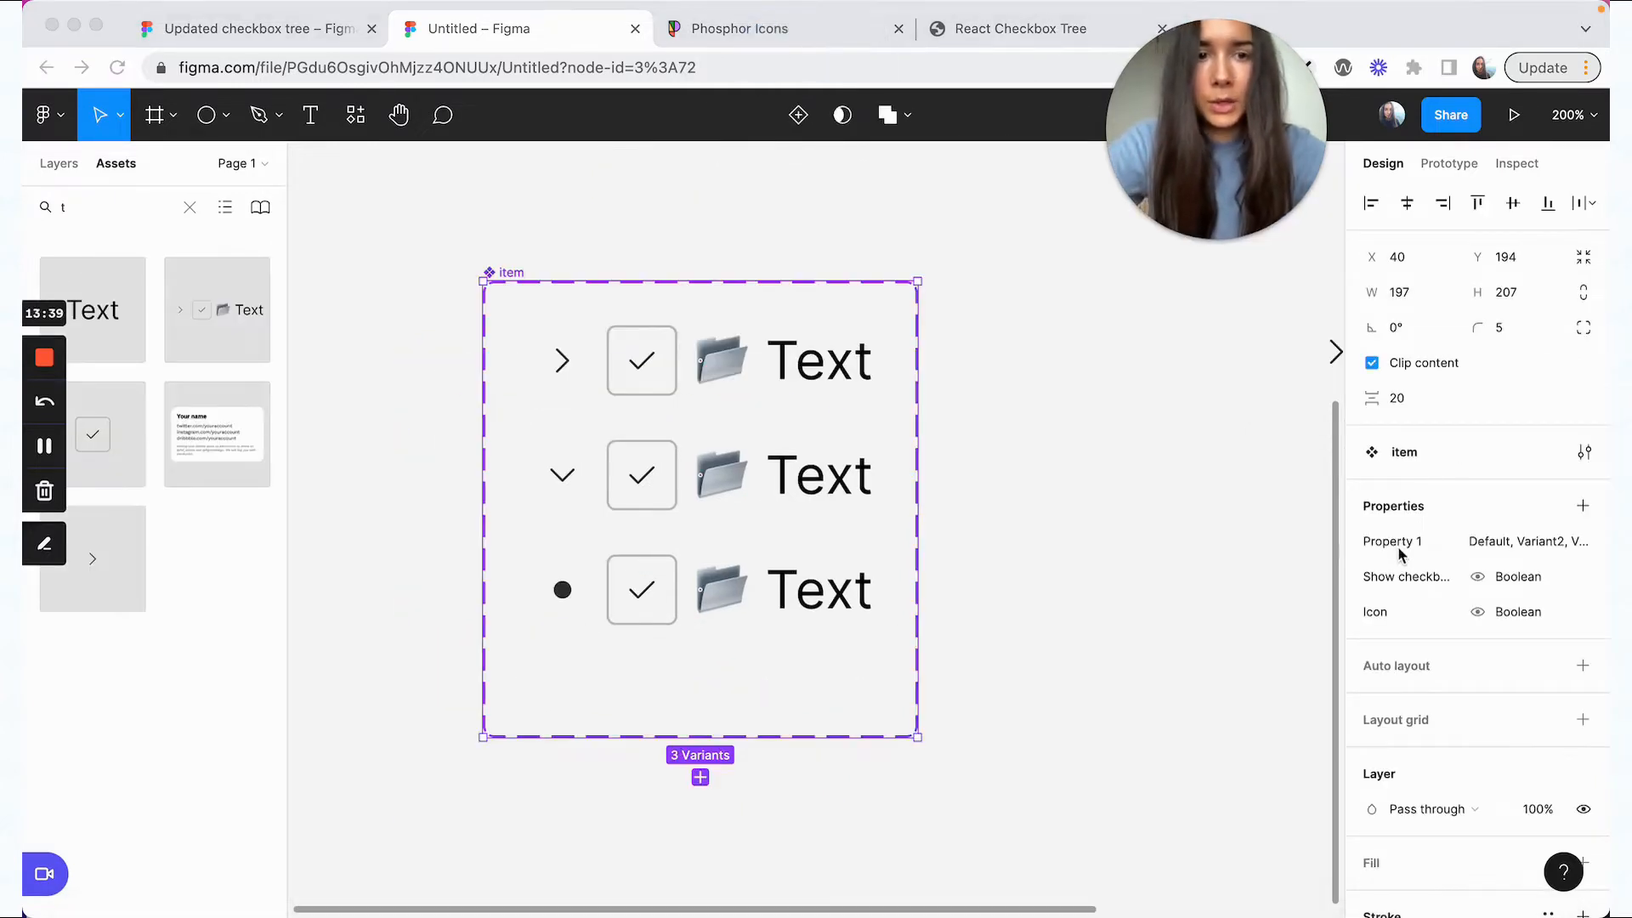
{"action": "double_click", "coordinate": [1401, 541]}
{"action": "type", "text": "Variant"}
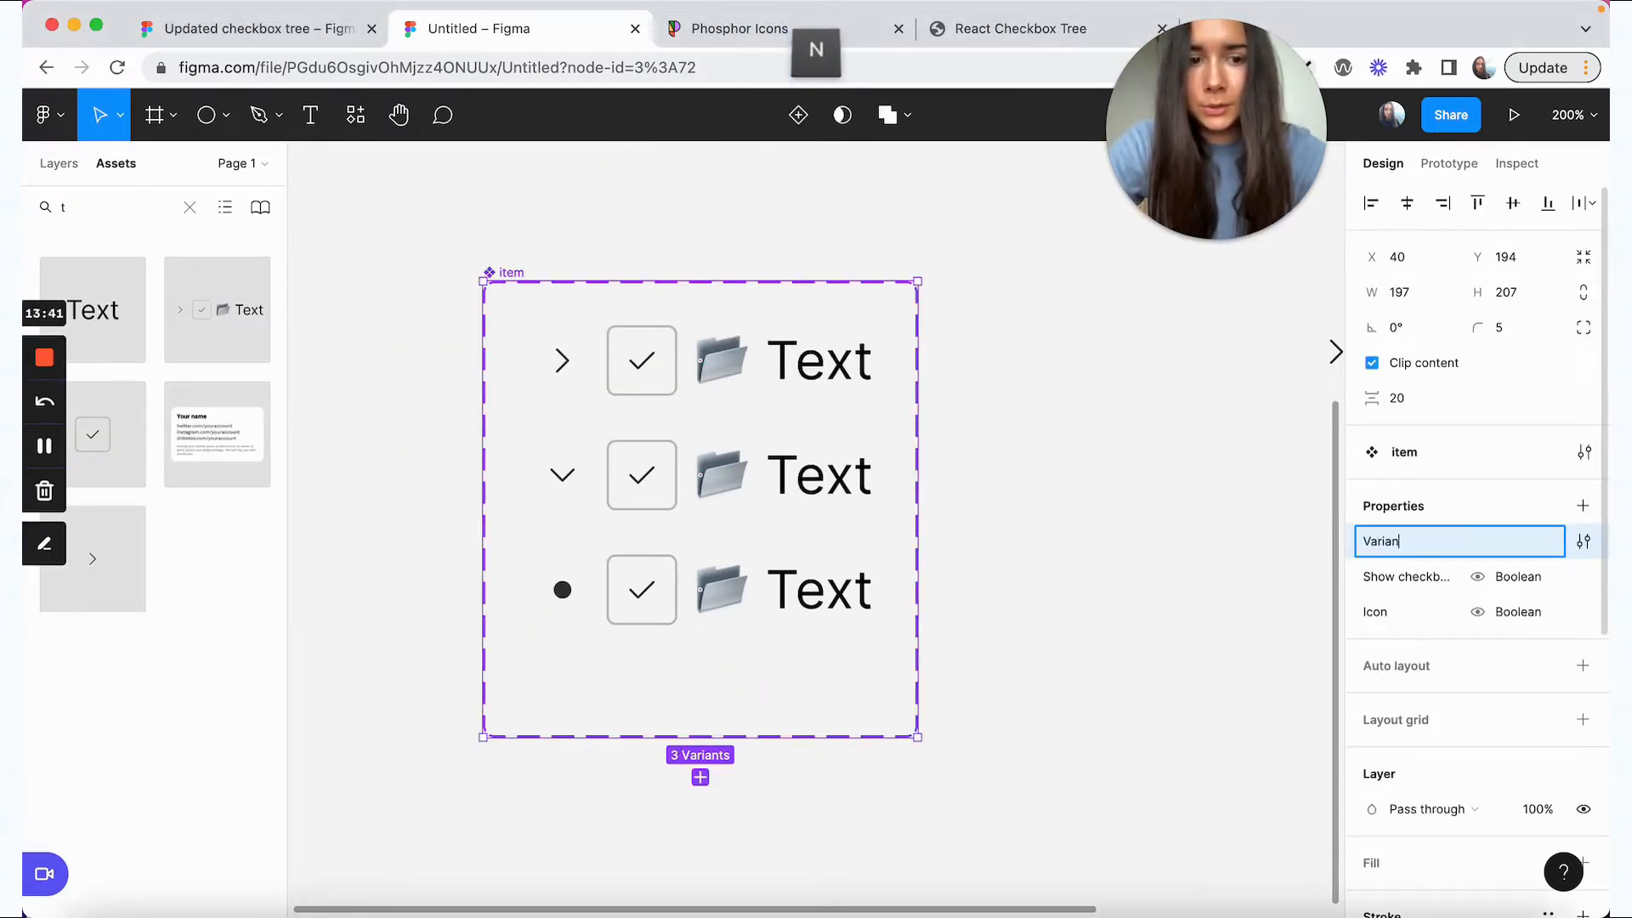
{"action": "left_click", "coordinate": [1451, 516]}
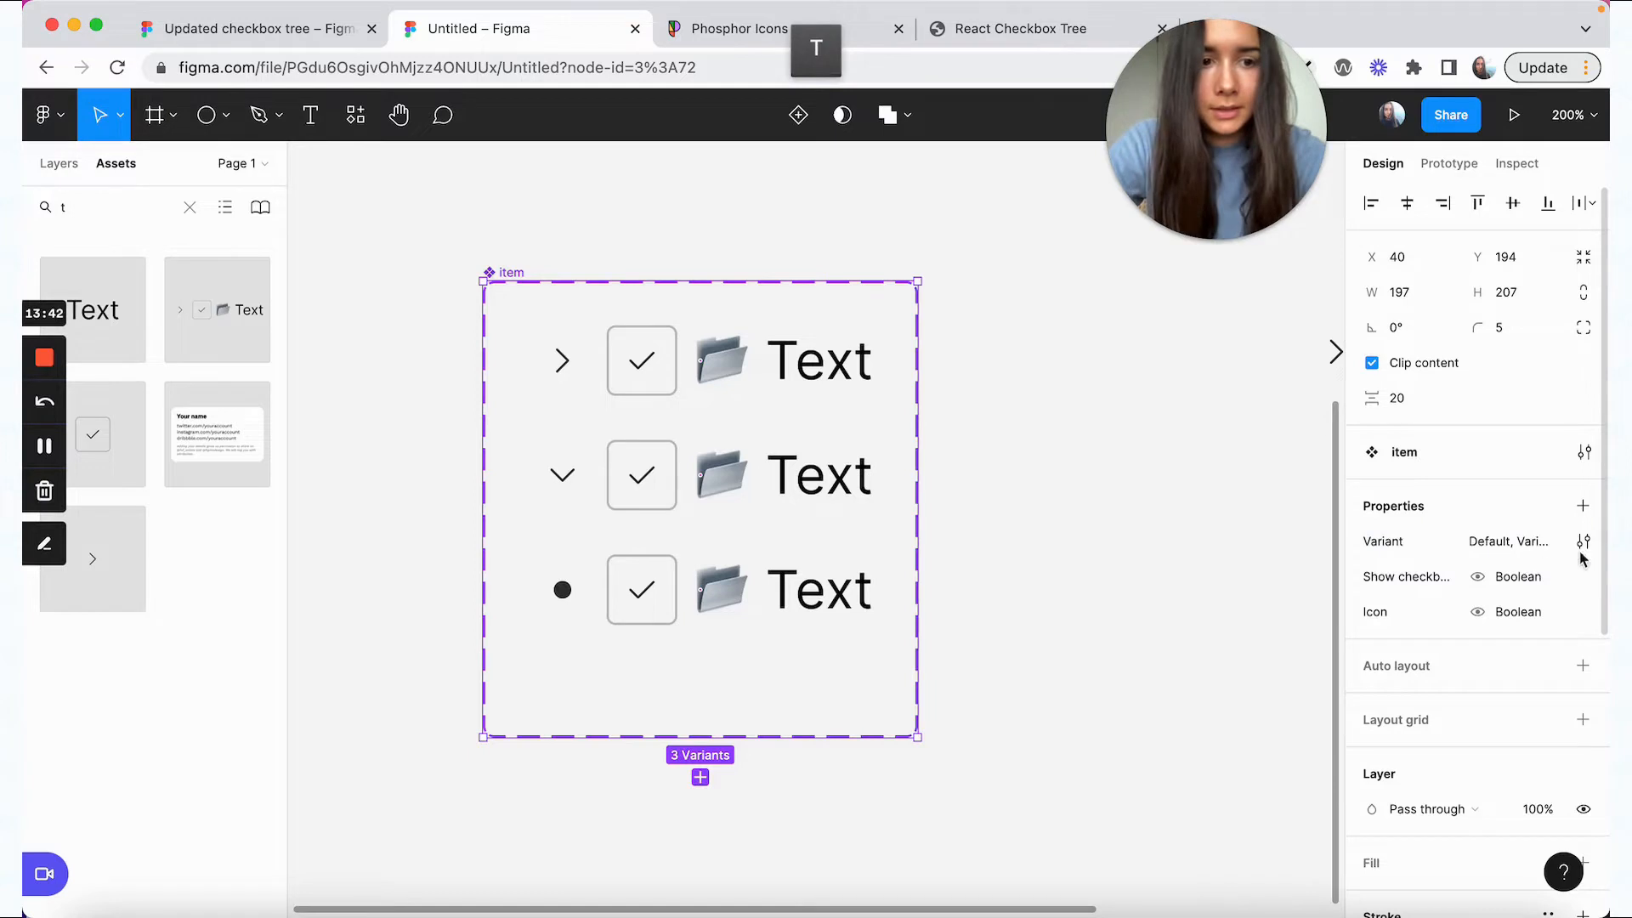
- Set the Variant value of the first item variant, with the right-pointing caret, to "parent collapsed"
{"action": "left_click", "coordinate": [795, 366]}
{"action": "left_click", "coordinate": [1489, 612]}
{"action": "type", "text": "pa"}
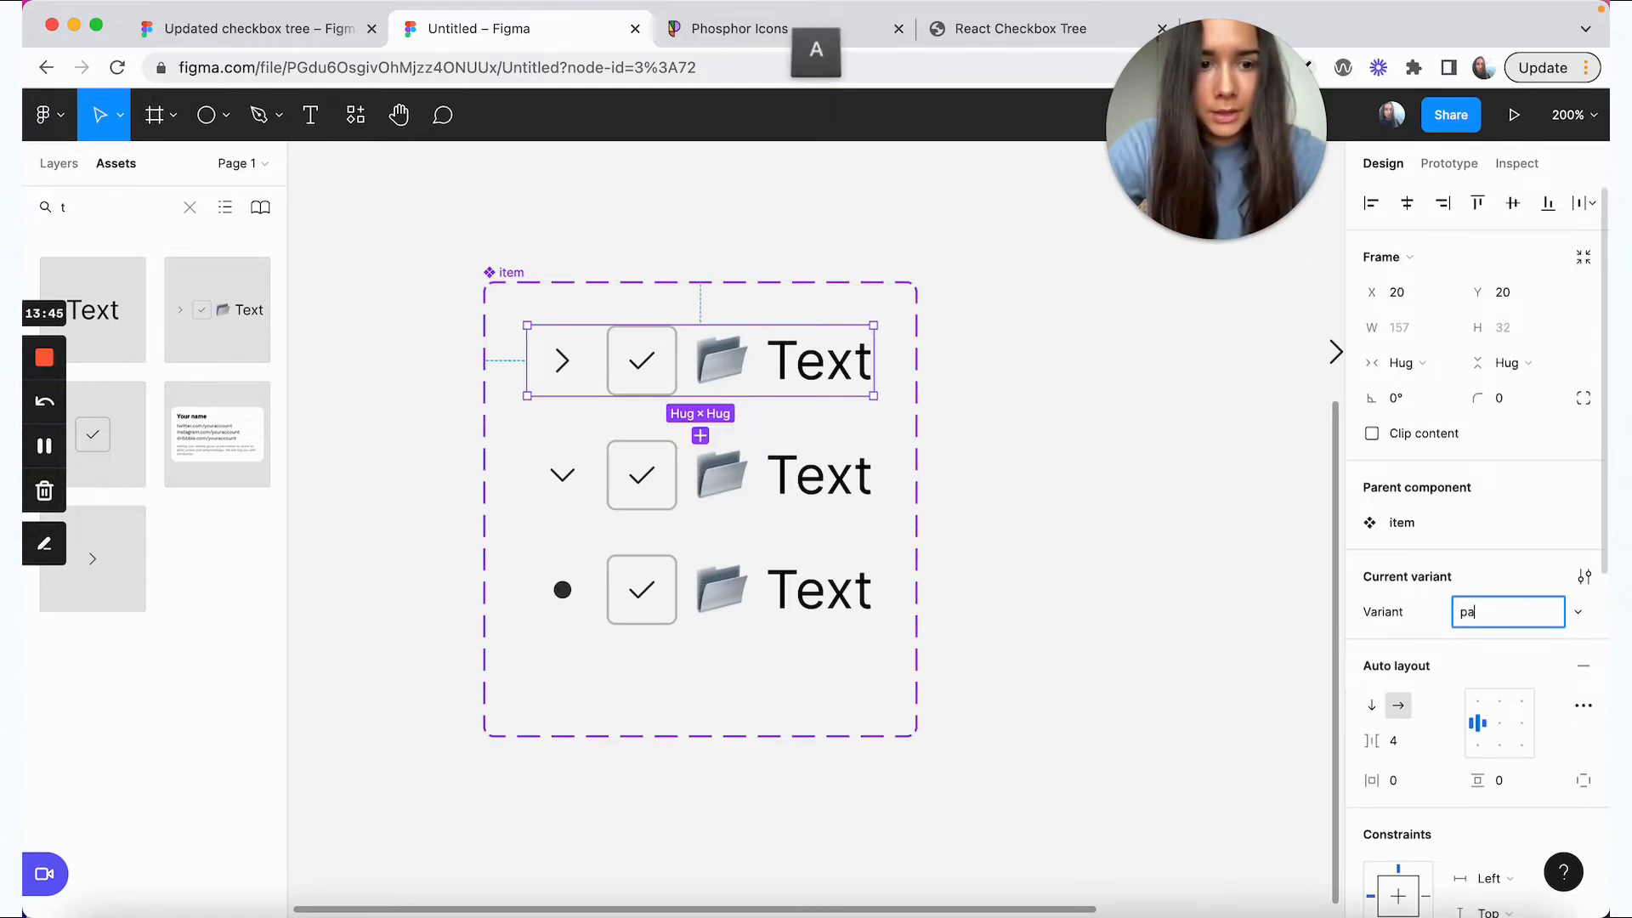
{"action": "type", "text": "rent collapsed"}
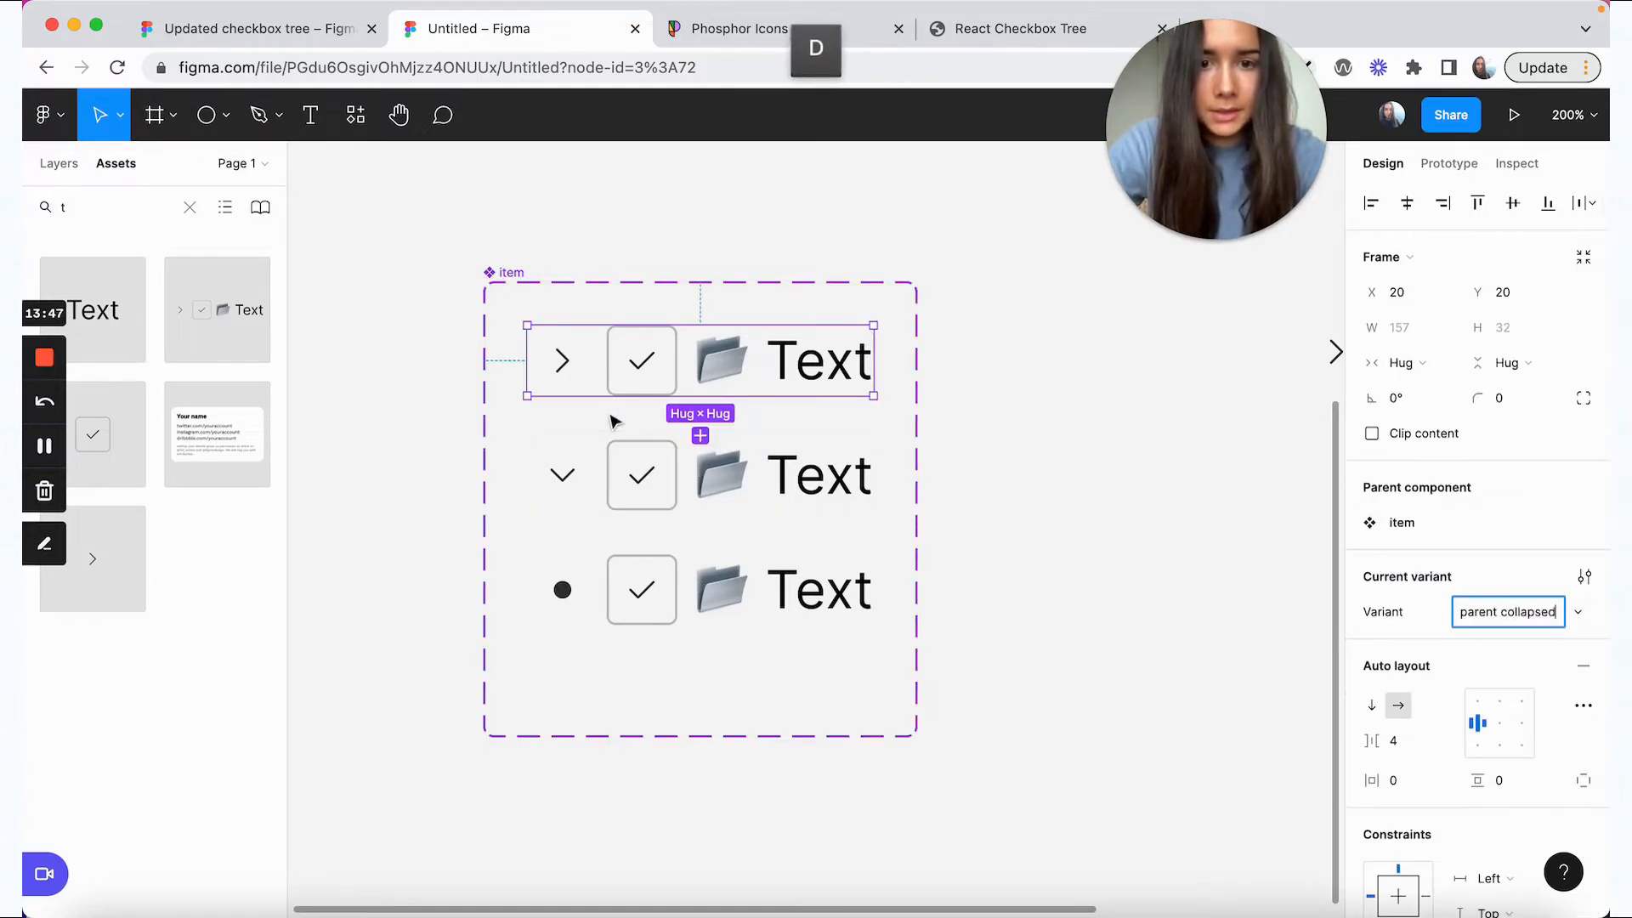
- Set the Variant value of the down-caret item variant to "parent expanded" and of the bullet item variant to "child"
{"action": "left_click", "coordinate": [616, 446]}
{"action": "left_click", "coordinate": [1484, 612]}
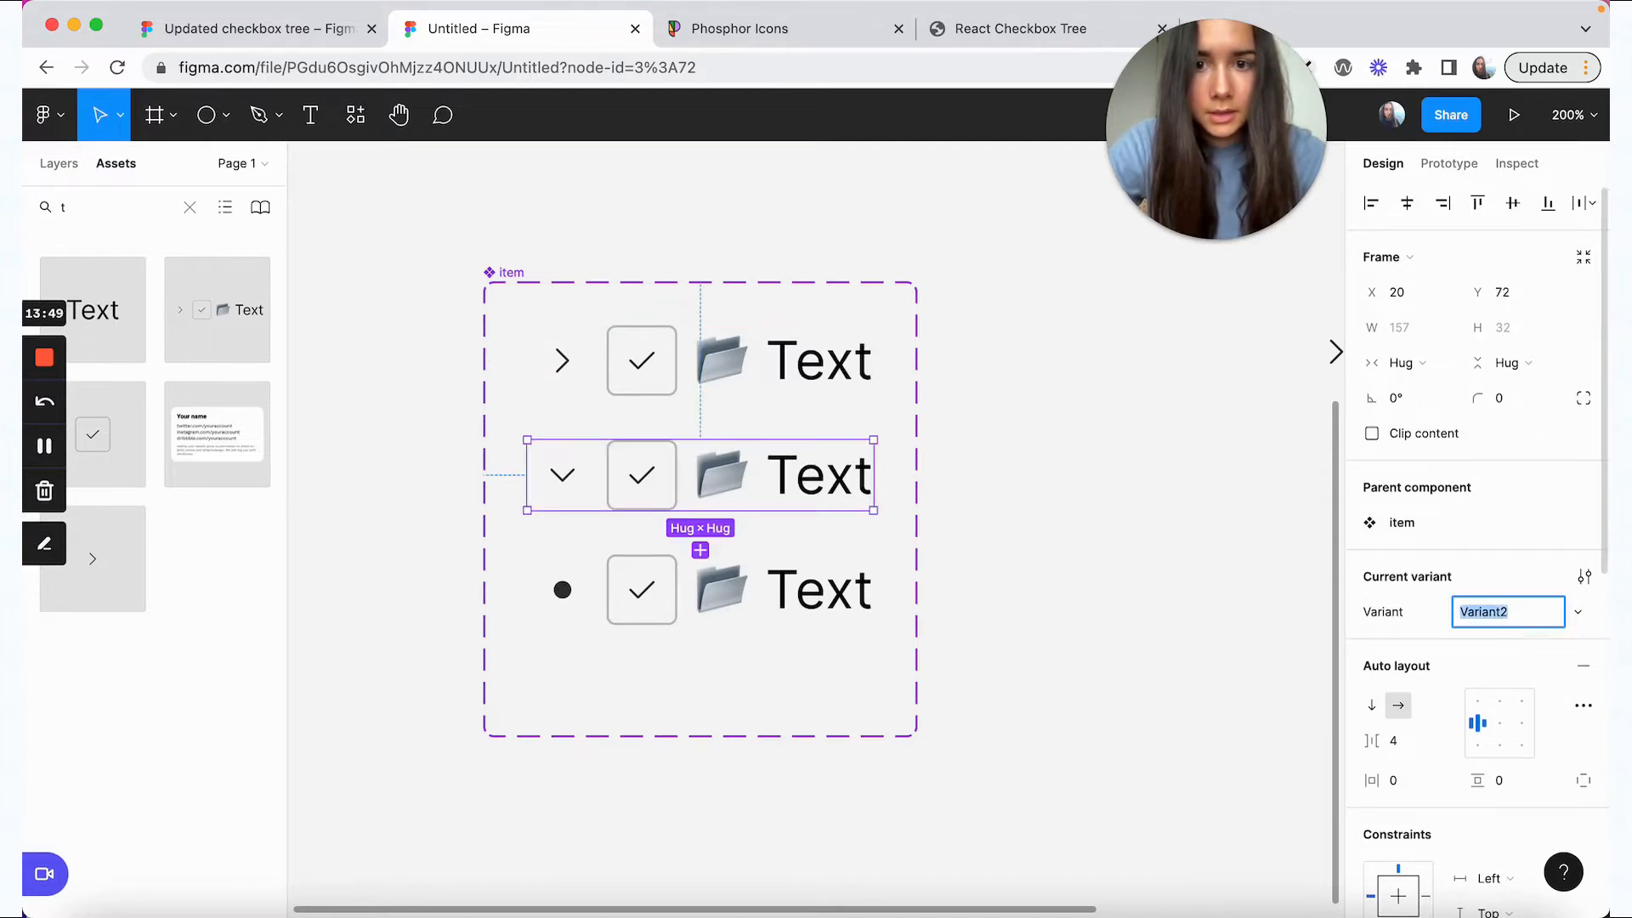
{"action": "type", "text": "parent expanded"}
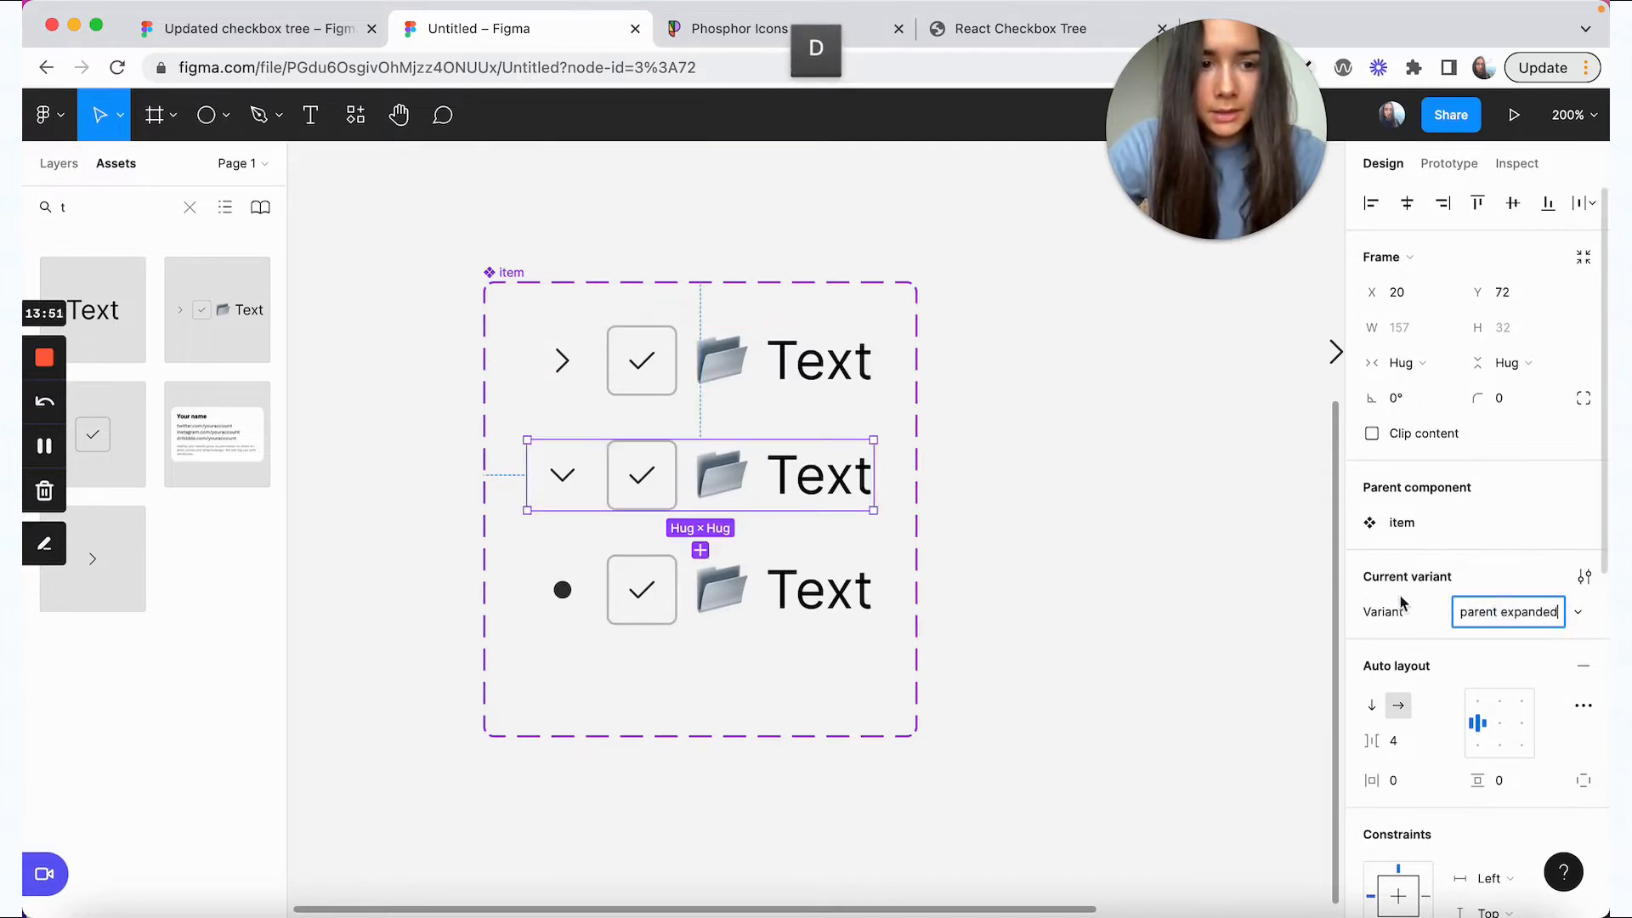
{"action": "left_click", "coordinate": [724, 598]}
{"action": "left_click", "coordinate": [1479, 612]}
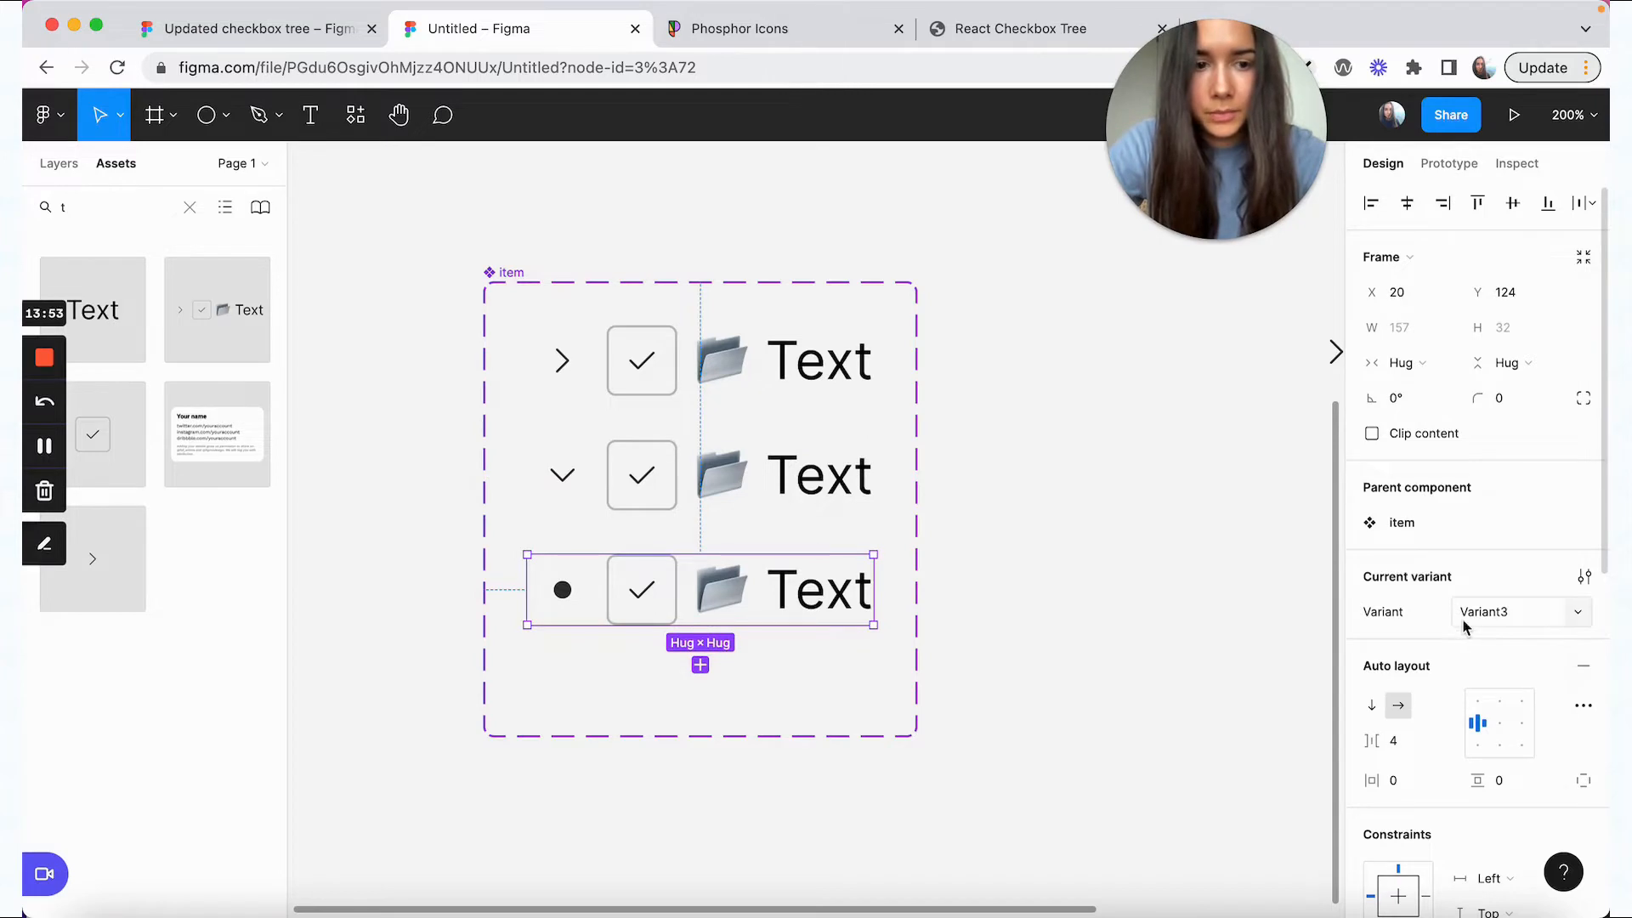
{"action": "type", "text": "child"}
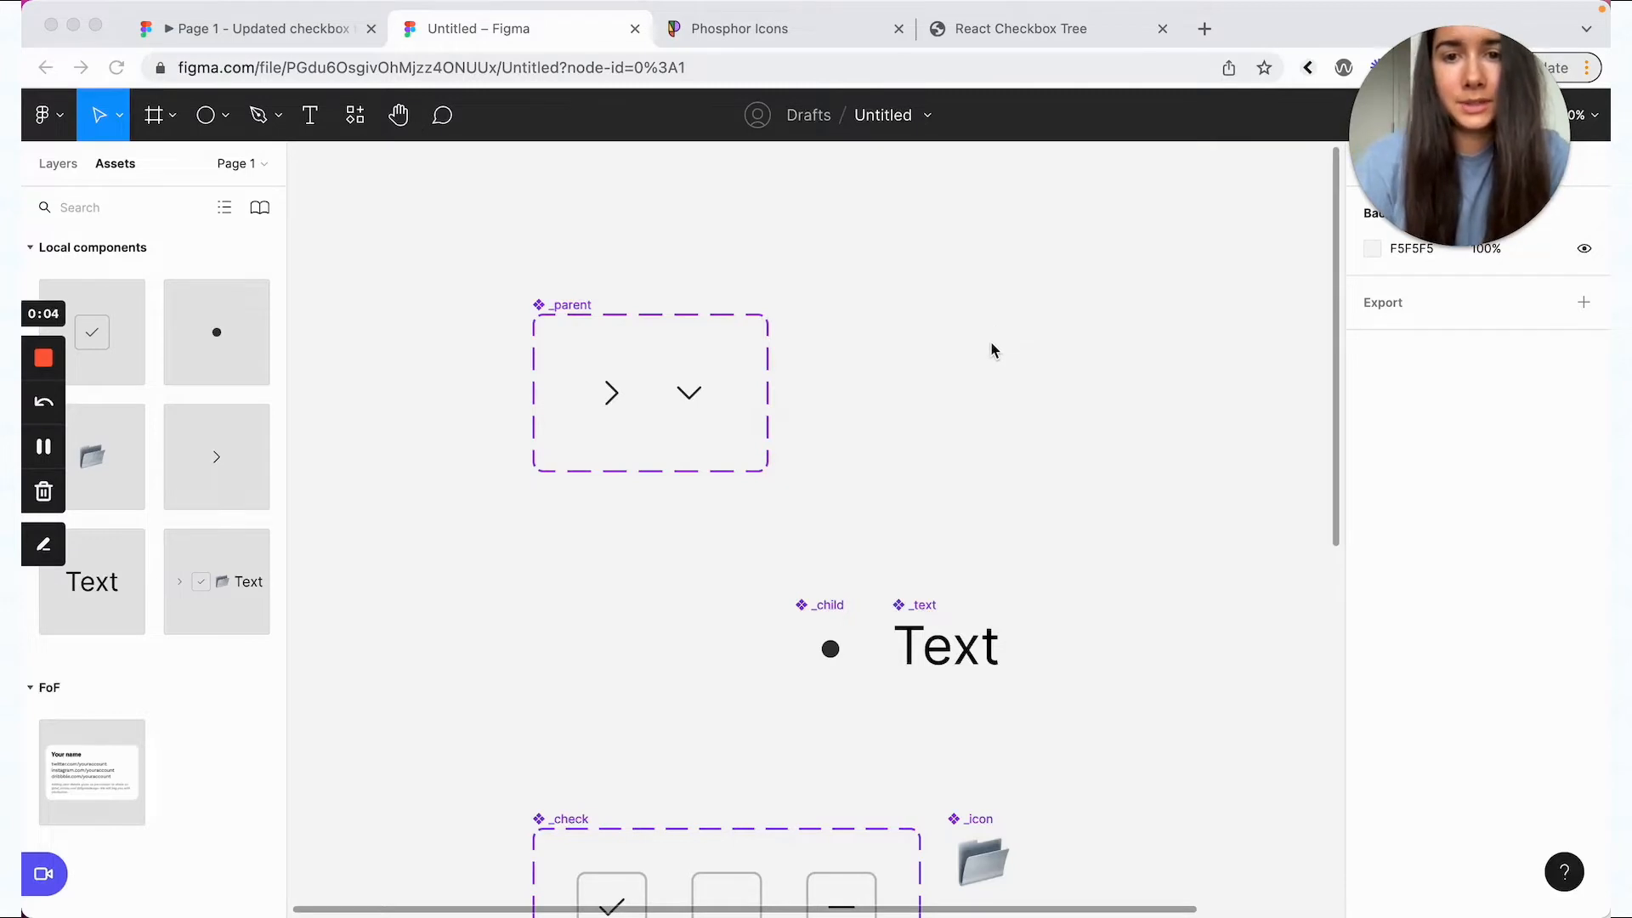
- Review the hover highlighting of items in the finished checkbox tree prototype, and return to the Untitled component file
{"action": "left_click", "coordinate": [770, 425]}
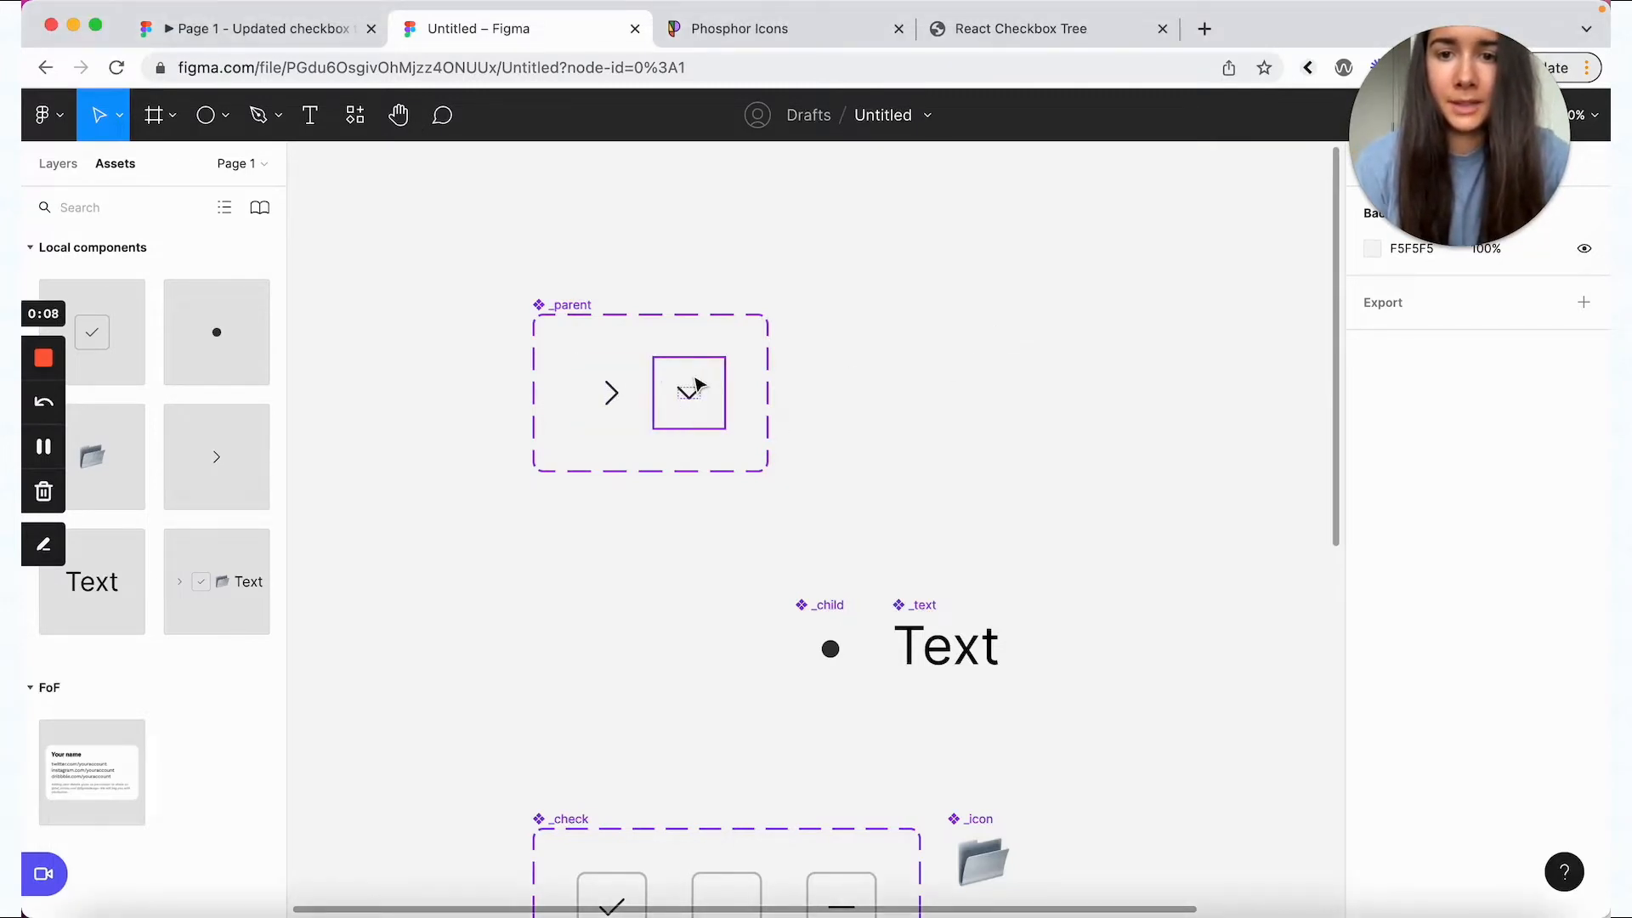
{"action": "left_click", "coordinate": [235, 34]}
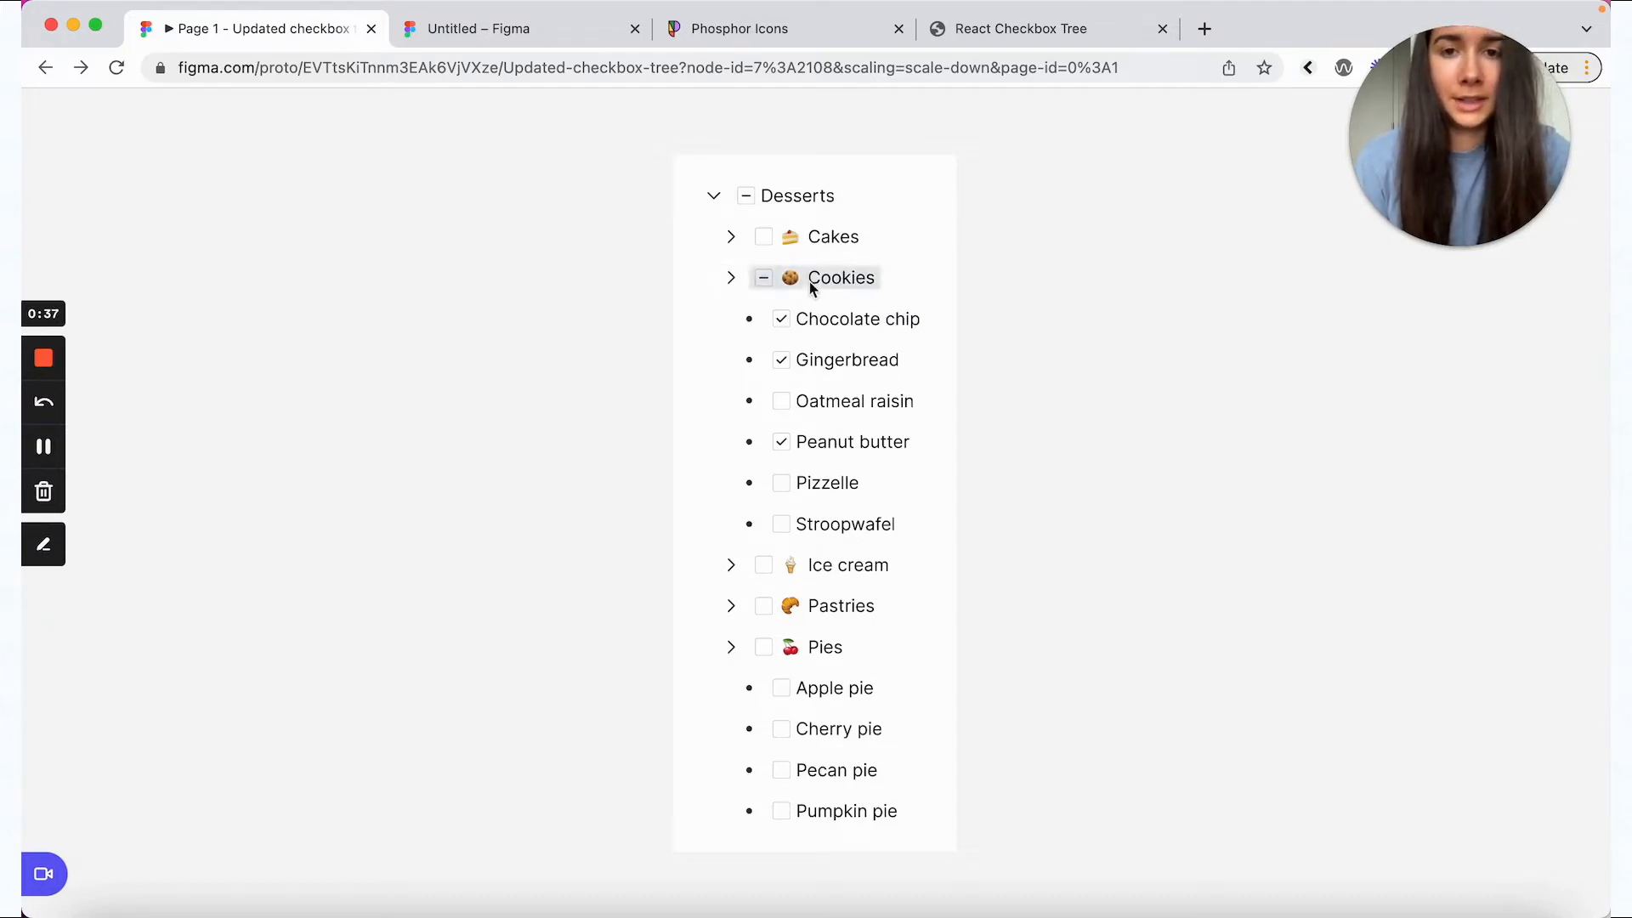
{"action": "left_click", "coordinate": [505, 33]}
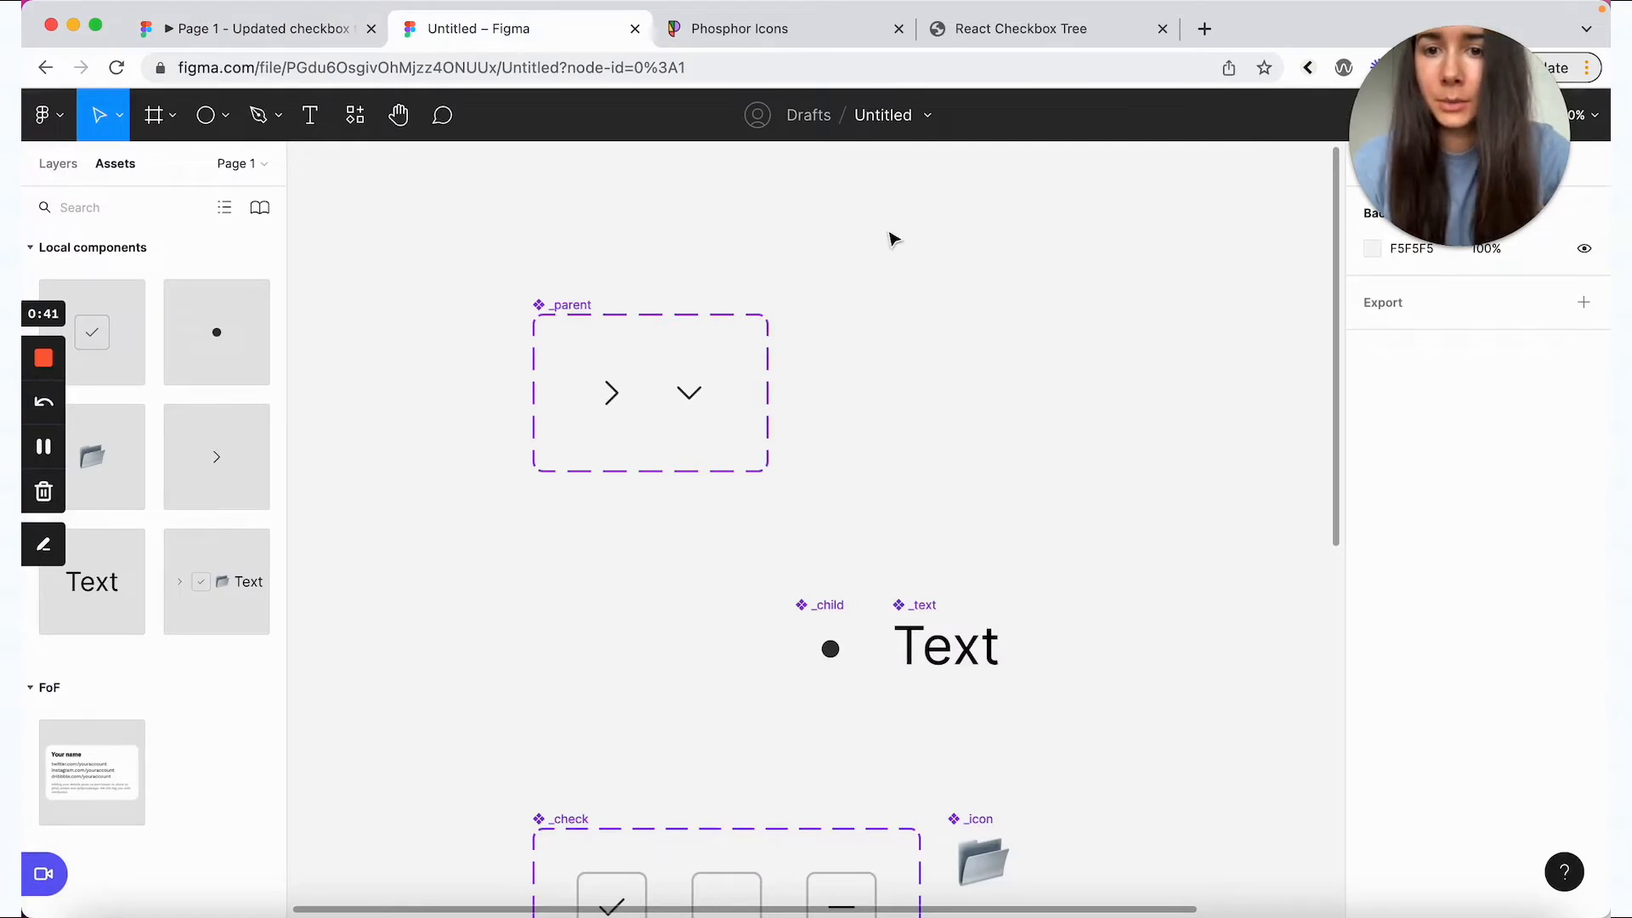
- Move the _parent component set up to Y -205 and give both of its caret variants a corner radius of 4
{"action": "left_click_drag", "start_coordinate": [557, 323], "coordinate": [558, 269]}
{"action": "left_click", "coordinate": [610, 338]}
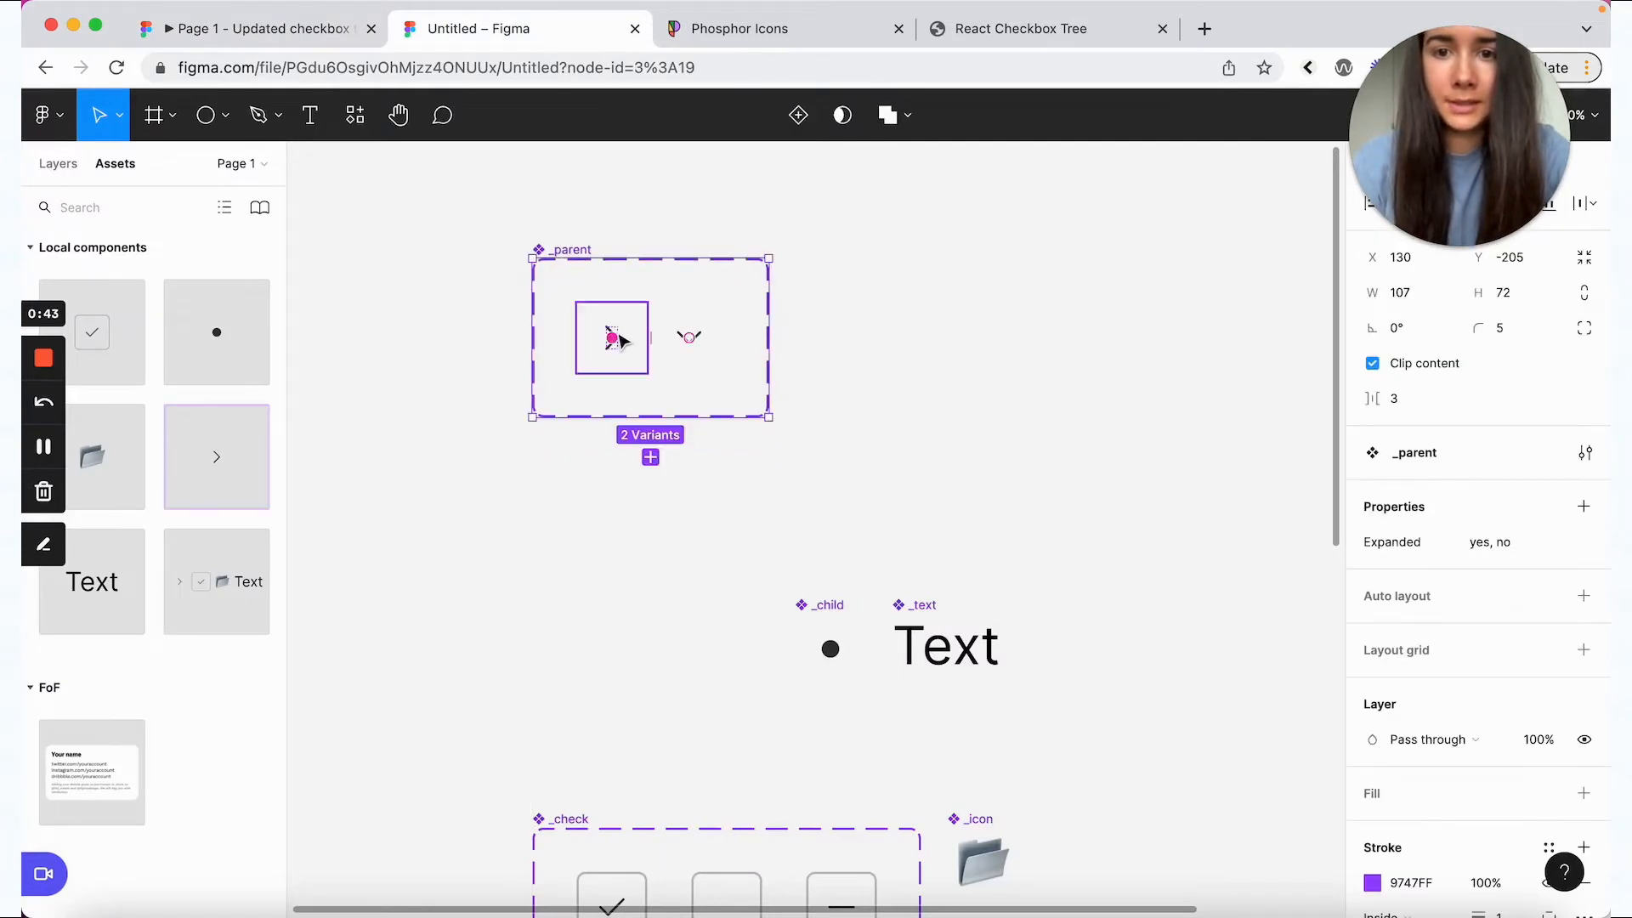
{"action": "left_click", "coordinate": [691, 329], "text": "shift"}
{"action": "left_click", "coordinate": [1515, 401]}
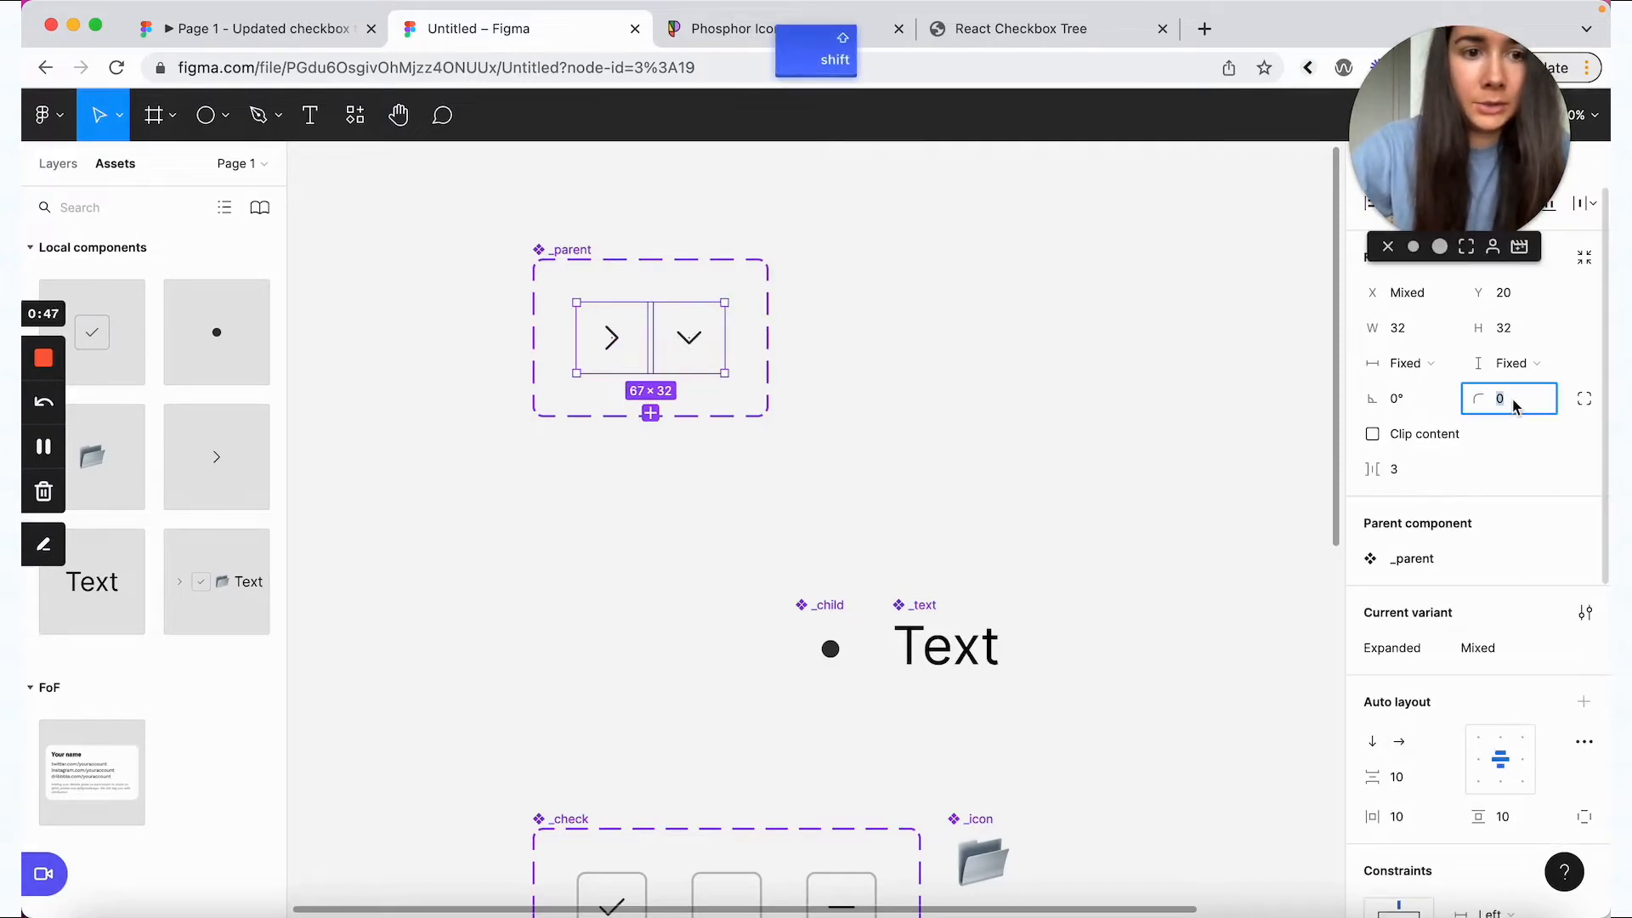
{"action": "type", "text": "4"}
{"action": "key", "text": "Return"}
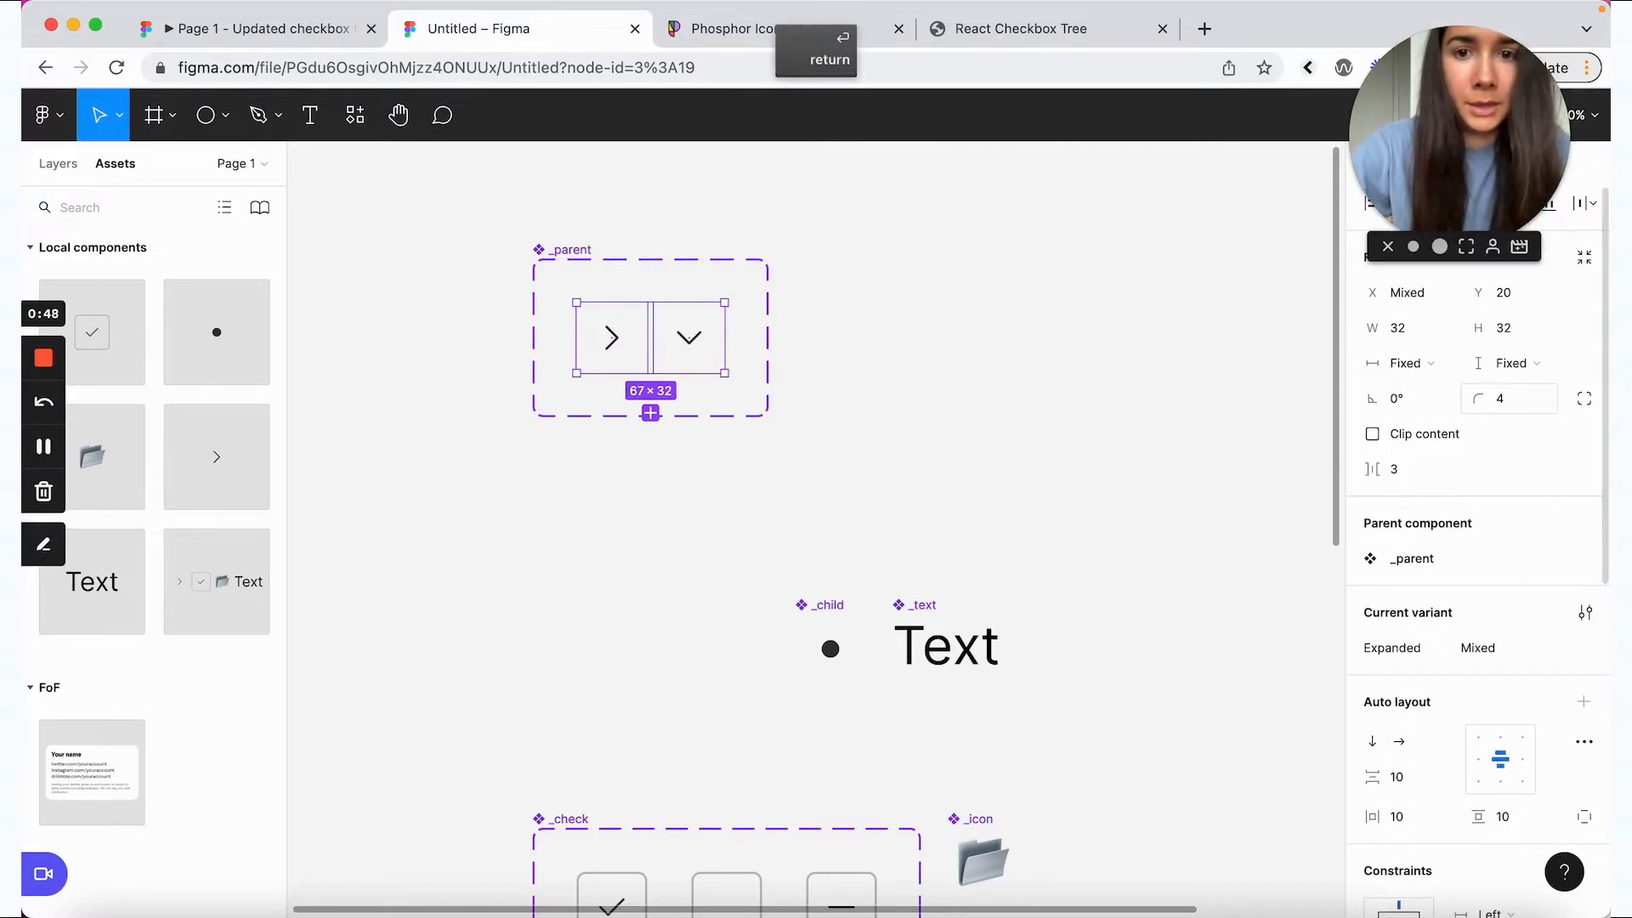
{"action": "left_click", "coordinate": [784, 332]}
- Duplicate both caret variants inside the _parent component set
{"action": "left_click", "coordinate": [579, 251]}
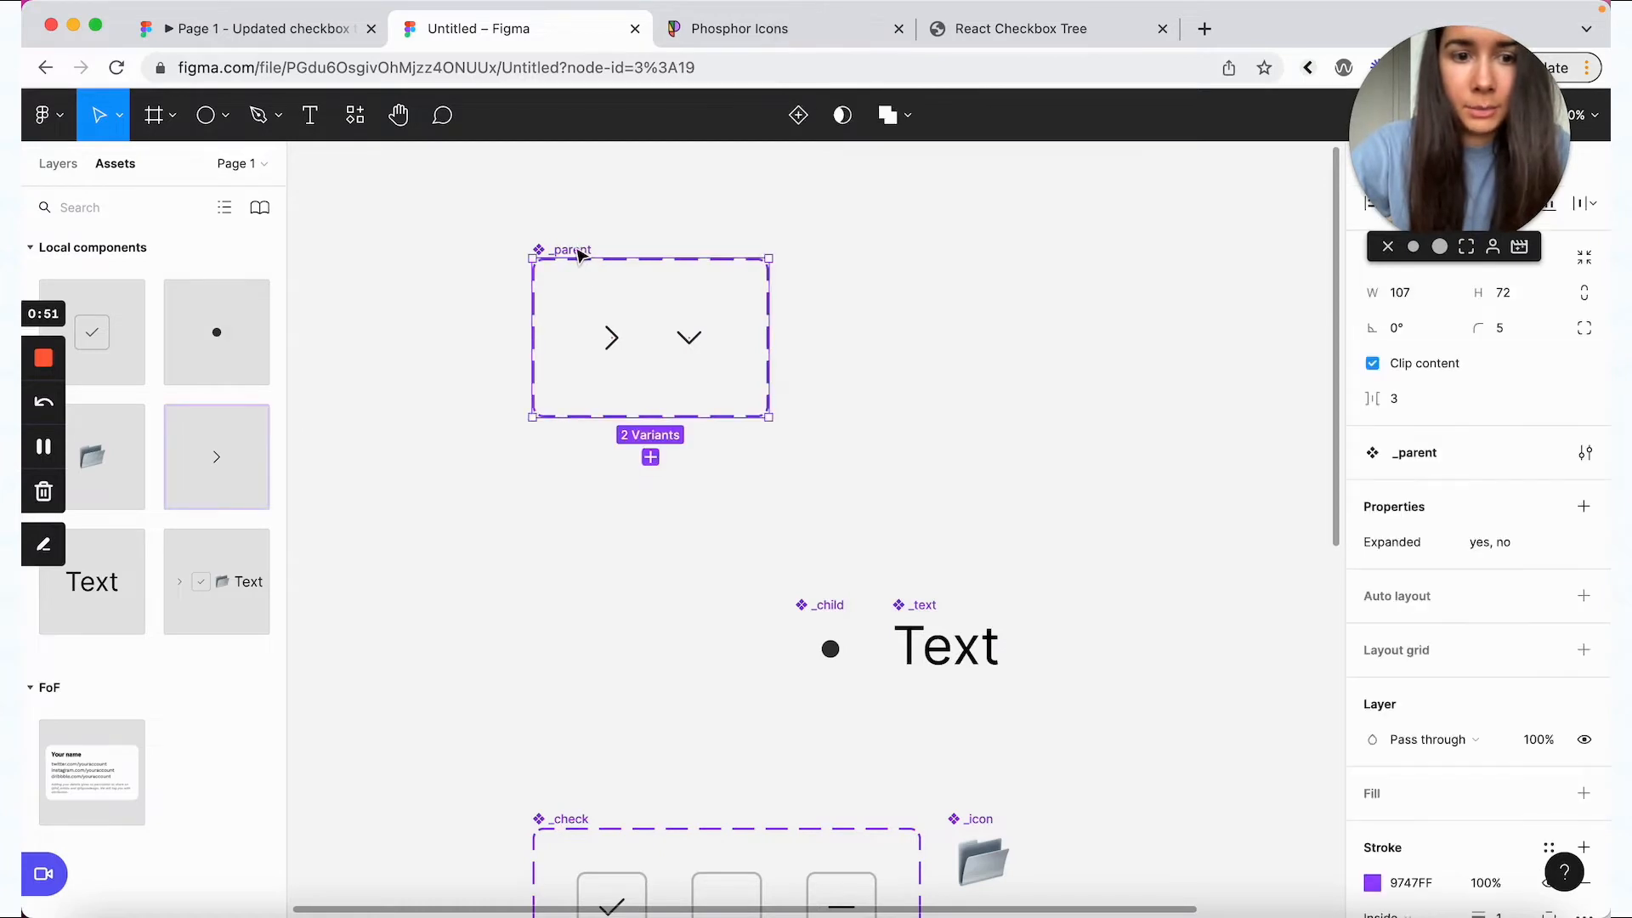
{"action": "left_click", "coordinate": [716, 340]}
{"action": "left_click", "coordinate": [619, 328], "text": "shift"}
{"action": "key", "text": "super+c"}
{"action": "key", "text": "super+v"}
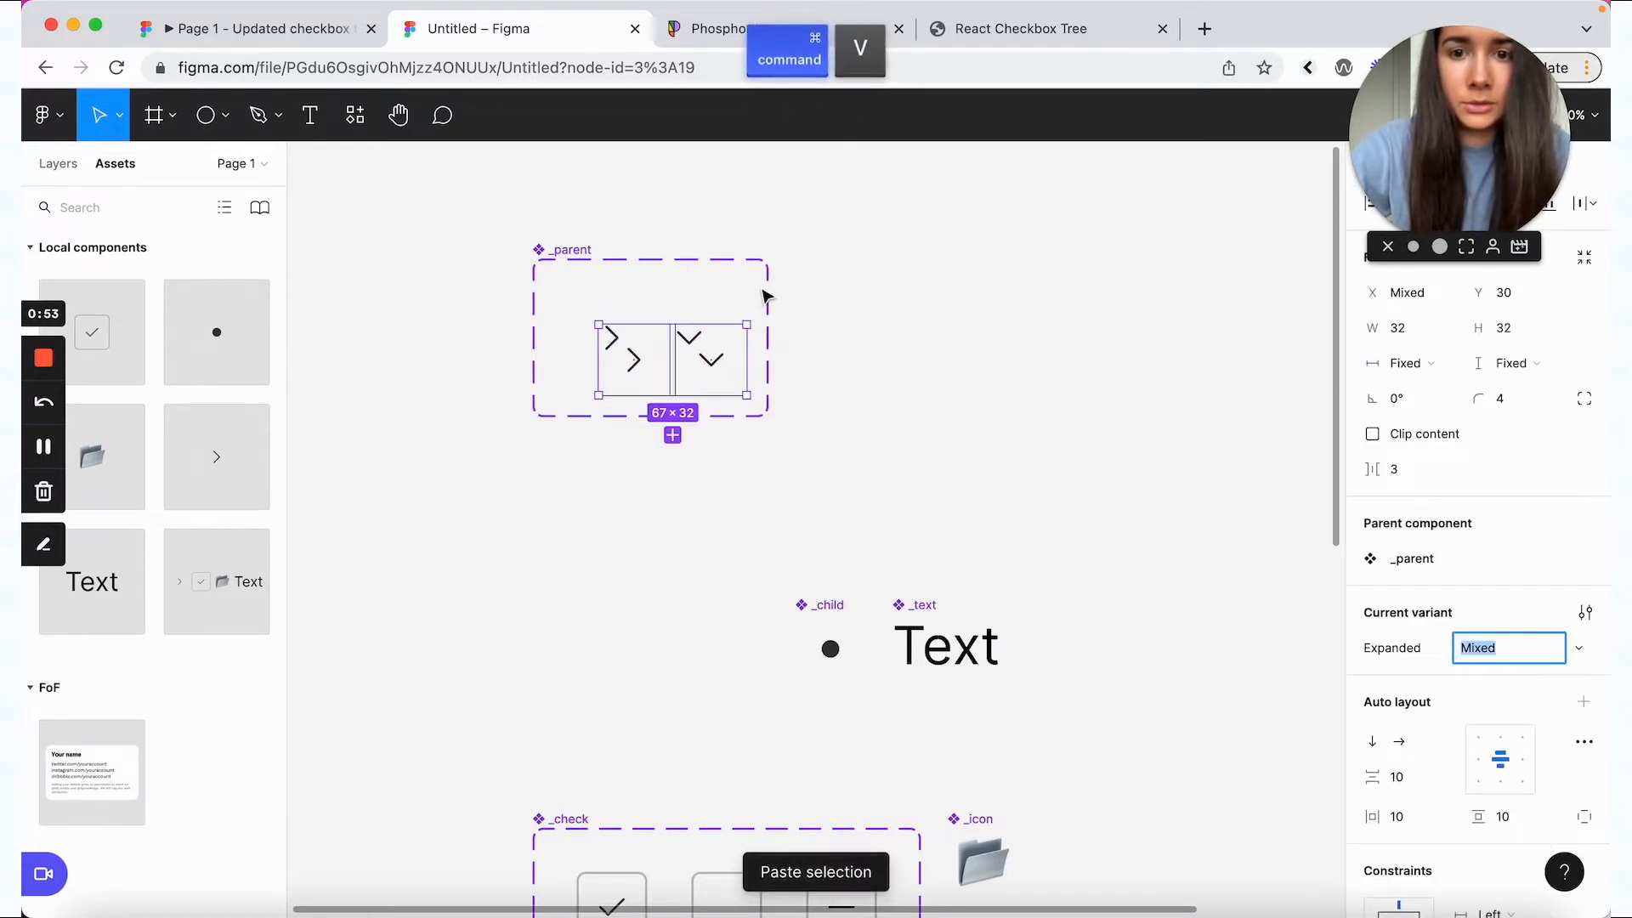
- Add horizontal auto layout to the _parent component set and reorder its variants so right and down carets alternate
{"action": "left_click", "coordinate": [554, 273]}
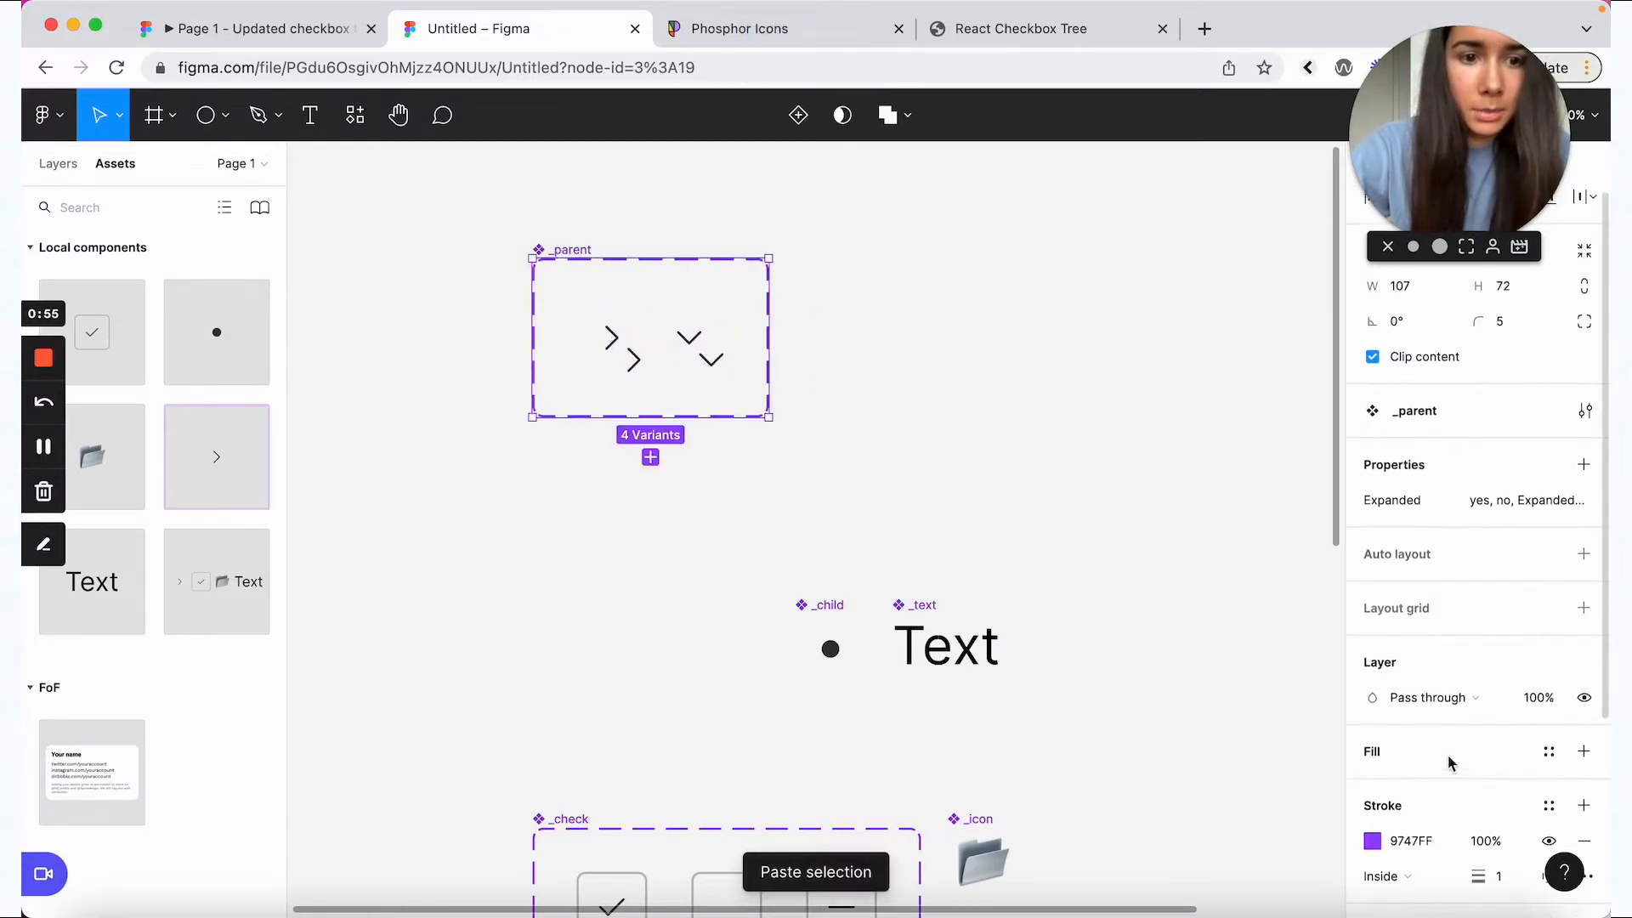
{"action": "scroll", "coordinate": [1451, 758], "scroll_direction": "down", "scroll_amount": 1}
{"action": "left_click", "coordinate": [1584, 544]}
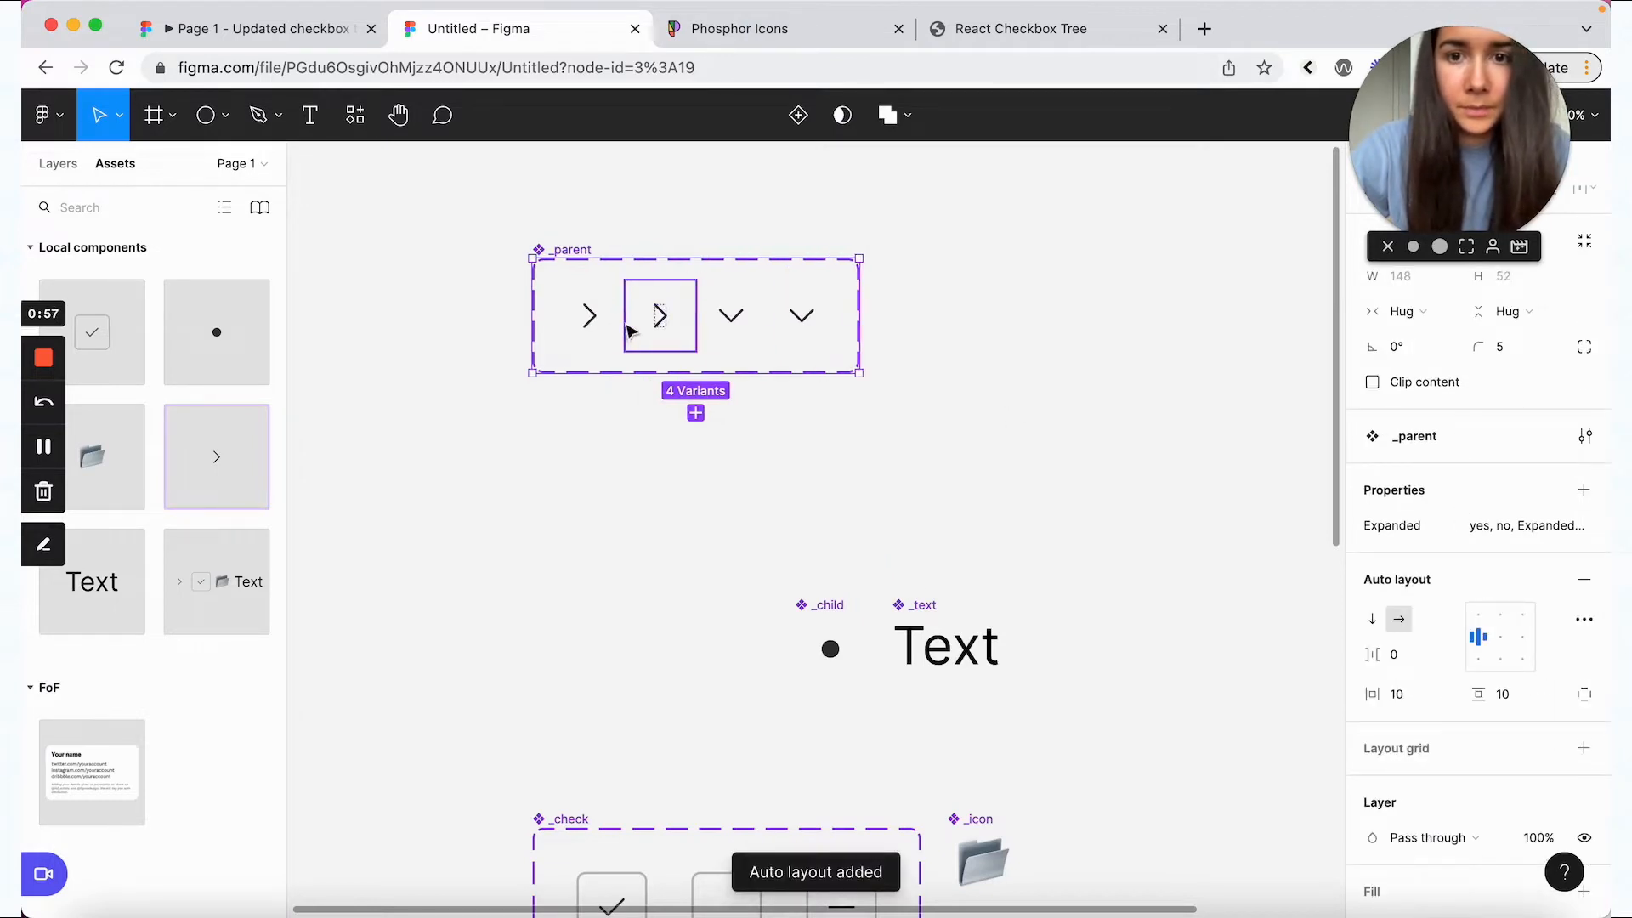
{"action": "left_click", "coordinate": [650, 339]}
{"action": "left_click_drag", "start_coordinate": [651, 339], "coordinate": [727, 335]}
- Add a light blue D7EBF6 fill to the last two caret variants of the _parent set
{"action": "left_click", "coordinate": [803, 331], "text": "shift"}
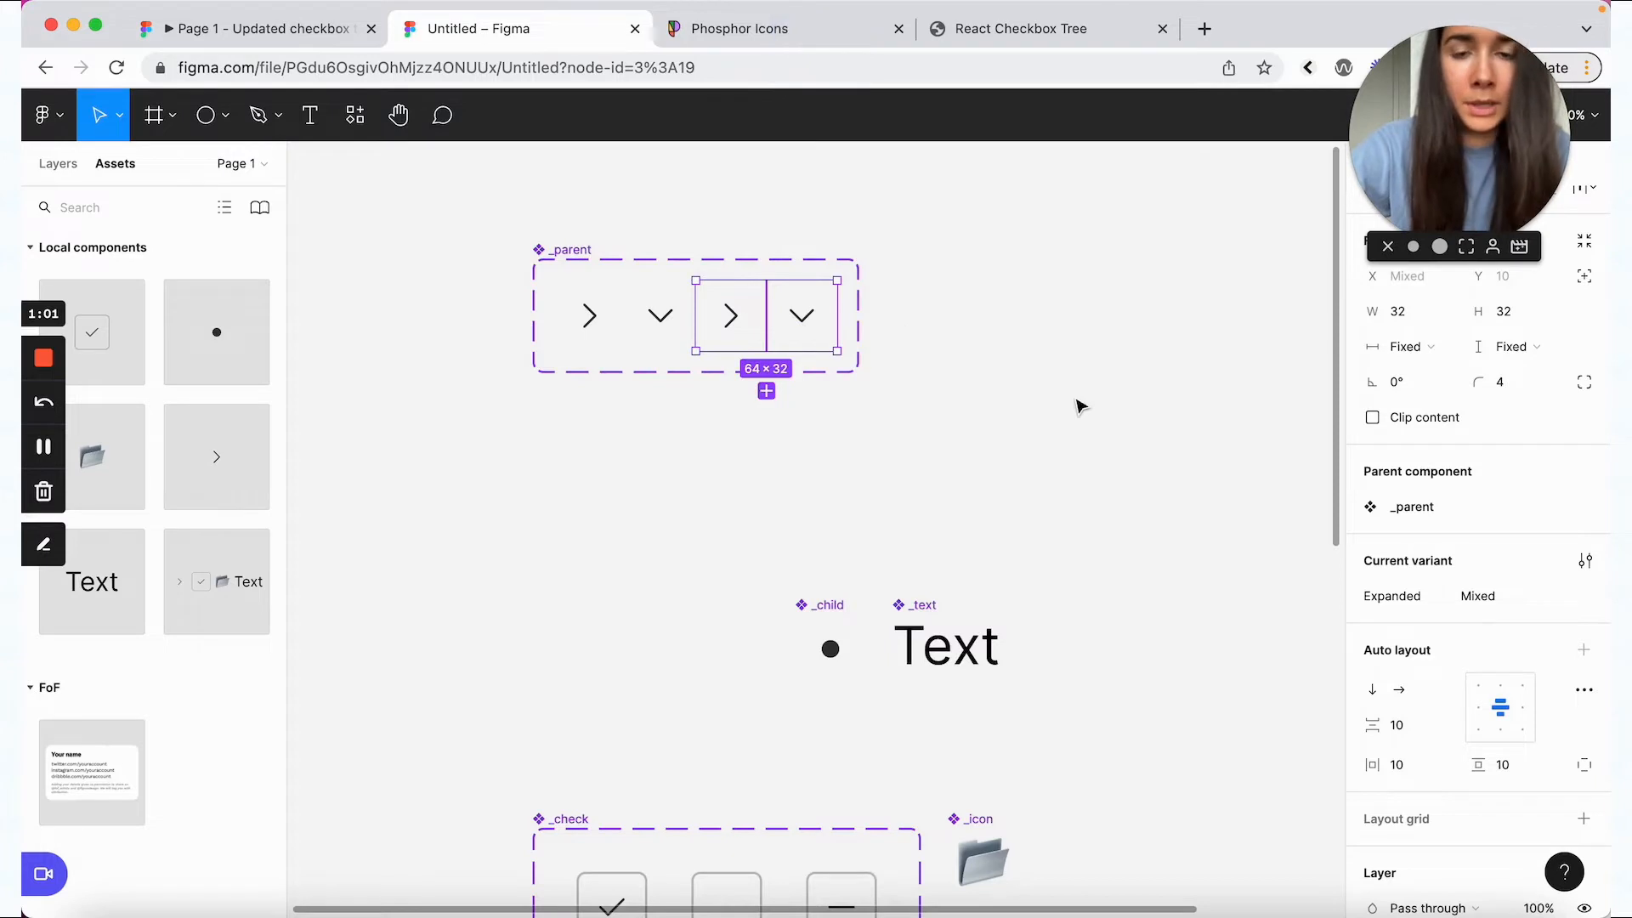
{"action": "scroll", "coordinate": [1341, 590], "scroll_direction": "down", "scroll_amount": 1}
{"action": "scroll", "coordinate": [1454, 636], "scroll_direction": "down", "scroll_amount": 3}
{"action": "scroll", "coordinate": [1454, 636], "scroll_direction": "down", "scroll_amount": 2}
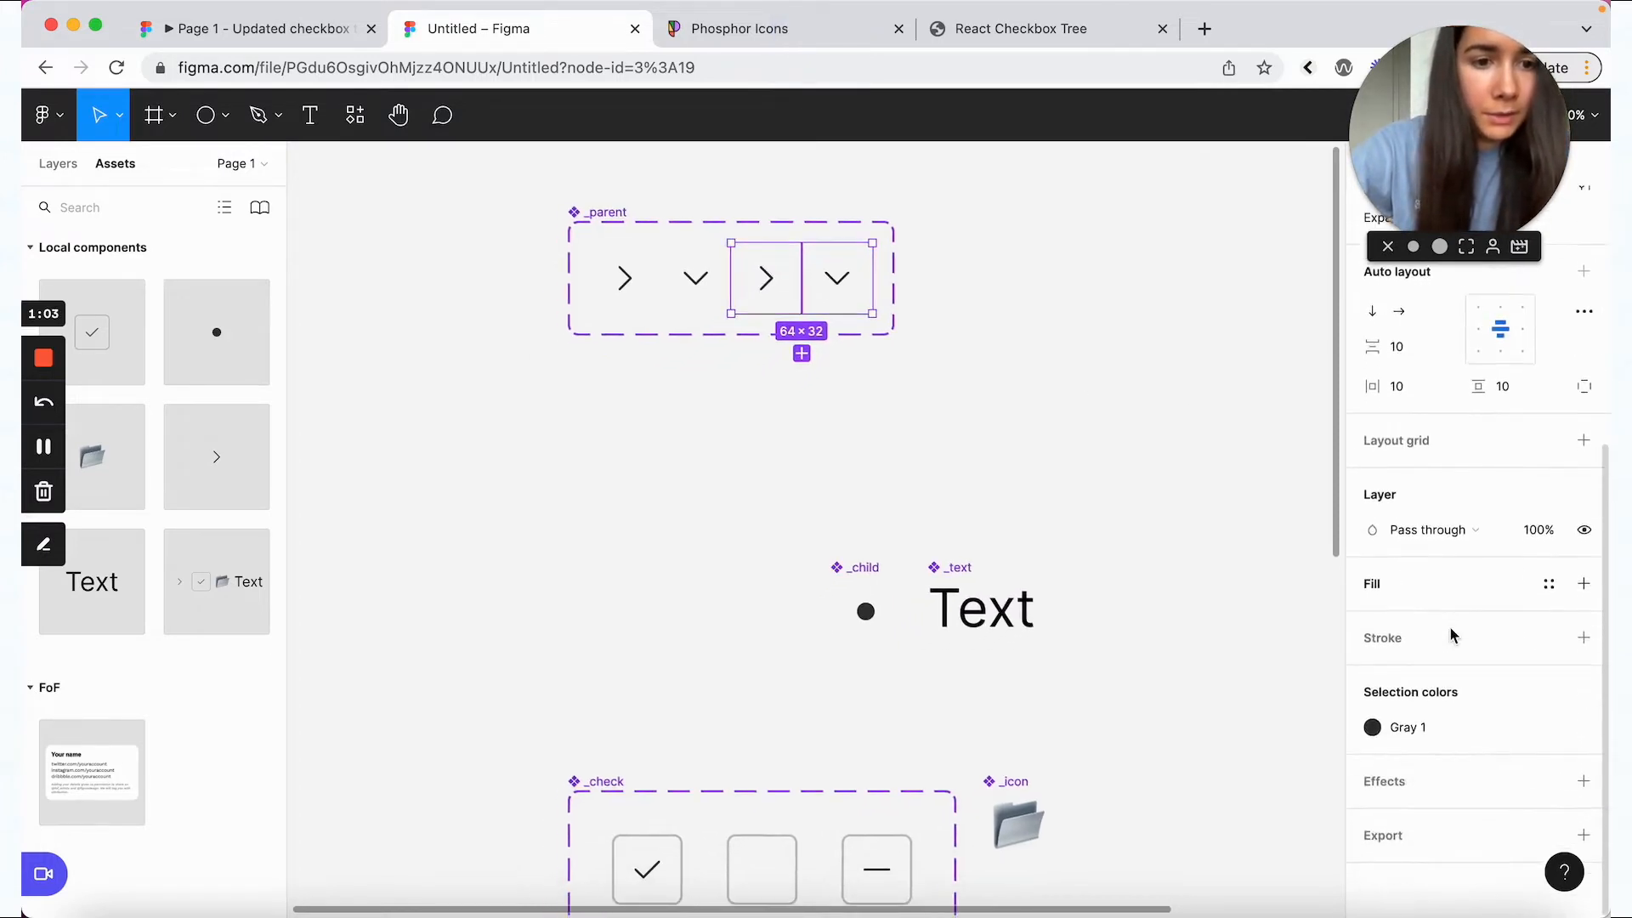
{"action": "left_click", "coordinate": [1581, 585]}
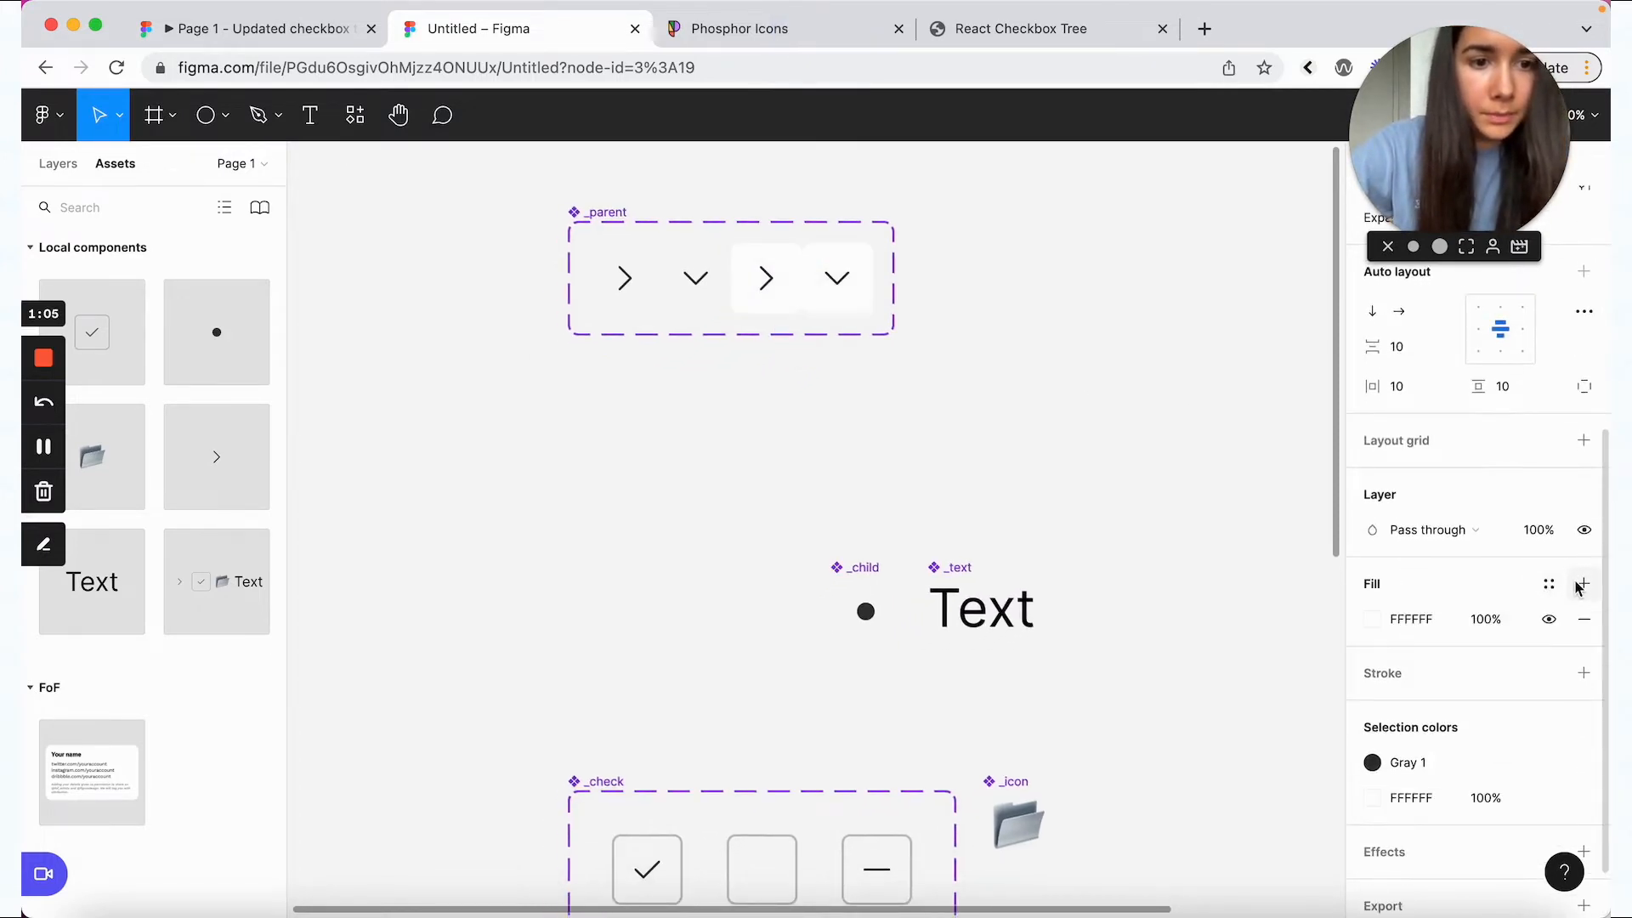
{"action": "left_click", "coordinate": [1374, 620]}
{"action": "left_click", "coordinate": [1256, 657]}
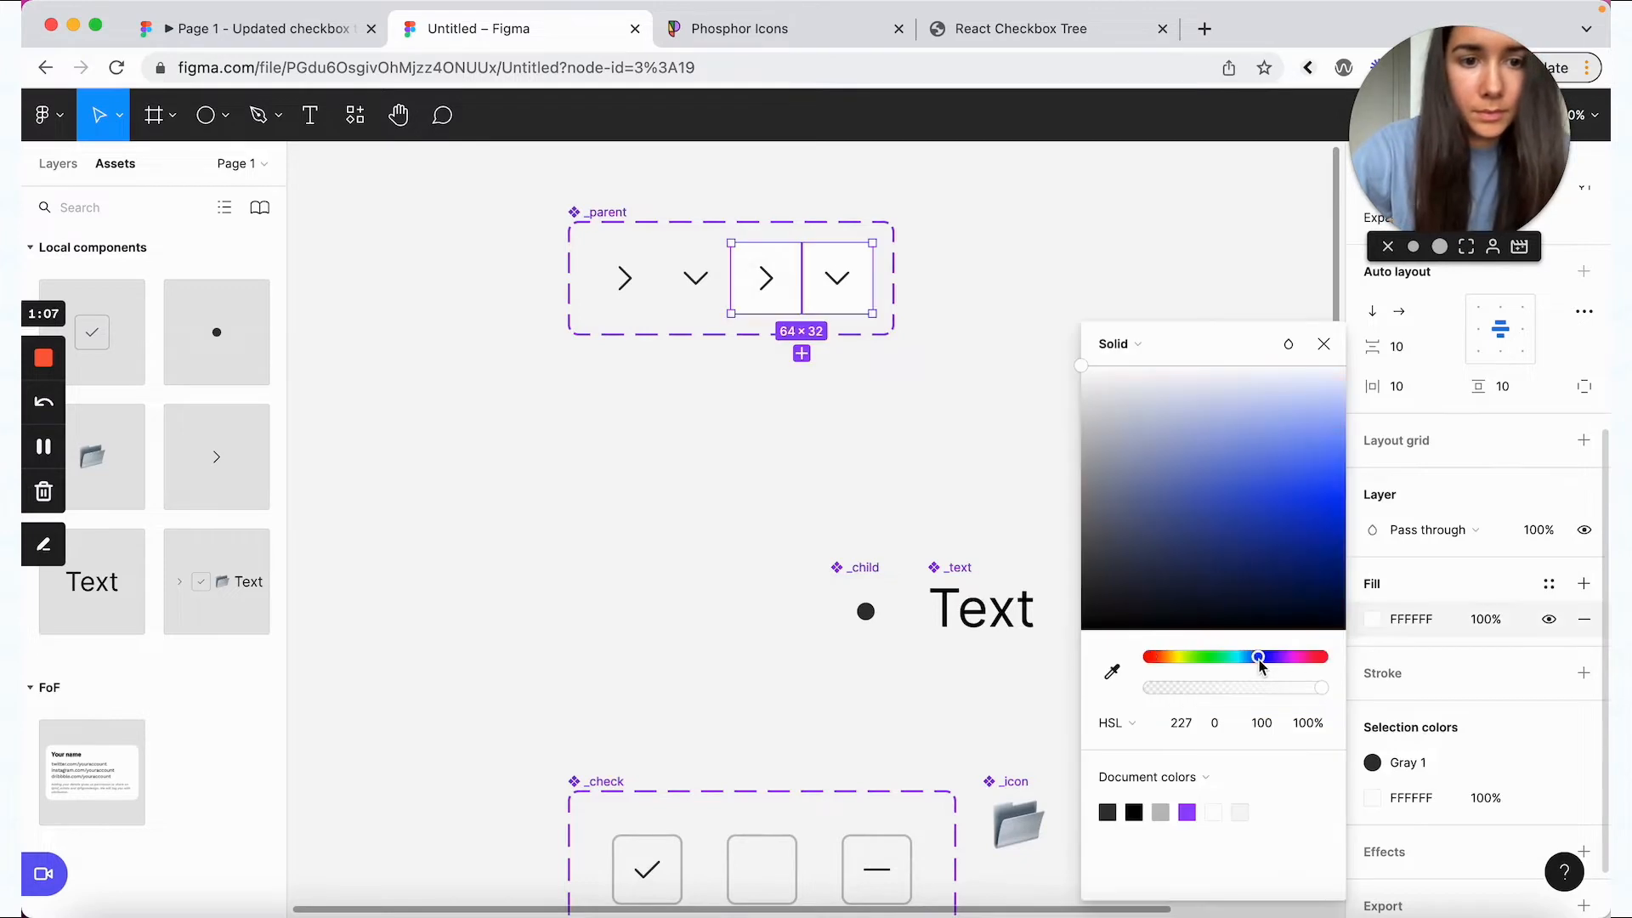
{"action": "left_click", "coordinate": [1255, 392]}
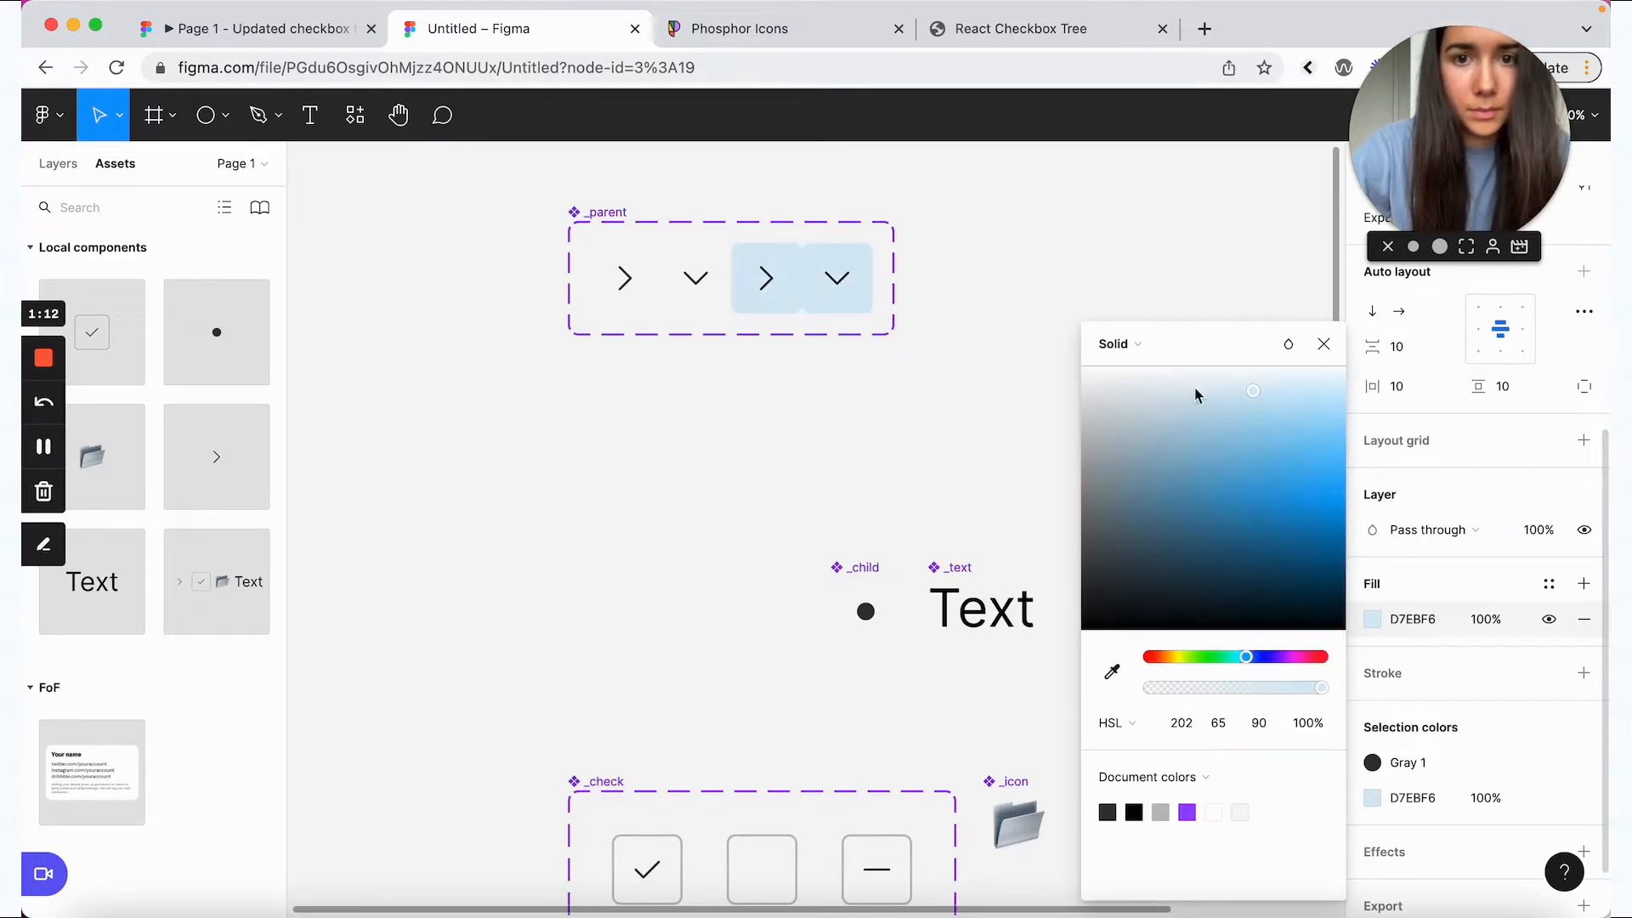
- Set the auto layout spacing between the _parent set's variants to 8
{"action": "left_click", "coordinate": [624, 230]}
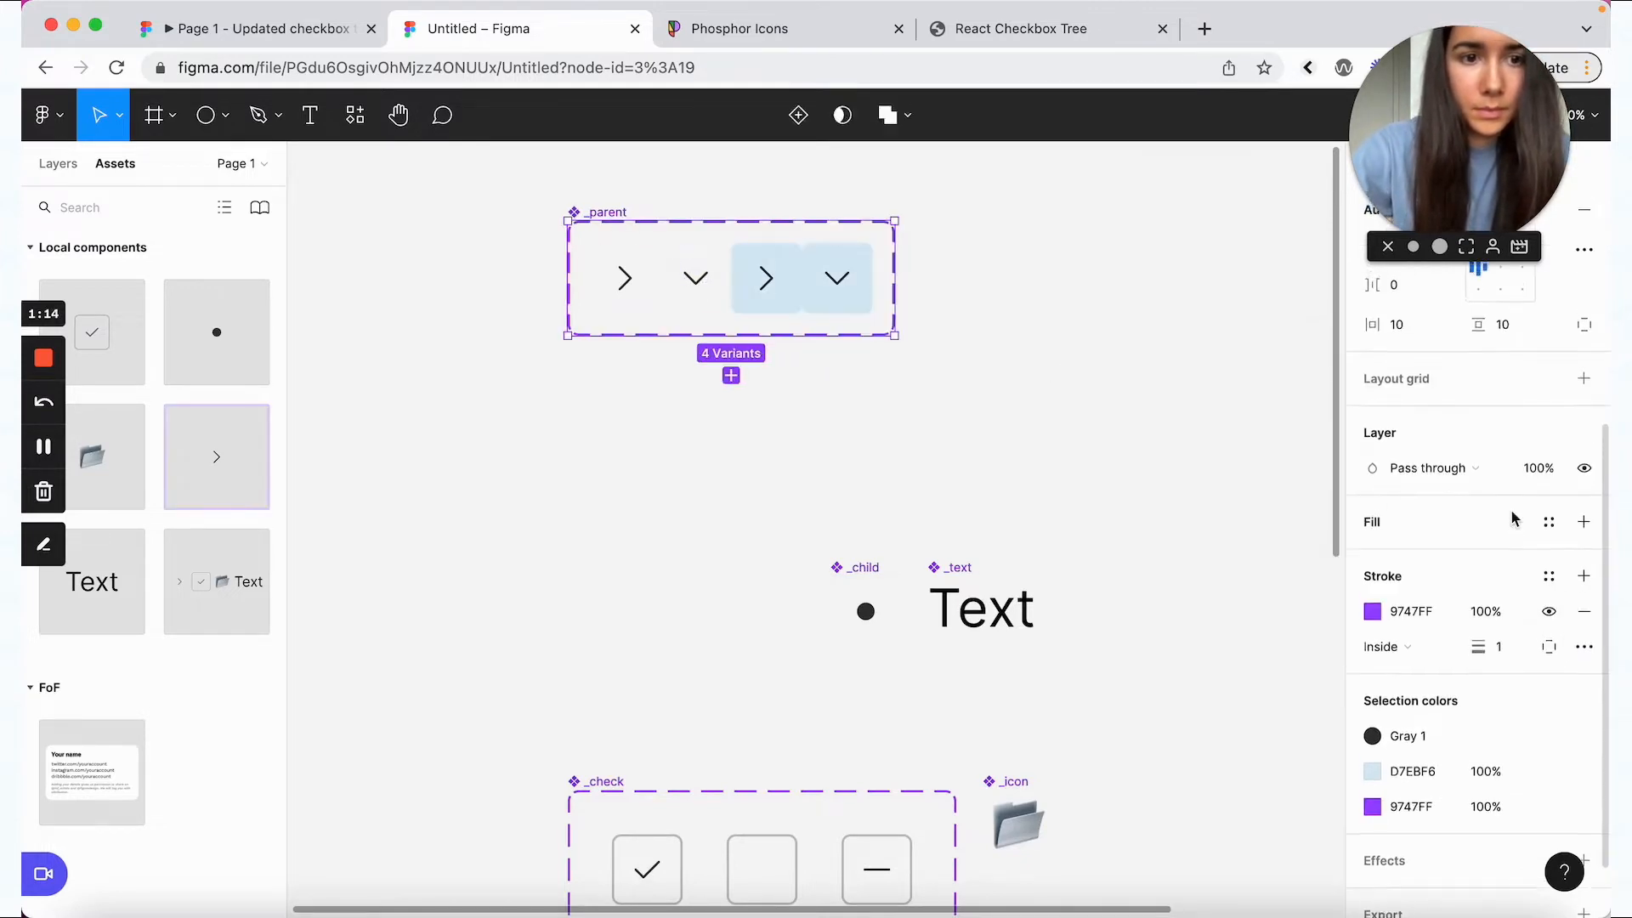
{"action": "type", "text": "8"}
{"action": "key", "text": "Return"}
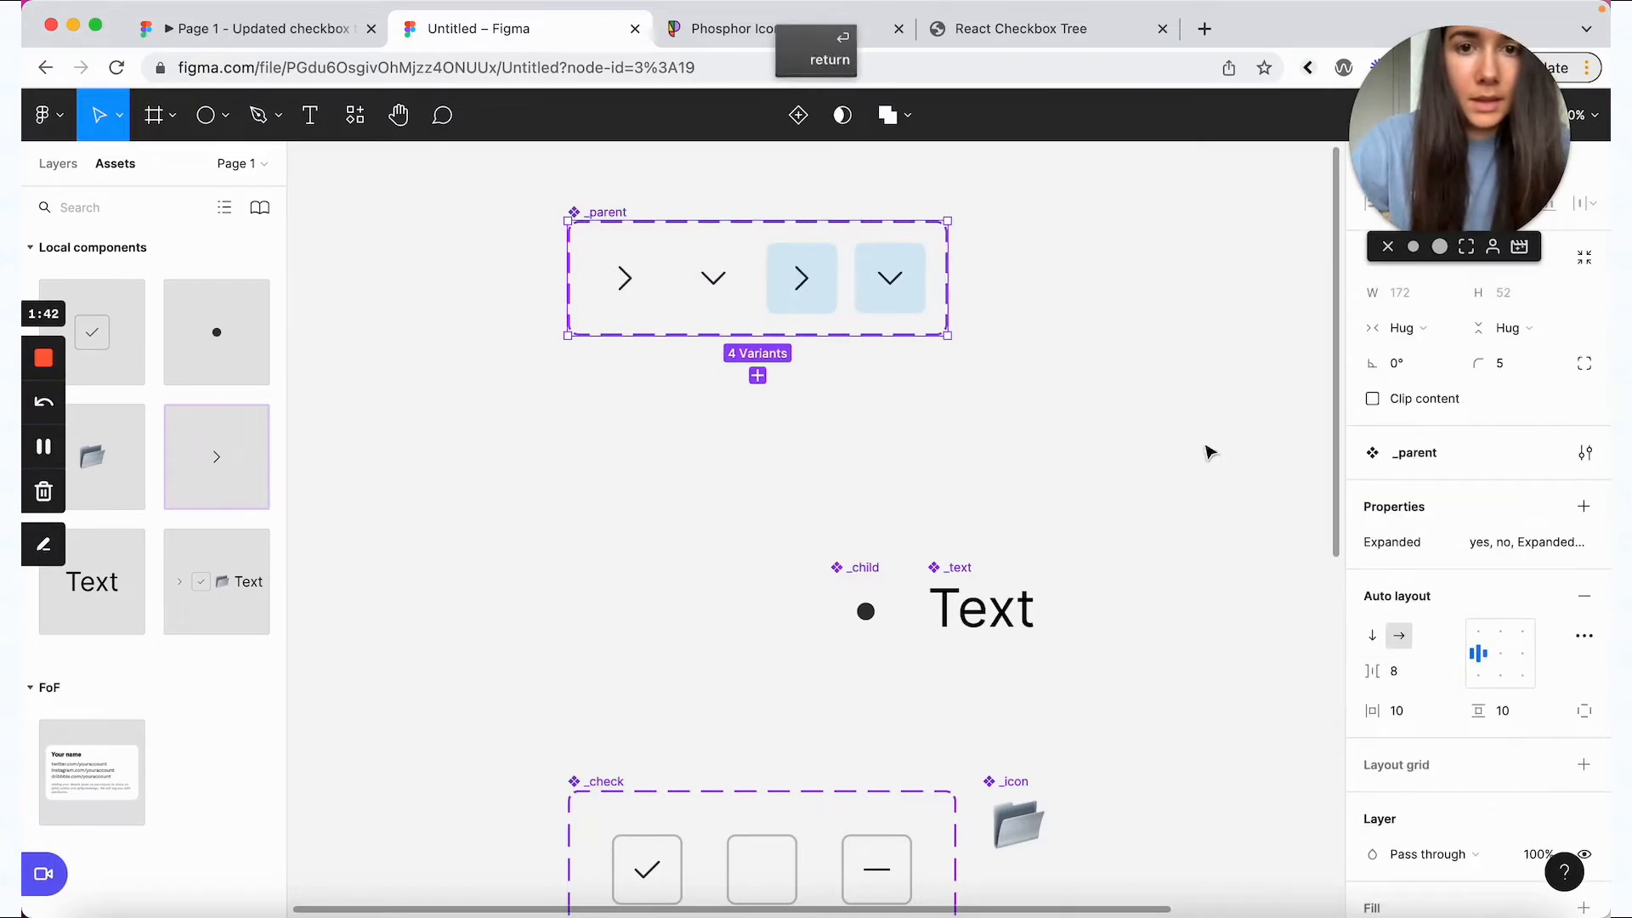
{"action": "left_click", "coordinate": [1108, 368]}
- Create a variant property named Hovered with the value "no" on the _parent component set
{"action": "left_click", "coordinate": [576, 221]}
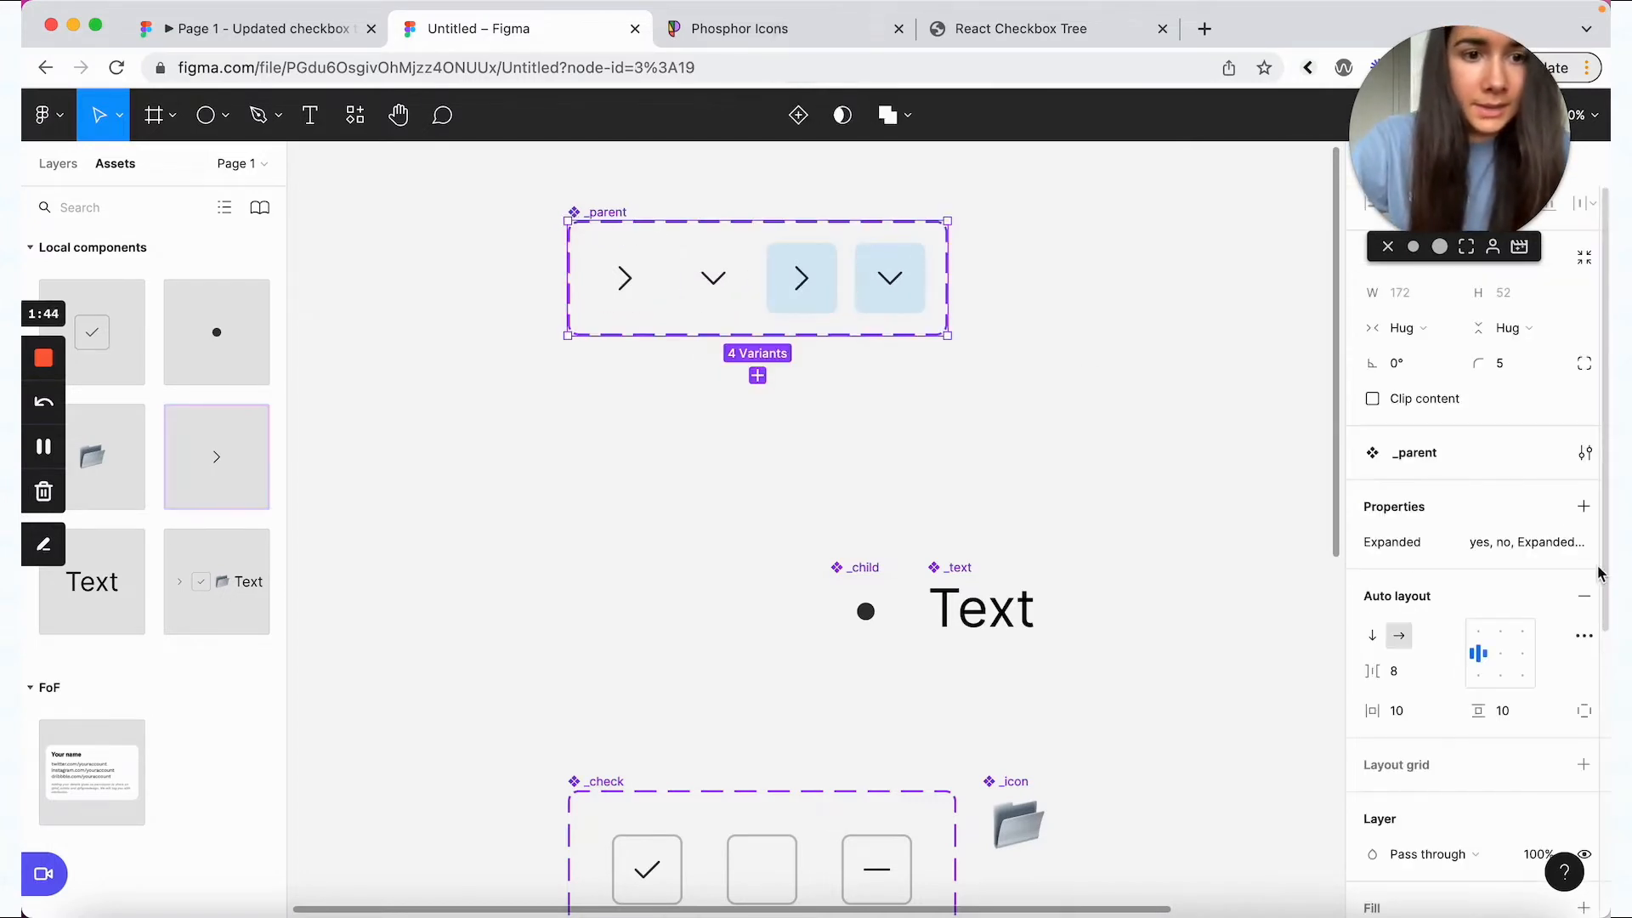
{"action": "left_click", "coordinate": [1583, 507]}
{"action": "left_click", "coordinate": [1446, 580]}
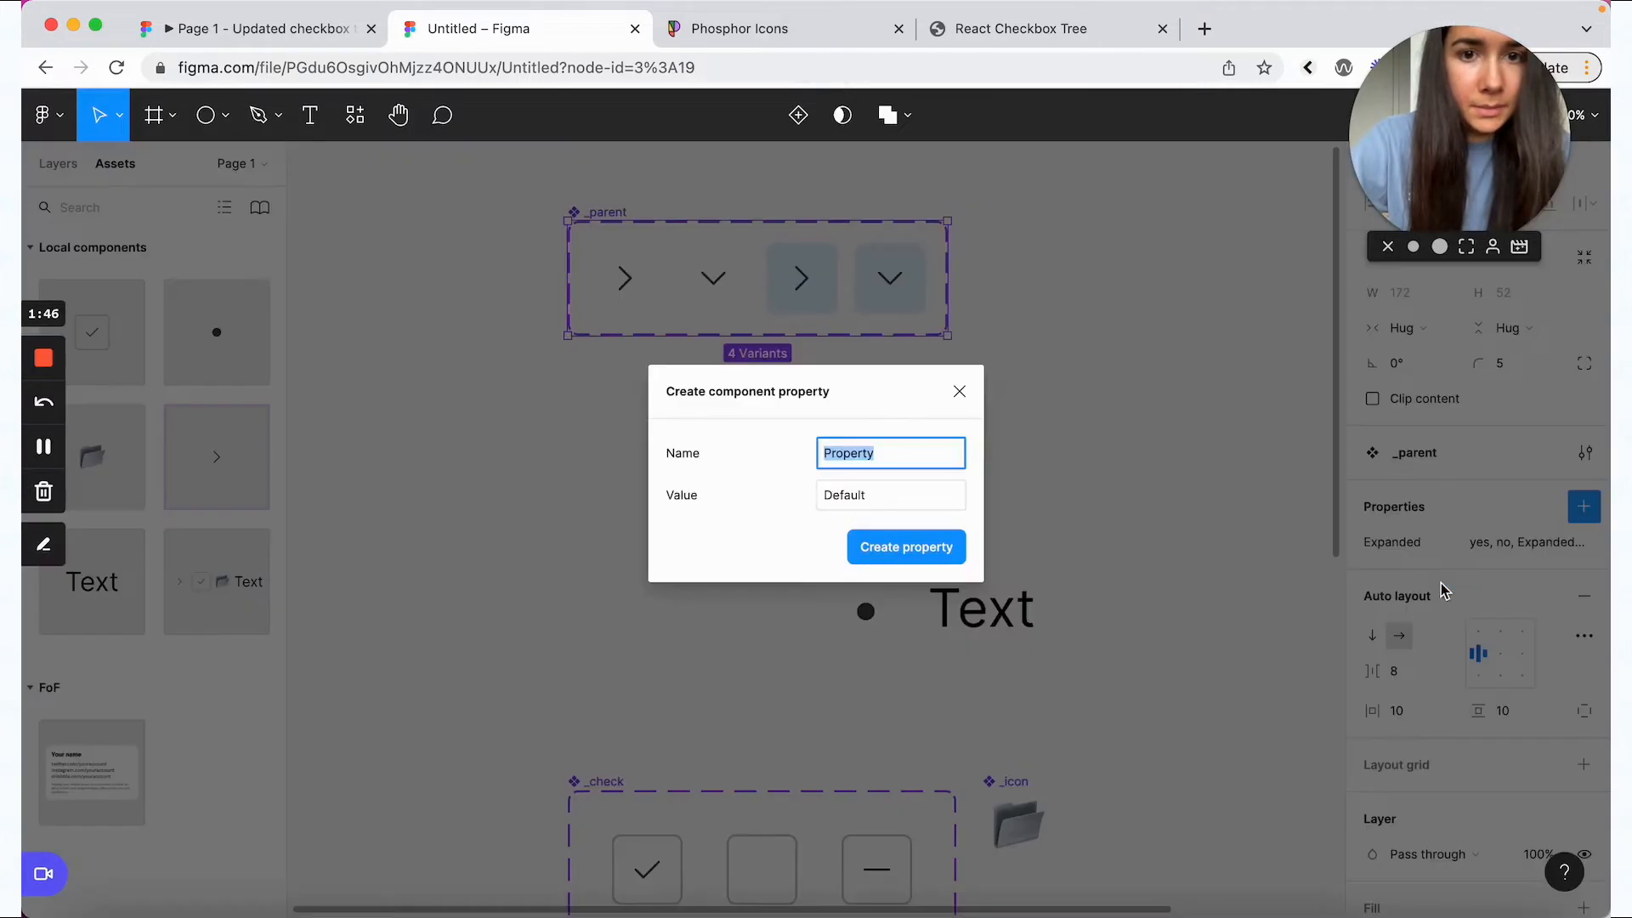
{"action": "type", "text": "Hov"}
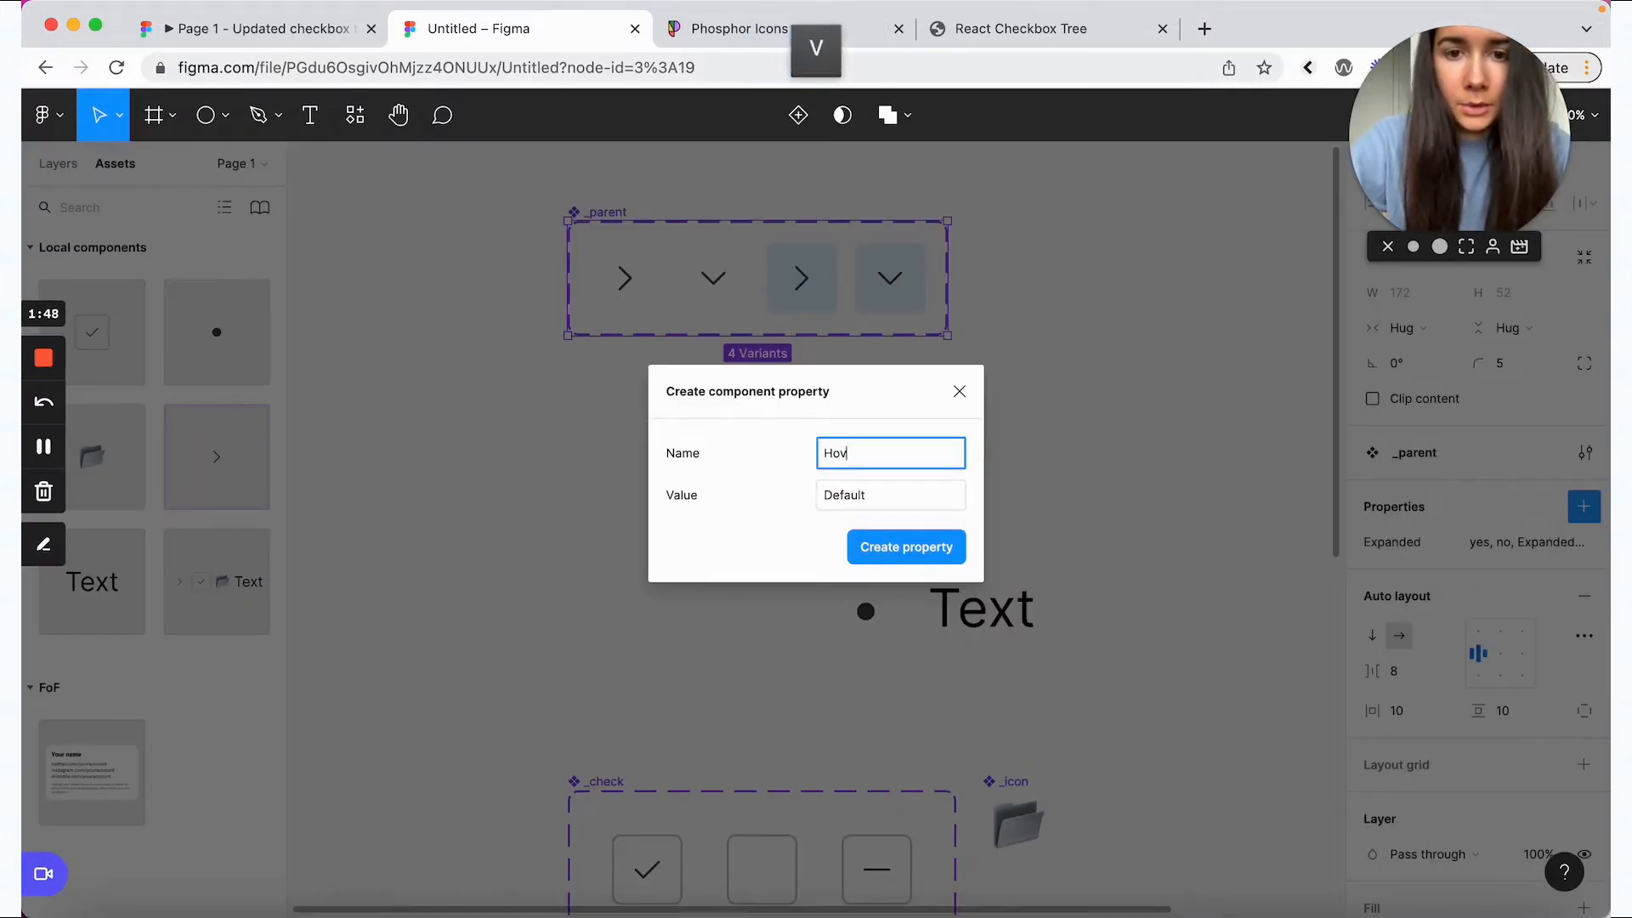
{"action": "type", "text": "ered"}
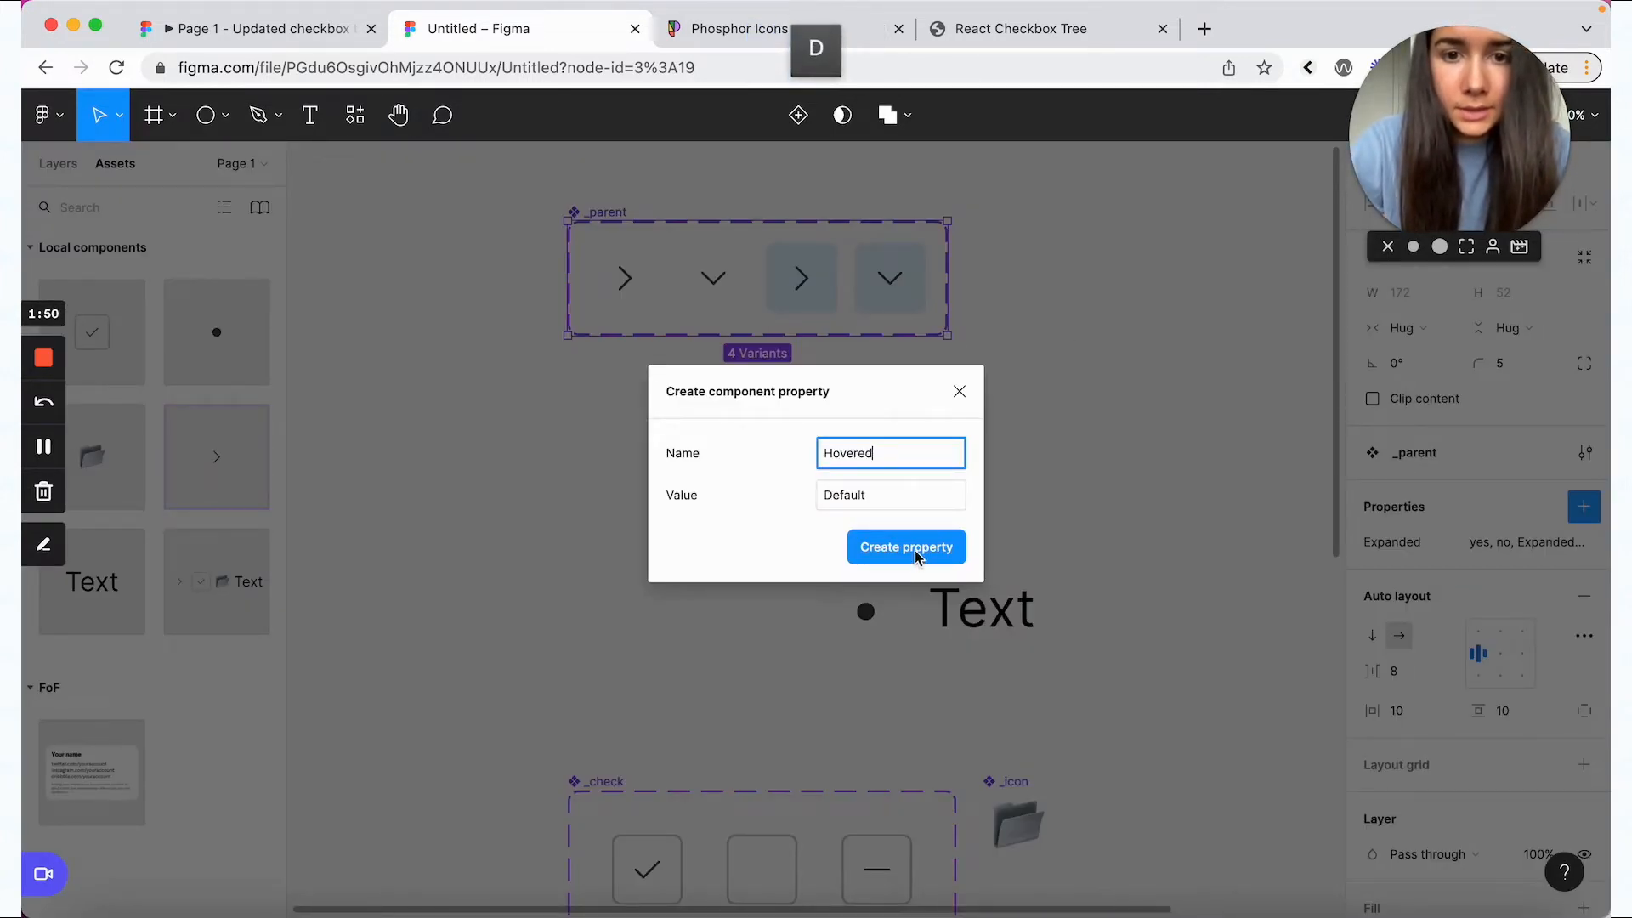
{"action": "left_click", "coordinate": [848, 502]}
{"action": "type", "text": "no"}
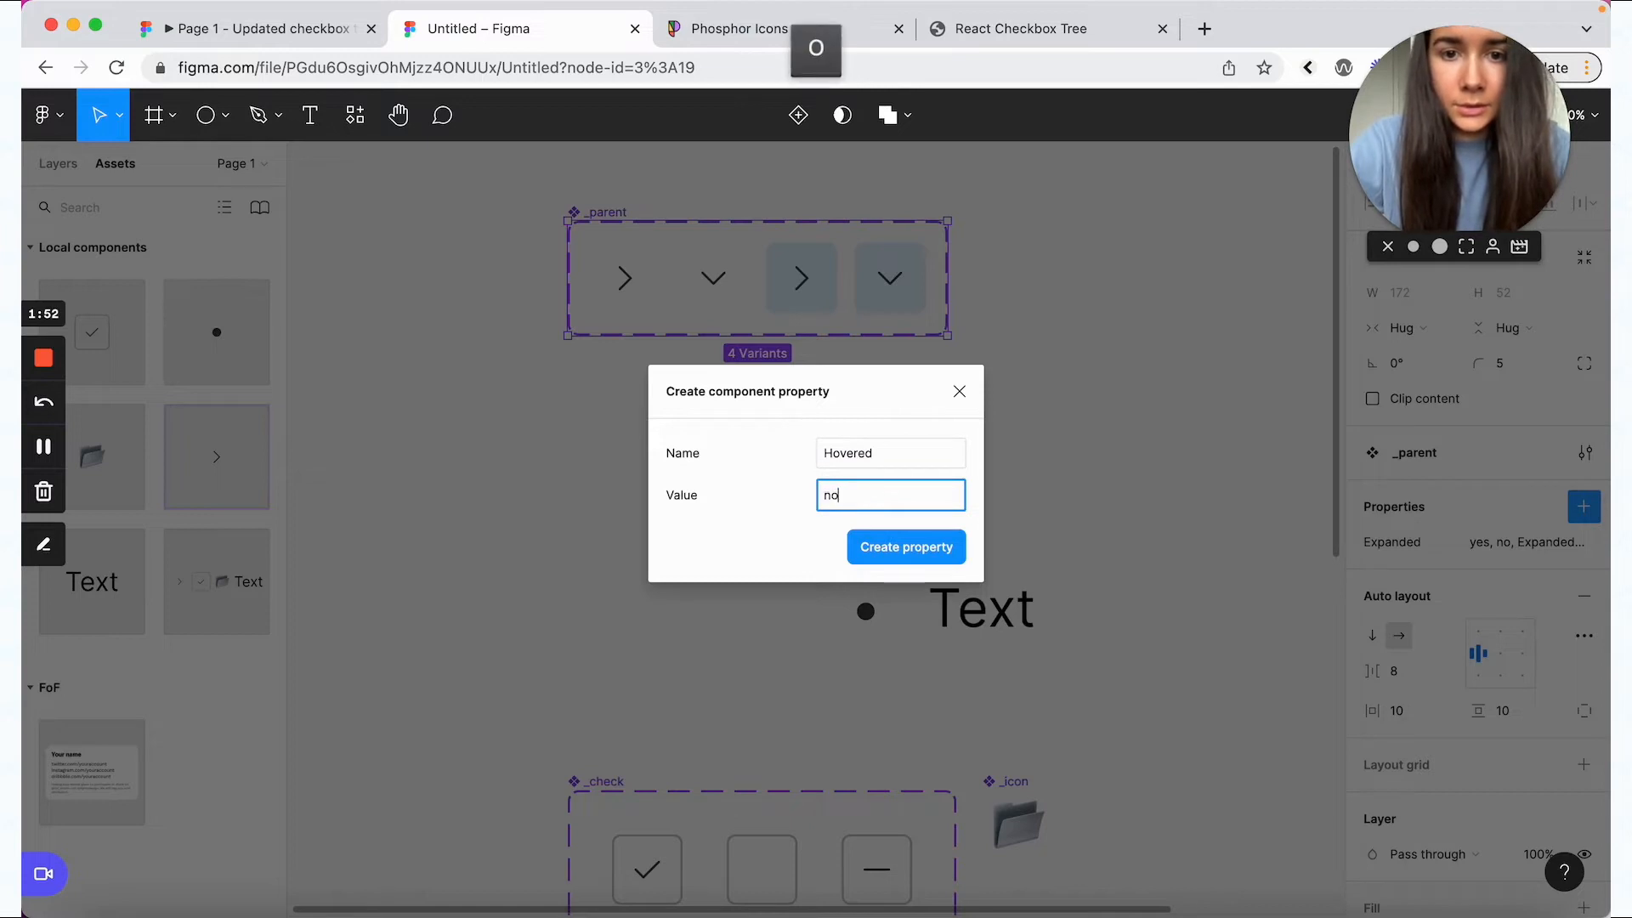
{"action": "left_click", "coordinate": [901, 549]}
- Set the Hovered property of the two blue-filled _parent variants to "yes"
{"action": "left_click", "coordinate": [804, 294]}
{"action": "left_click", "coordinate": [901, 291], "text": "shift"}
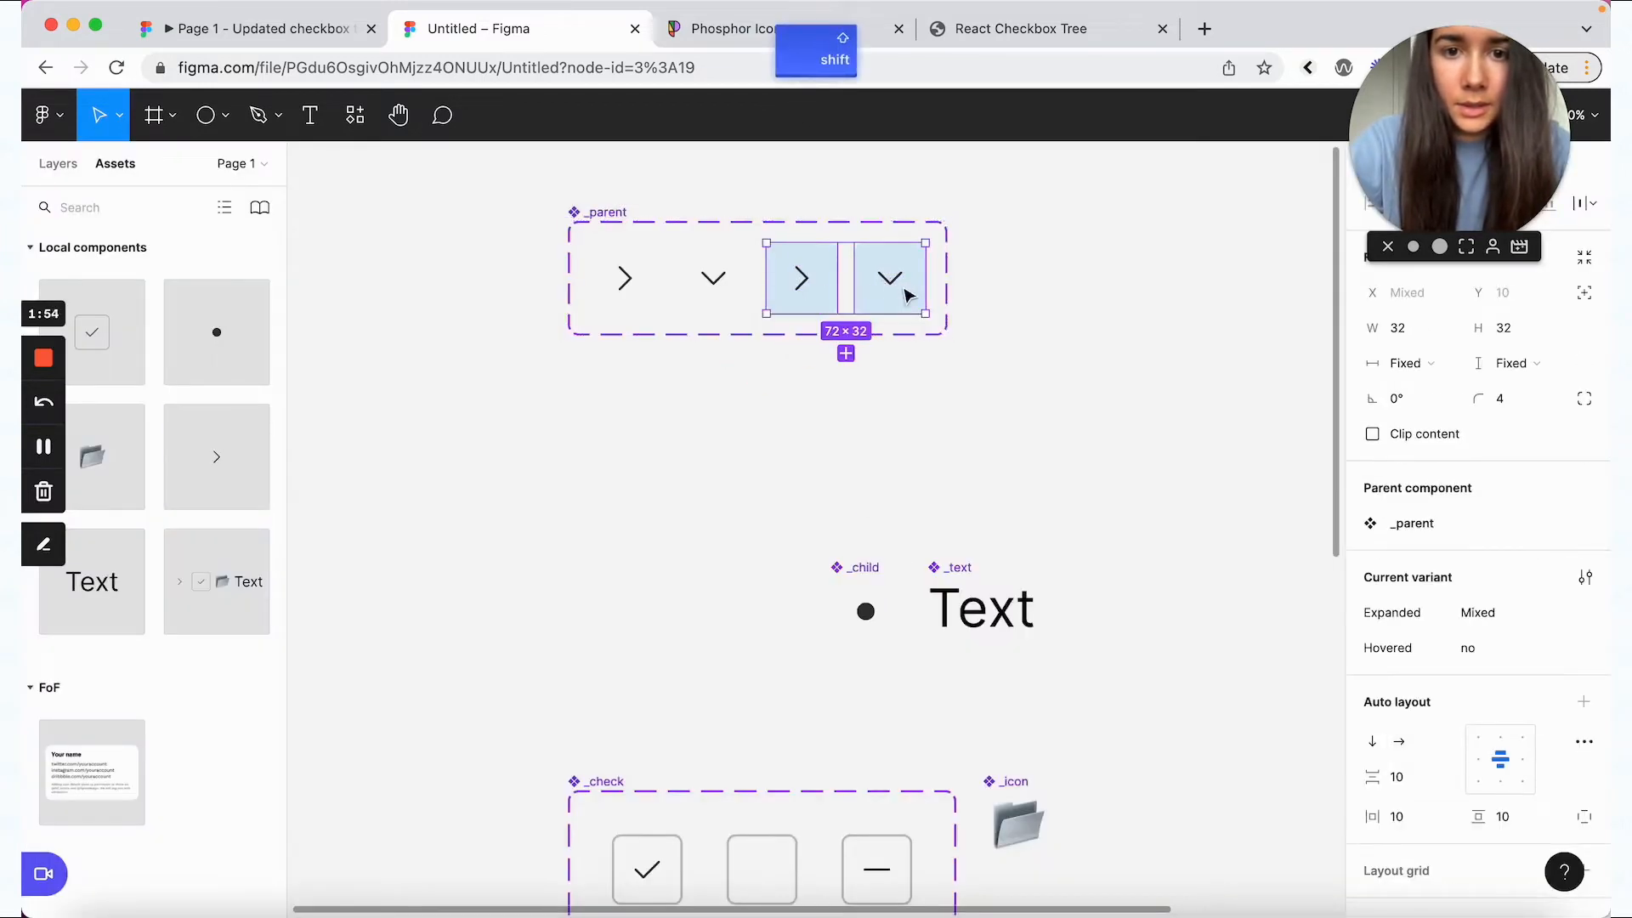
{"action": "left_click", "coordinate": [1463, 648]}
{"action": "type", "text": "yes"}
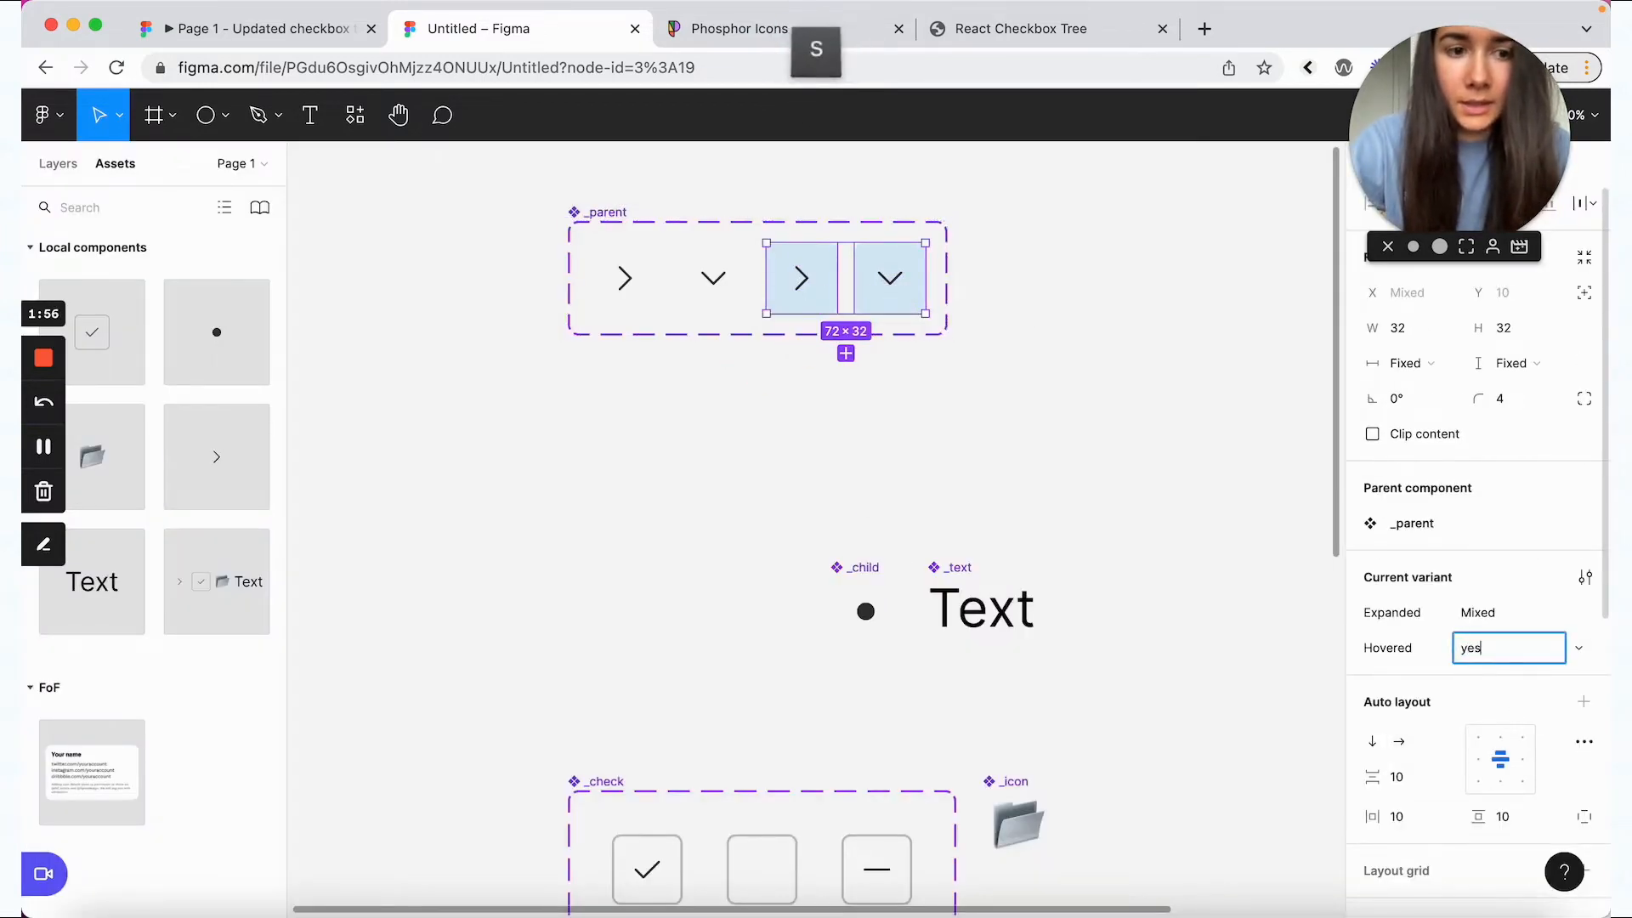
{"action": "key", "text": "Return"}
{"action": "left_click", "coordinate": [1031, 423]}
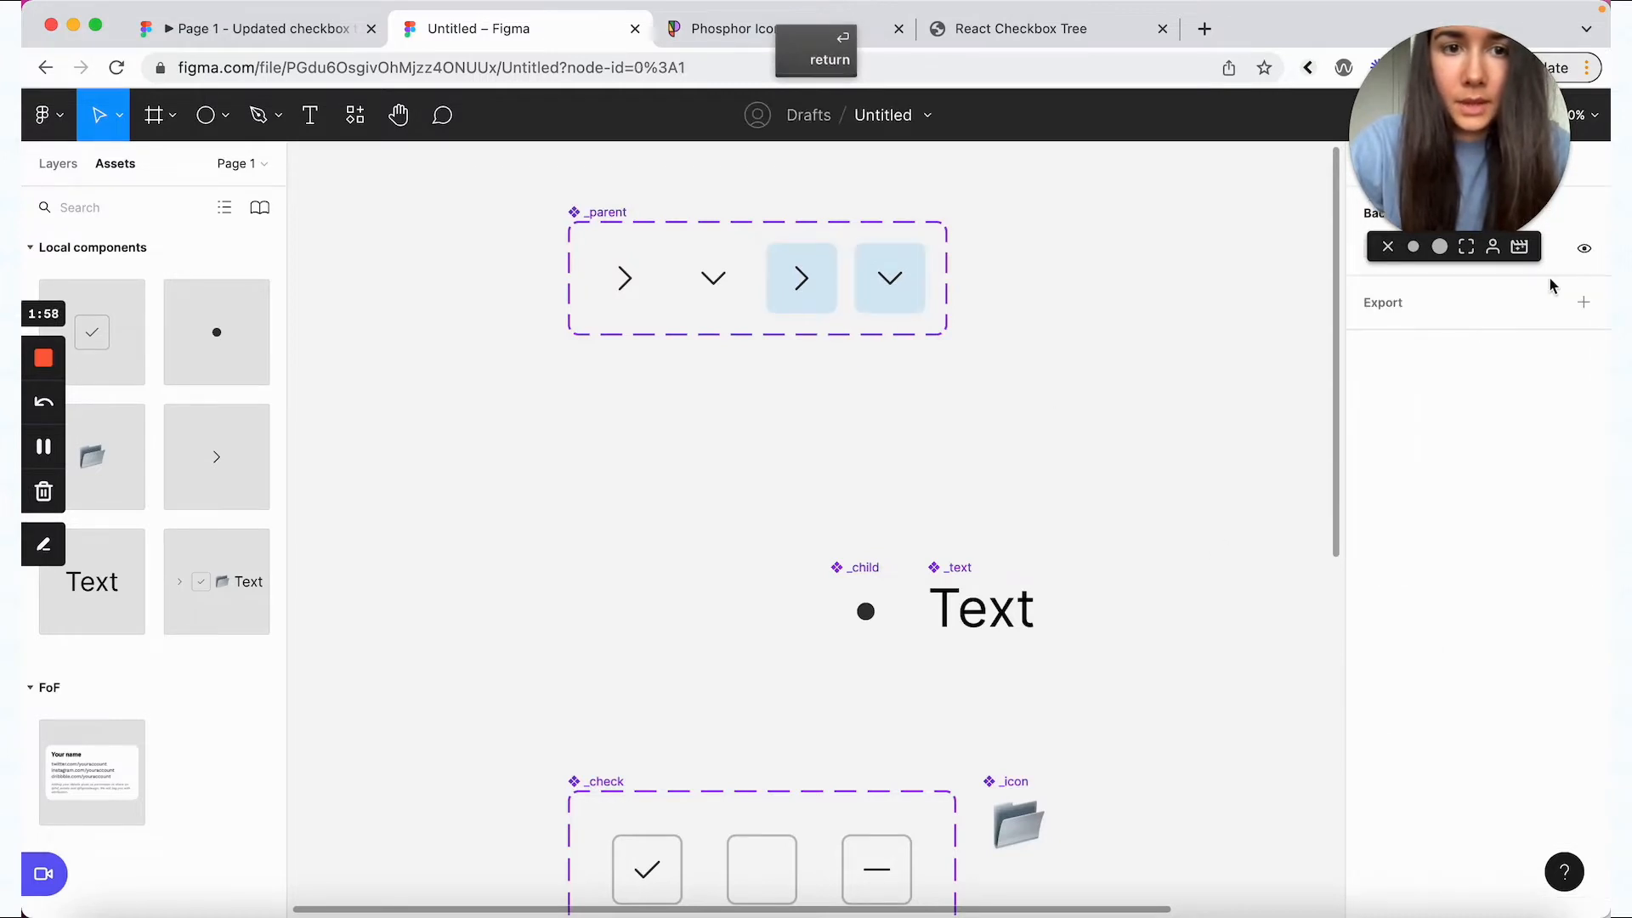
{"action": "left_click_drag", "start_coordinate": [1448, 94], "coordinate": [1457, 537]}
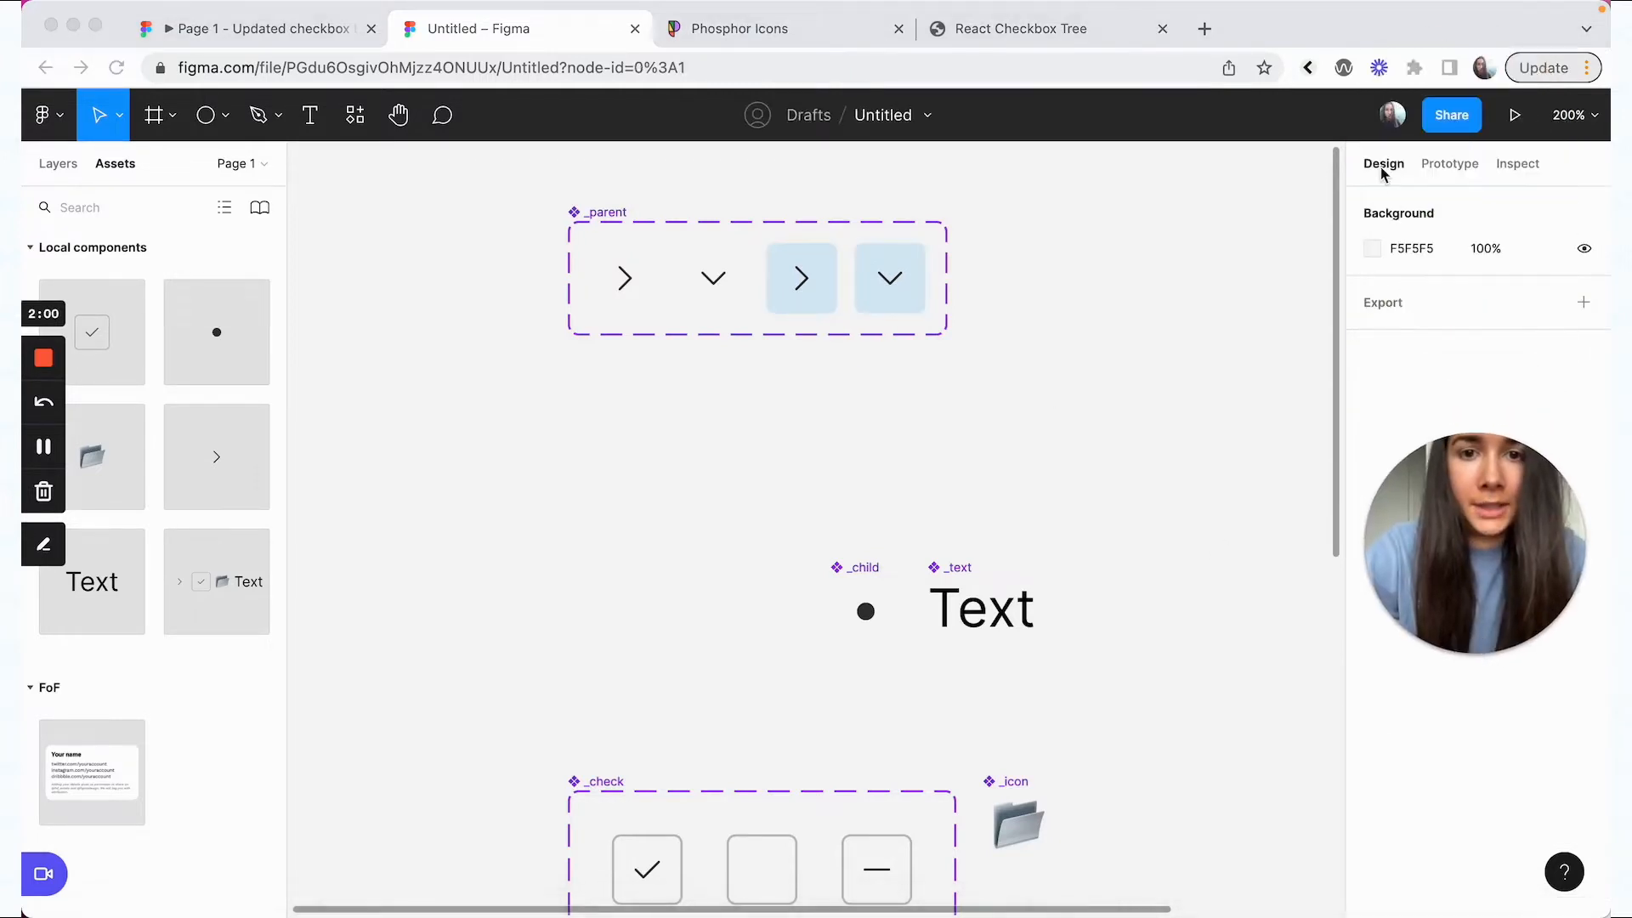
- Add a prototype interaction to the unfilled right caret variant of _parent that changes it to the blue-filled right caret While hovering, using Dissolve
{"action": "left_click", "coordinate": [696, 225]}
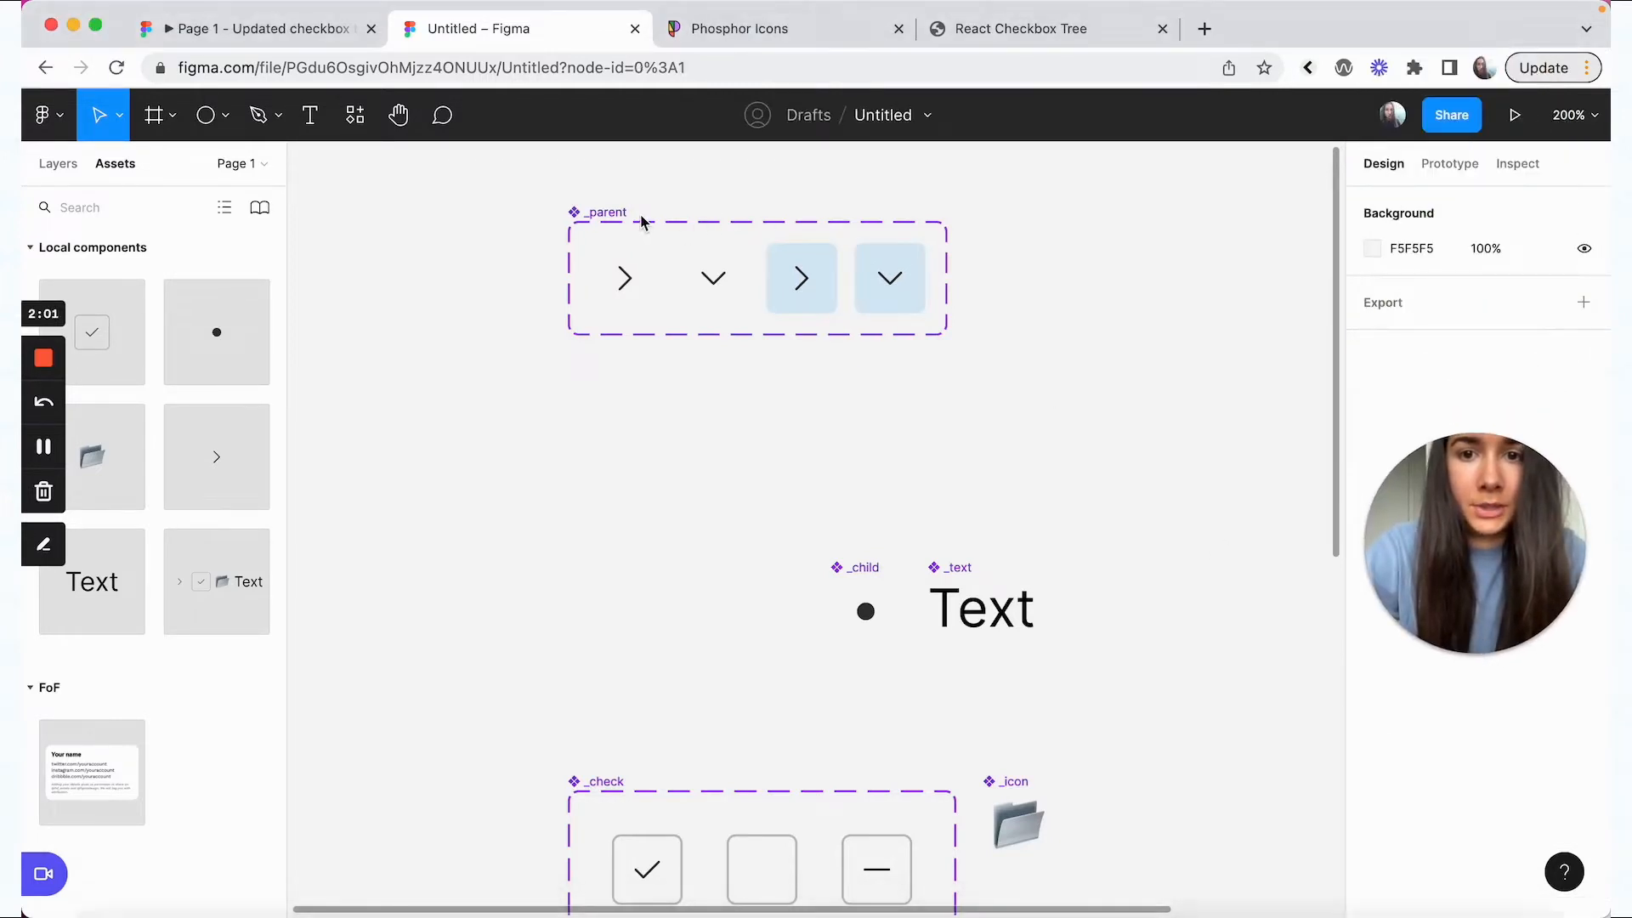
{"action": "left_click", "coordinate": [1450, 164]}
{"action": "left_click", "coordinate": [634, 278]}
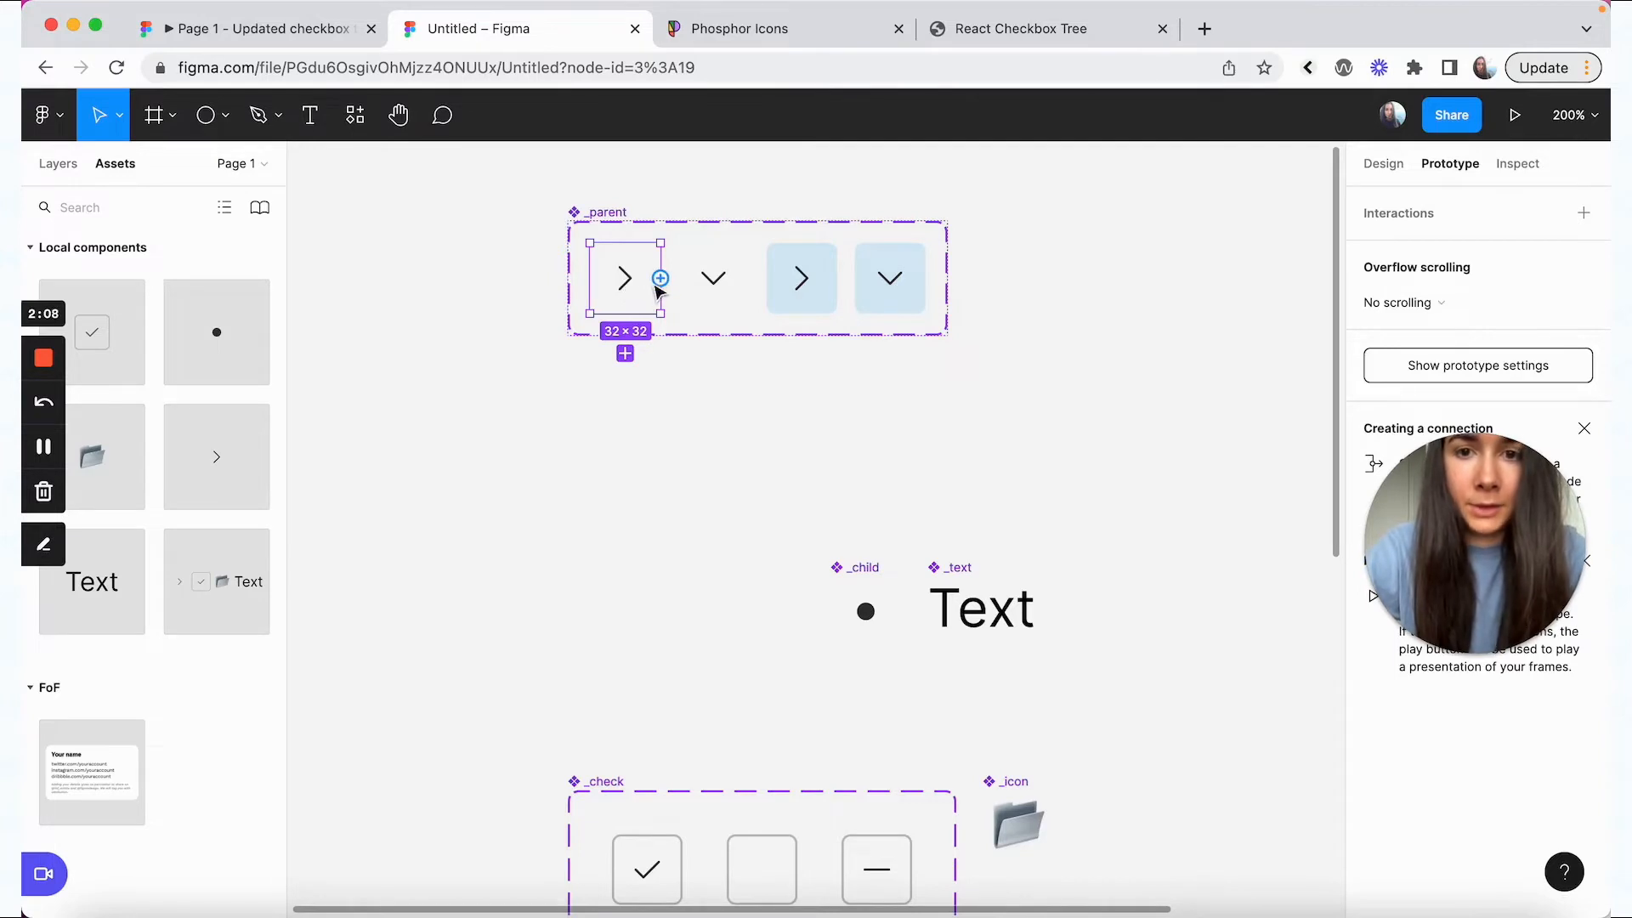
{"action": "left_click_drag", "start_coordinate": [665, 278], "coordinate": [801, 281]}
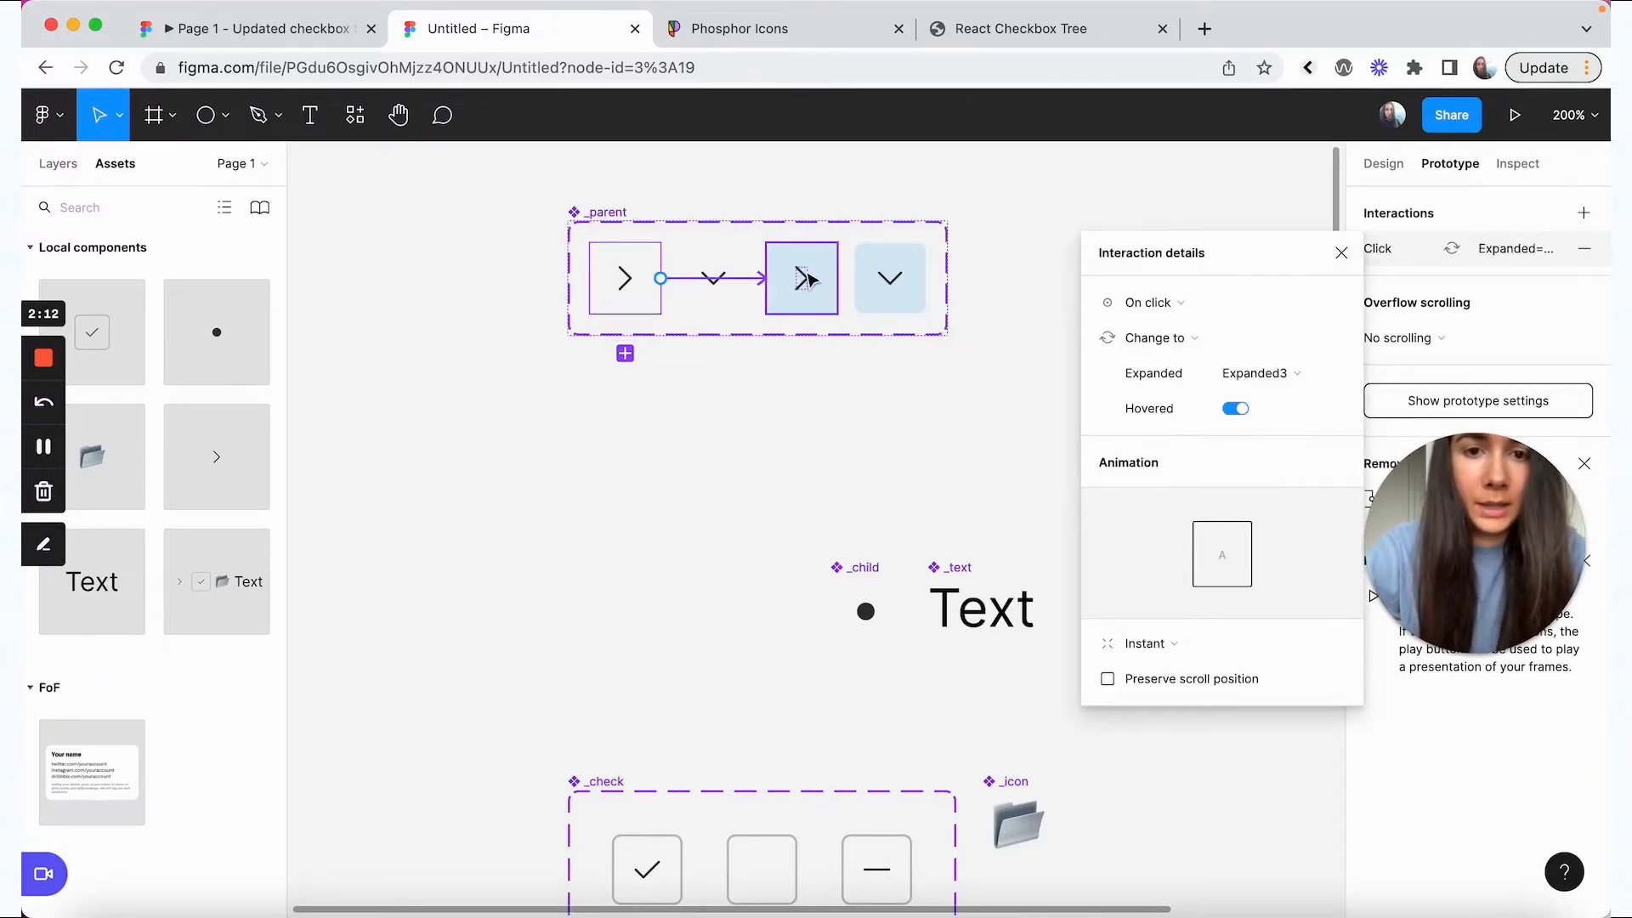
{"action": "left_click", "coordinate": [1172, 305]}
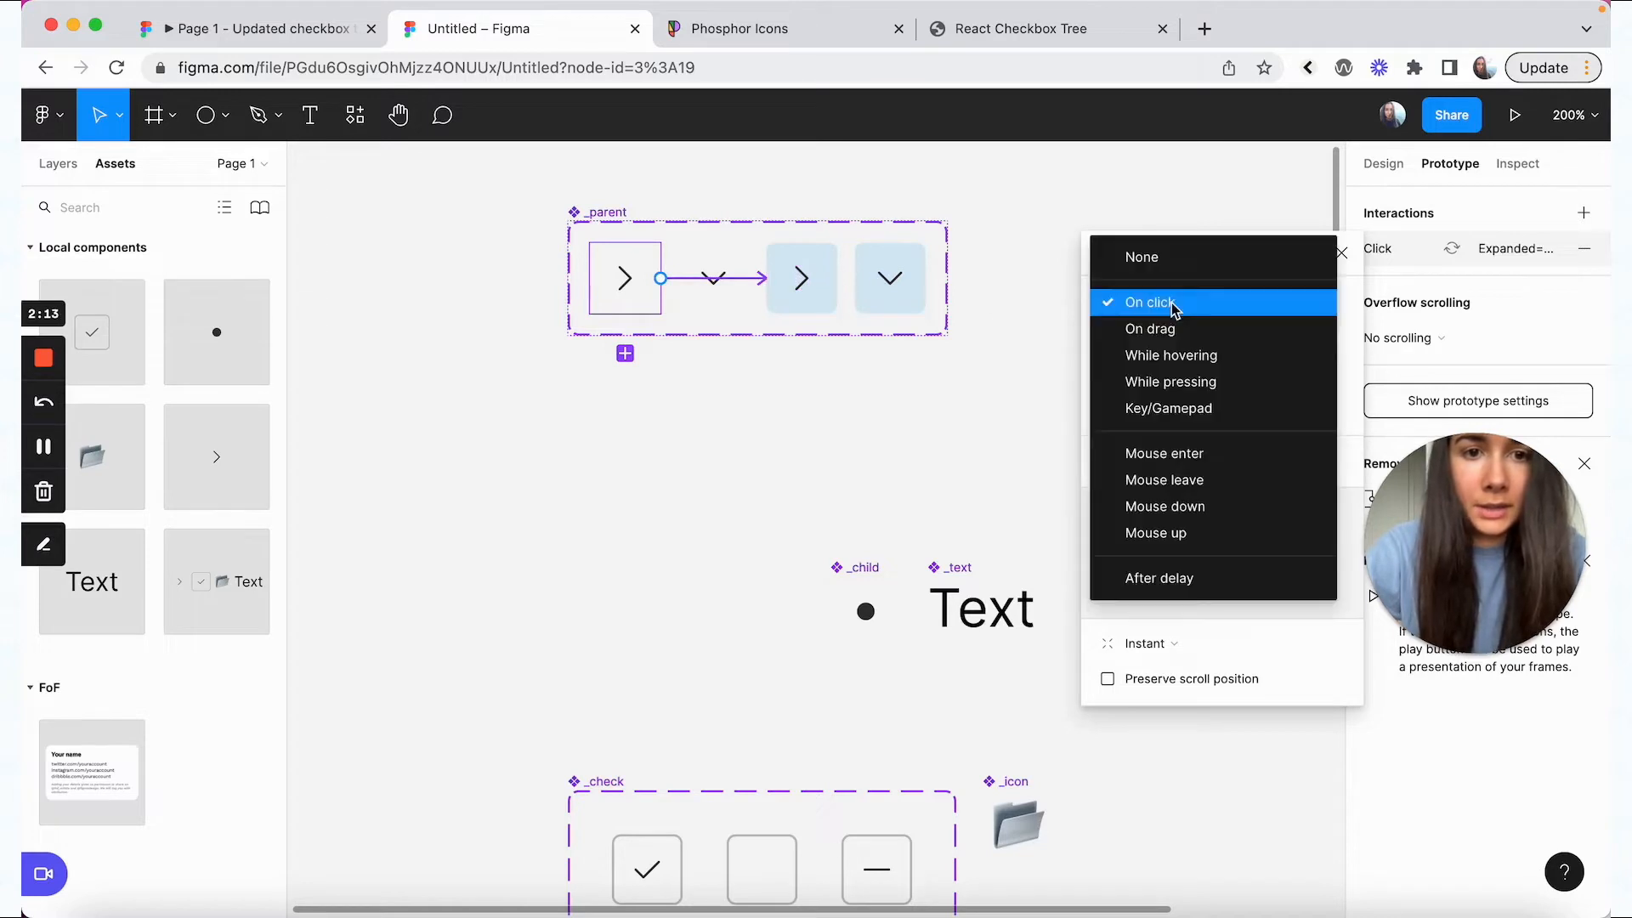
{"action": "left_click", "coordinate": [1173, 357]}
{"action": "left_click", "coordinate": [1144, 646]}
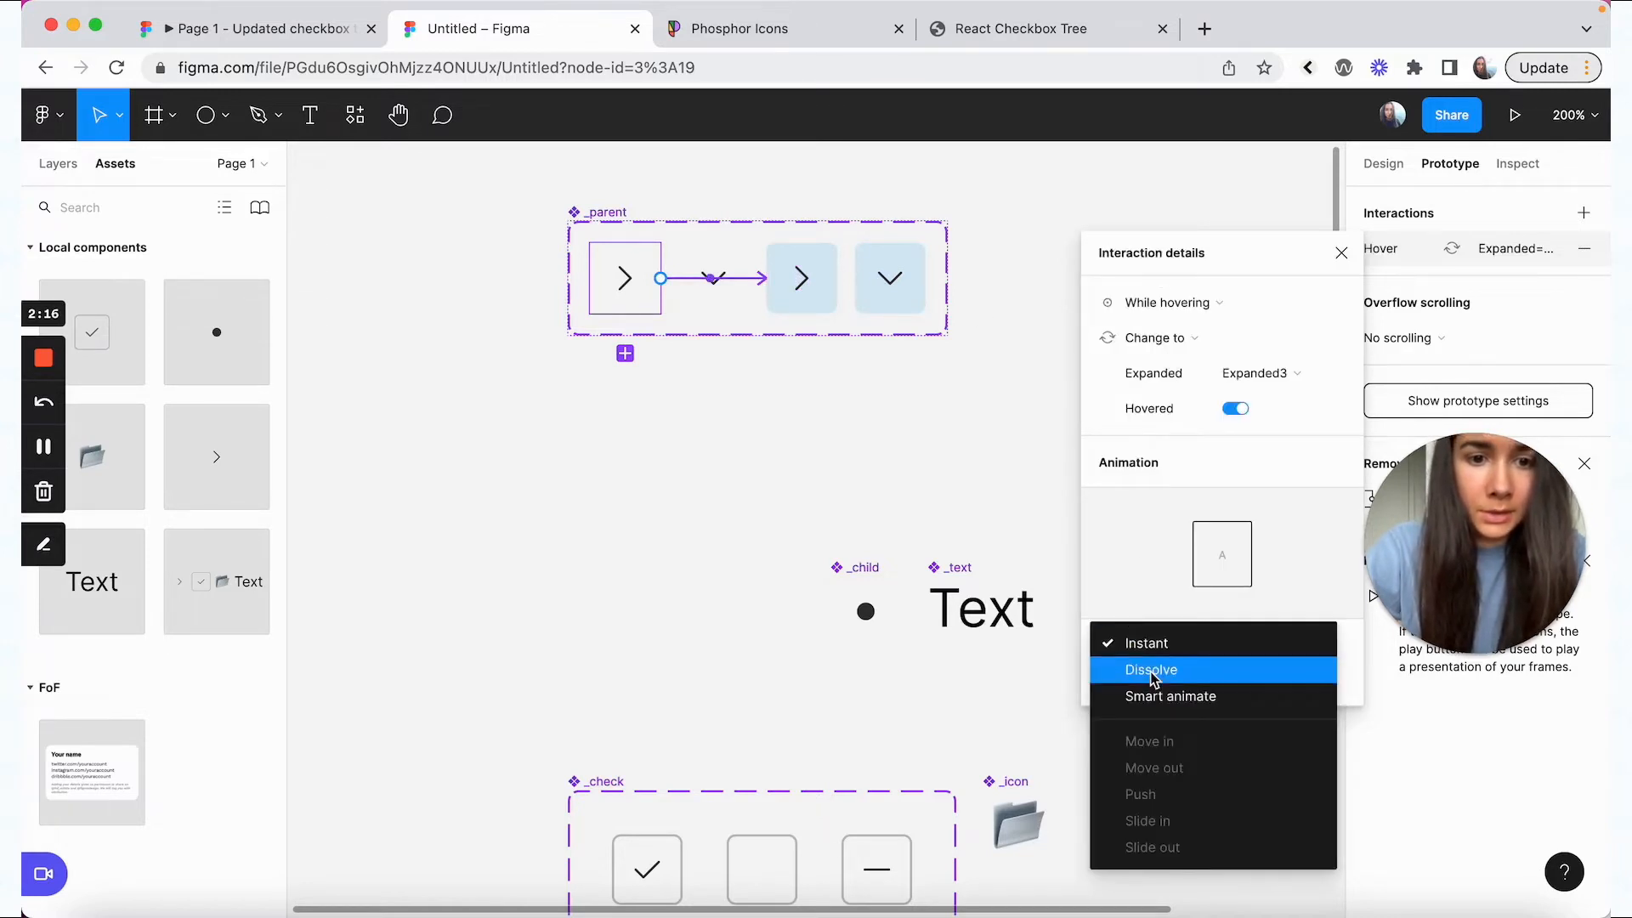
{"action": "left_click", "coordinate": [1153, 672]}
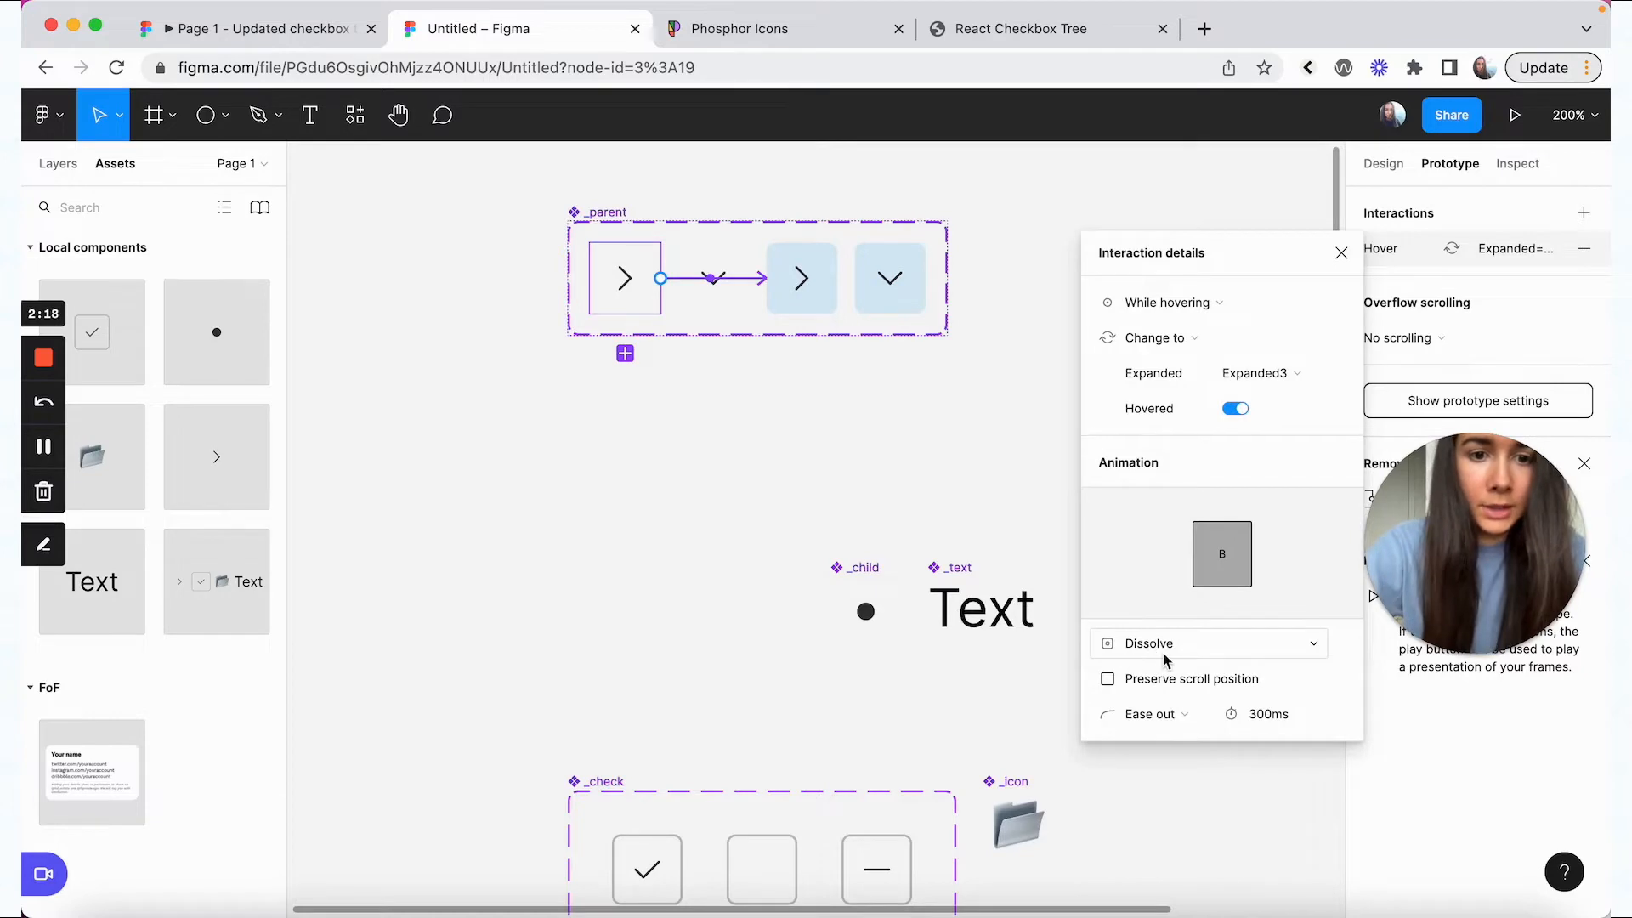
- Add an On click interaction from the blue-filled right caret variant that changes it to the unfilled down caret variant
{"action": "left_click", "coordinate": [812, 285]}
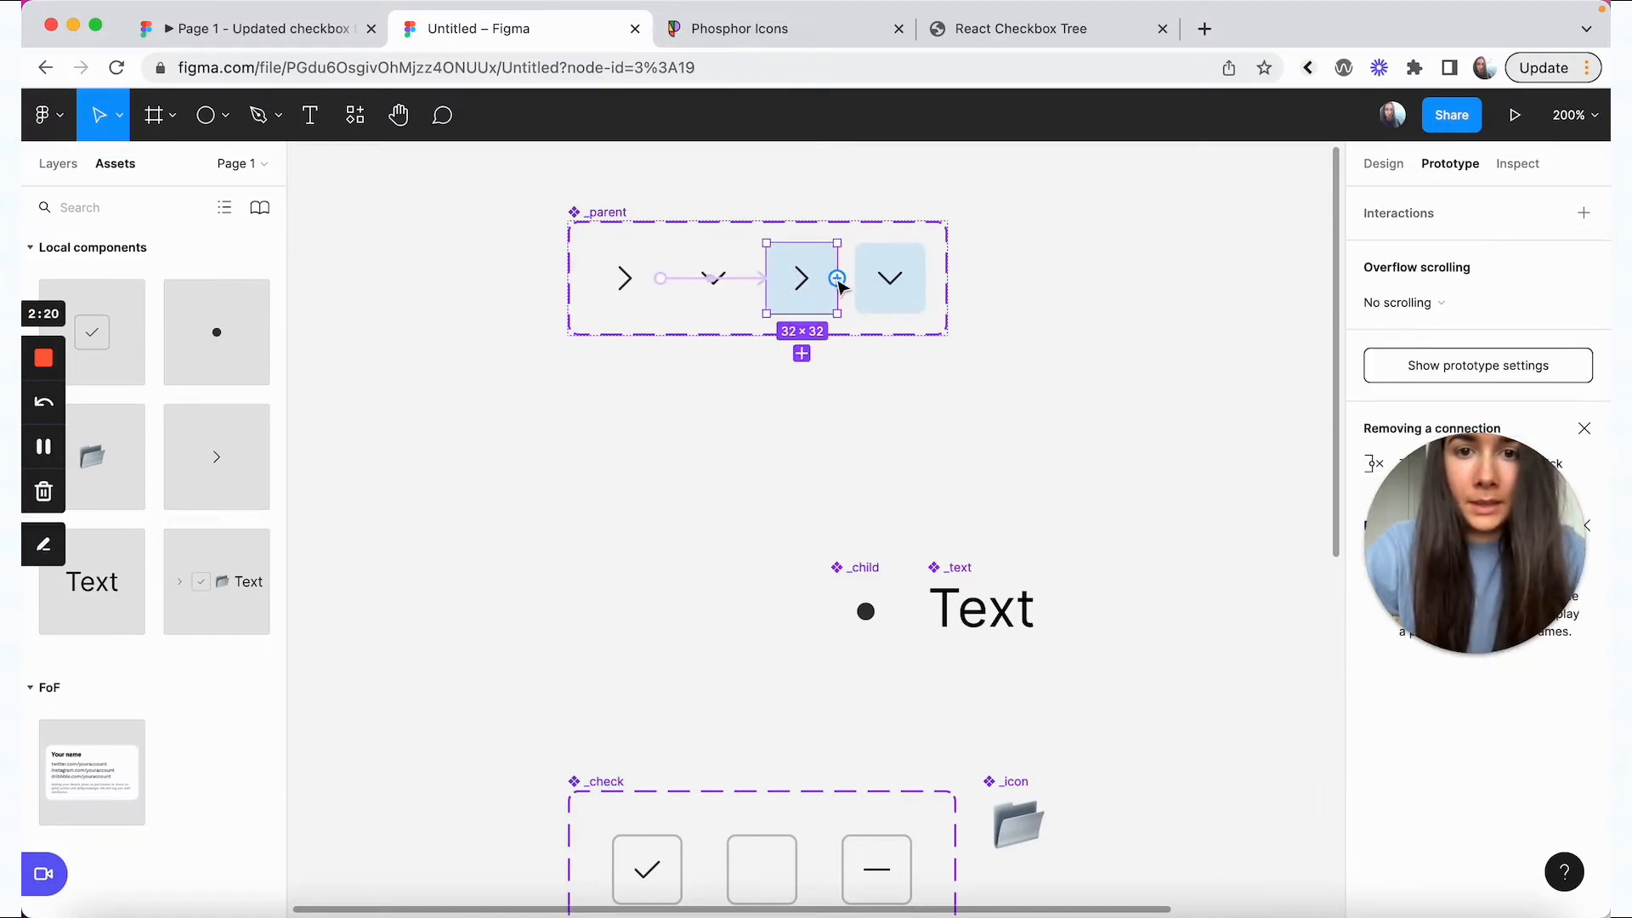
{"action": "left_click_drag", "start_coordinate": [837, 279], "coordinate": [691, 262]}
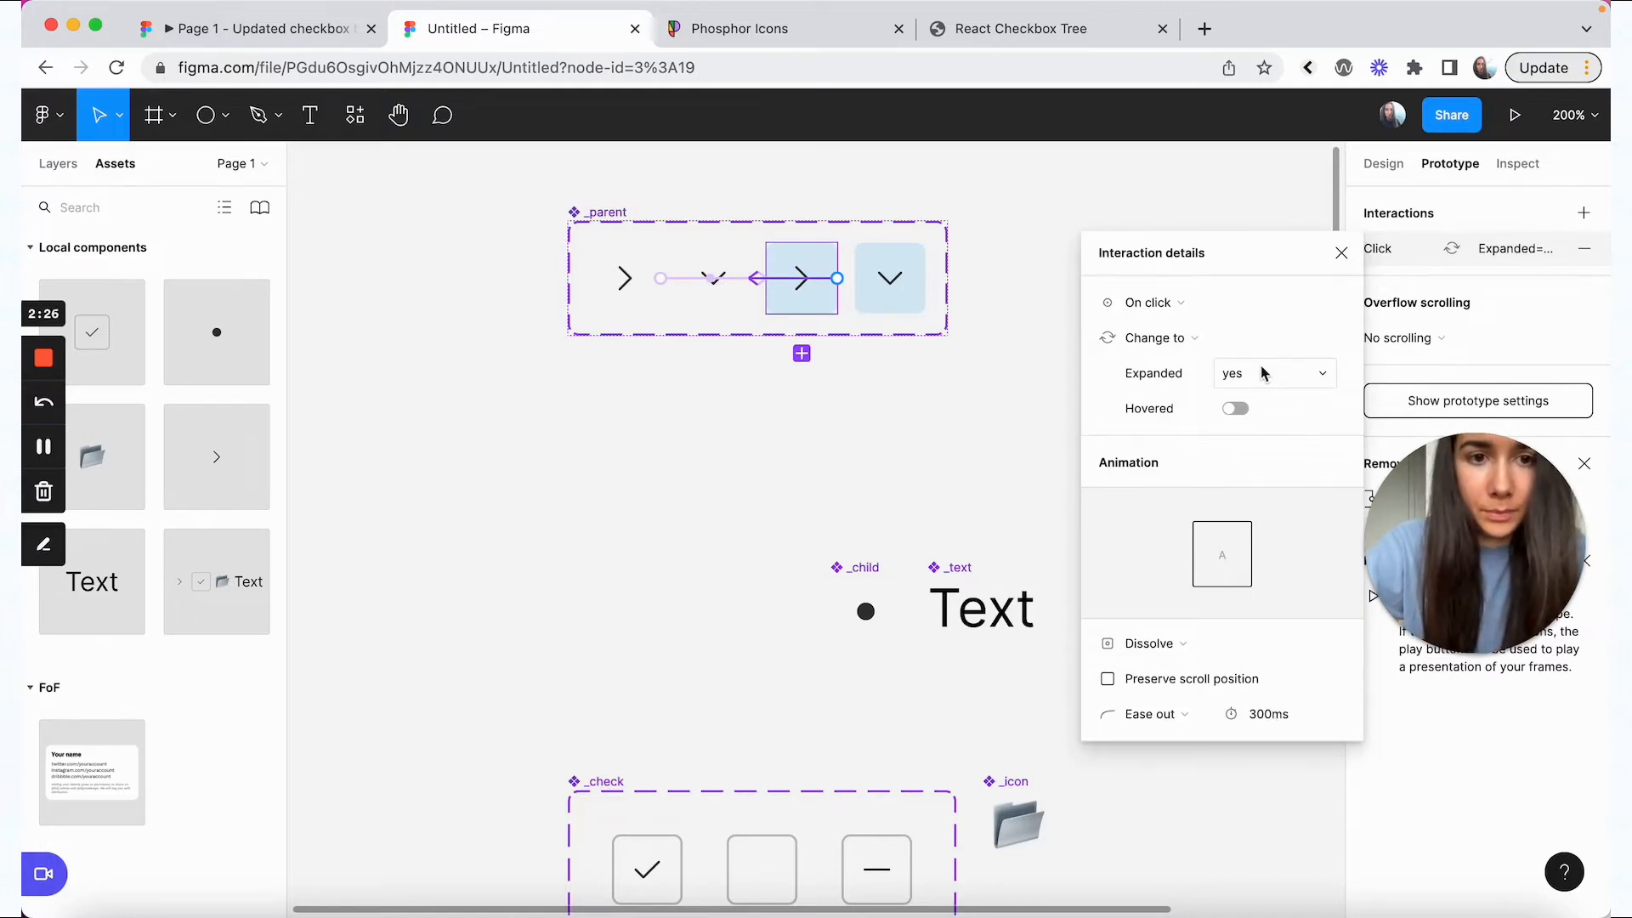
- Connect the unfilled down caret variant to the blue-filled down caret variant with a prototype interaction
{"action": "left_click", "coordinate": [709, 268]}
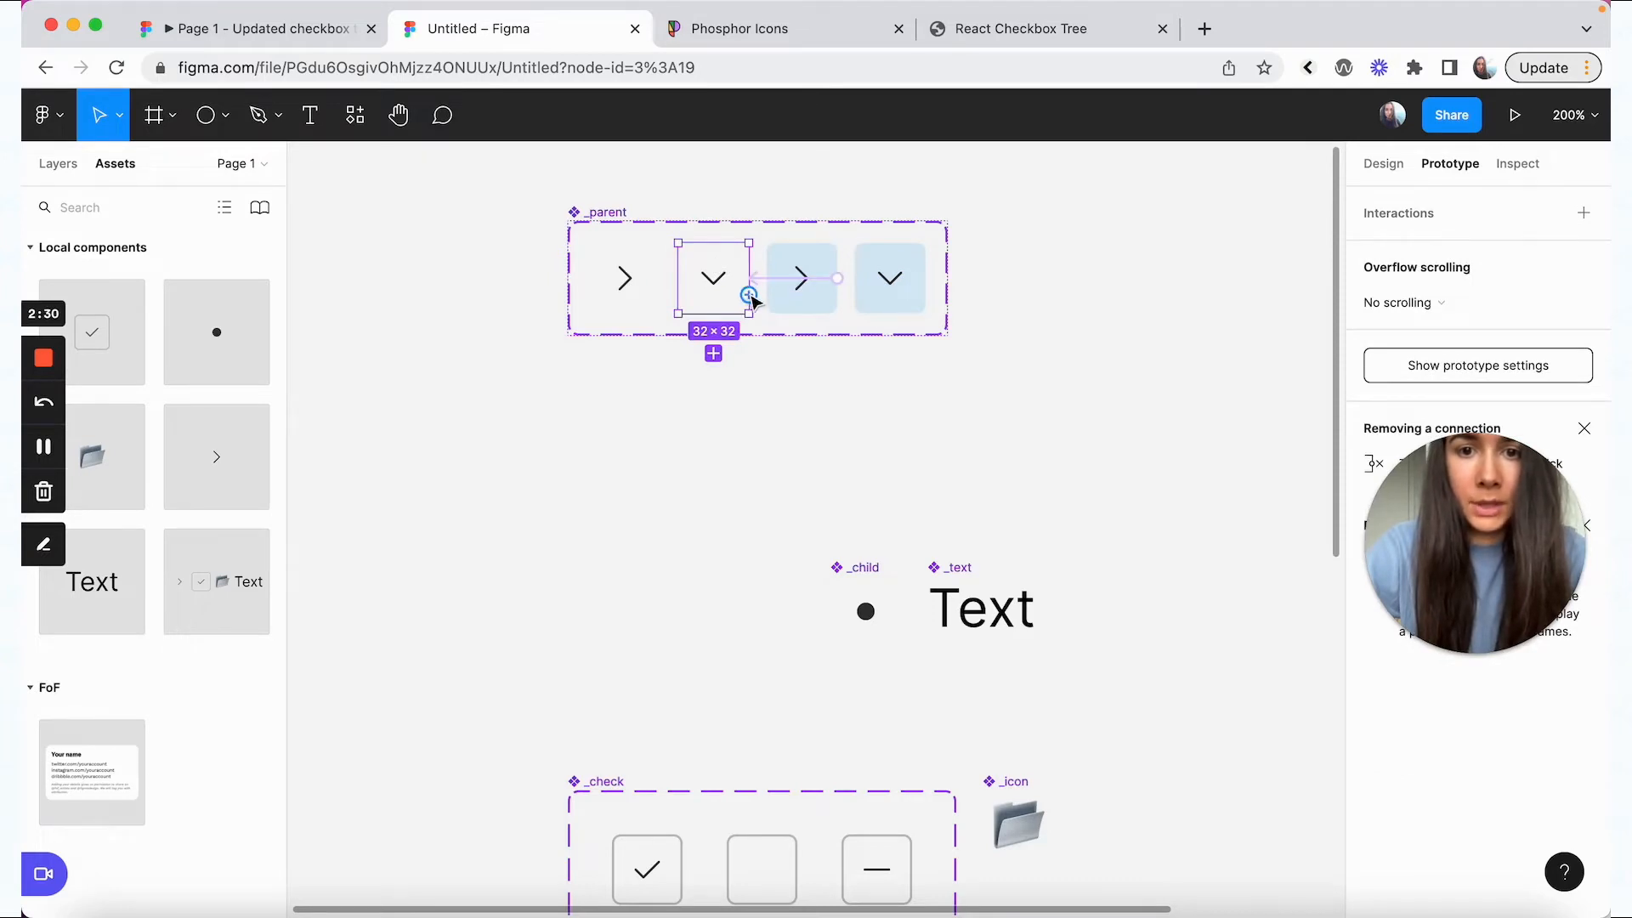
{"action": "left_click_drag", "start_coordinate": [751, 299], "coordinate": [912, 281]}
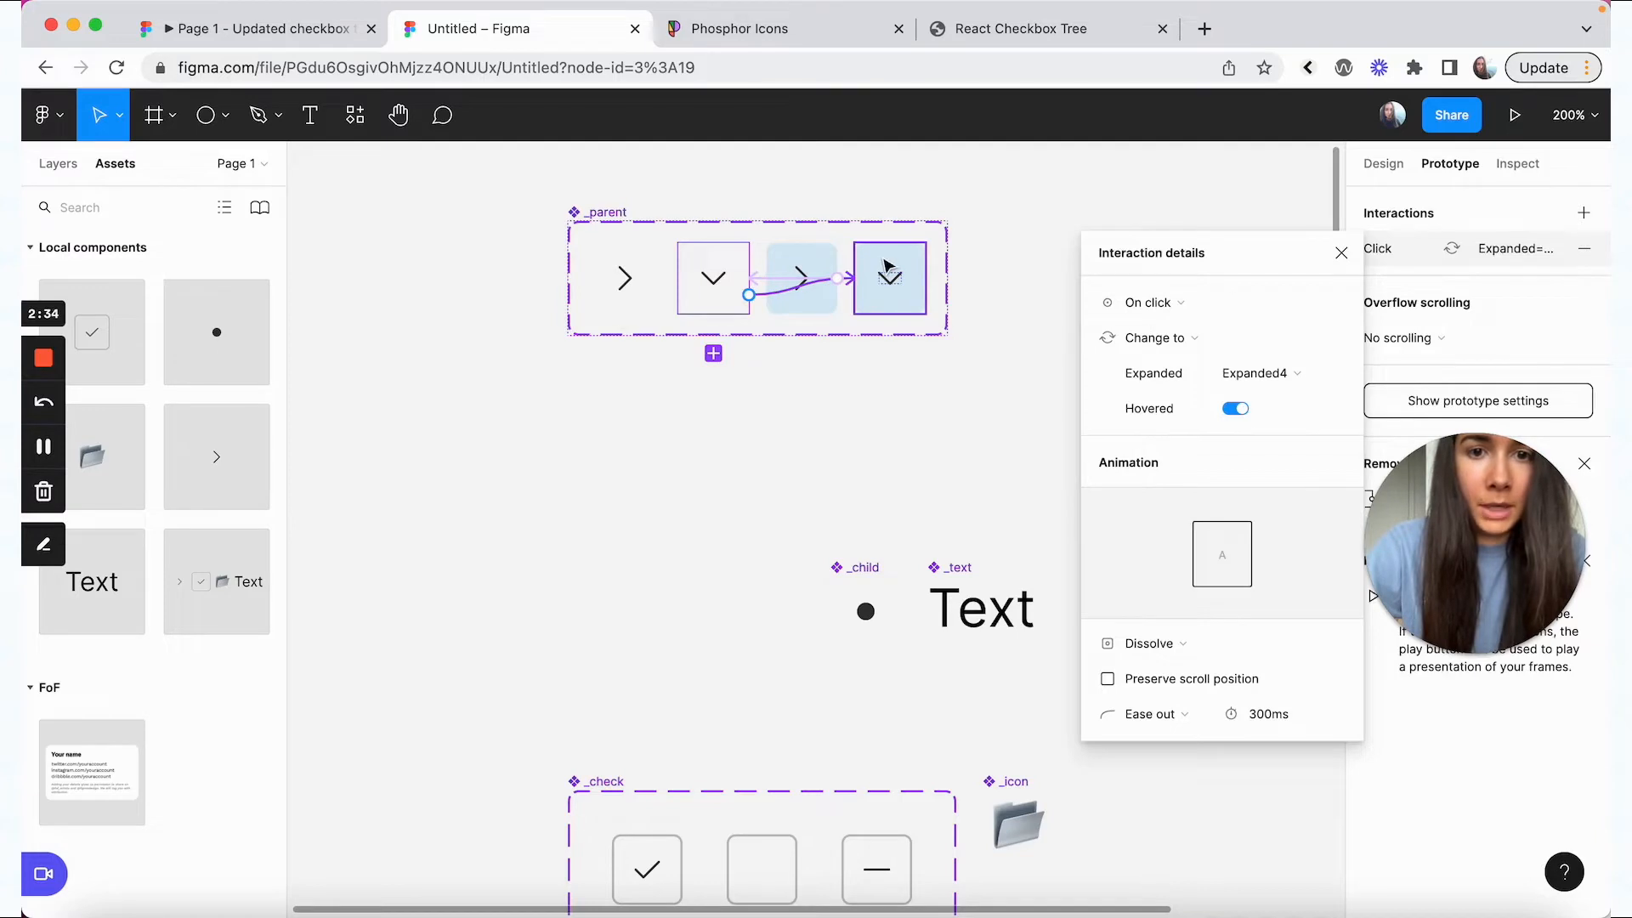
- Add an on-click Change to interaction from the hovered expanded variant of _parent to the non-hovered collapsed variant
{"action": "left_click", "coordinate": [888, 269]}
{"action": "left_click_drag", "start_coordinate": [926, 278], "coordinate": [646, 264]}
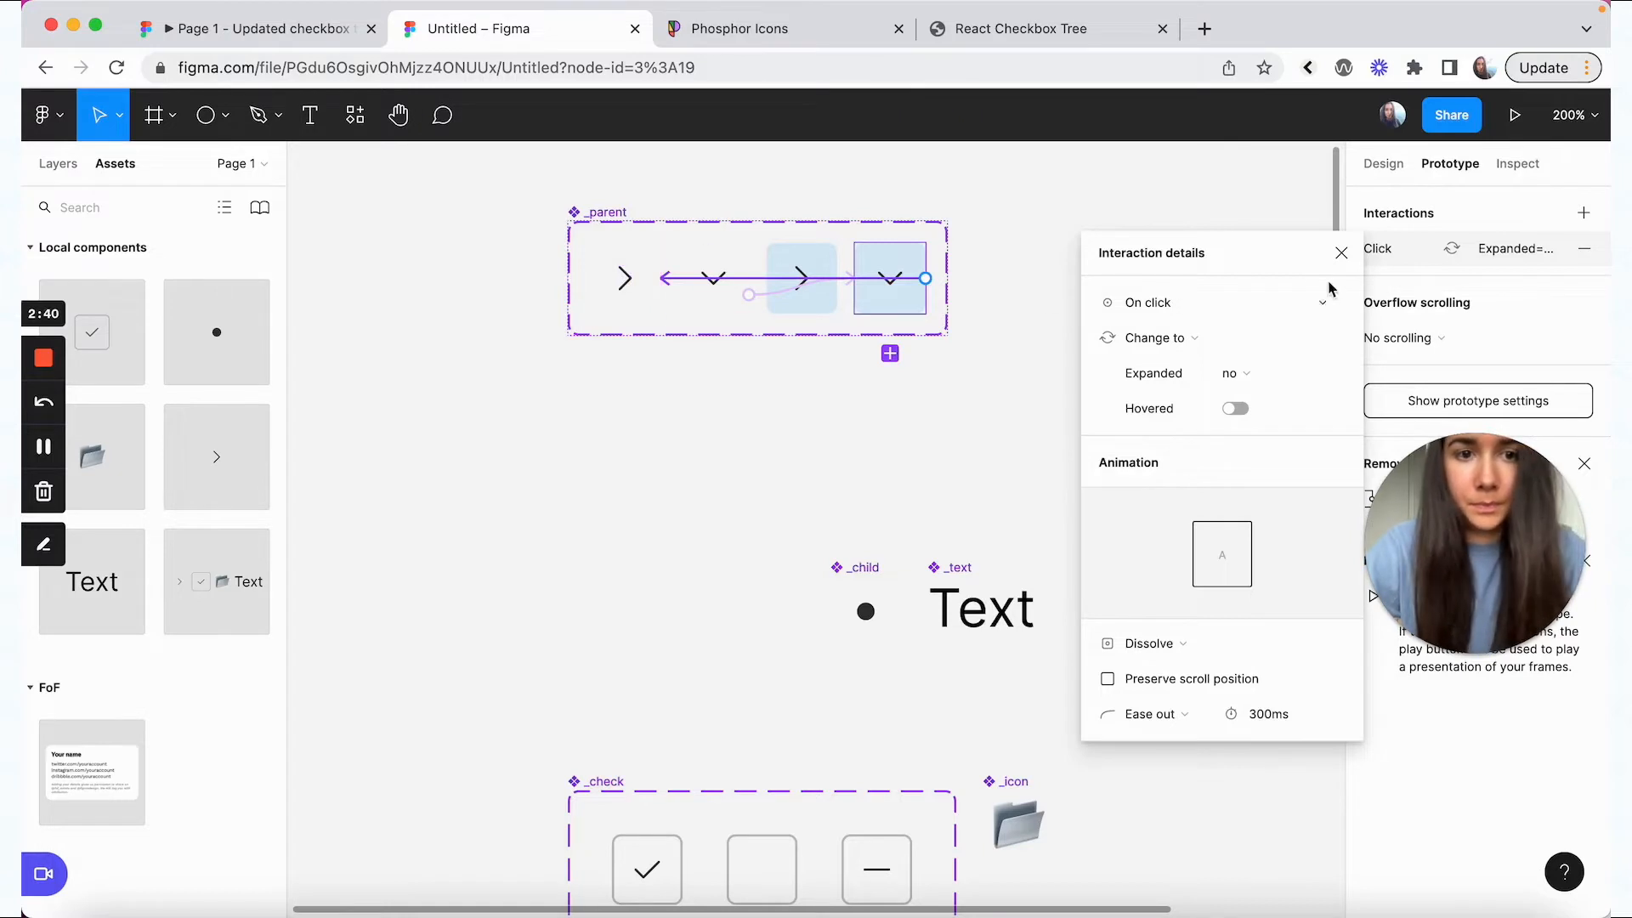
{"action": "left_click", "coordinate": [1341, 252]}
- Wrap the standalone item instance in an auto layout frame and give the frame an FFFFFF fill
{"action": "scroll", "coordinate": [1104, 426], "scroll_direction": "down", "scroll_amount": 10}
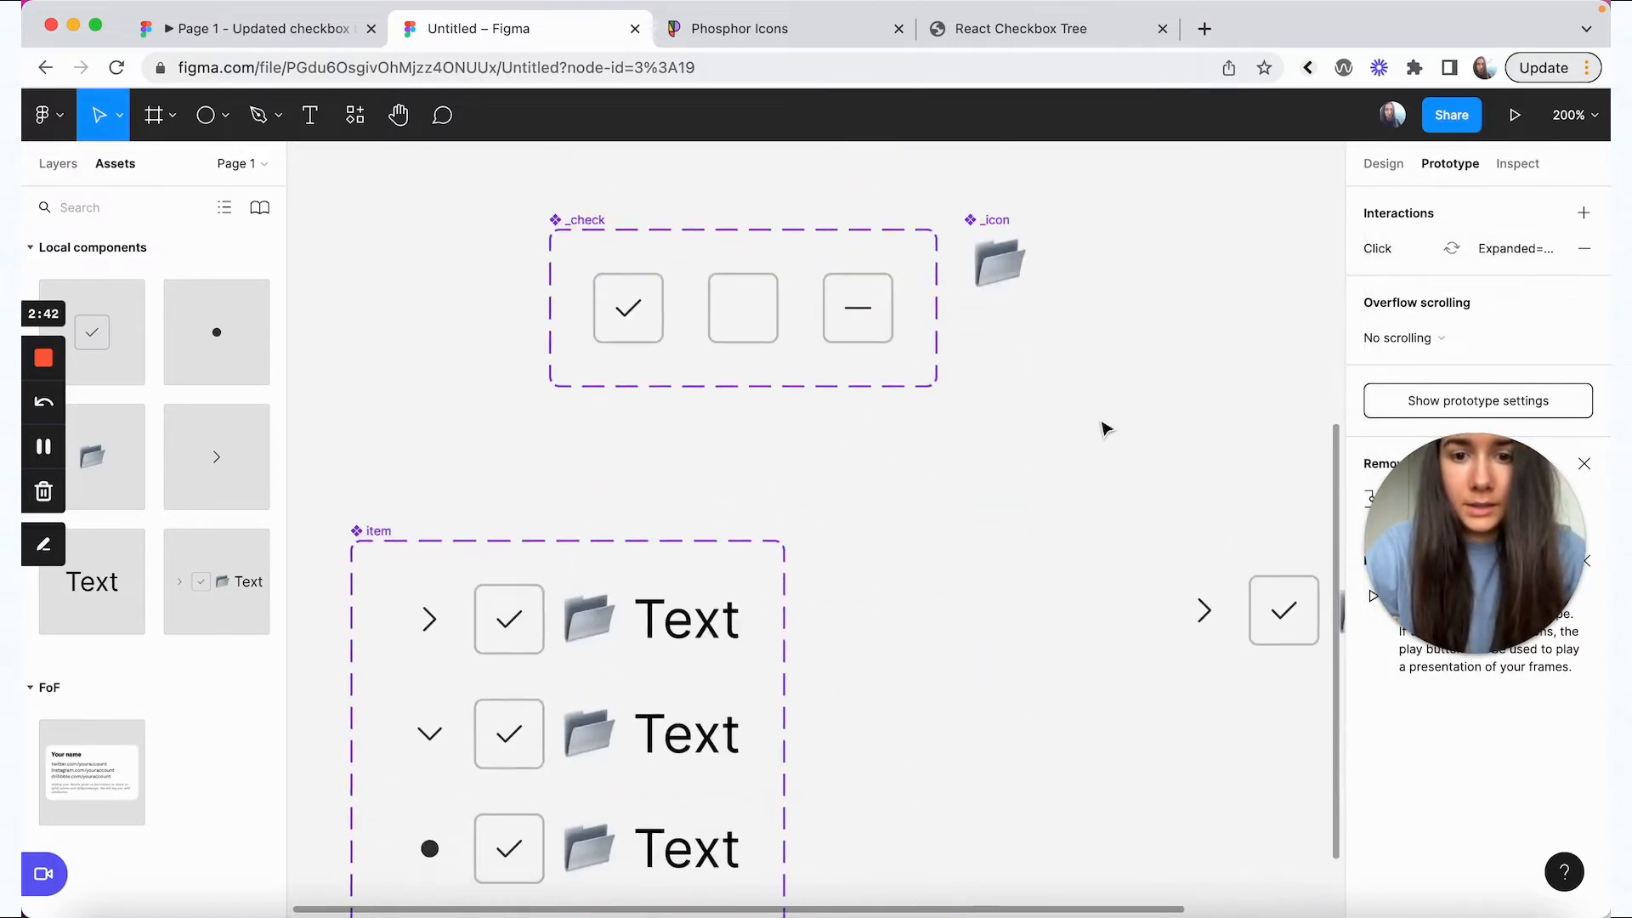
{"action": "scroll", "coordinate": [1105, 426], "scroll_direction": "down", "scroll_amount": 3}
{"action": "scroll", "coordinate": [1104, 426], "scroll_direction": "right", "scroll_amount": 10}
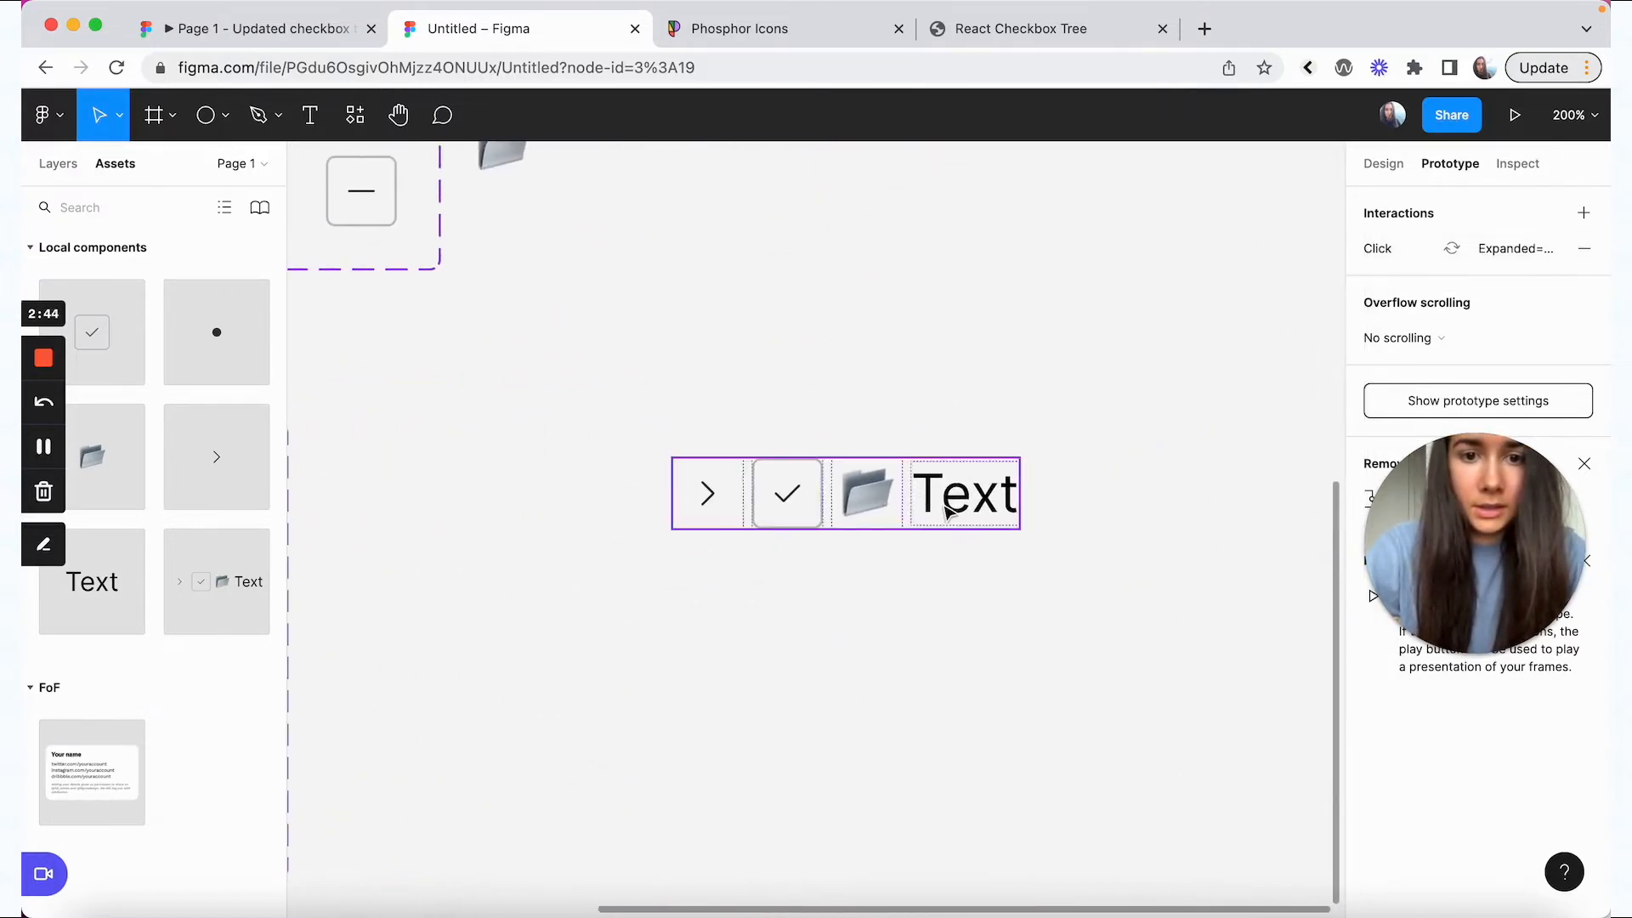
{"action": "left_click", "coordinate": [949, 511]}
{"action": "left_click", "coordinate": [1395, 165]}
{"action": "key", "text": "shift+a"}
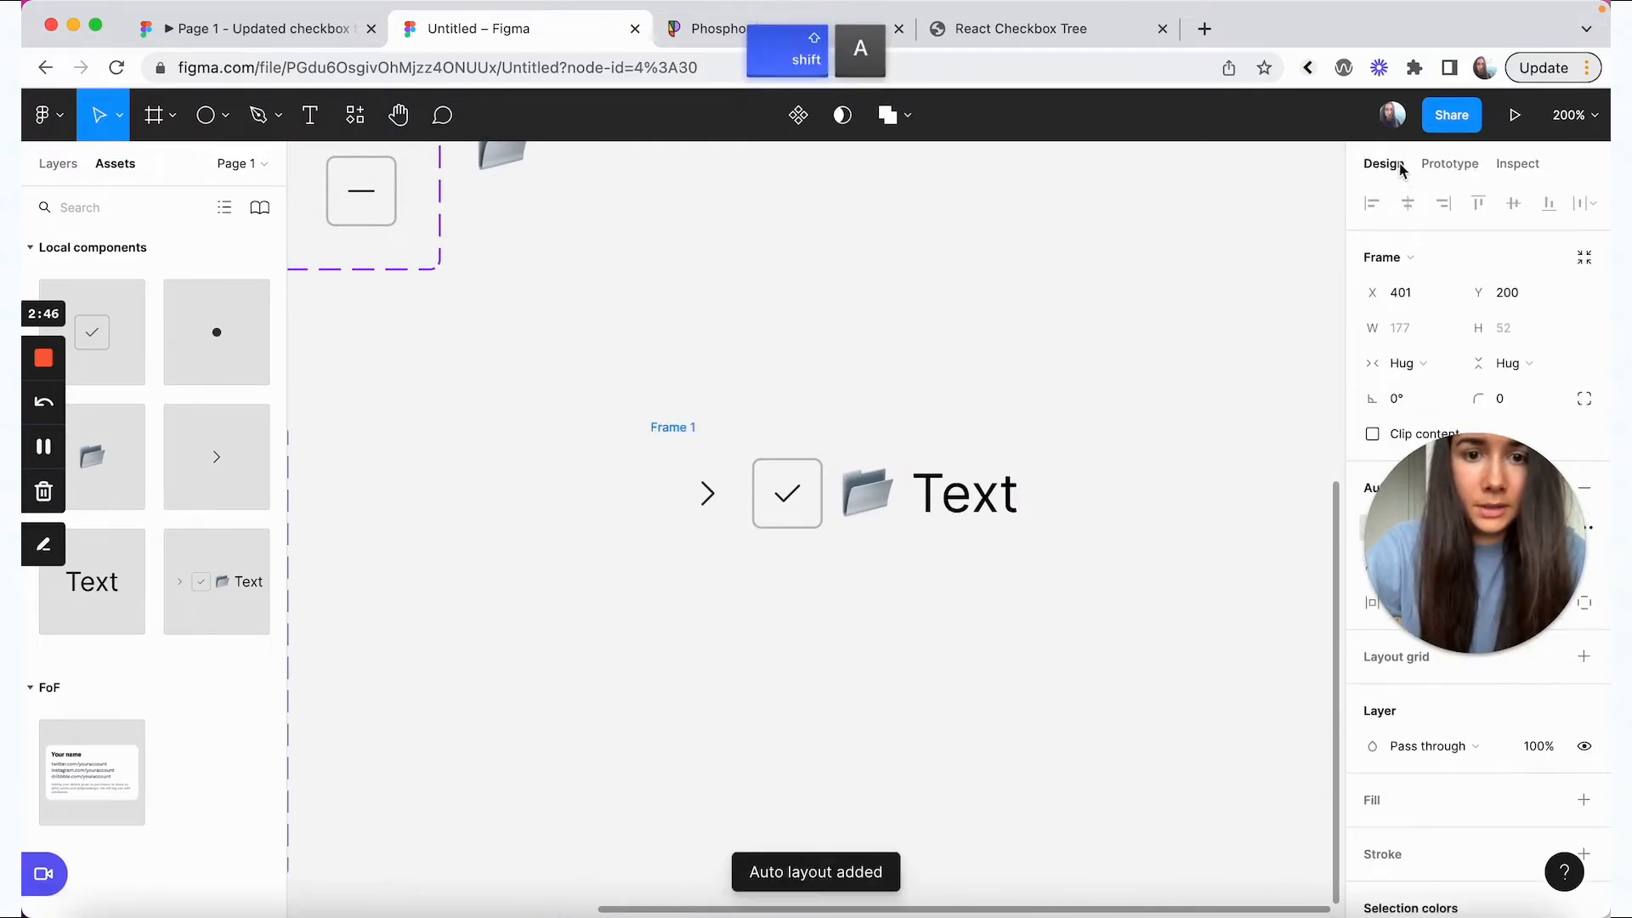
{"action": "left_click_drag", "start_coordinate": [1466, 557], "coordinate": [1394, 304]}
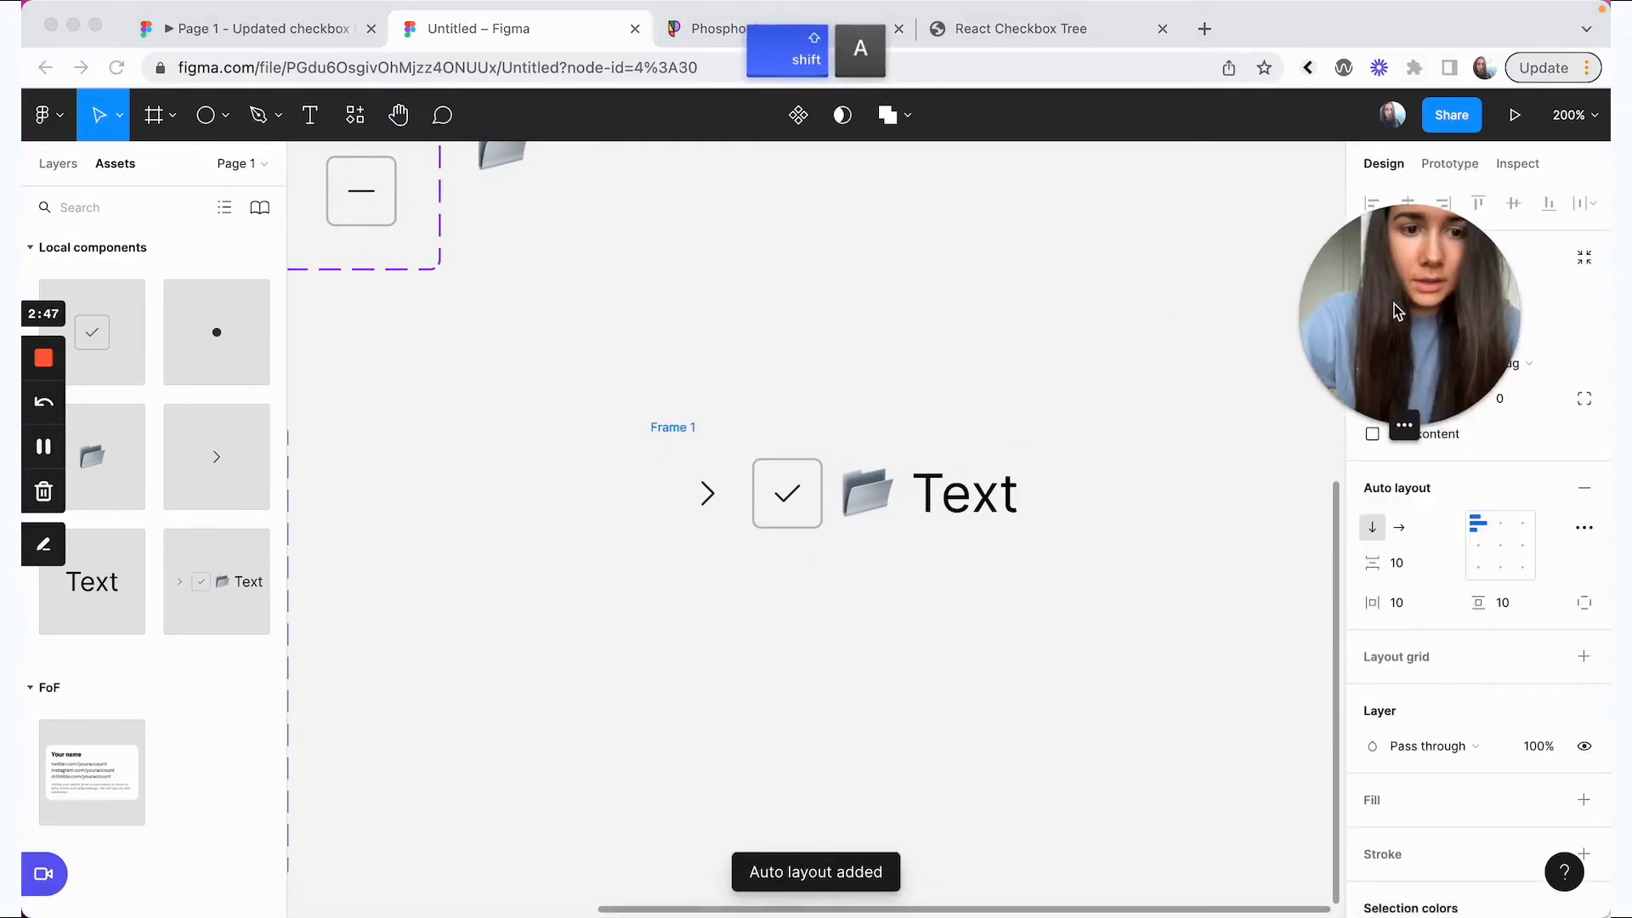
{"action": "left_click", "coordinate": [1584, 800]}
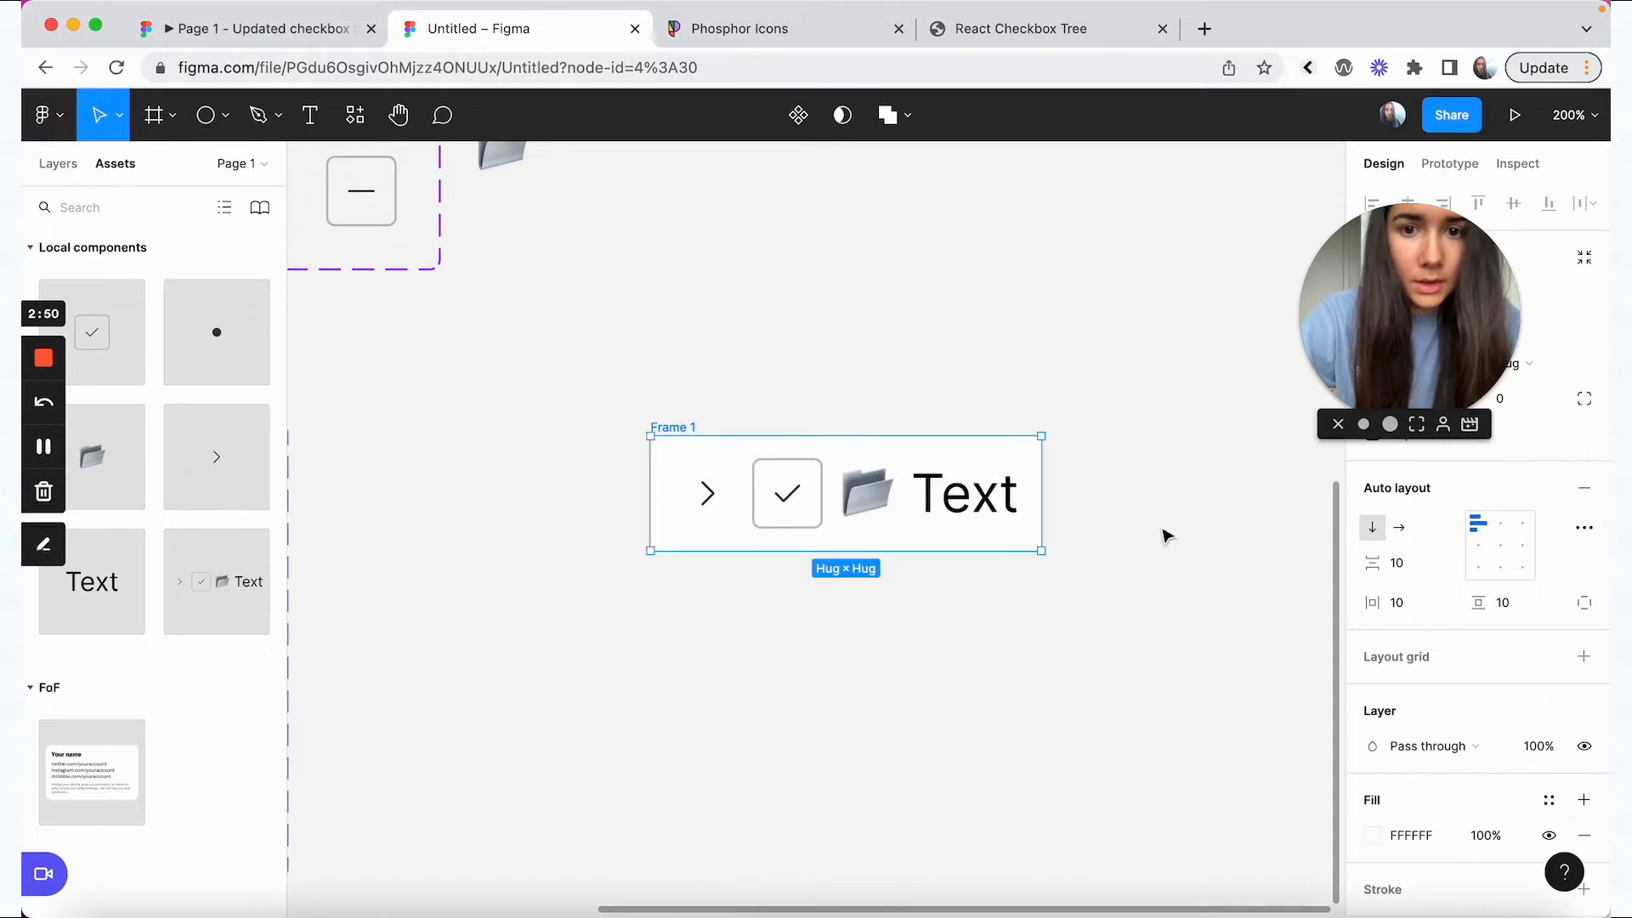
- Preview the item frame as a prototype and test the arrow's expand, collapse and hover interactions
{"action": "left_click", "coordinate": [1515, 115]}
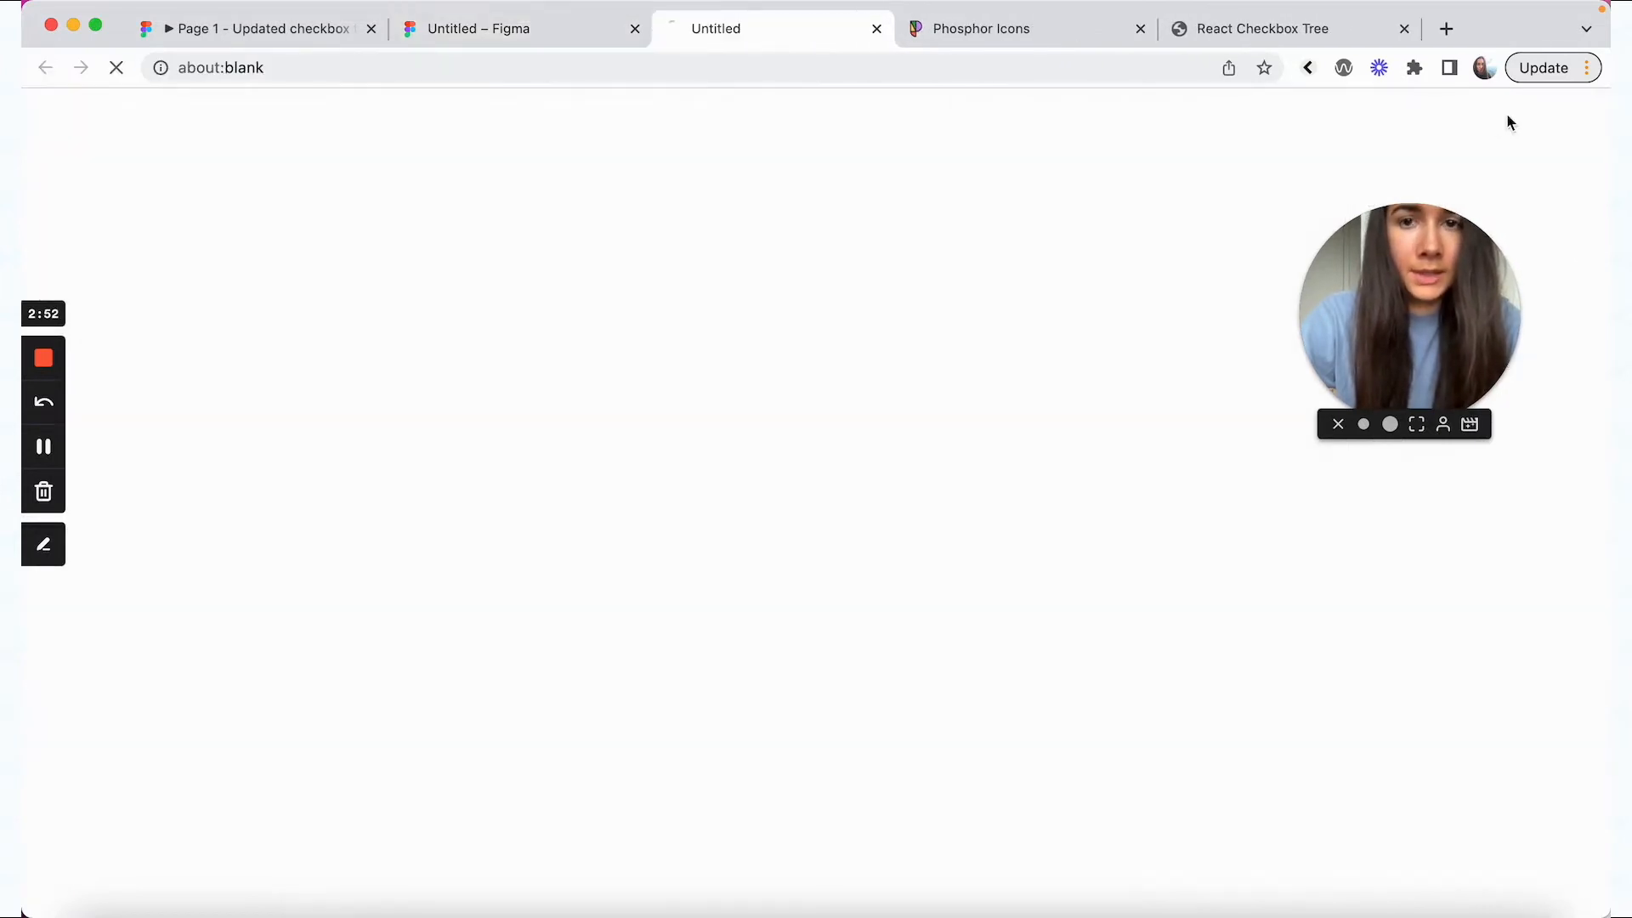
{"action": "key", "text": "super+equal"}
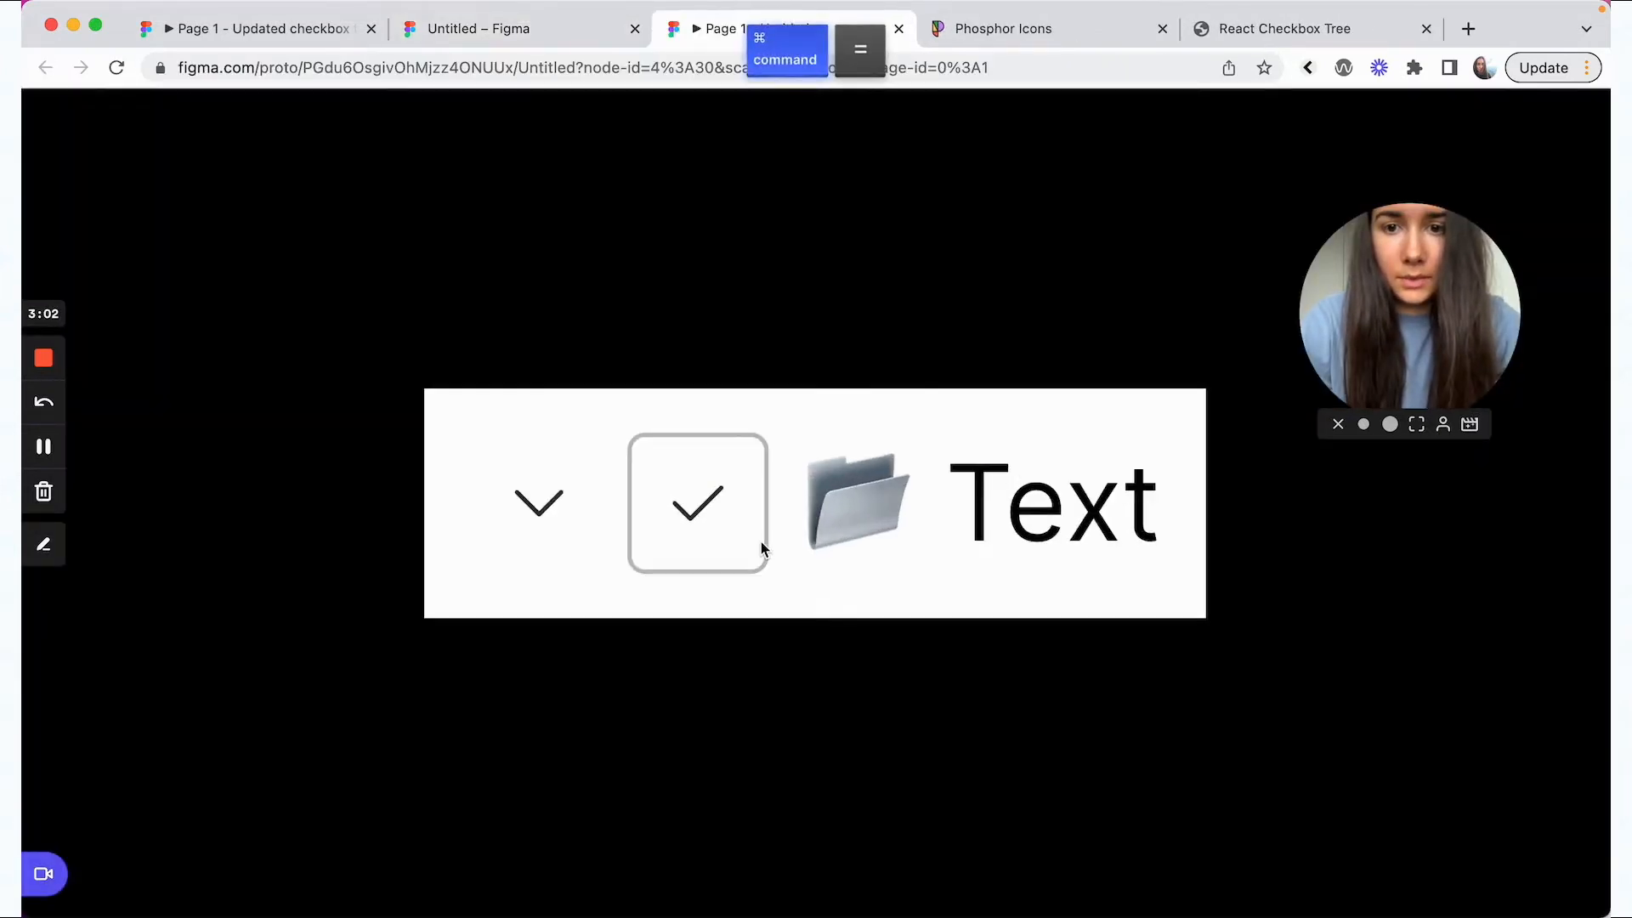
{"action": "left_click", "coordinate": [539, 510]}
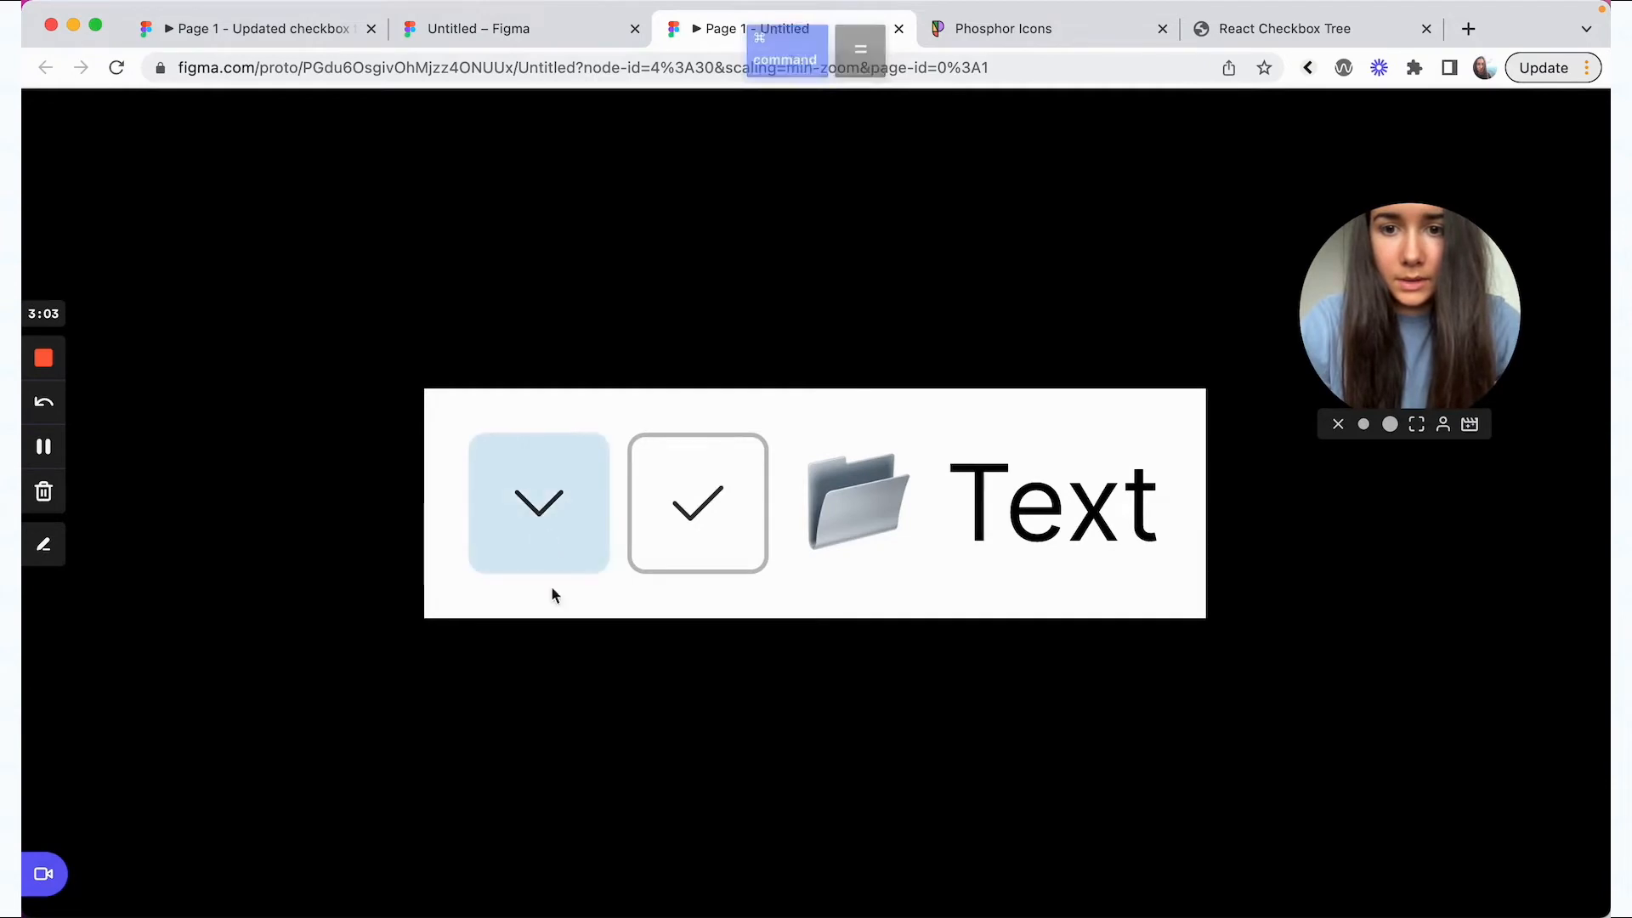
{"action": "left_click", "coordinate": [537, 514]}
{"action": "left_click", "coordinate": [539, 513]}
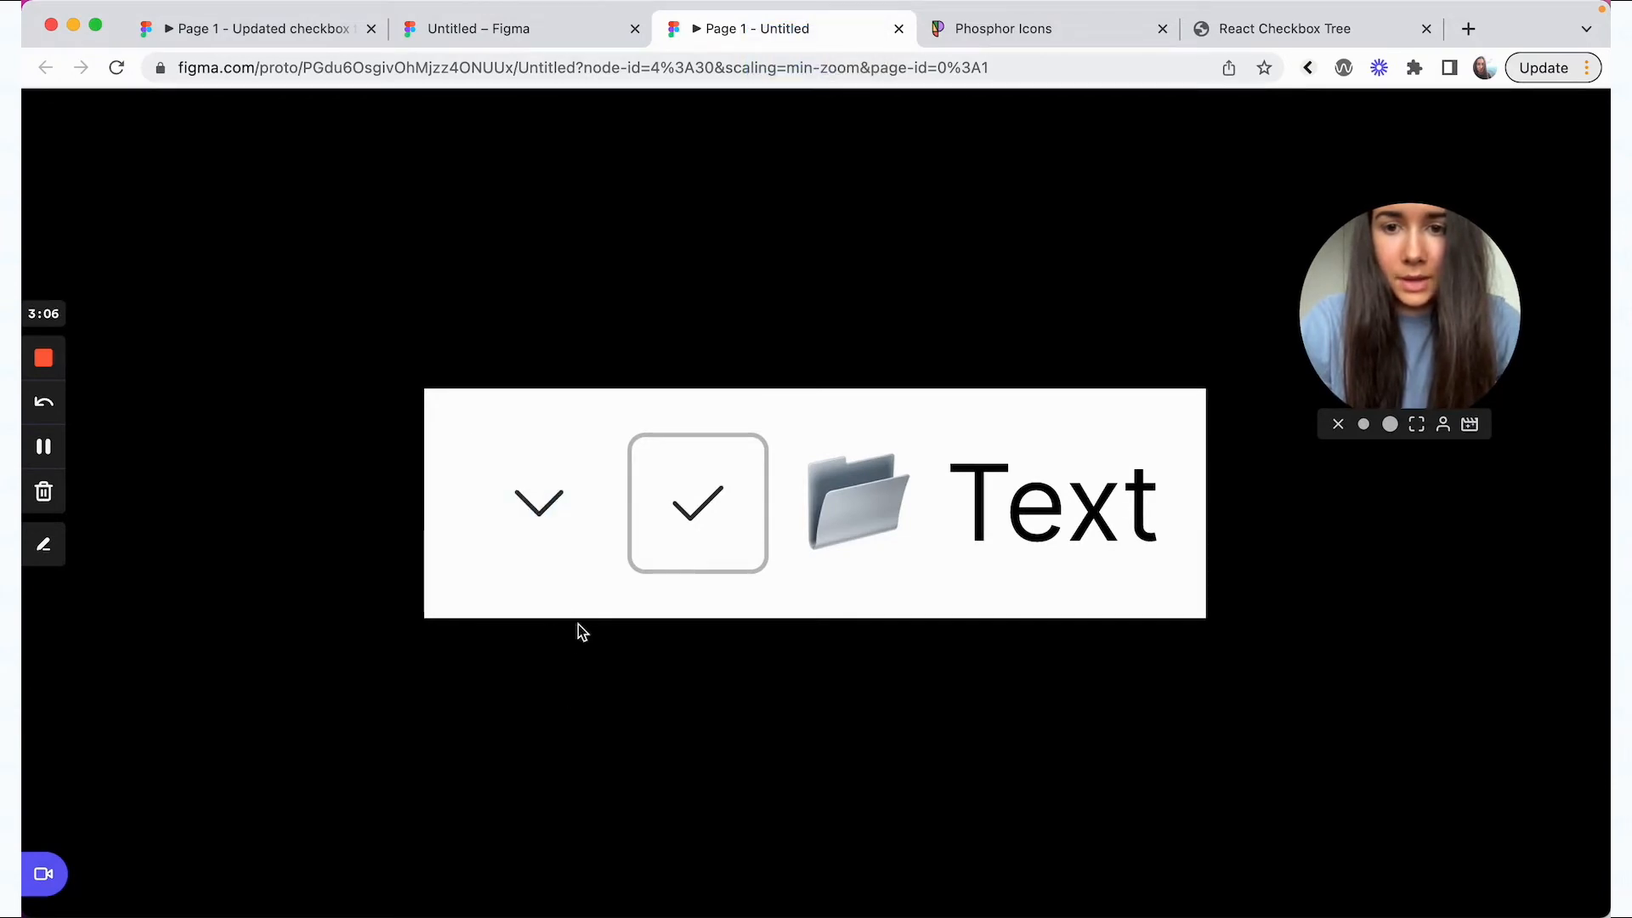
{"action": "left_click", "coordinate": [535, 514]}
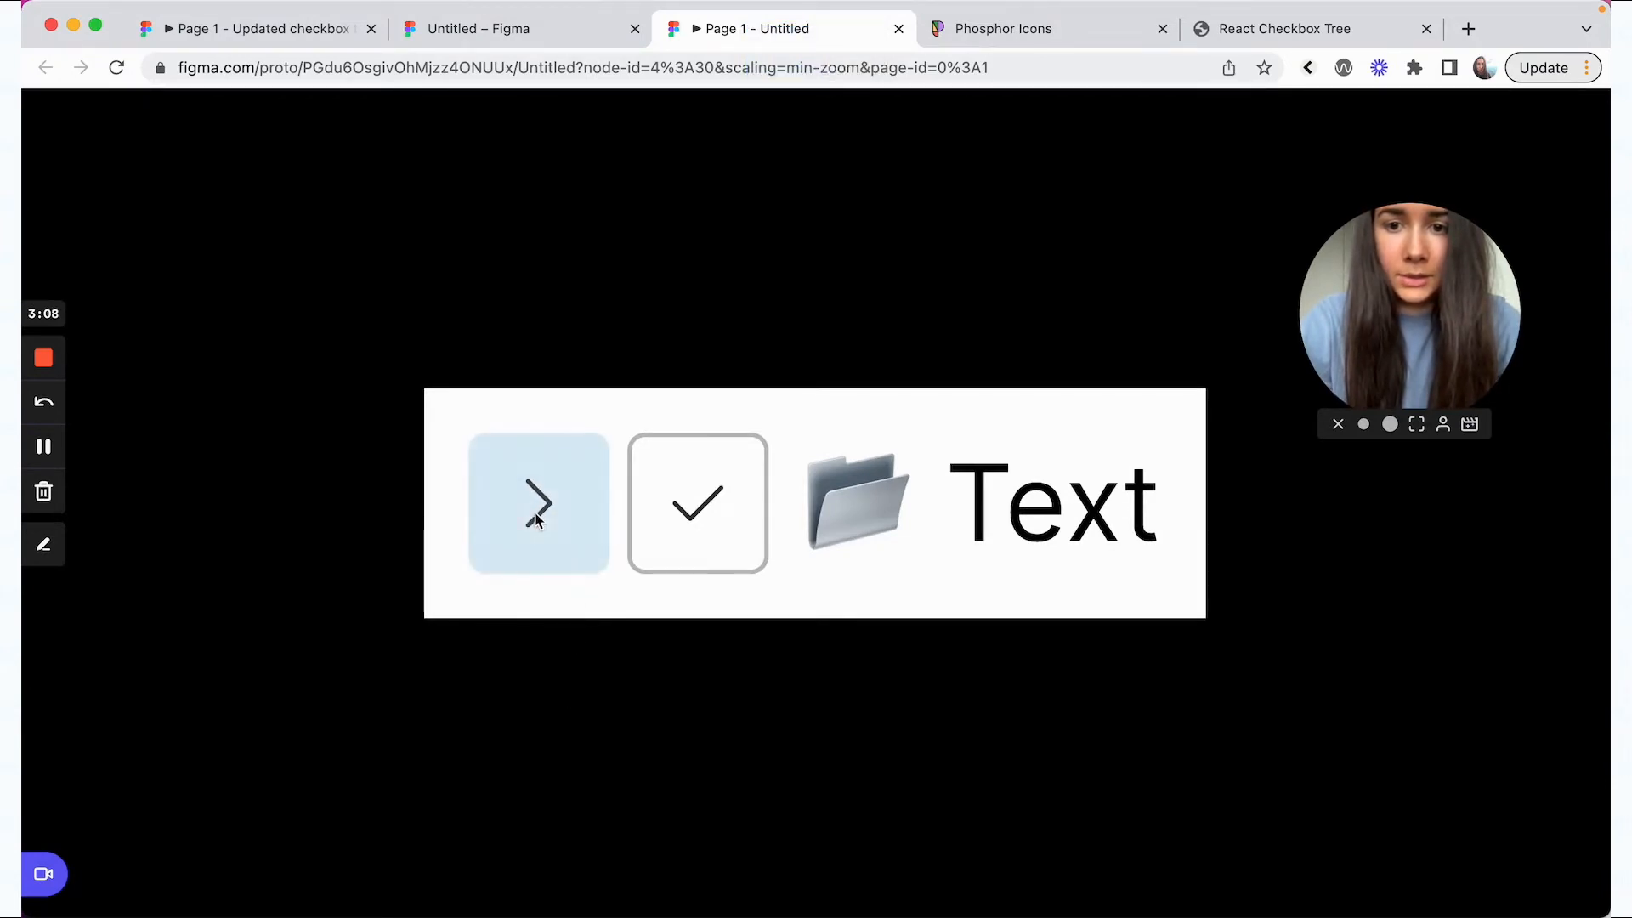
{"action": "left_click", "coordinate": [555, 516]}
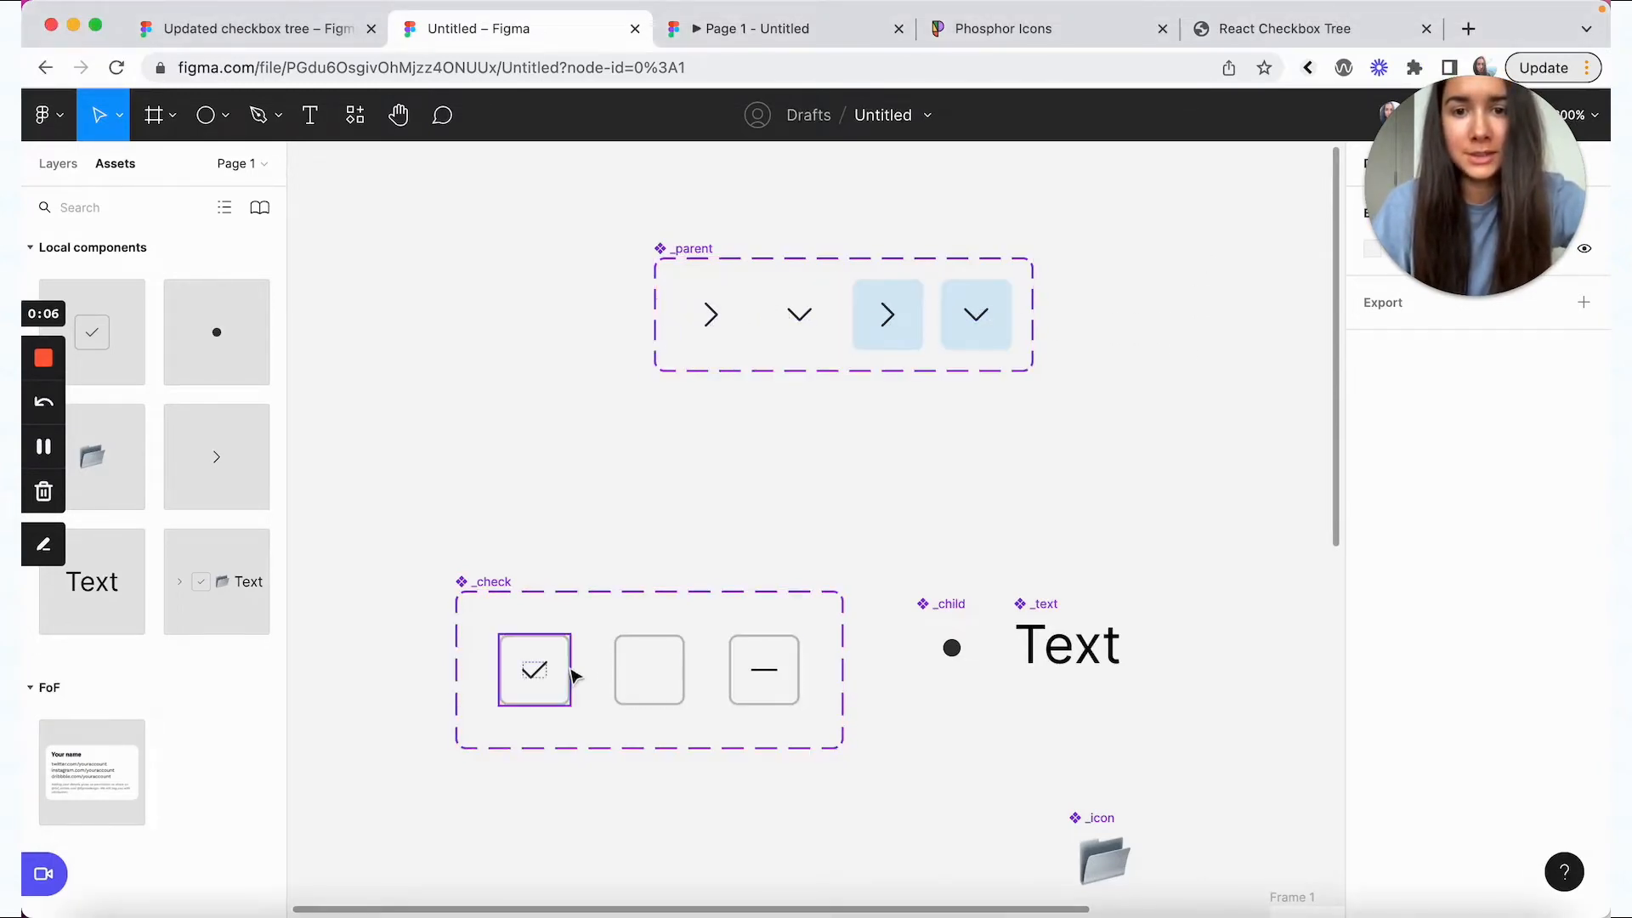
- Set the stroke weight of all four chevrons in the _parent component set to 2
{"action": "scroll", "coordinate": [813, 595], "scroll_direction": "down", "scroll_amount": 5}
{"action": "scroll", "coordinate": [813, 596], "scroll_direction": "right", "scroll_amount": 7}
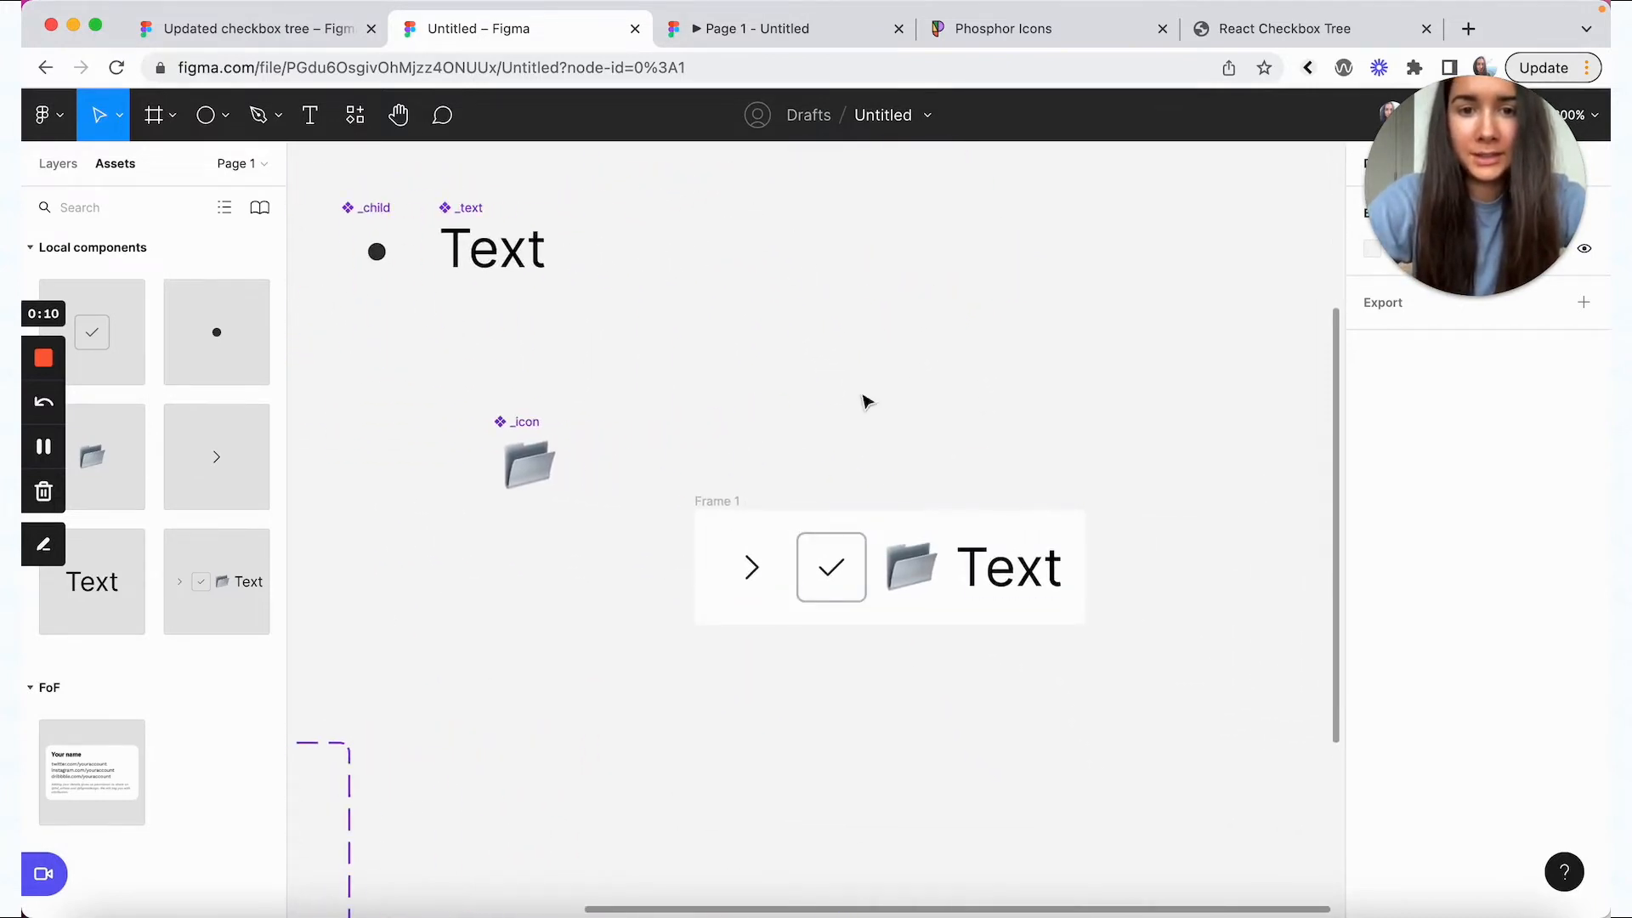
{"action": "scroll", "coordinate": [860, 491], "scroll_direction": "up", "scroll_amount": 1}
{"action": "scroll", "coordinate": [860, 491], "scroll_direction": "left", "scroll_amount": 2}
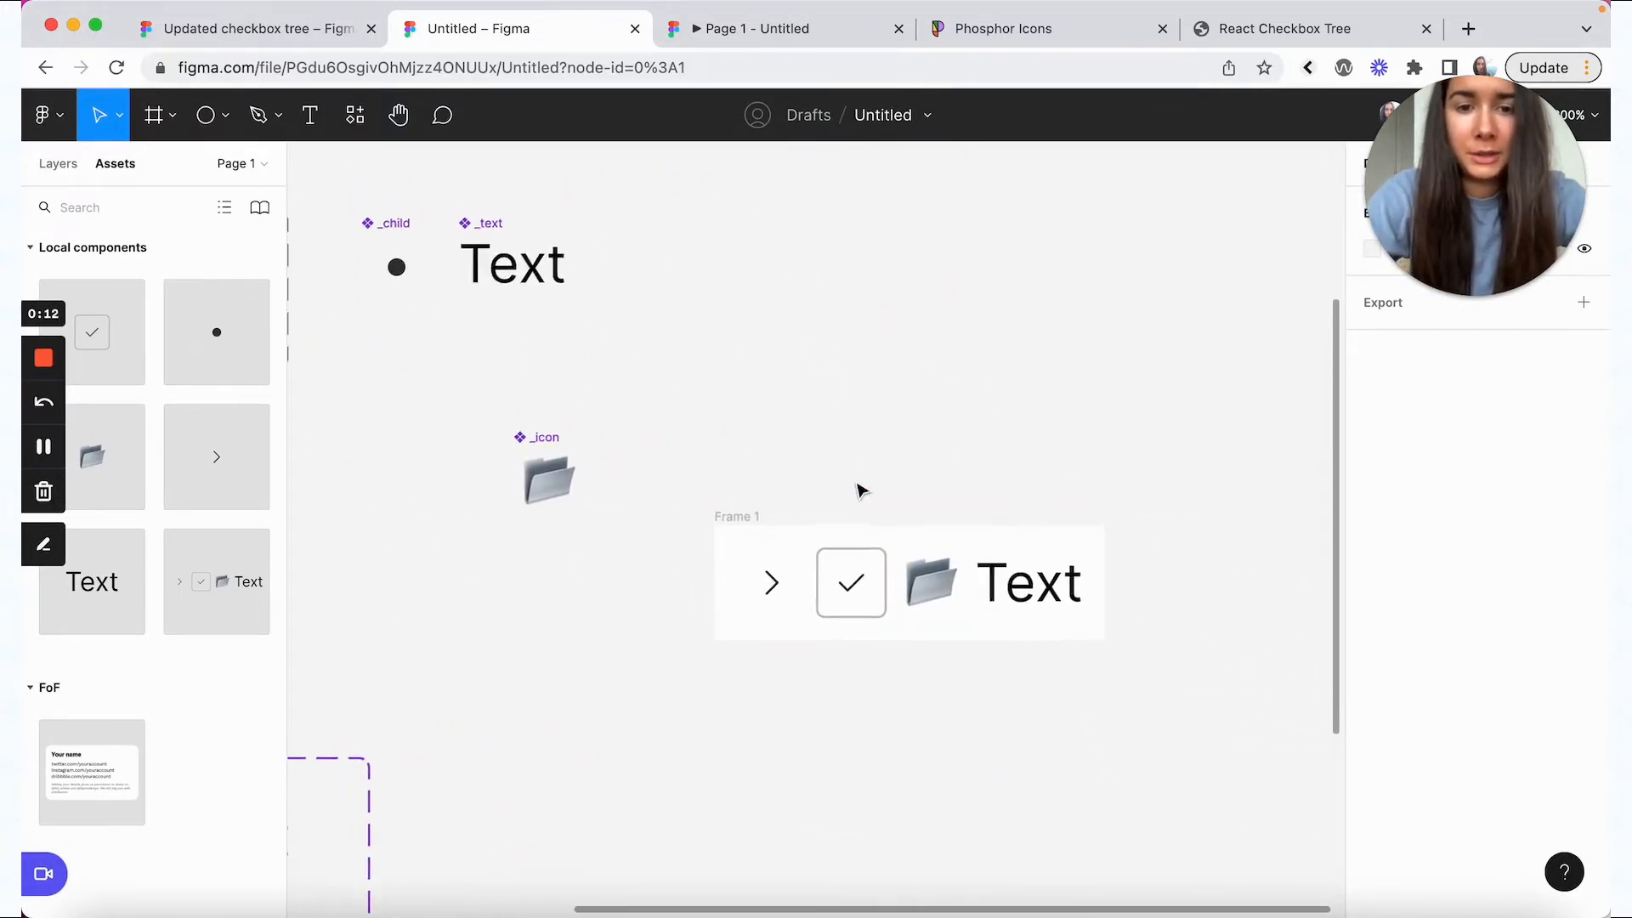
{"action": "scroll", "coordinate": [861, 491], "scroll_direction": "up", "scroll_amount": 5}
{"action": "scroll", "coordinate": [861, 491], "scroll_direction": "left", "scroll_amount": 6}
{"action": "double_click", "coordinate": [821, 331]}
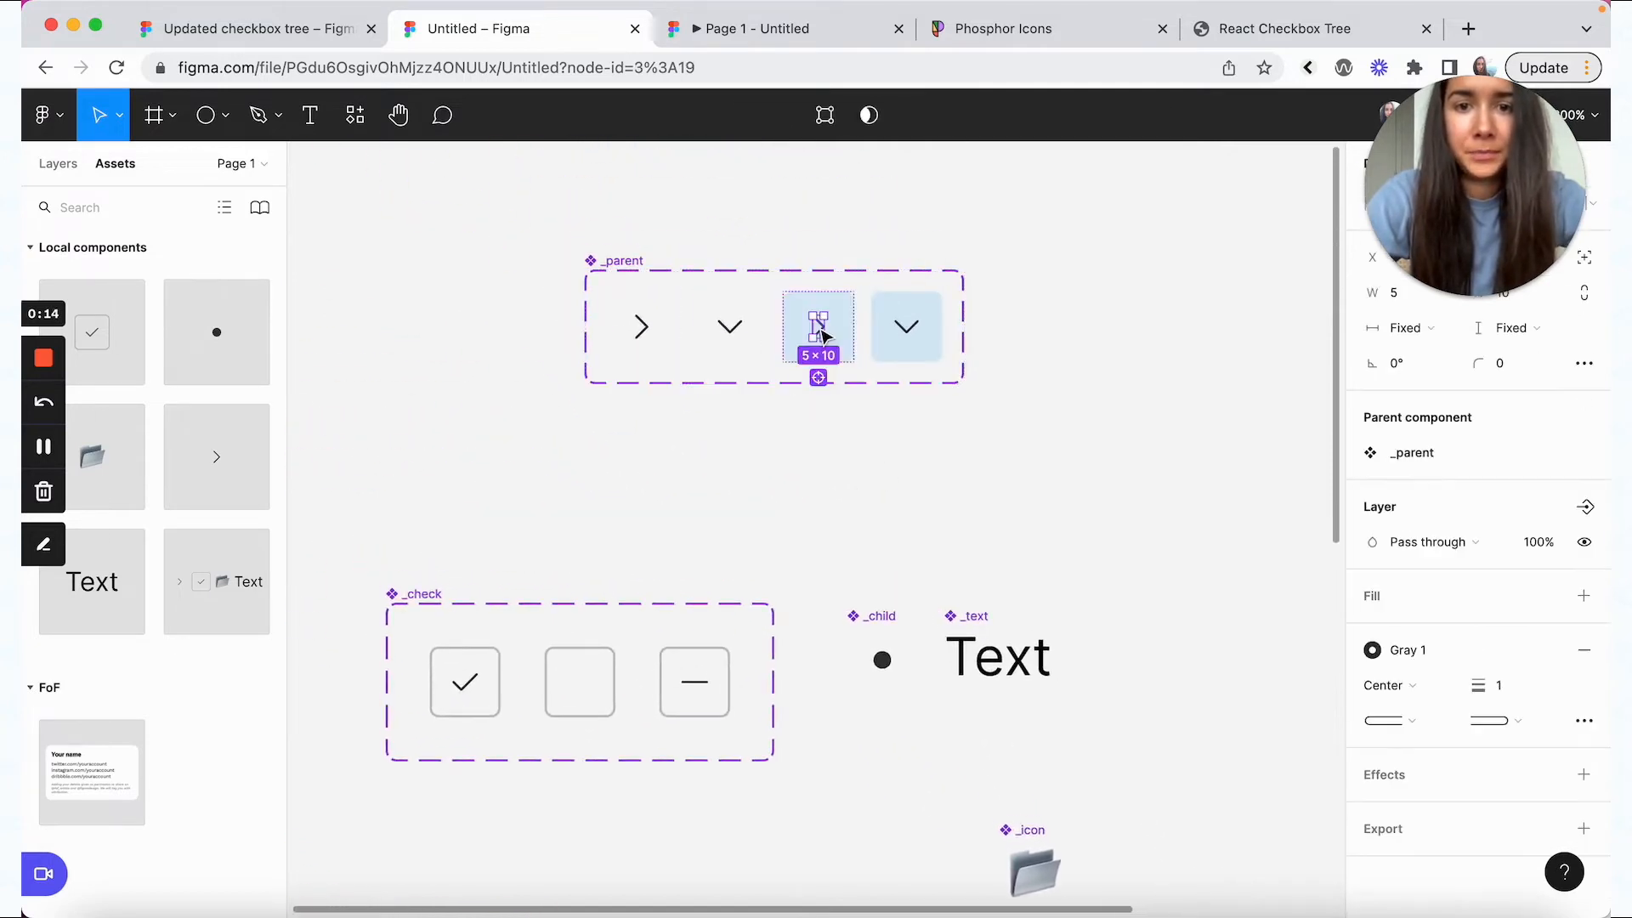
{"action": "key", "text": "super+alt+a"}
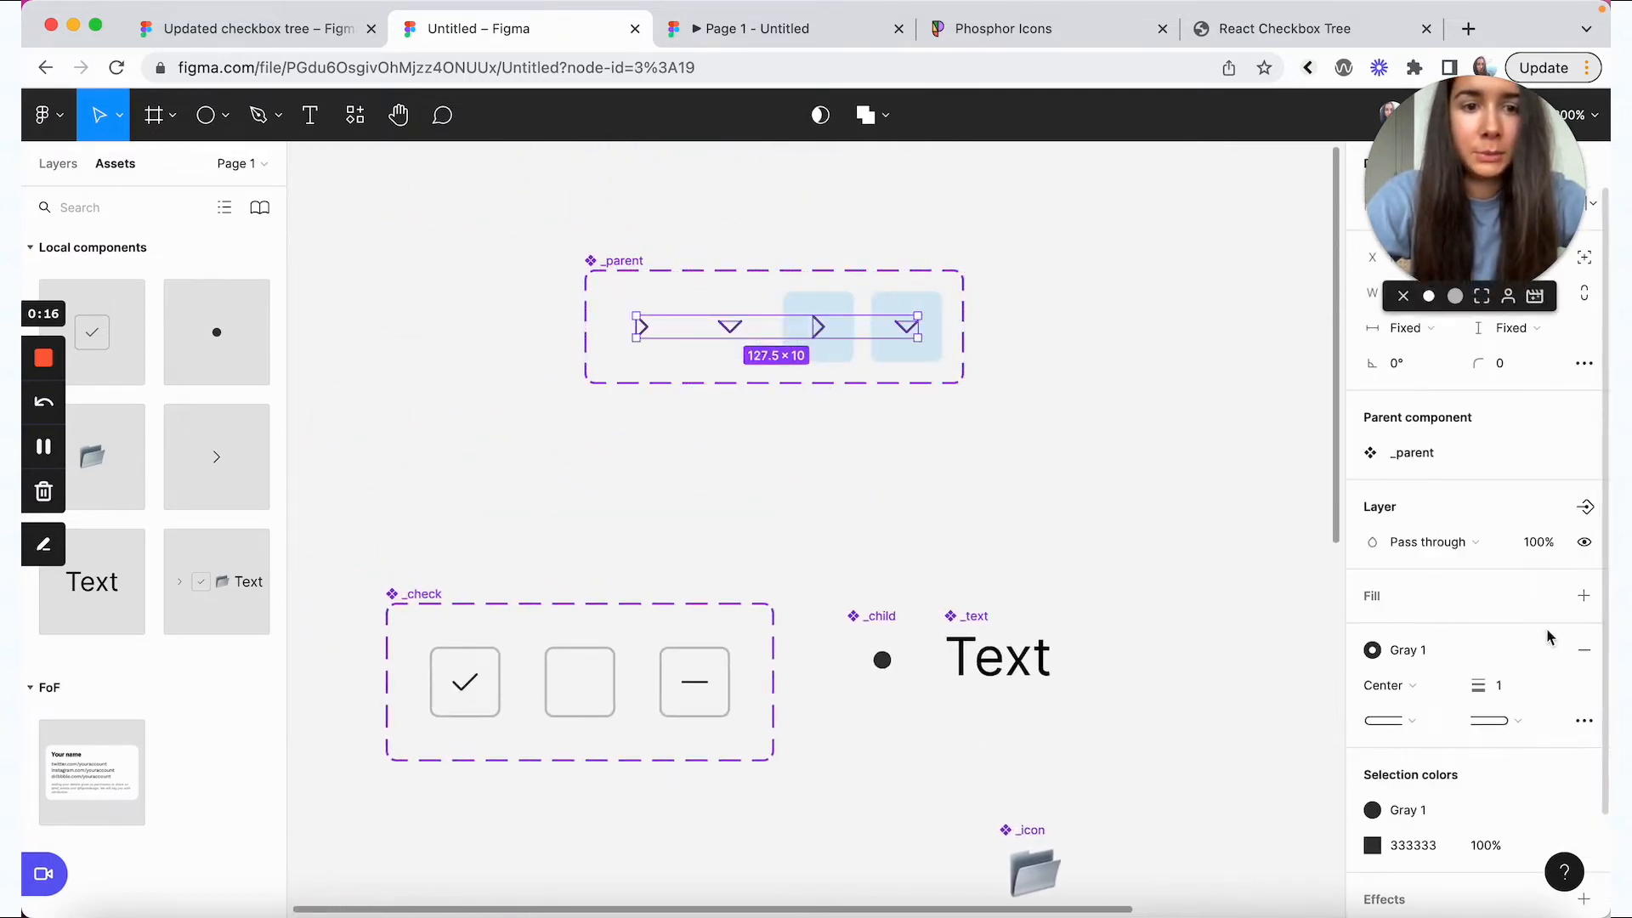
{"action": "scroll", "coordinate": [1539, 639], "scroll_direction": "down", "scroll_amount": 2}
{"action": "key", "text": "Return"}
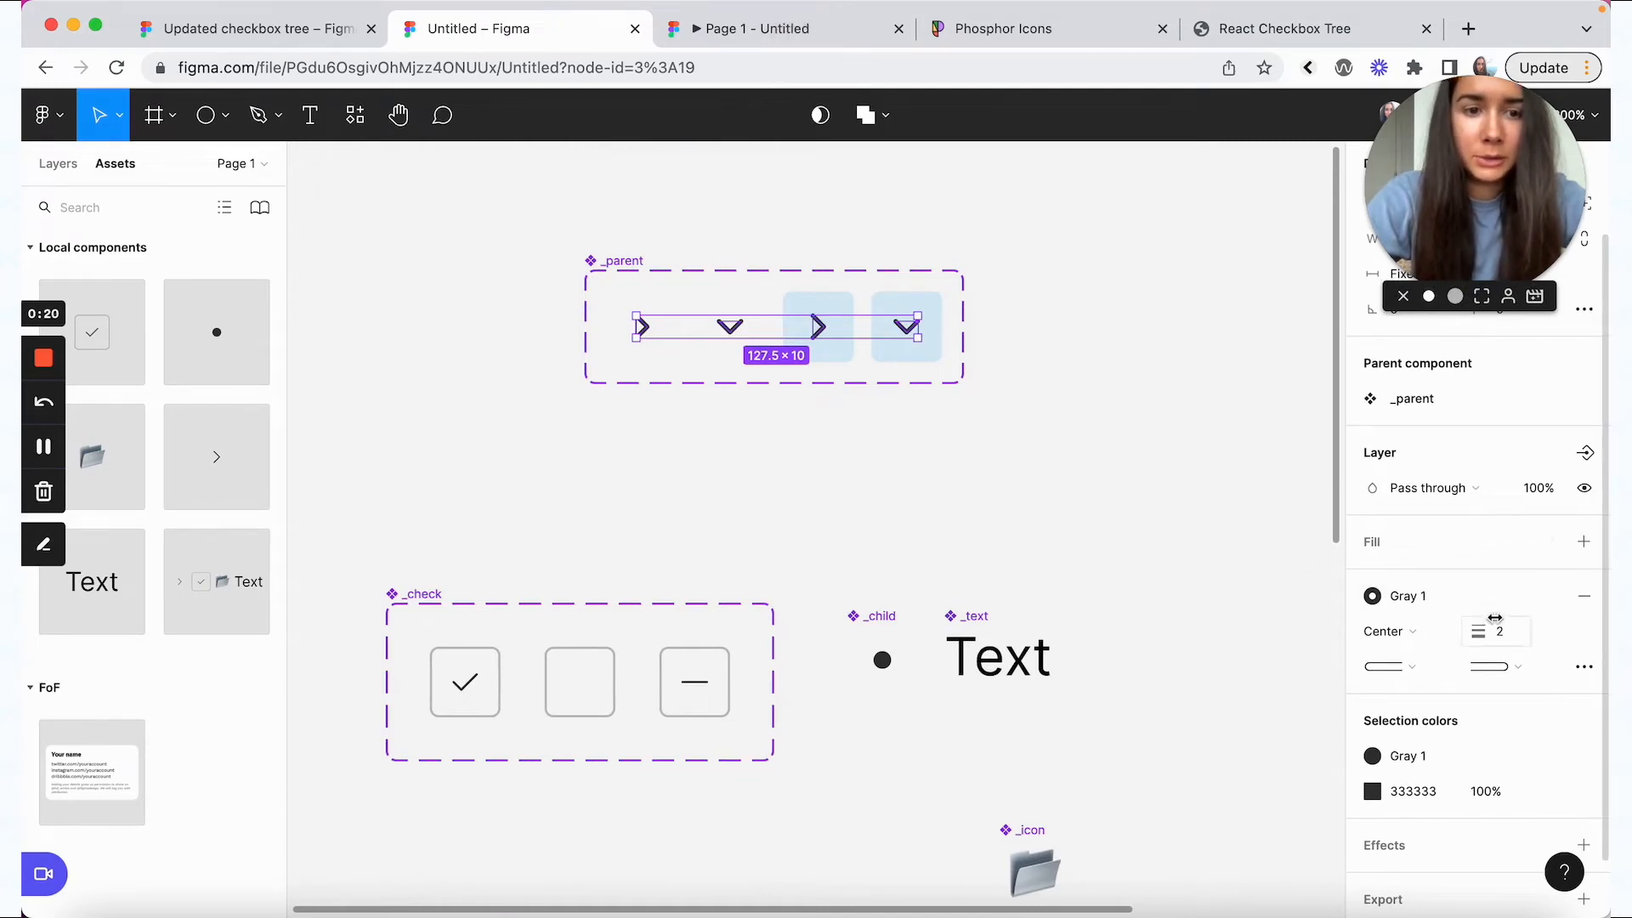
- Detach the chevrons' stroke style and recolor them with the light blue sampled from the hovered variant's background, lowering its lightness to 30
{"action": "left_click", "coordinate": [1544, 600]}
{"action": "left_click", "coordinate": [1373, 656]}
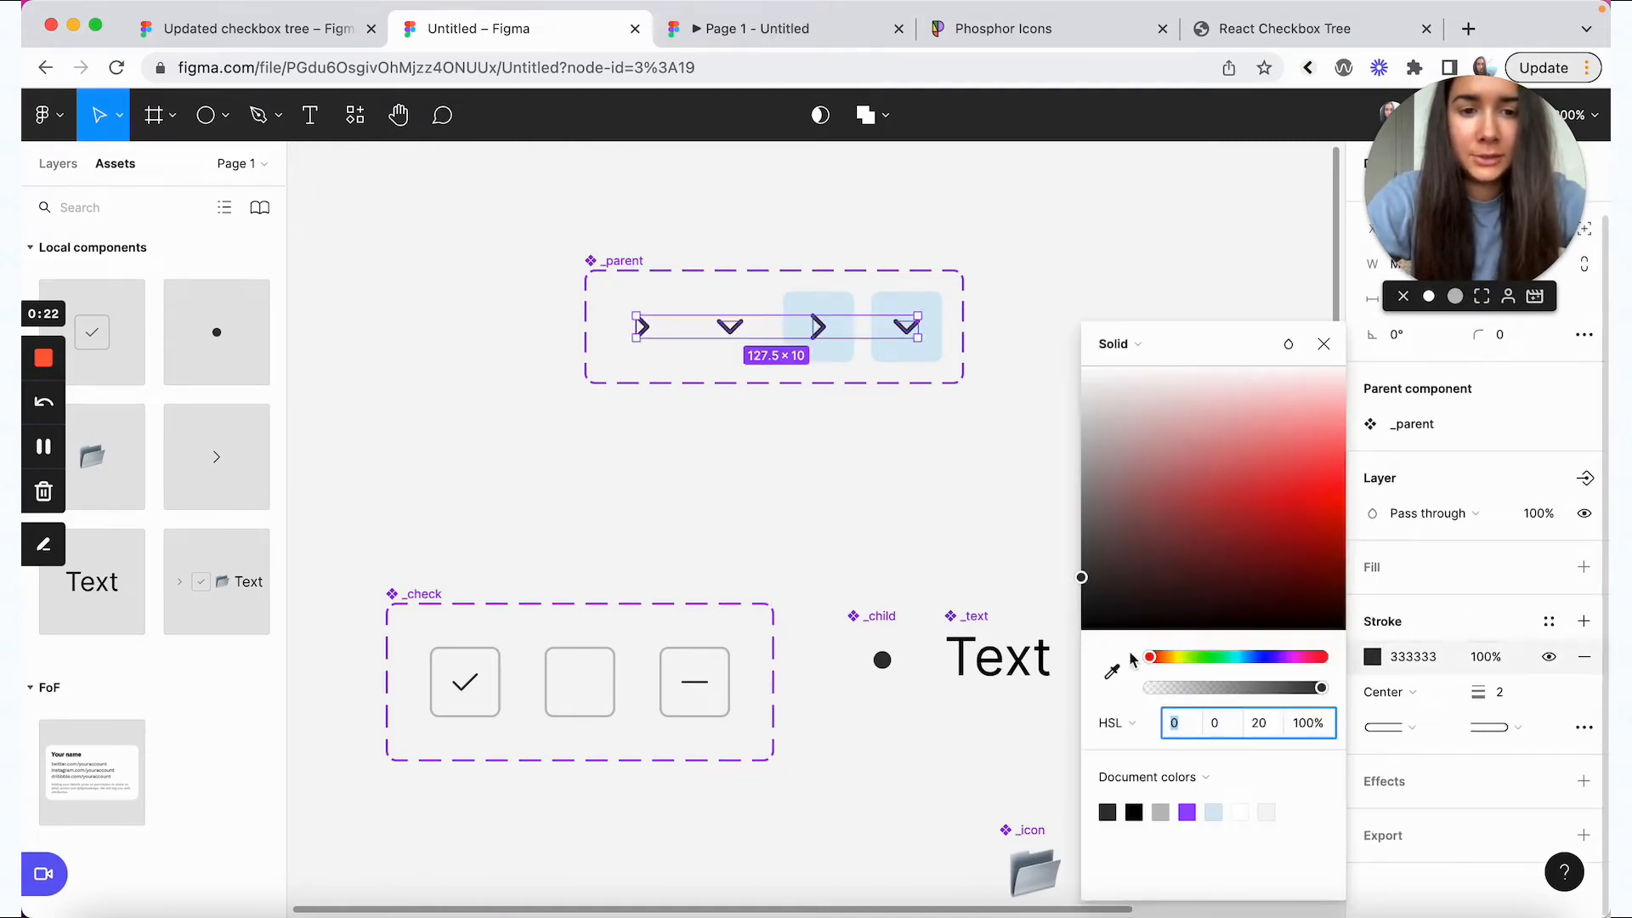
{"action": "left_click", "coordinate": [1112, 671]}
{"action": "left_click", "coordinate": [926, 303]}
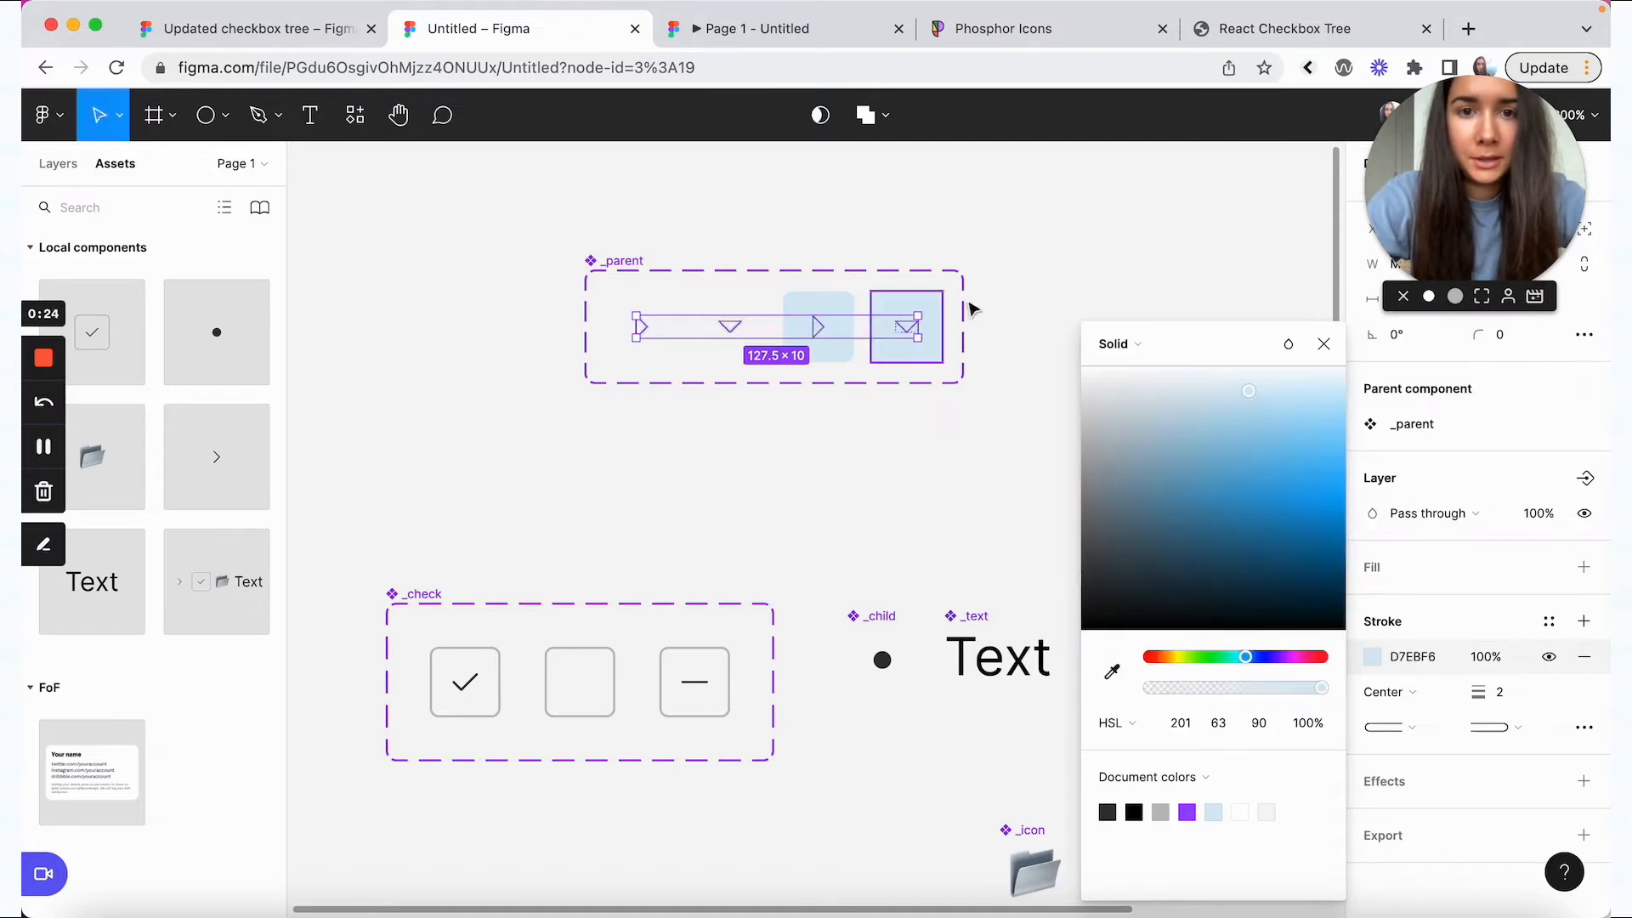
{"action": "type", "text": "3"}
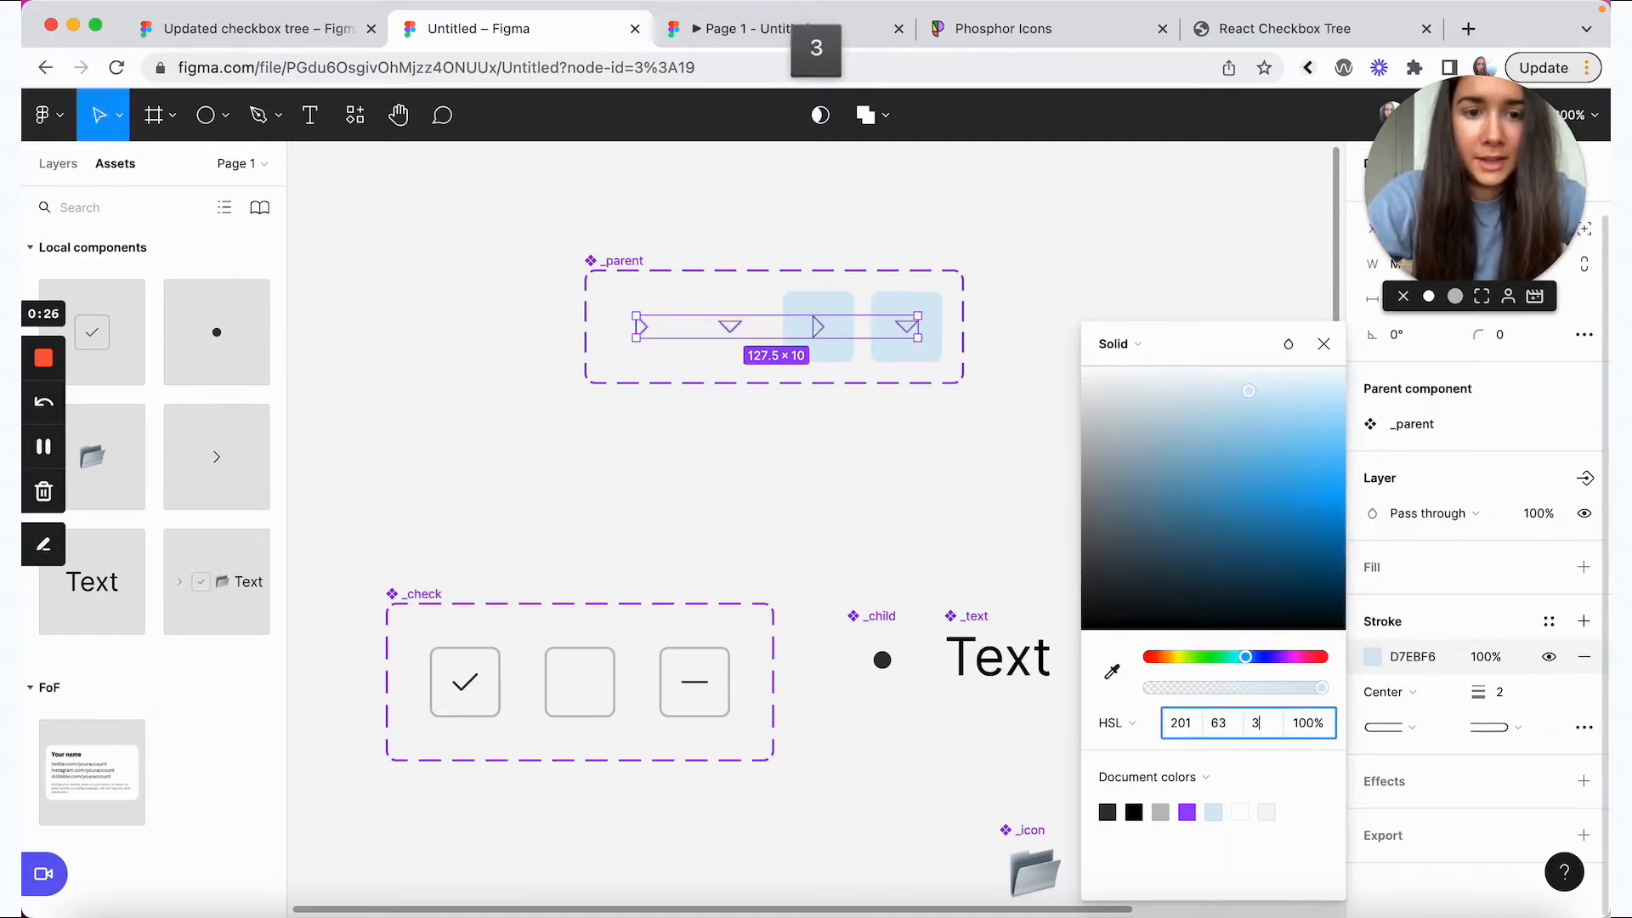
{"action": "type", "text": "0"}
{"action": "key", "text": "Return"}
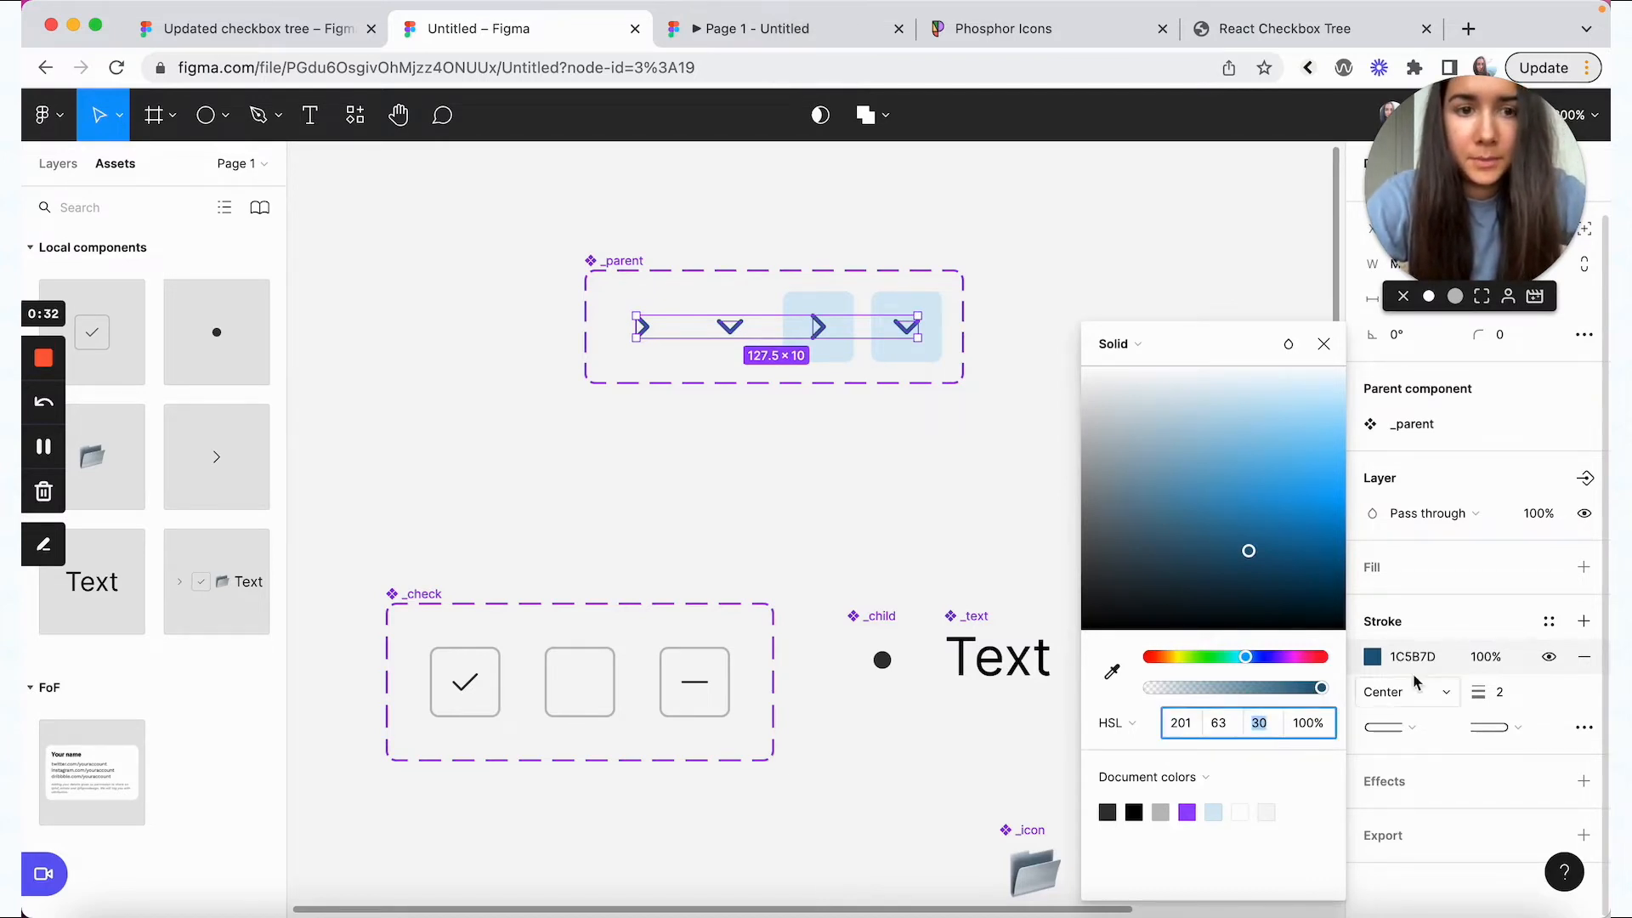
{"action": "left_click", "coordinate": [1443, 606]}
{"action": "left_click", "coordinate": [1171, 486]}
- Increase the stroke weight of the check mark and the dash in the _check component set
{"action": "scroll", "coordinate": [1172, 486], "scroll_direction": "down", "scroll_amount": 2}
{"action": "scroll", "coordinate": [1171, 486], "scroll_direction": "right", "scroll_amount": 1}
{"action": "scroll", "coordinate": [1173, 494], "scroll_direction": "down", "scroll_amount": 4}
{"action": "scroll", "coordinate": [1174, 493], "scroll_direction": "right", "scroll_amount": 4}
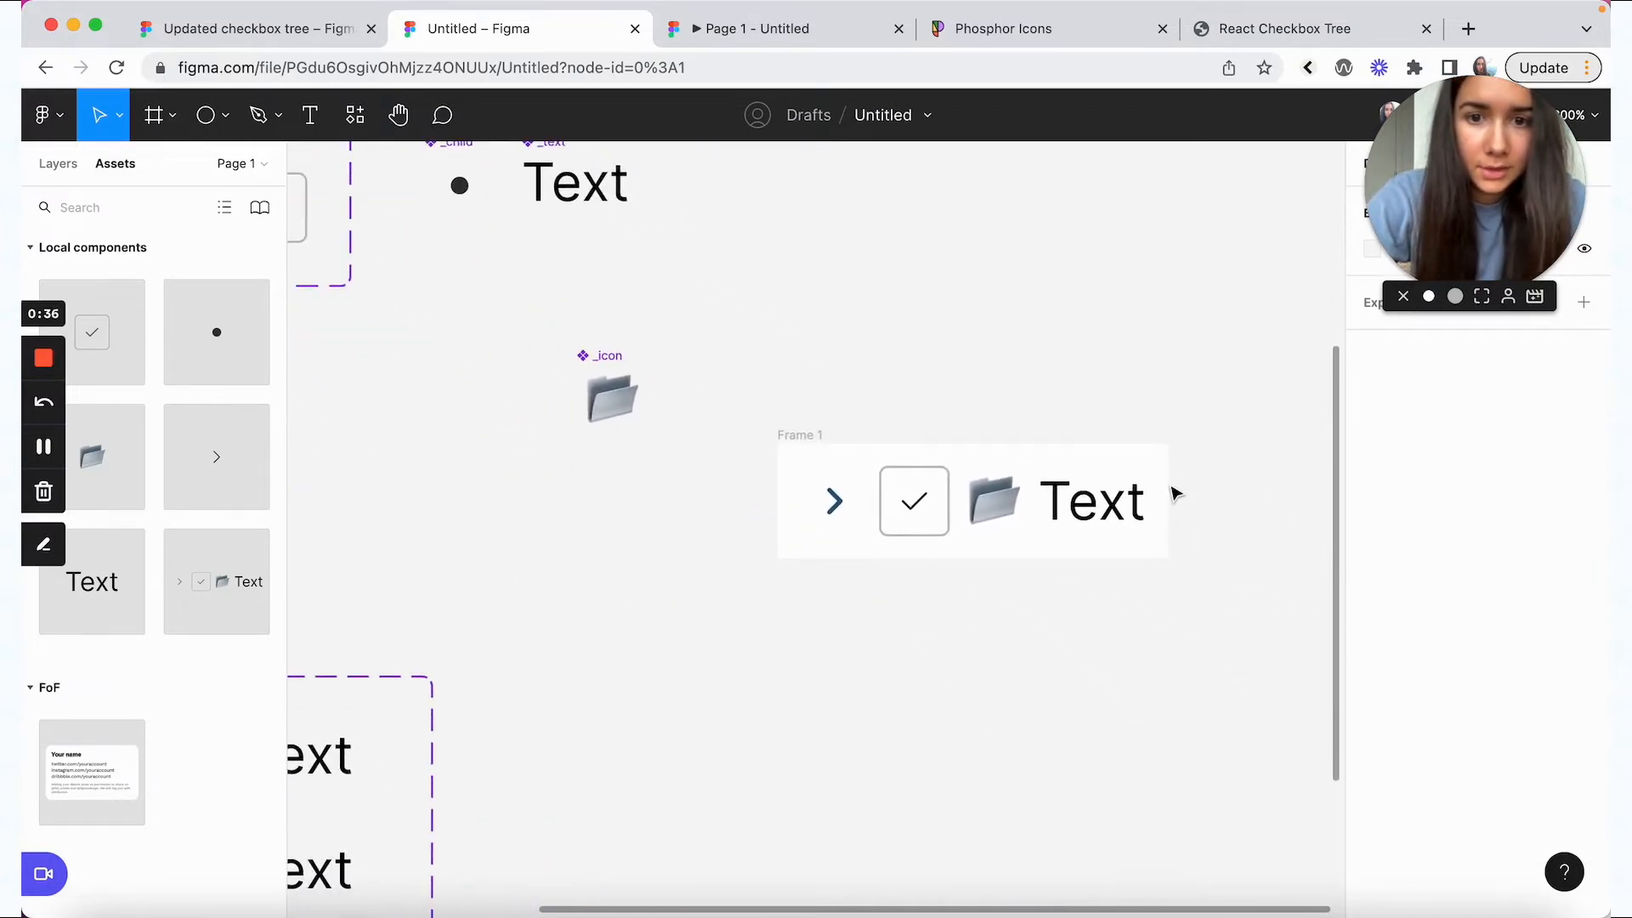
{"action": "scroll", "coordinate": [1173, 491], "scroll_direction": "left", "scroll_amount": 6}
{"action": "scroll", "coordinate": [1173, 491], "scroll_direction": "up", "scroll_amount": 3}
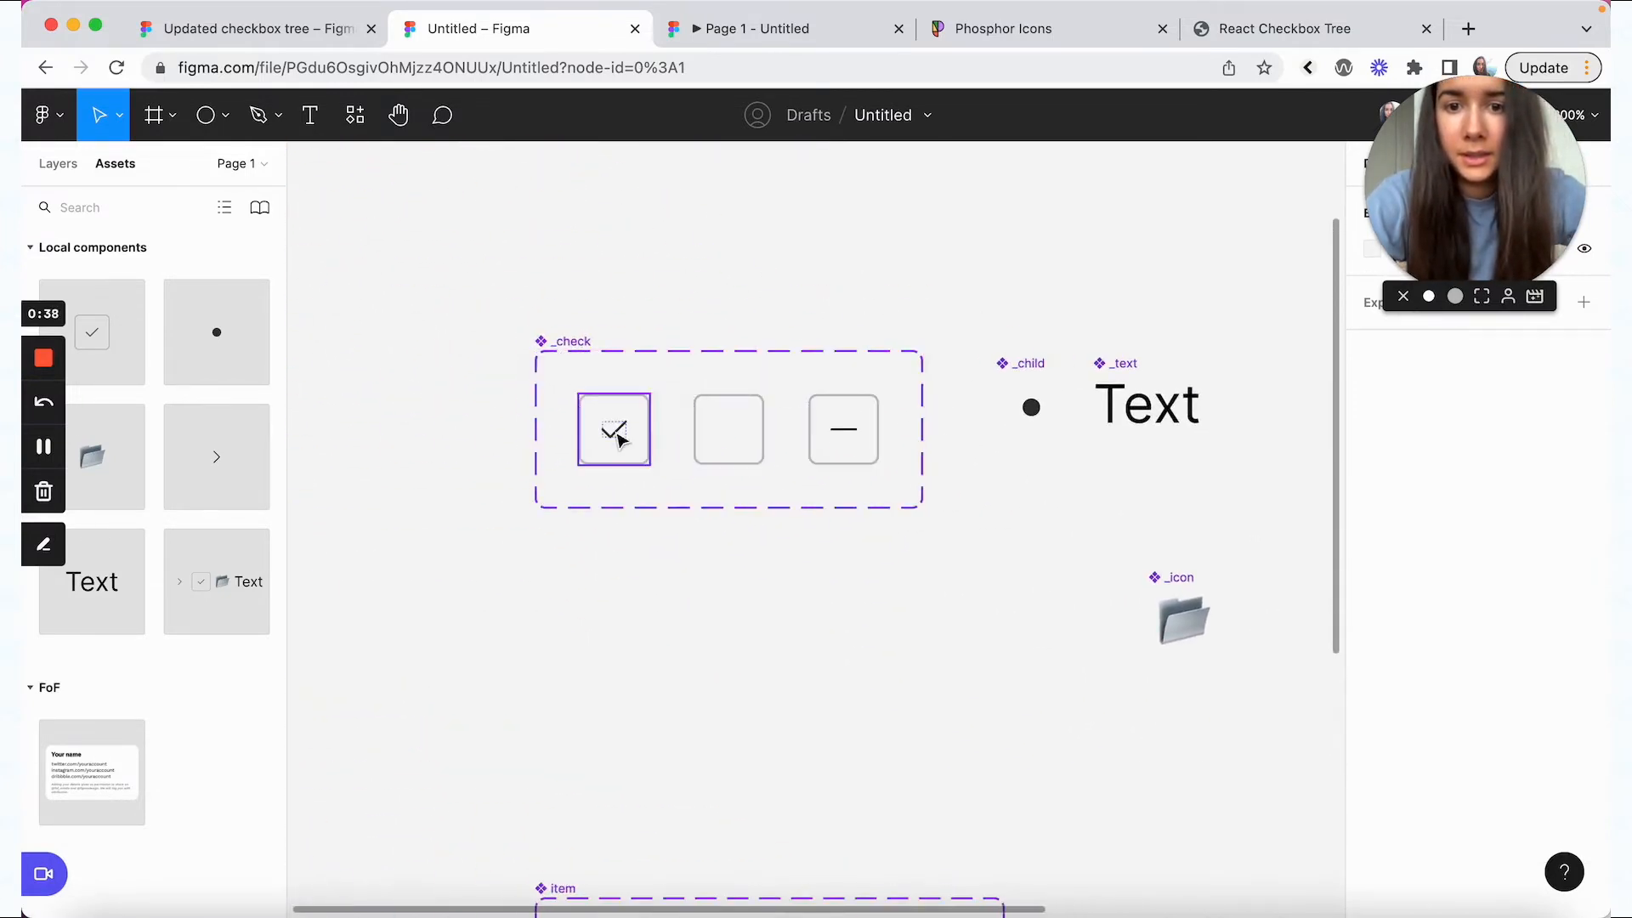
{"action": "left_click", "coordinate": [618, 437], "text": "super"}
{"action": "left_click", "coordinate": [844, 429], "text": "shift+super"}
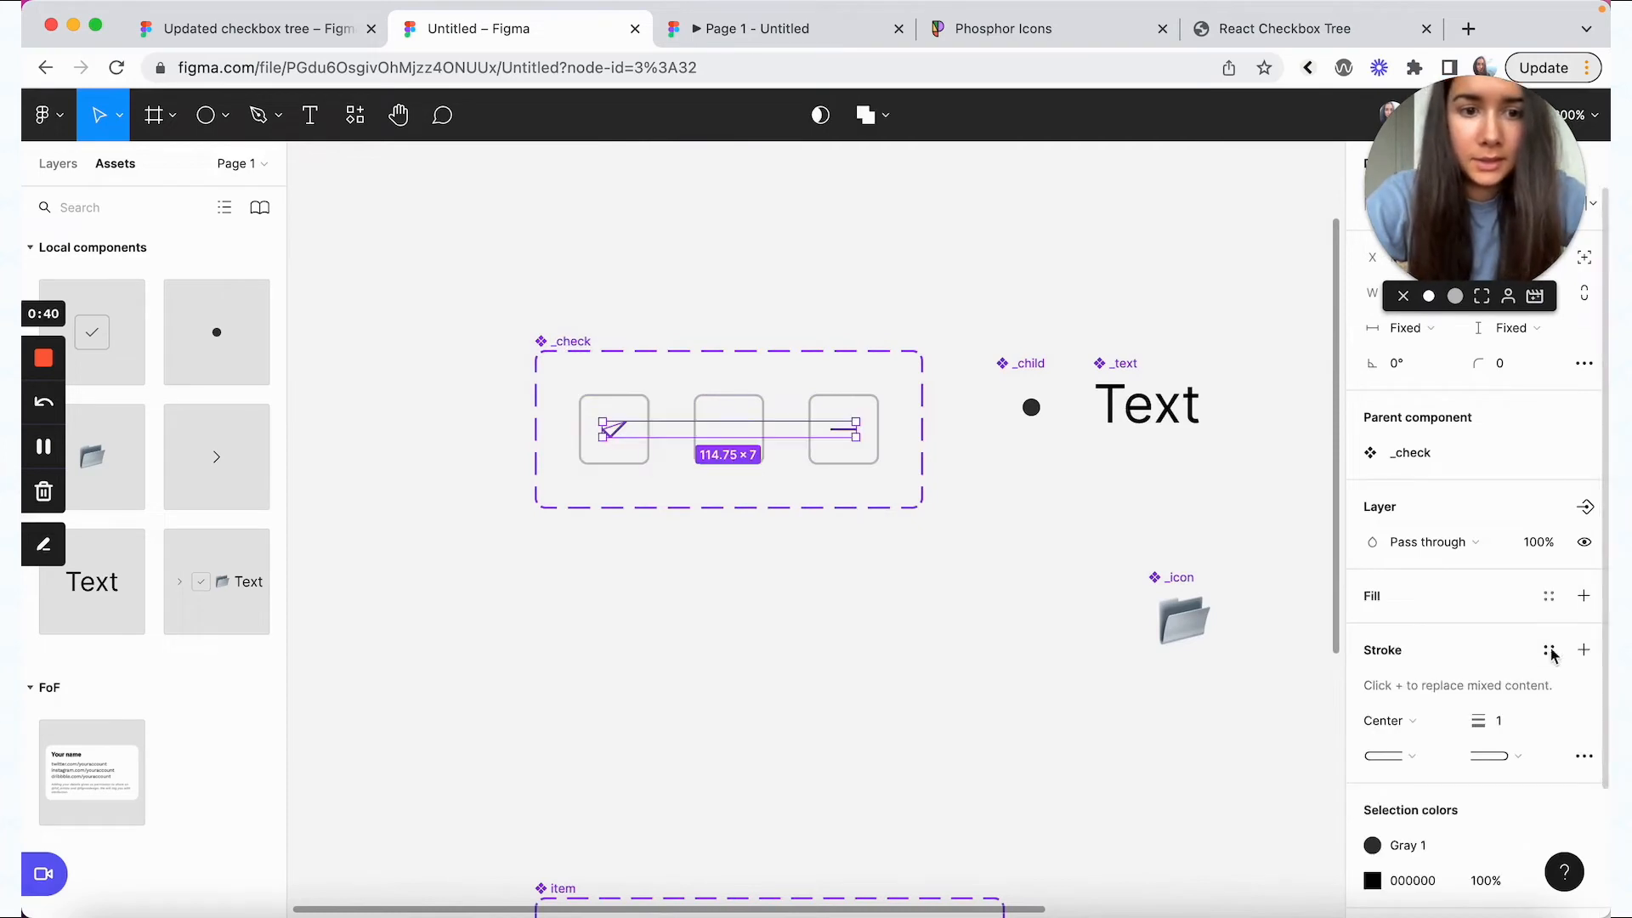
{"action": "key", "text": "Return"}
{"action": "left_click", "coordinate": [1086, 733]}
{"action": "scroll", "coordinate": [1088, 733], "scroll_direction": "down", "scroll_amount": 5}
{"action": "scroll", "coordinate": [1088, 732], "scroll_direction": "right", "scroll_amount": 7}
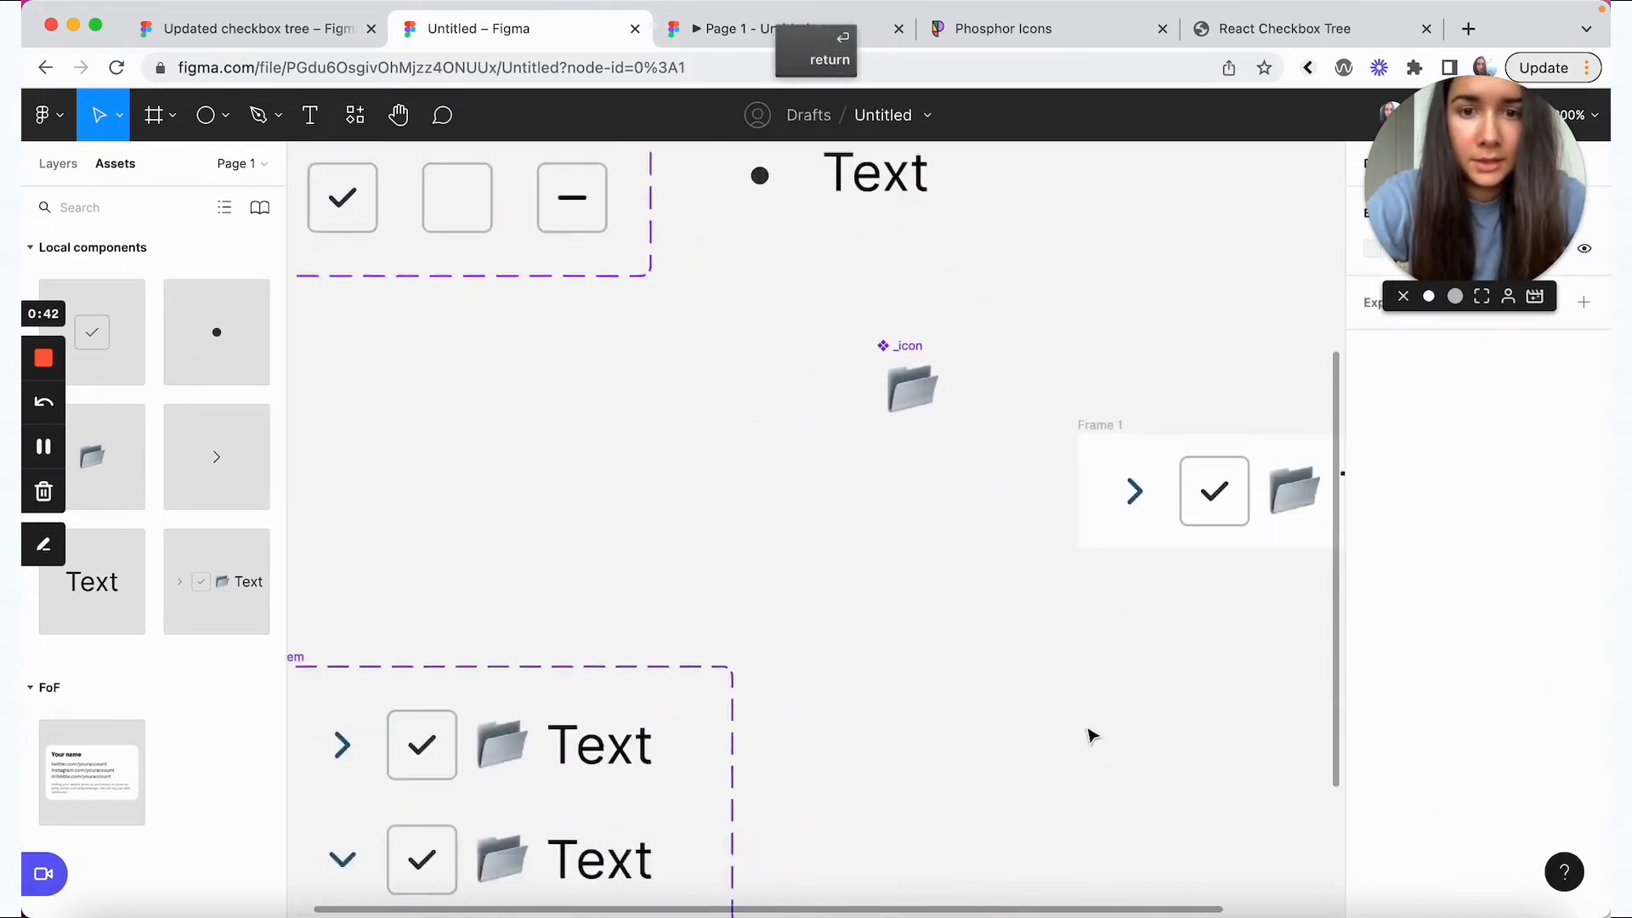
- Replace the Gray 1 selection color of the _check component set with the Gray 3 style
{"action": "scroll", "coordinate": [1093, 734], "scroll_direction": "up", "scroll_amount": 3}
{"action": "scroll", "coordinate": [1093, 735], "scroll_direction": "left", "scroll_amount": 5}
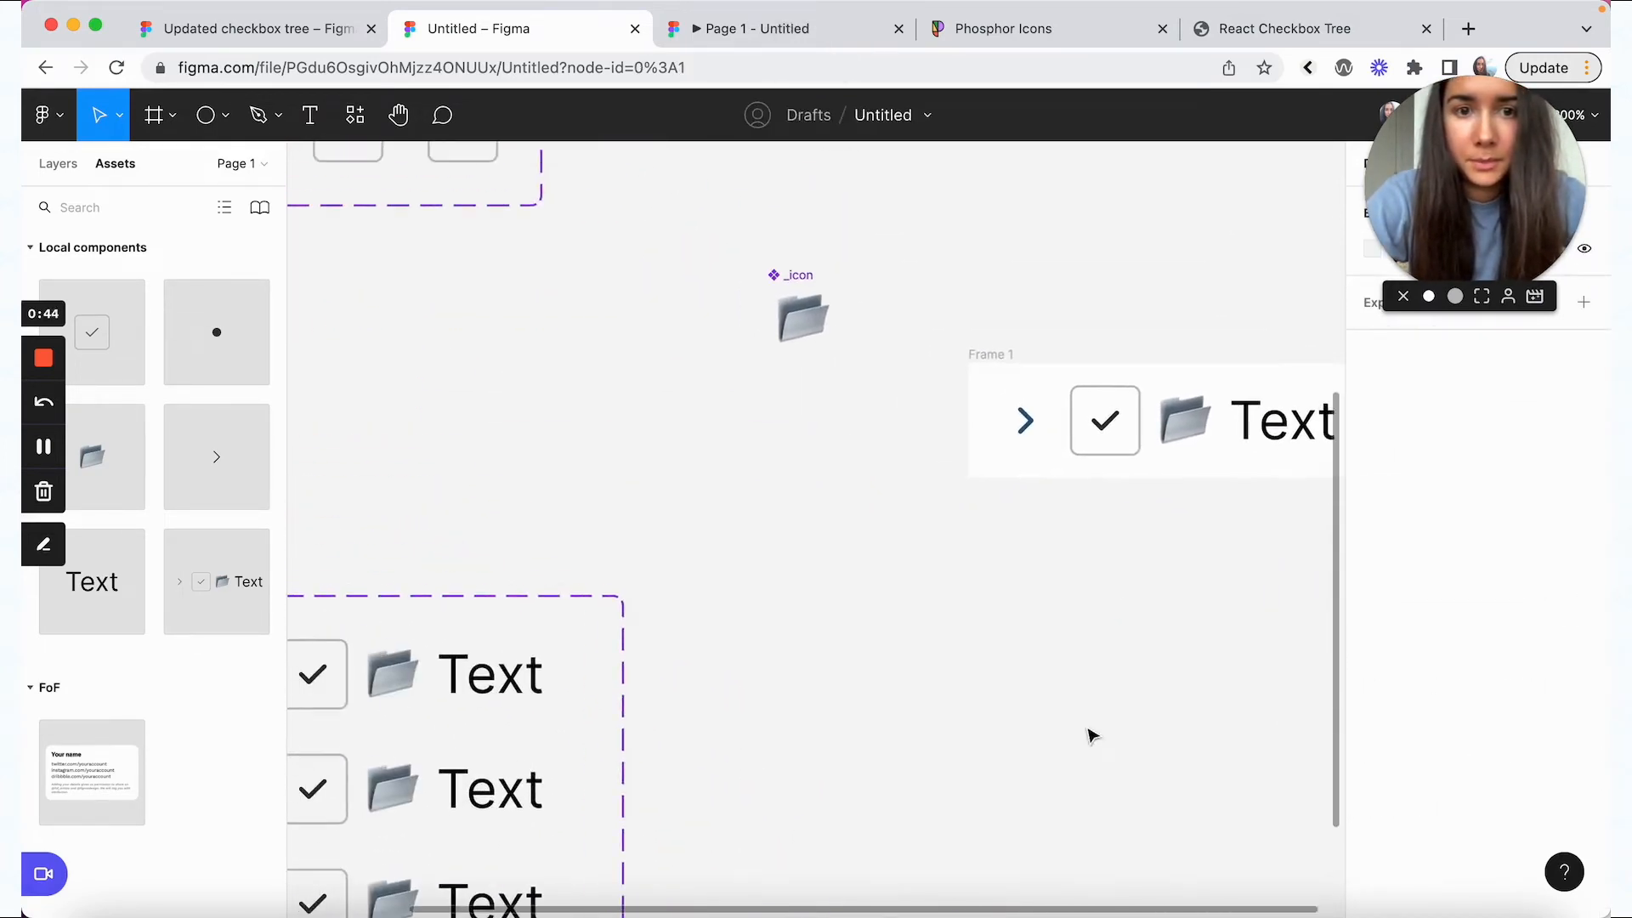
{"action": "scroll", "coordinate": [1093, 735], "scroll_direction": "up", "scroll_amount": 3}
{"action": "scroll", "coordinate": [1093, 734], "scroll_direction": "left", "scroll_amount": 3}
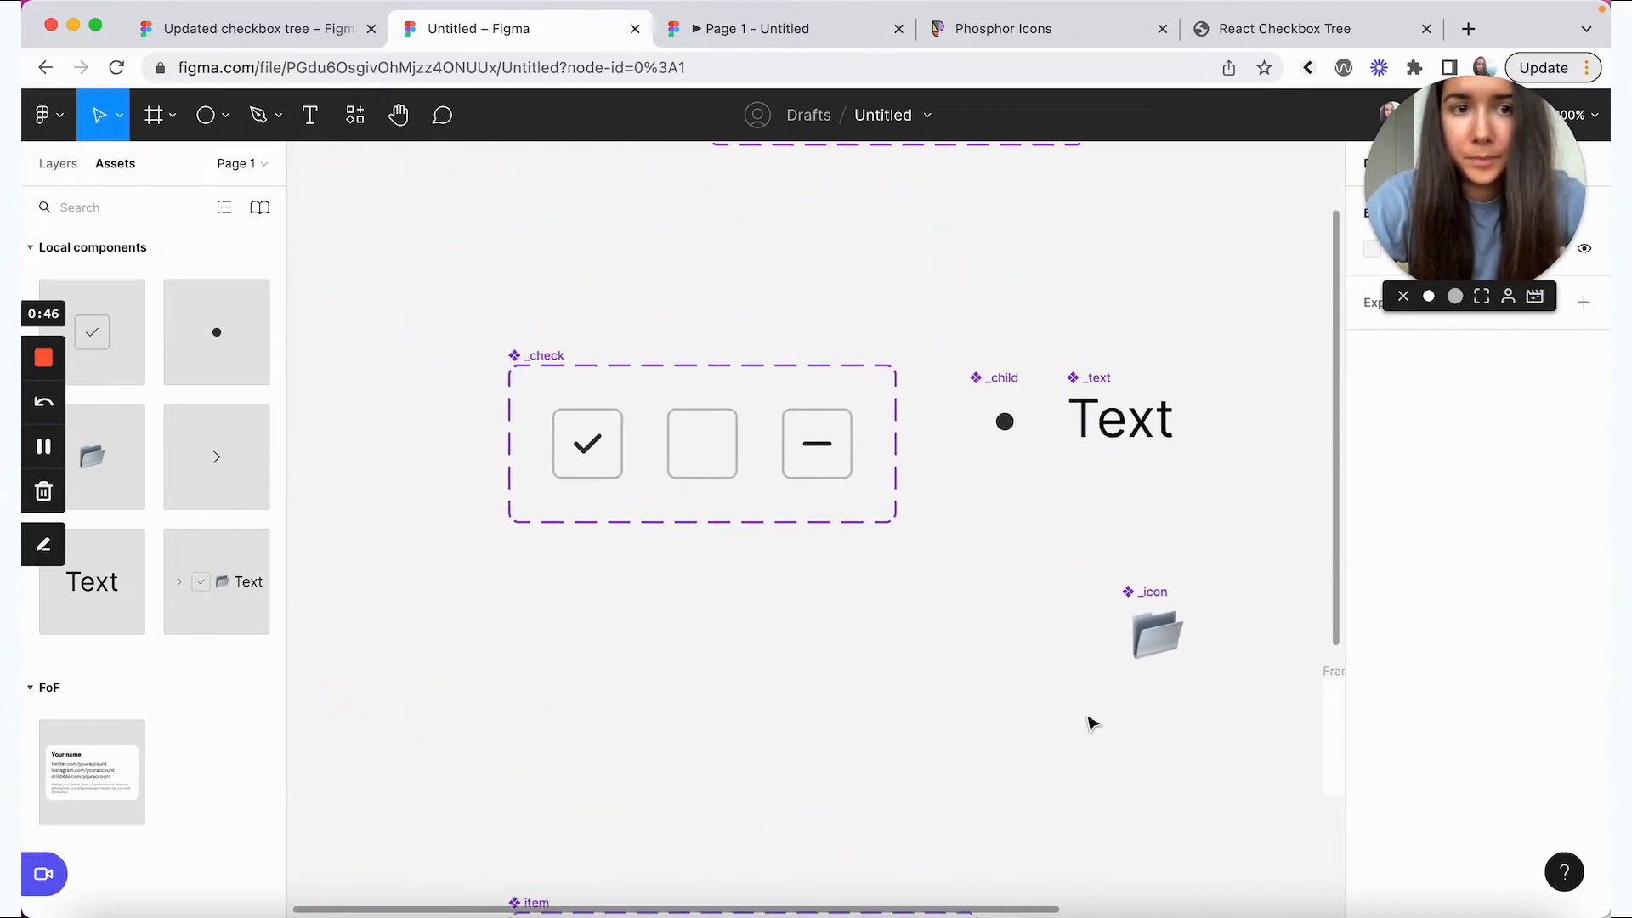
{"action": "scroll", "coordinate": [1090, 724], "scroll_direction": "right", "scroll_amount": 5}
{"action": "scroll", "coordinate": [977, 619], "scroll_direction": "left", "scroll_amount": 6}
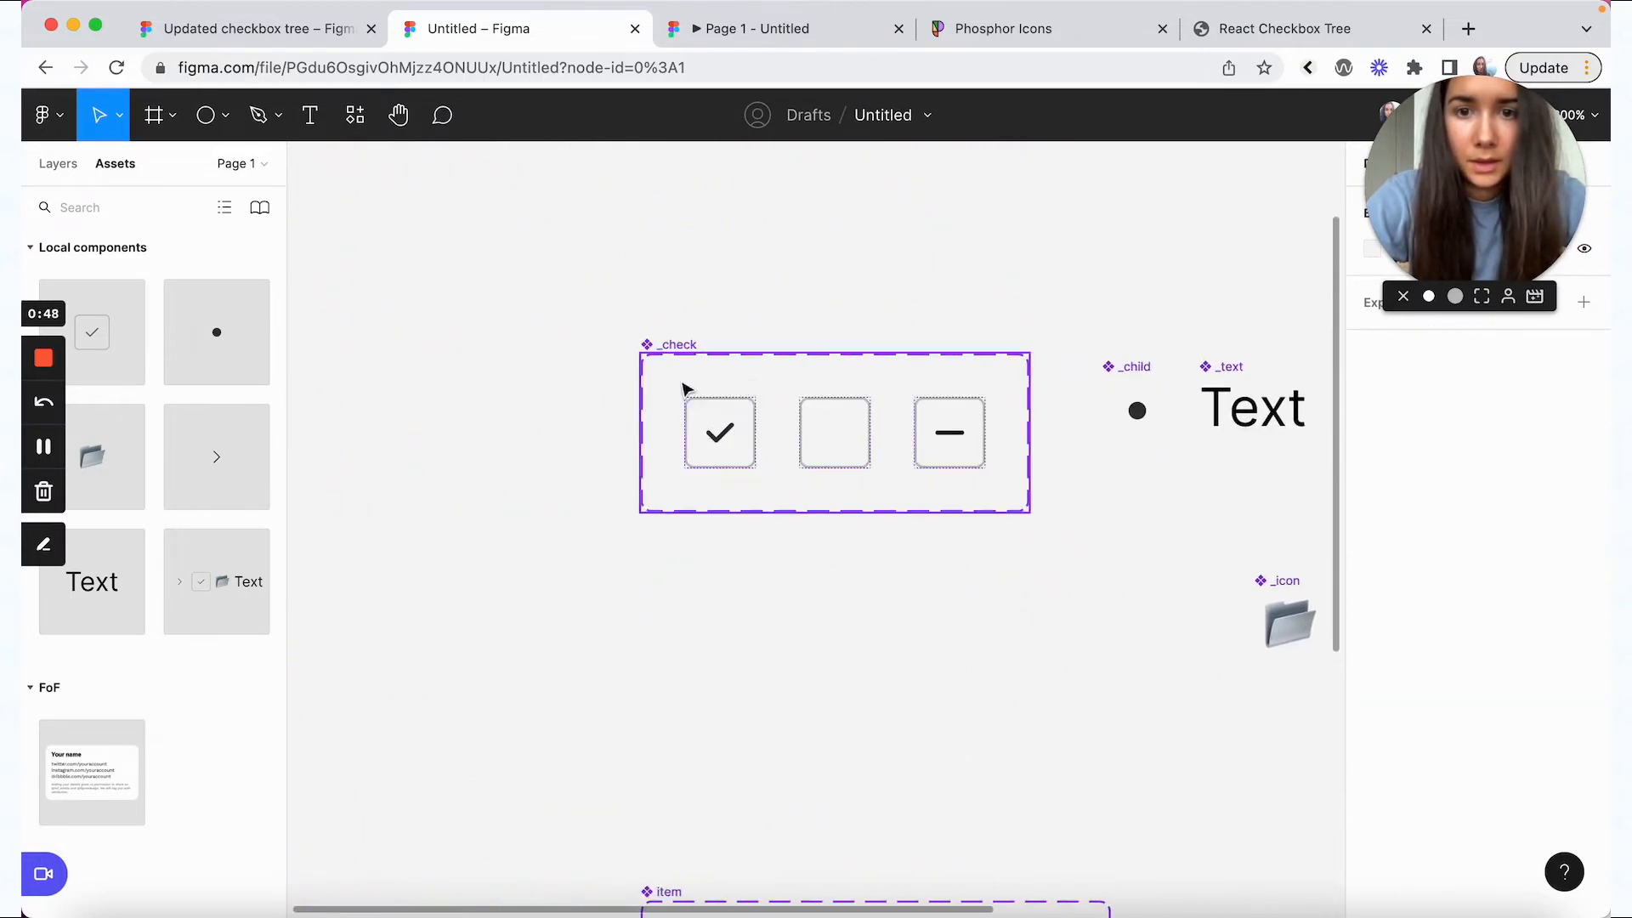
{"action": "left_click", "coordinate": [697, 347]}
{"action": "scroll", "coordinate": [1496, 625], "scroll_direction": "down", "scroll_amount": 5}
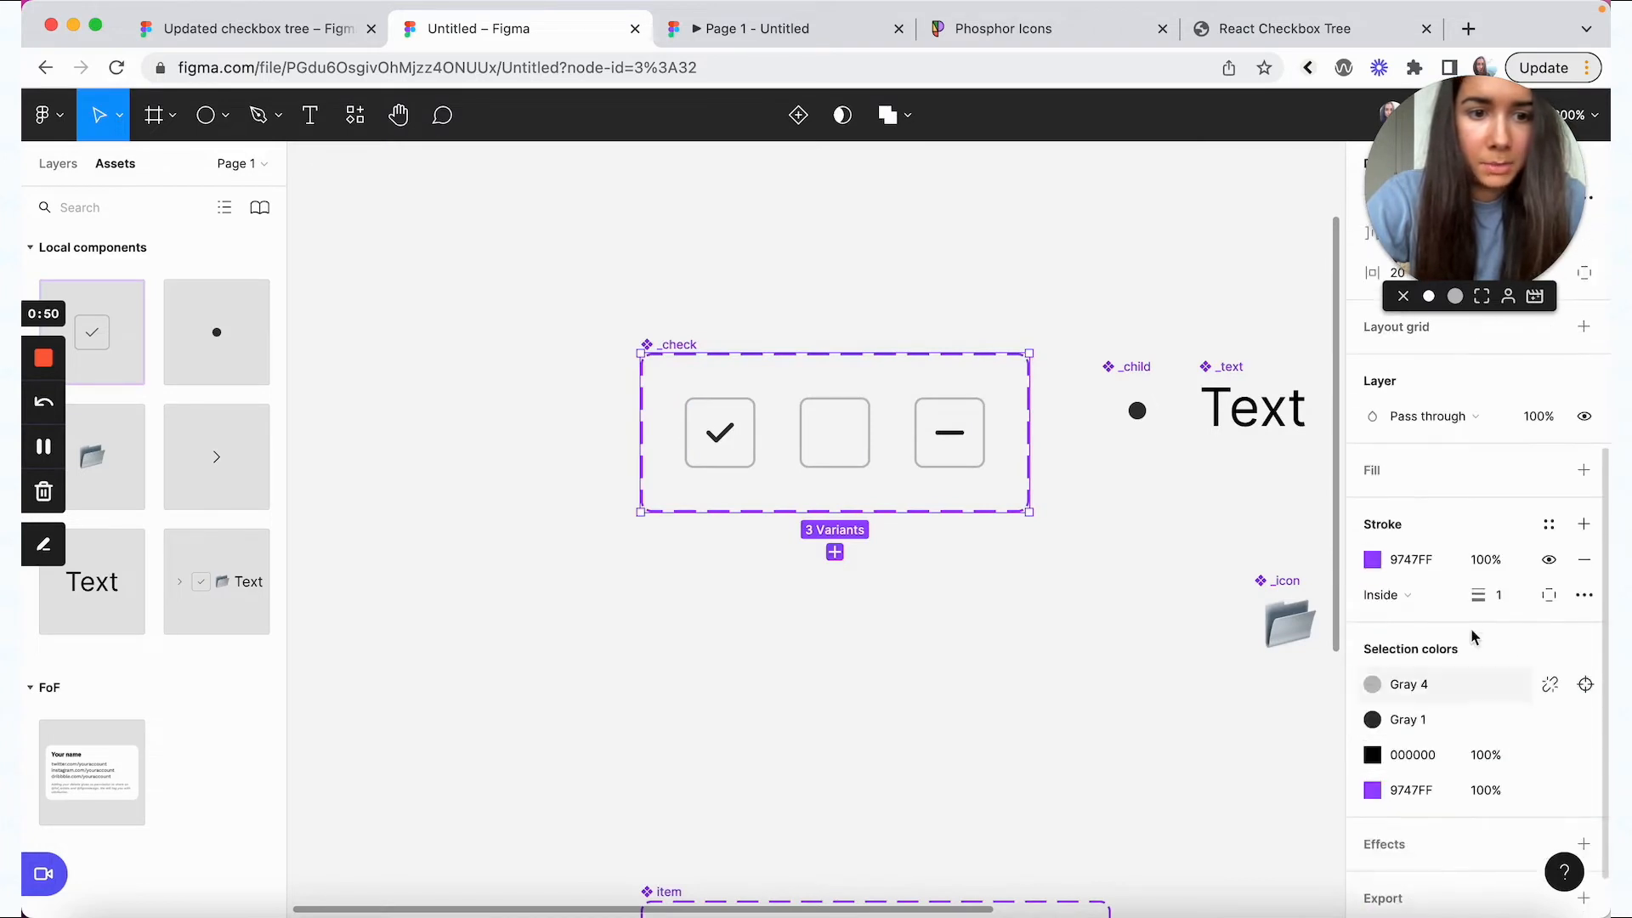
{"action": "left_click", "coordinate": [1423, 729]}
{"action": "left_click", "coordinate": [1211, 805]}
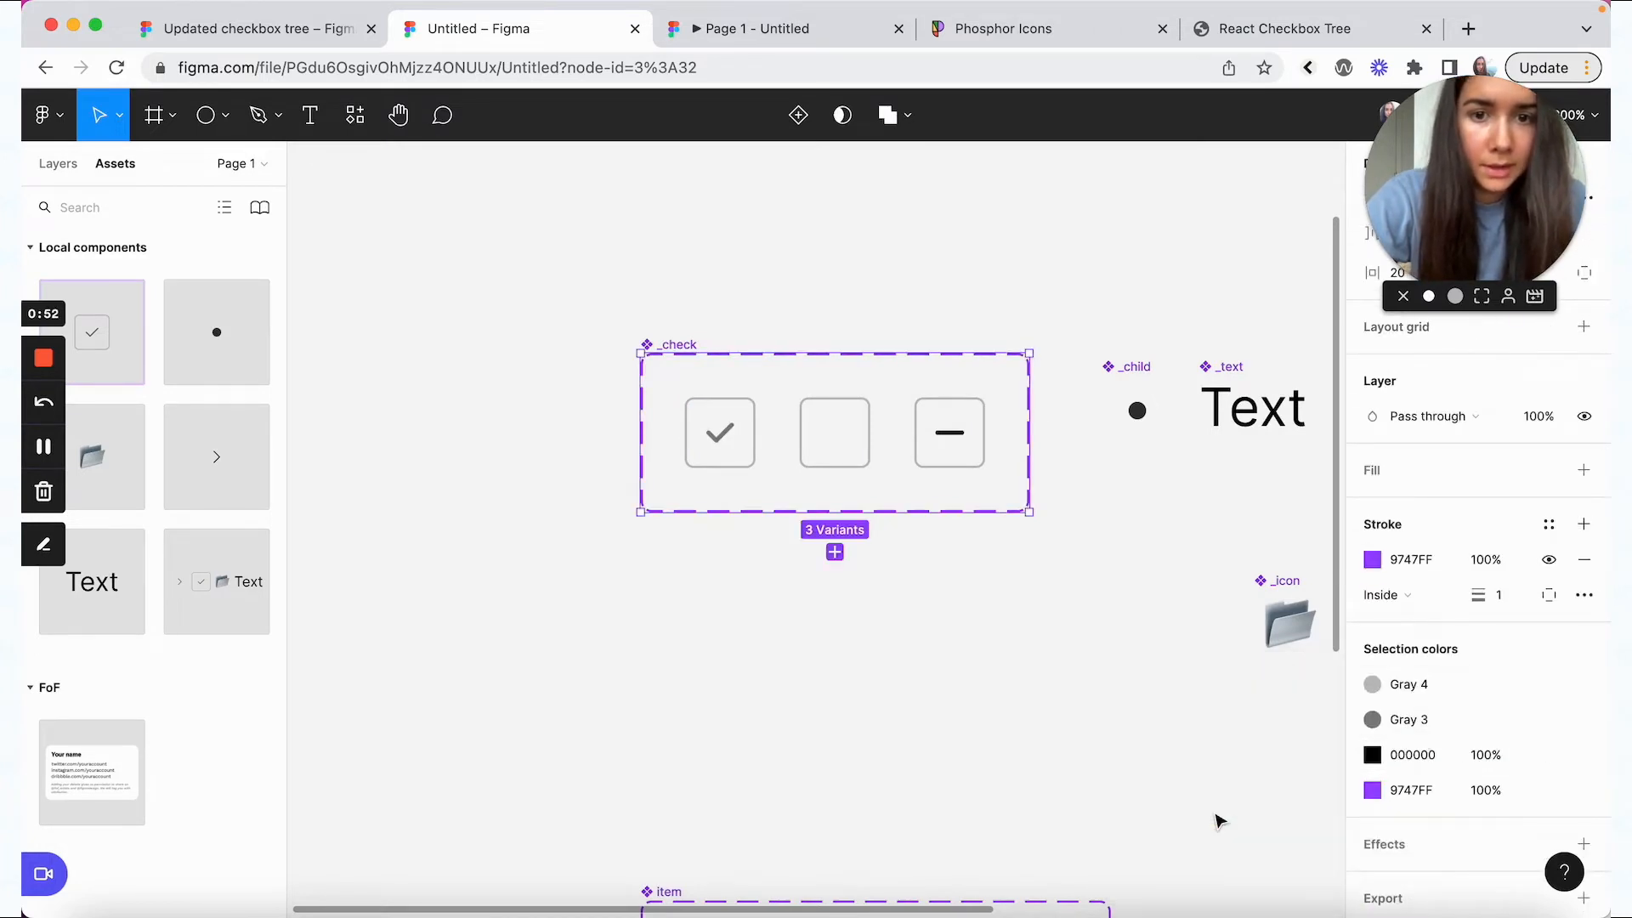
- Replace the 000000 color in the dash variant of _check with a saved color style
{"action": "left_click", "coordinate": [965, 437]}
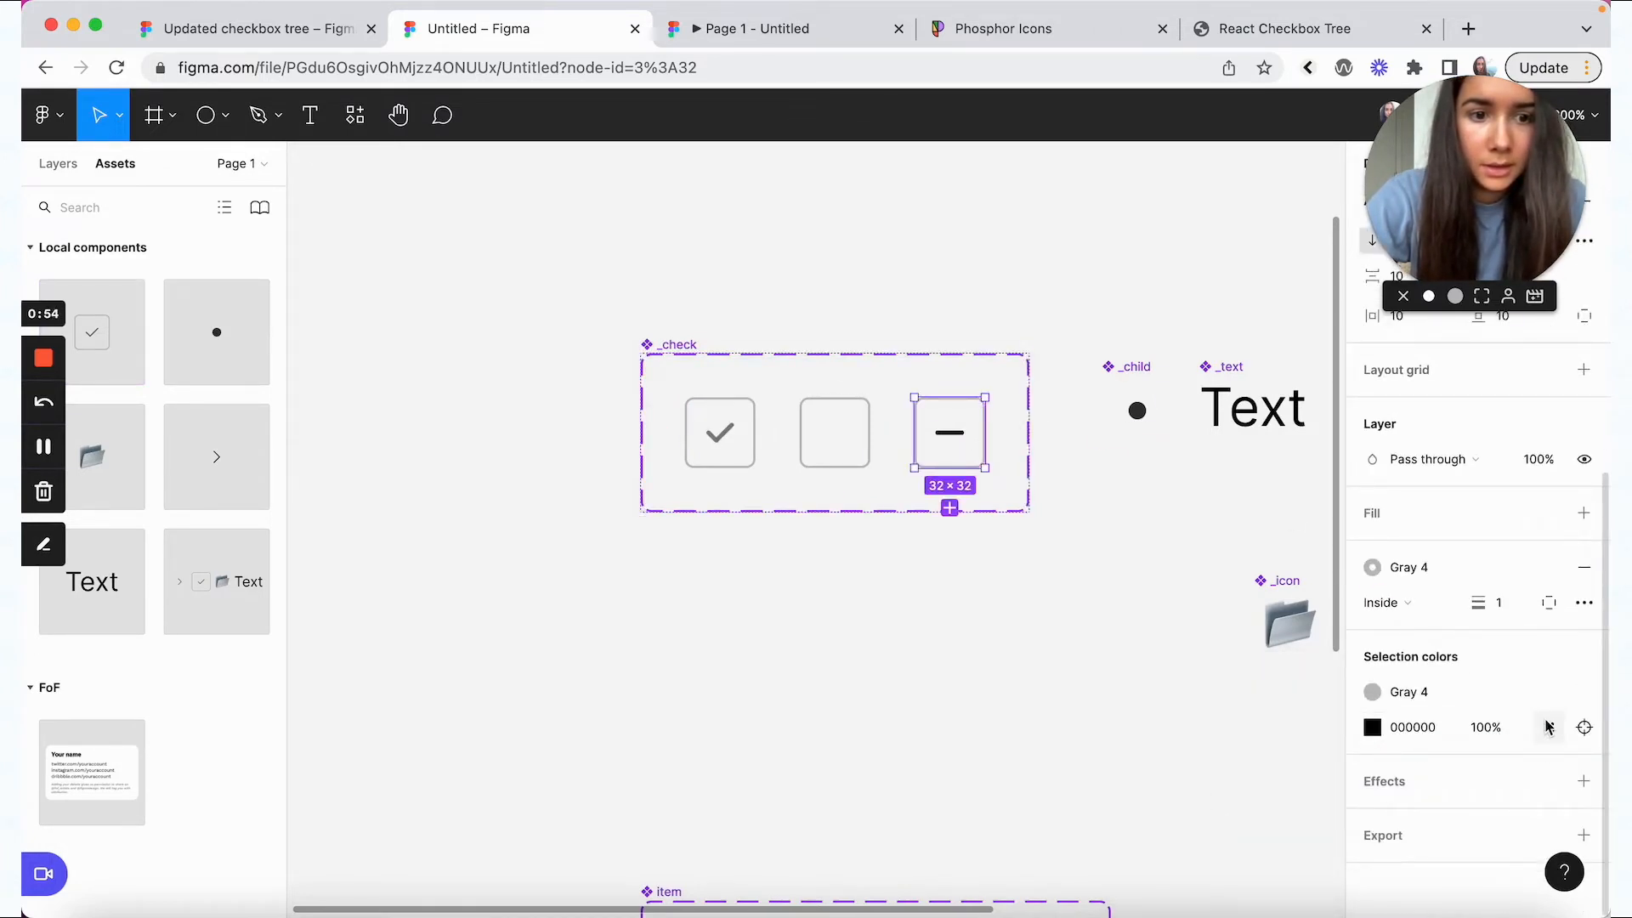
{"action": "left_click", "coordinate": [1549, 727]}
{"action": "left_click", "coordinate": [1242, 805]}
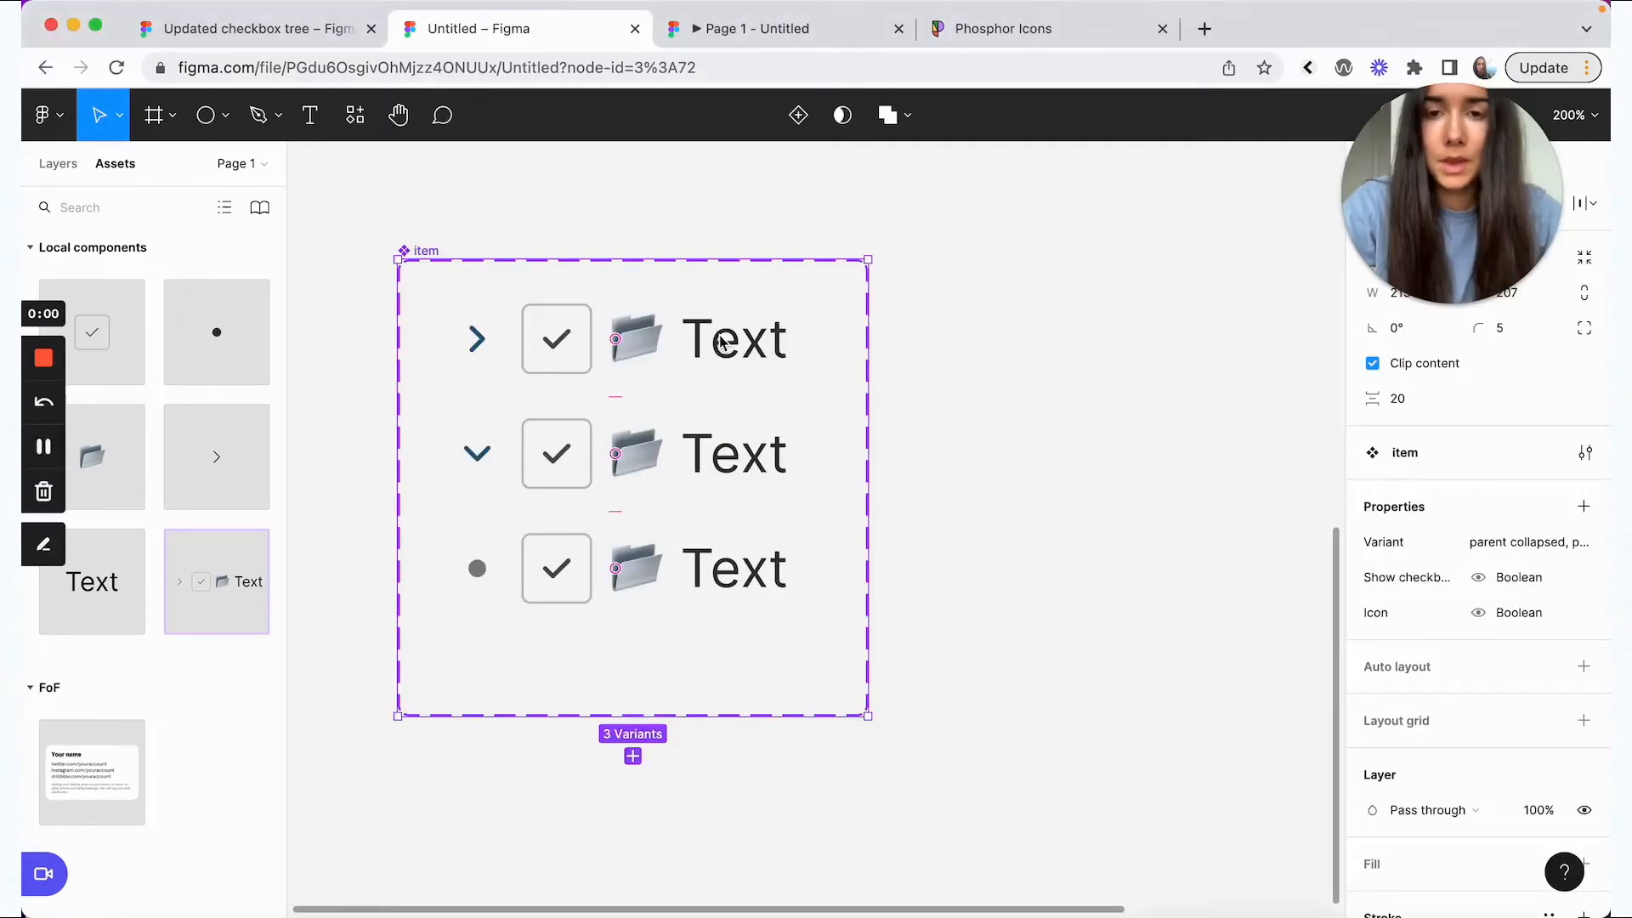
{"action": "double_click", "coordinate": [724, 343]}
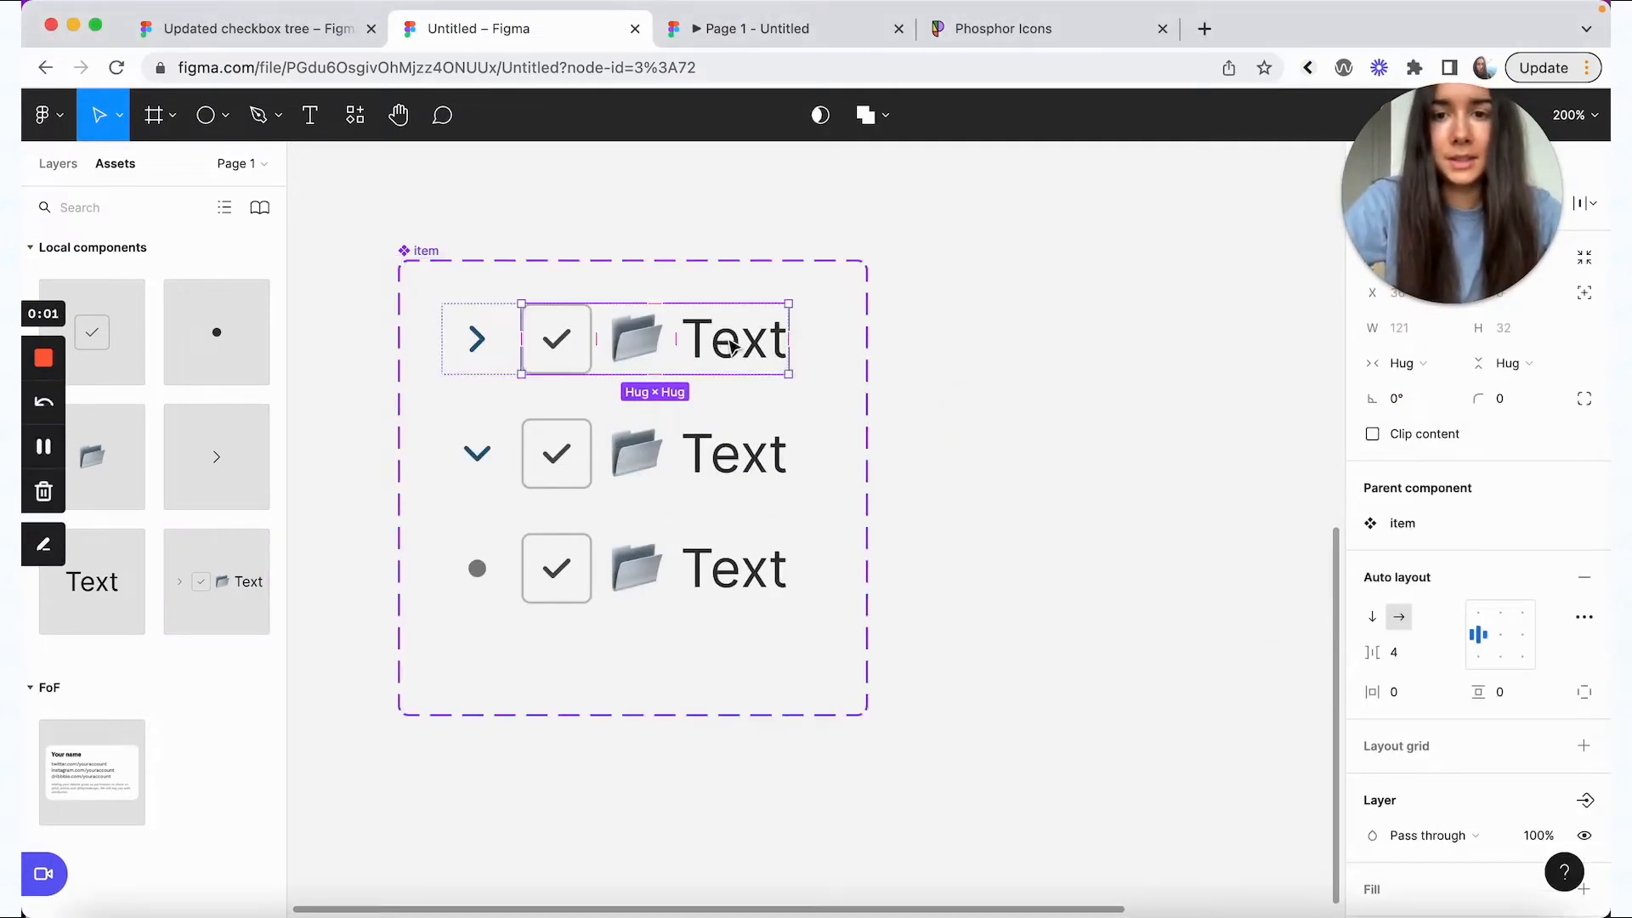
{"action": "left_click", "coordinate": [869, 374]}
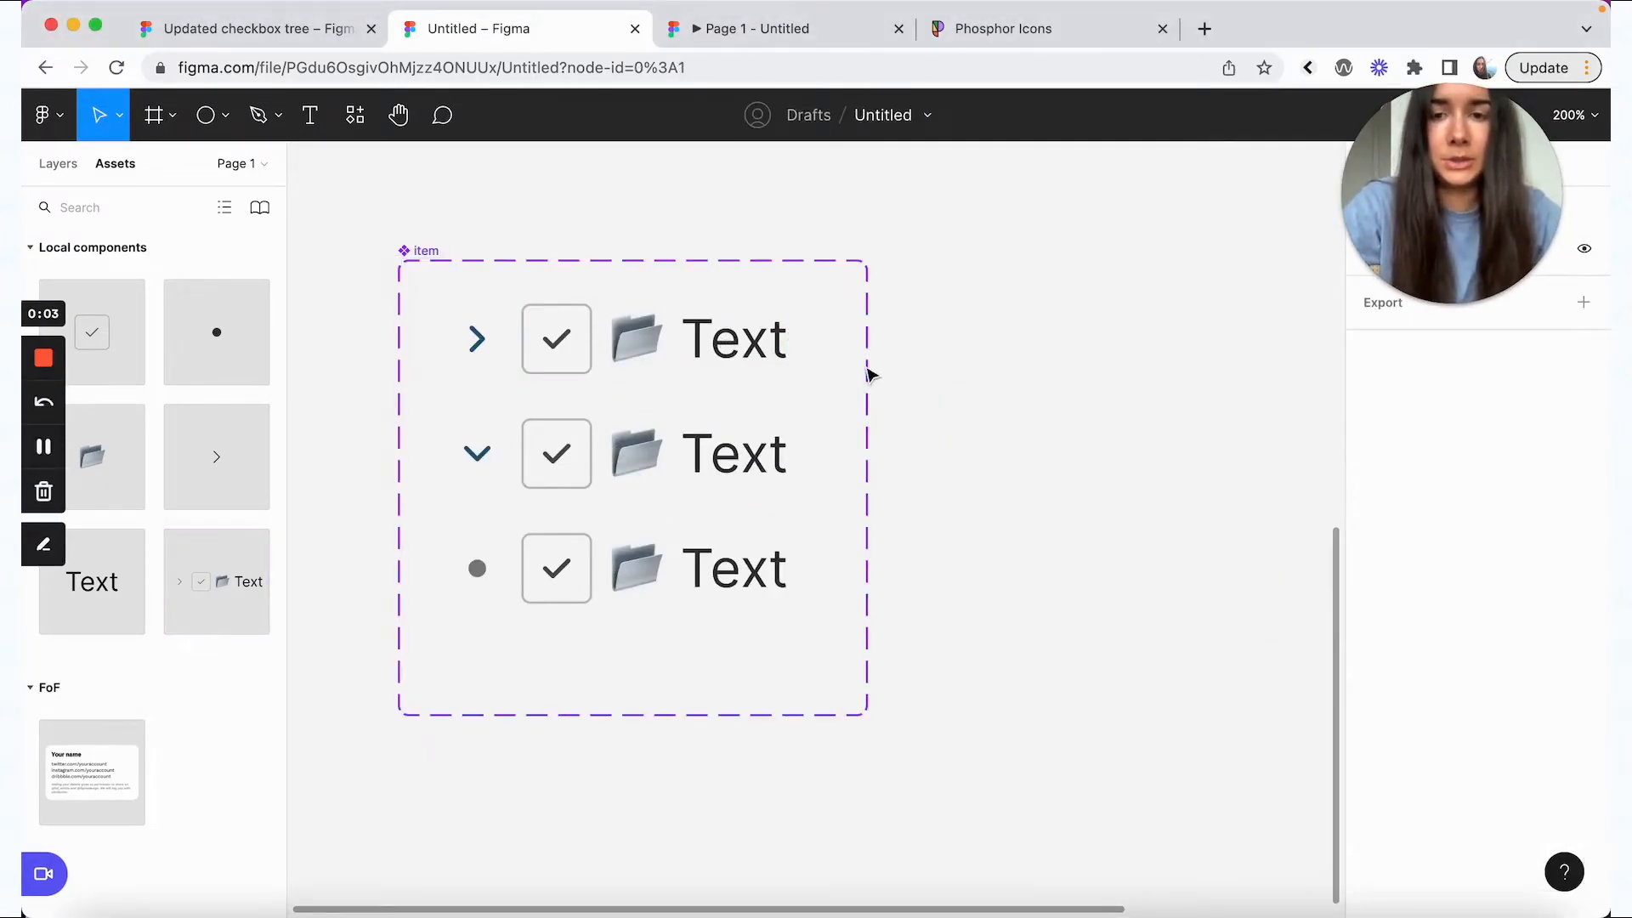
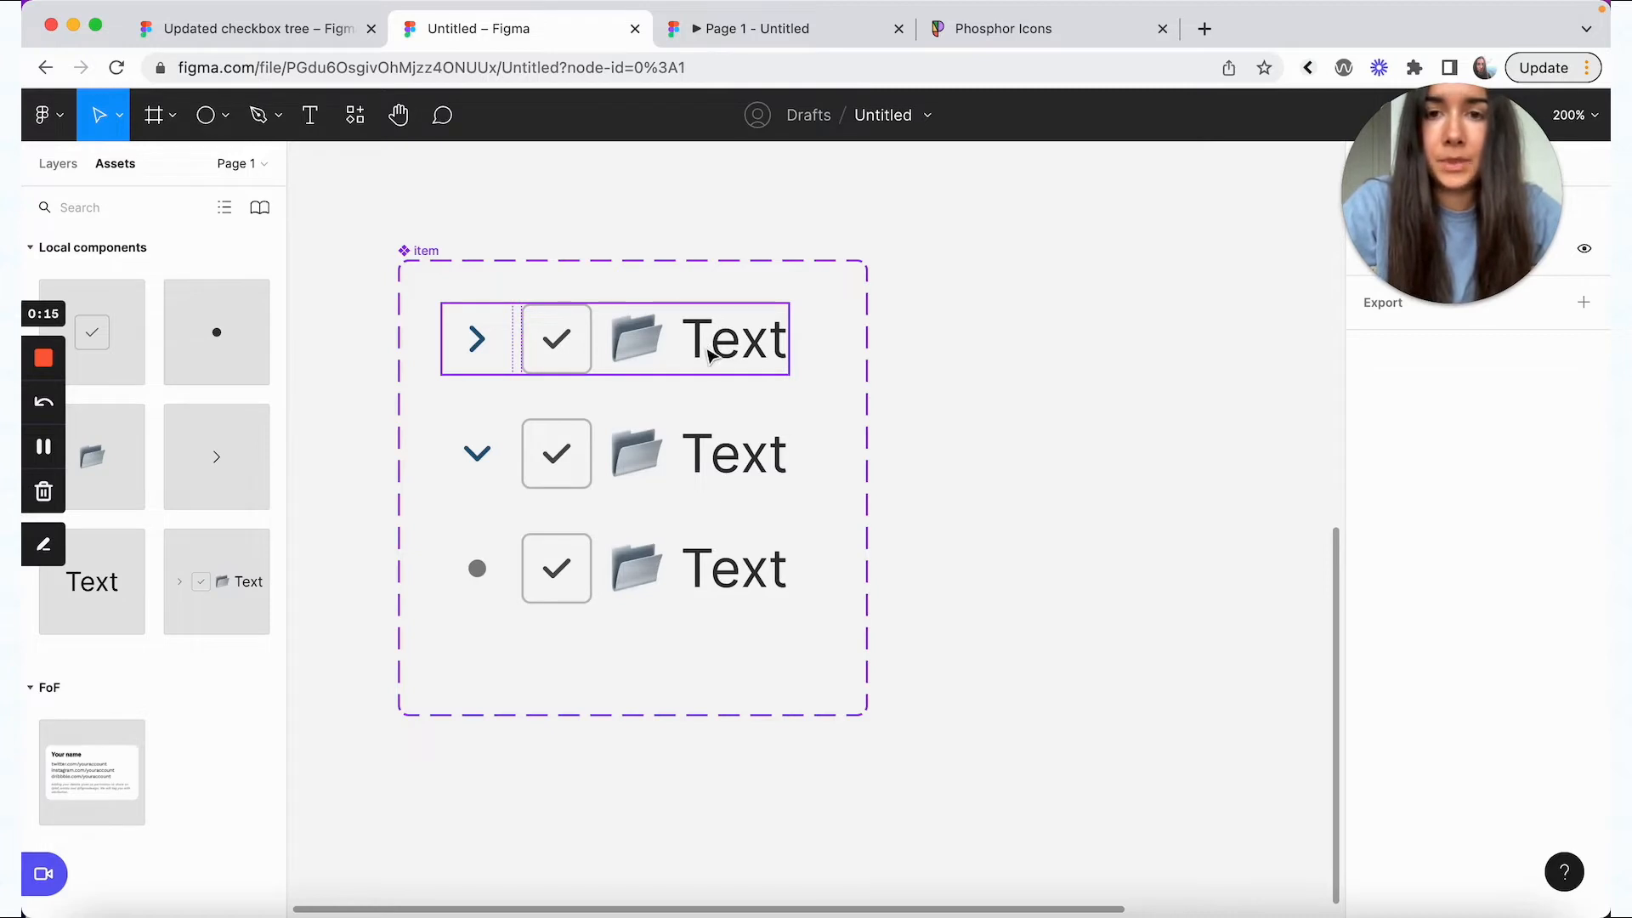
- Set the horizontal padding to 8 on the nested checkbox, icon and text frame in all three item variants
{"action": "double_click", "coordinate": [710, 355]}
{"action": "left_click", "coordinate": [721, 465]}
{"action": "left_click", "coordinate": [721, 467]}
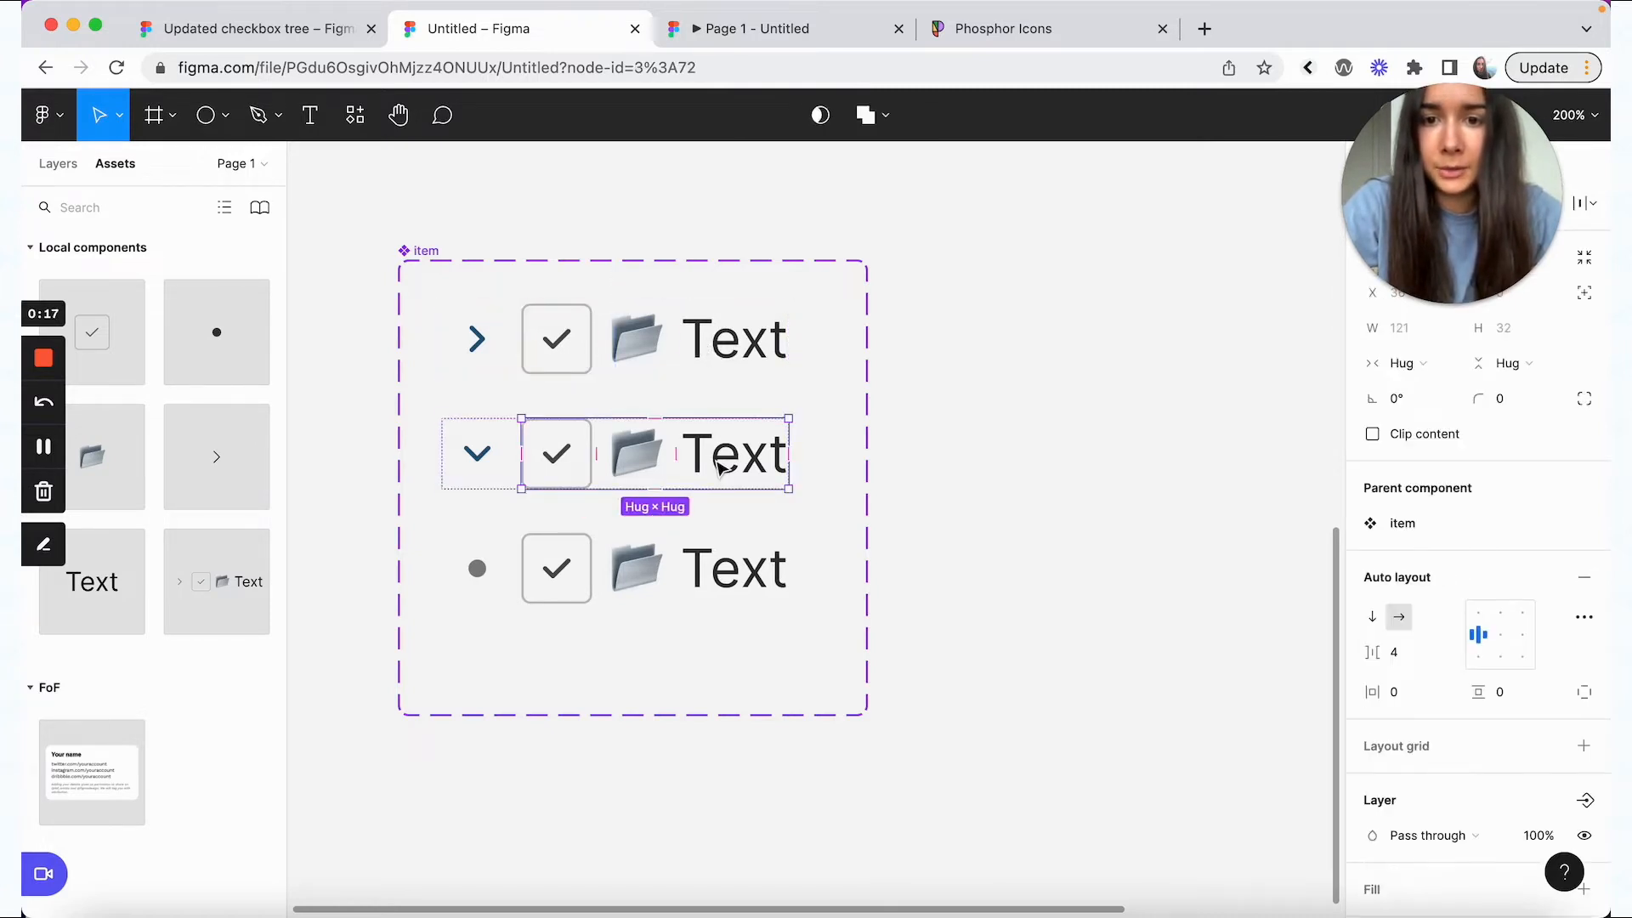
{"action": "left_click", "coordinate": [736, 336]}
{"action": "left_click", "coordinate": [736, 338]}
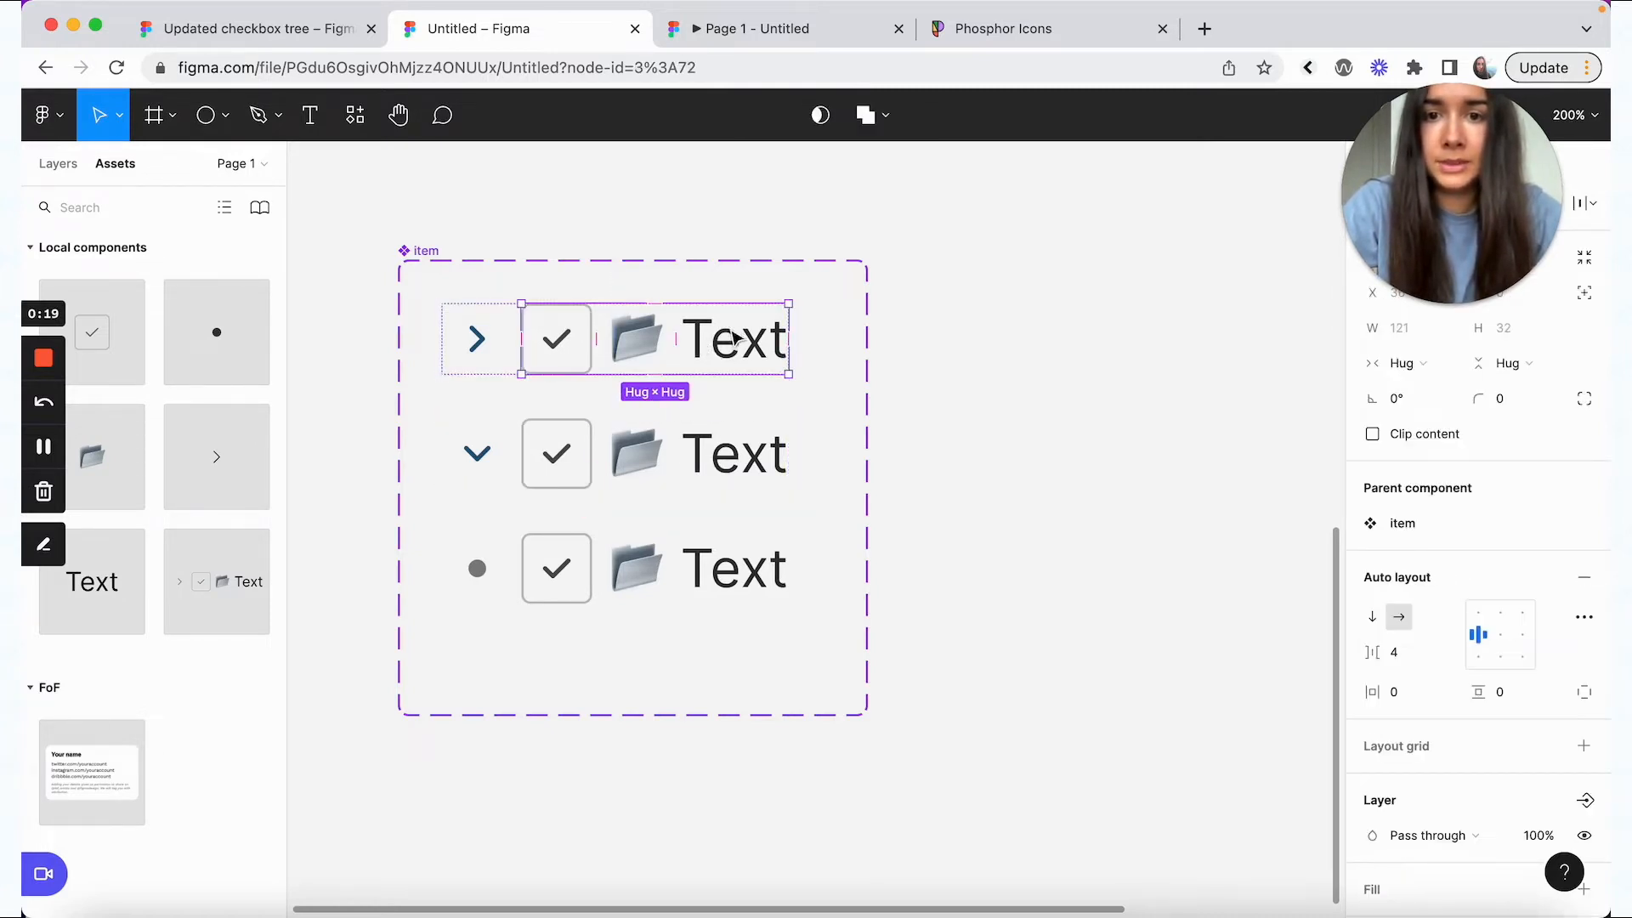
{"action": "left_click", "coordinate": [748, 339]}
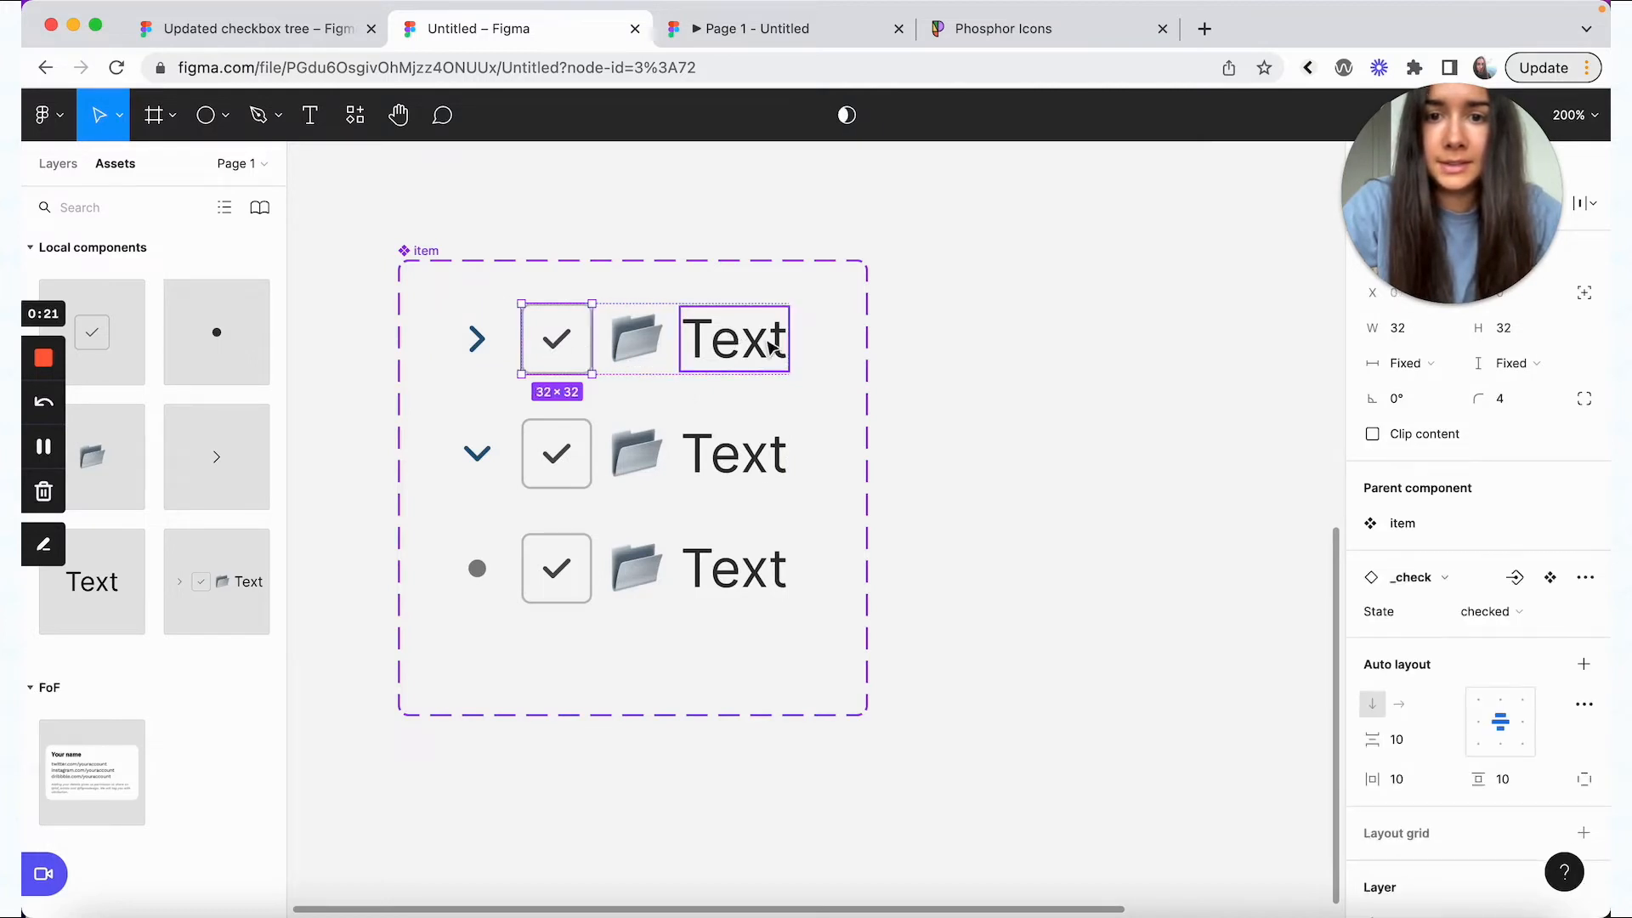
{"action": "left_click", "coordinate": [570, 336]}
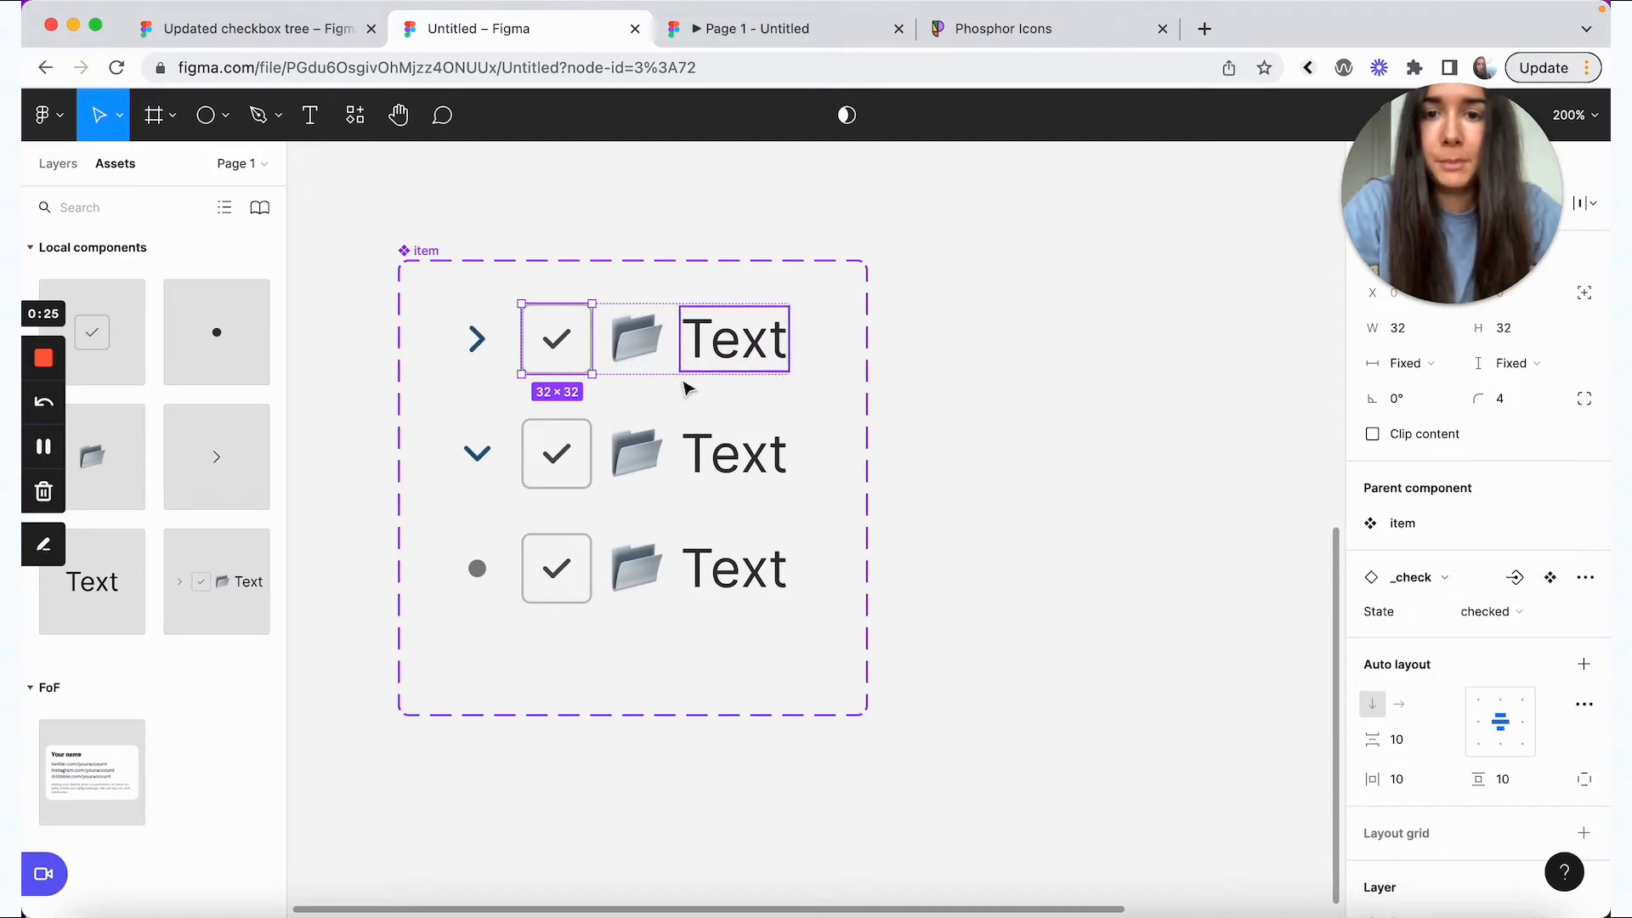
{"action": "left_click", "coordinate": [716, 459]}
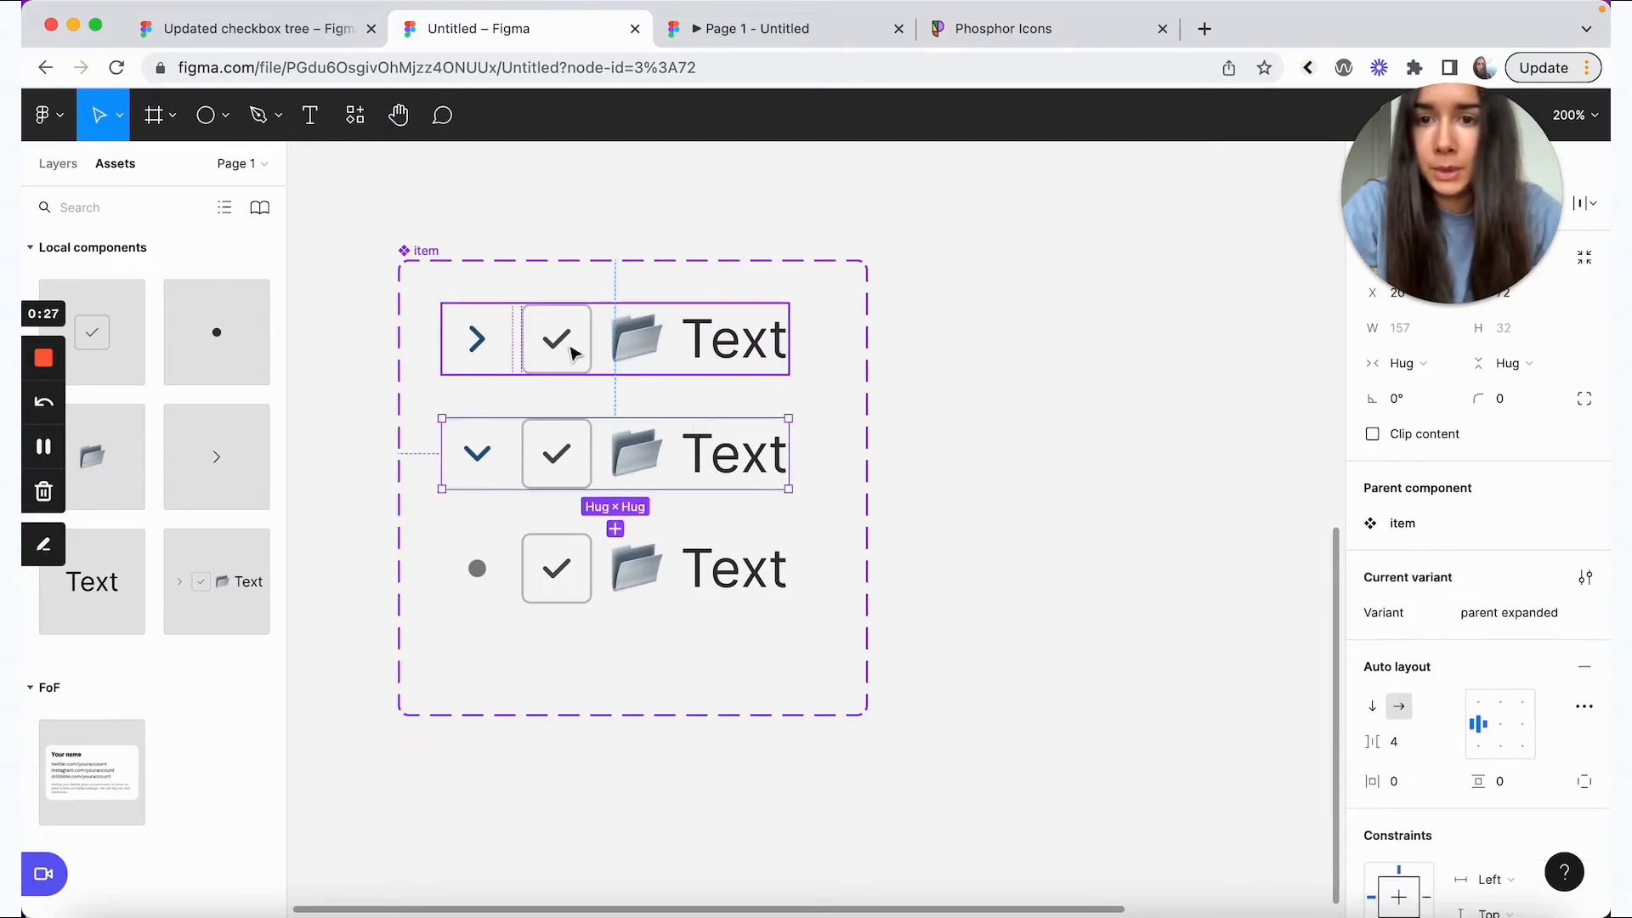
{"action": "double_click", "coordinate": [570, 349]}
{"action": "left_click", "coordinate": [577, 450], "text": "shift"}
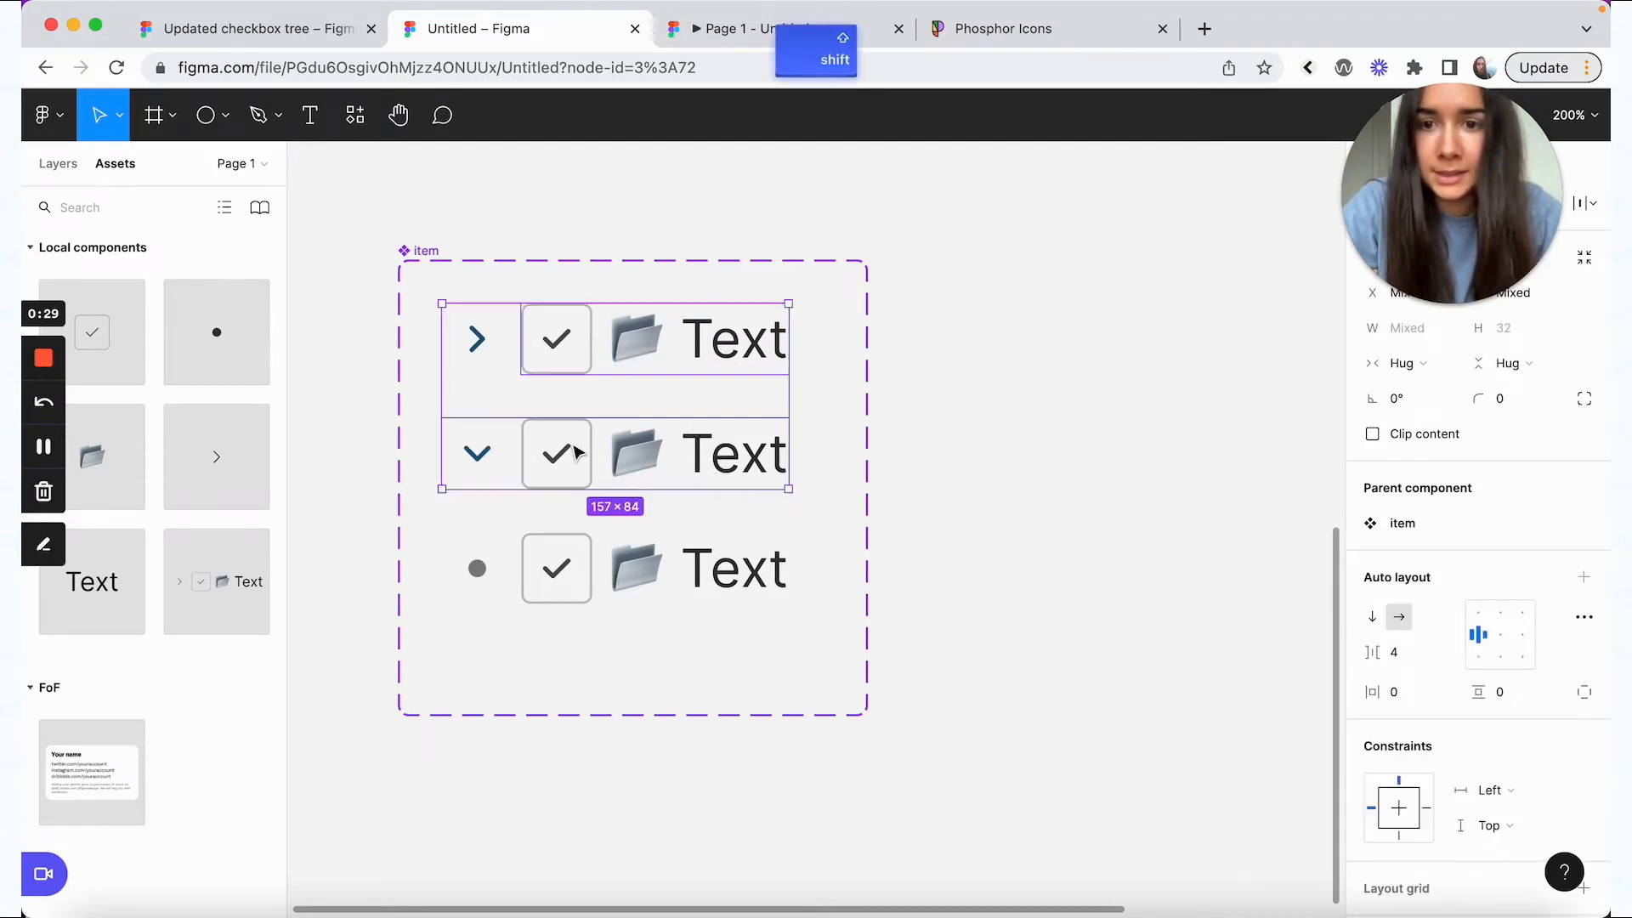
{"action": "left_click", "coordinate": [576, 567], "text": "shift"}
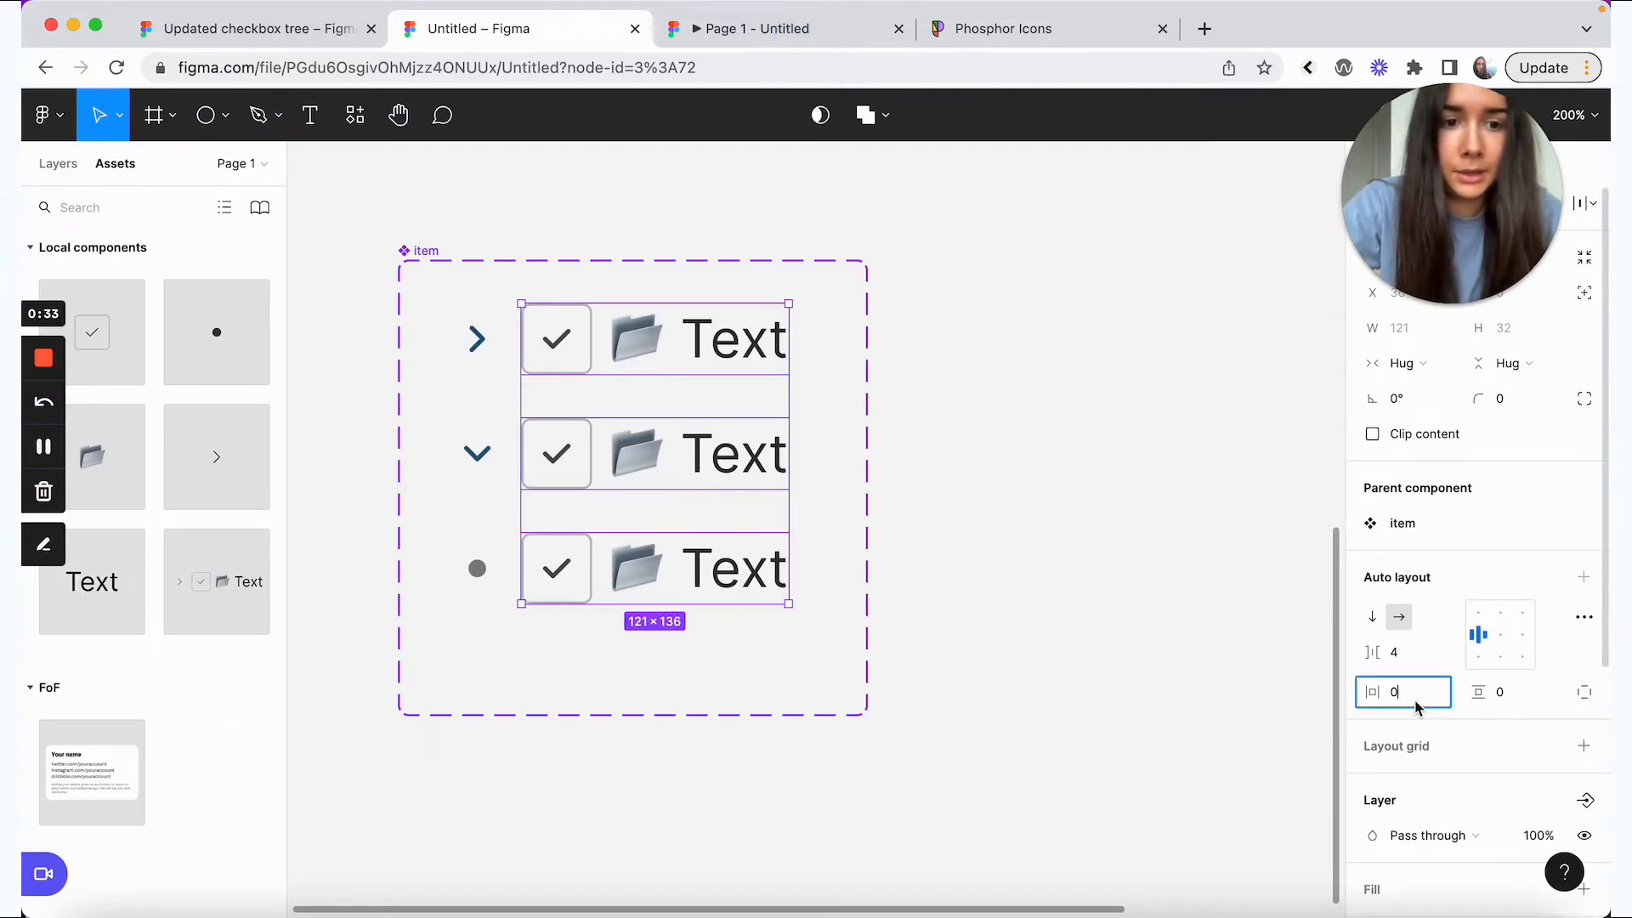
{"action": "type", "text": "8"}
{"action": "key", "text": "Return"}
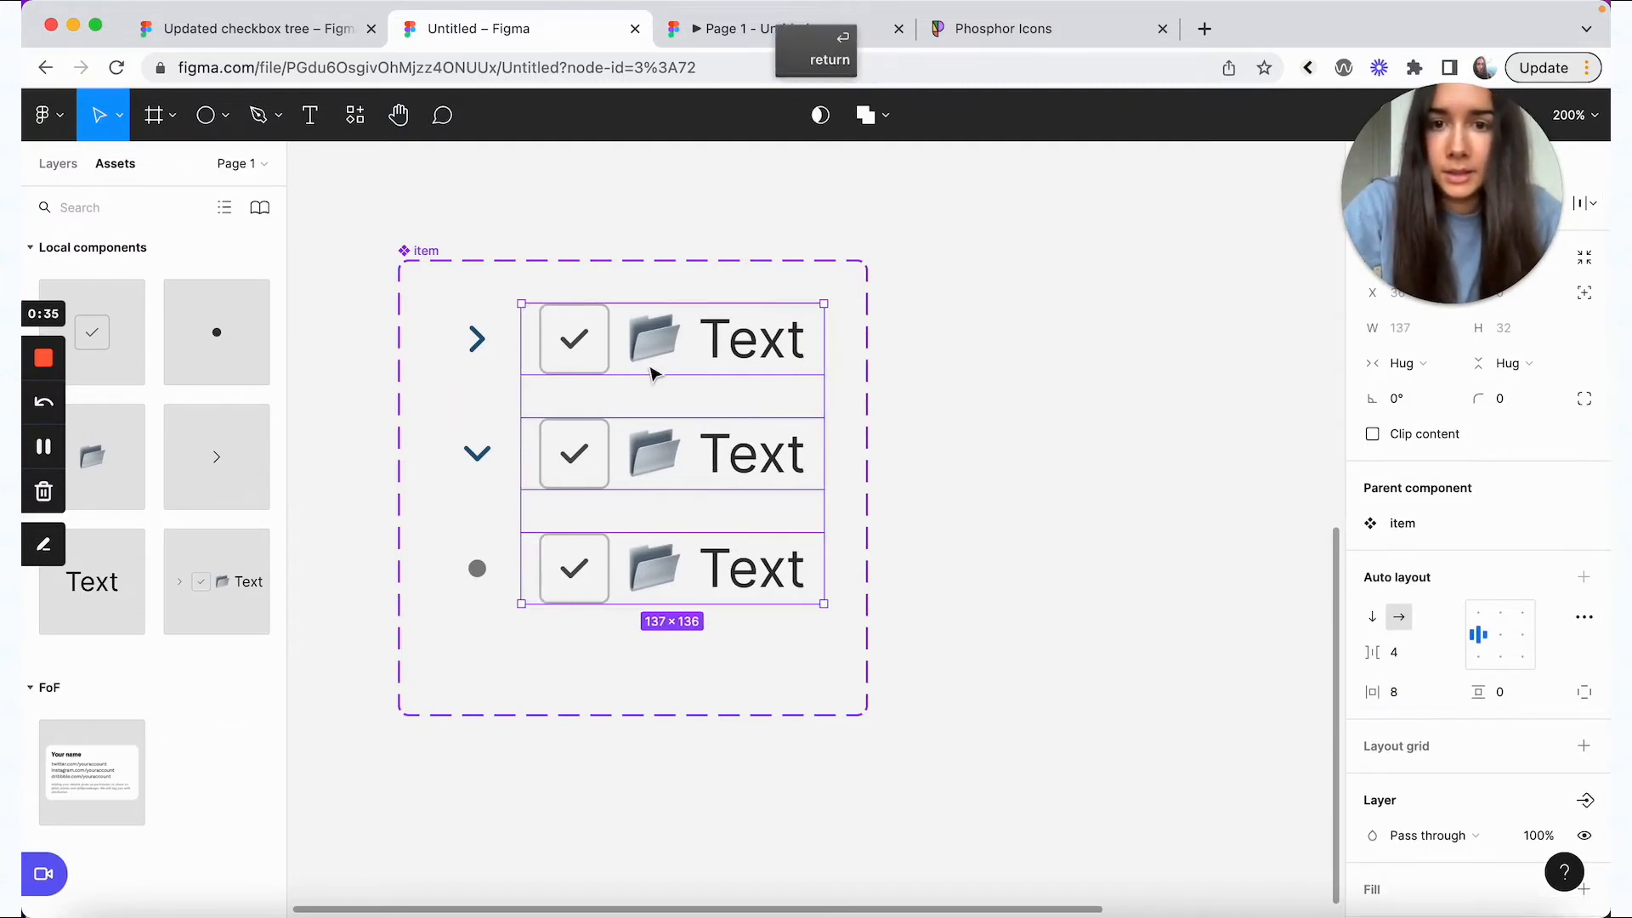
- Extend the item component set downward to a height of about 405 and duplicate its three variants below the originals
{"action": "left_click", "coordinate": [418, 250]}
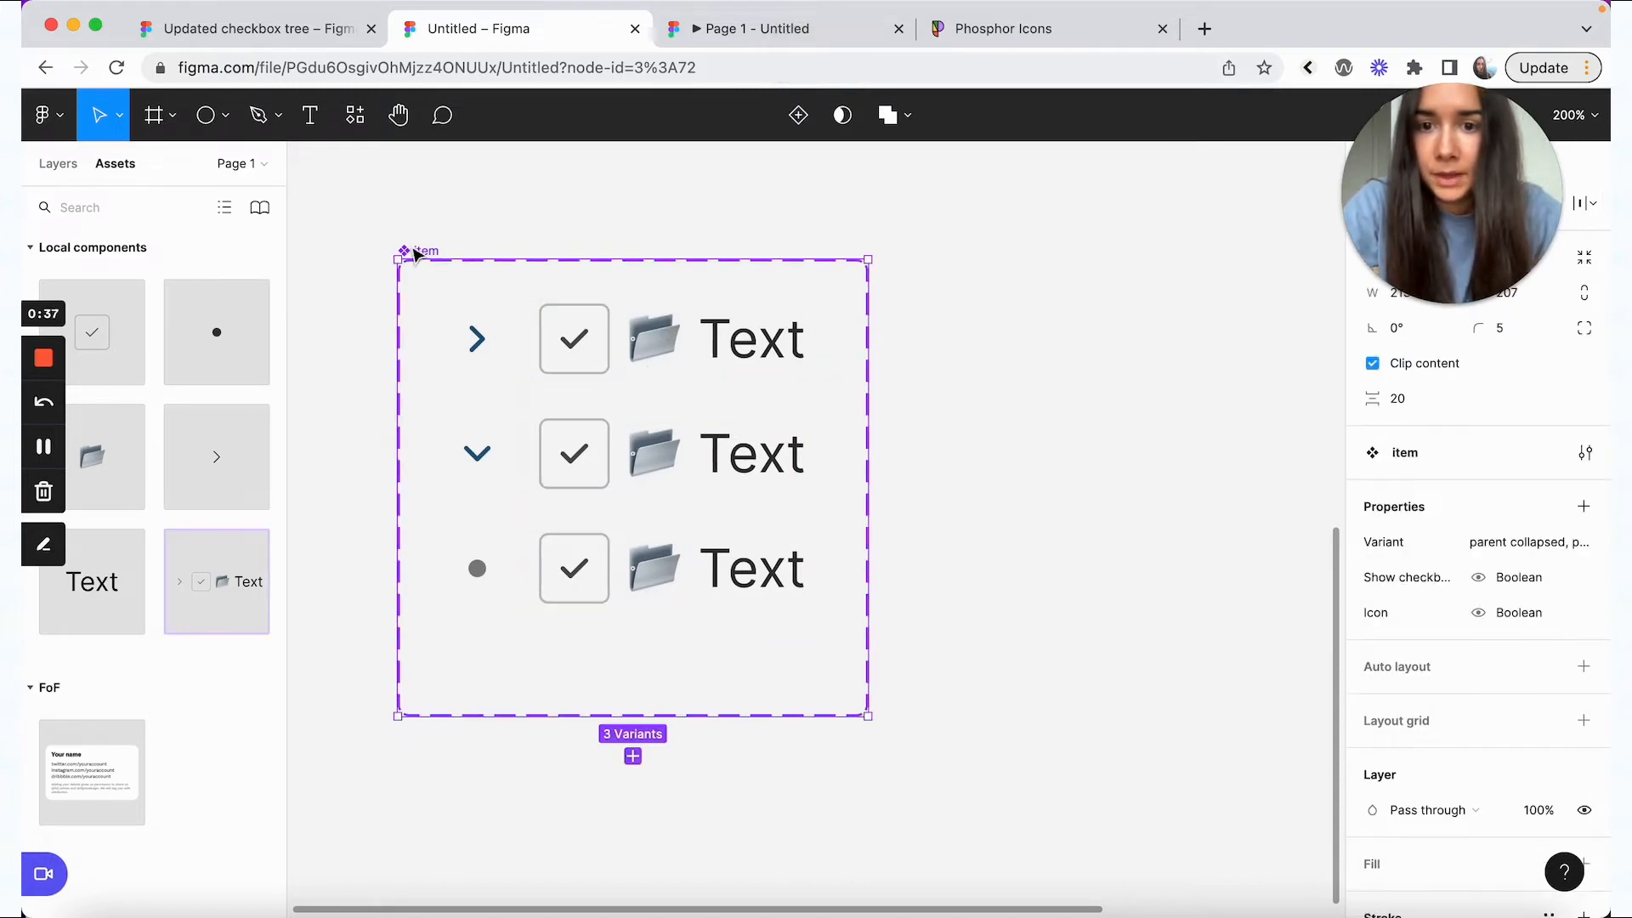
{"action": "left_click_drag", "start_coordinate": [793, 721], "coordinate": [795, 892]}
{"action": "scroll", "coordinate": [864, 512], "scroll_direction": "up", "scroll_amount": 2}
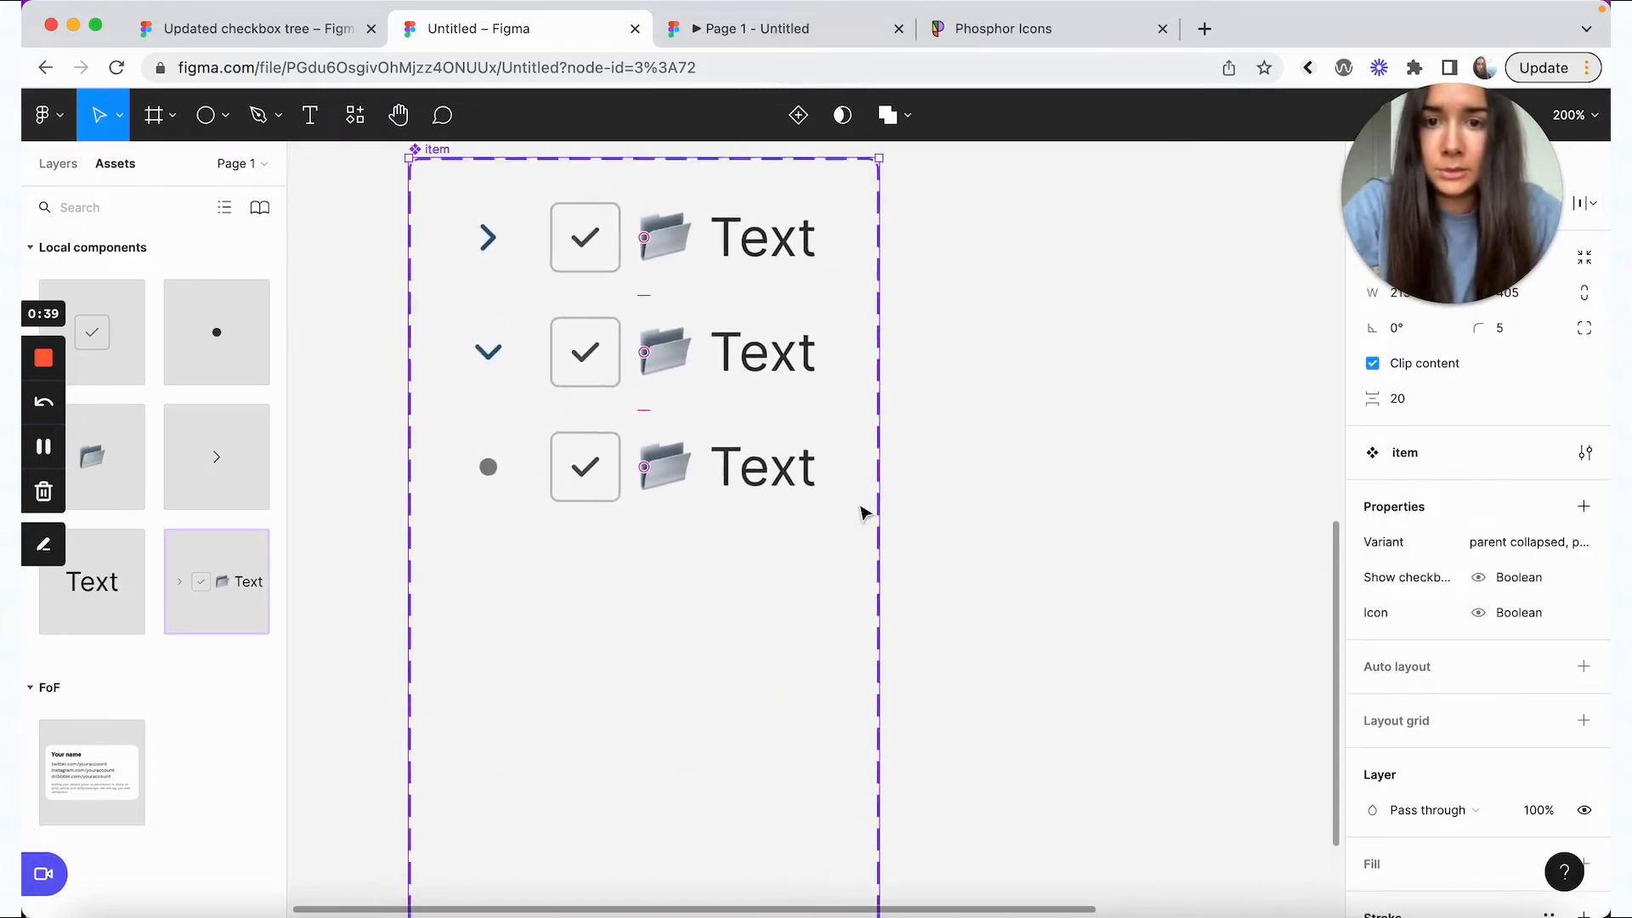
{"action": "left_click", "coordinate": [836, 571]}
{"action": "left_click_drag", "start_coordinate": [836, 565], "coordinate": [457, 223]}
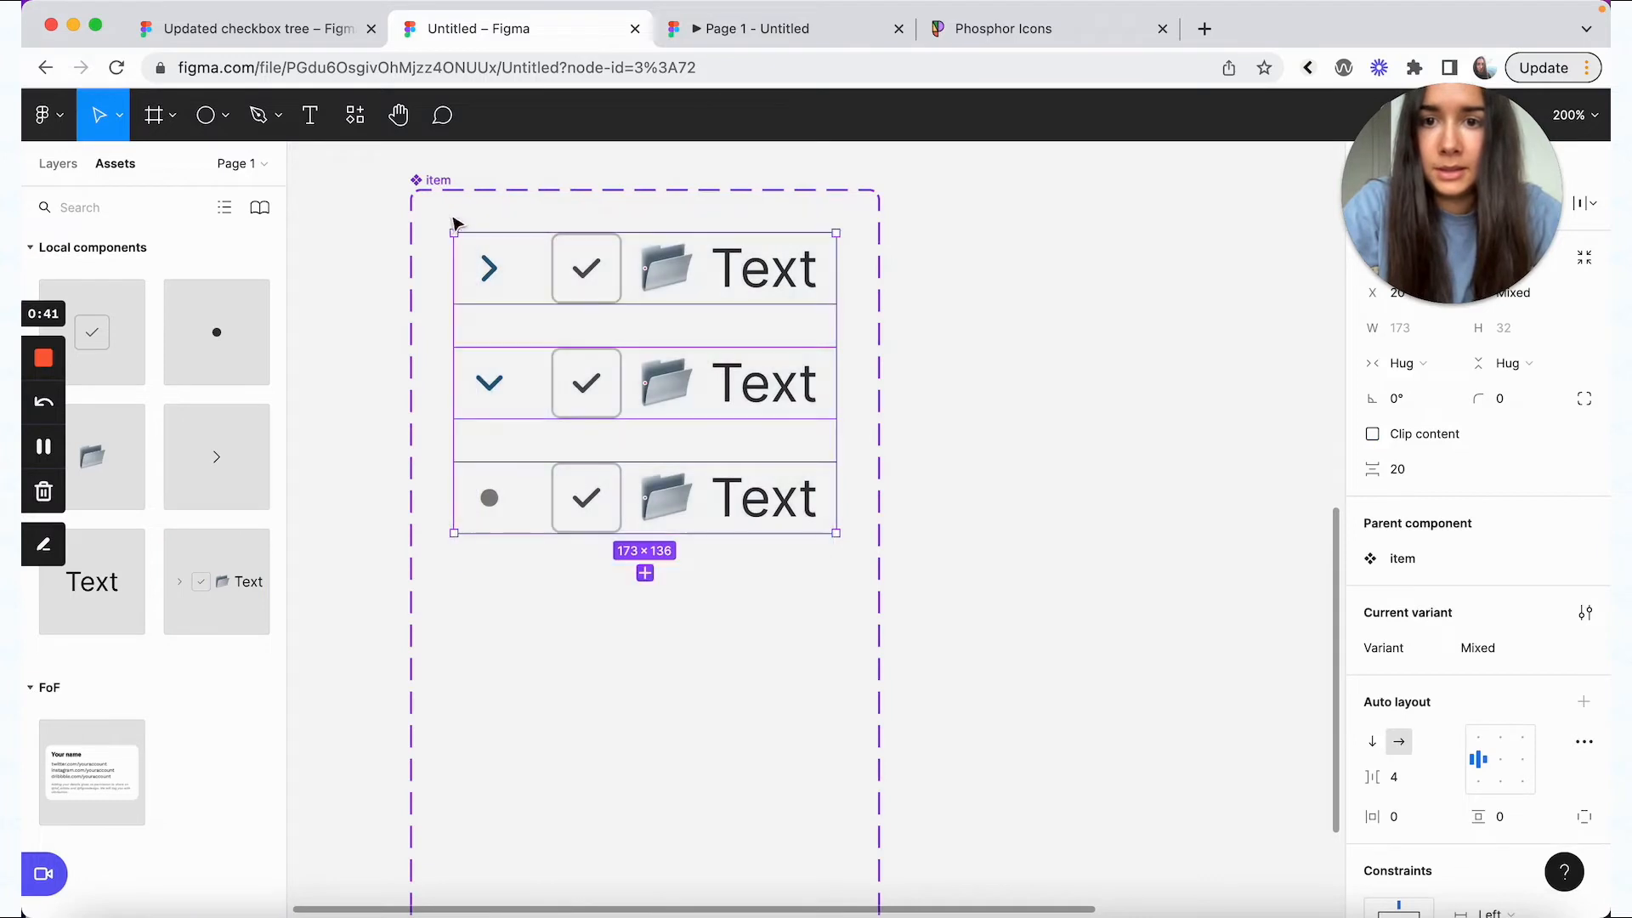
{"action": "left_click_drag", "start_coordinate": [724, 274], "coordinate": [727, 633]}
- Add a light blue fill to the nested checkbox, icon and text frames of the three duplicated variants
{"action": "left_click", "coordinate": [728, 631]}
{"action": "left_click", "coordinate": [729, 631]}
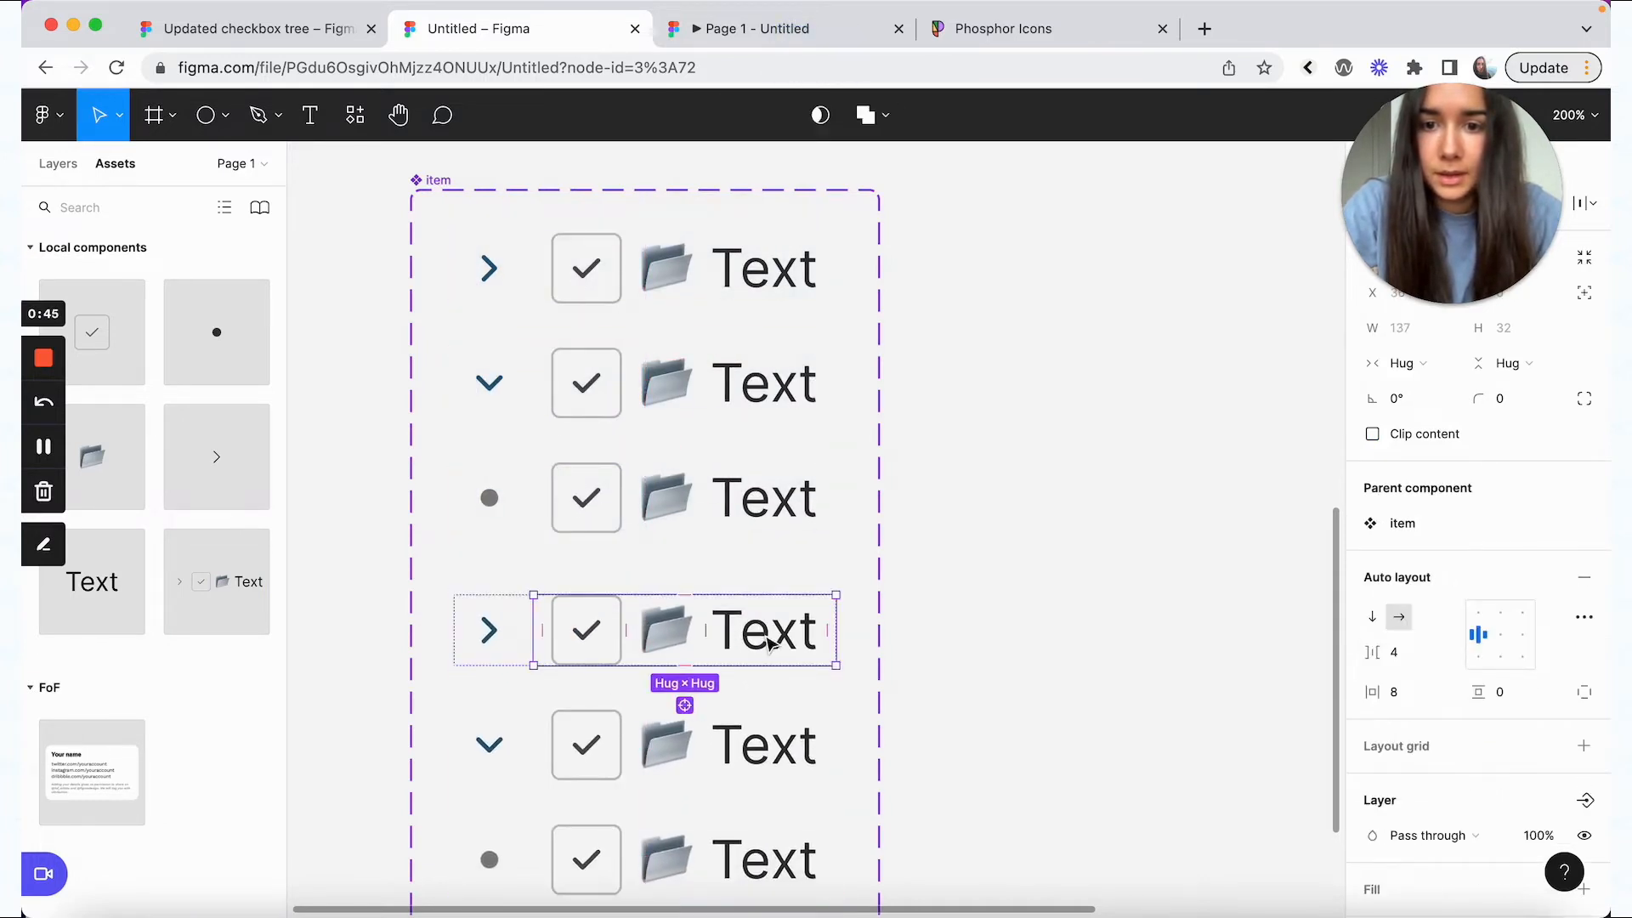
{"action": "scroll", "coordinate": [699, 776], "scroll_direction": "down", "scroll_amount": 2}
{"action": "left_click", "coordinate": [772, 656], "text": "shift"}
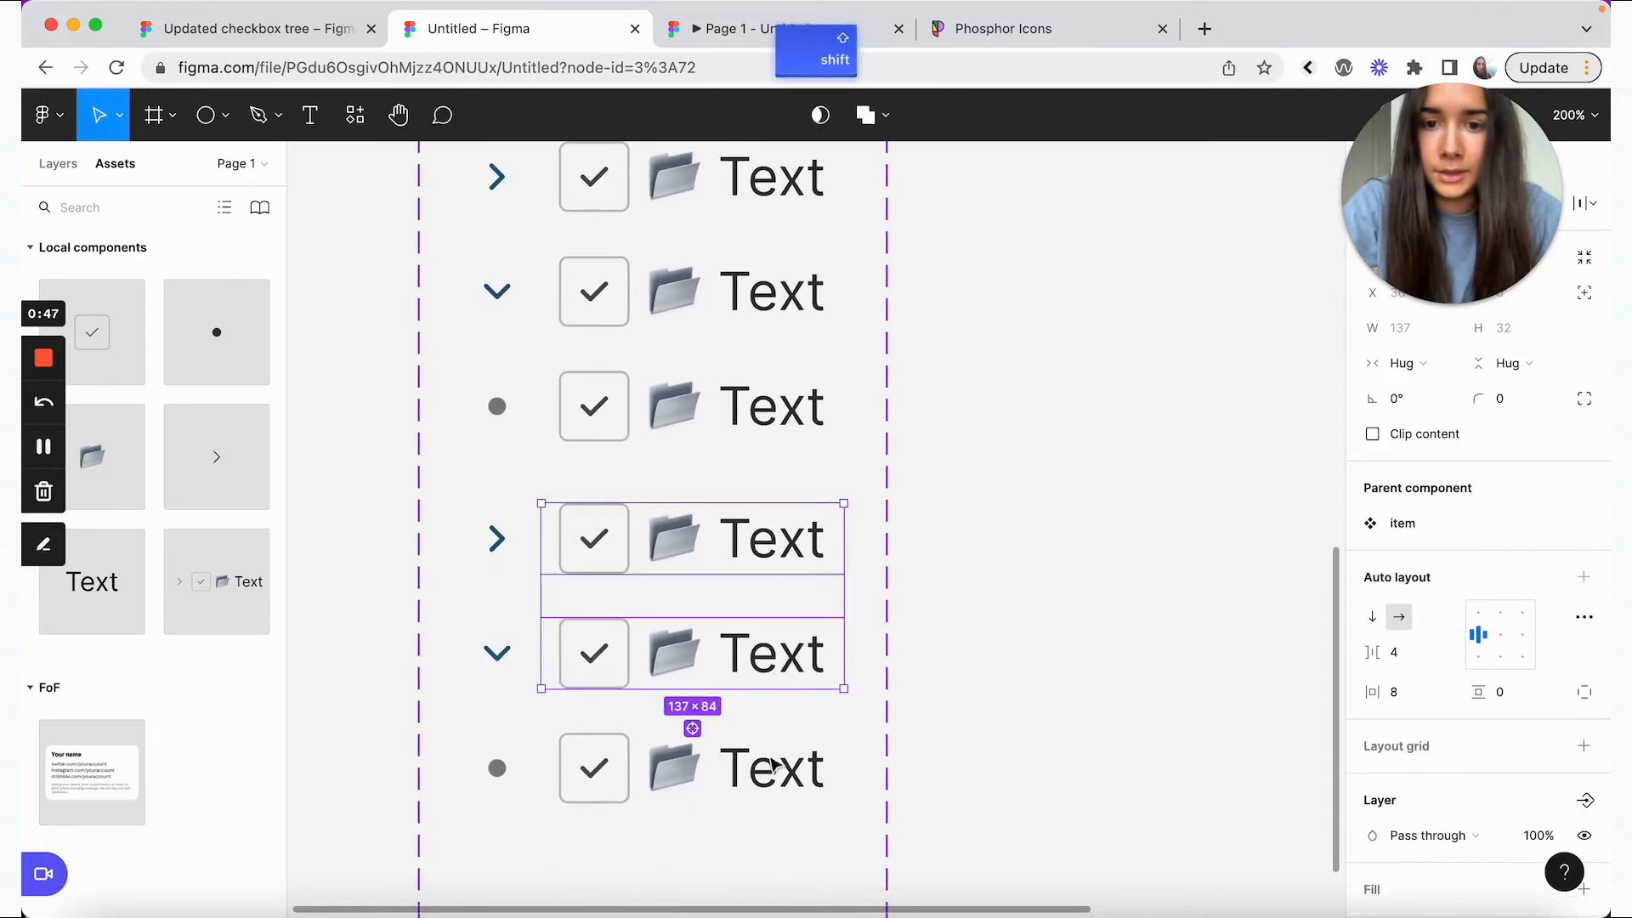
{"action": "left_click", "coordinate": [771, 795], "text": "shift"}
{"action": "left_click", "coordinate": [771, 795], "text": "shift"}
{"action": "scroll", "coordinate": [1480, 629], "scroll_direction": "down", "scroll_amount": 2}
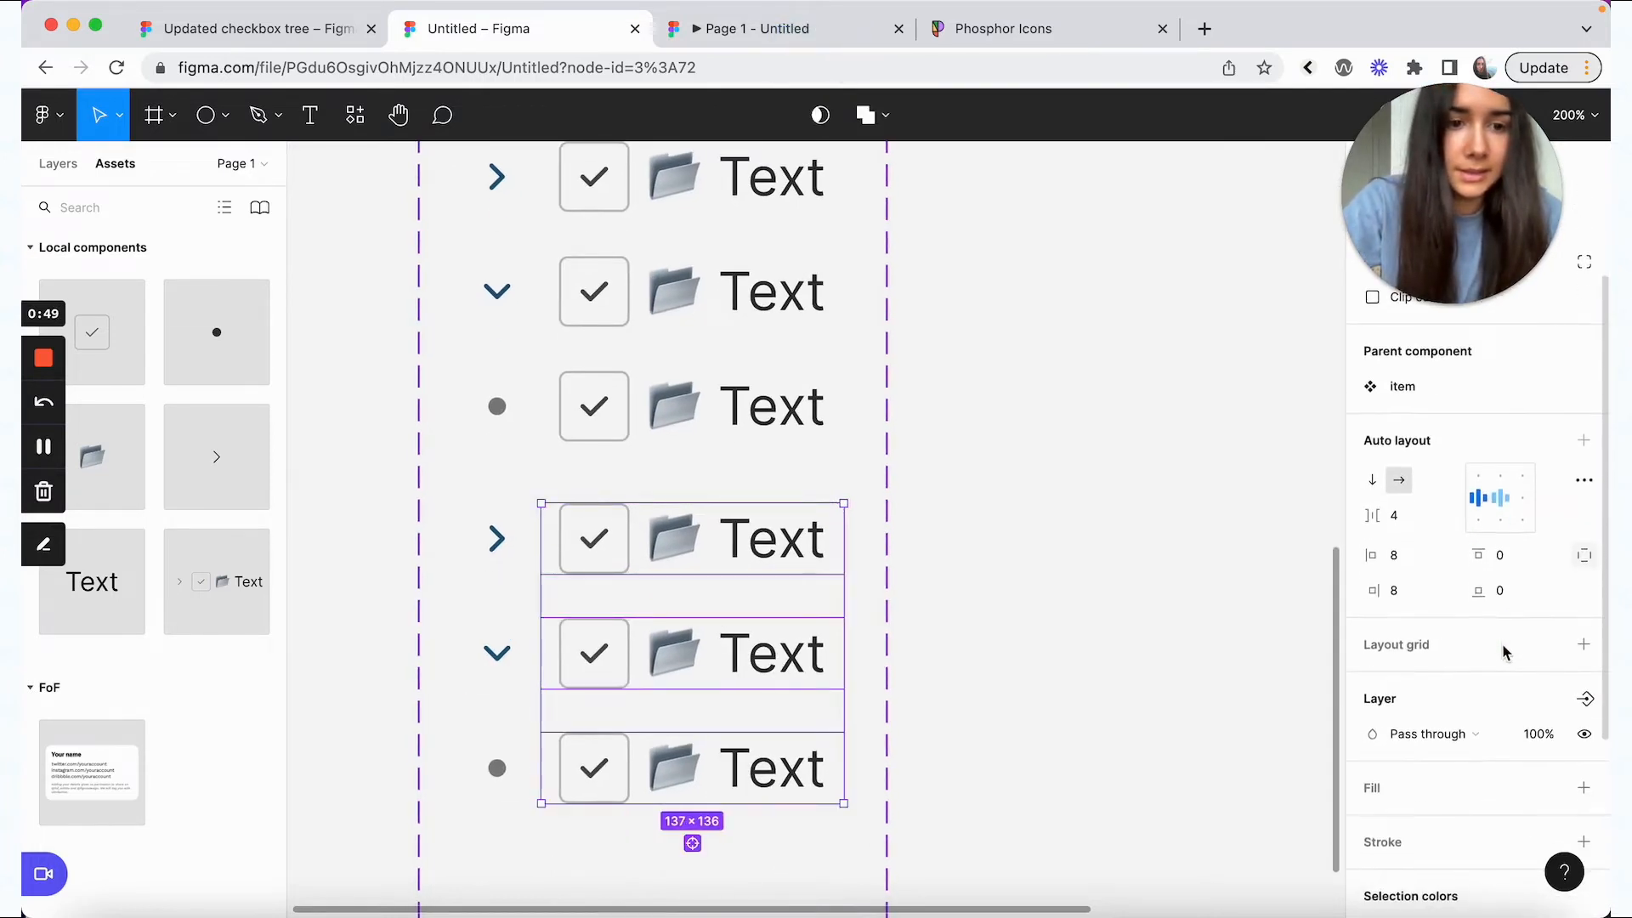
{"action": "scroll", "coordinate": [1503, 652], "scroll_direction": "down", "scroll_amount": 2}
{"action": "left_click", "coordinate": [1583, 644]}
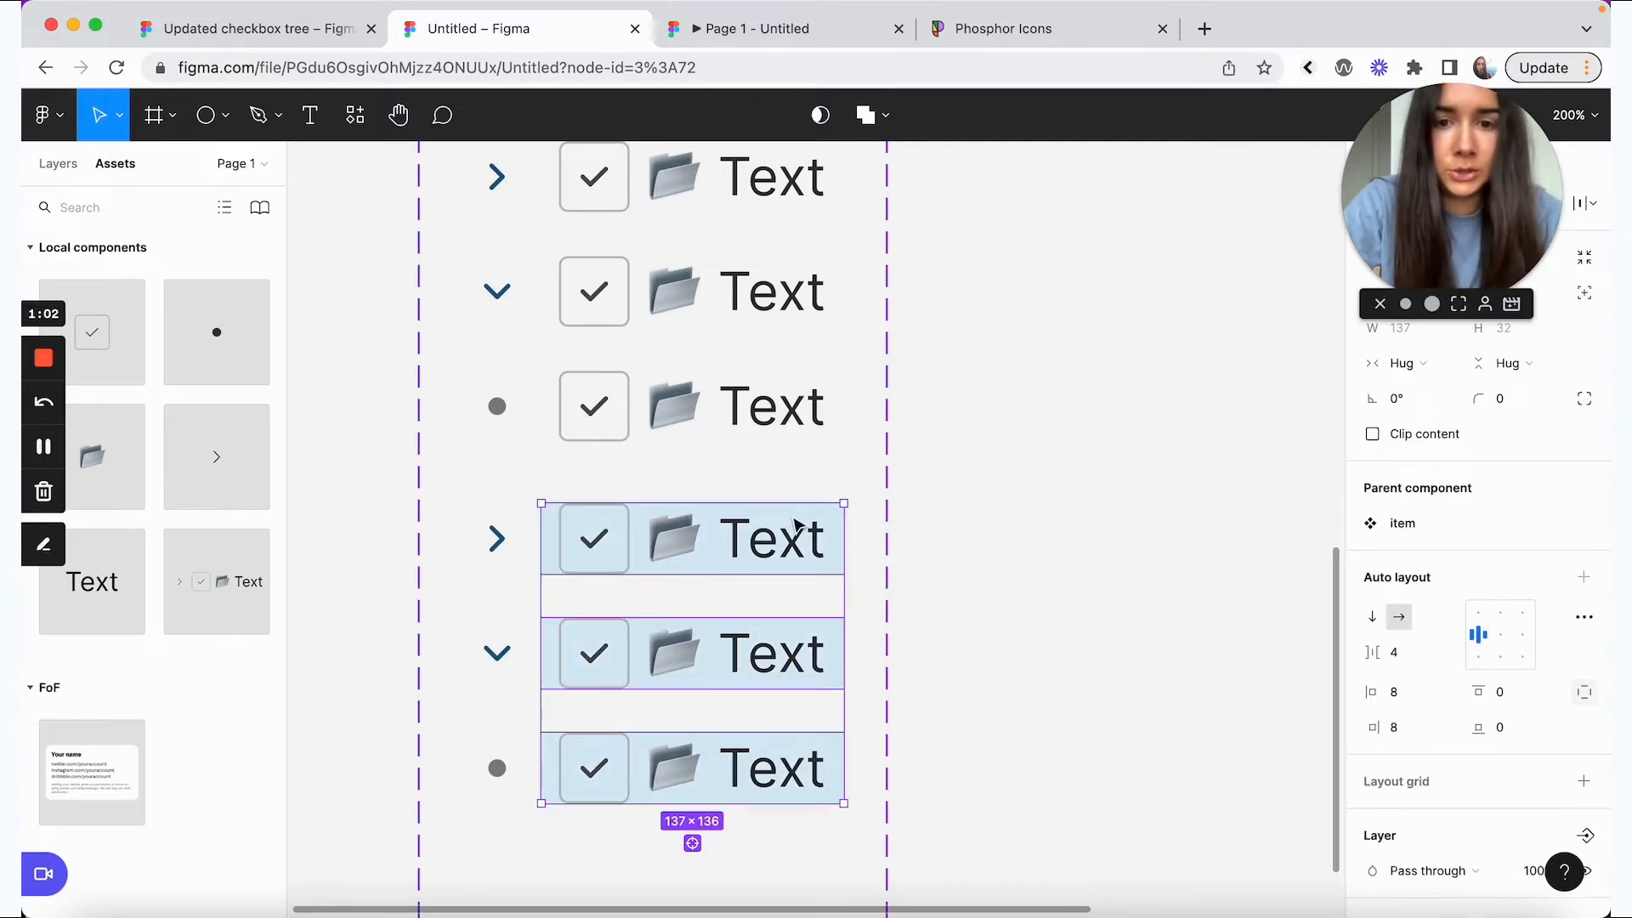
- Set the vertical padding to 4 and the corner radius to 4 on the nested content frames of all six item variants
{"action": "scroll", "coordinate": [796, 524], "scroll_direction": "up", "scroll_amount": 1}
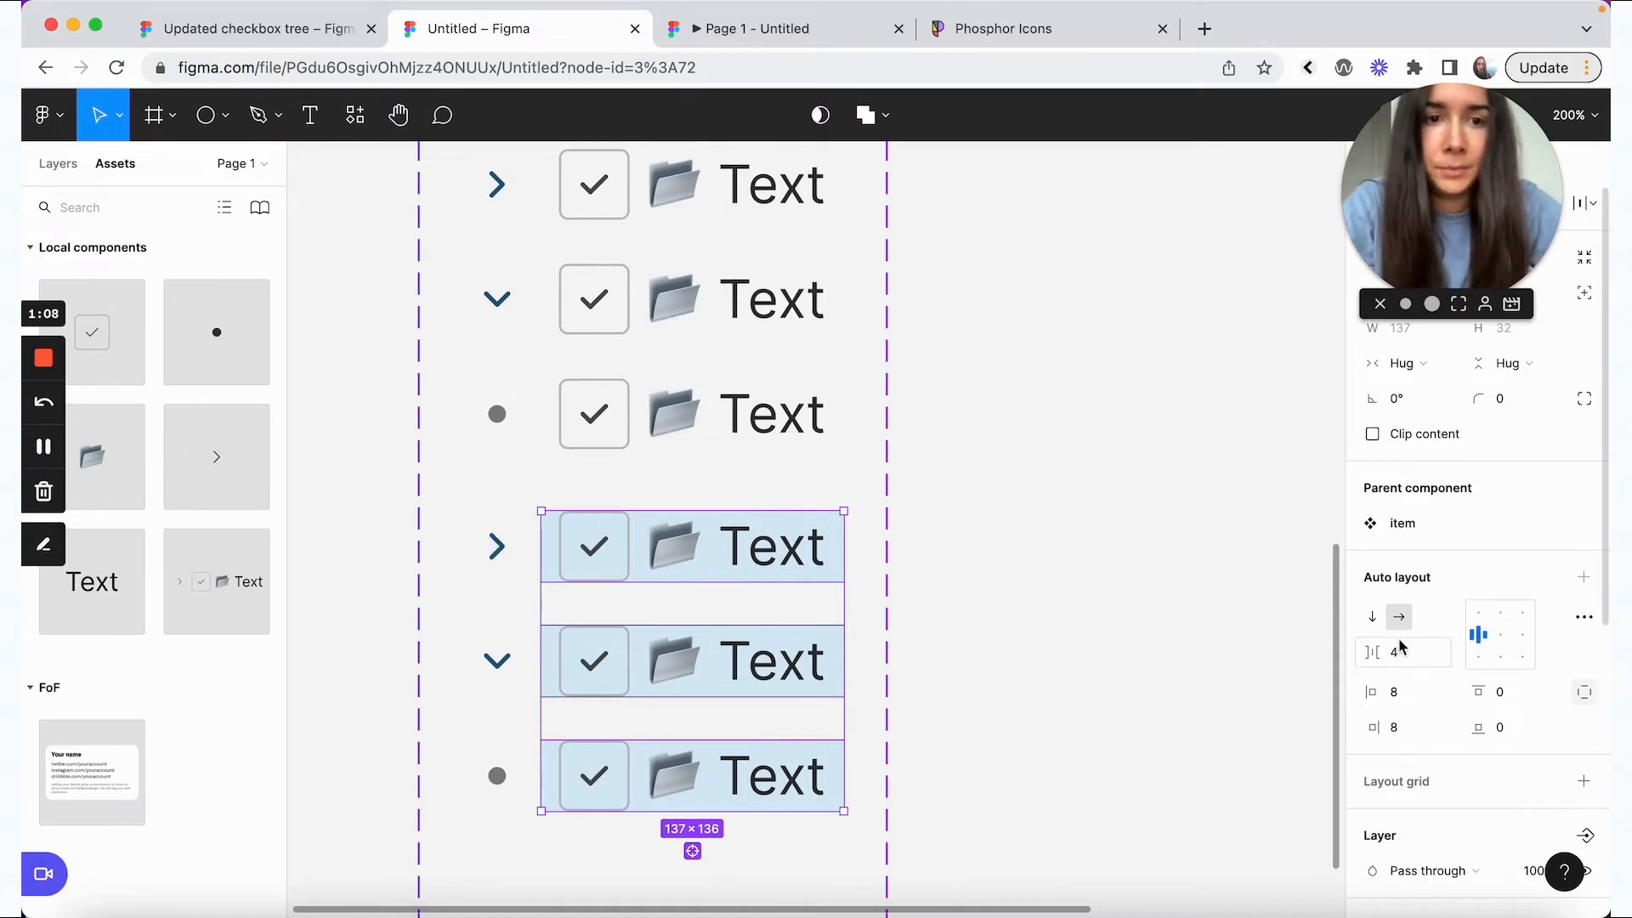
{"action": "left_click", "coordinate": [692, 851]}
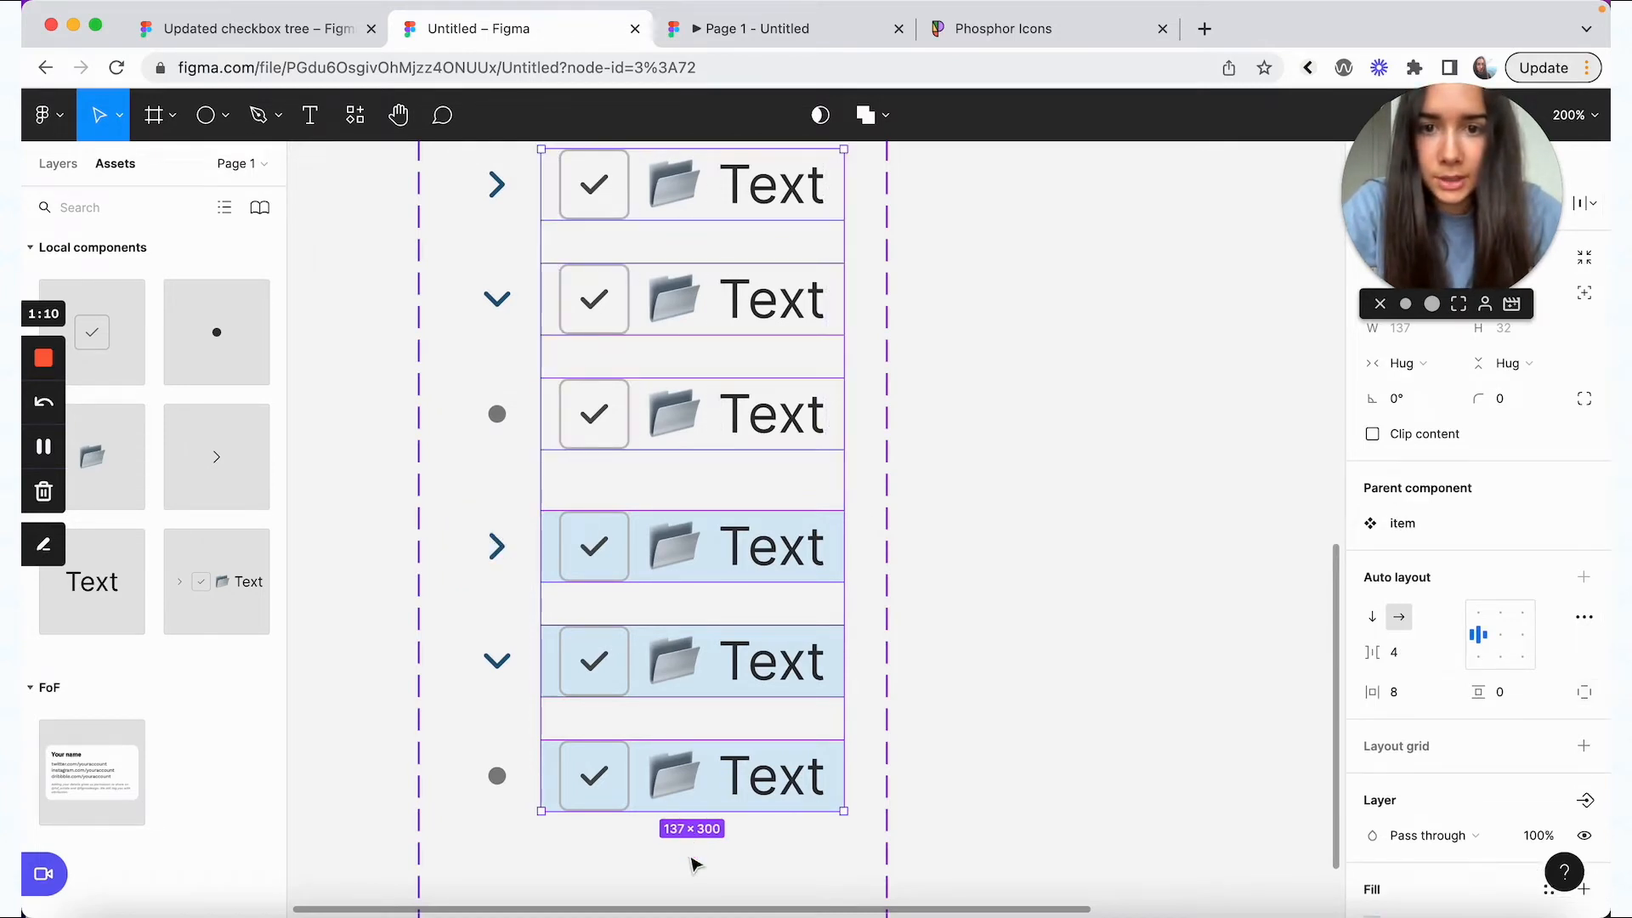
{"action": "left_click", "coordinate": [1533, 697]}
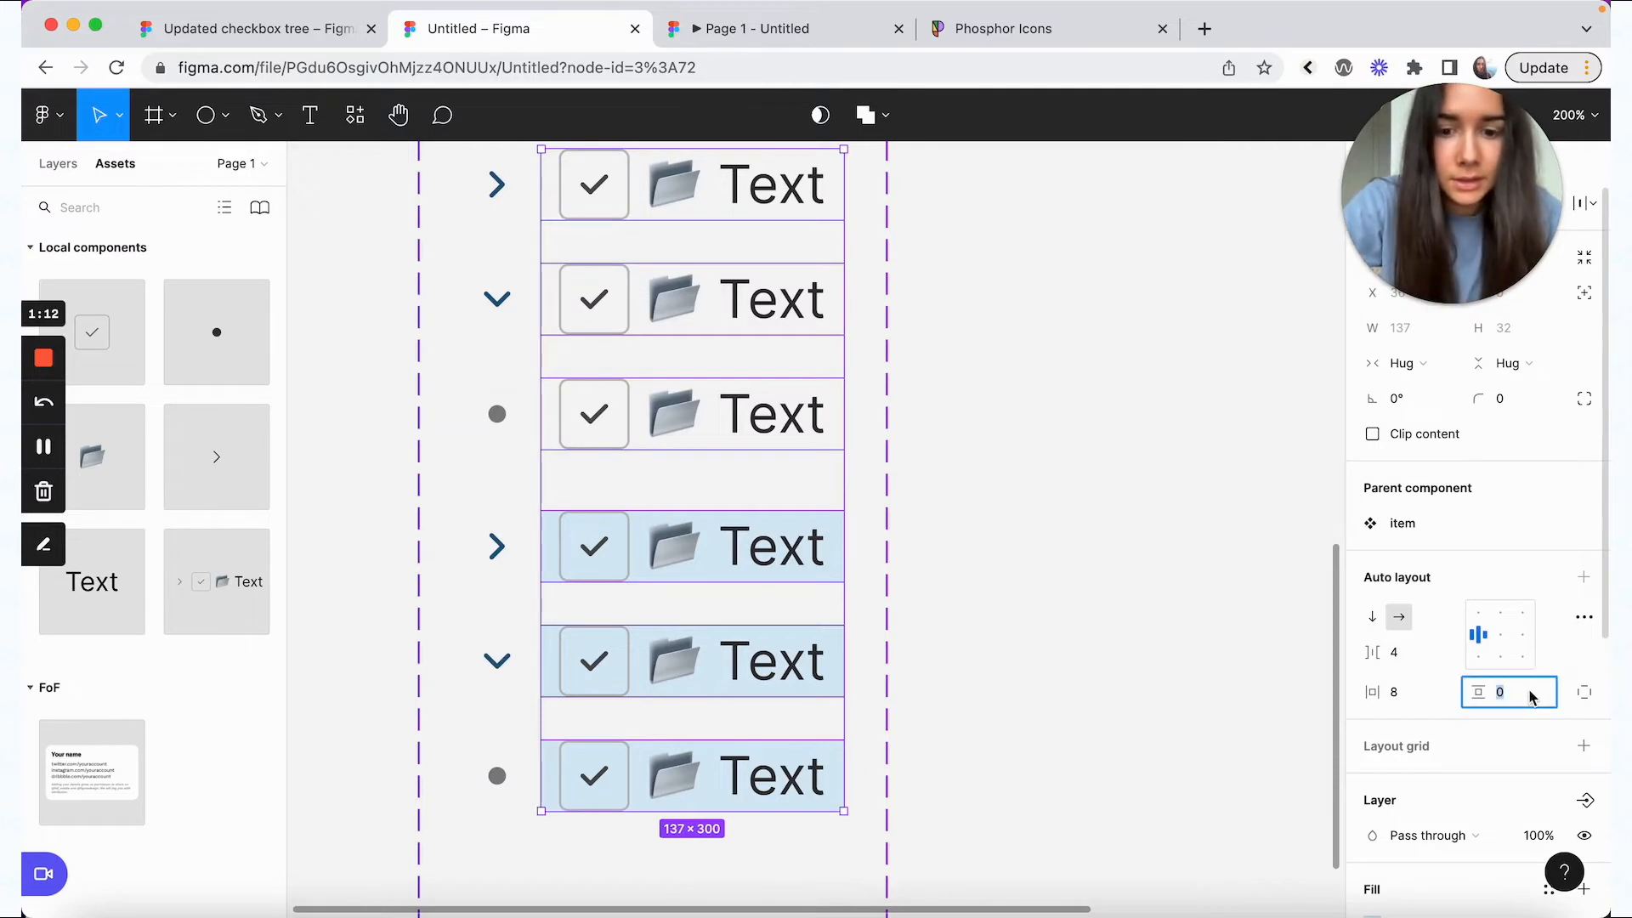
{"action": "type", "text": "4"}
{"action": "key", "text": "Return"}
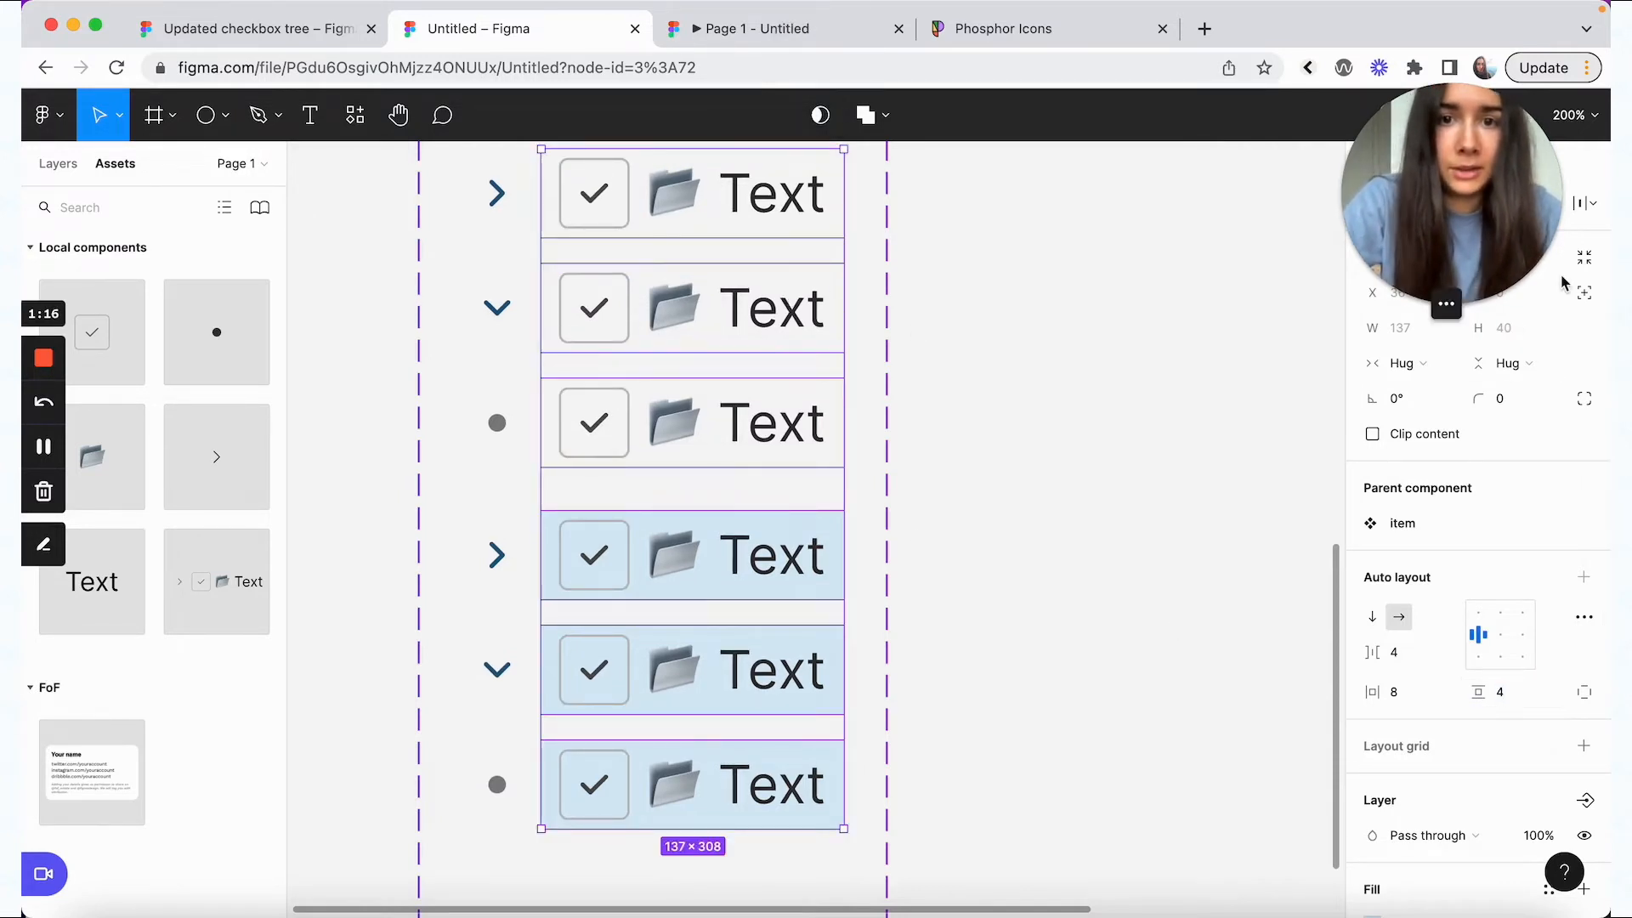
{"action": "left_click", "coordinate": [1530, 398]}
{"action": "type", "text": "4"}
{"action": "key", "text": "Return"}
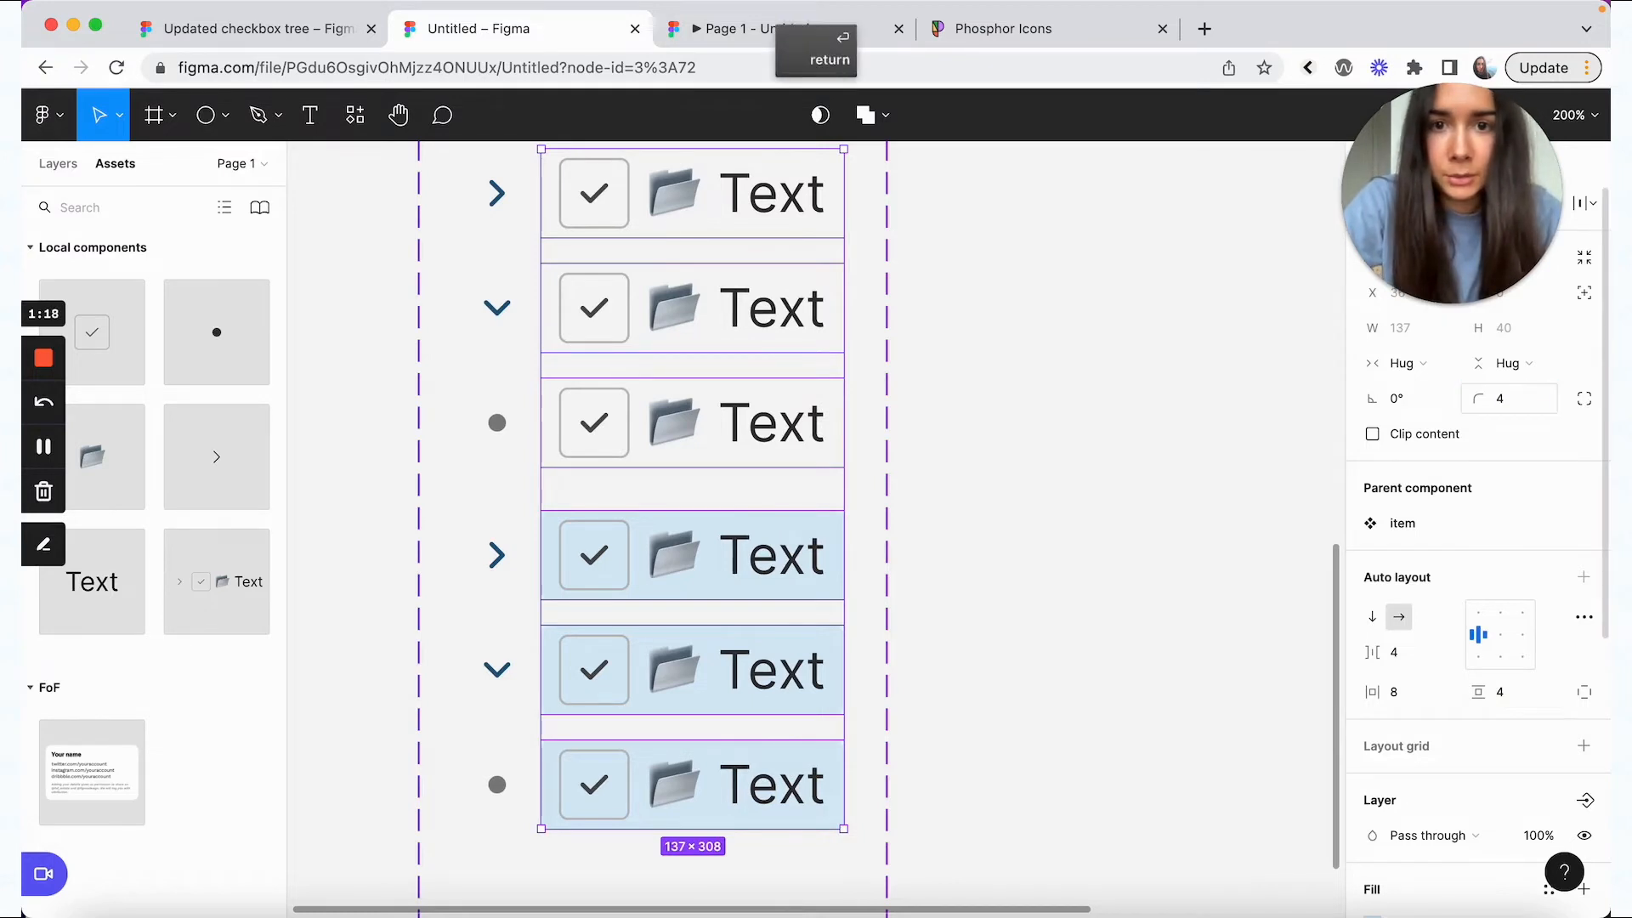
{"action": "left_click", "coordinate": [973, 503]}
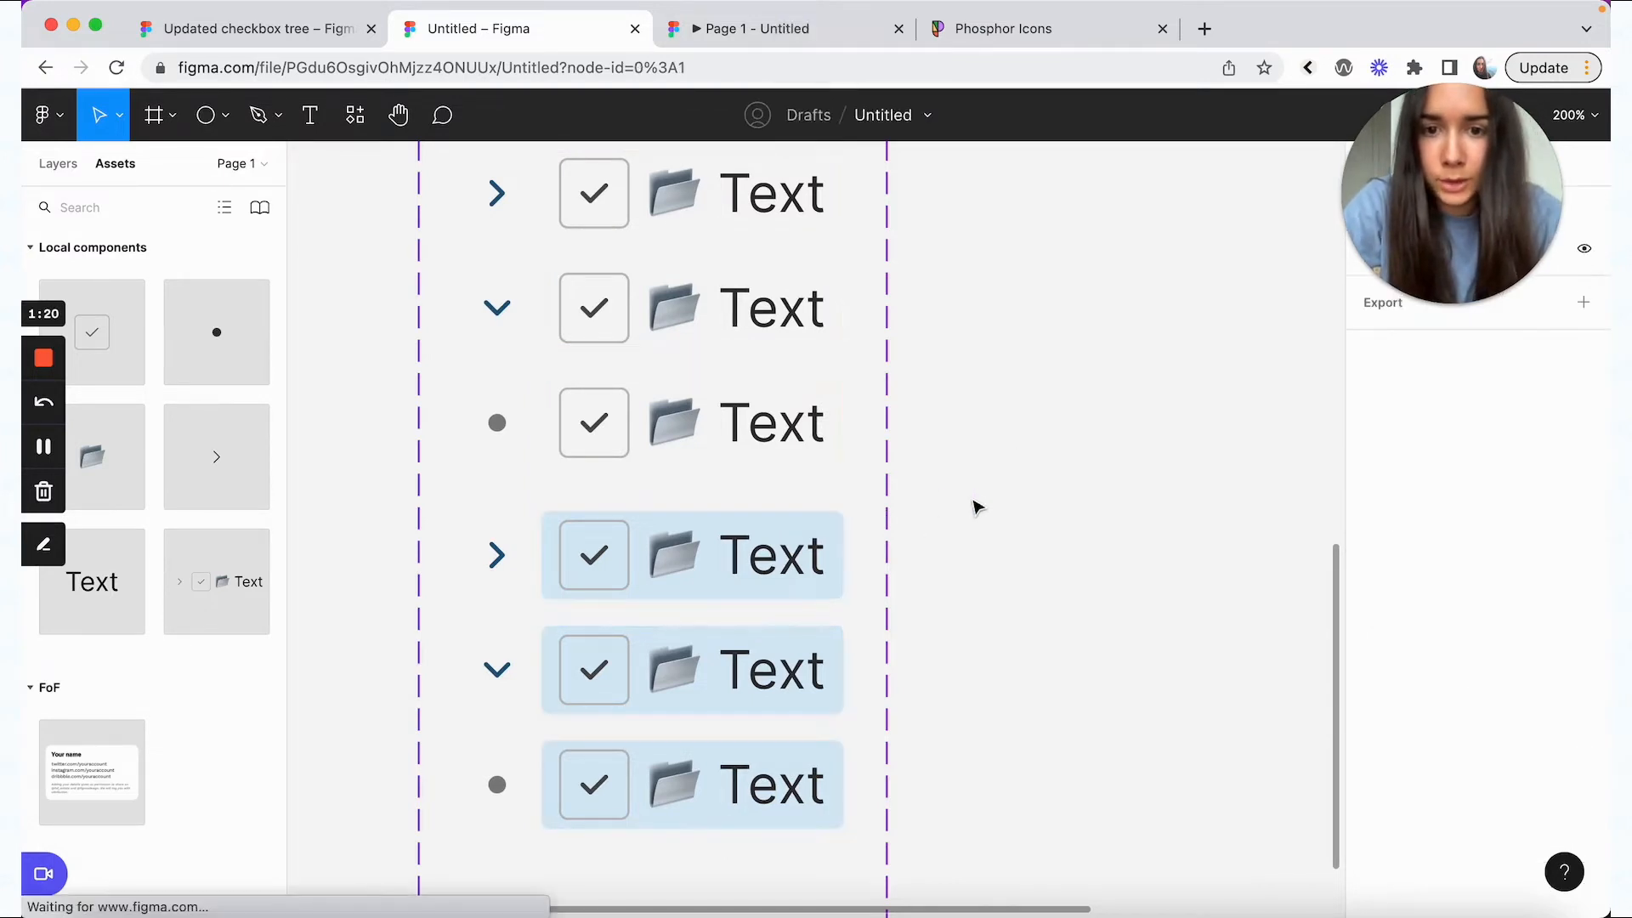
- Create a variant property named Hovered with the value no on the item component set
{"action": "scroll", "coordinate": [952, 489], "scroll_direction": "up", "scroll_amount": 2}
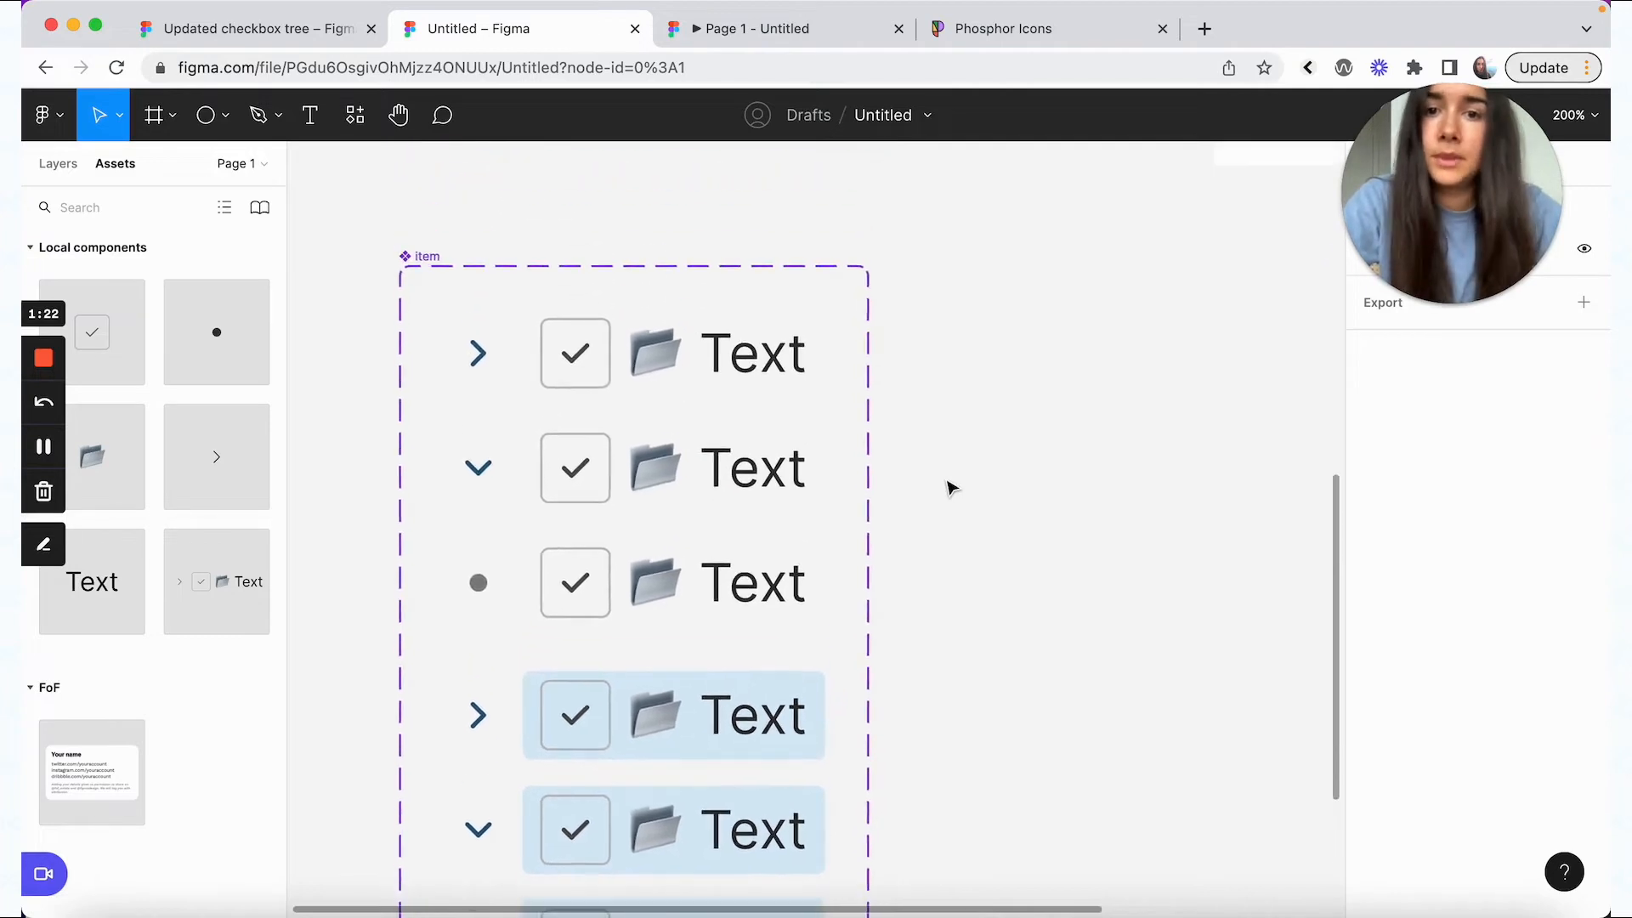
{"action": "left_click", "coordinate": [417, 266]}
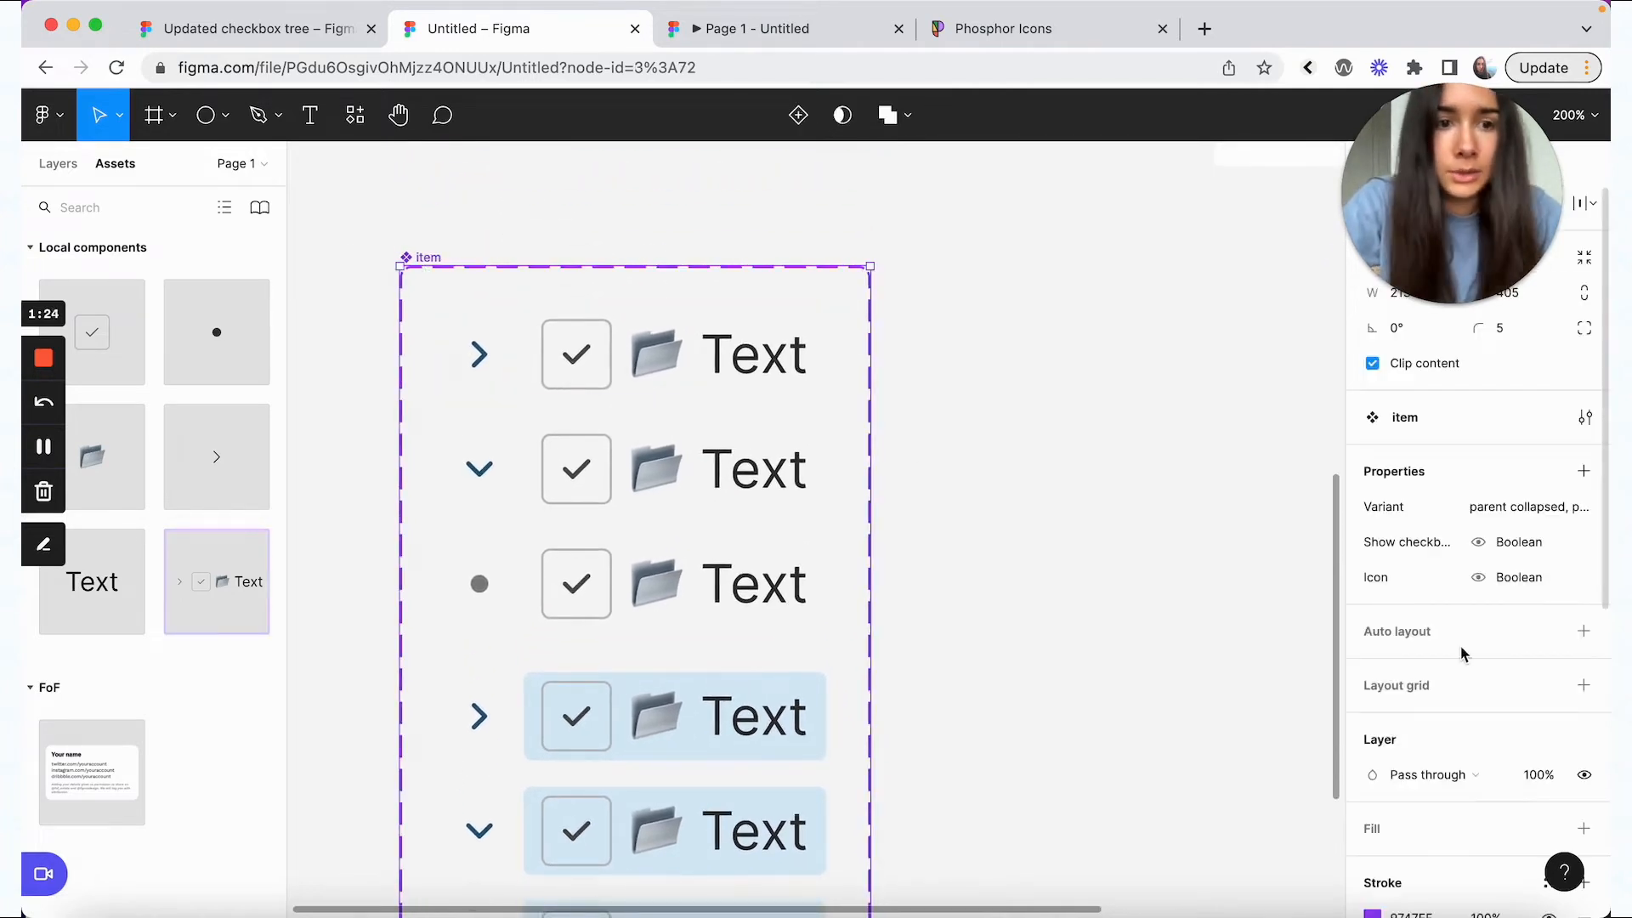
{"action": "left_click", "coordinate": [1585, 473]}
{"action": "left_click", "coordinate": [1448, 542]}
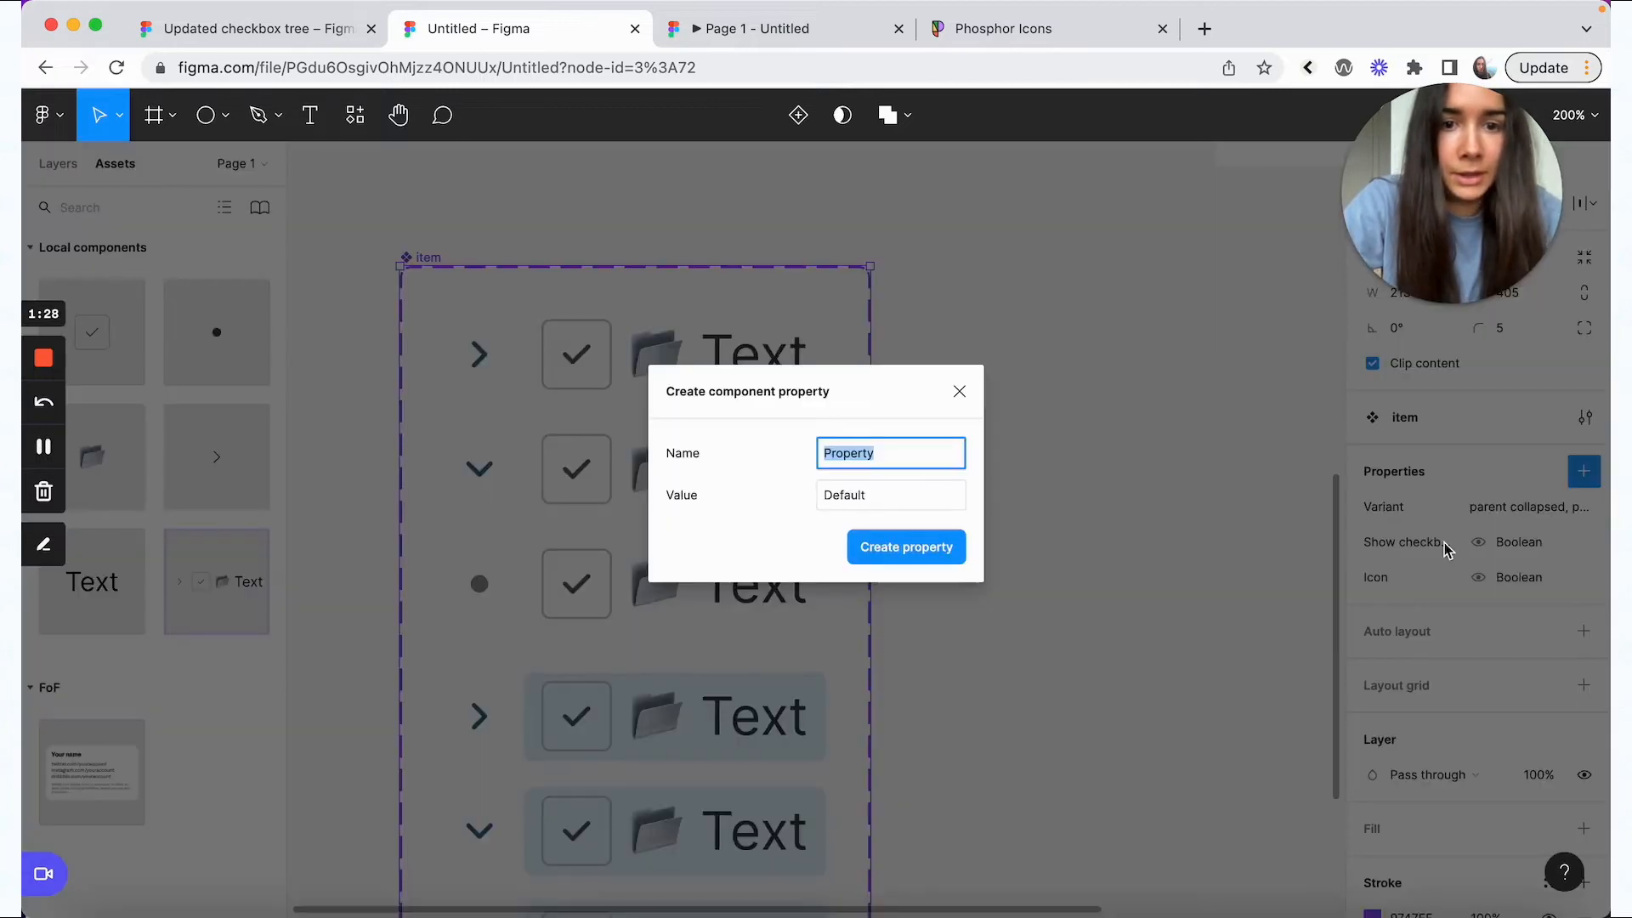
{"action": "type", "text": "Hovered"}
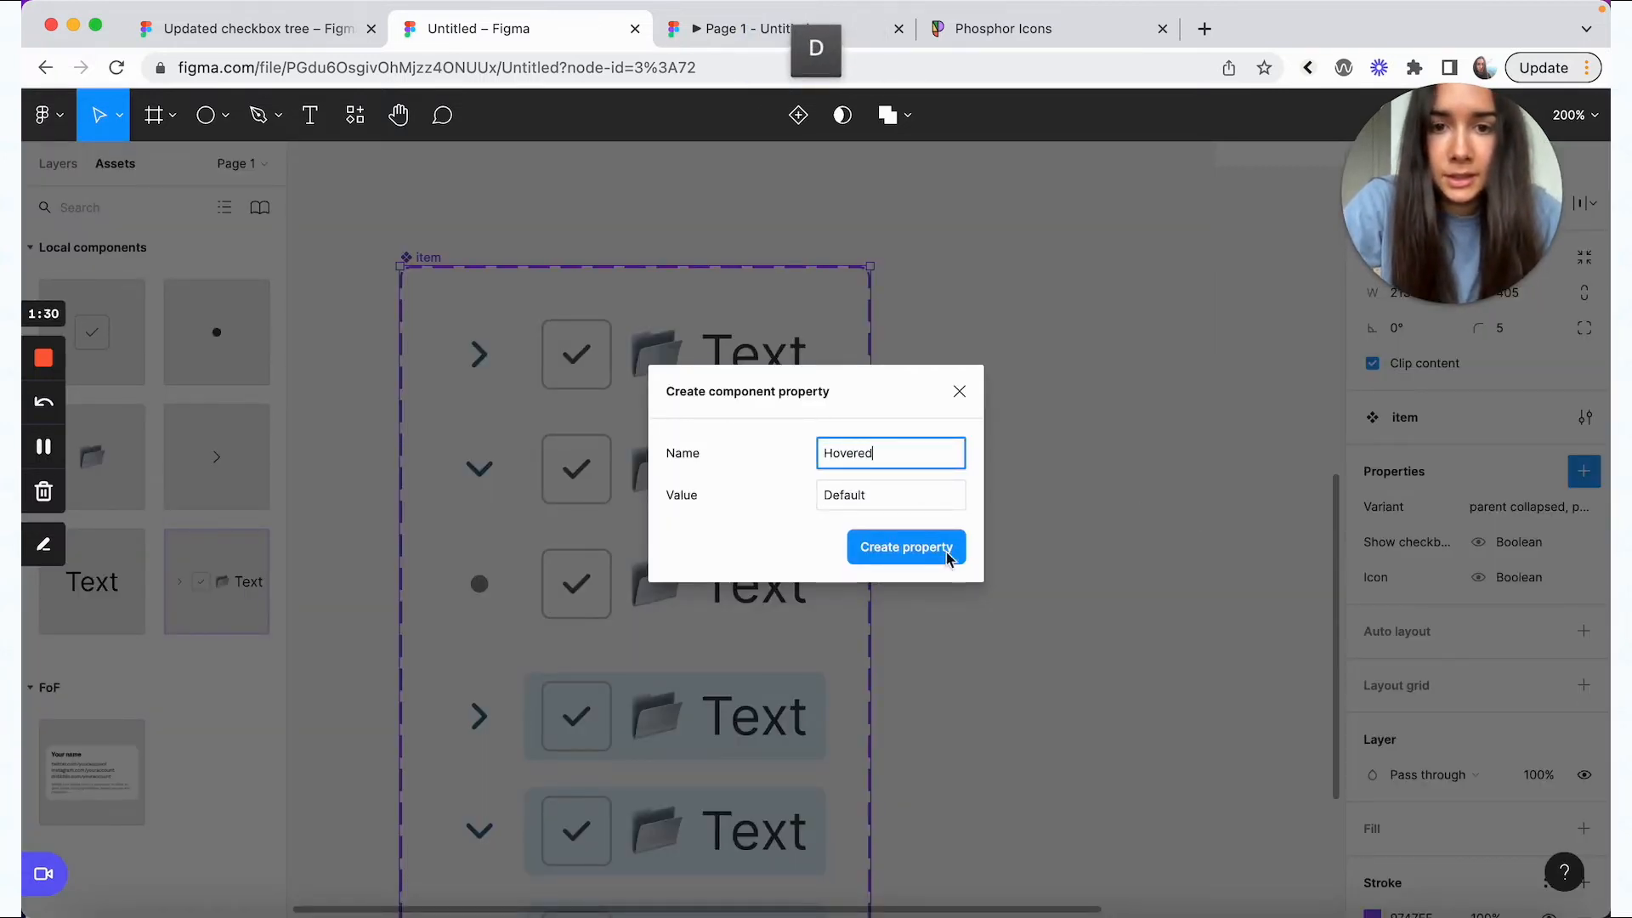
{"action": "left_click", "coordinate": [840, 500]}
{"action": "type", "text": "no"}
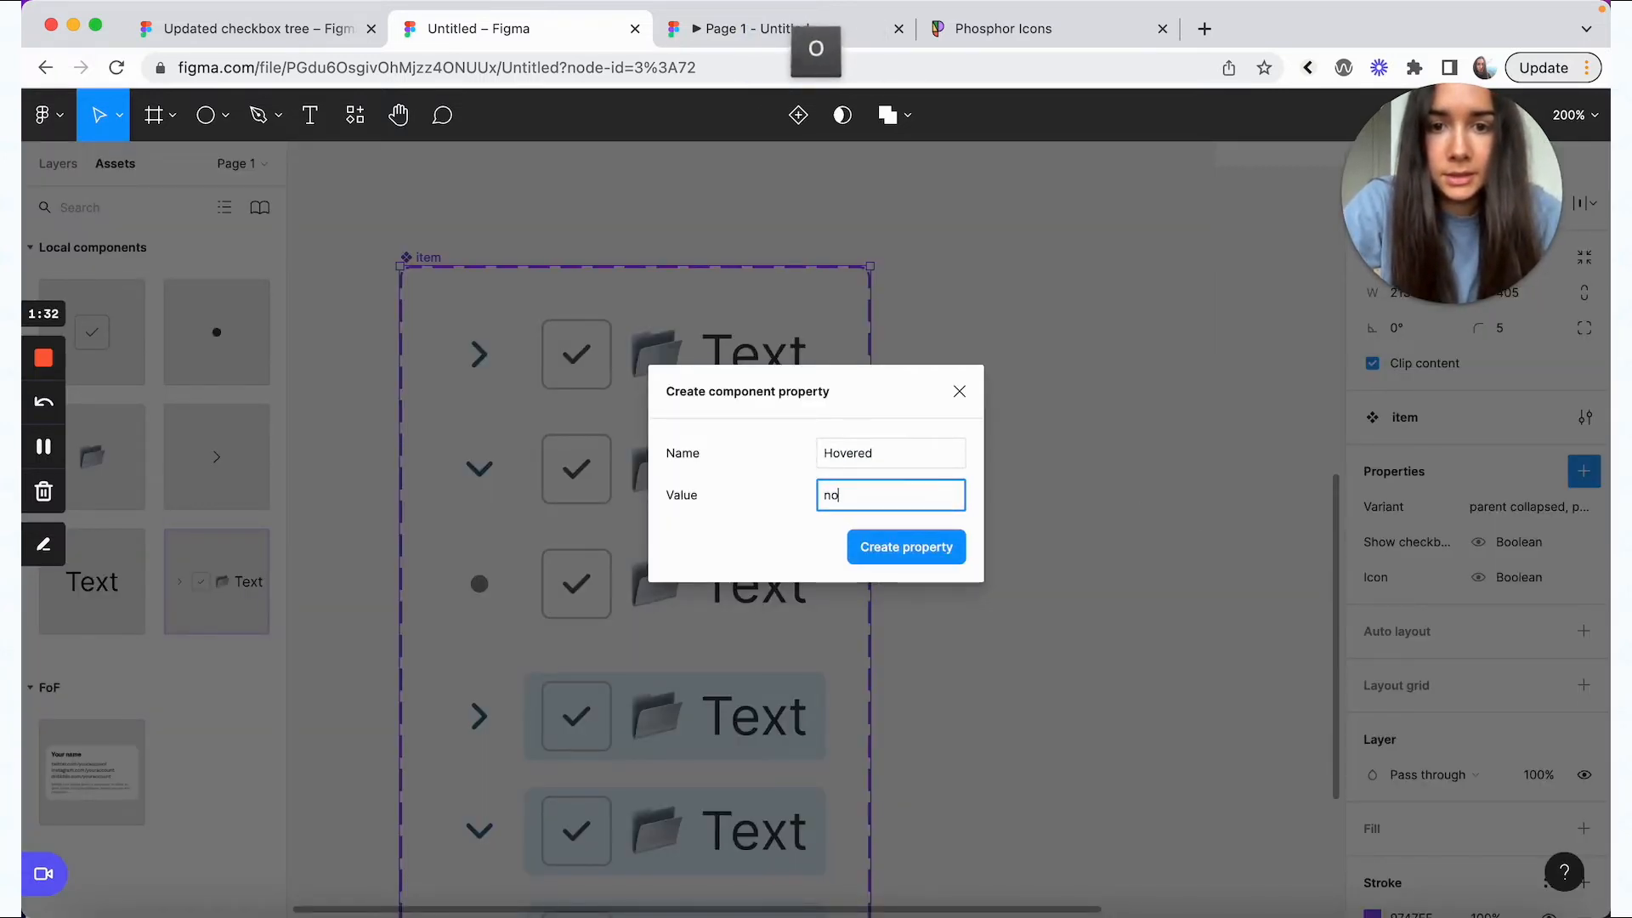
{"action": "left_click", "coordinate": [908, 546]}
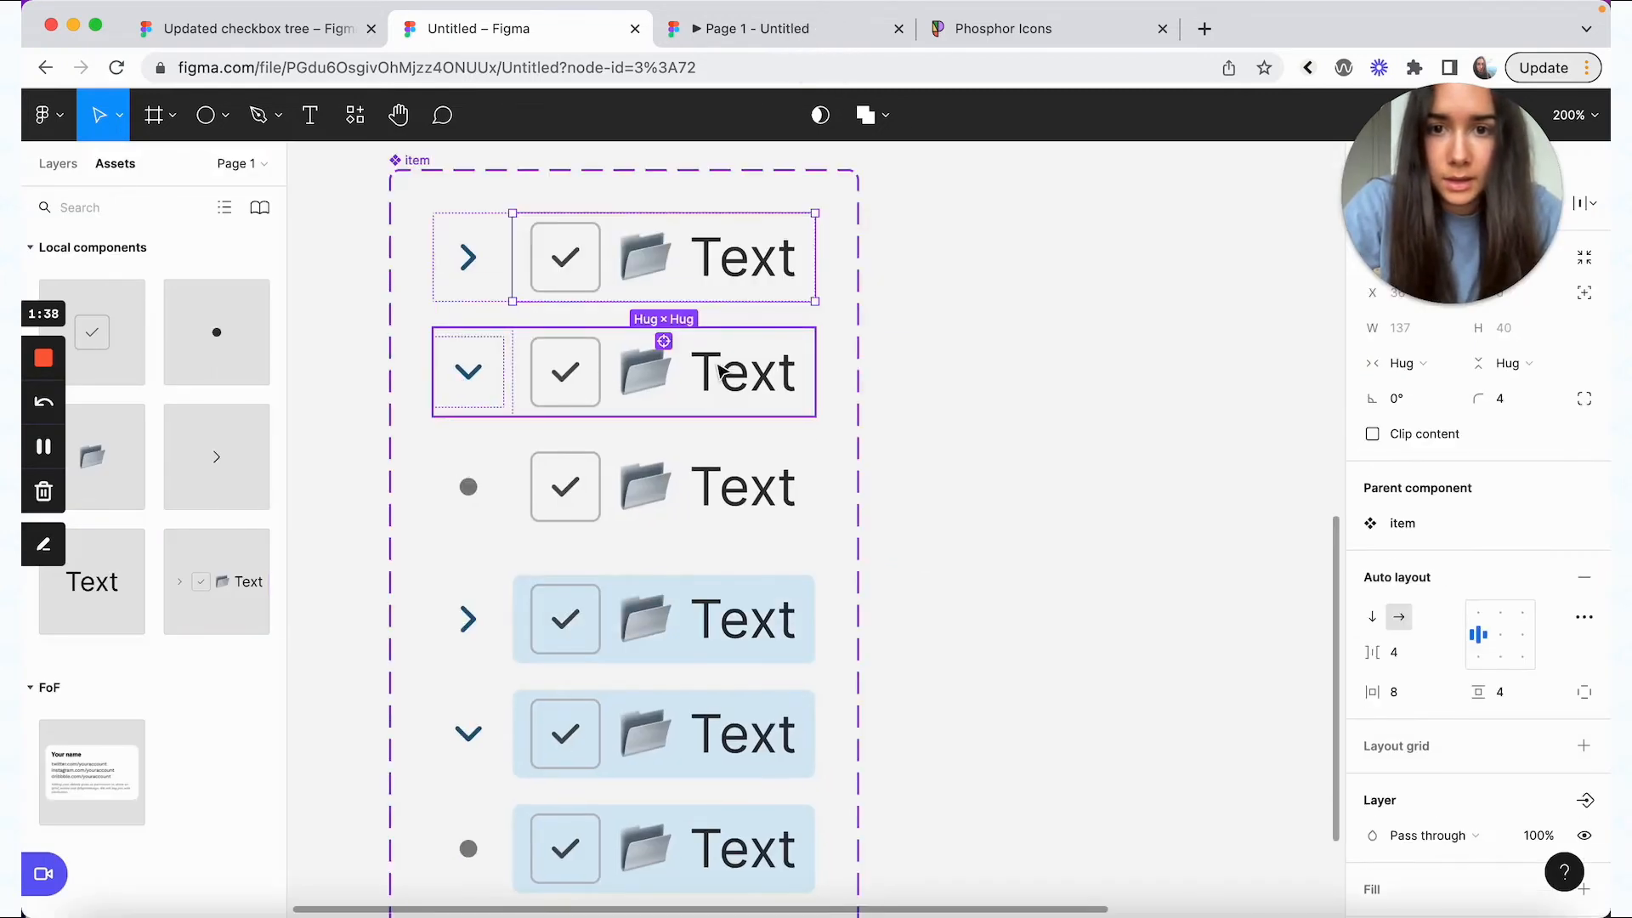
- Set the Hovered property to yes for the three variants with the light blue background
{"action": "left_click", "coordinate": [697, 497]}
{"action": "left_click", "coordinate": [719, 612]}
{"action": "left_click", "coordinate": [736, 710], "text": "shift"}
{"action": "left_click", "coordinate": [747, 866], "text": "shift"}
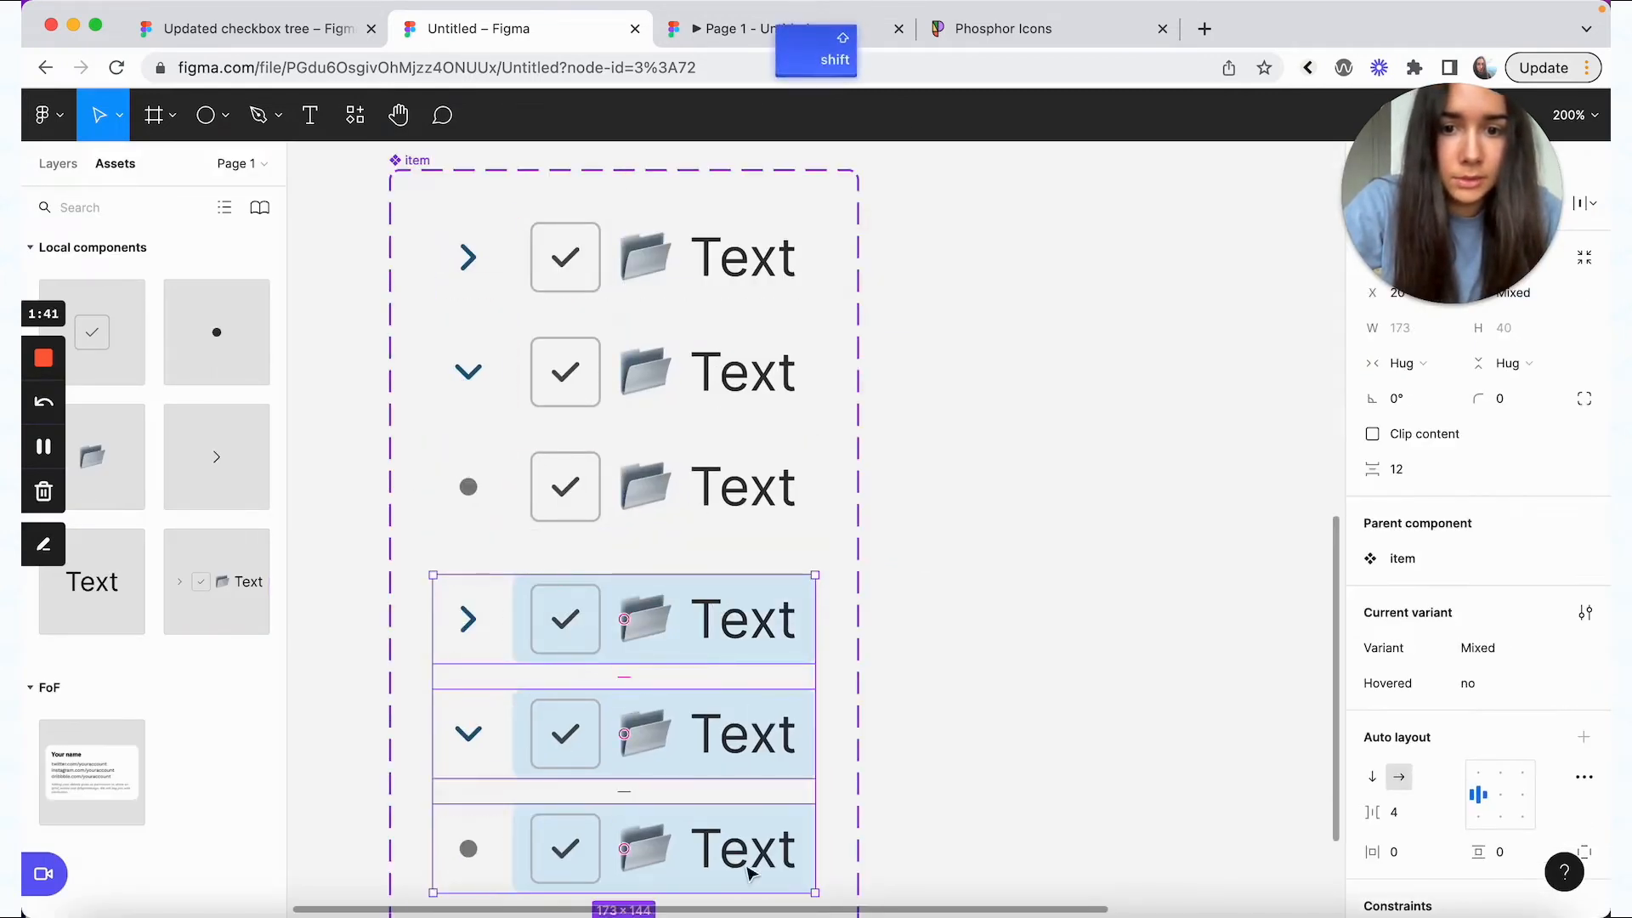
{"action": "left_click", "coordinate": [1471, 695]}
{"action": "type", "text": "yes"}
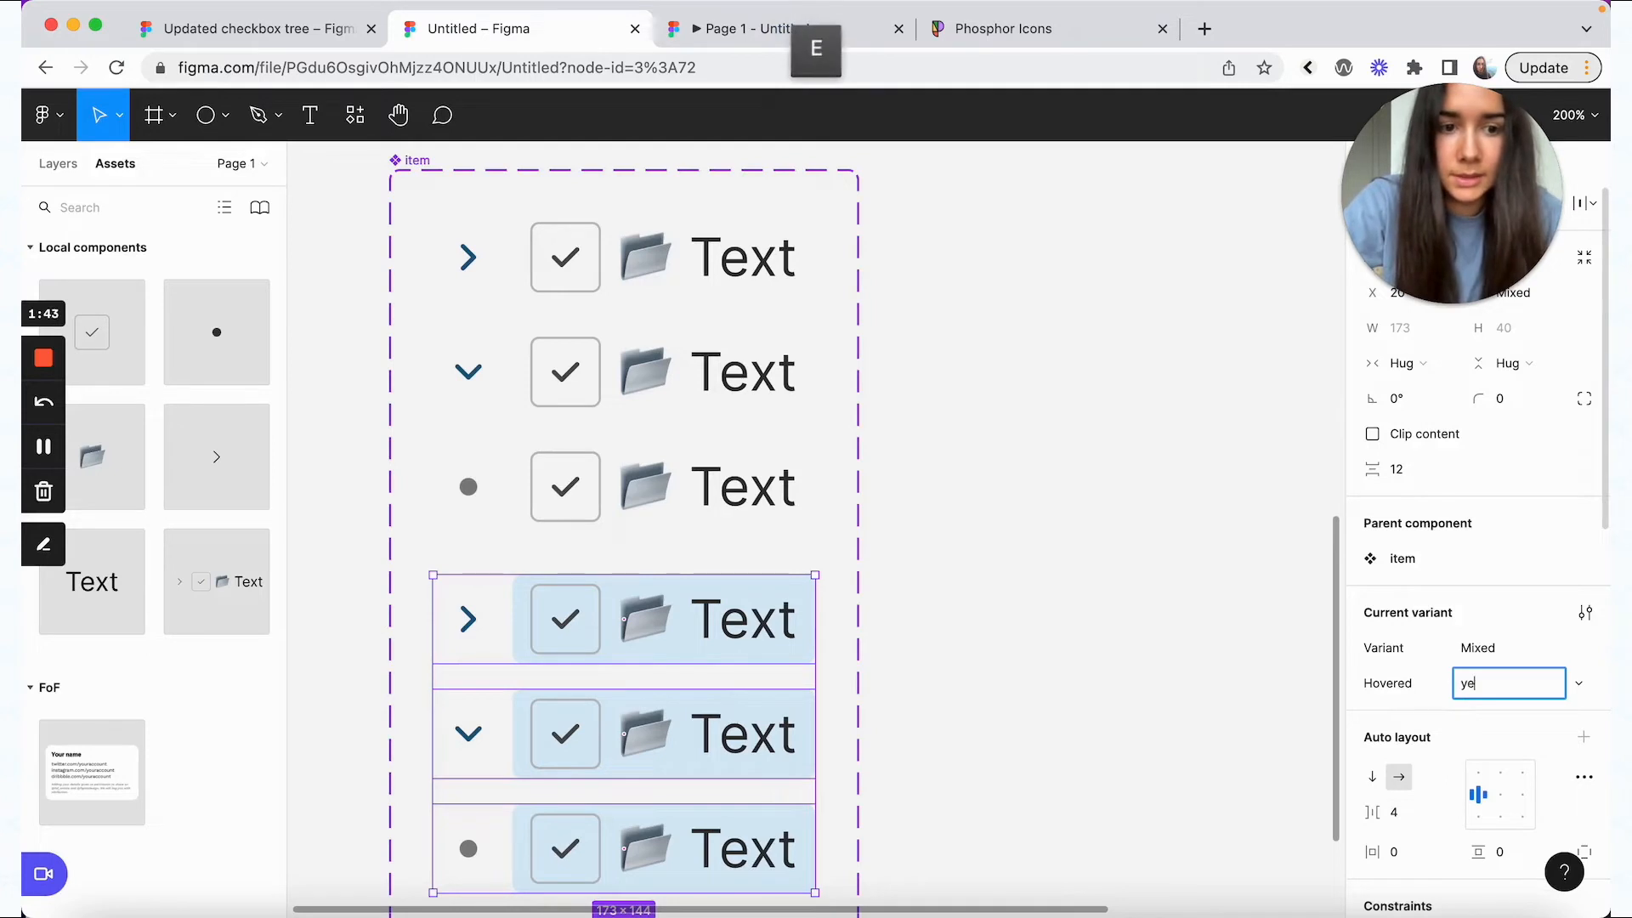
{"action": "key", "text": "Return"}
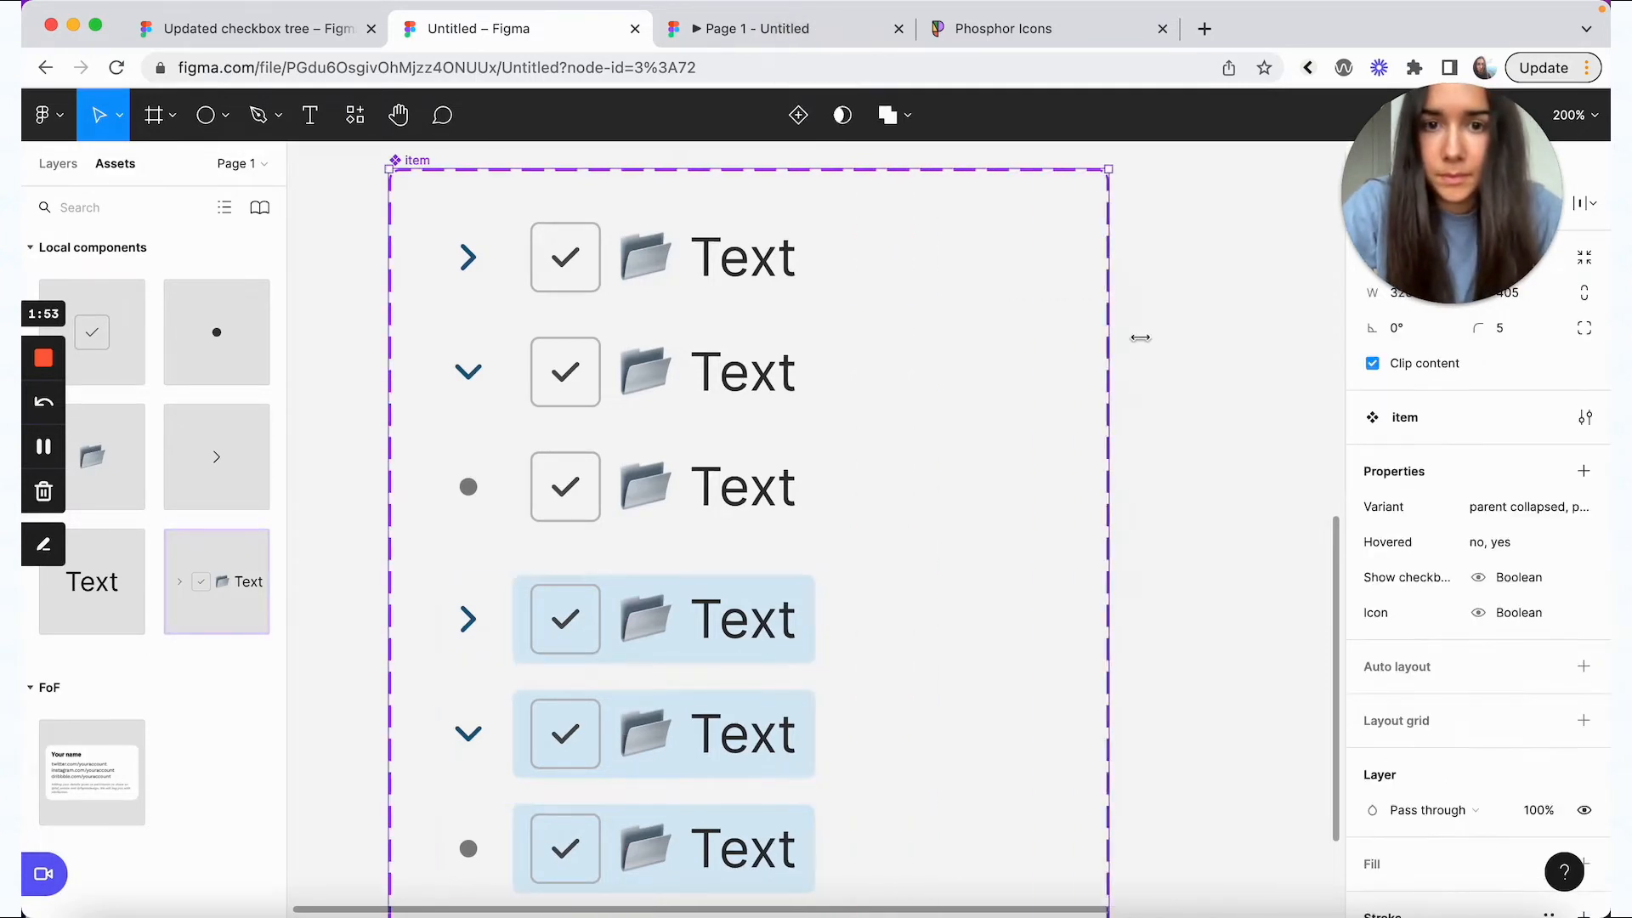
- Widen the item component set by moving its right edge outward
{"action": "scroll", "coordinate": [1140, 338], "scroll_direction": "right", "scroll_amount": 3}
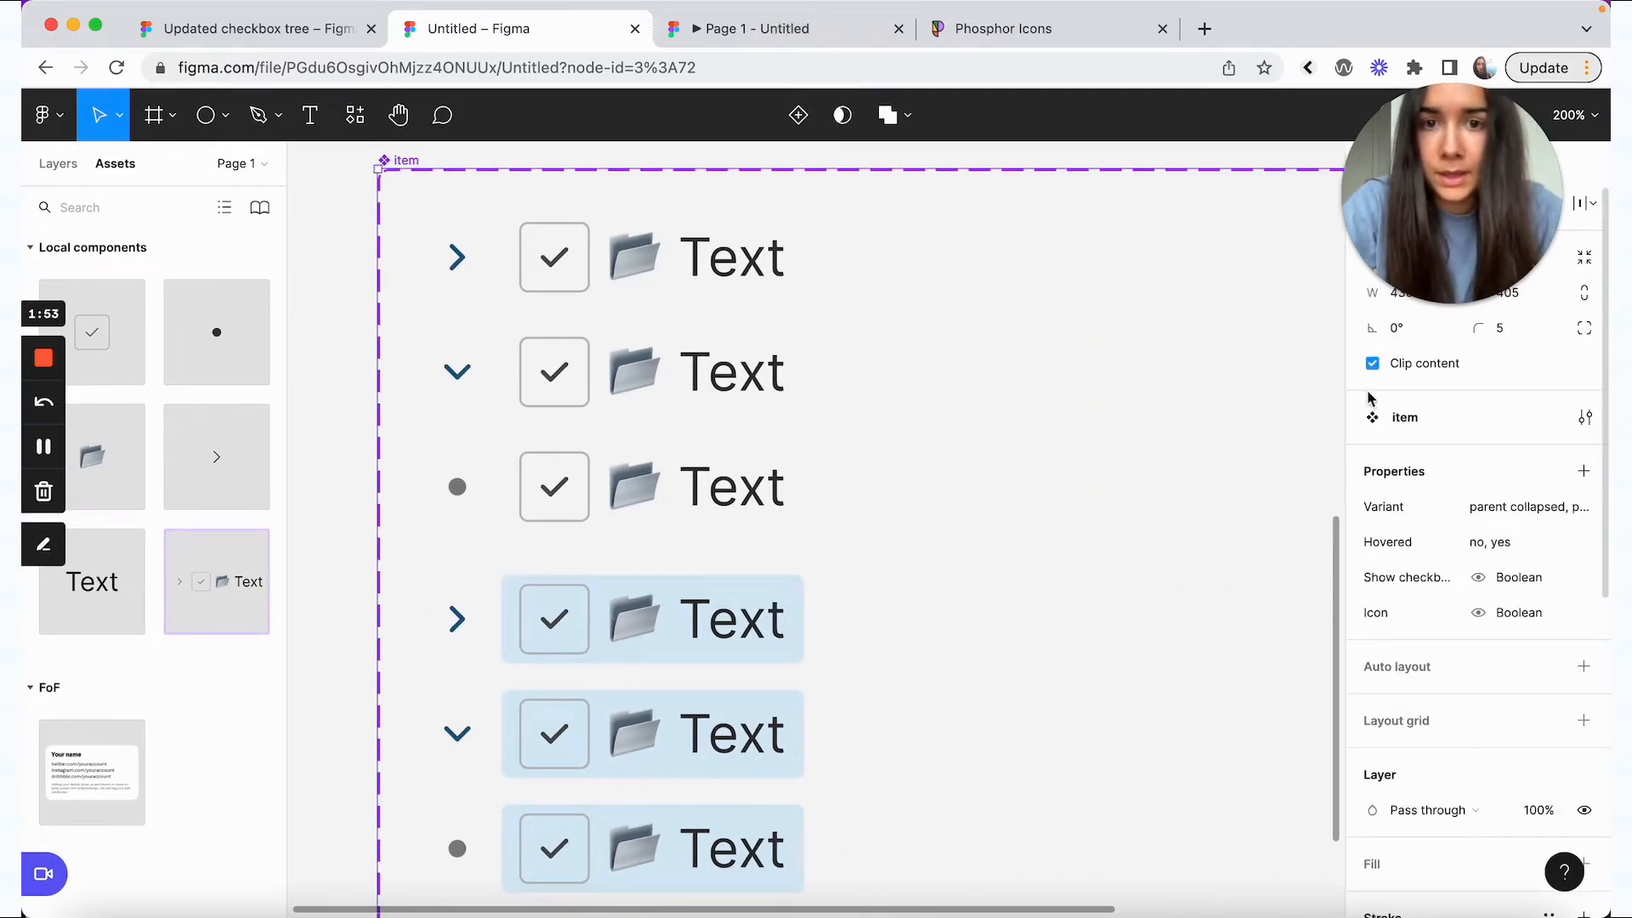
{"action": "left_click", "coordinate": [620, 256]}
{"action": "scroll", "coordinate": [621, 254], "scroll_direction": "down", "scroll_amount": 1}
{"action": "scroll", "coordinate": [621, 254], "scroll_direction": "up", "scroll_amount": 1}
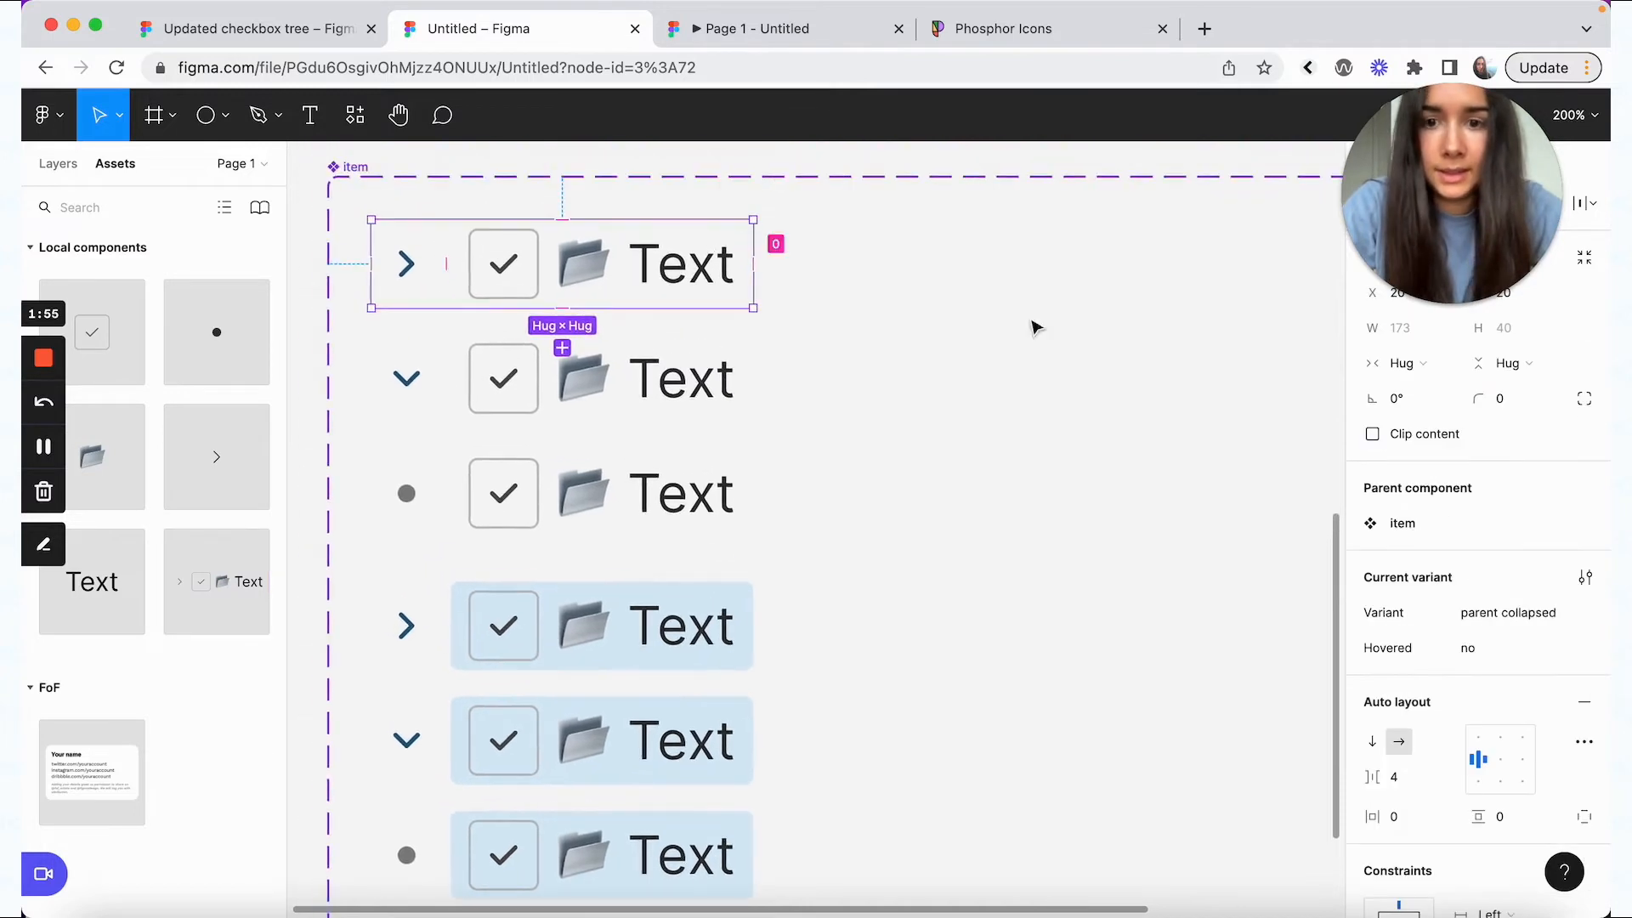
- Add a While hovering, Change to interaction from the collapsed variant's checkbox, icon and text frame to the highlighted collapsed variant
{"action": "left_click_drag", "start_coordinate": [1496, 148], "coordinate": [1443, 493]}
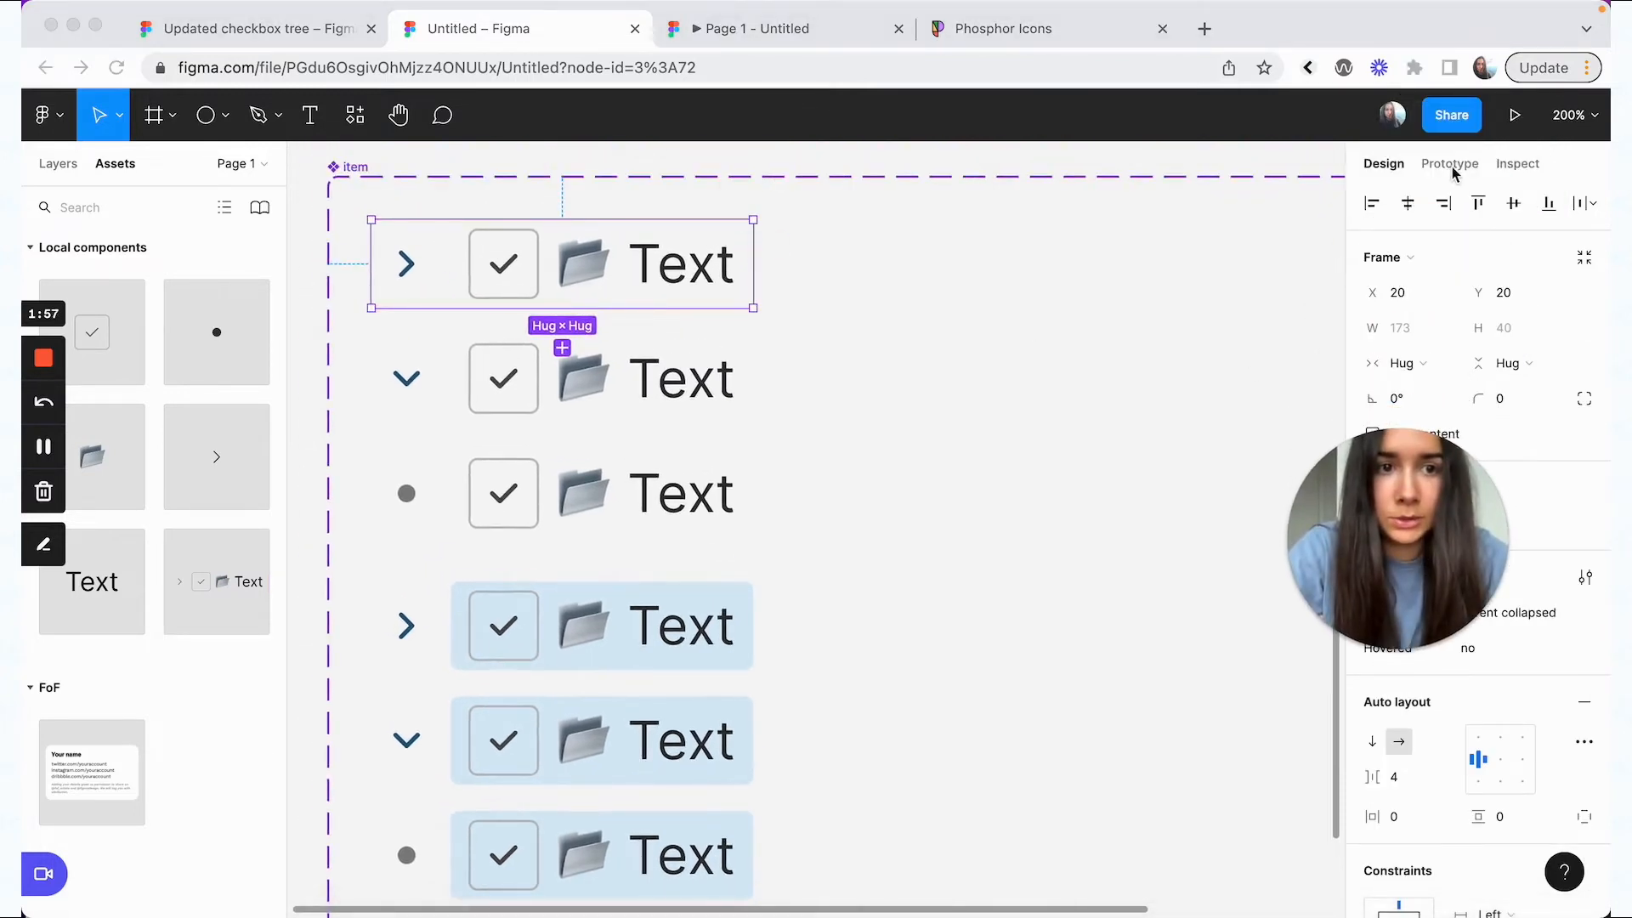
{"action": "left_click", "coordinate": [1401, 155]}
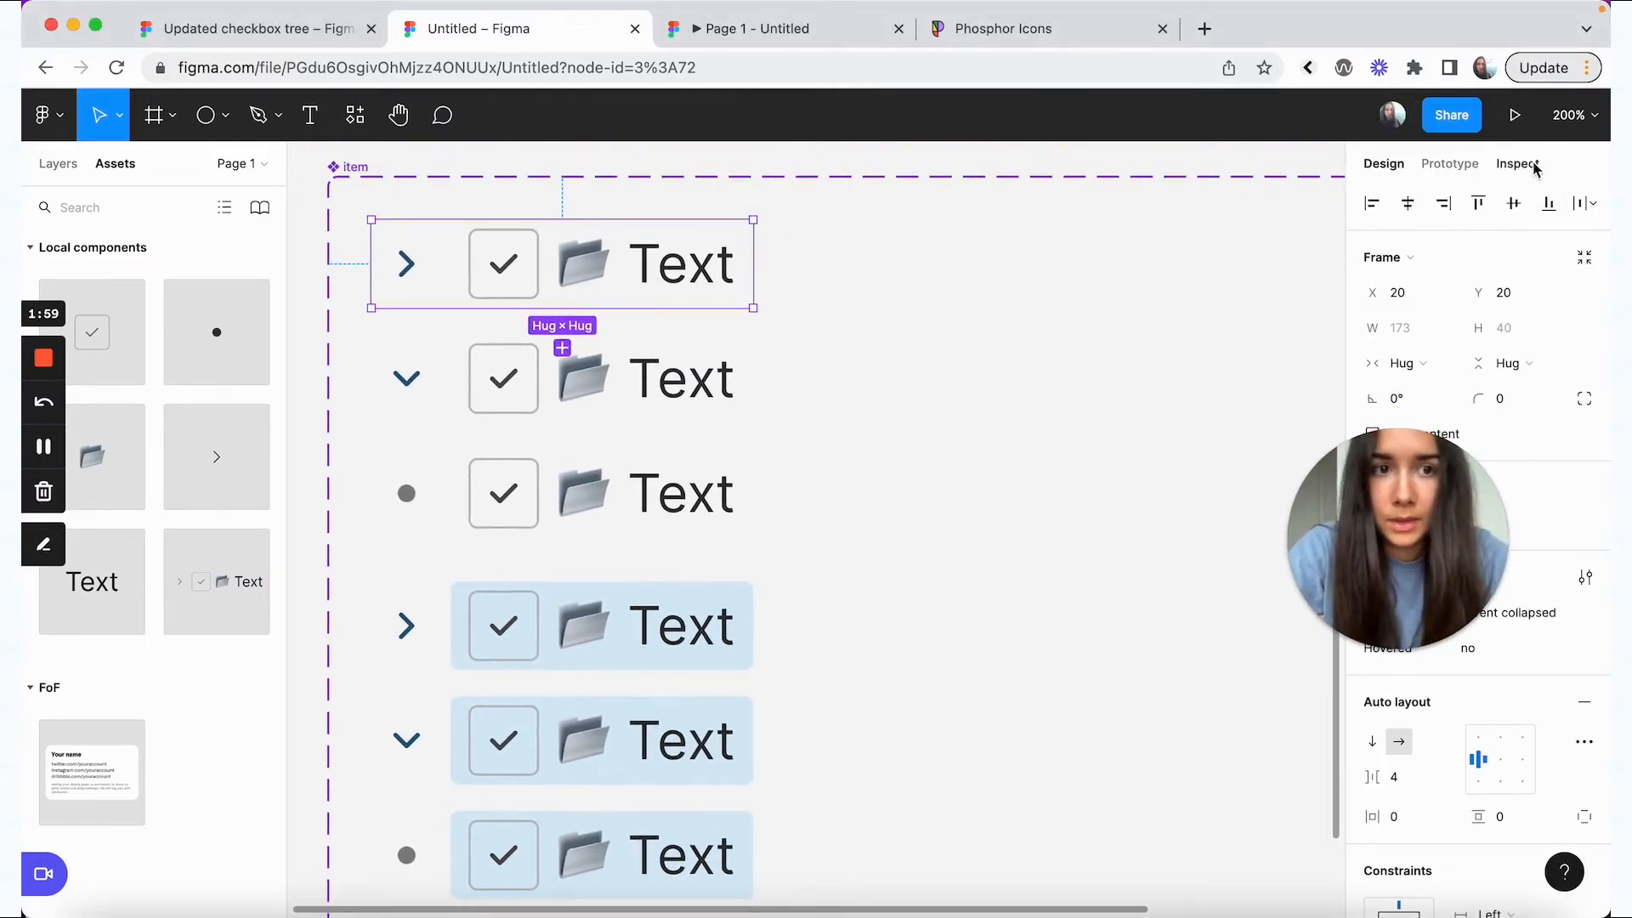
{"action": "left_click", "coordinate": [1458, 165]}
{"action": "double_click", "coordinate": [667, 283]}
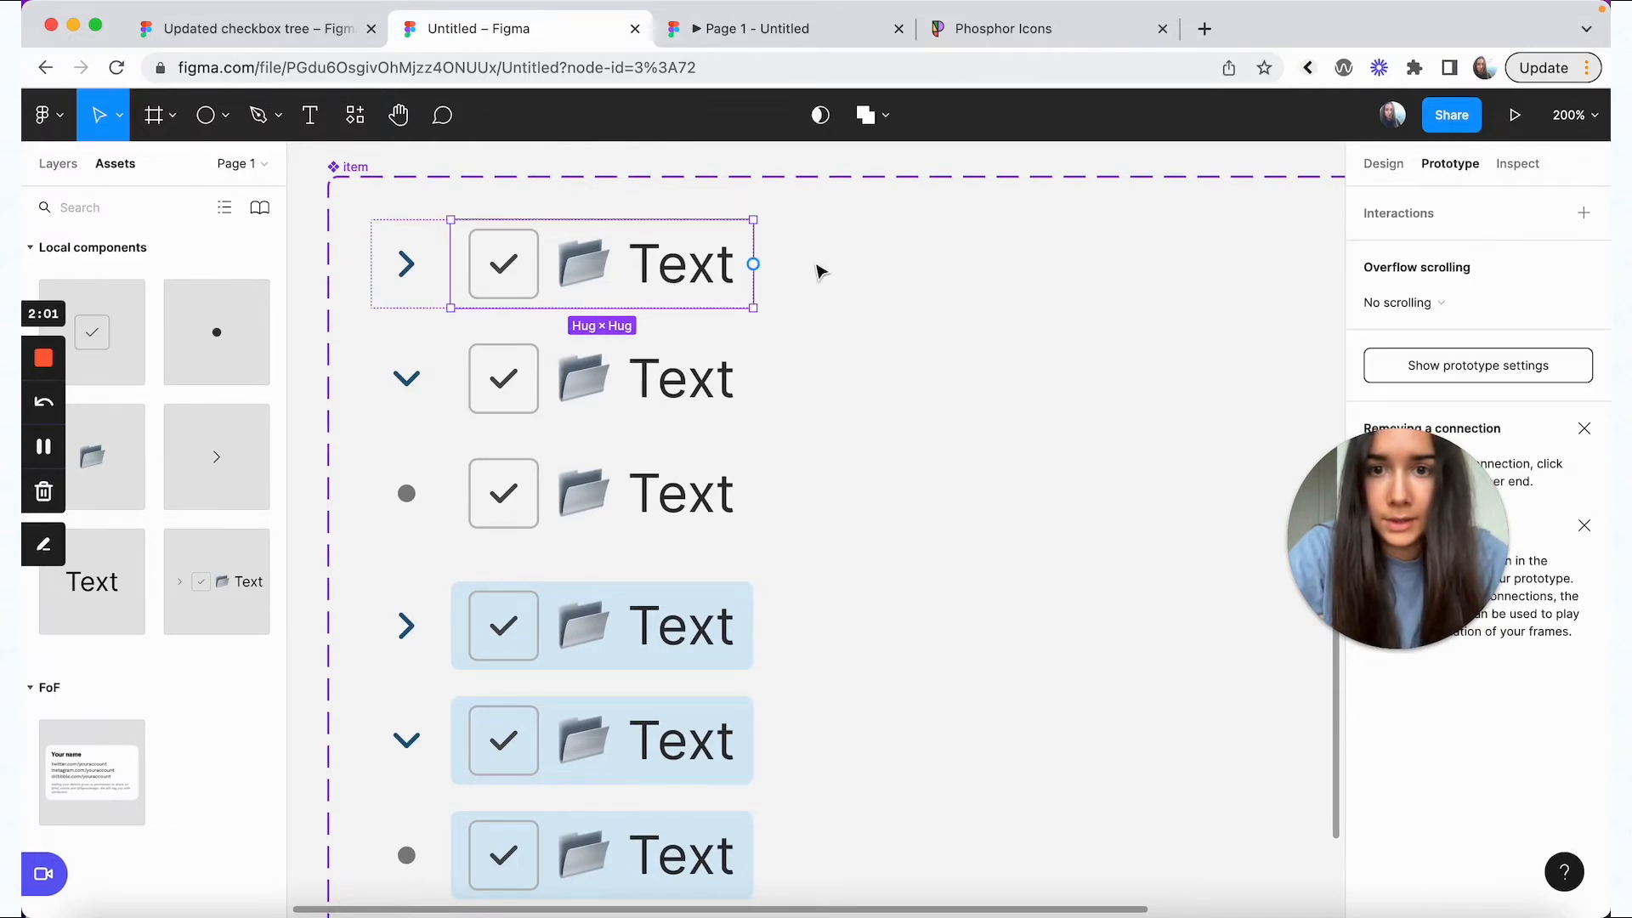
{"action": "left_click_drag", "start_coordinate": [755, 269], "coordinate": [726, 625]}
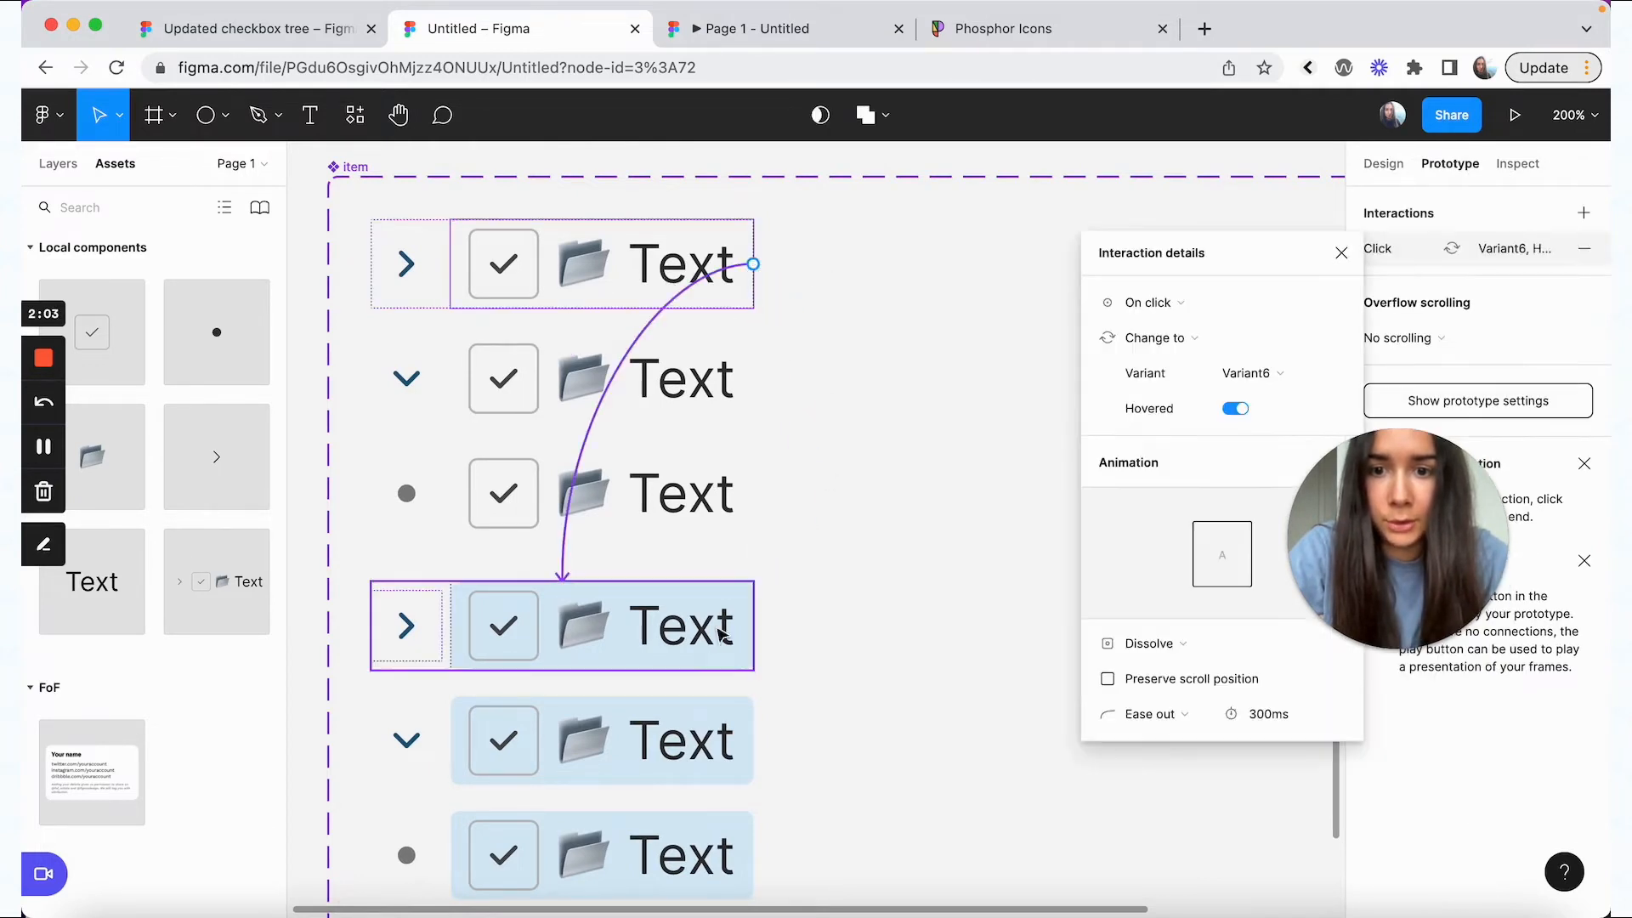
{"action": "left_click", "coordinate": [1158, 311]}
{"action": "left_click", "coordinate": [1169, 353]}
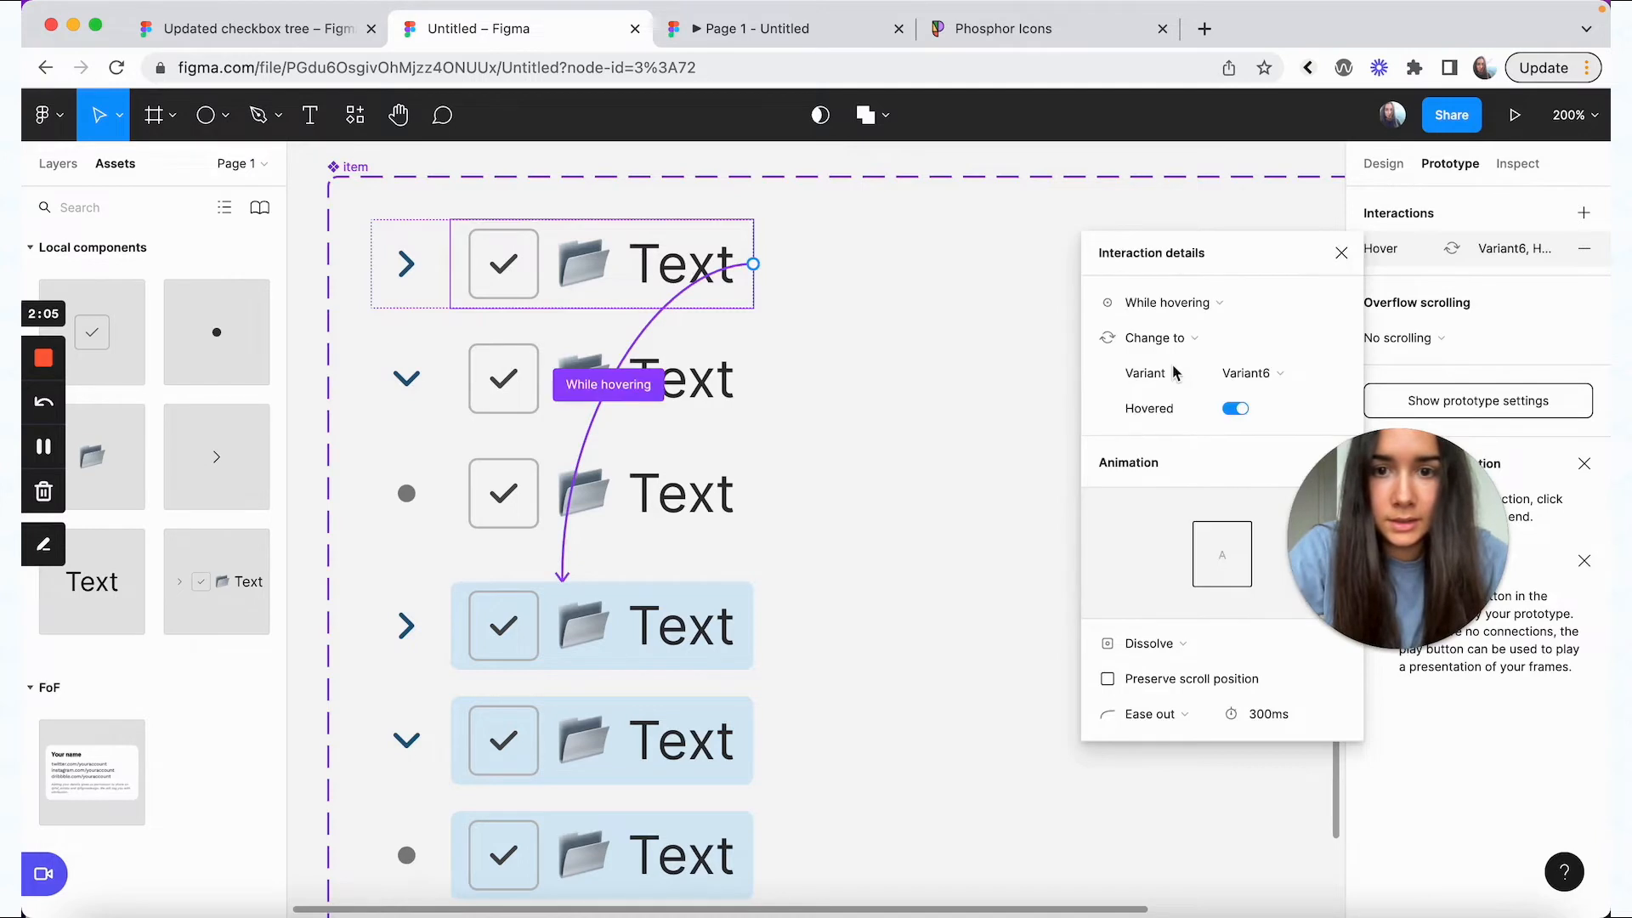
- Link the whole expanded and child variants to their matching highlighted variants with Change to interactions
{"action": "left_click", "coordinate": [619, 630]}
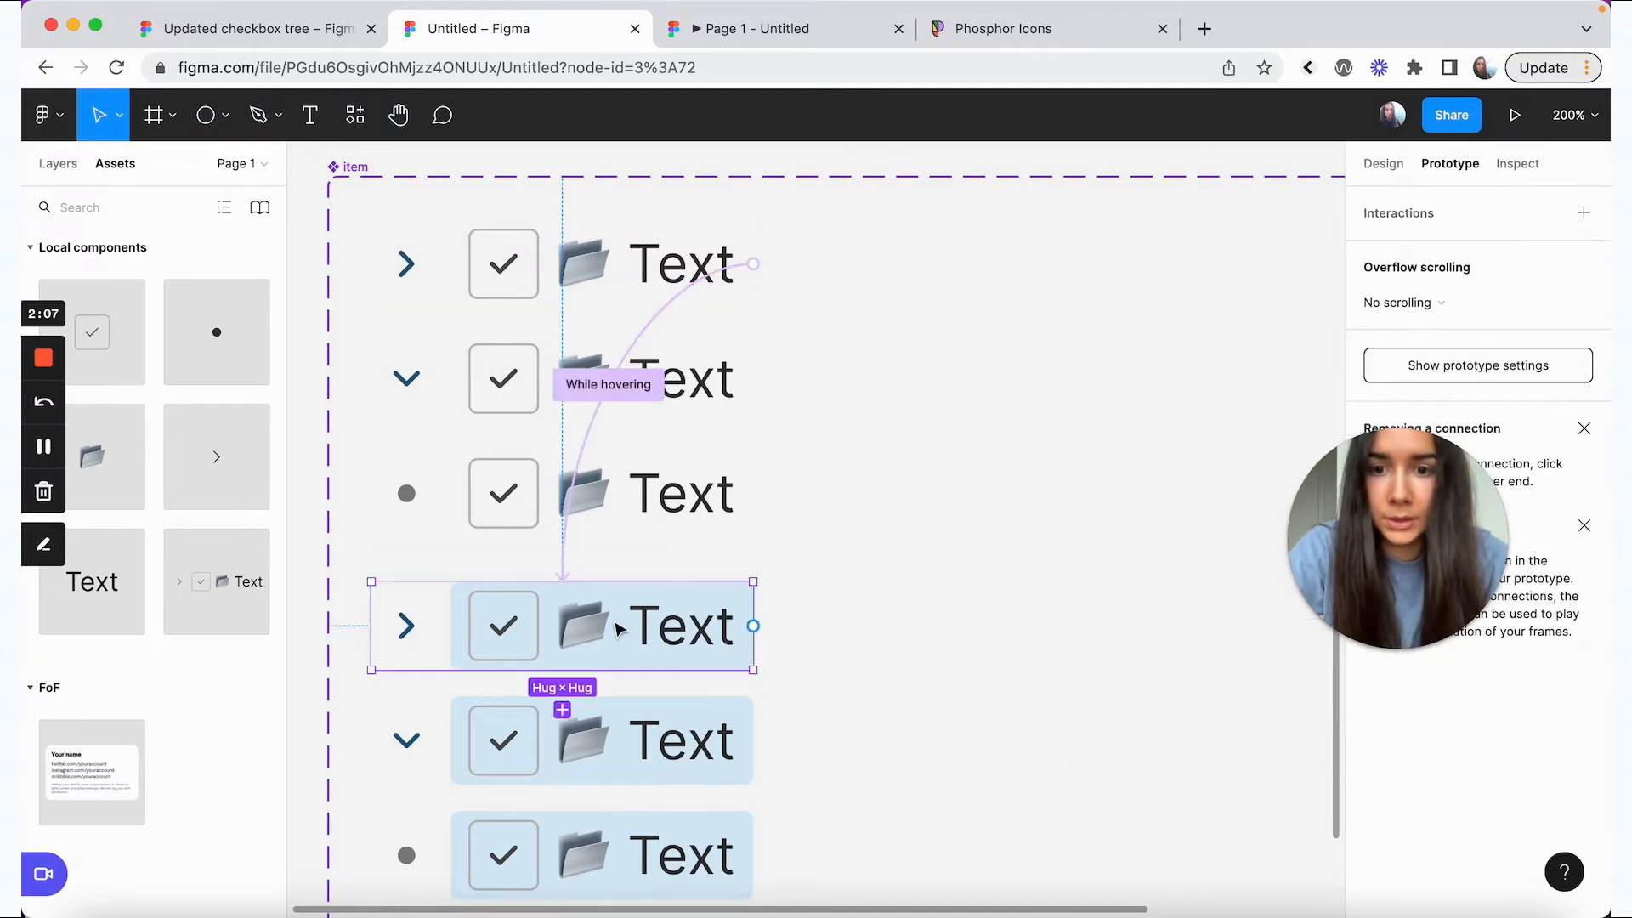
{"action": "left_click", "coordinate": [654, 397]}
{"action": "left_click", "coordinate": [726, 382]}
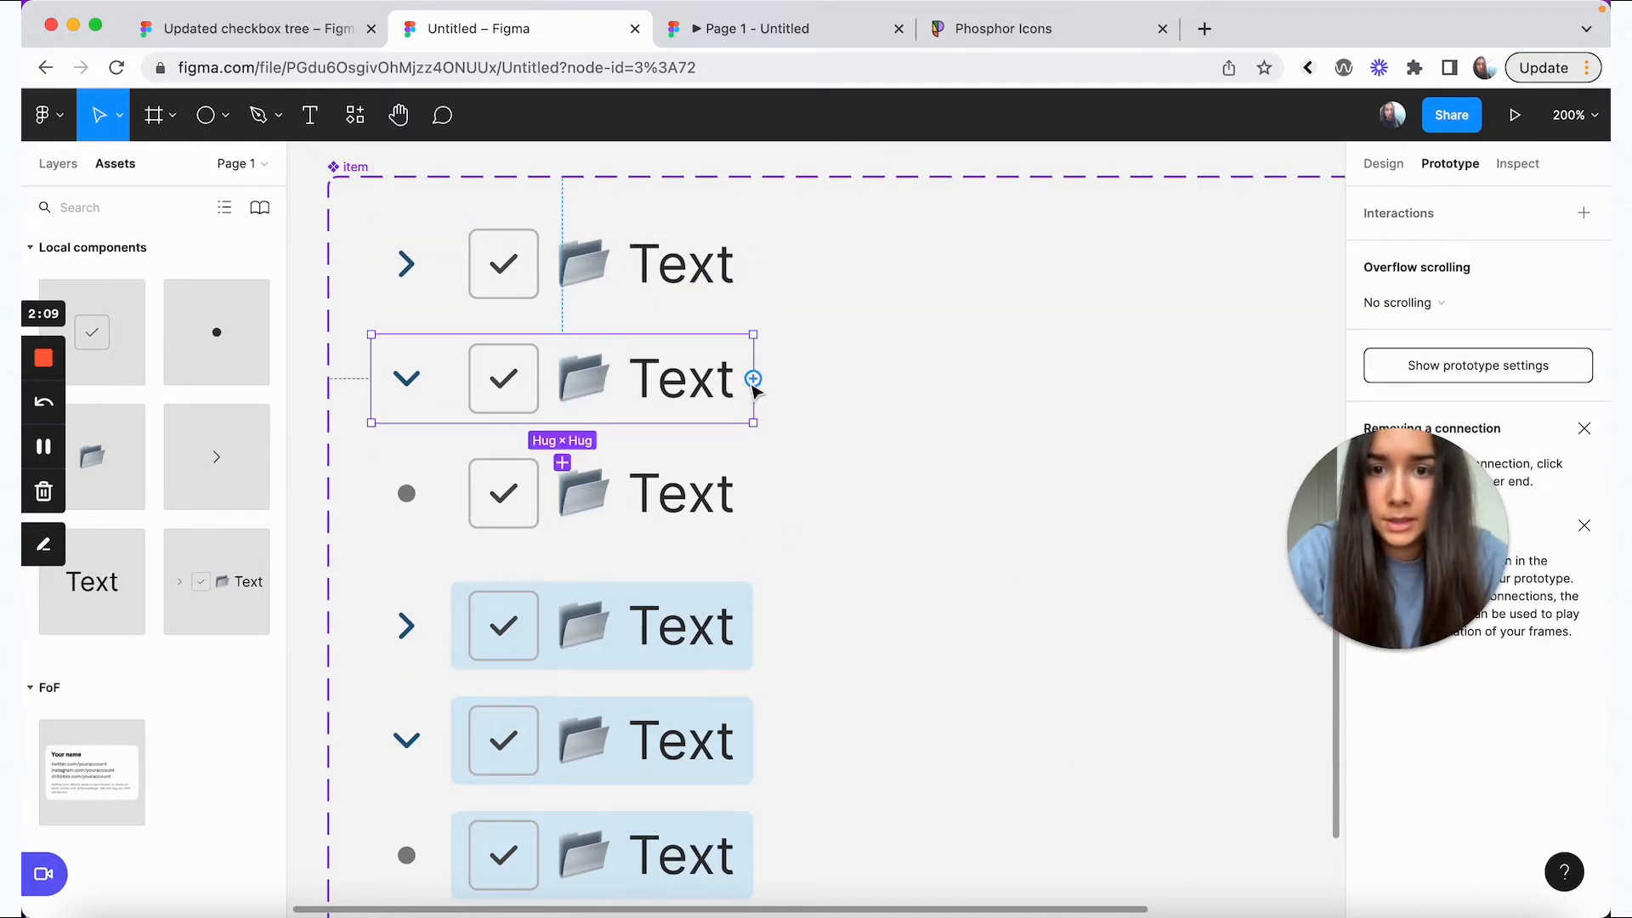
{"action": "left_click_drag", "start_coordinate": [753, 380], "coordinate": [729, 728]}
{"action": "scroll", "coordinate": [722, 595], "scroll_direction": "down", "scroll_amount": 3}
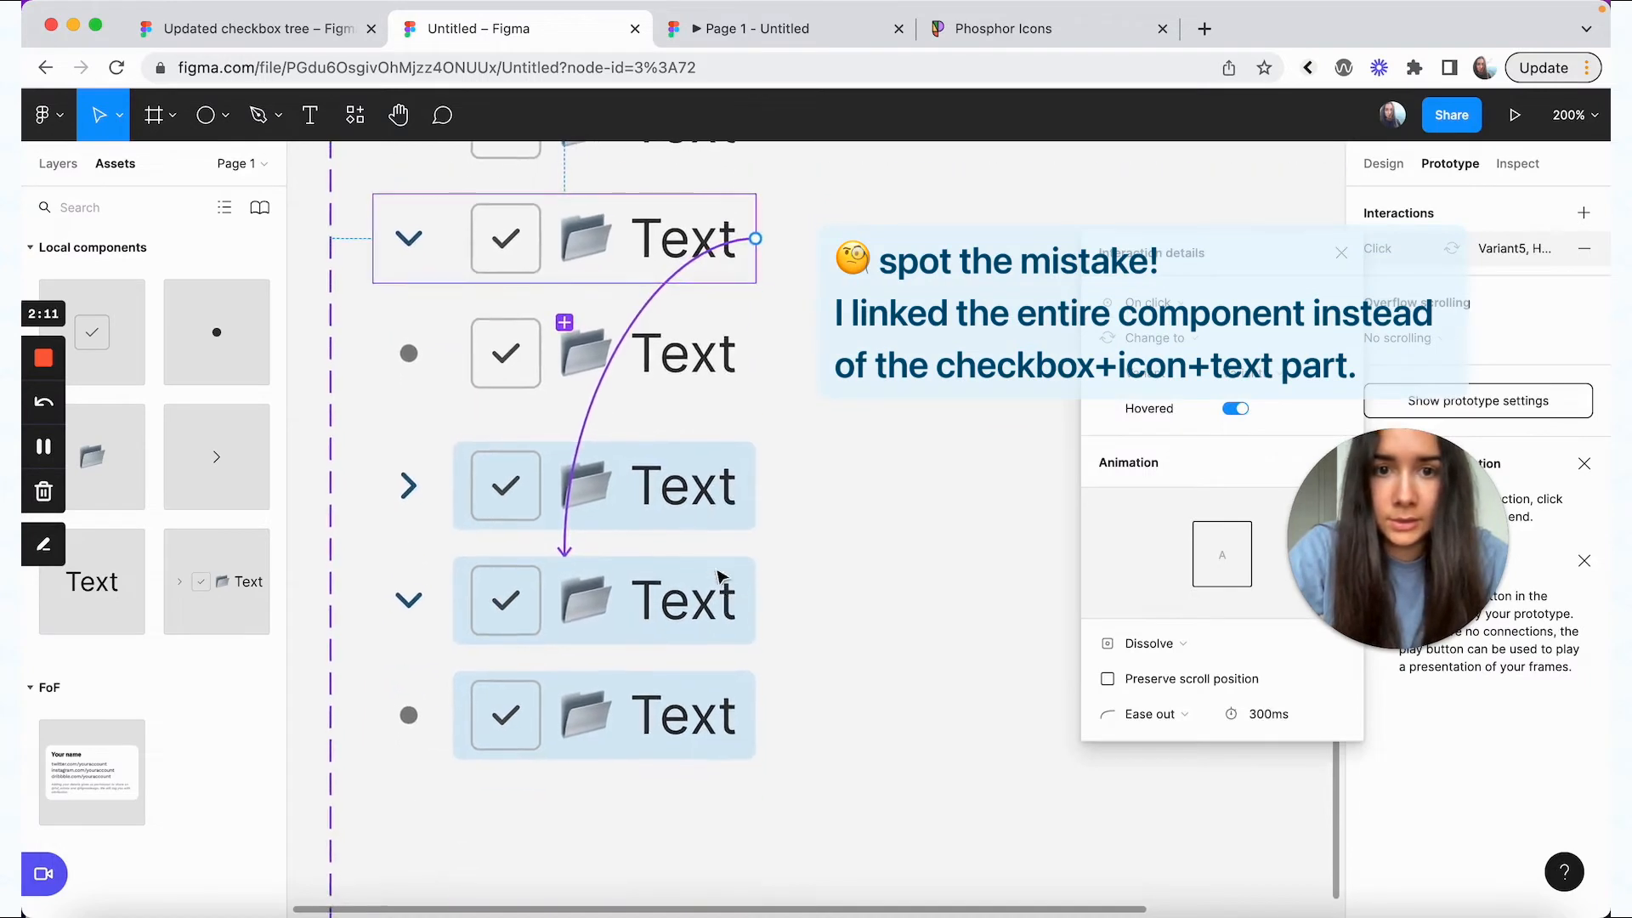
{"action": "left_click", "coordinate": [704, 358]}
{"action": "left_click_drag", "start_coordinate": [756, 353], "coordinate": [722, 723]}
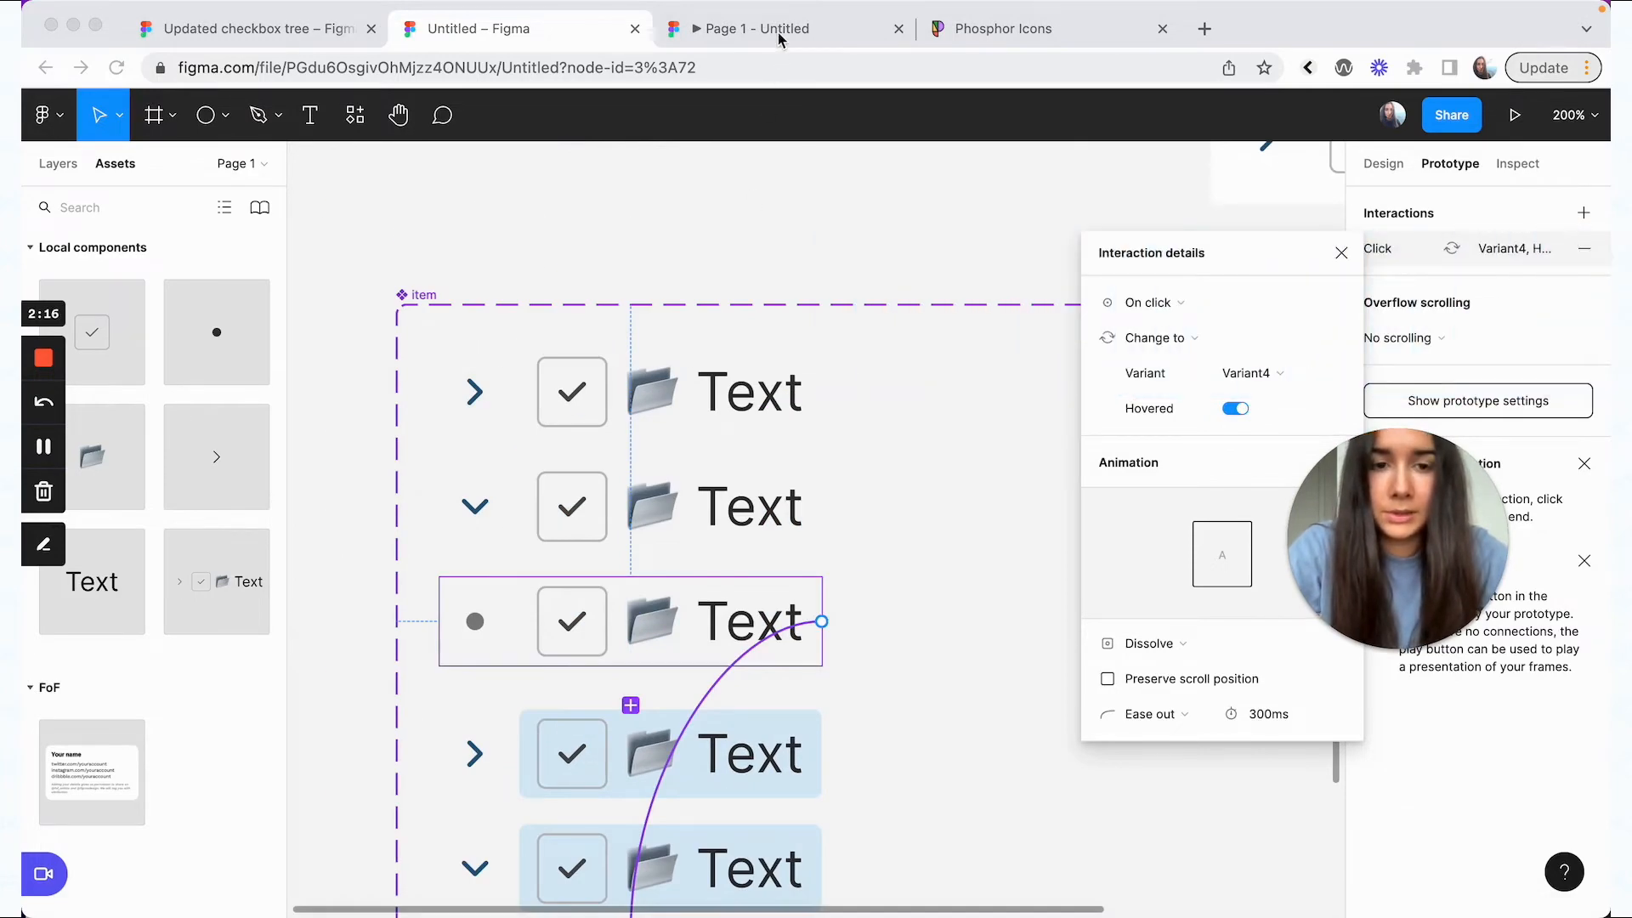
- Test the item's highlight and chevron in the prototype preview, and inspect the chevron frame in the highlighted collapsed variant
{"action": "left_click", "coordinate": [780, 34]}
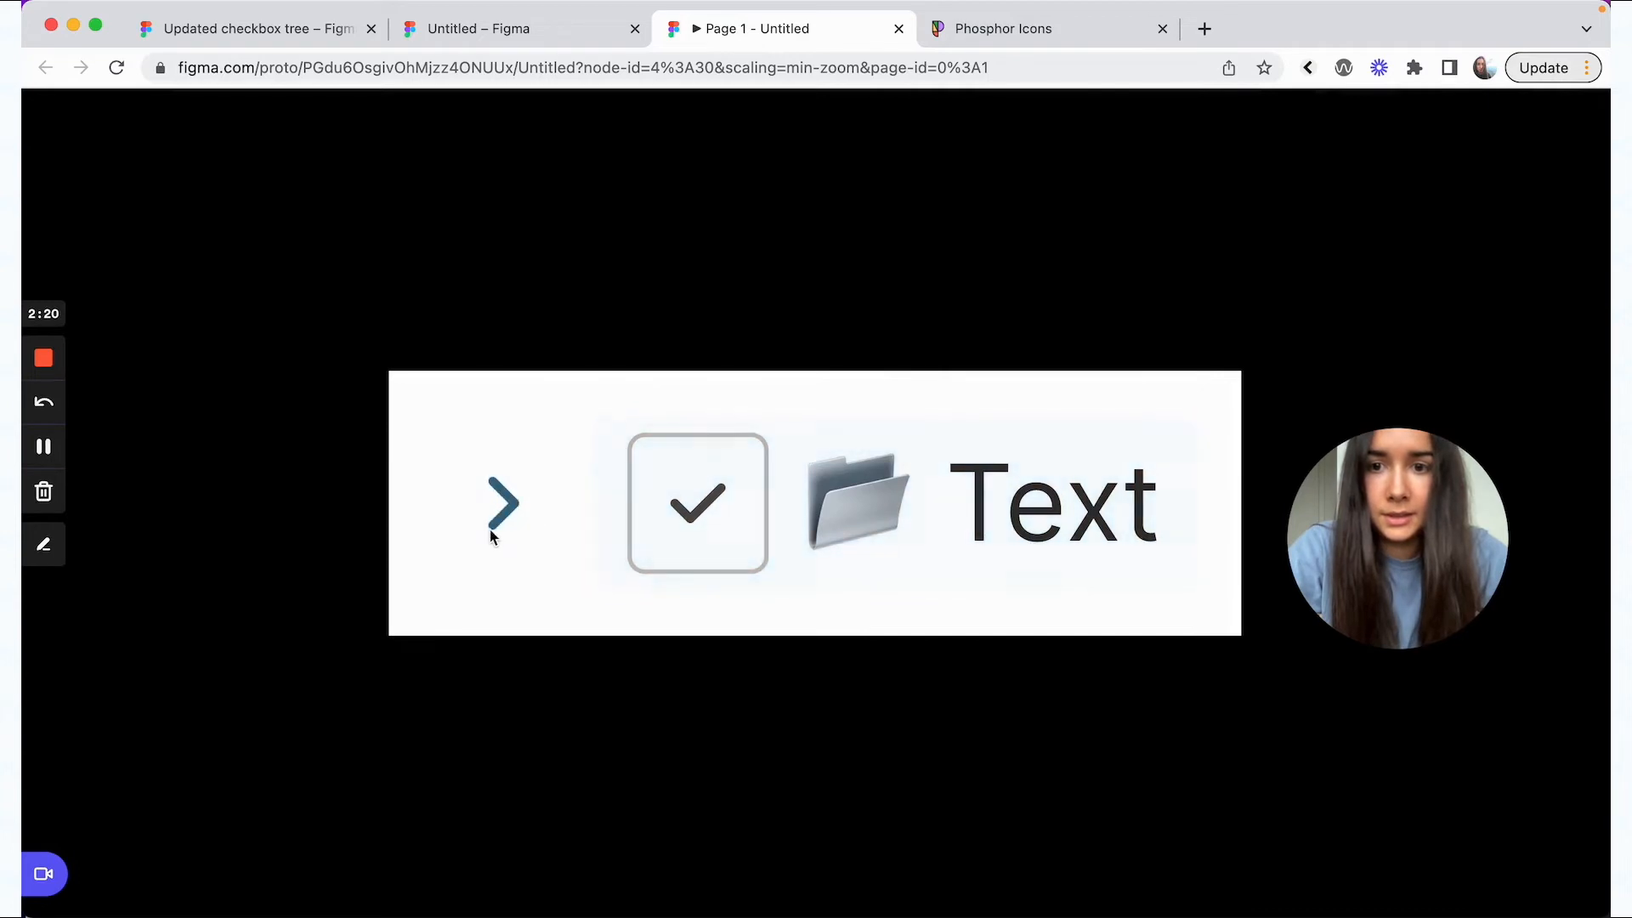
{"action": "left_click", "coordinate": [506, 505]}
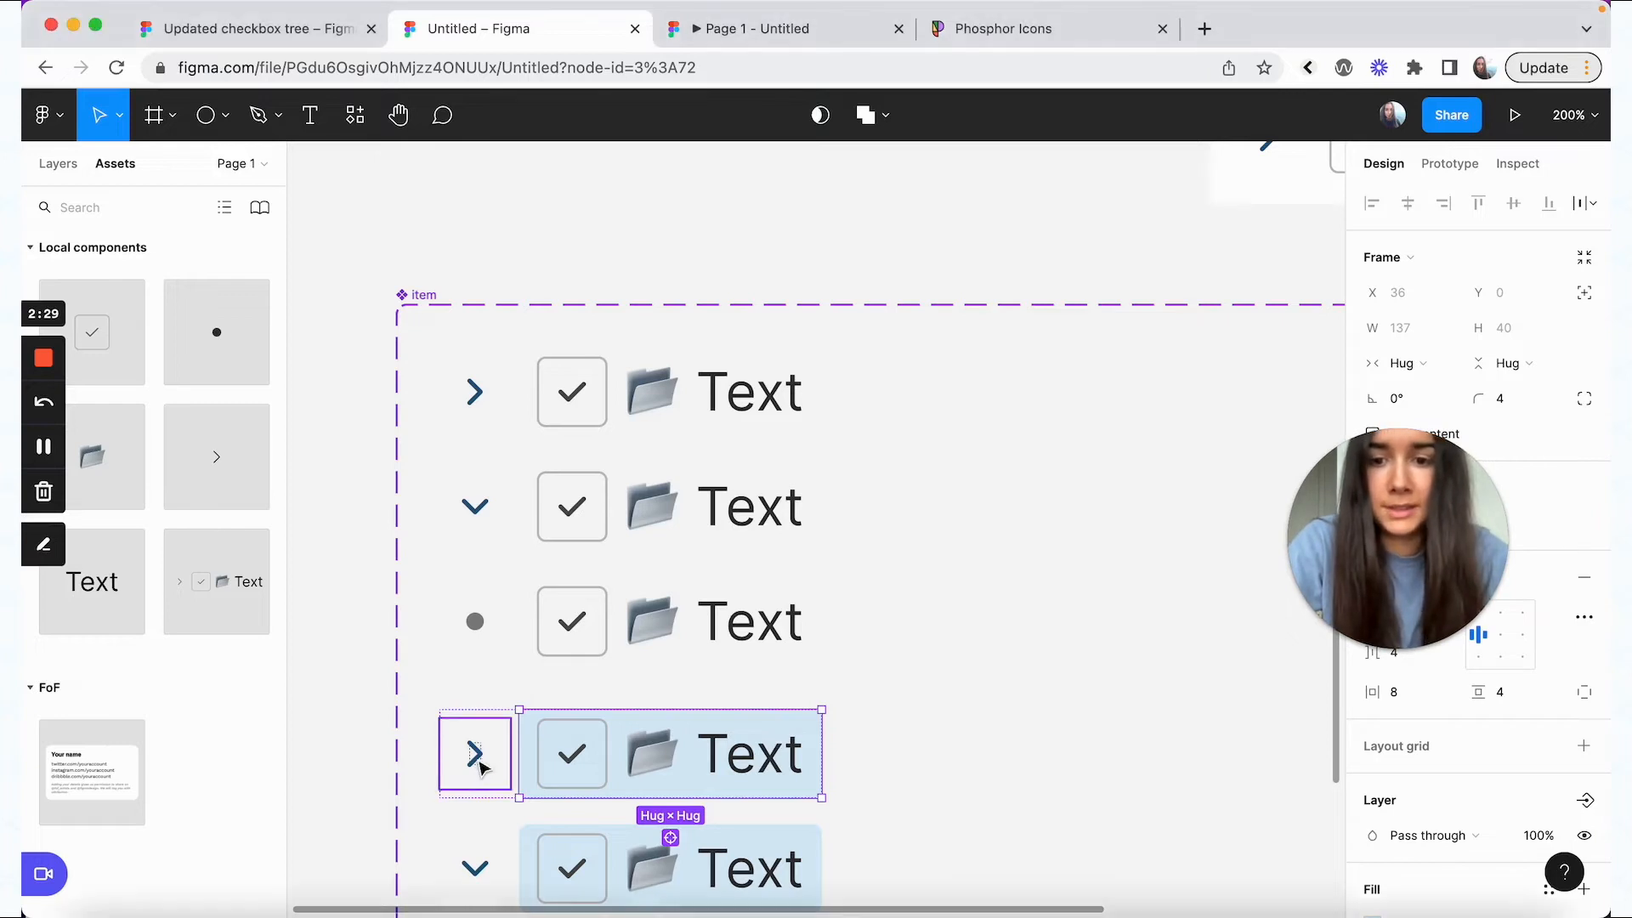
{"action": "double_click", "coordinate": [495, 757]}
{"action": "key", "text": "Escape"}
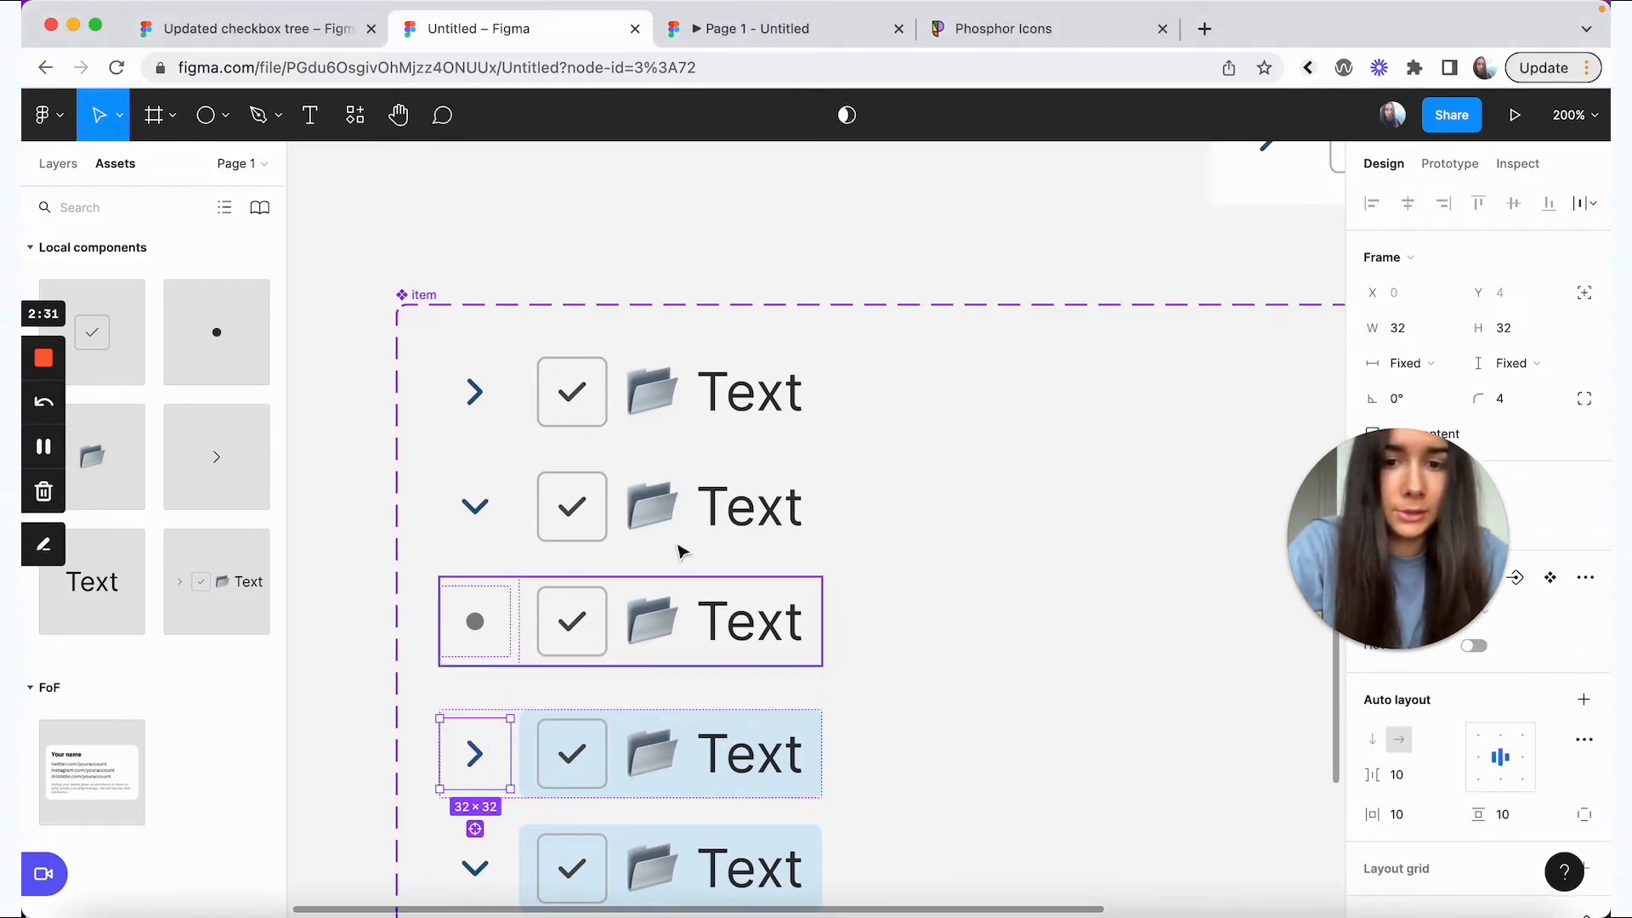
- Set the width and height of all four _parent variants to 40
{"action": "scroll", "coordinate": [714, 507], "scroll_direction": "up", "scroll_amount": 10}
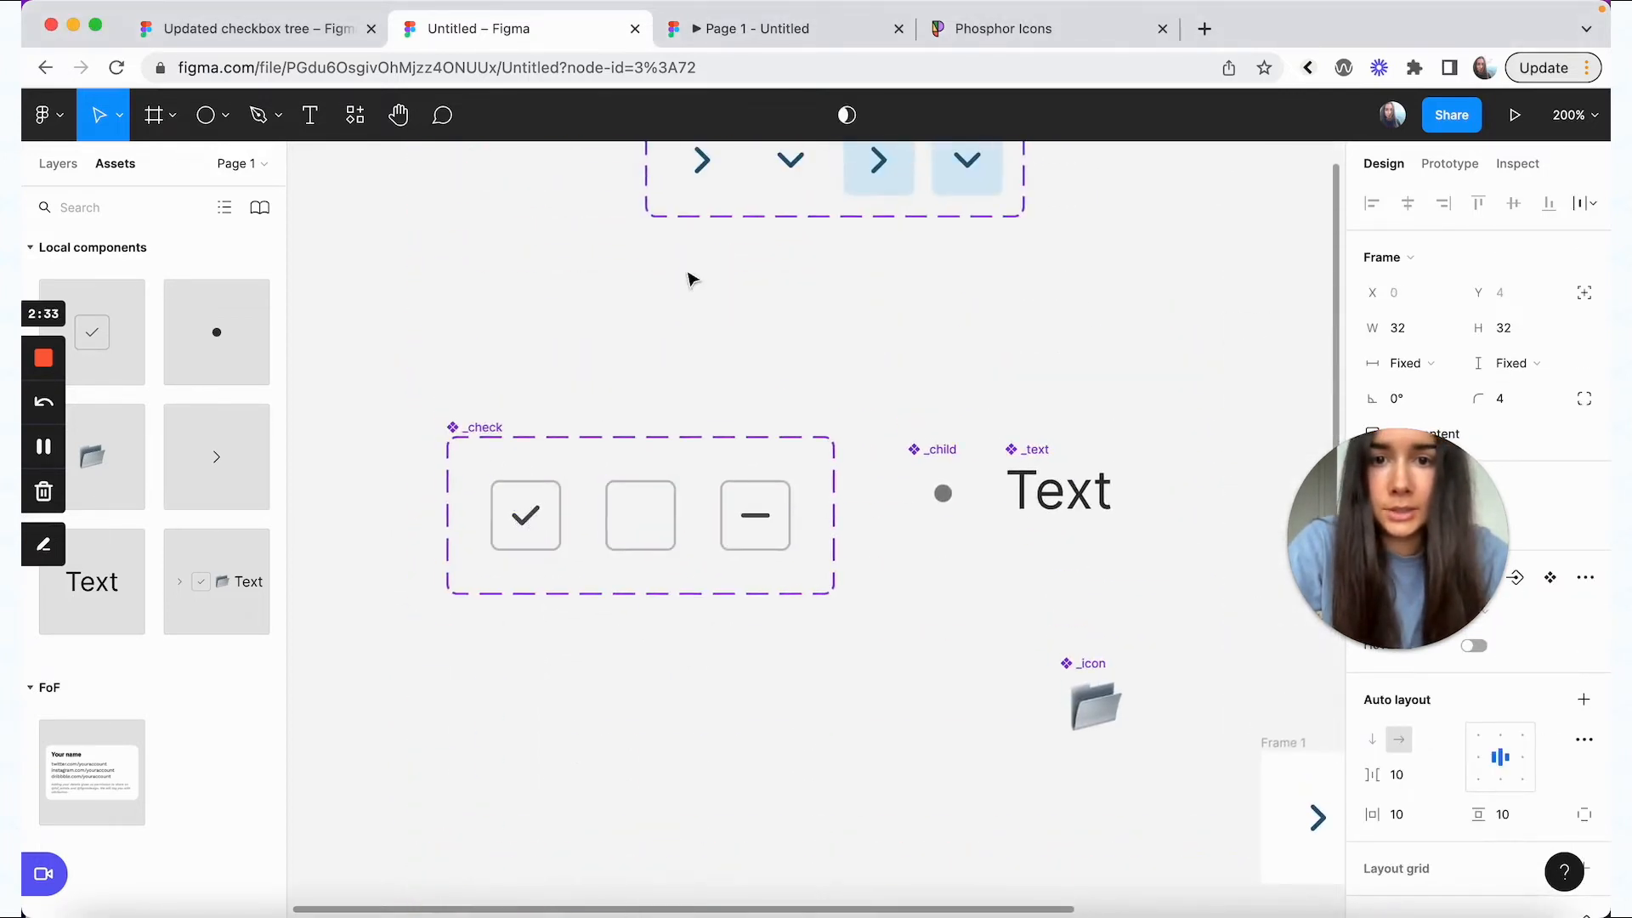
{"action": "scroll", "coordinate": [689, 289], "scroll_direction": "up", "scroll_amount": 5}
{"action": "left_click", "coordinate": [661, 364]}
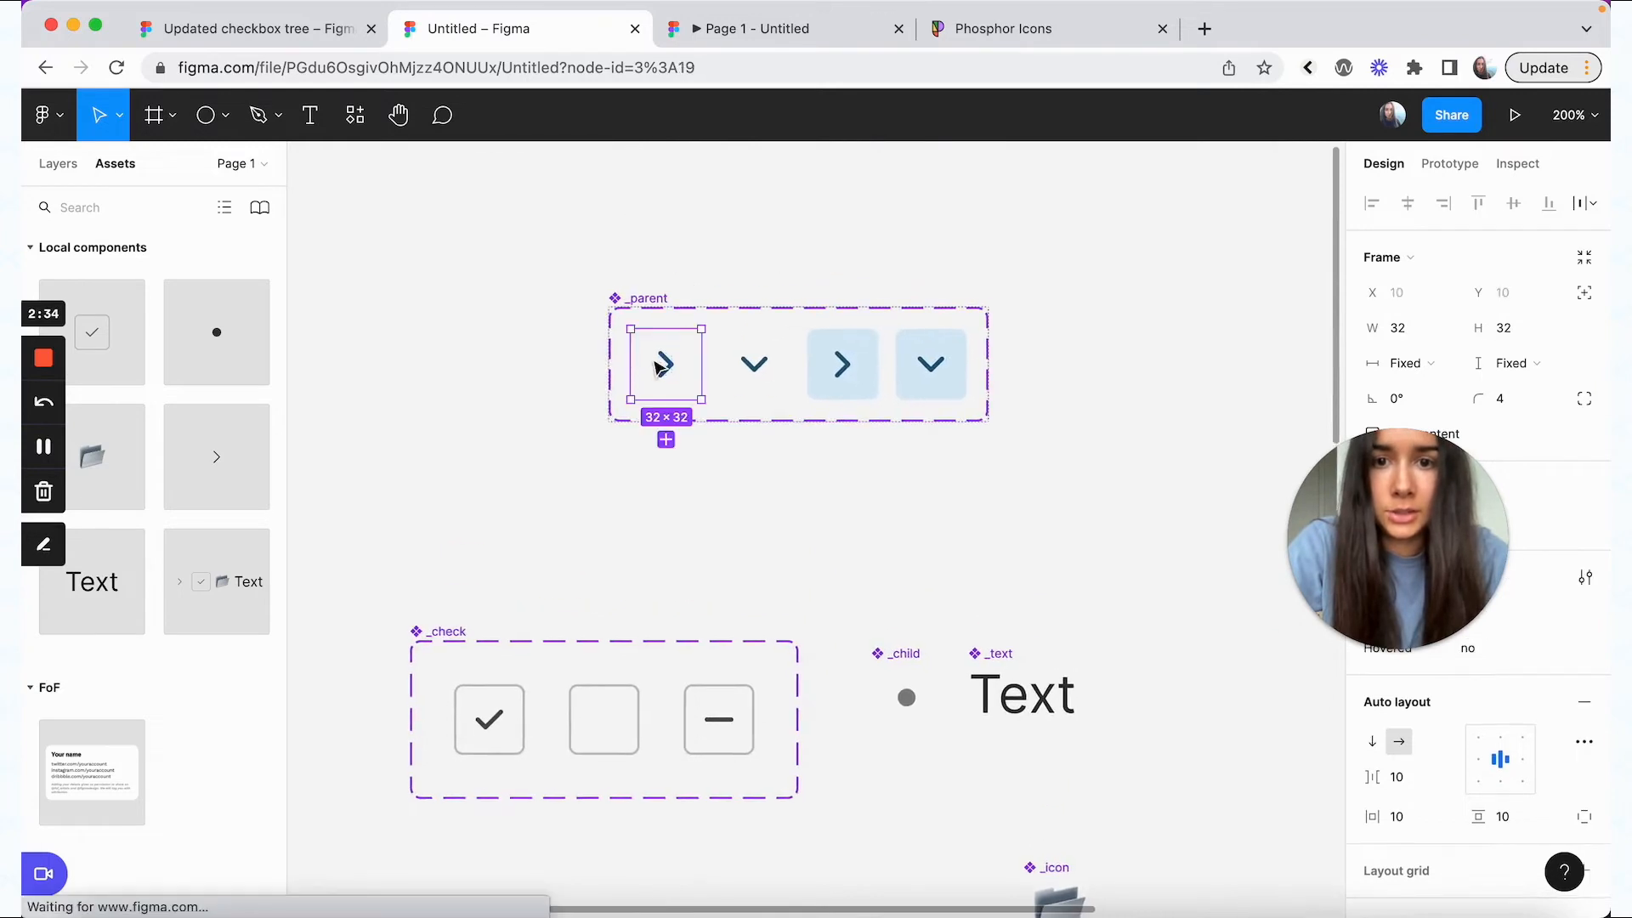
{"action": "left_click", "coordinate": [759, 376], "text": "shift"}
{"action": "left_click", "coordinate": [855, 369], "text": "shift"}
{"action": "left_click", "coordinate": [948, 362], "text": "shift"}
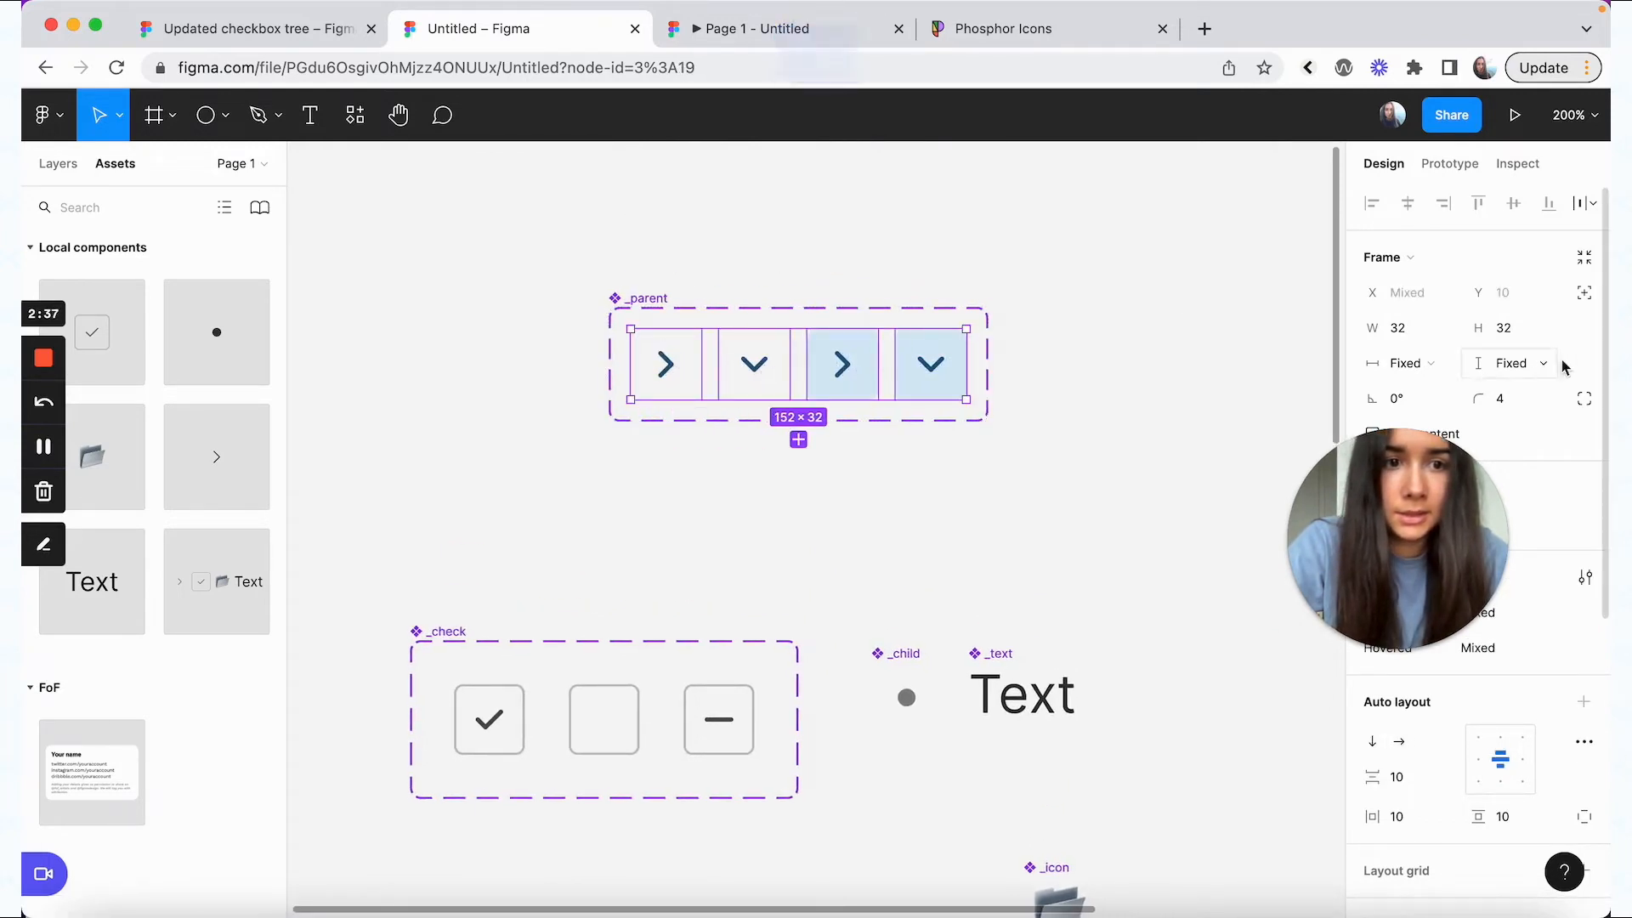
{"action": "left_click", "coordinate": [1433, 339]}
{"action": "type", "text": "40"}
{"action": "key", "text": "Return"}
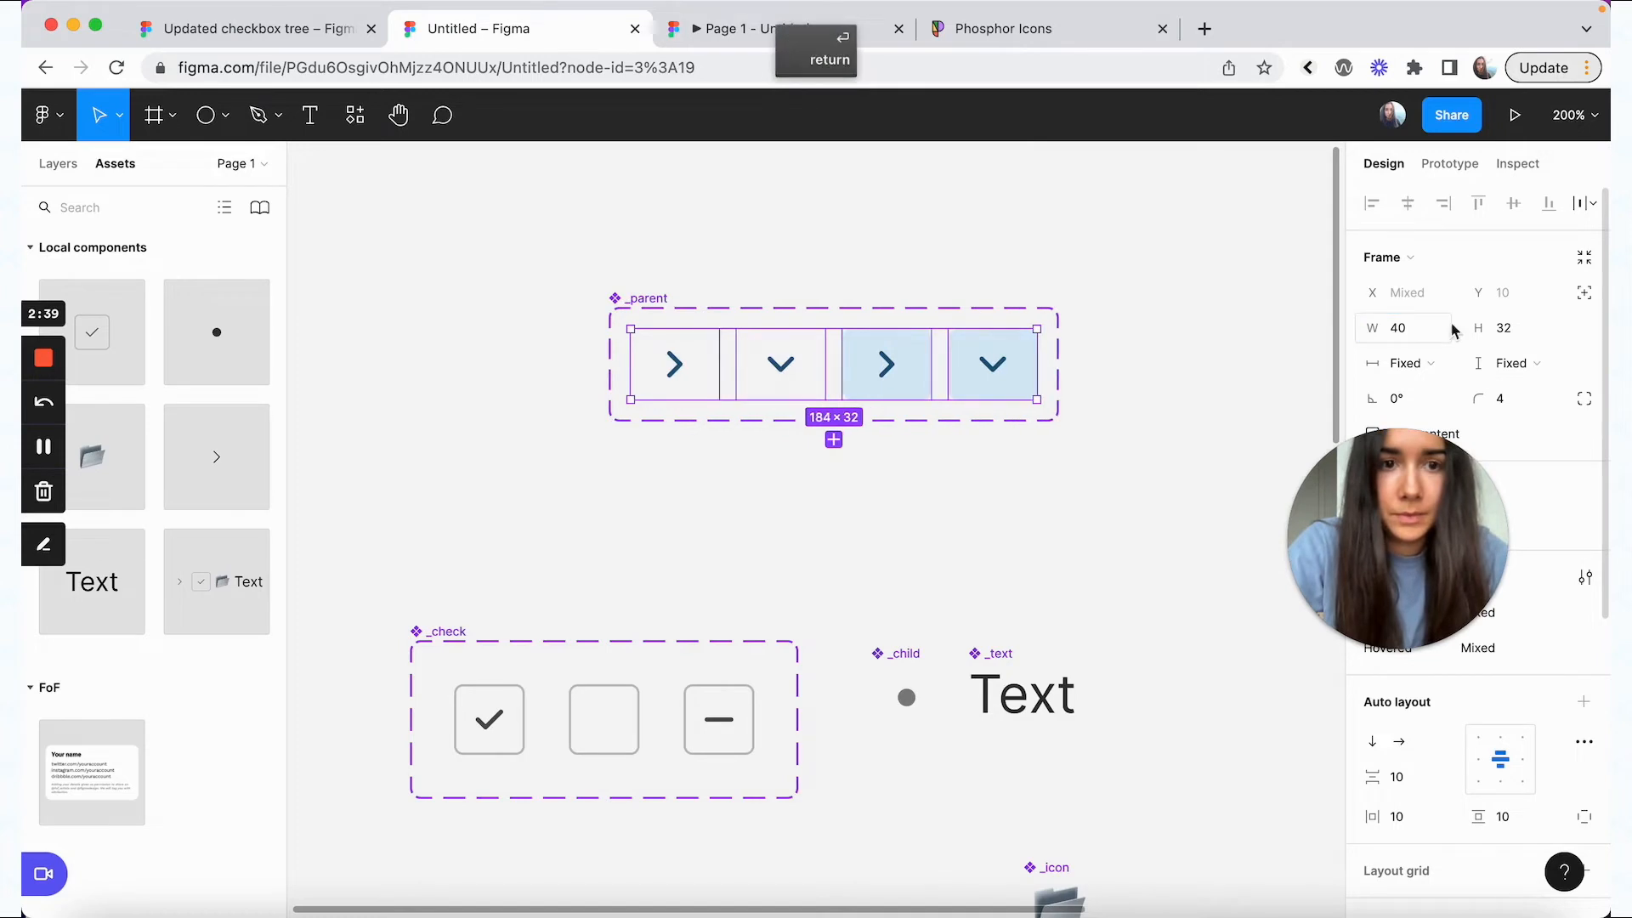
{"action": "left_click", "coordinate": [1503, 328]}
{"action": "type", "text": "40"}
{"action": "key", "text": "Return"}
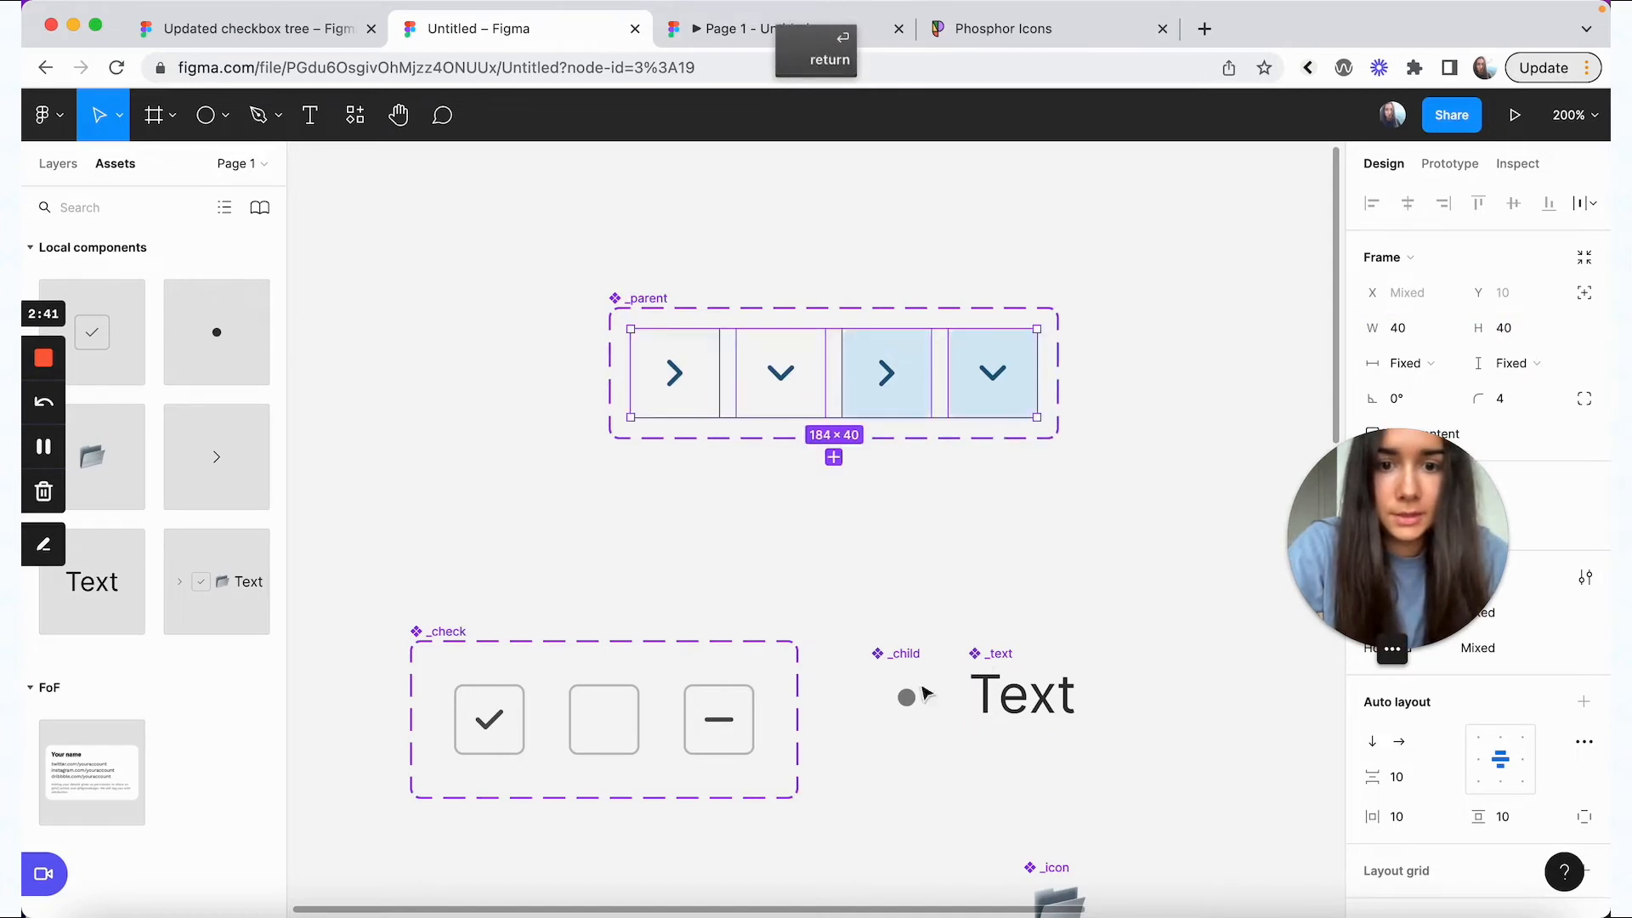
- Set the width and height of the _child component to 40
{"action": "left_click", "coordinate": [910, 698]}
{"action": "left_click", "coordinate": [1431, 328]}
{"action": "type", "text": "40"}
{"action": "key", "text": "Return"}
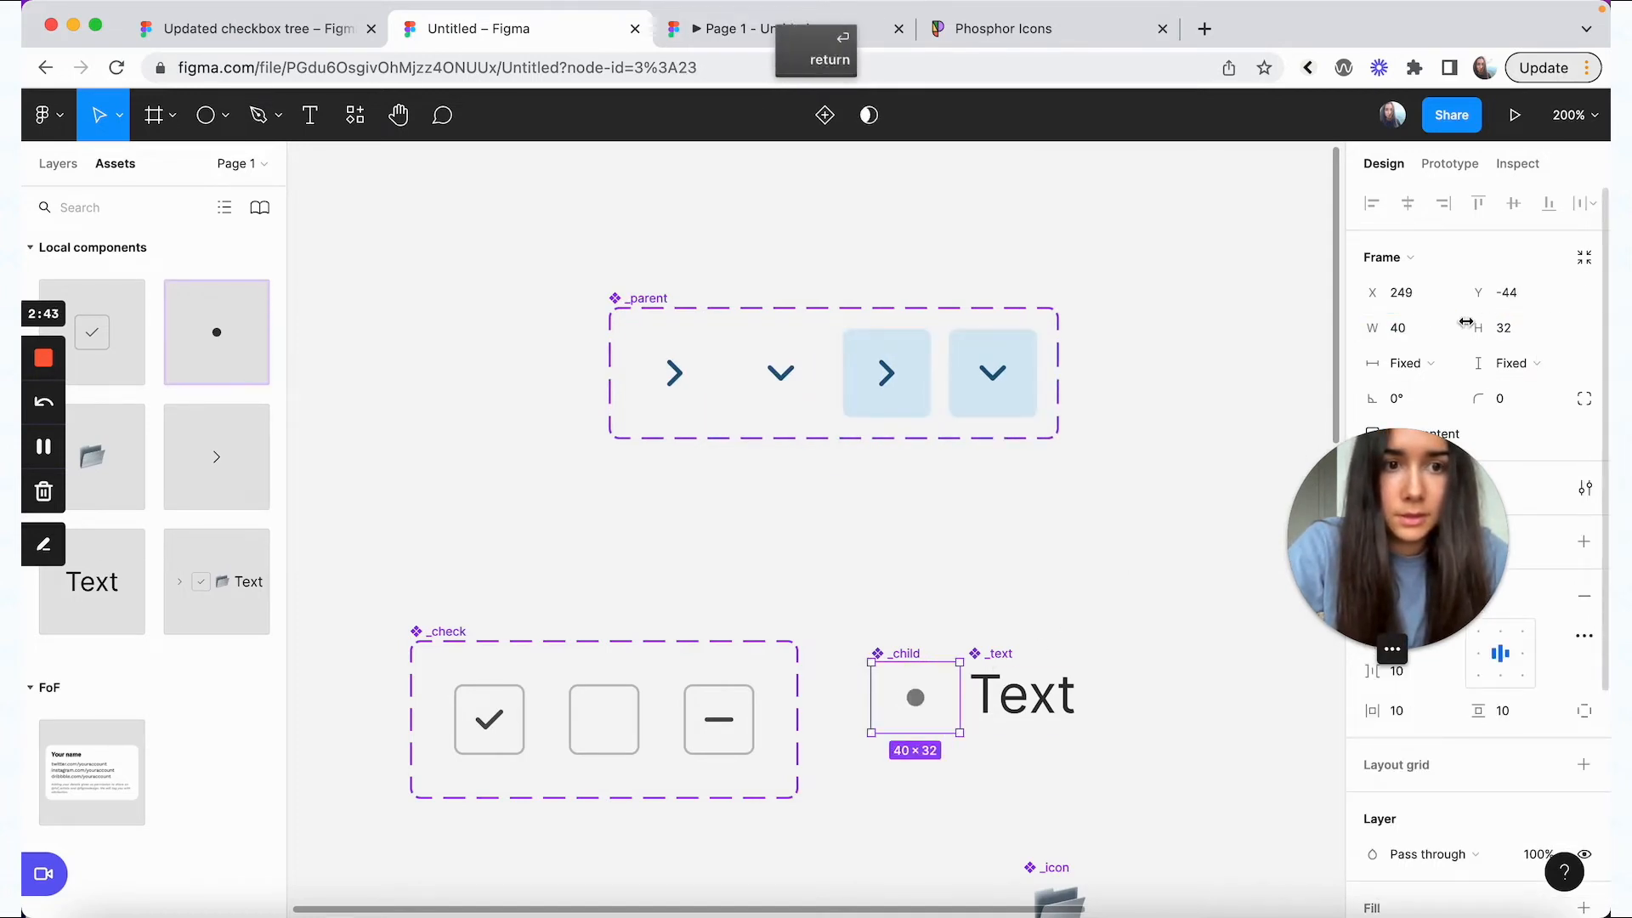
{"action": "left_click", "coordinate": [1507, 337]}
{"action": "type", "text": "40"}
{"action": "key", "text": "Return"}
{"action": "left_click", "coordinate": [1122, 310]}
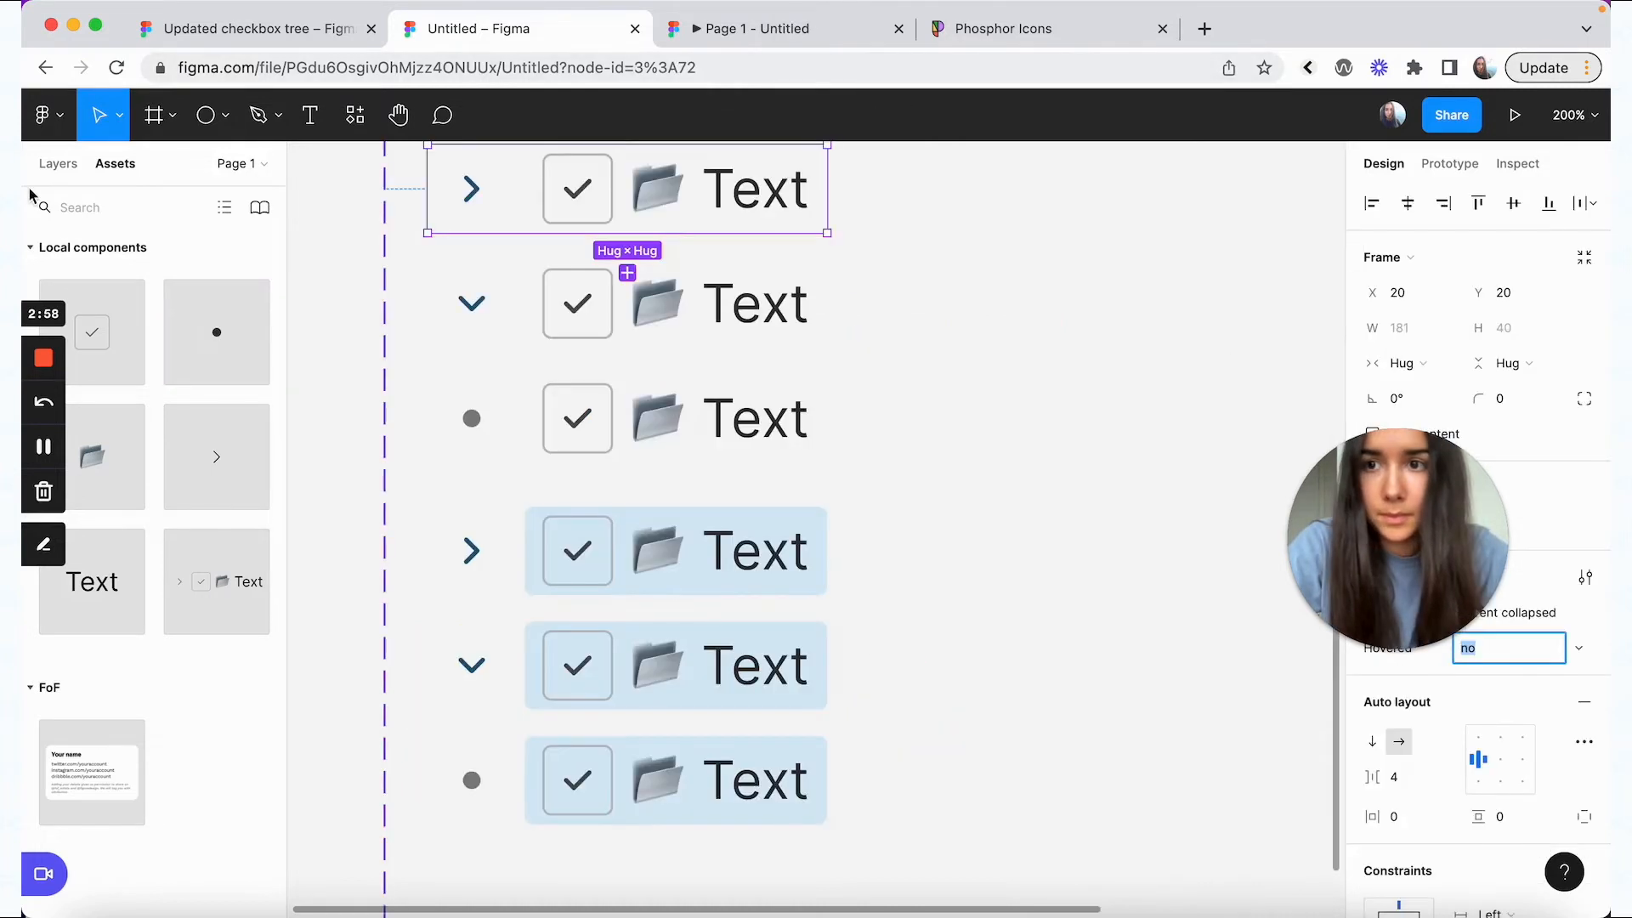
- Set the auto layout spacing between elements to 0 on all six item variants
{"action": "left_click", "coordinate": [58, 163]}
{"action": "scroll", "coordinate": [170, 473], "scroll_direction": "up", "scroll_amount": 5}
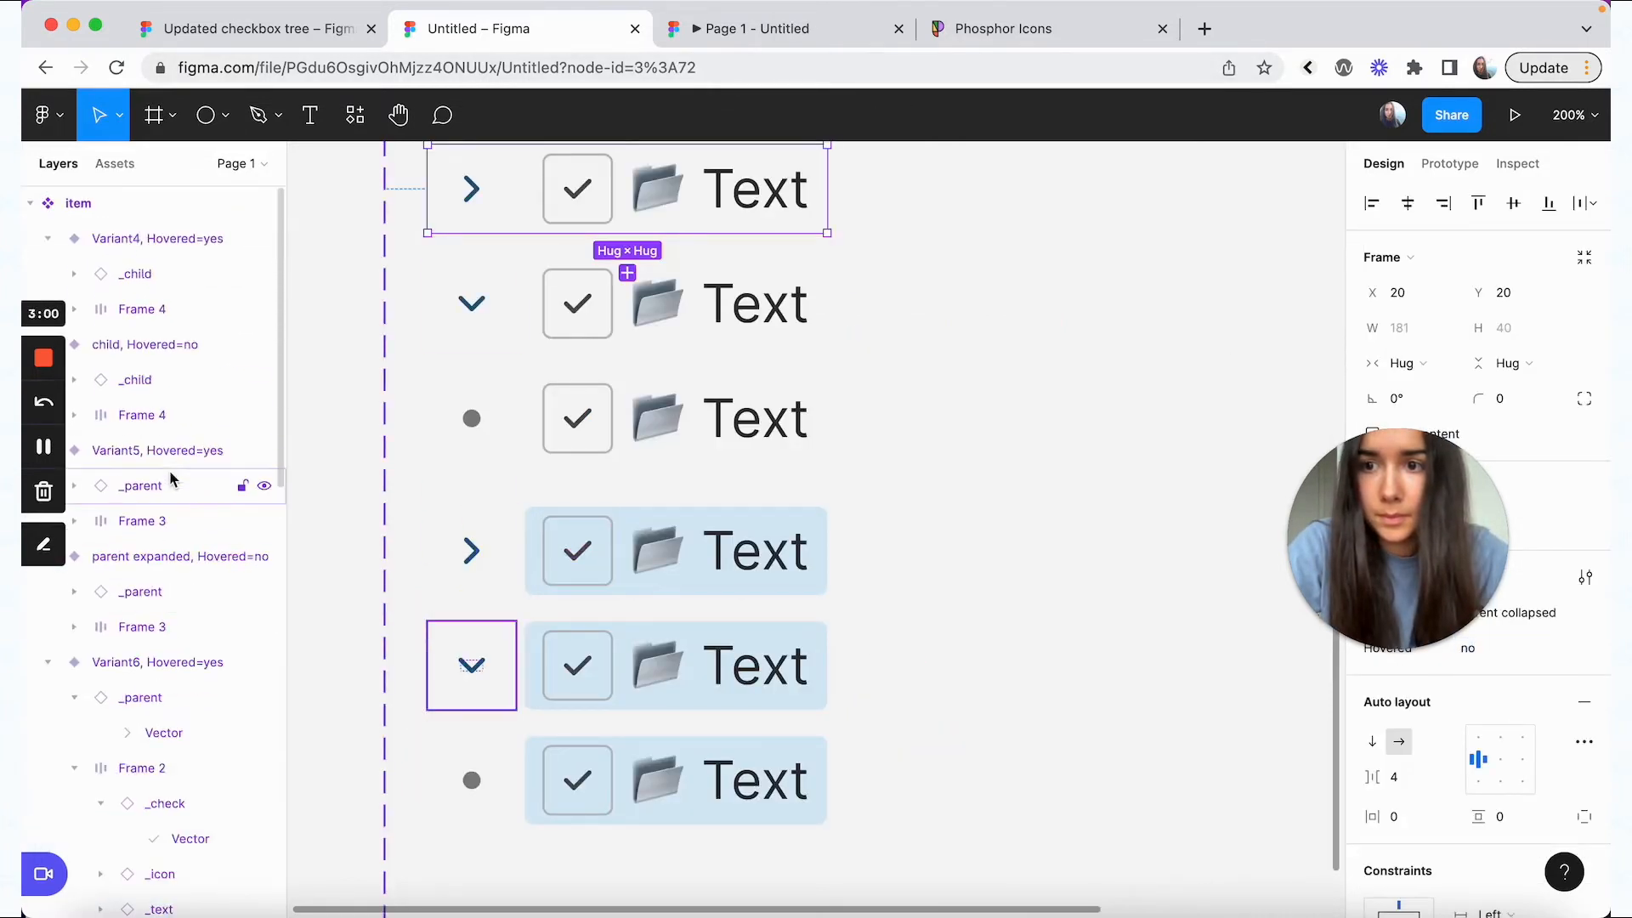
{"action": "left_click", "coordinate": [170, 247], "text": "shift"}
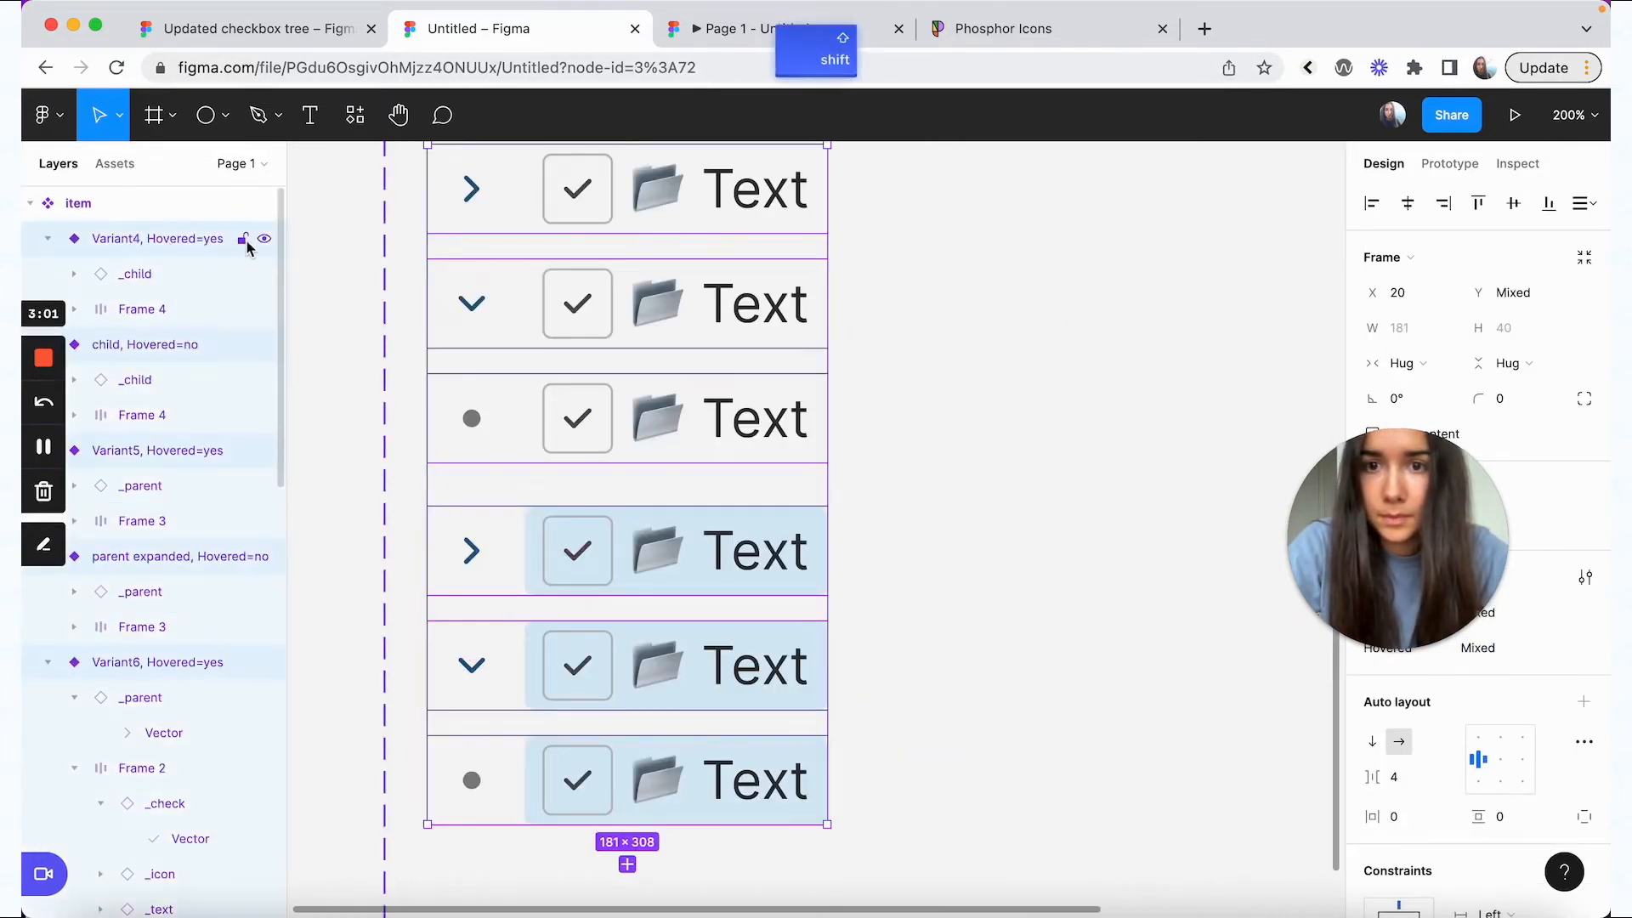
{"action": "left_click", "coordinate": [1401, 777]}
{"action": "type", "text": "0"}
{"action": "key", "text": "Return"}
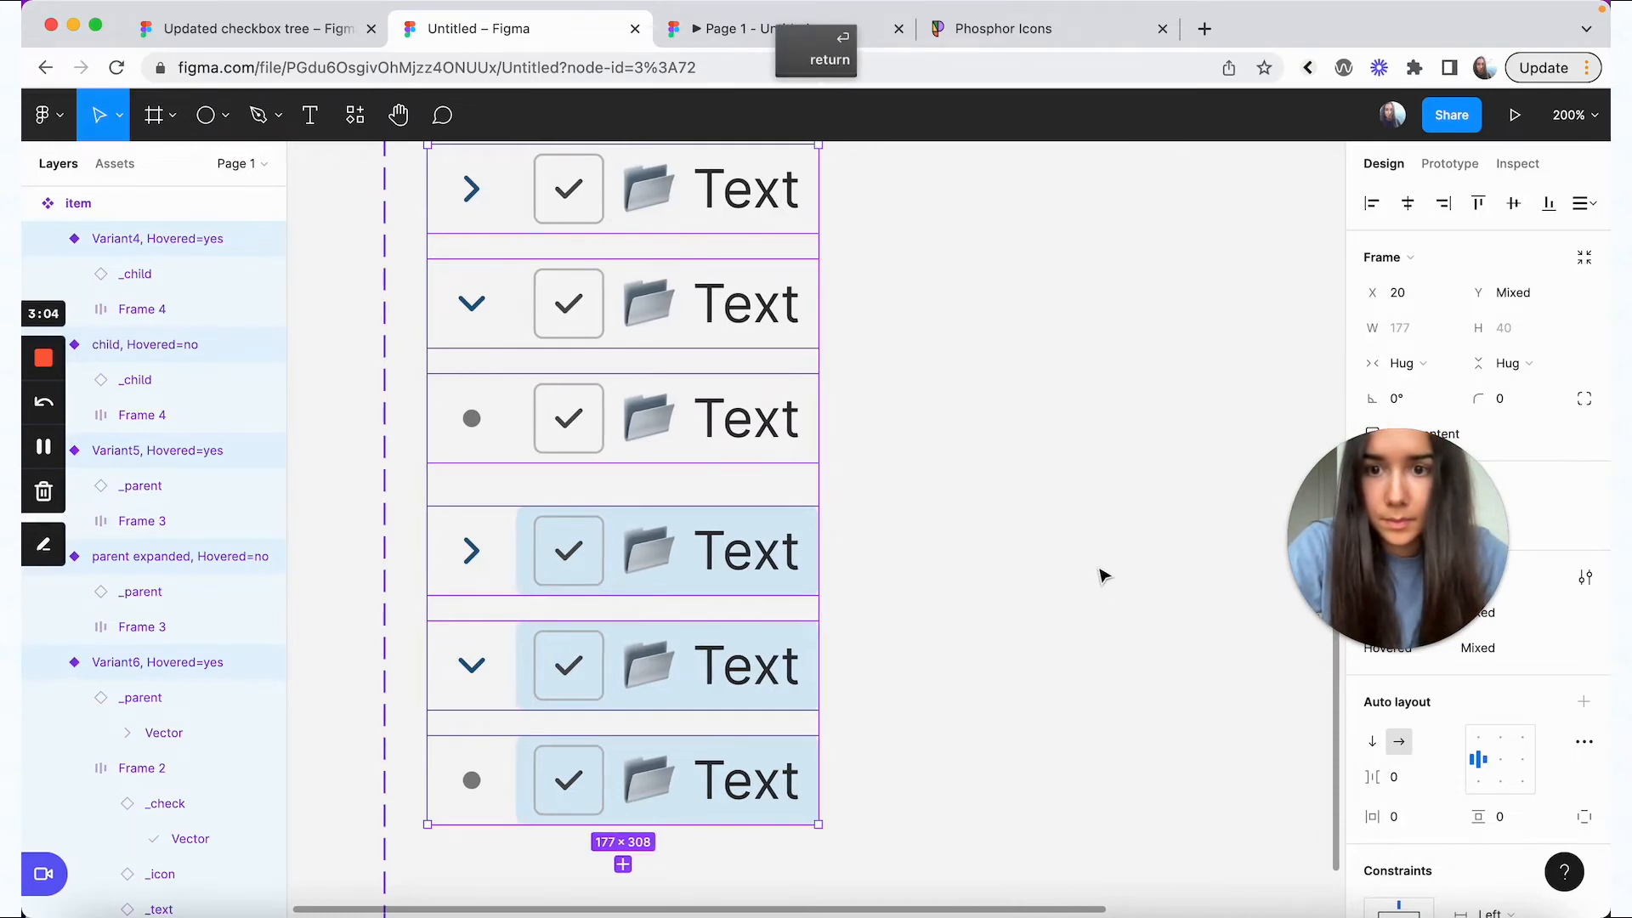
{"action": "left_click", "coordinate": [1104, 576]}
- Test the highlight and the chevron of the re-spaced item in the prototype preview
{"action": "left_click", "coordinate": [727, 31]}
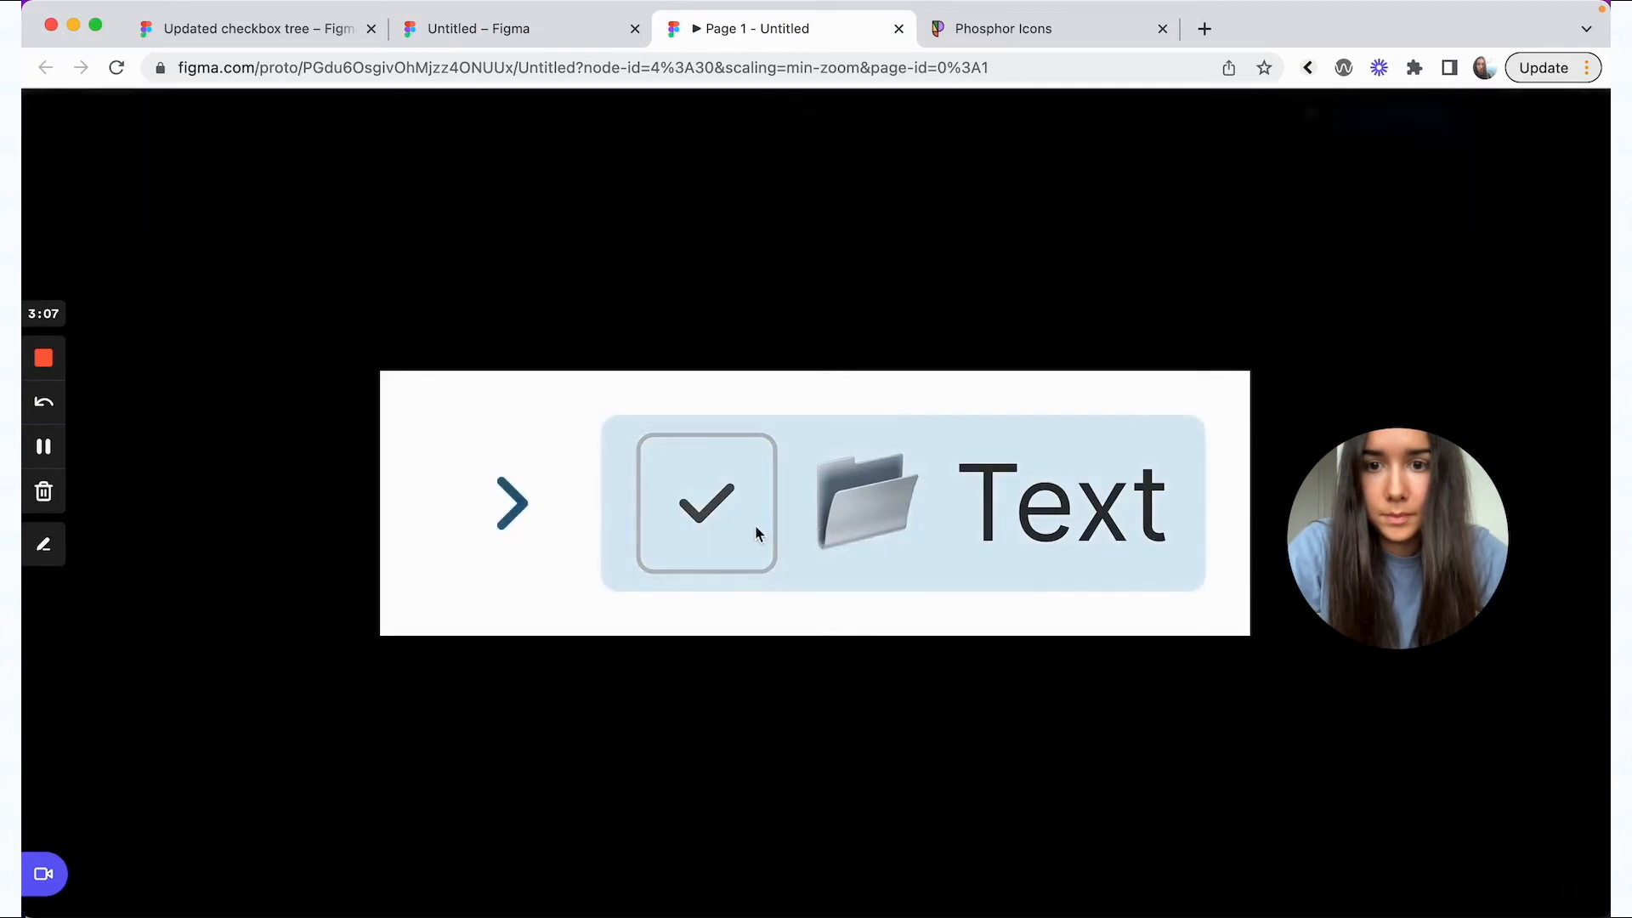
{"action": "left_click", "coordinate": [522, 517]}
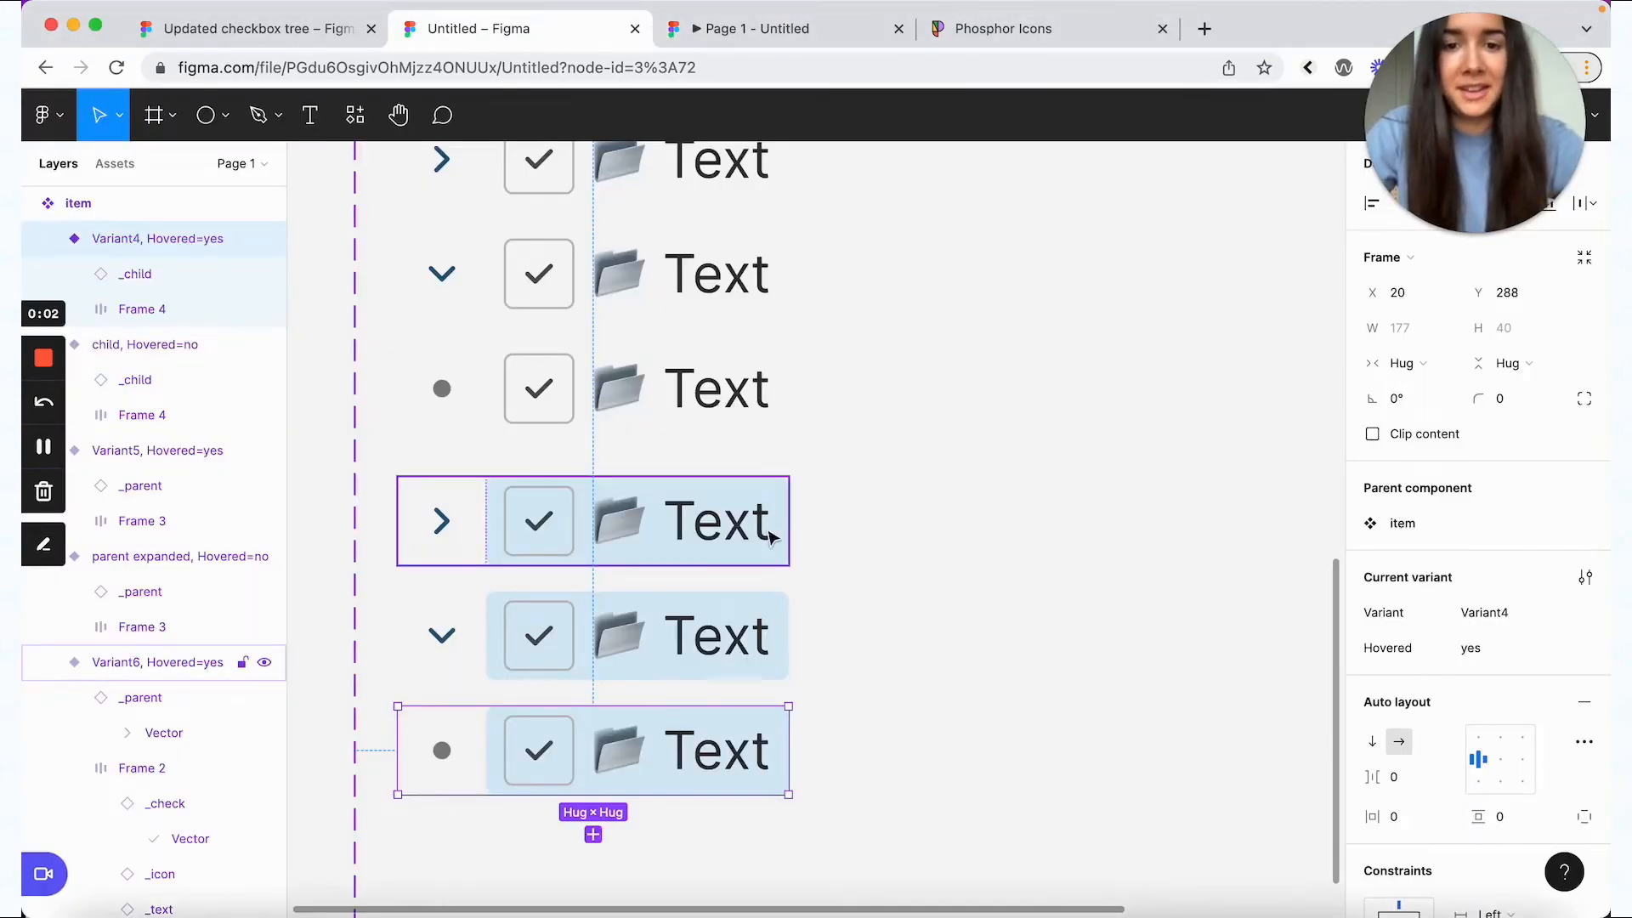
{"action": "left_click", "coordinate": [918, 598]}
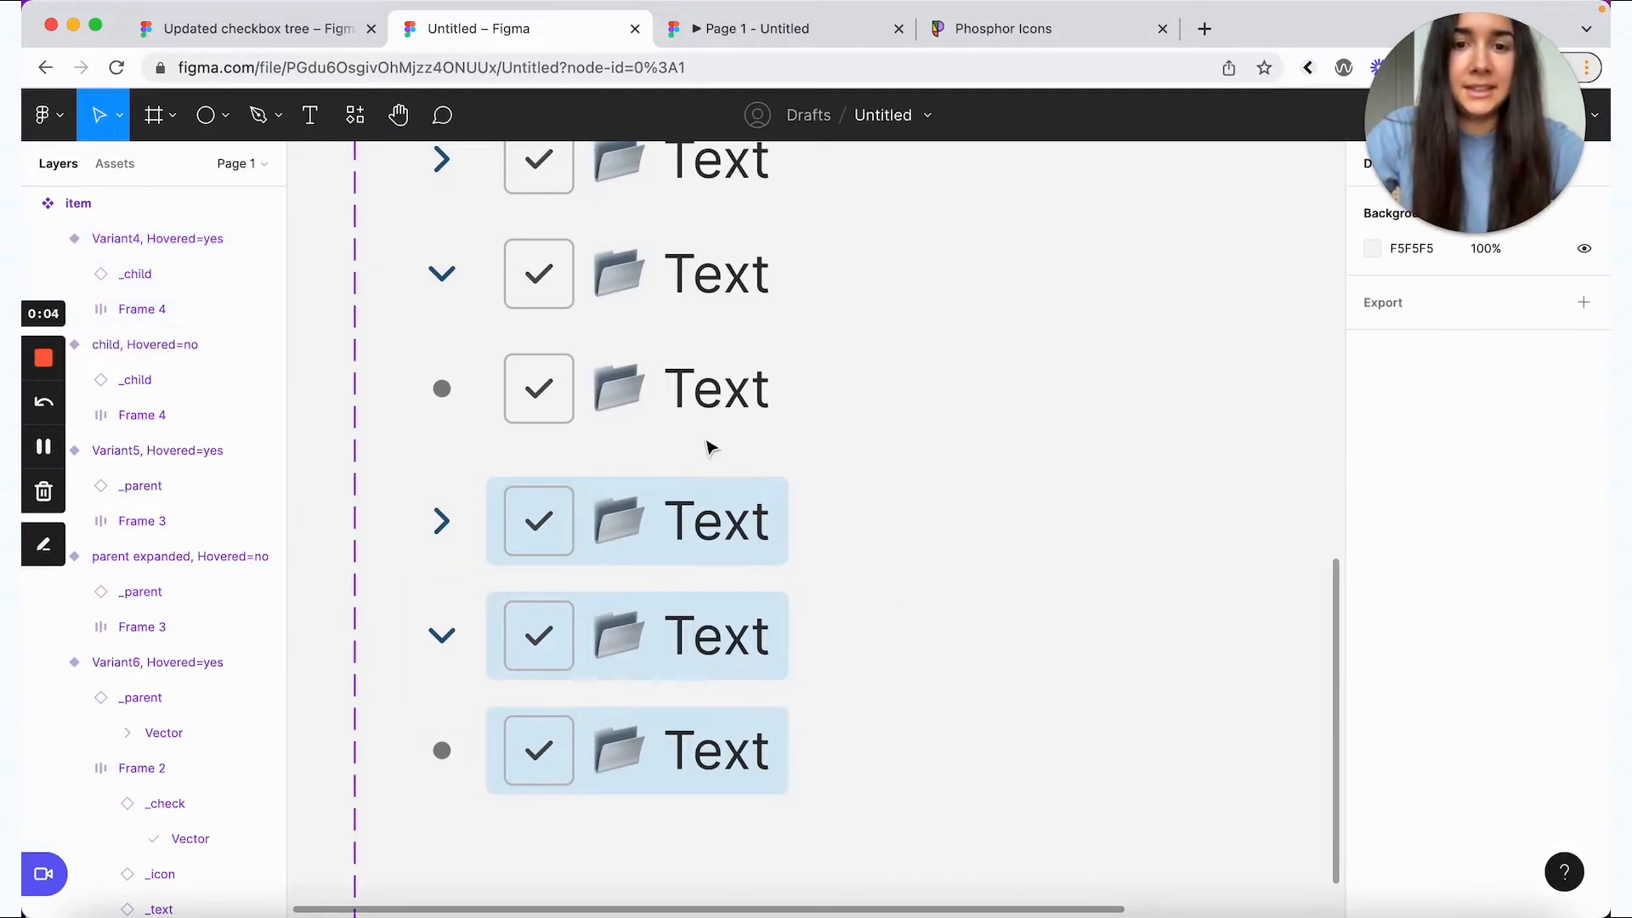
{"action": "scroll", "coordinate": [706, 446], "scroll_direction": "up", "scroll_amount": 1}
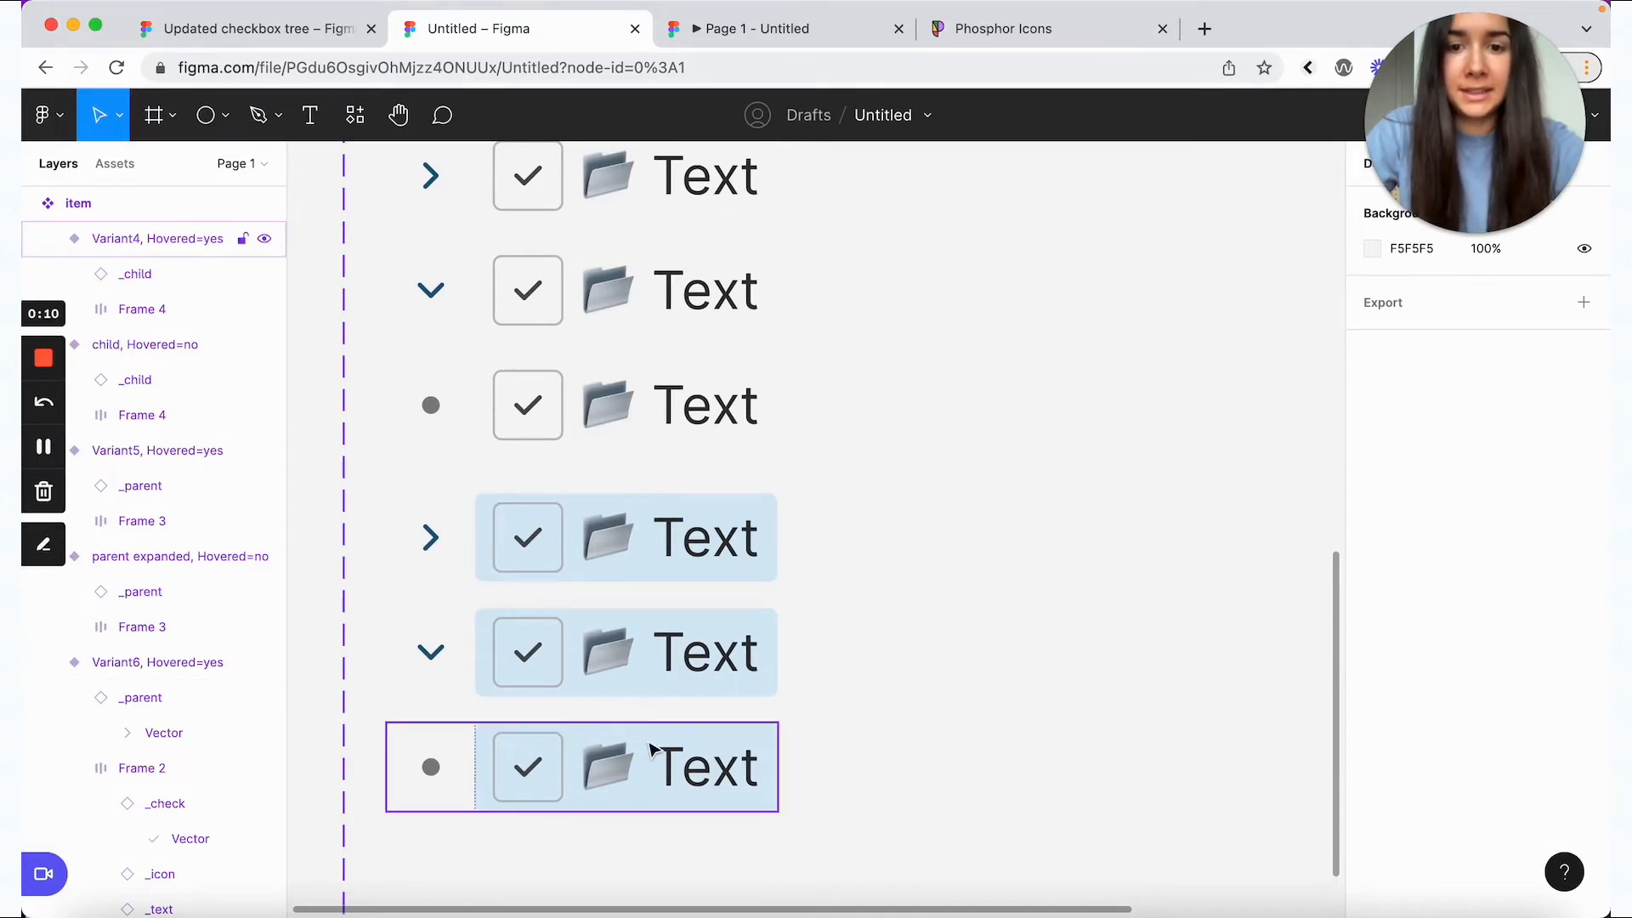
- Set the Variant property of the highlighted bullet item to child
{"action": "left_click", "coordinate": [650, 753]}
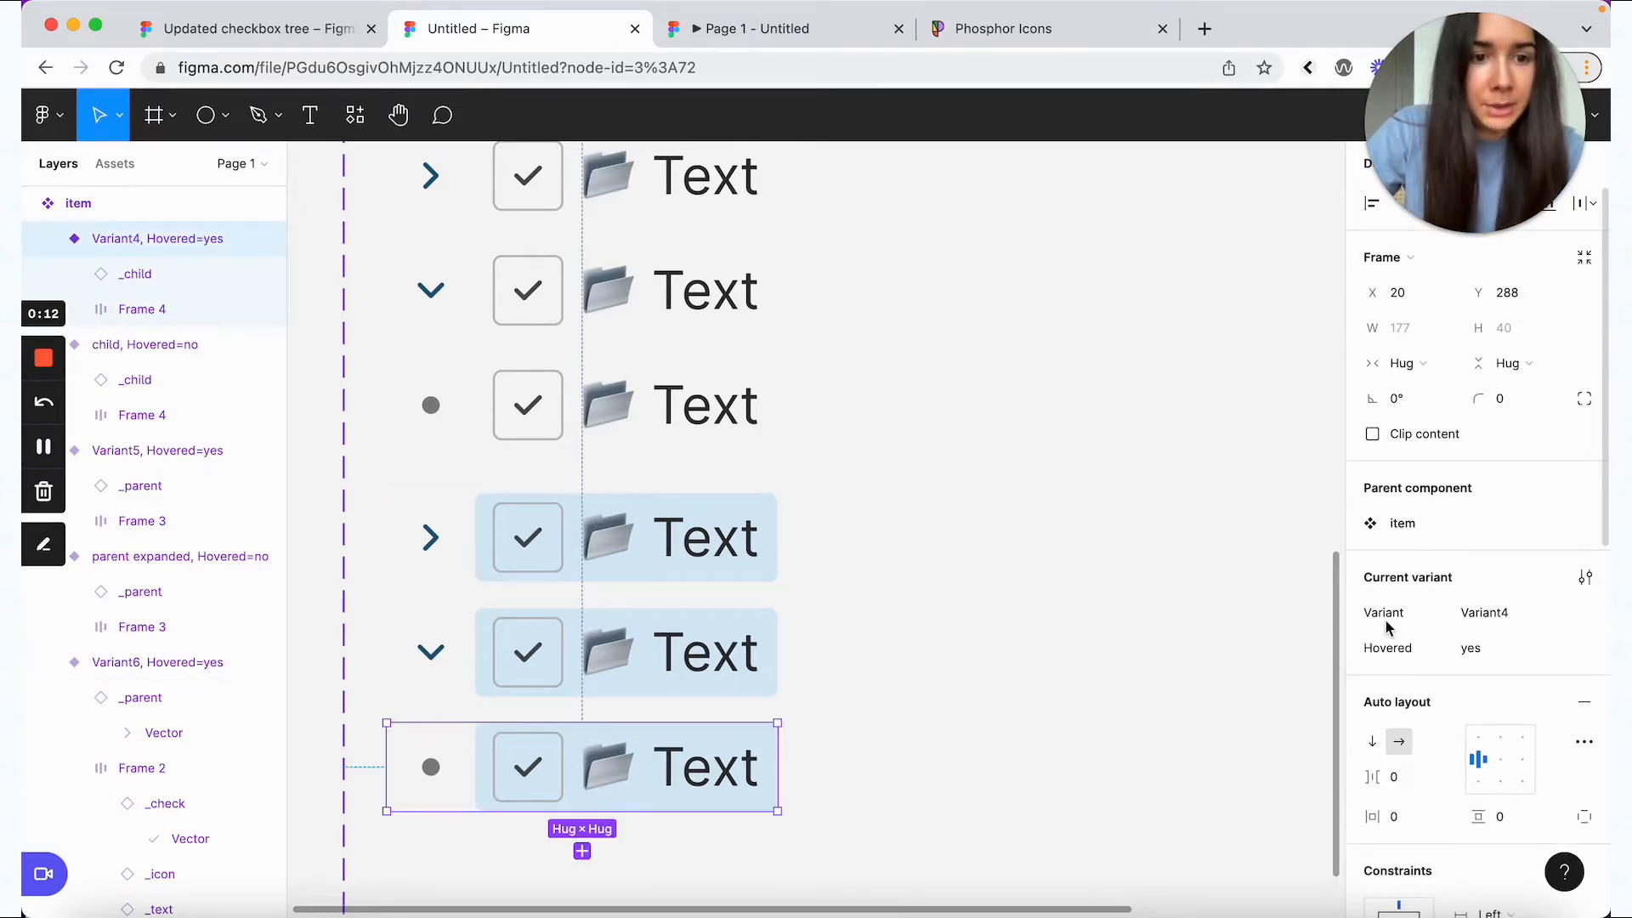
{"action": "left_click", "coordinate": [1488, 612]}
{"action": "type", "text": "child"}
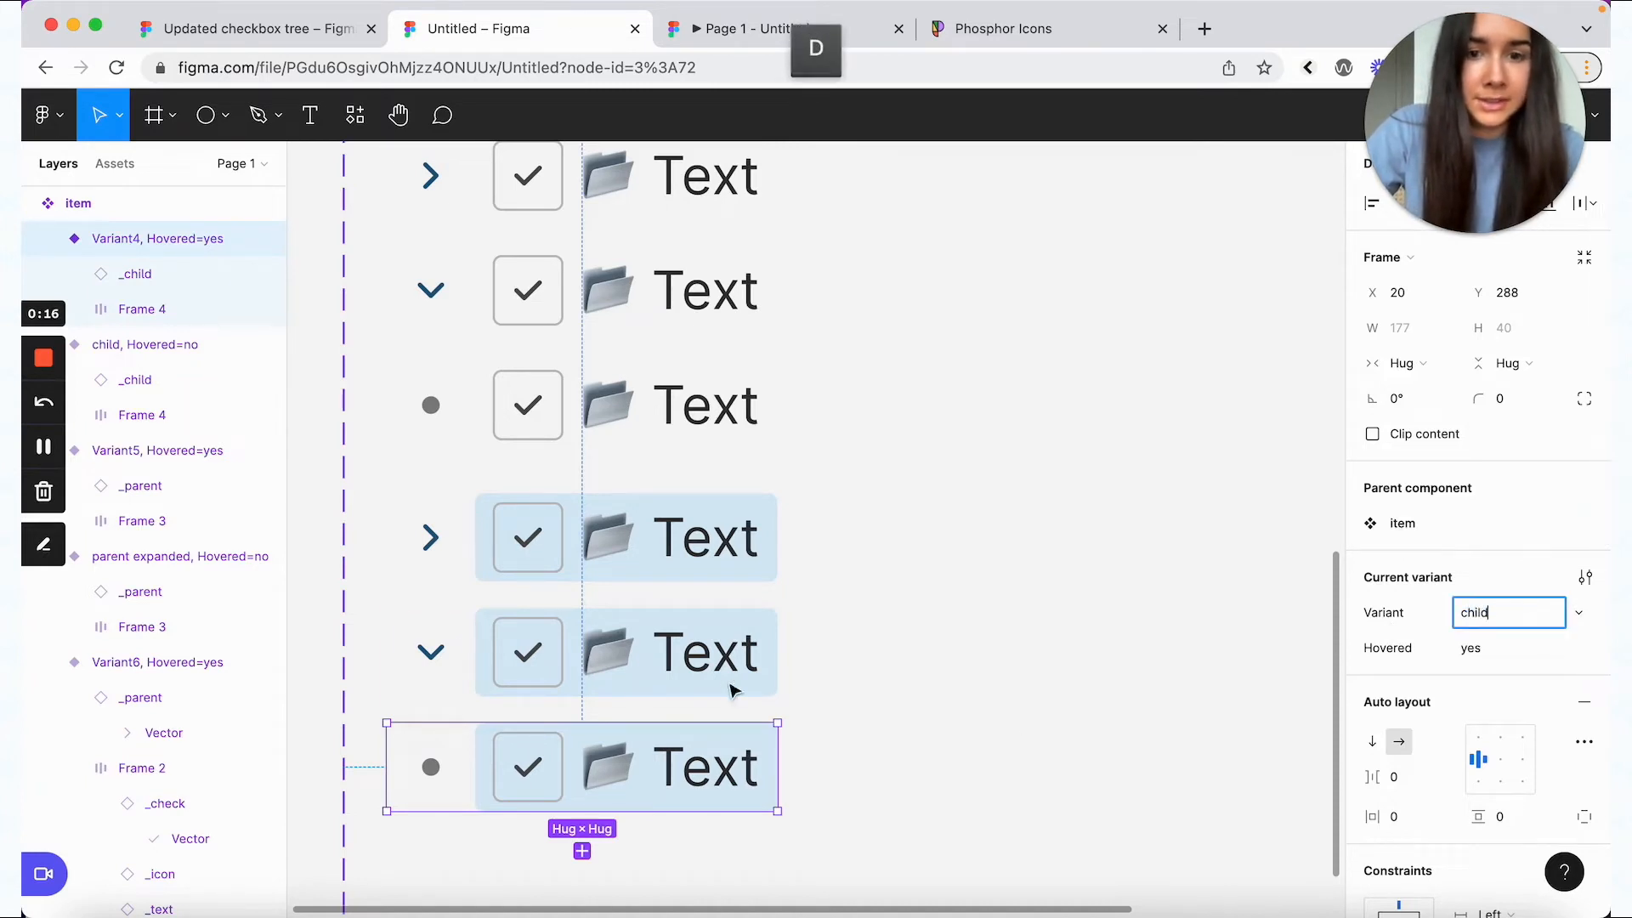
- Set the Variant property of the highlighted item with the downward chevron to parent expanded
{"action": "left_click", "coordinate": [654, 656]}
{"action": "left_click", "coordinate": [1503, 611]}
{"action": "type", "text": "pa"}
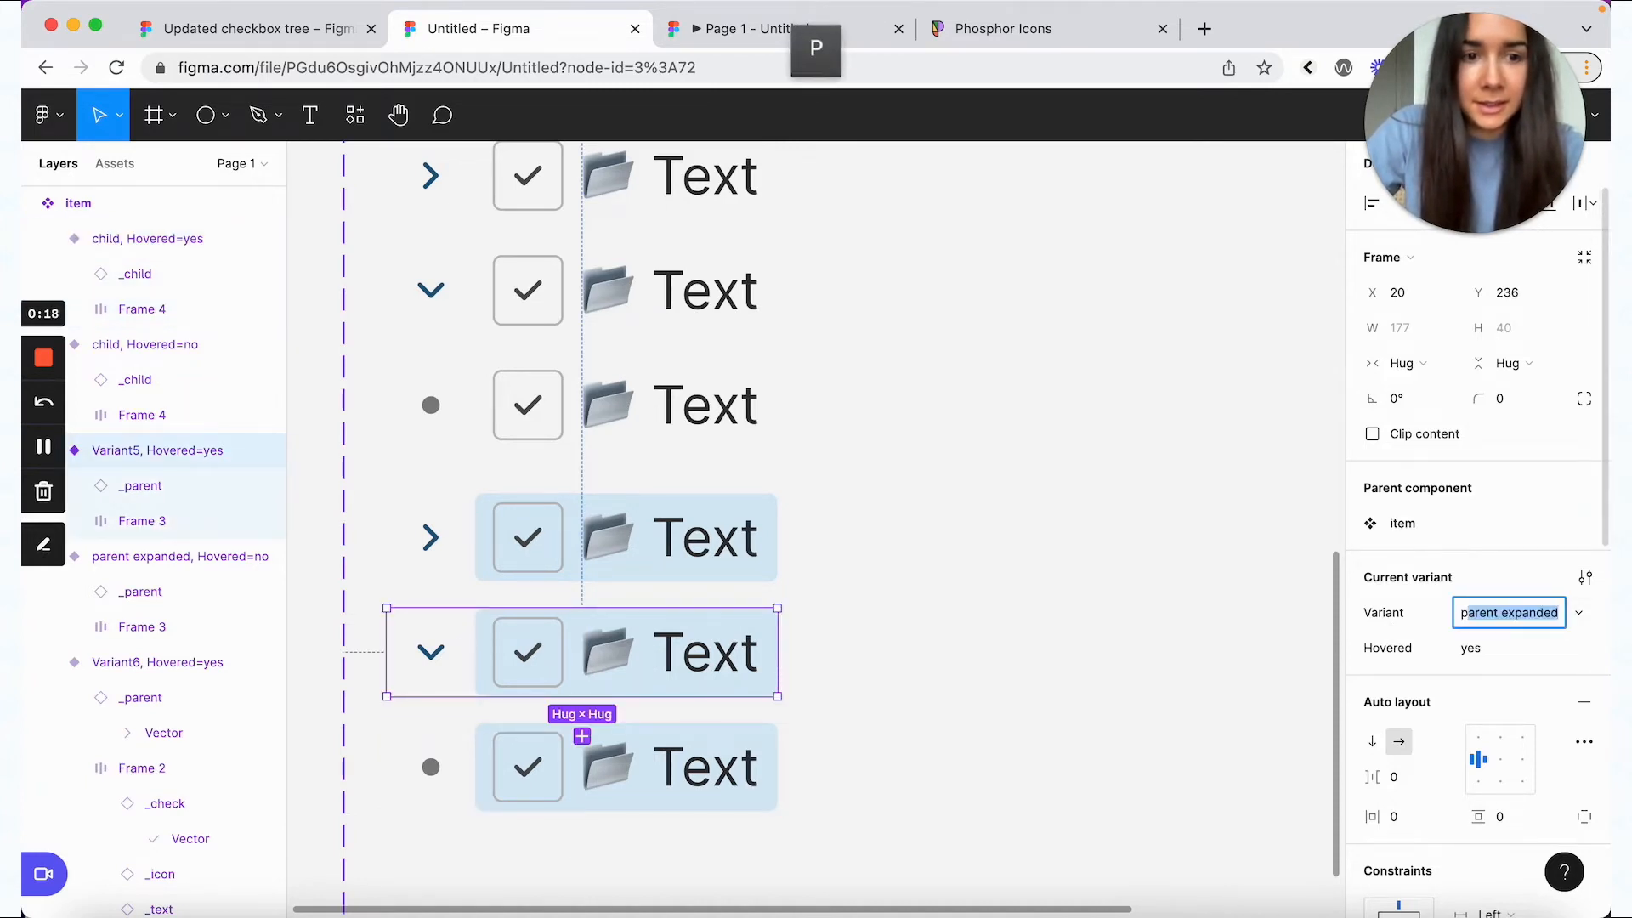
{"action": "type", "text": "rent"}
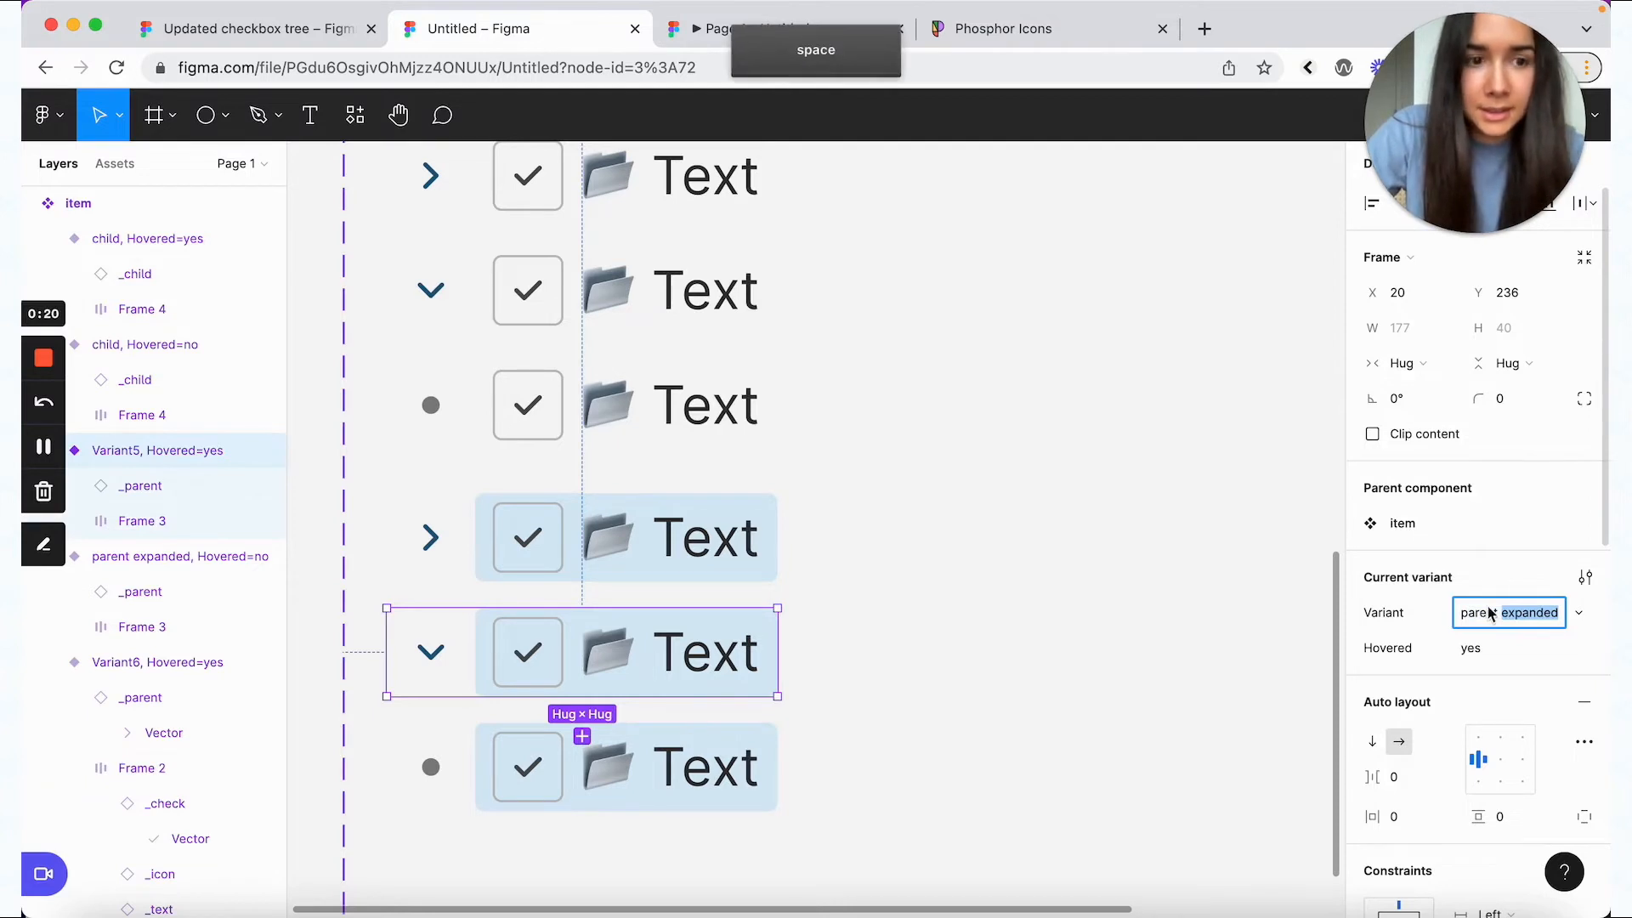
{"action": "key", "text": "Return"}
- Set the Variant property of the highlighted item with the rightward chevron to parent collapsed
{"action": "key", "text": "Tab"}
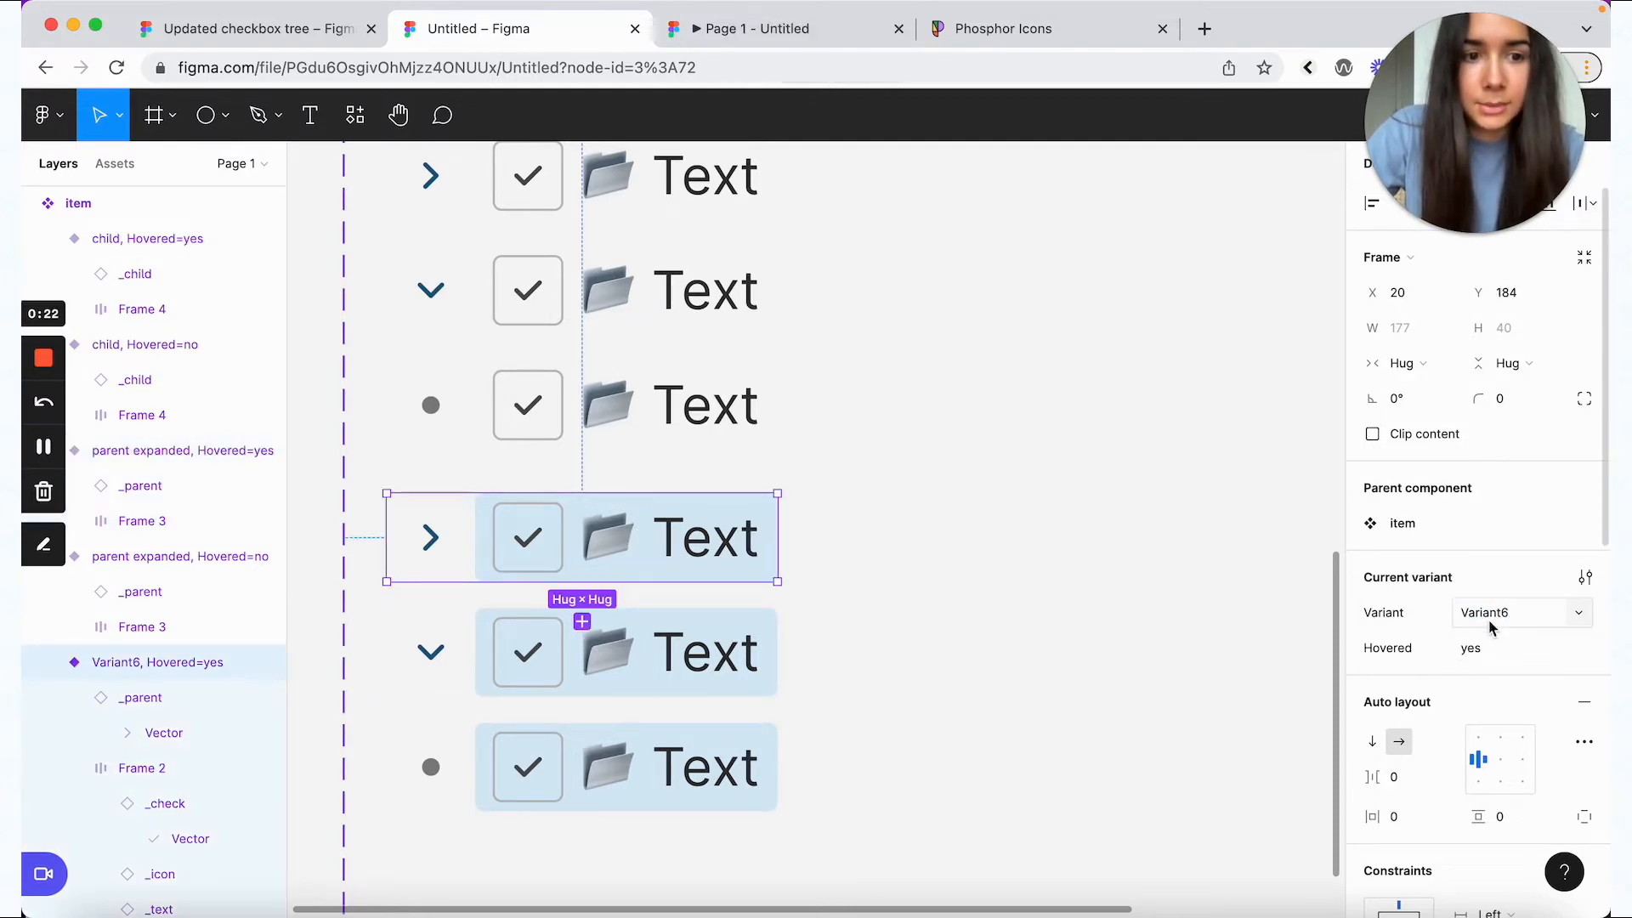
{"action": "left_click", "coordinate": [1492, 620]}
{"action": "type", "text": "parent col"}
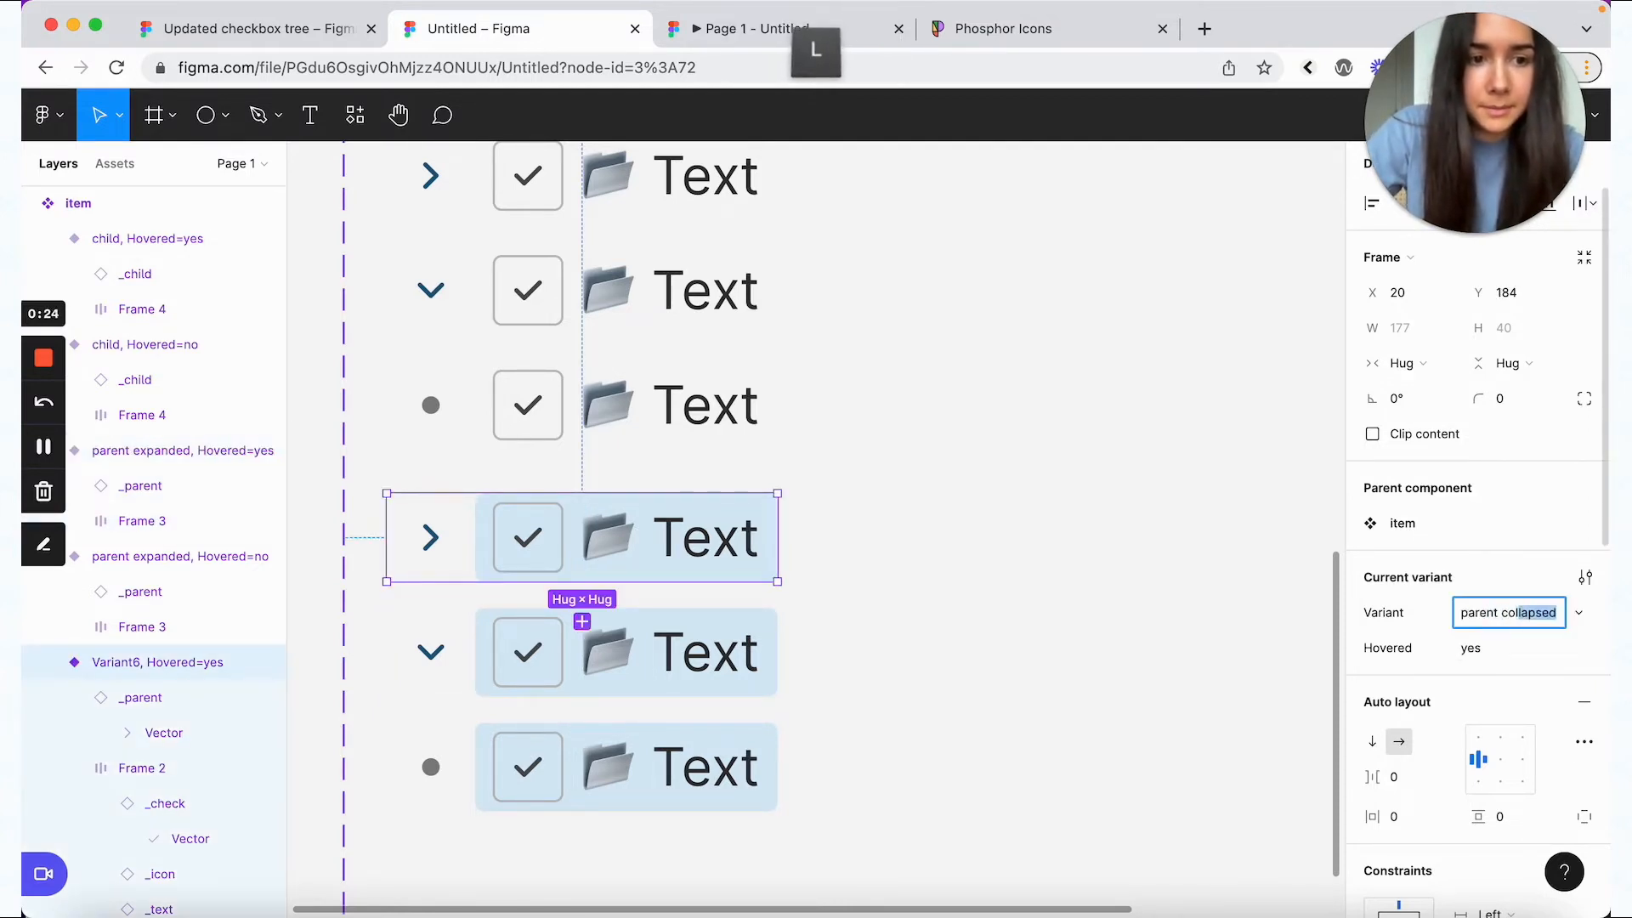
{"action": "type", "text": "lapsed"}
{"action": "key", "text": "Return"}
{"action": "left_click", "coordinate": [1069, 471]}
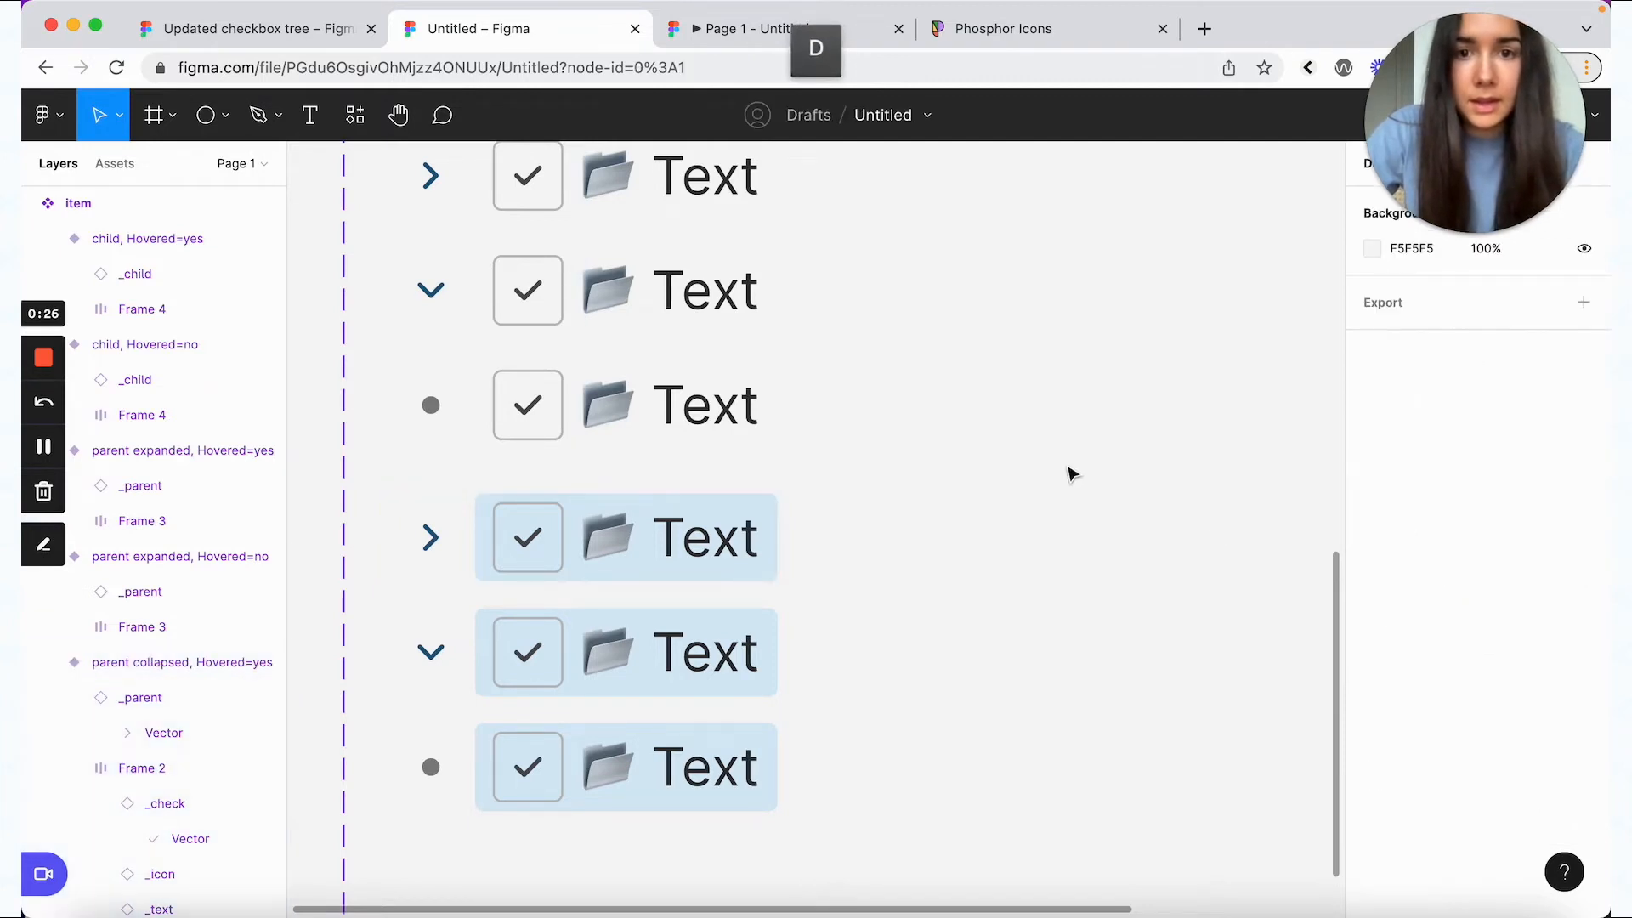
{"action": "scroll", "coordinate": [1070, 473], "scroll_direction": "up", "scroll_amount": 4}
{"action": "scroll", "coordinate": [1068, 472], "scroll_direction": "up", "scroll_amount": 1}
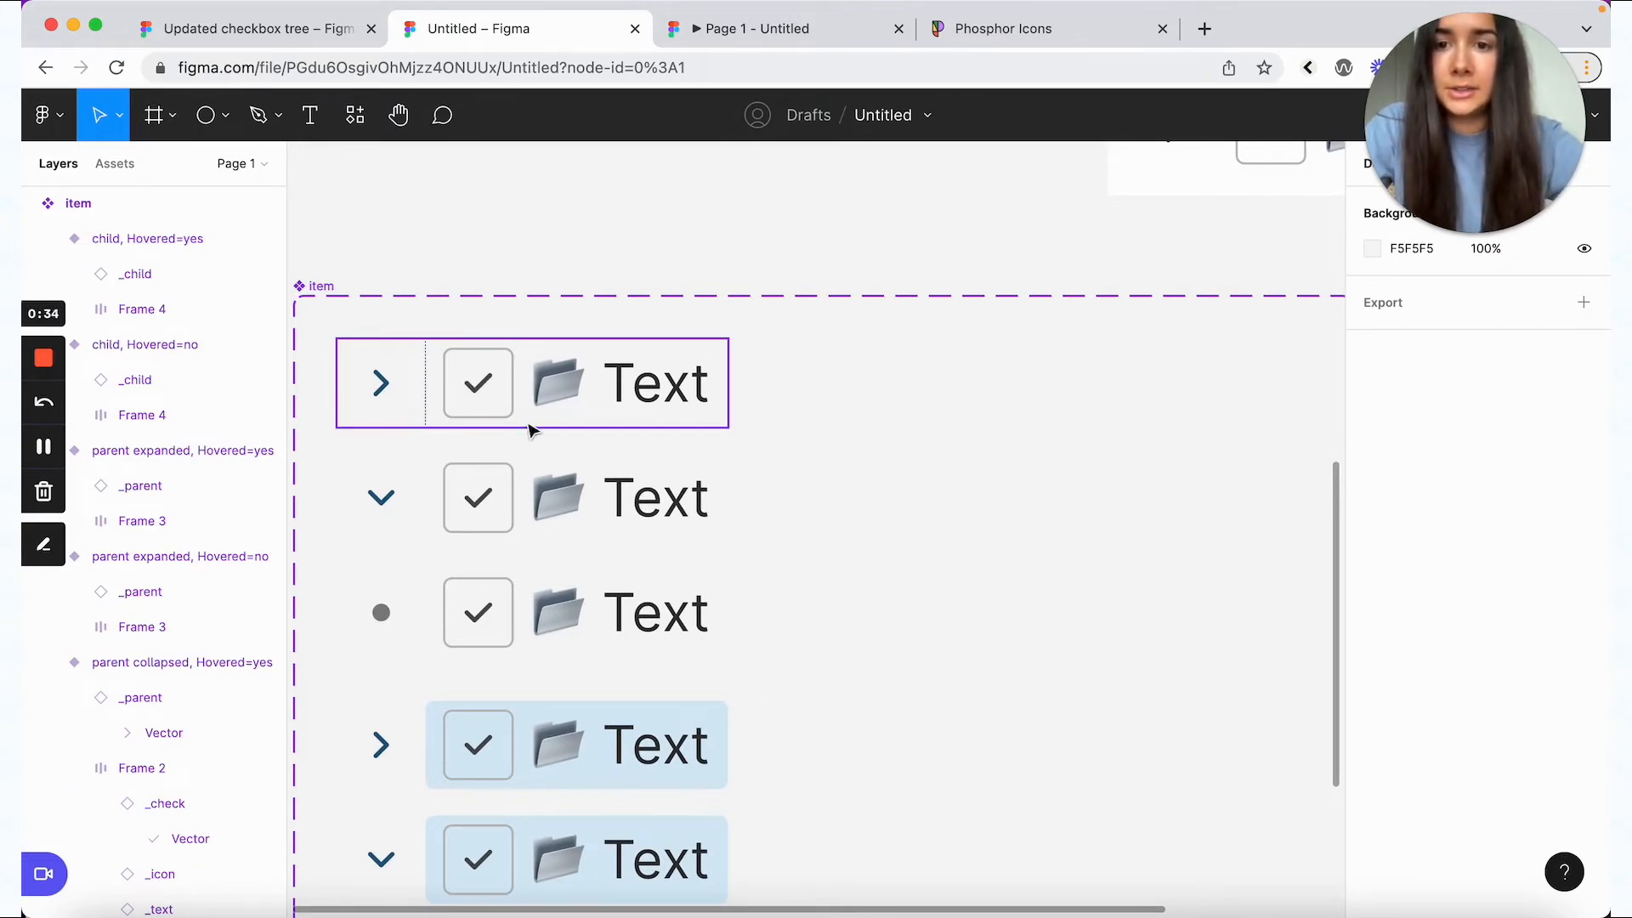
{"action": "scroll", "coordinate": [545, 459], "scroll_direction": "down", "scroll_amount": 5}
{"action": "key", "text": "super+minus"}
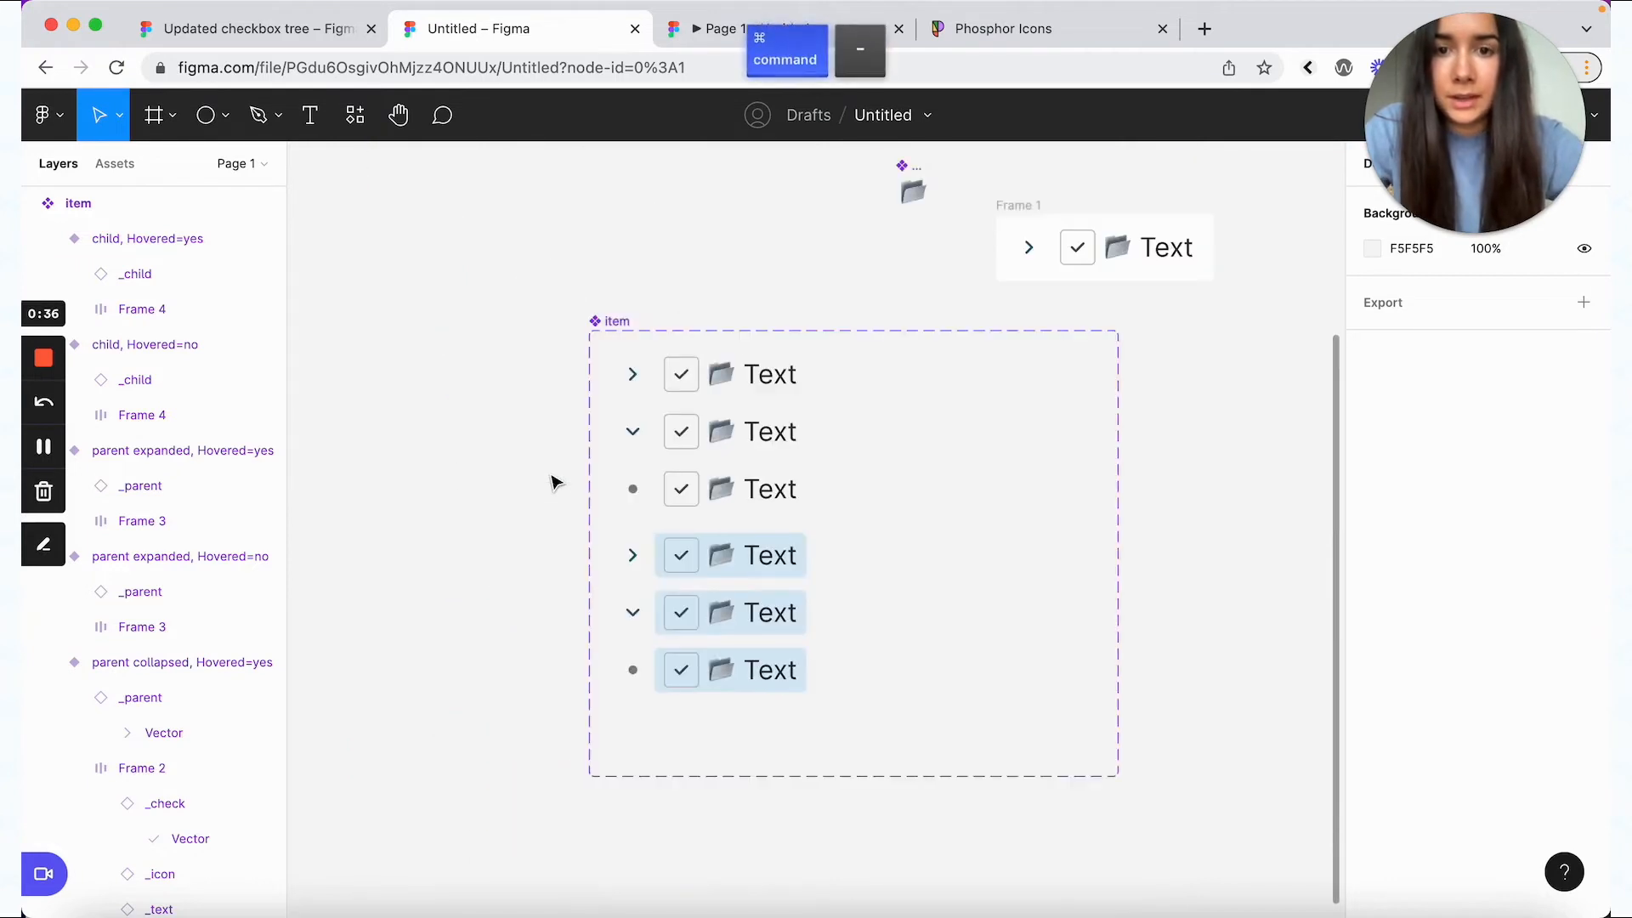
- Add a variant property named Checkbox state with the value checked to the item component set
{"action": "left_click", "coordinate": [618, 321]}
{"action": "scroll", "coordinate": [1308, 539], "scroll_direction": "right", "scroll_amount": 2}
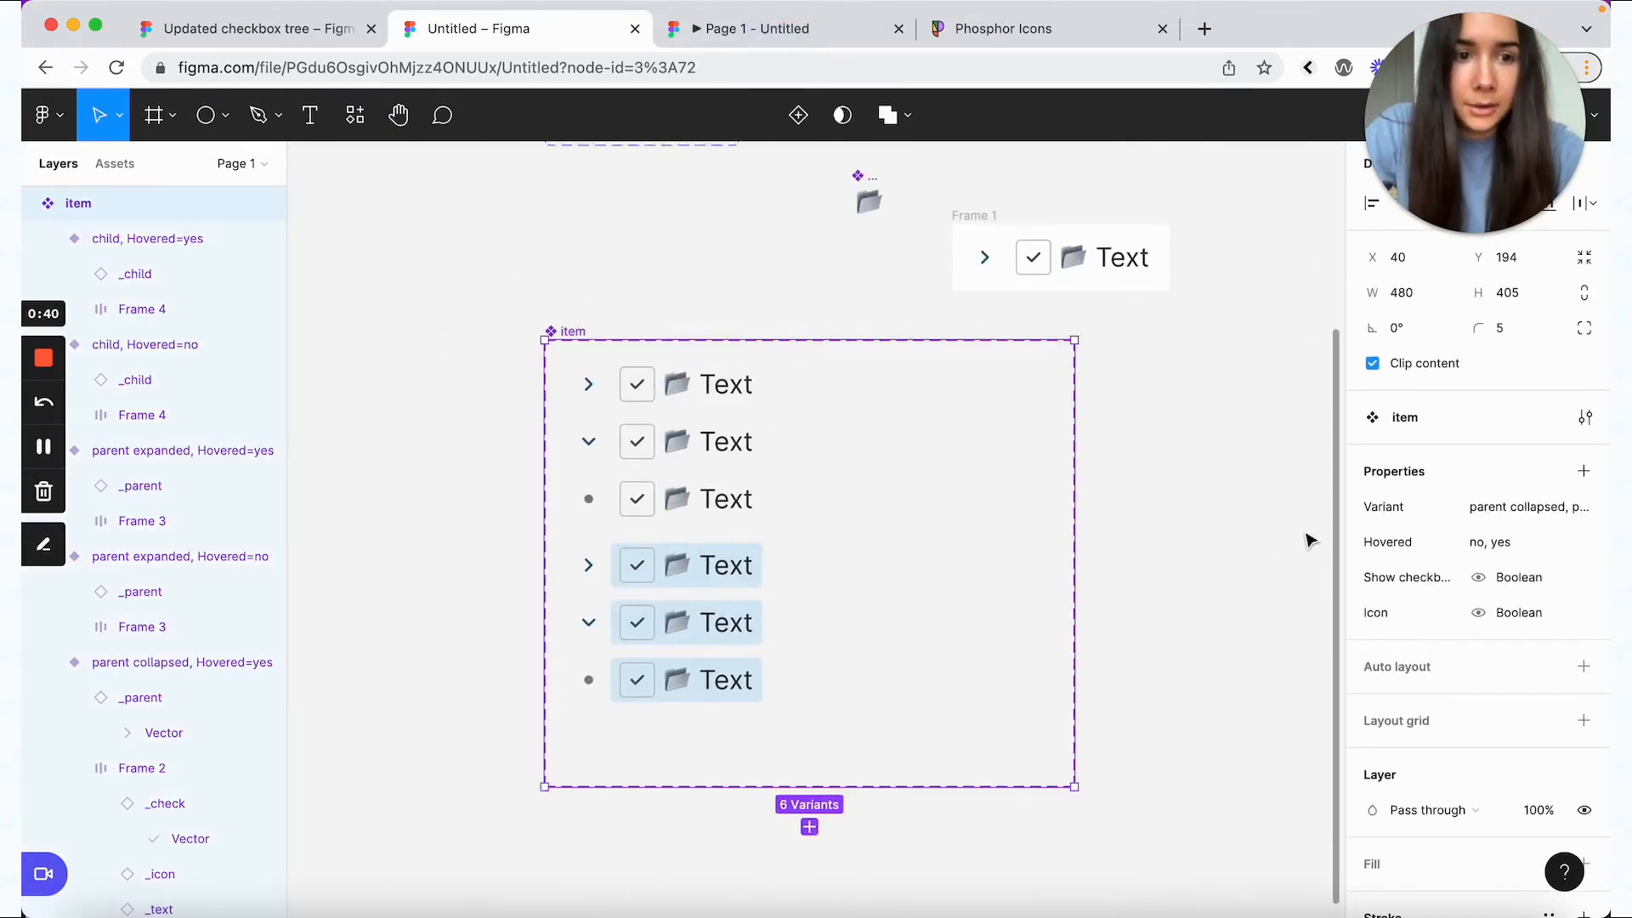
{"action": "left_click", "coordinate": [1586, 470]}
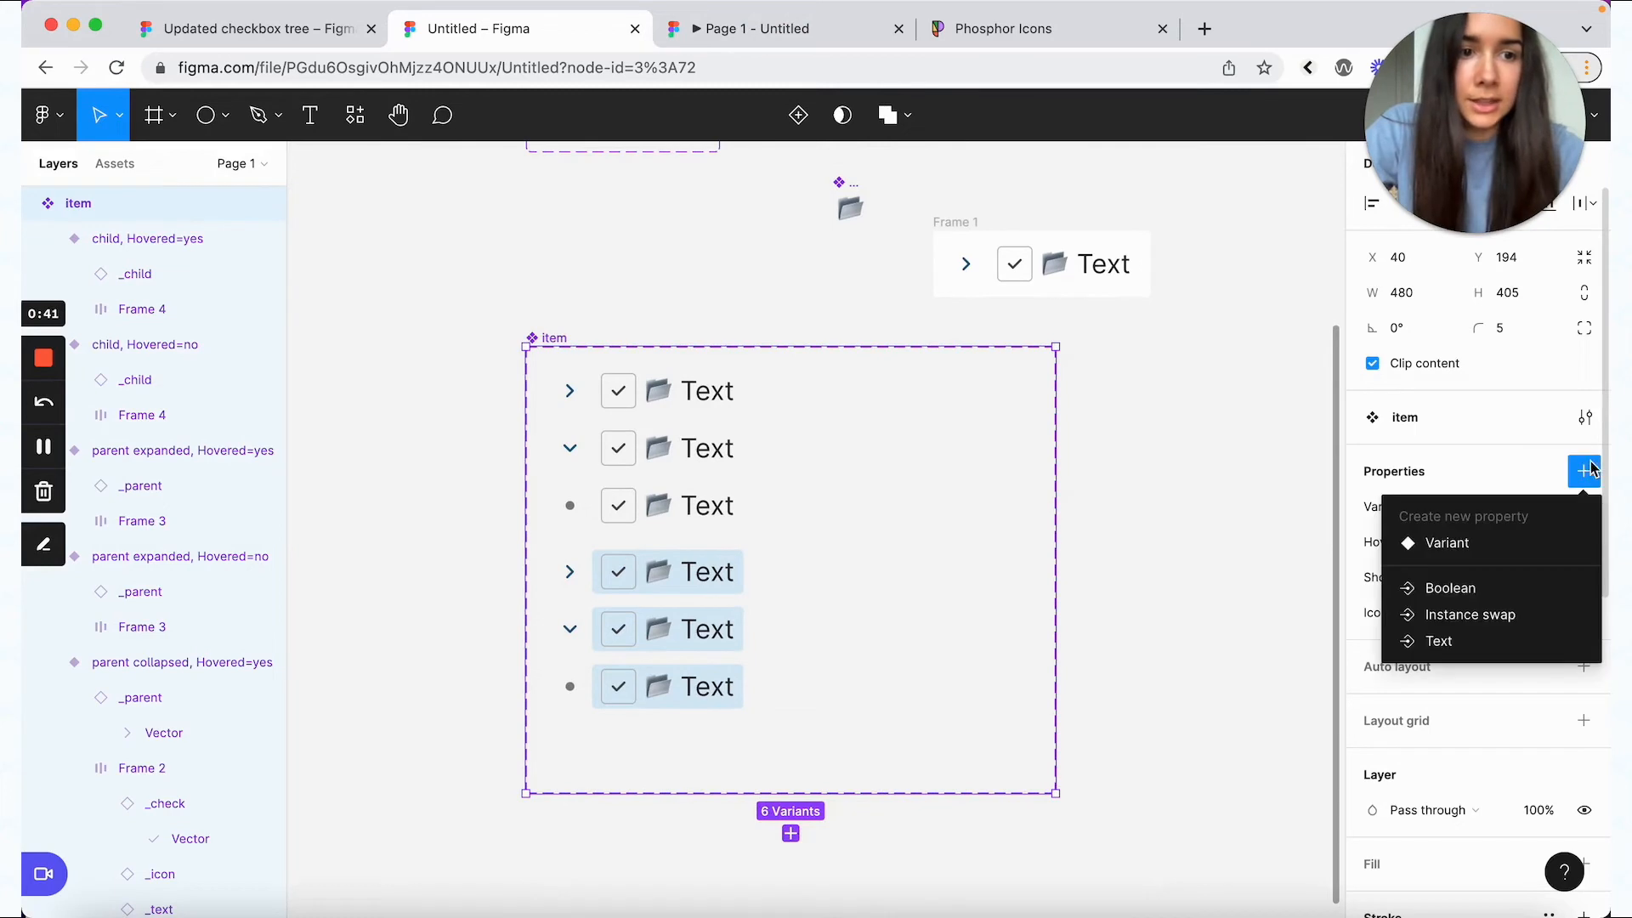
{"action": "left_click", "coordinate": [1469, 553]}
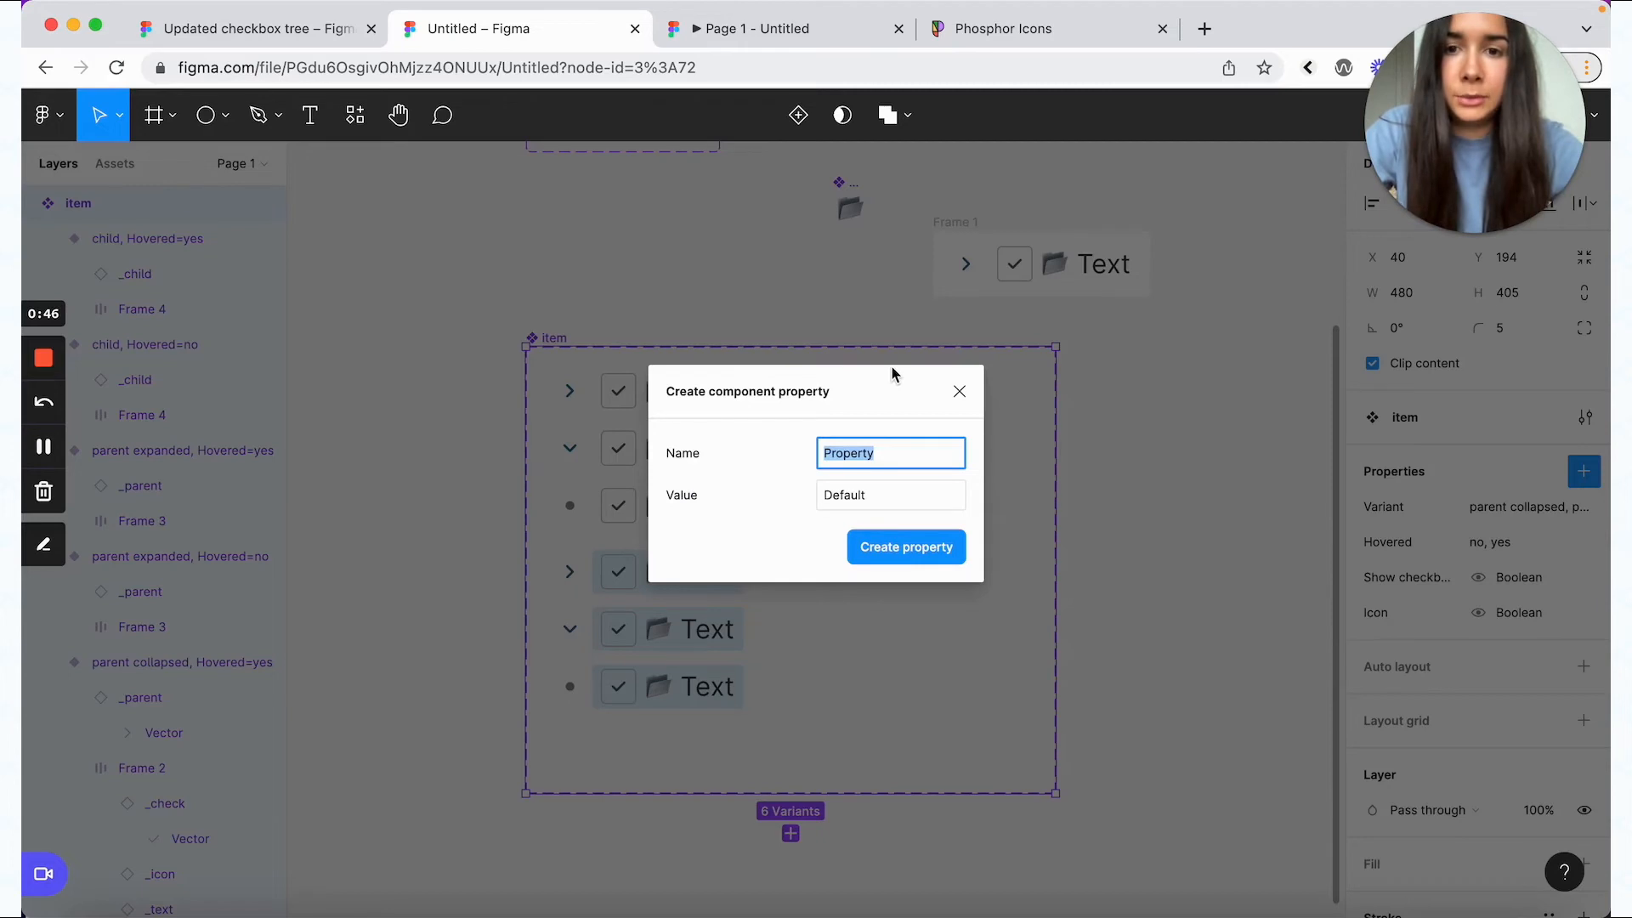
{"action": "type", "text": "Stat"}
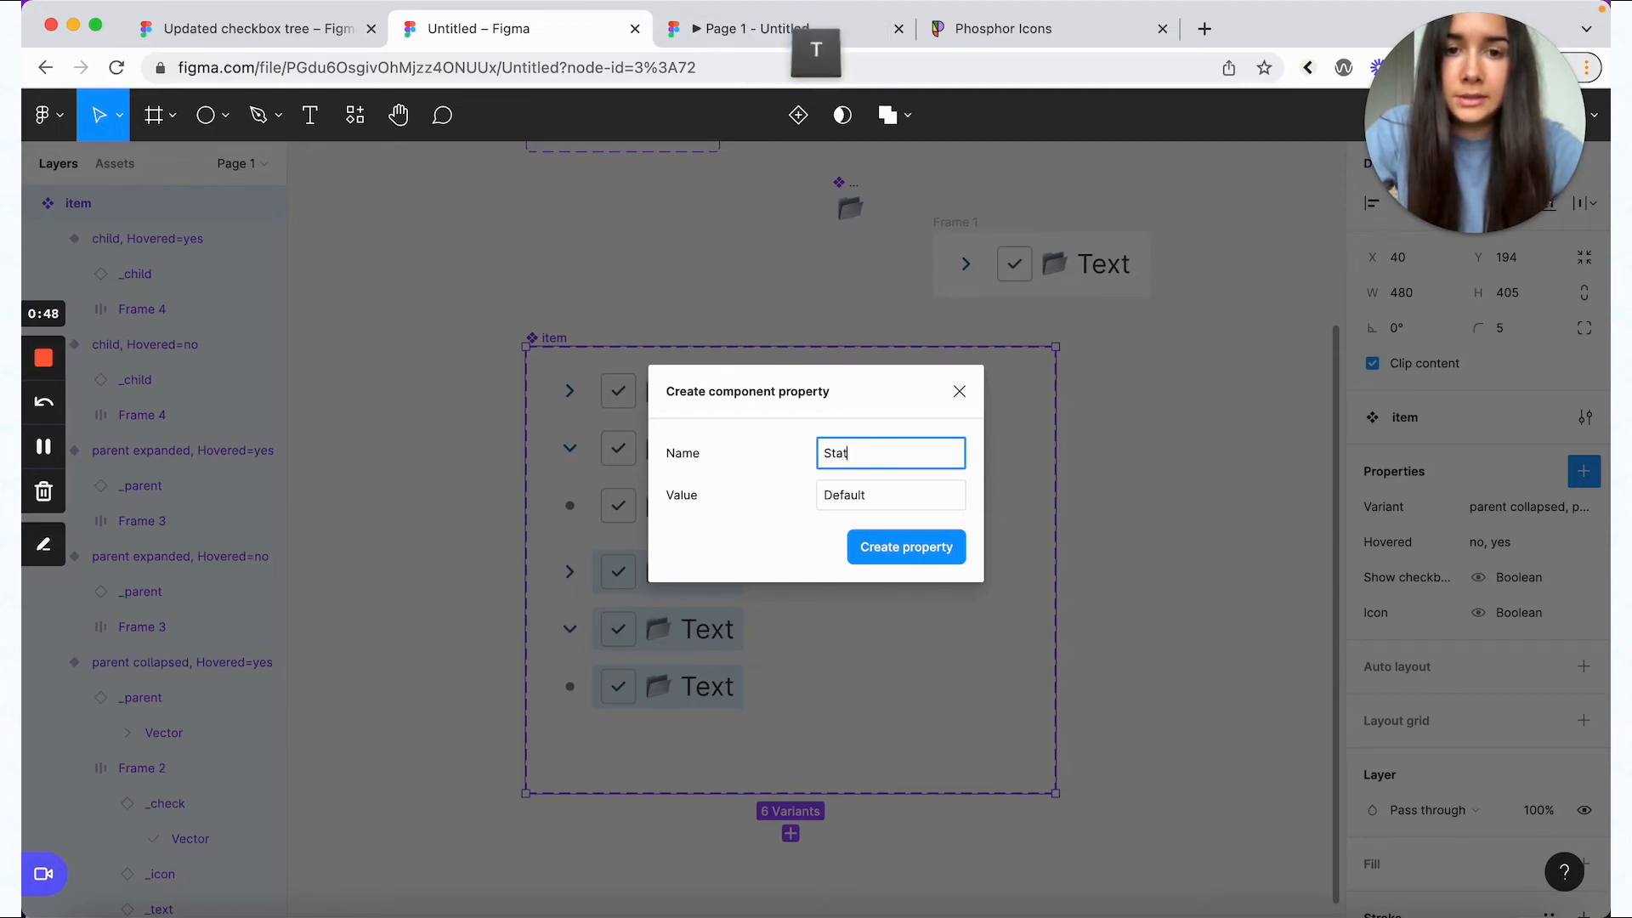
{"action": "type", "text": "e"}
{"action": "left_click", "coordinate": [860, 486]}
{"action": "type", "text": "checked"}
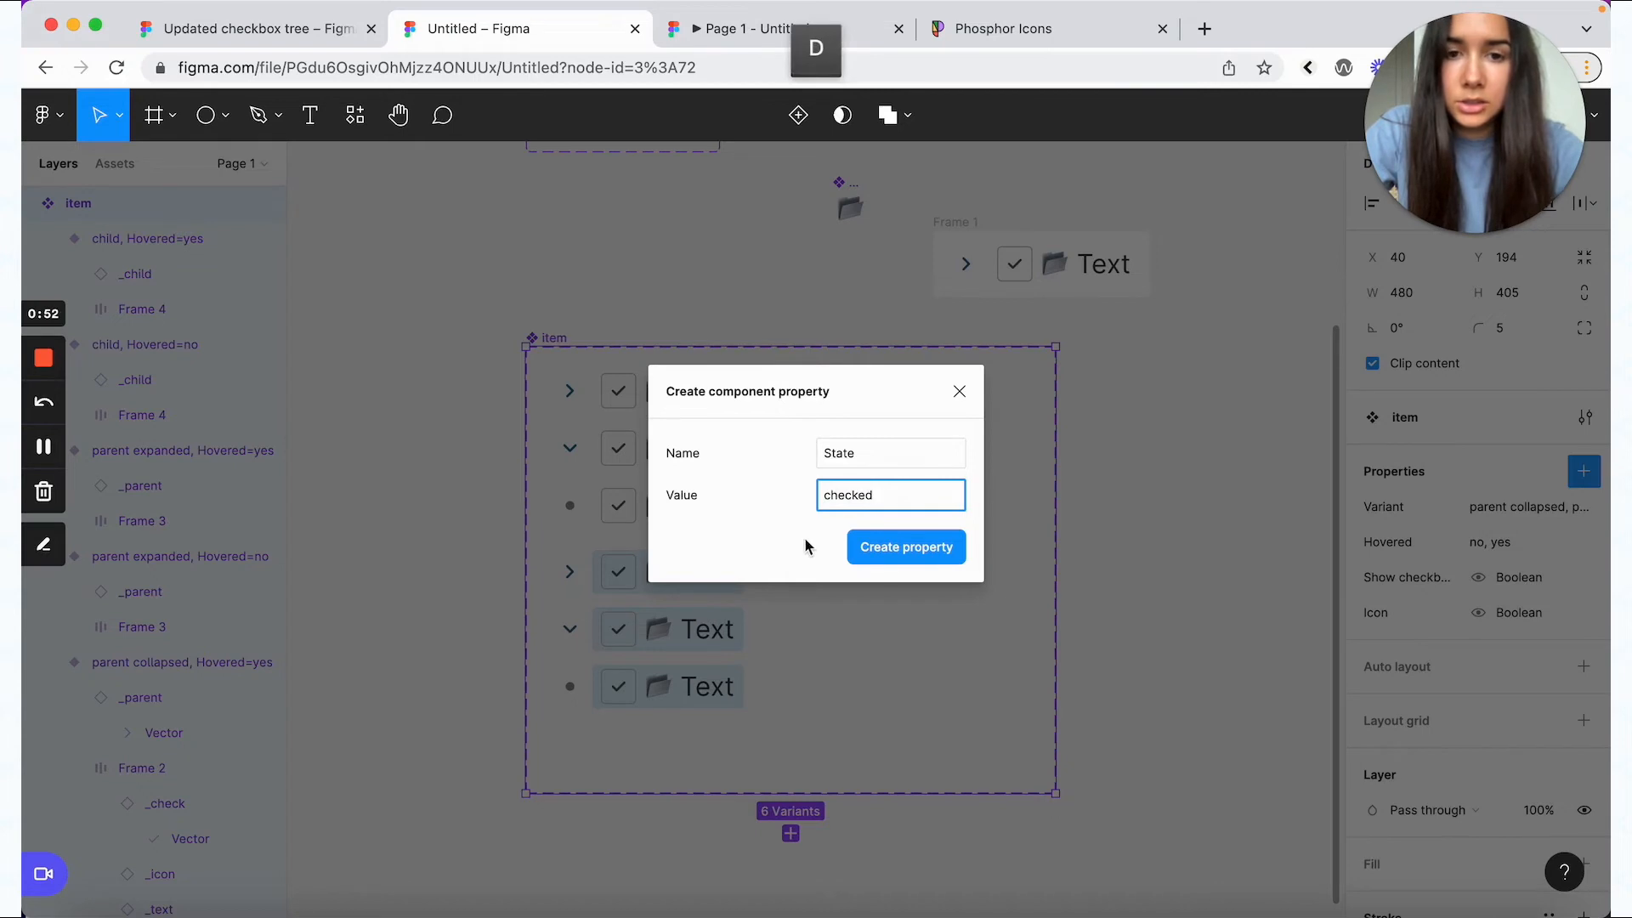
{"action": "left_click", "coordinate": [882, 555]}
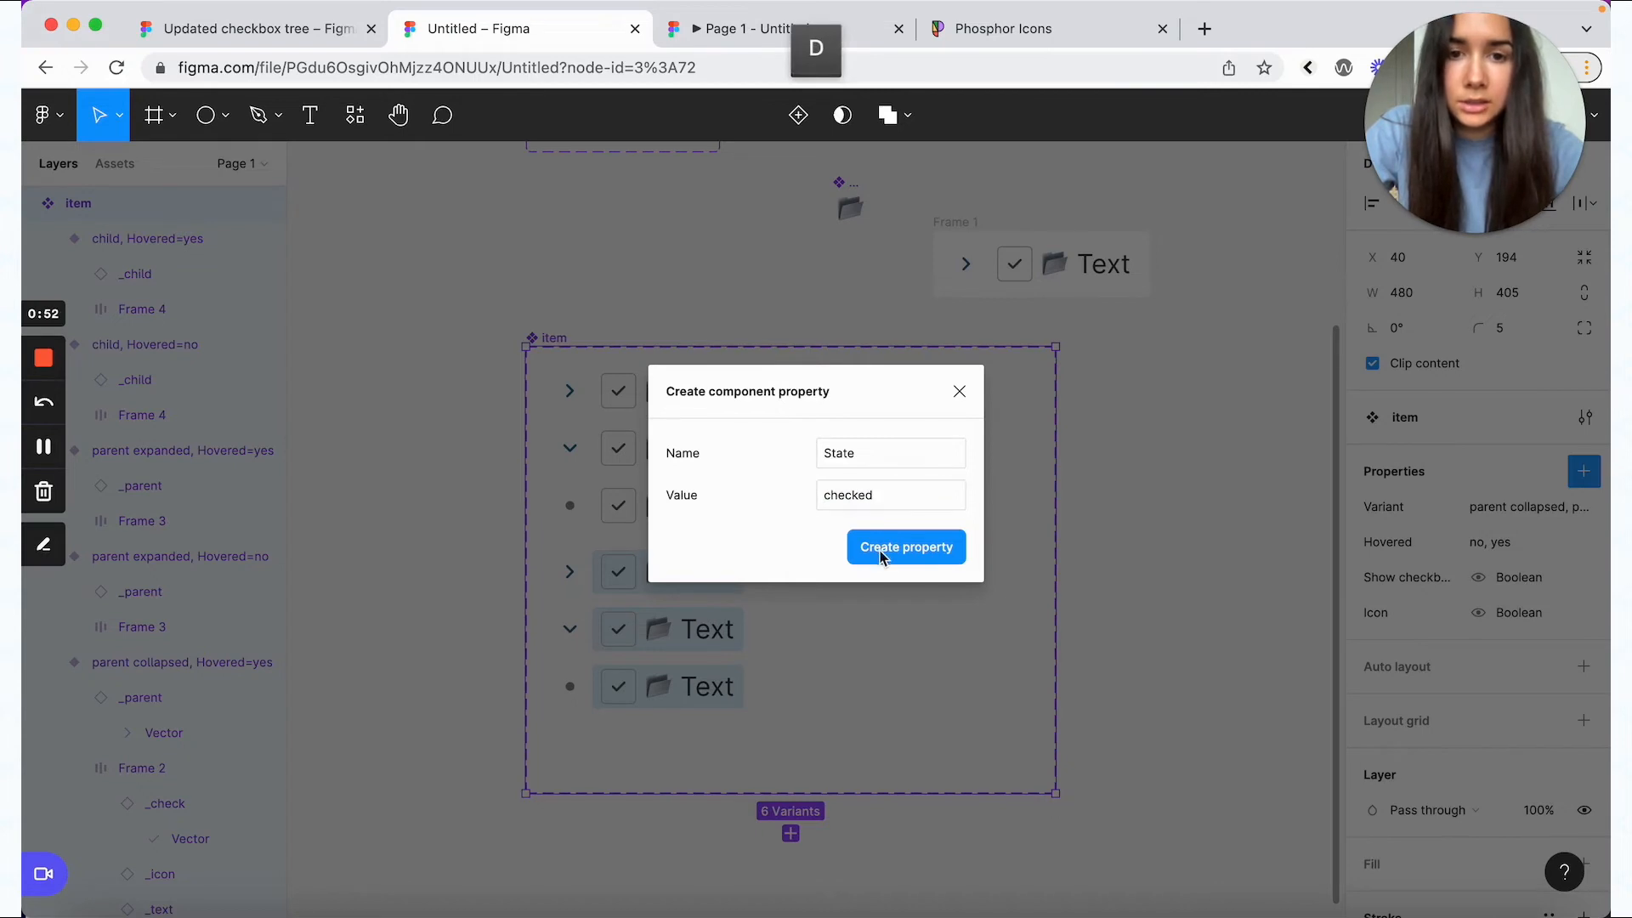
{"action": "double_click", "coordinate": [847, 464]}
{"action": "type", "text": "Checkbox"}
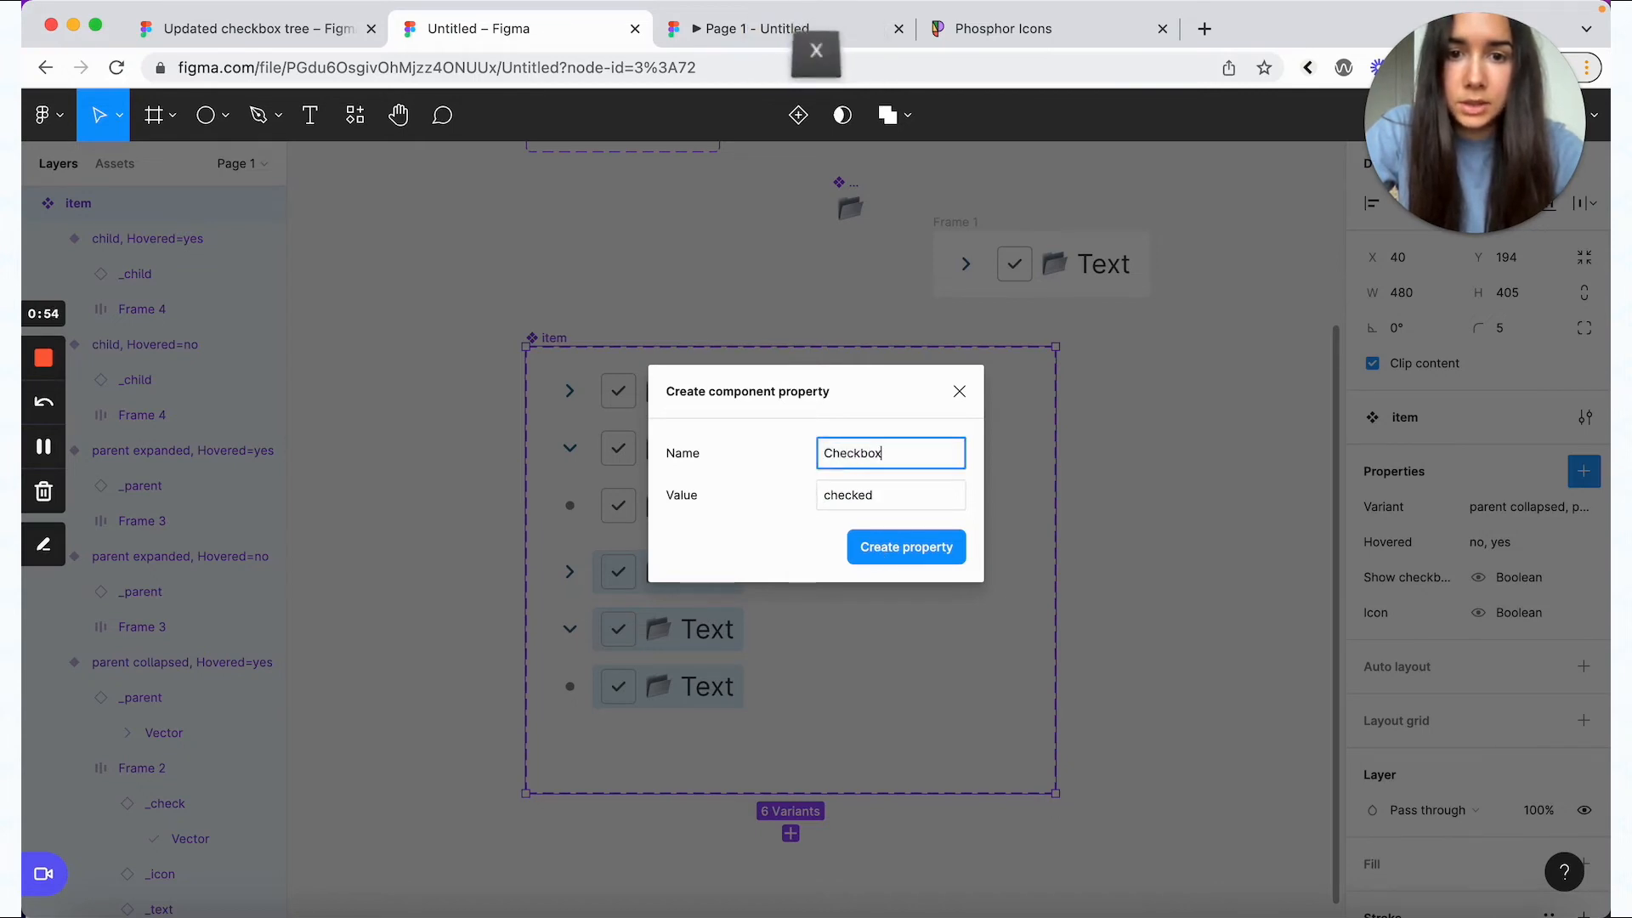
{"action": "type", "text": " state"}
{"action": "left_click", "coordinate": [765, 547]}
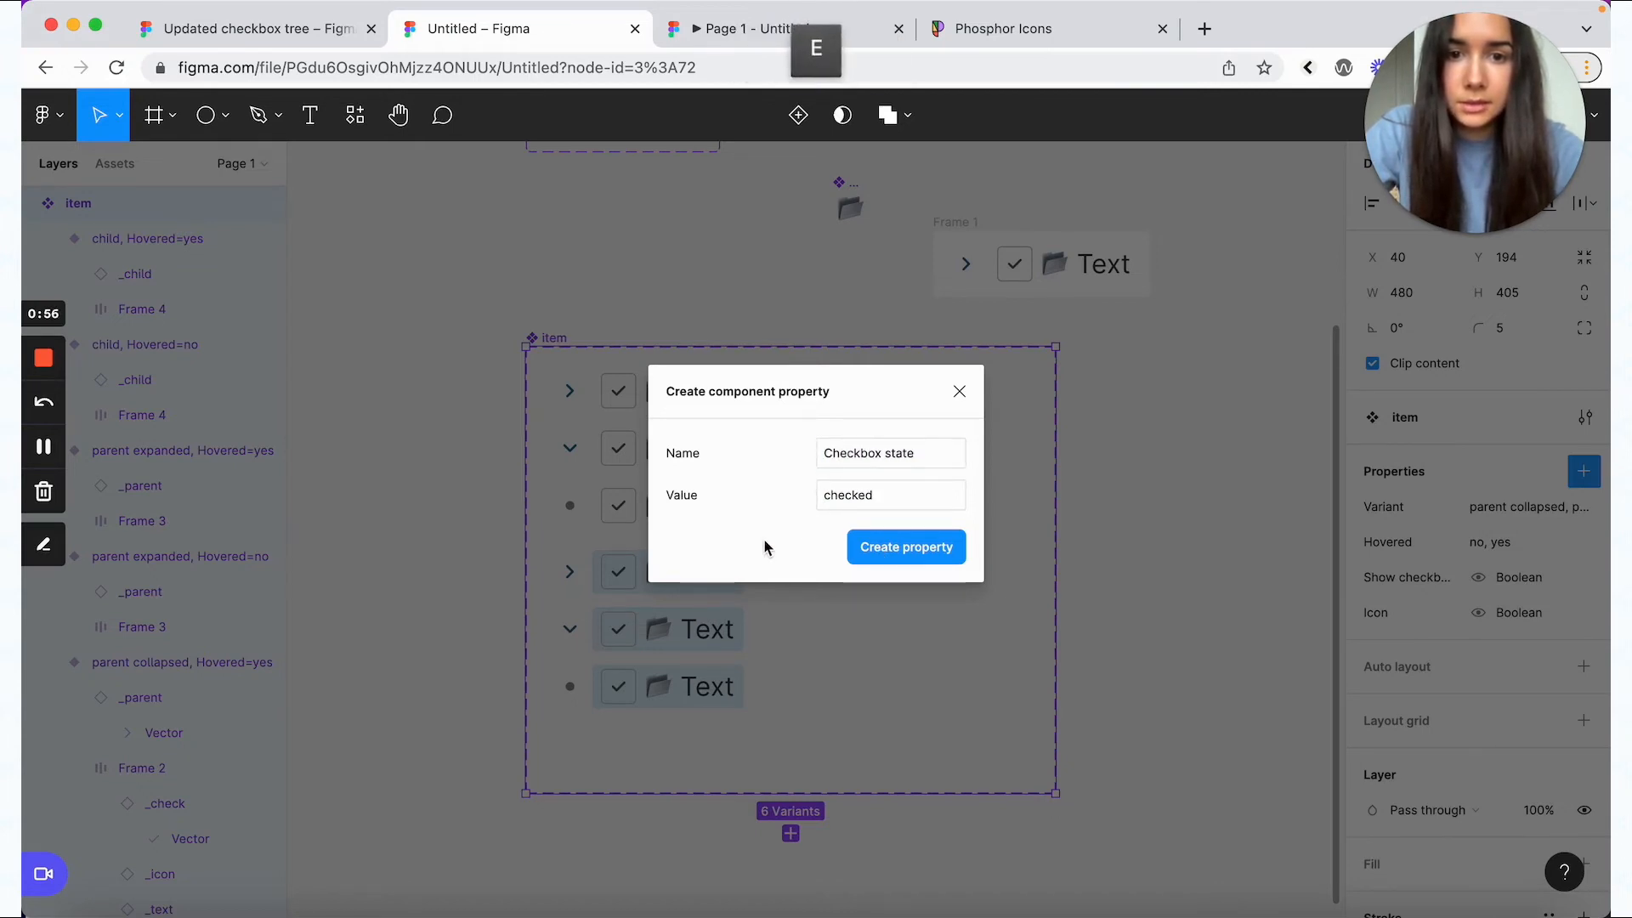
{"action": "left_click", "coordinate": [950, 551]}
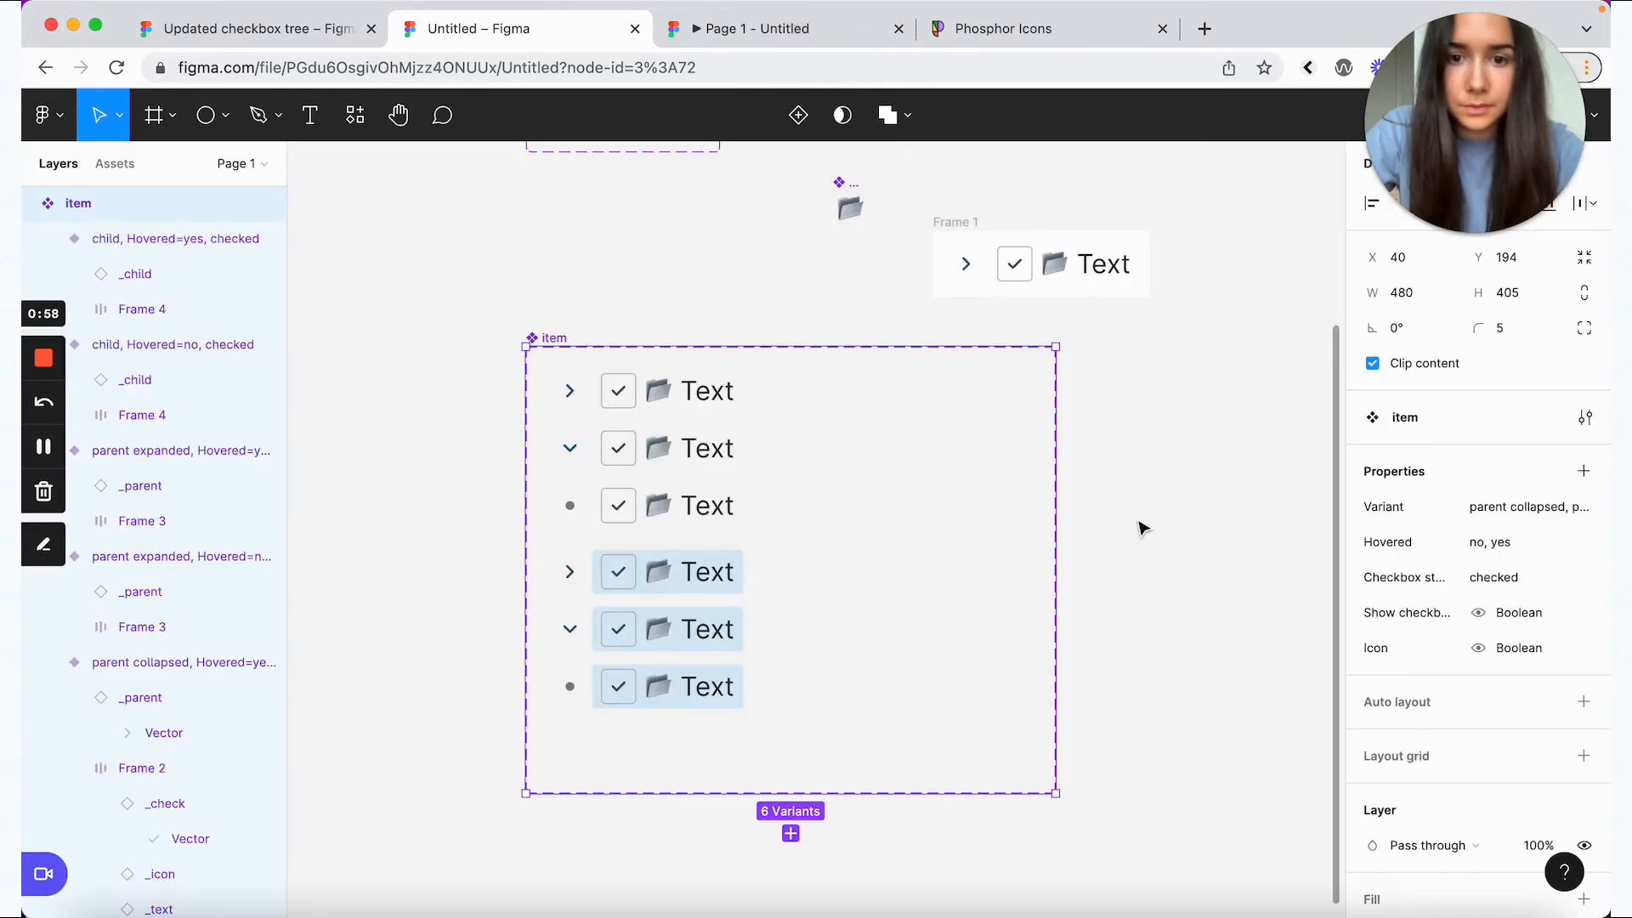
- Duplicate the six item variants into a second column at about X 228 and set their Checkbox state to empty
{"action": "left_click", "coordinate": [680, 412]}
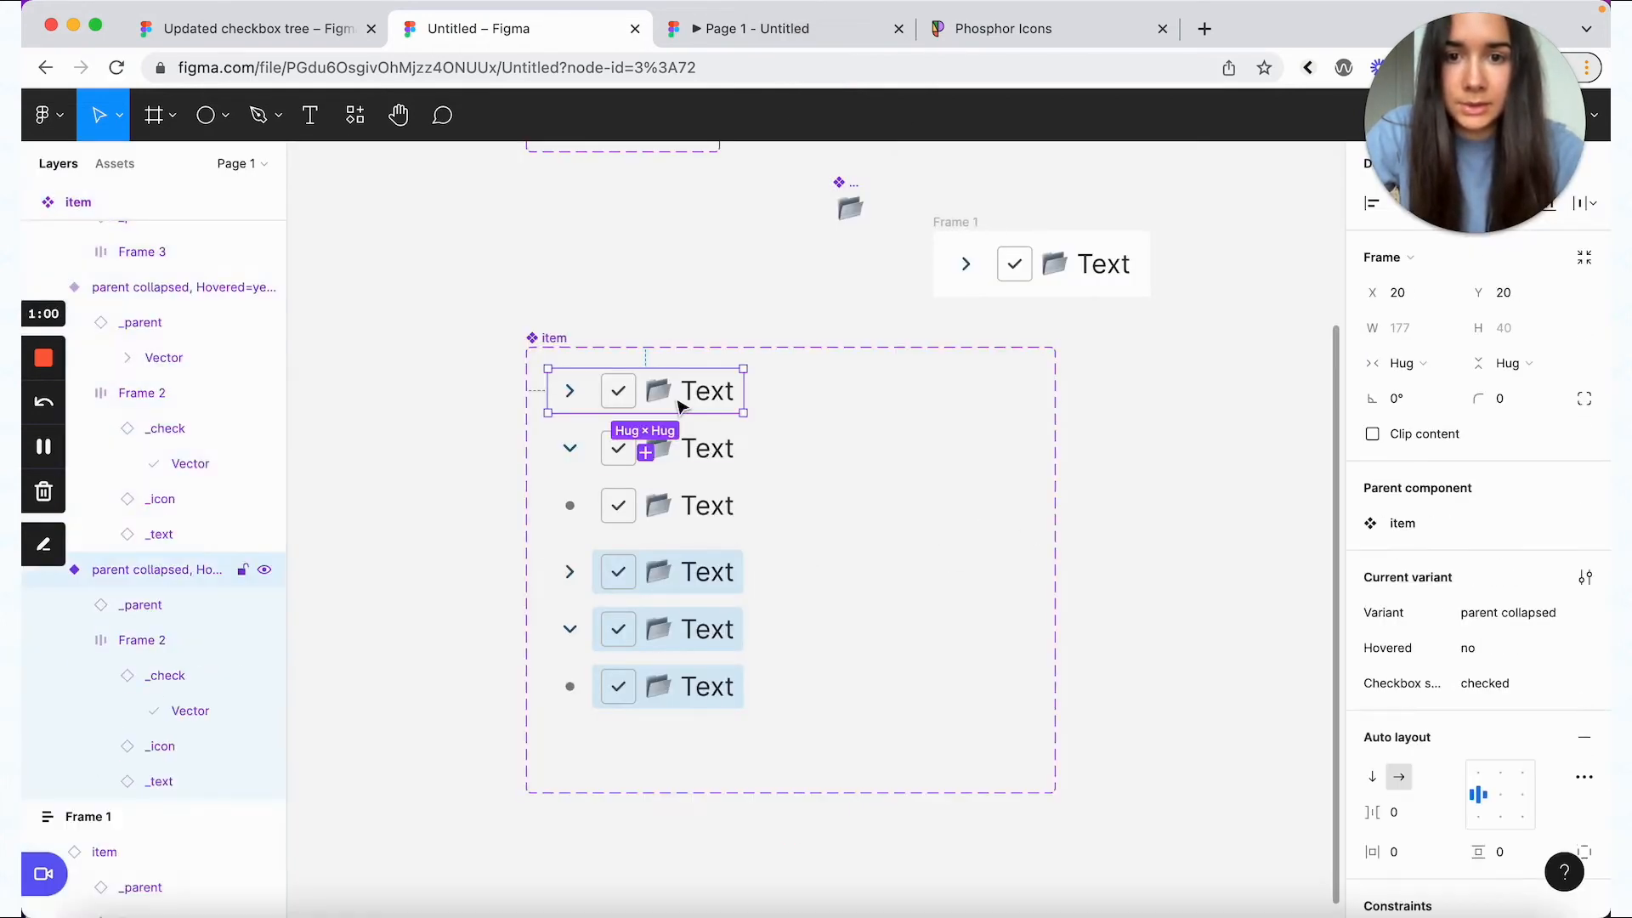
{"action": "left_click", "coordinate": [776, 728]}
{"action": "left_click_drag", "start_coordinate": [756, 709], "coordinate": [837, 391]}
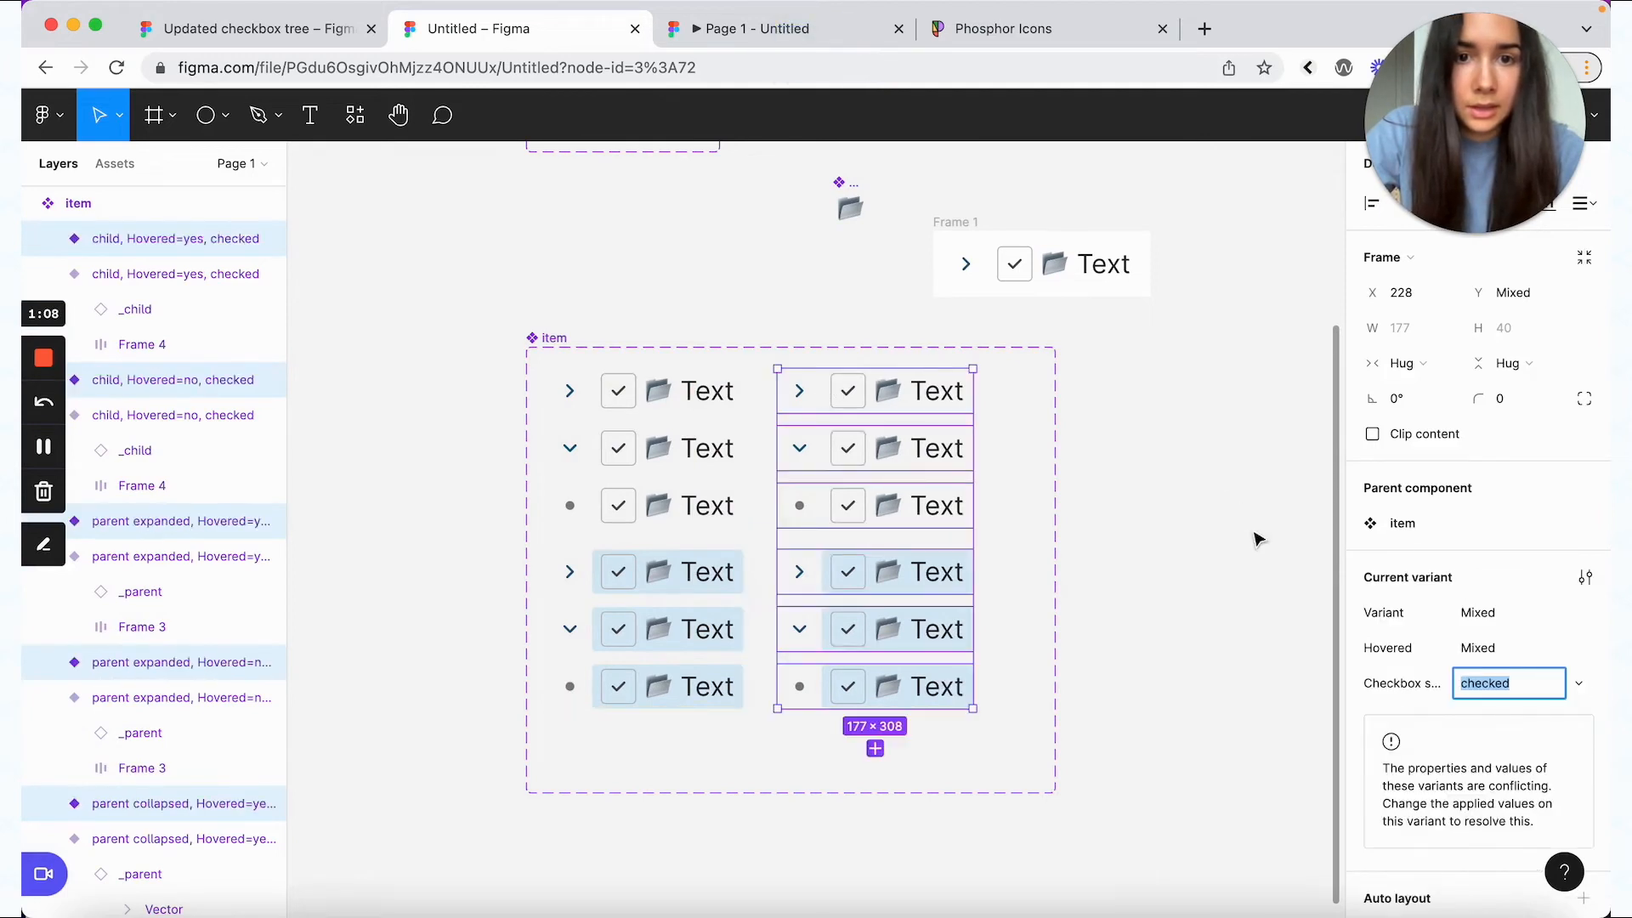
{"action": "scroll", "coordinate": [1460, 652], "scroll_direction": "down", "scroll_amount": 2}
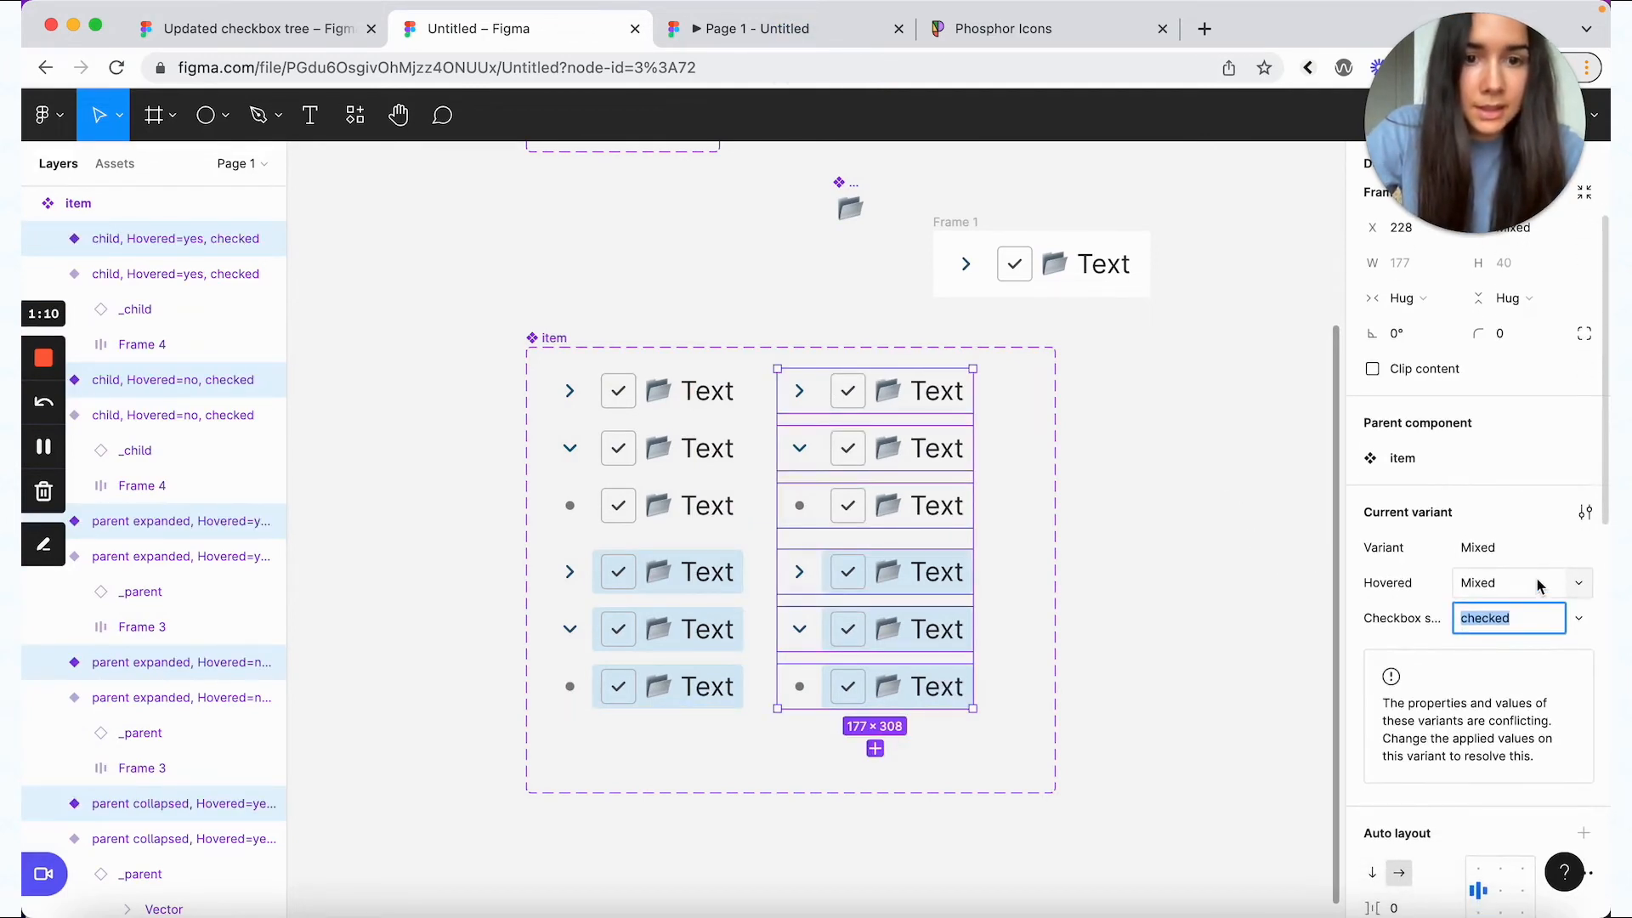
{"action": "type", "text": "emp"}
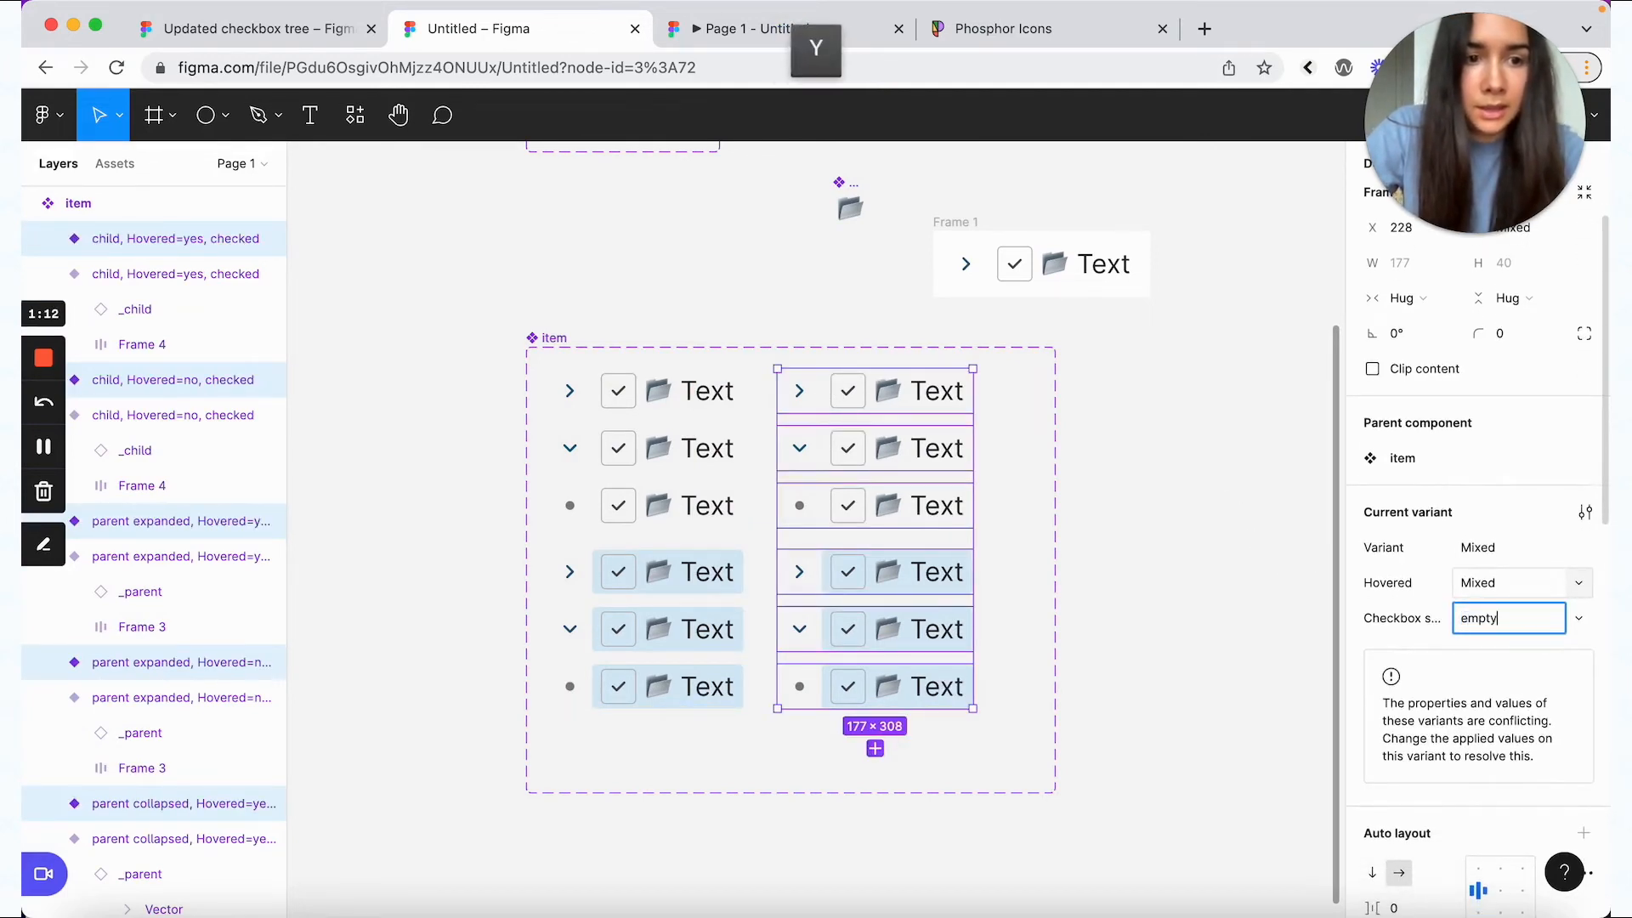
{"action": "type", "text": "ty"}
{"action": "key", "text": "Return"}
- Set the State of all six _check instances in the second column to empty
{"action": "left_click", "coordinate": [853, 403]}
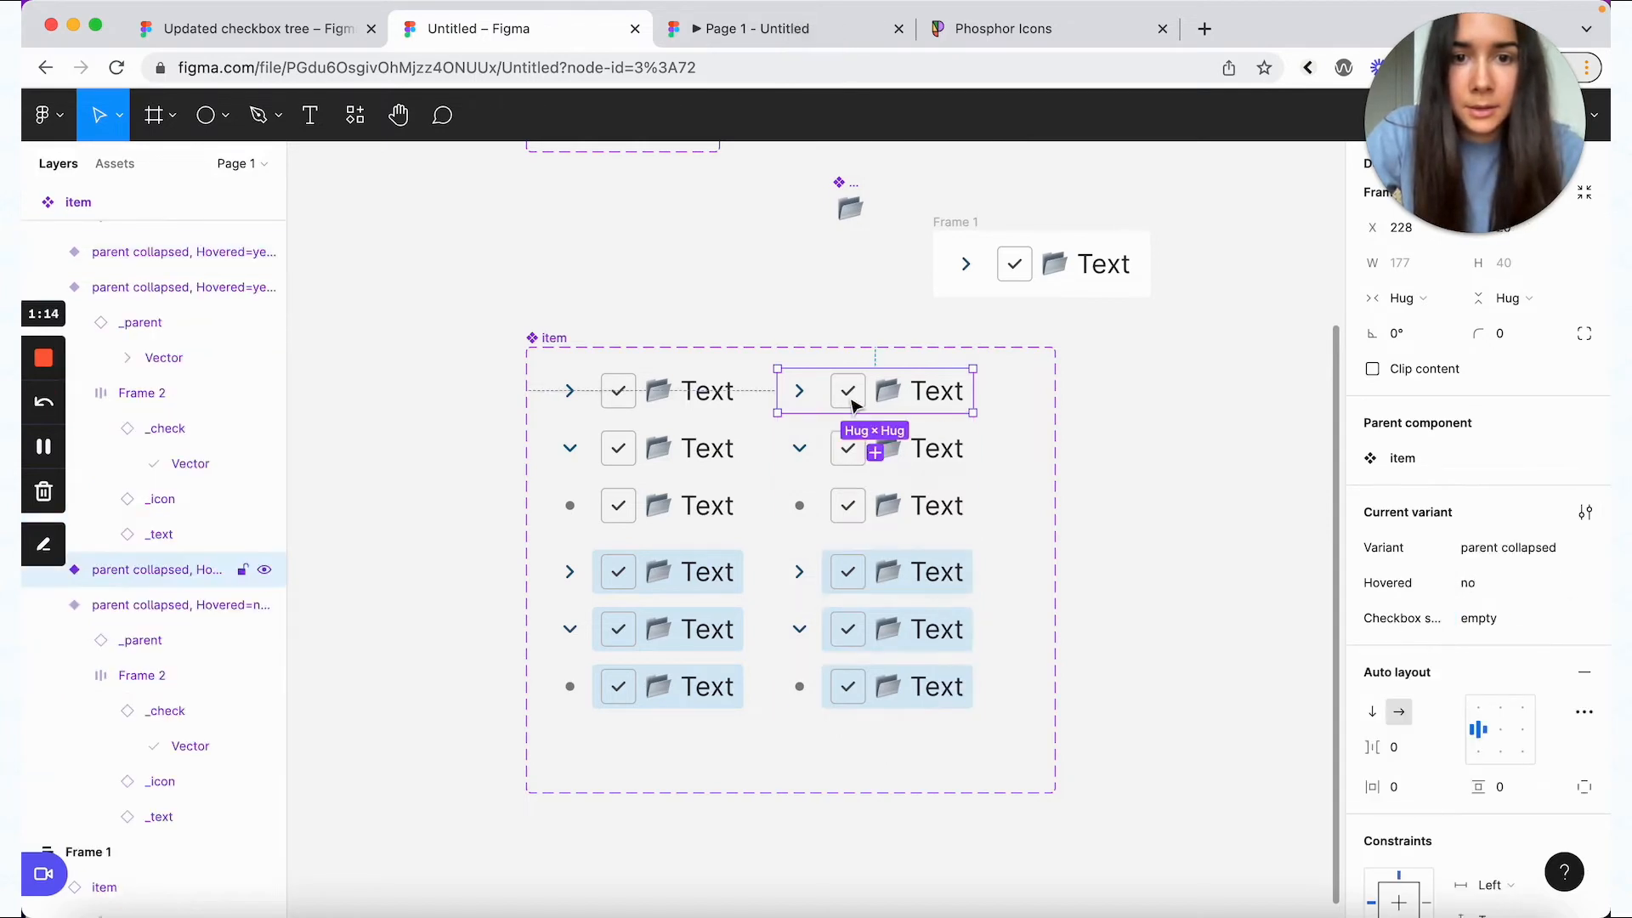
{"action": "double_click", "coordinate": [852, 403]}
{"action": "double_click", "coordinate": [853, 404]}
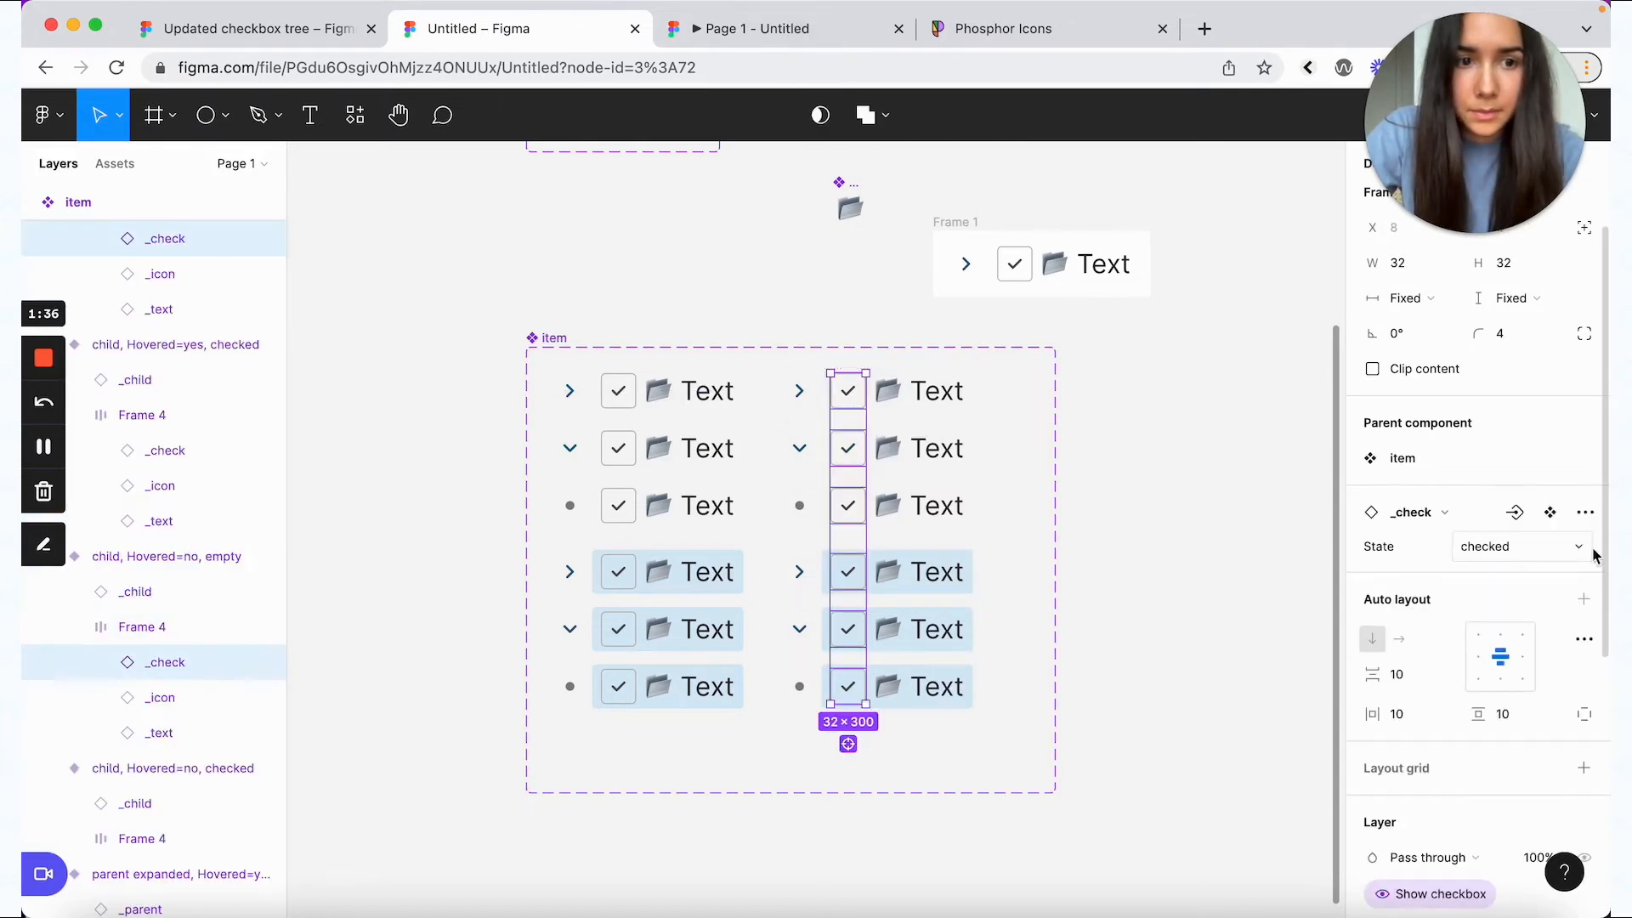
{"action": "left_click", "coordinate": [1500, 554]}
{"action": "left_click", "coordinate": [1505, 571]}
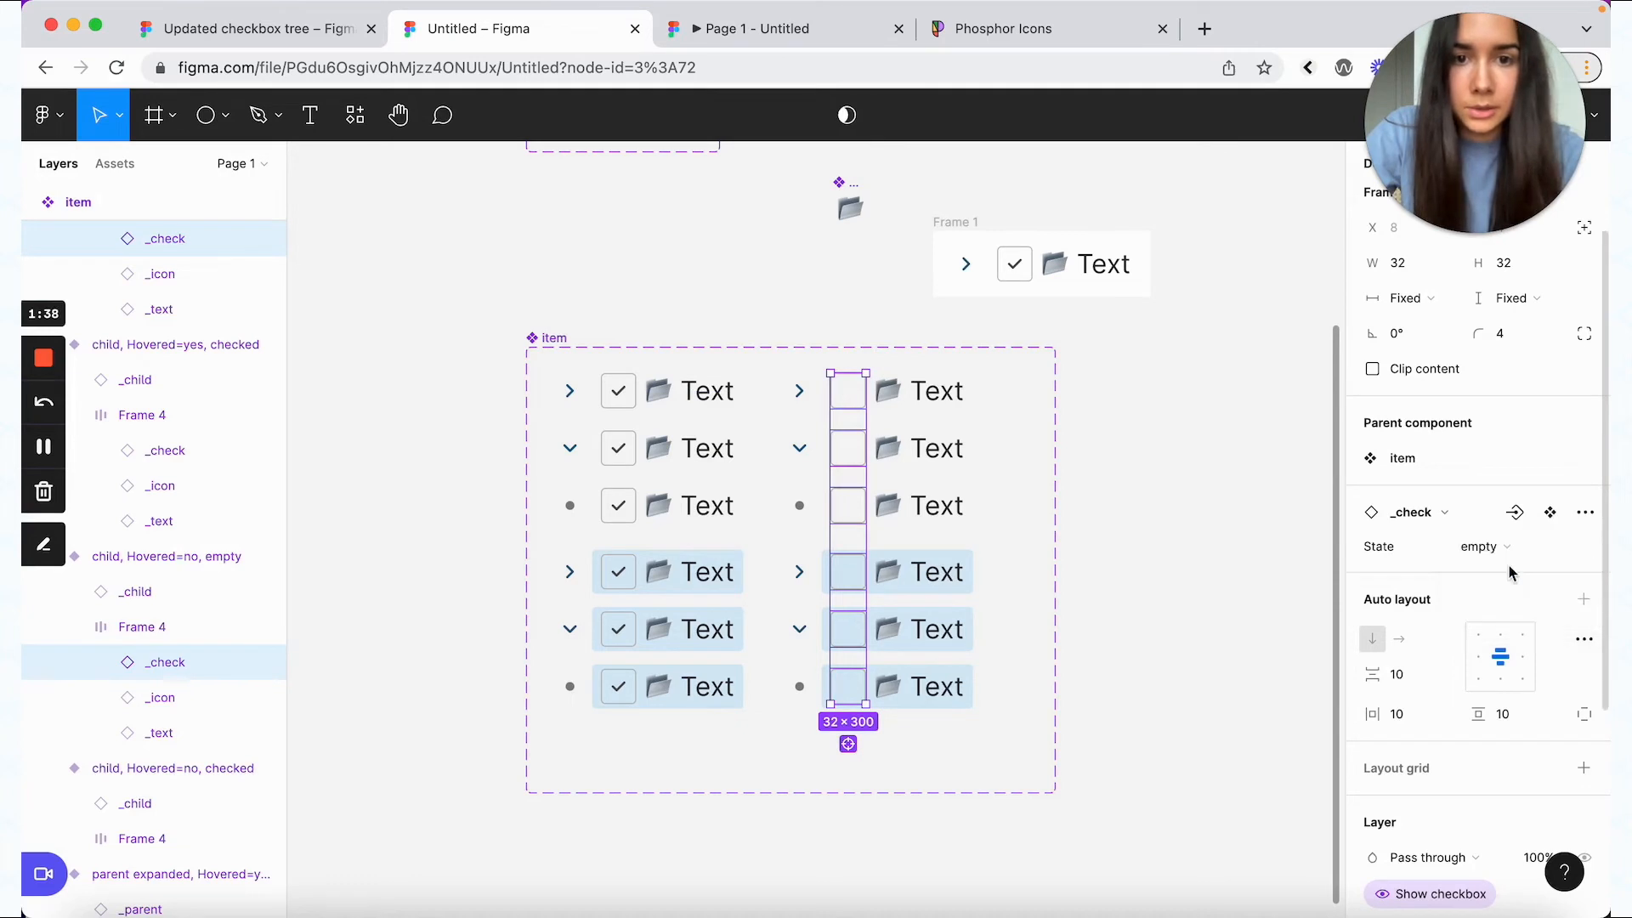
{"action": "left_click", "coordinate": [1139, 473]}
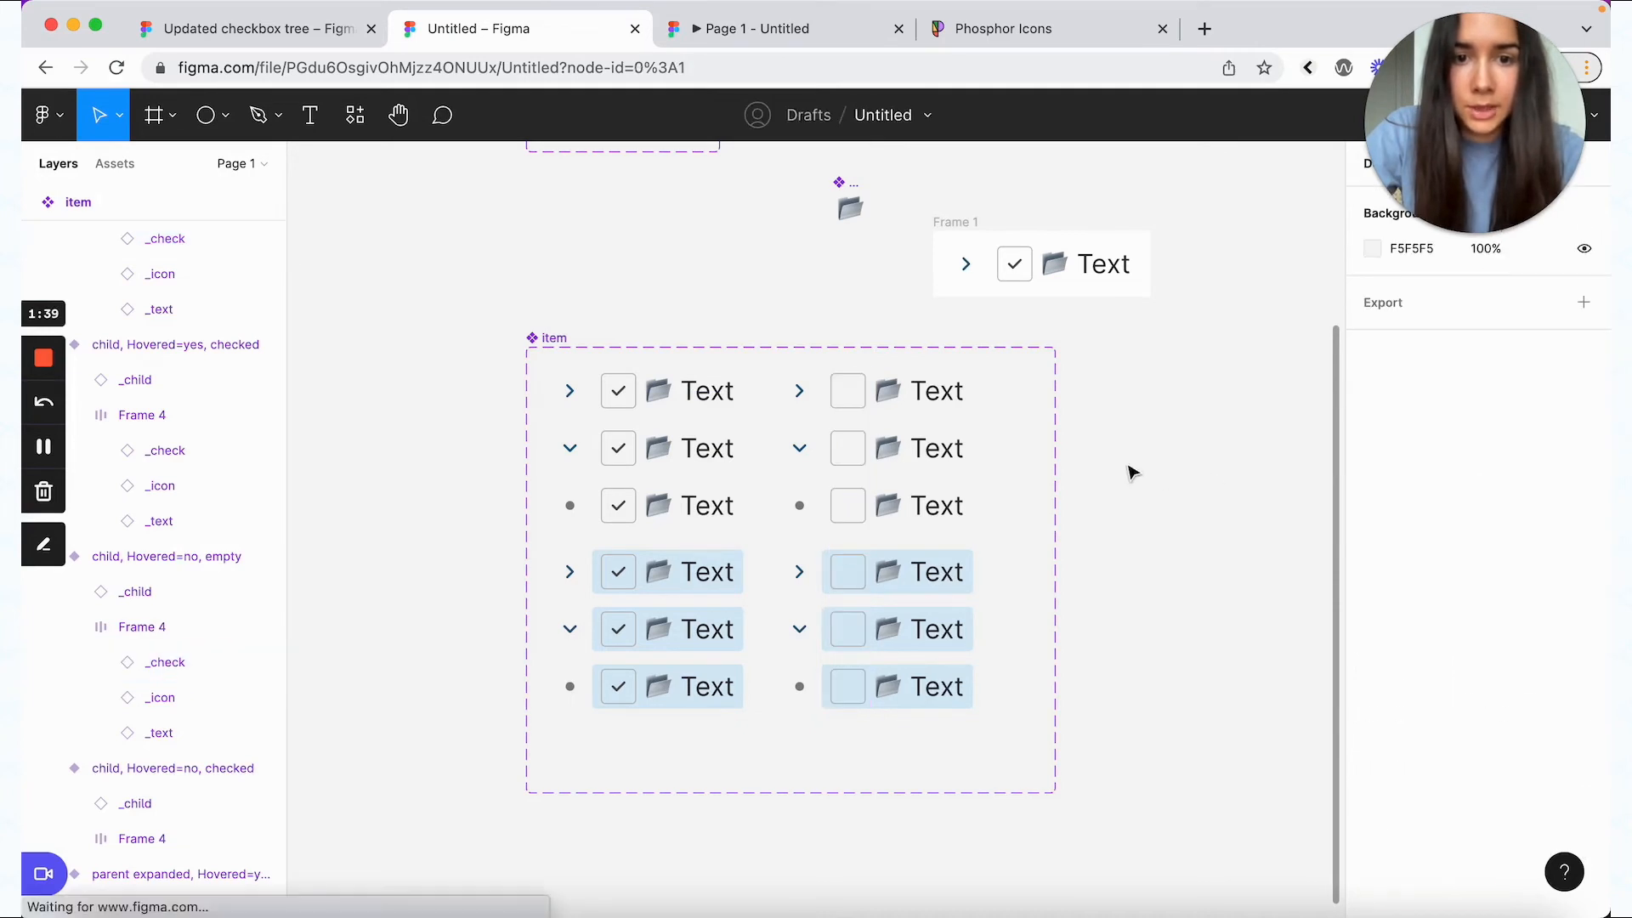
- Widen the item component set and duplicate the six empty variants into a third column at about X 456
{"action": "left_click", "coordinate": [577, 338]}
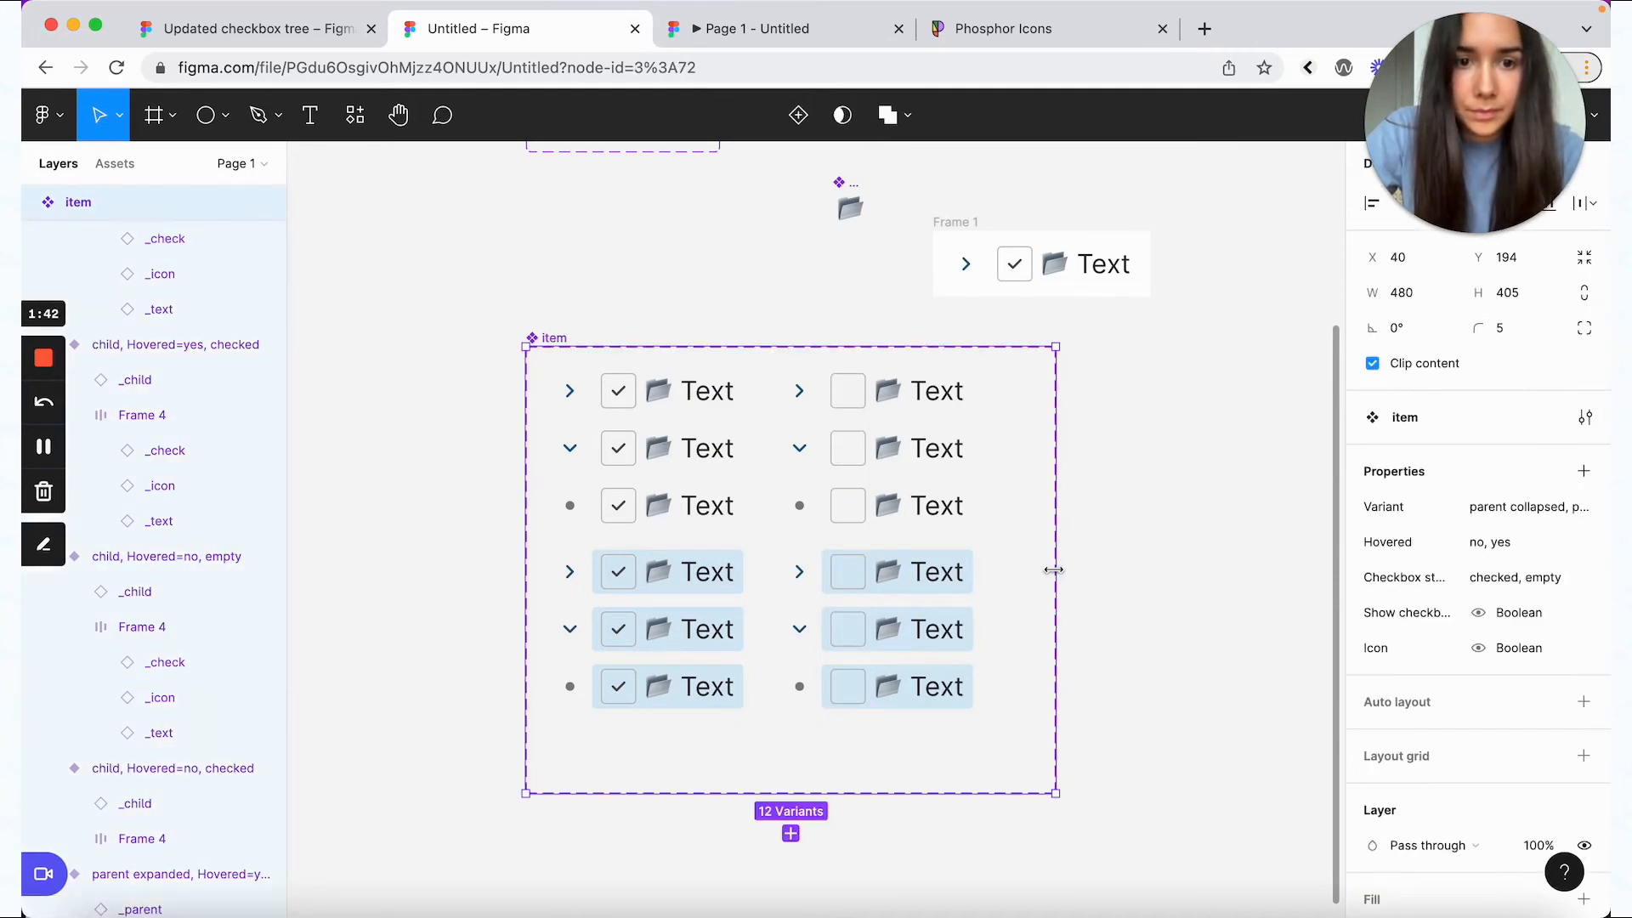
{"action": "left_click_drag", "start_coordinate": [1054, 570], "coordinate": [1313, 606]}
{"action": "left_click_drag", "start_coordinate": [967, 743], "coordinate": [780, 384]}
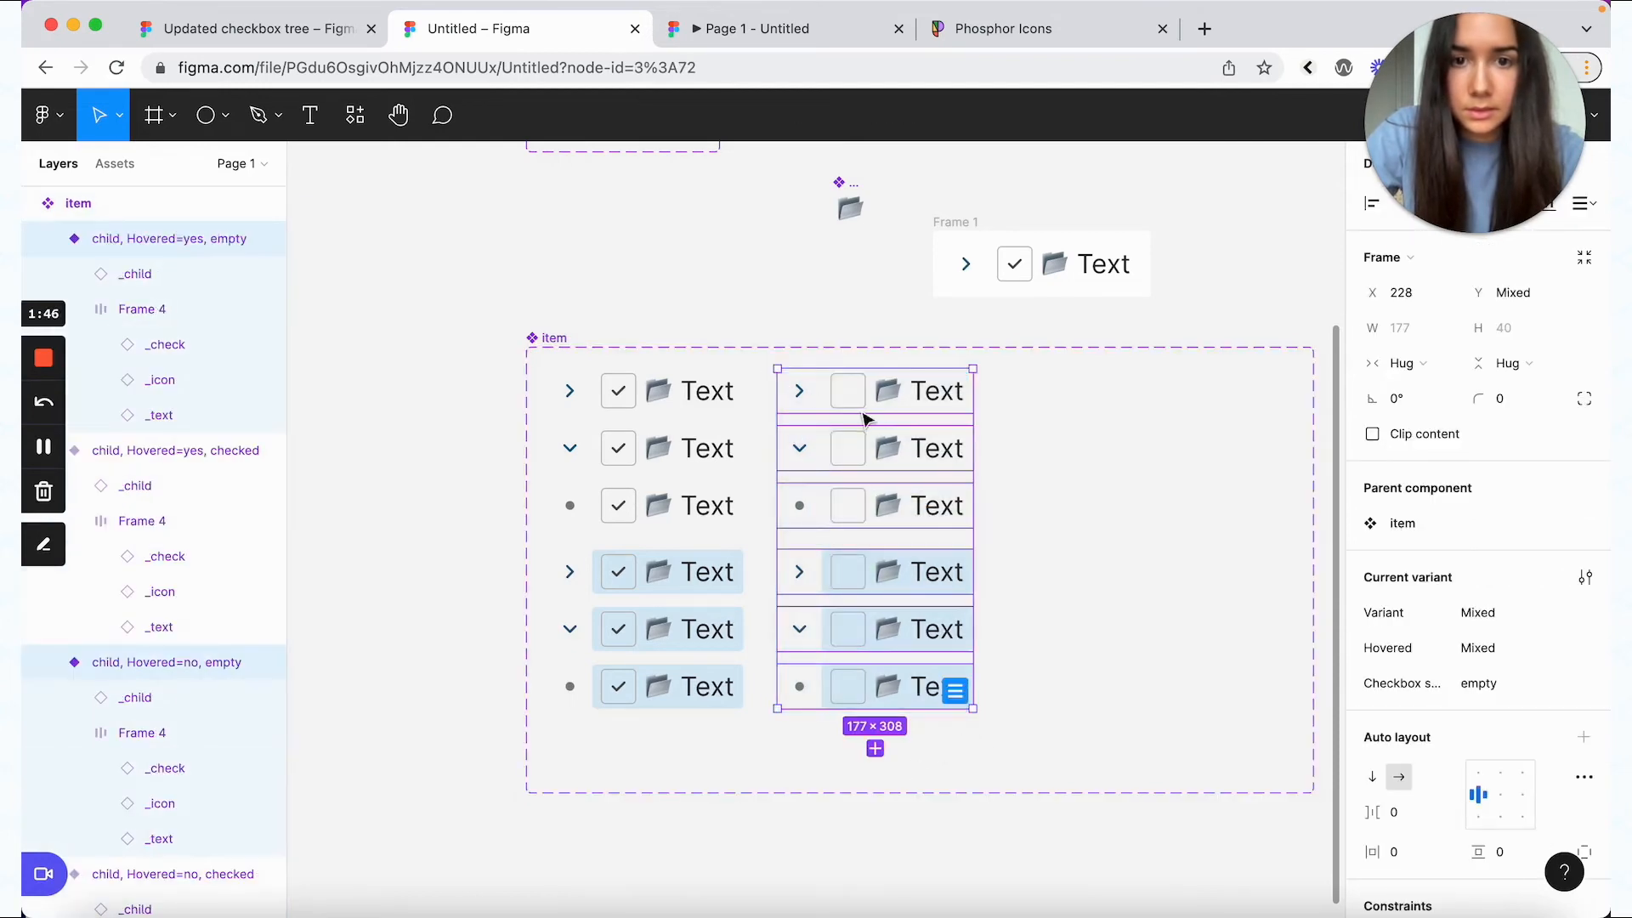
{"action": "left_click_drag", "start_coordinate": [907, 402], "coordinate": [1164, 401]}
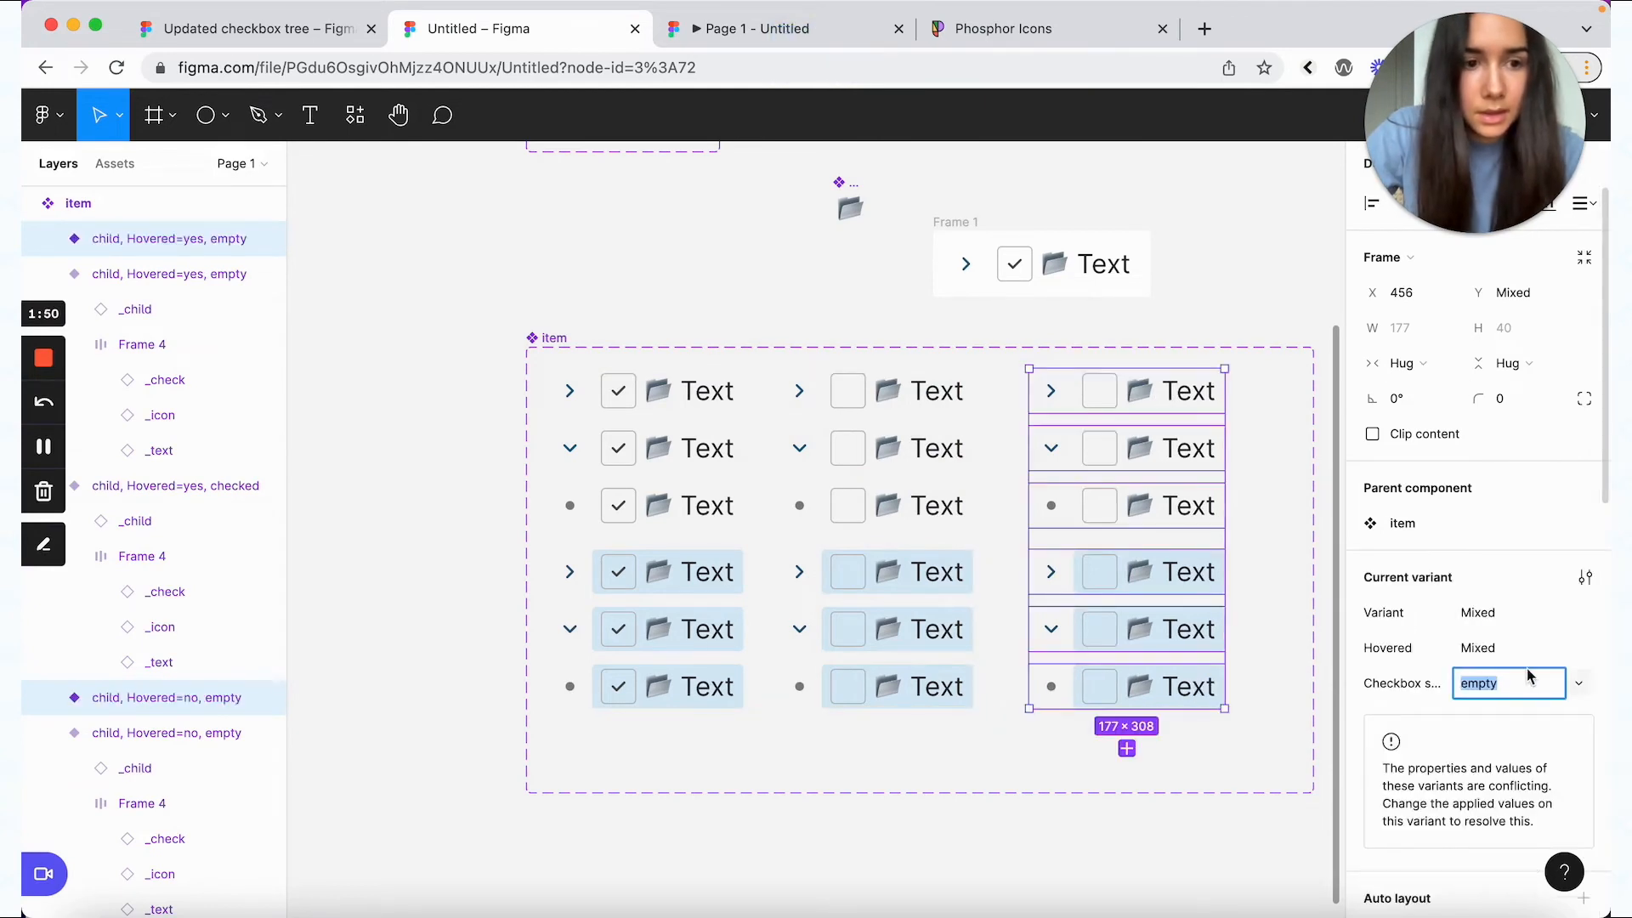
- Set the Checkbox state of the six variants in the third column to partially checked
{"action": "type", "text": "partia"}
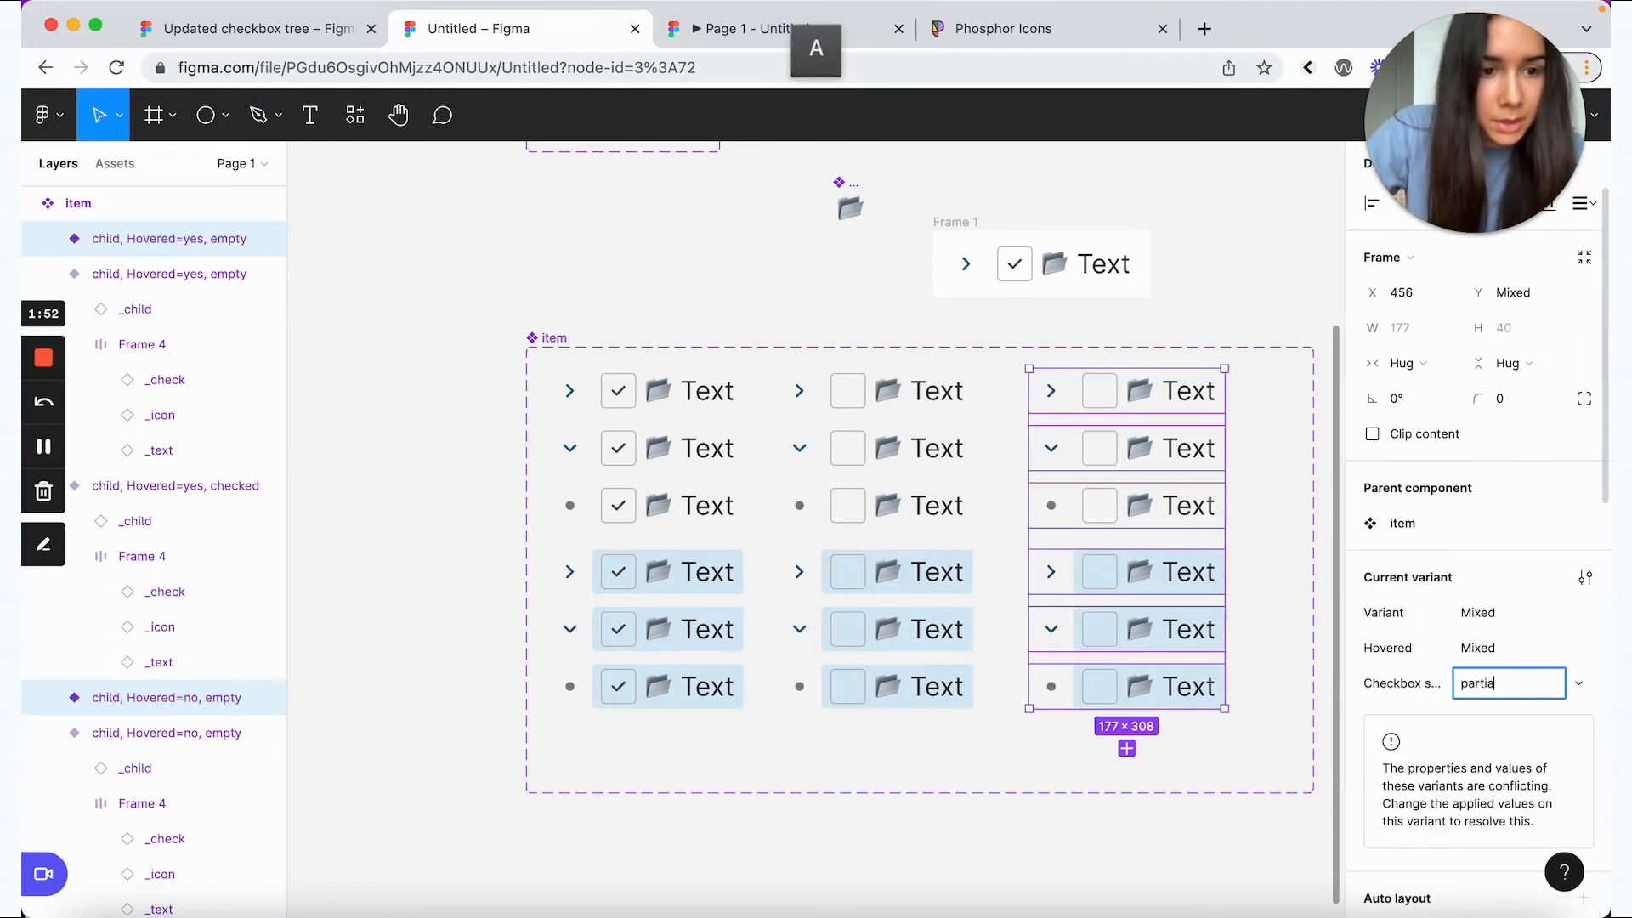
{"action": "type", "text": "lly checked"}
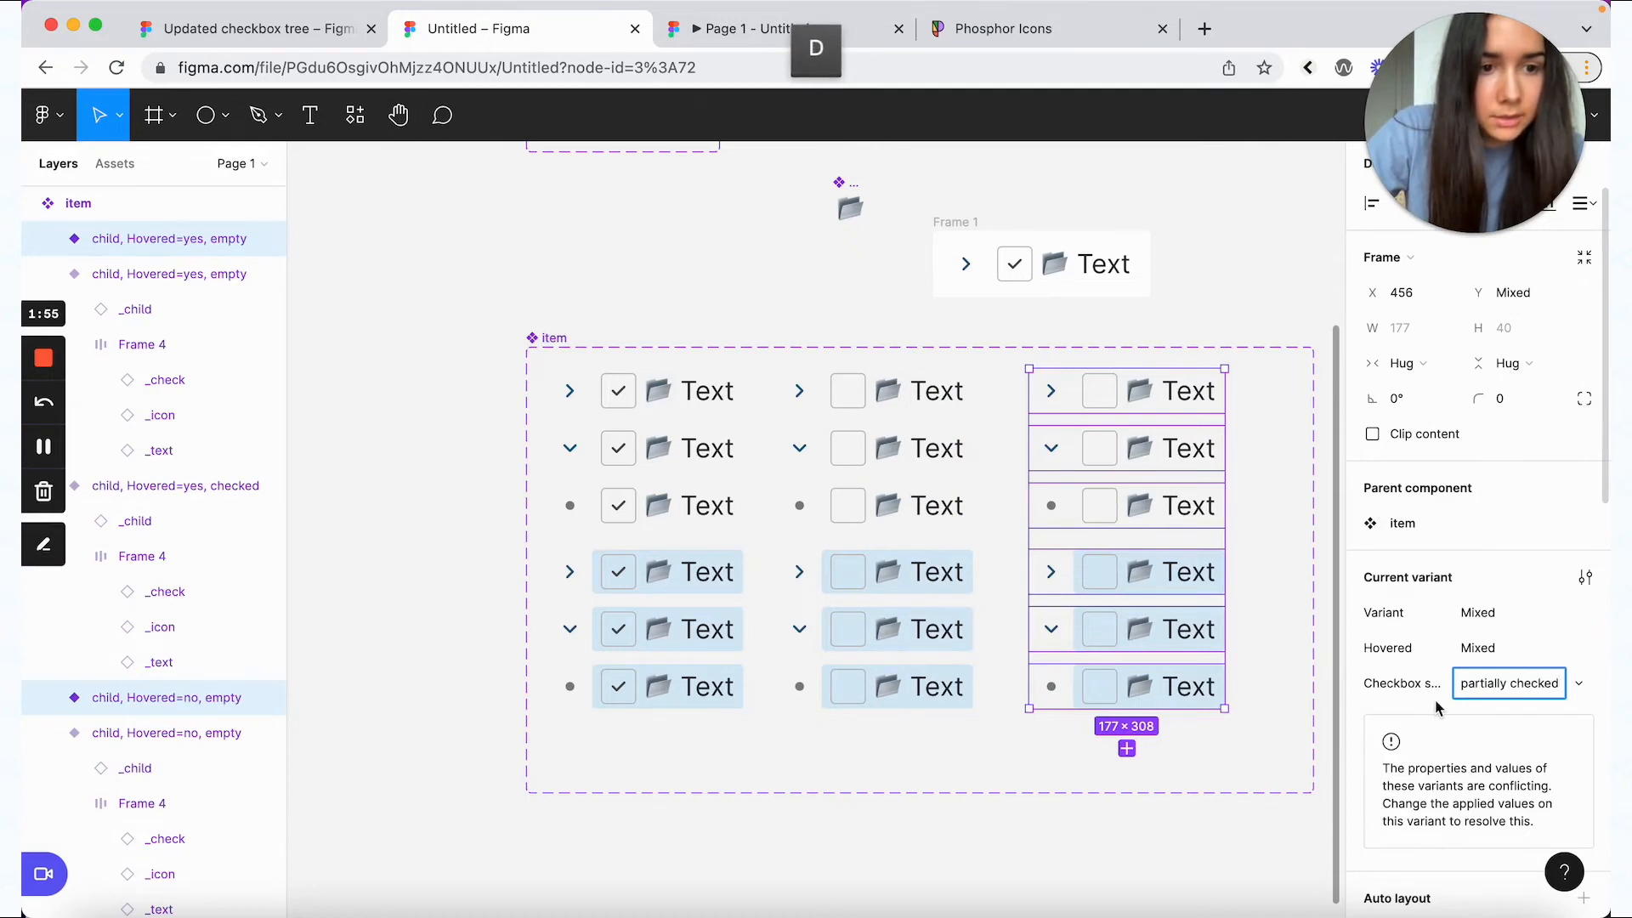
{"action": "left_click", "coordinate": [1437, 708]}
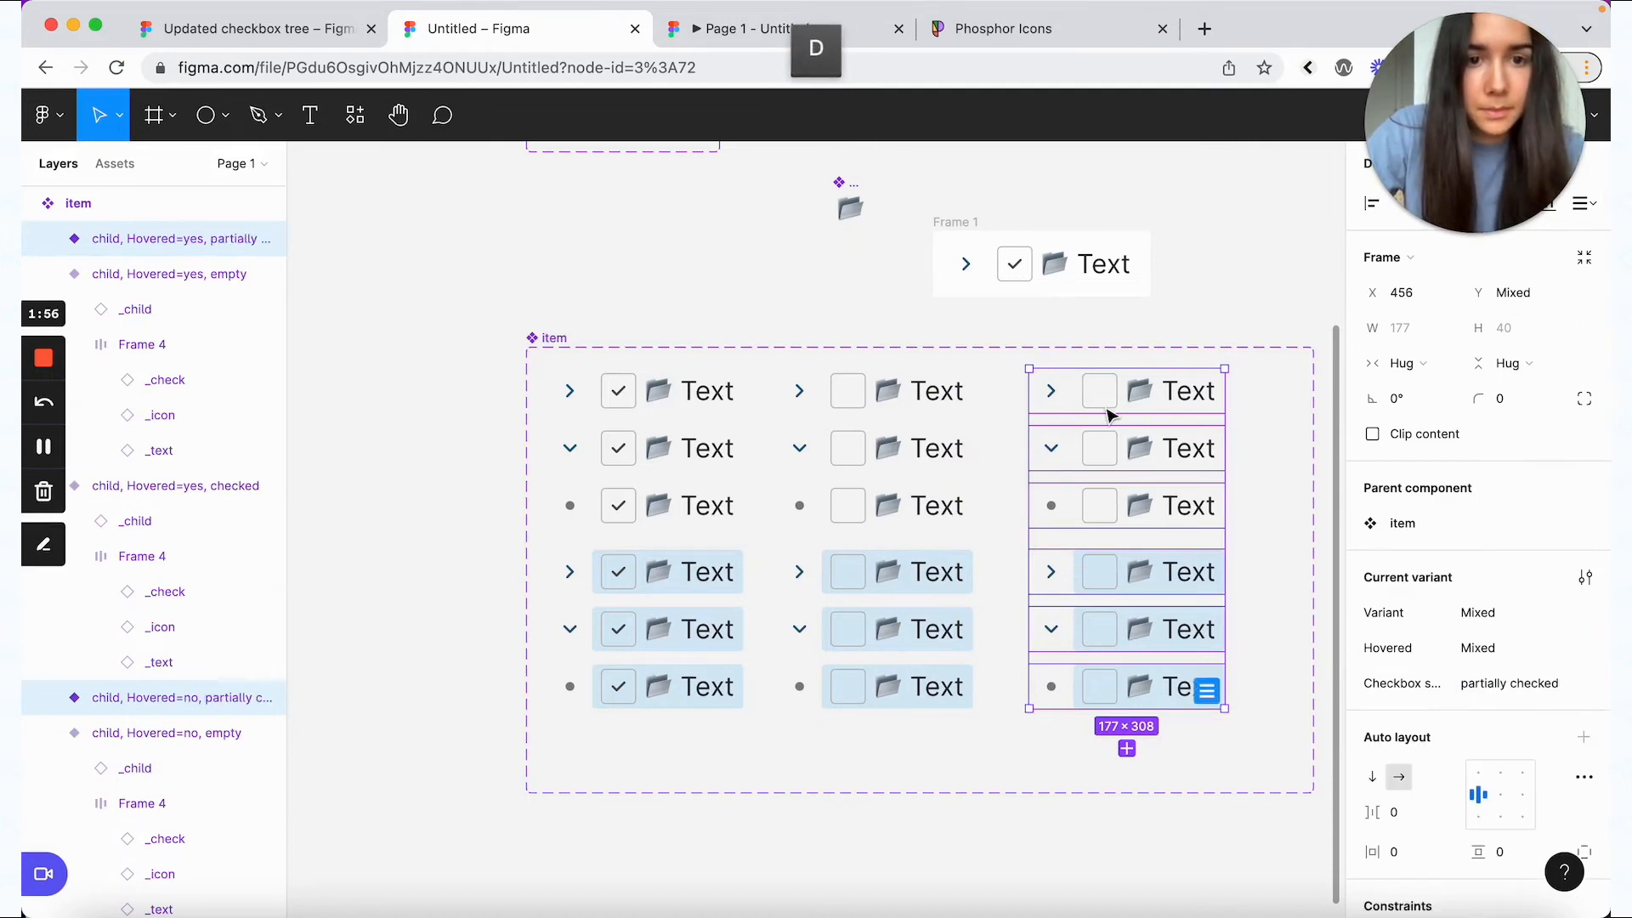
- Set the State of all six _check instances in the third column to partially checked
{"action": "double_click", "coordinate": [1105, 408]}
{"action": "double_click", "coordinate": [1104, 407]}
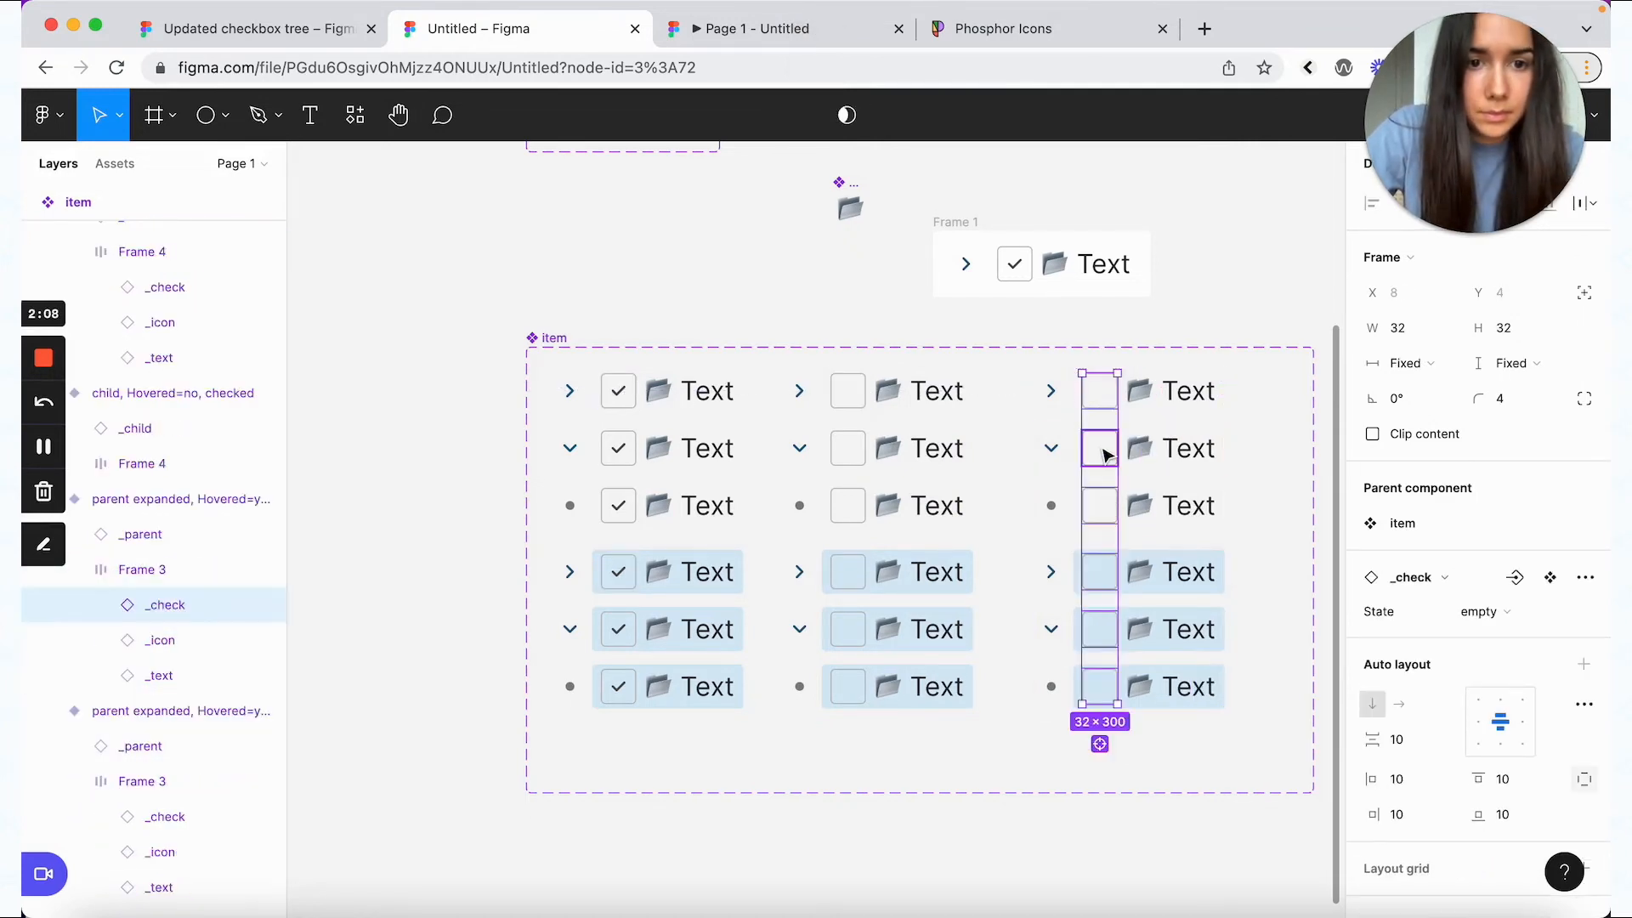
{"action": "left_click", "coordinate": [1104, 449], "text": "shift+super"}
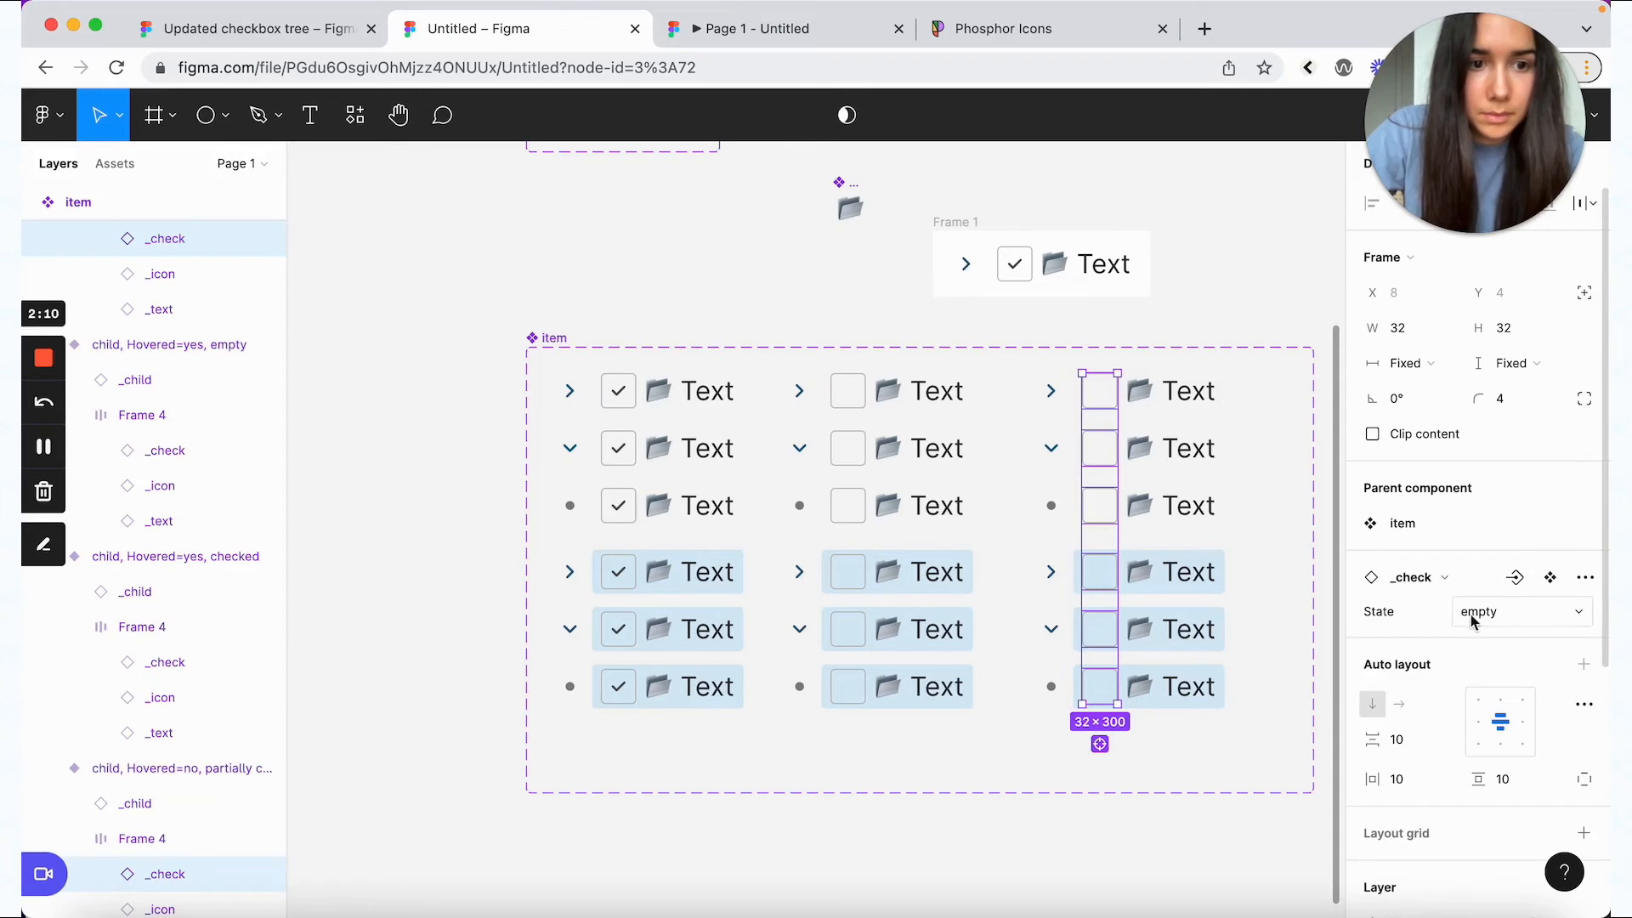
{"action": "left_click", "coordinate": [1475, 620]}
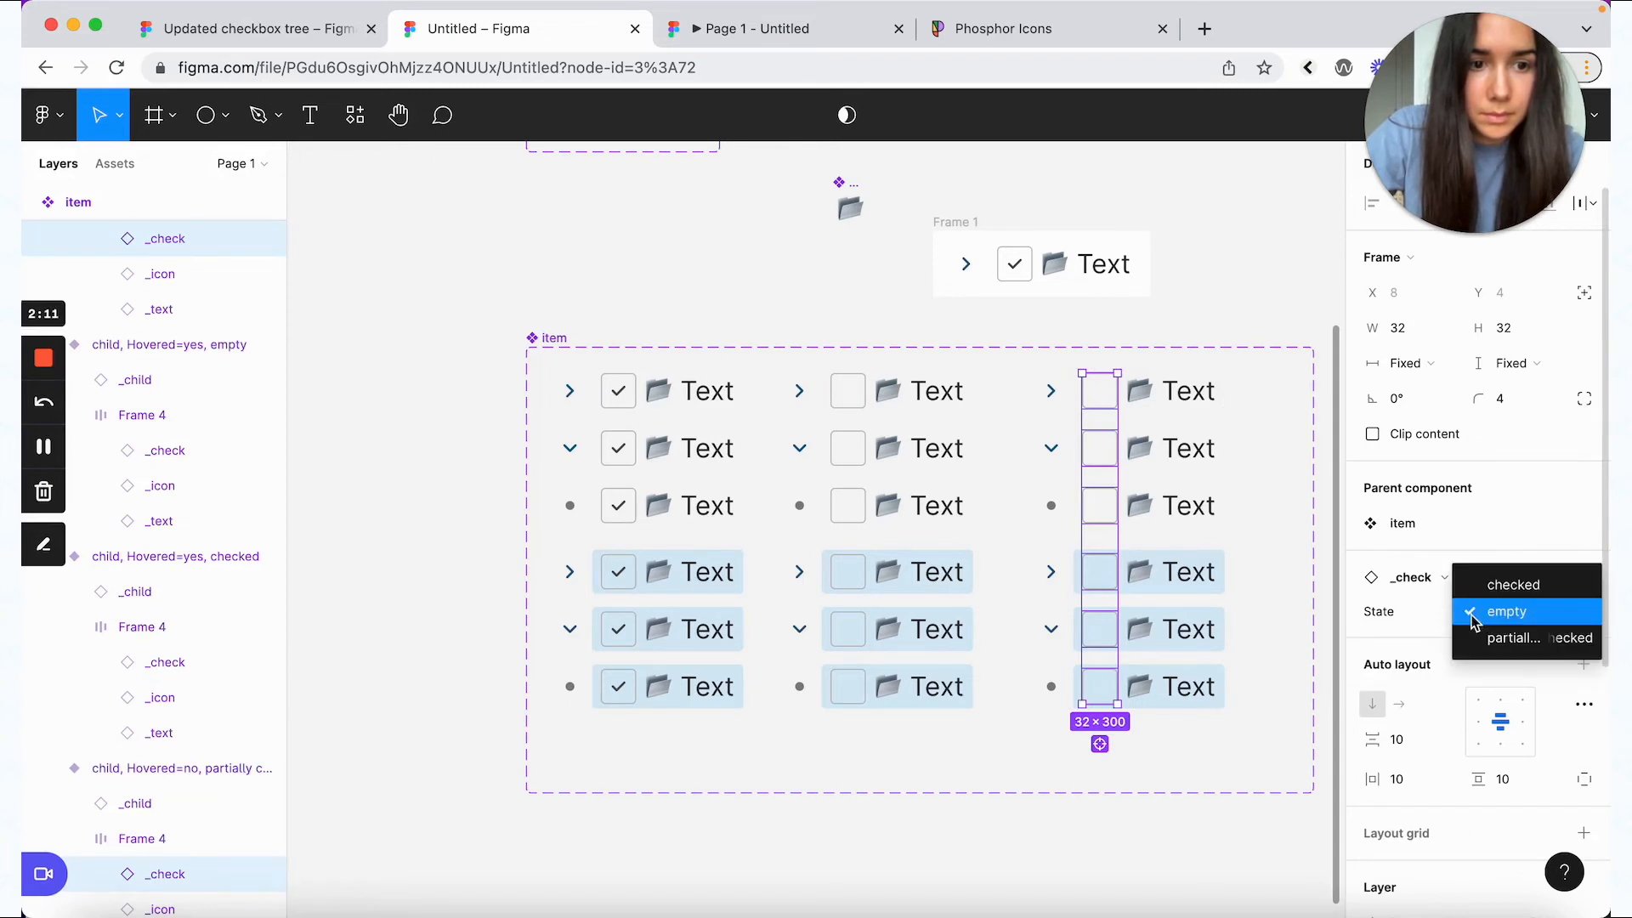
{"action": "left_click", "coordinate": [1264, 470]}
{"action": "scroll", "coordinate": [1264, 470], "scroll_direction": "right", "scroll_amount": 3}
{"action": "left_click_drag", "start_coordinate": [1517, 101], "coordinate": [1517, 591]}
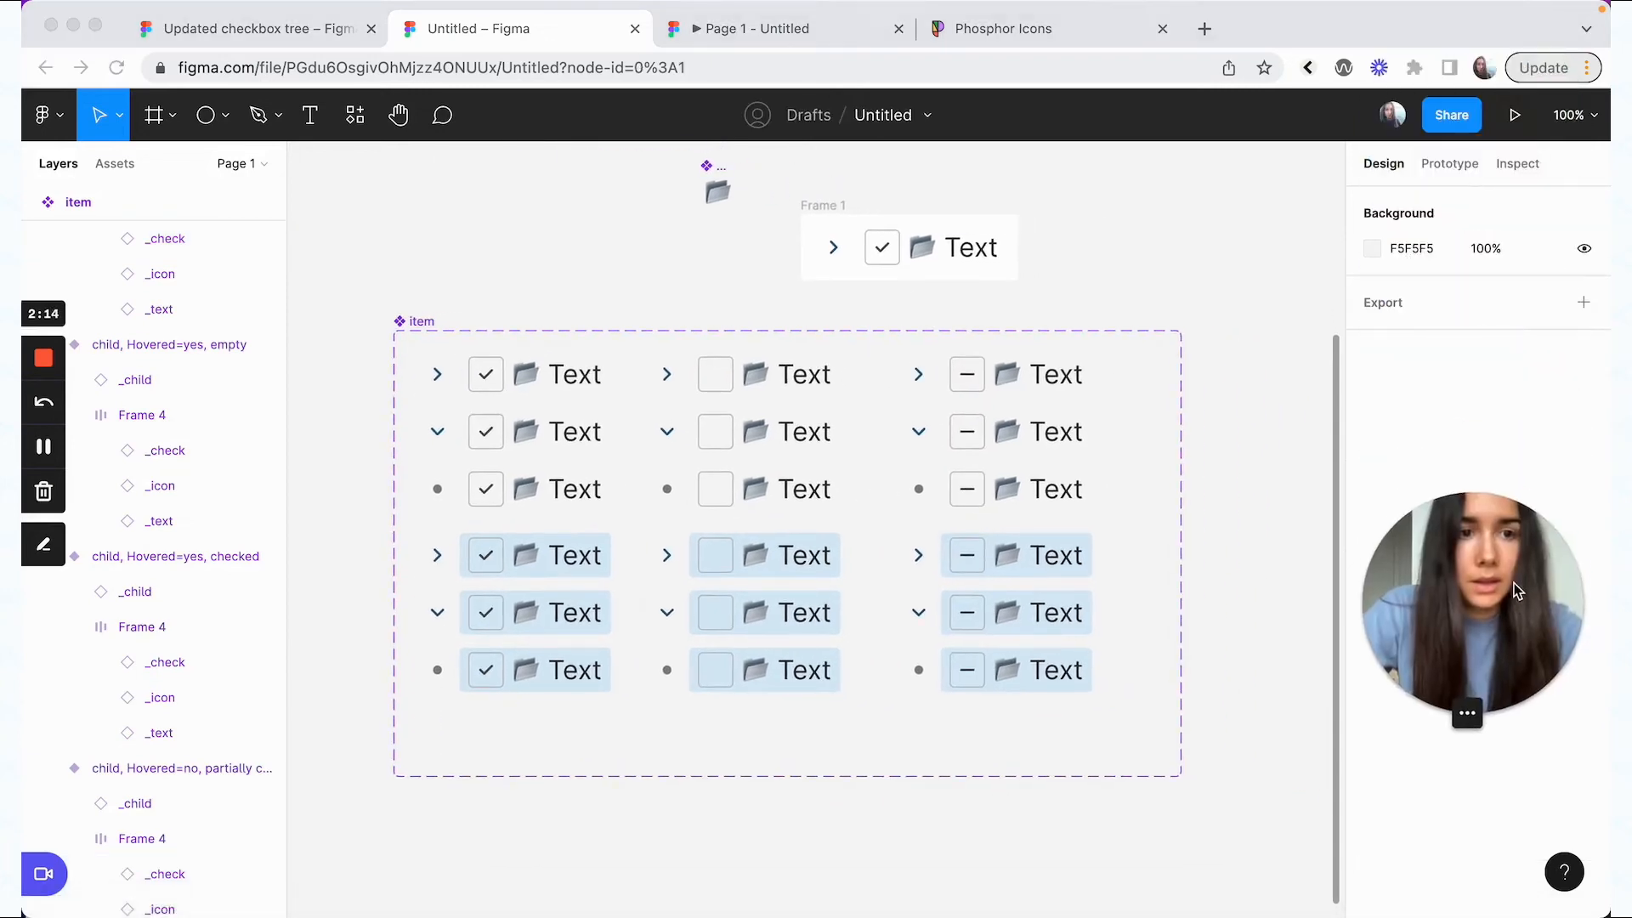
- Review the prototype connections copied to the new item variants, including the interaction details of the empty bullet item
{"action": "left_click", "coordinate": [1452, 165]}
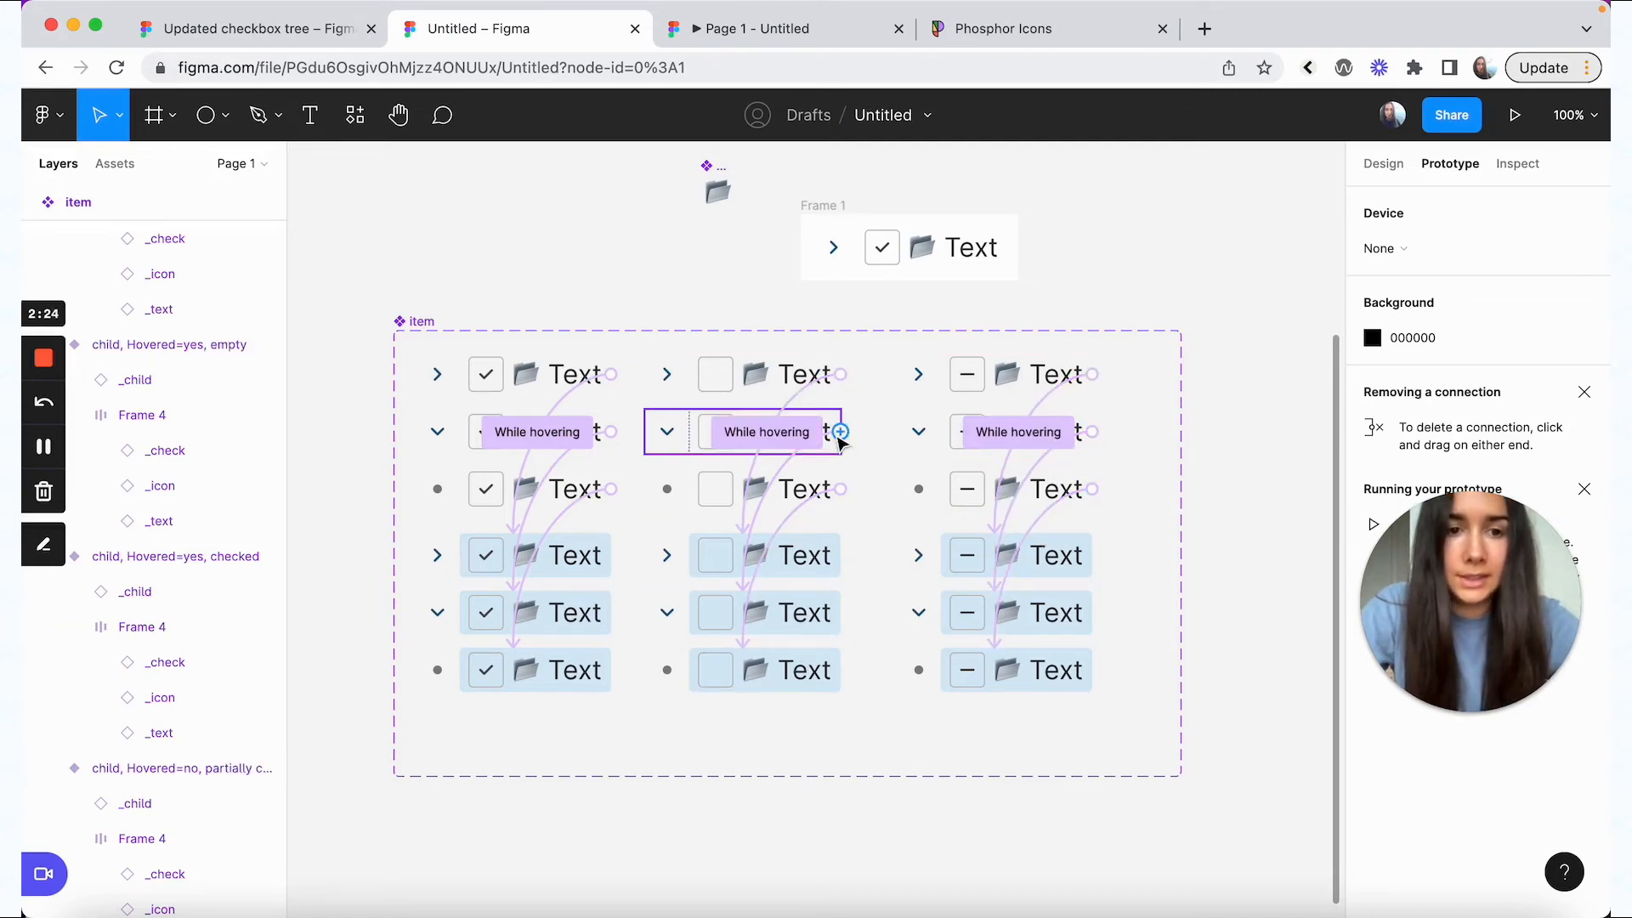
{"action": "left_click", "coordinate": [43, 447]}
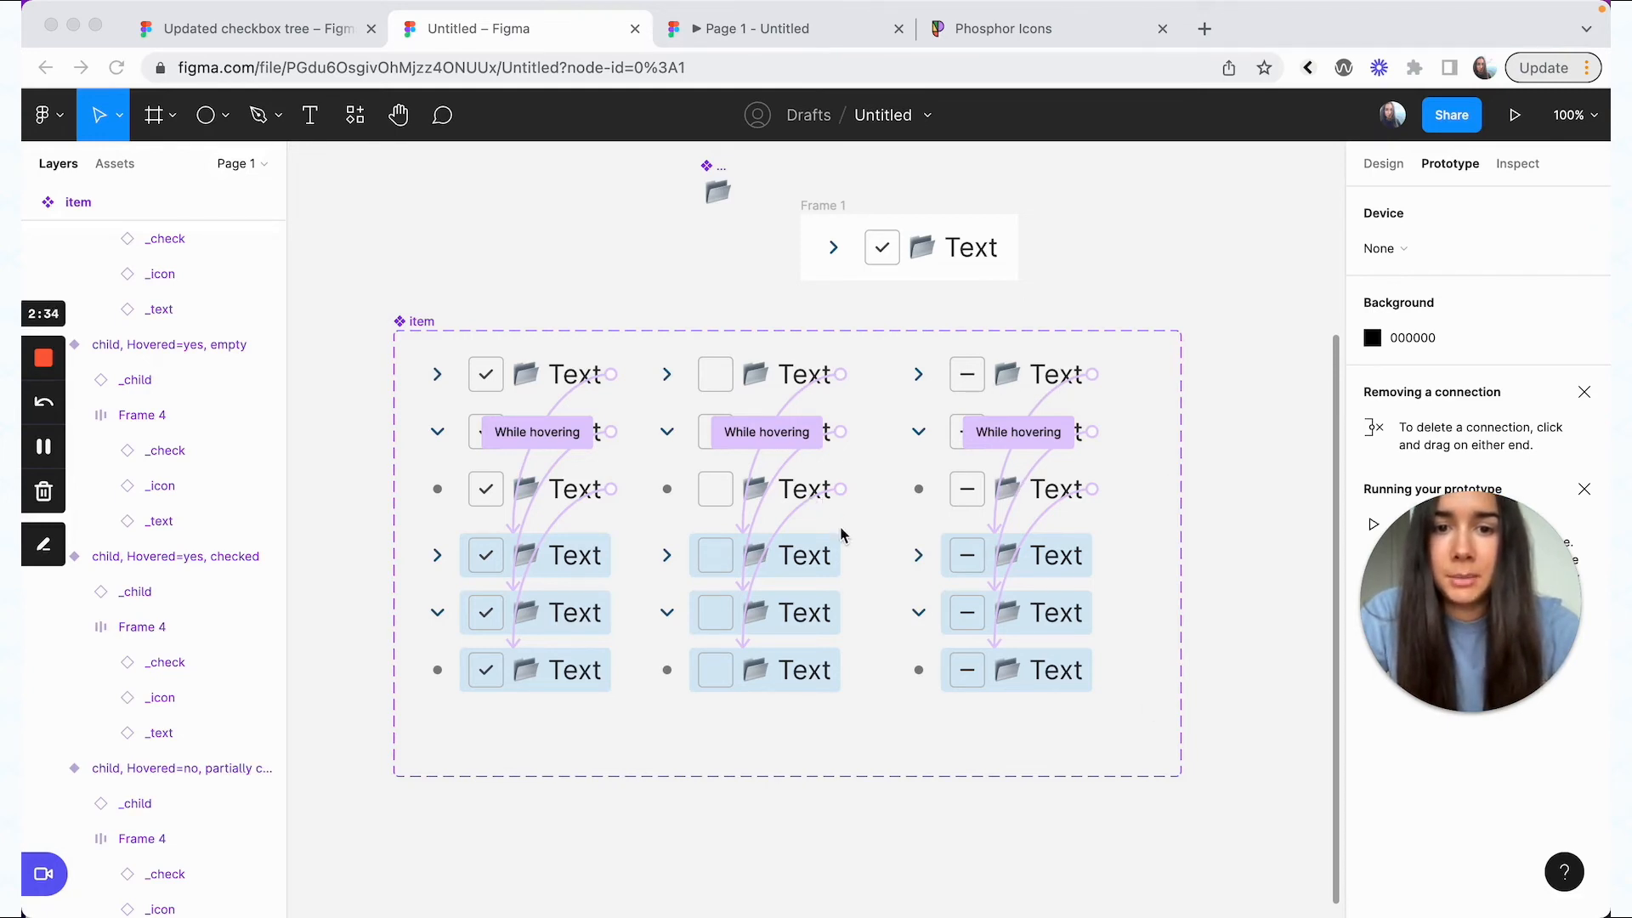
{"action": "left_click", "coordinate": [808, 569]}
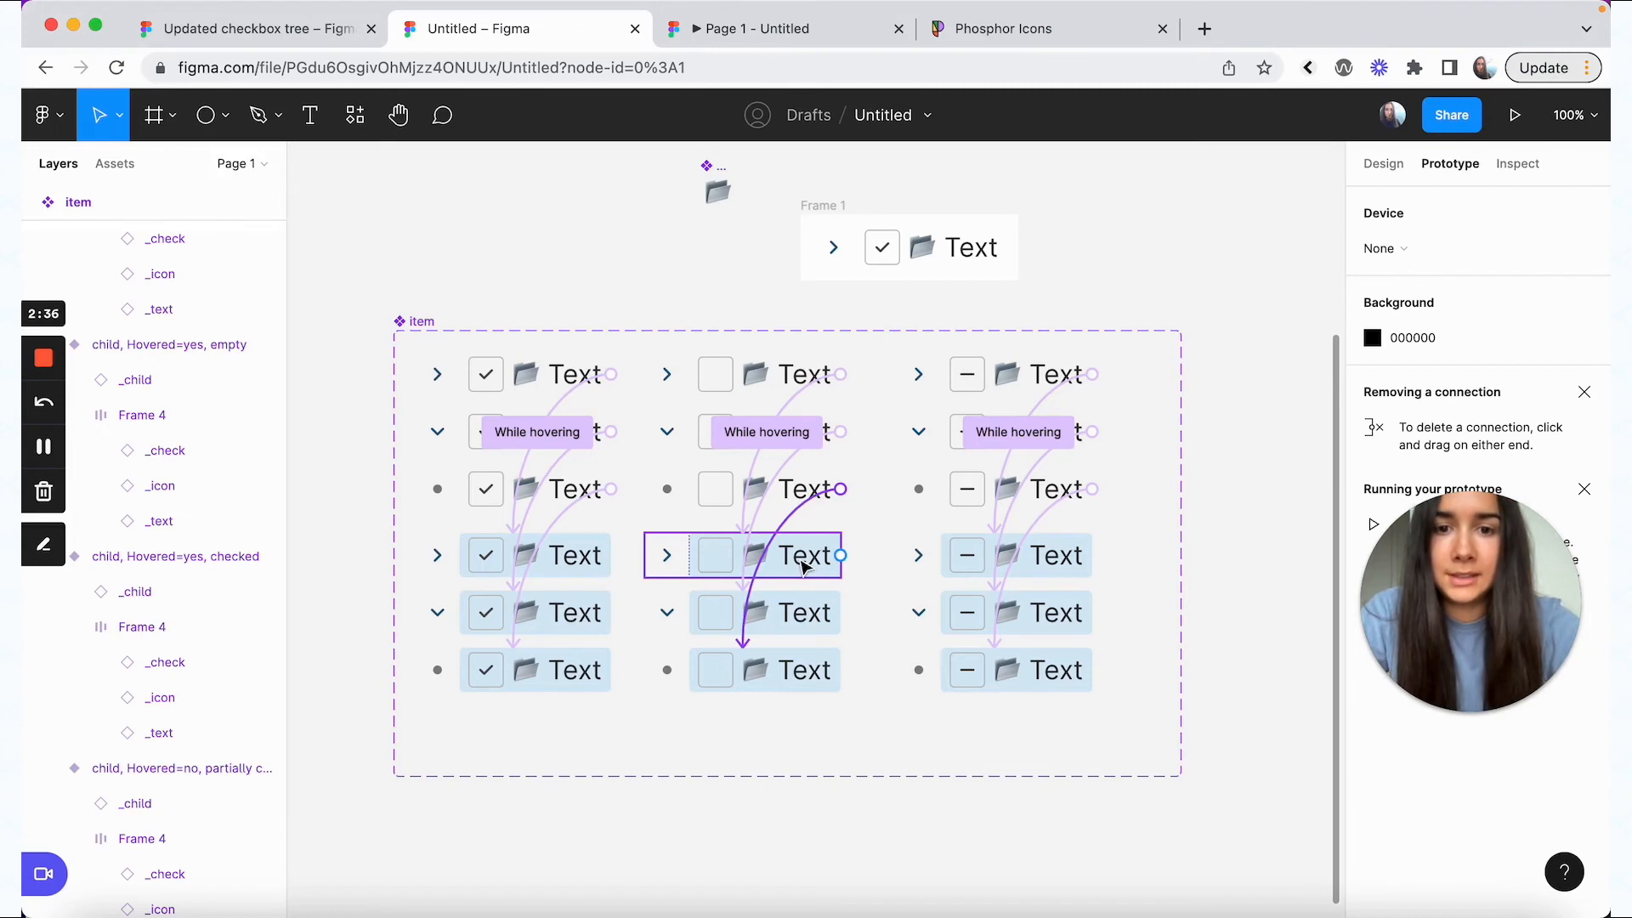
{"action": "left_click", "coordinate": [806, 567]}
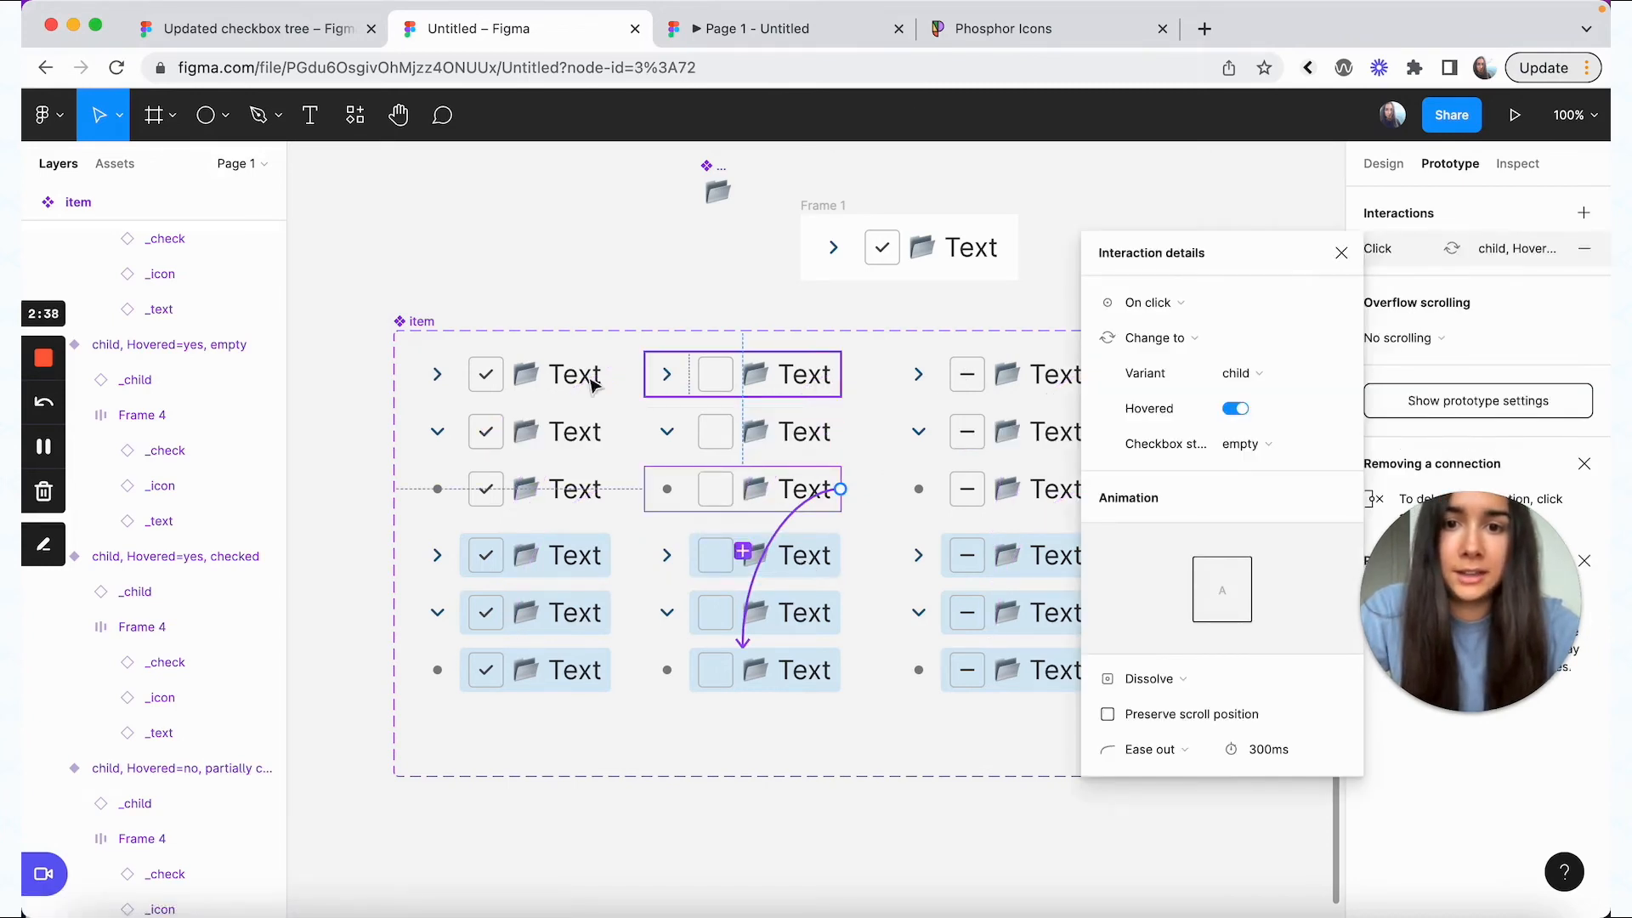
{"action": "left_click", "coordinate": [669, 357]}
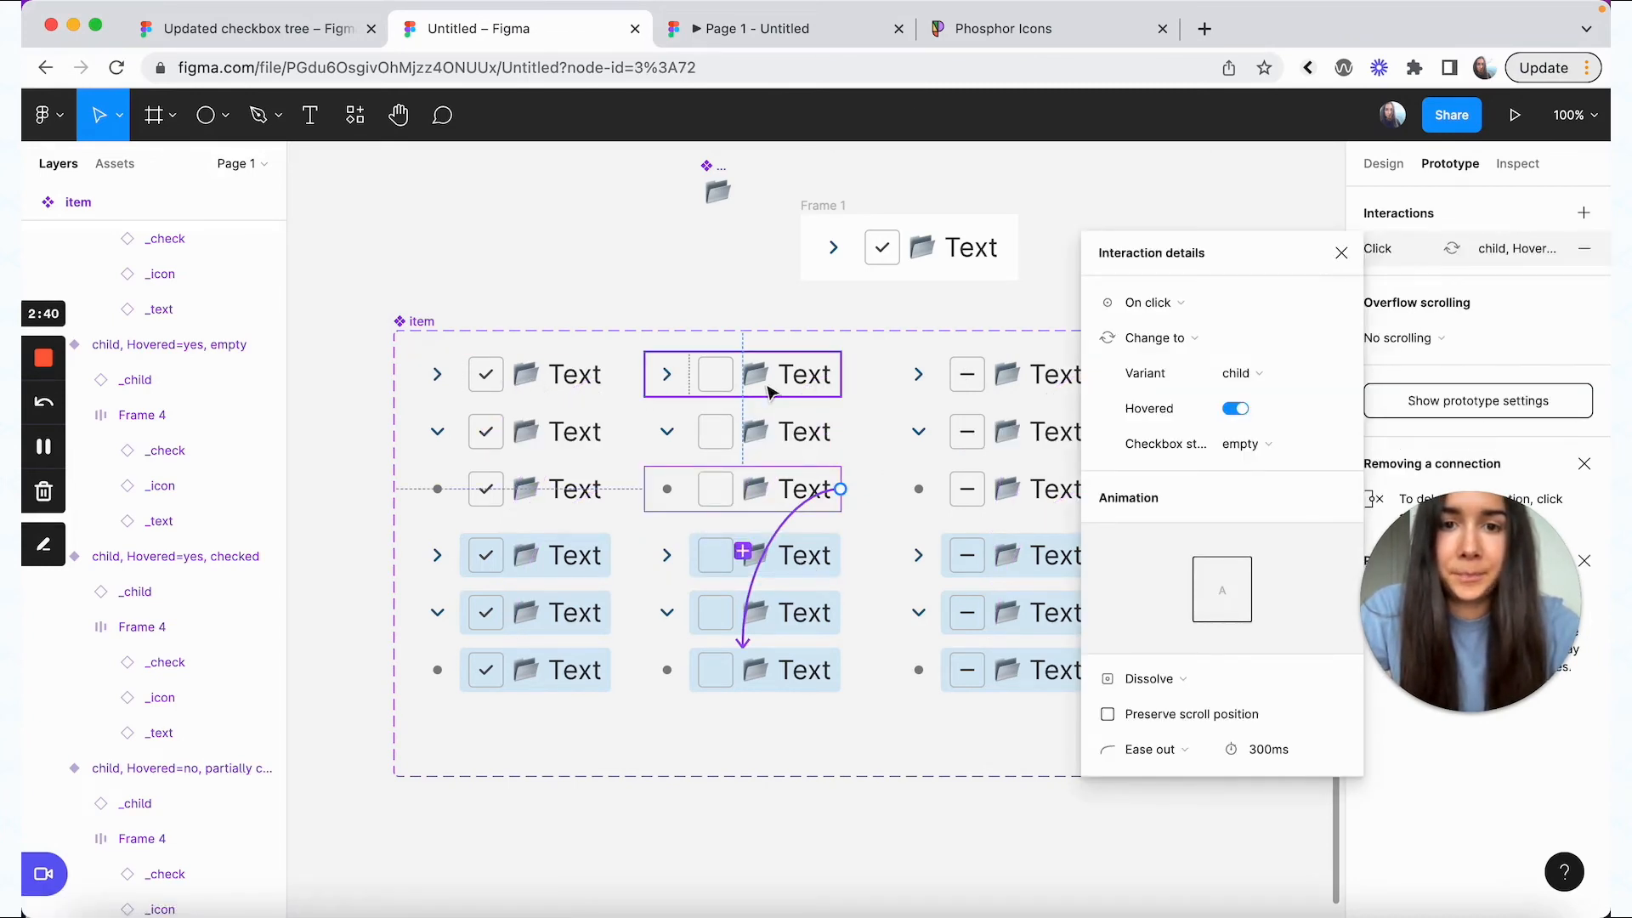
- Connect the highlighted checked collapsed parent to the non-highlighted empty collapsed parent with an on-click Change to interaction
{"action": "left_click", "coordinate": [481, 379]}
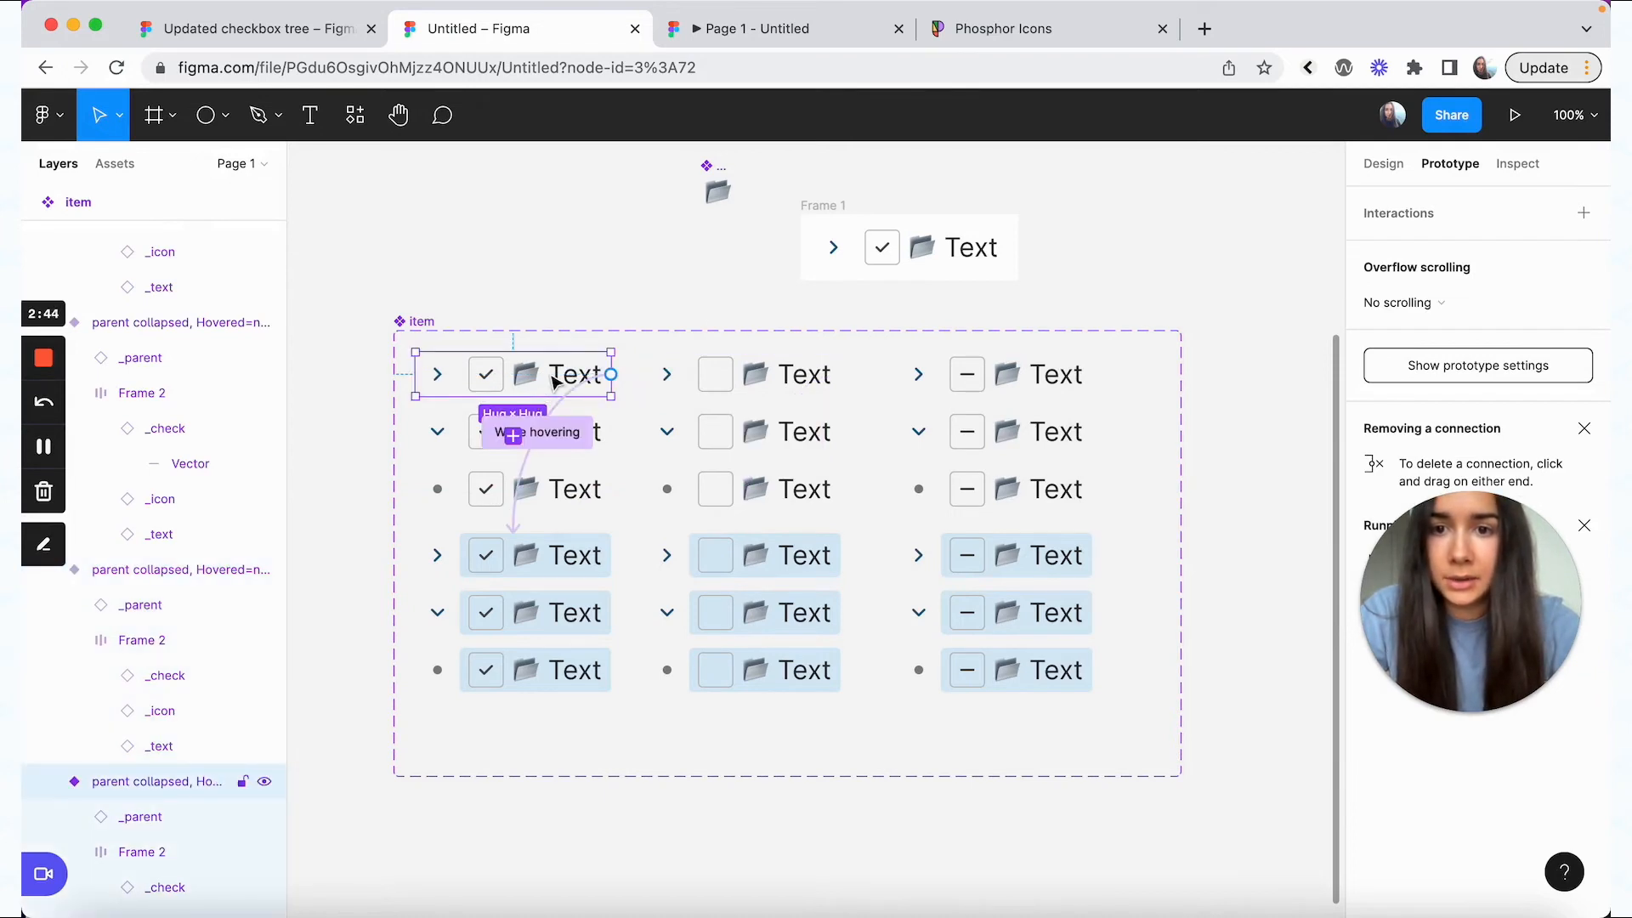
{"action": "left_click", "coordinate": [557, 557]}
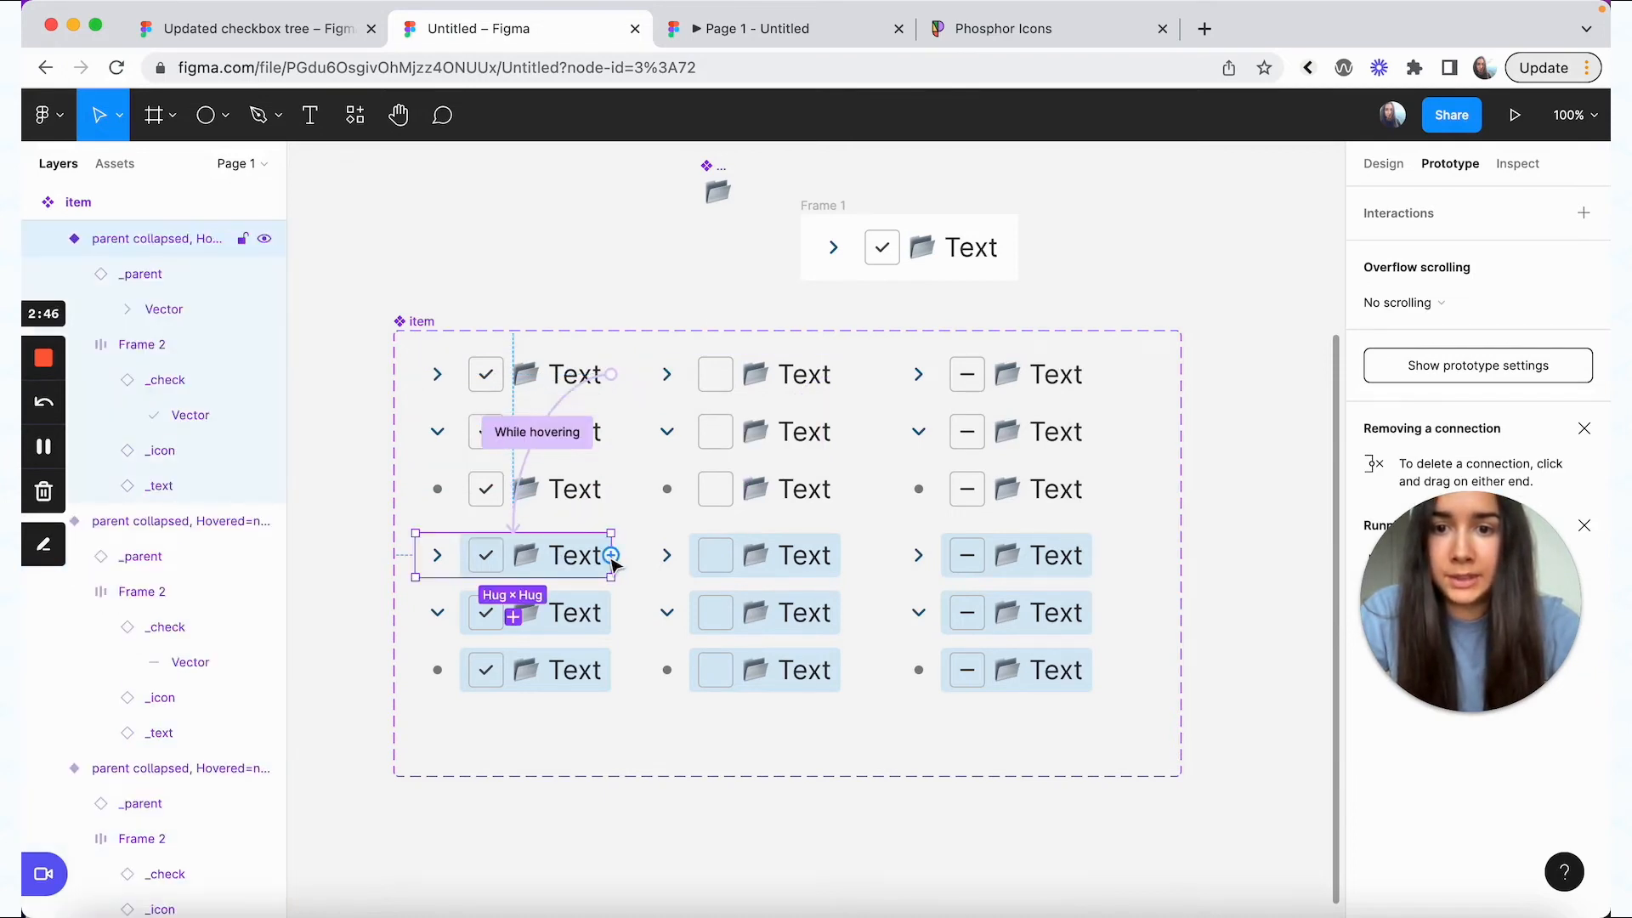
{"action": "left_click_drag", "start_coordinate": [611, 555], "coordinate": [737, 398]}
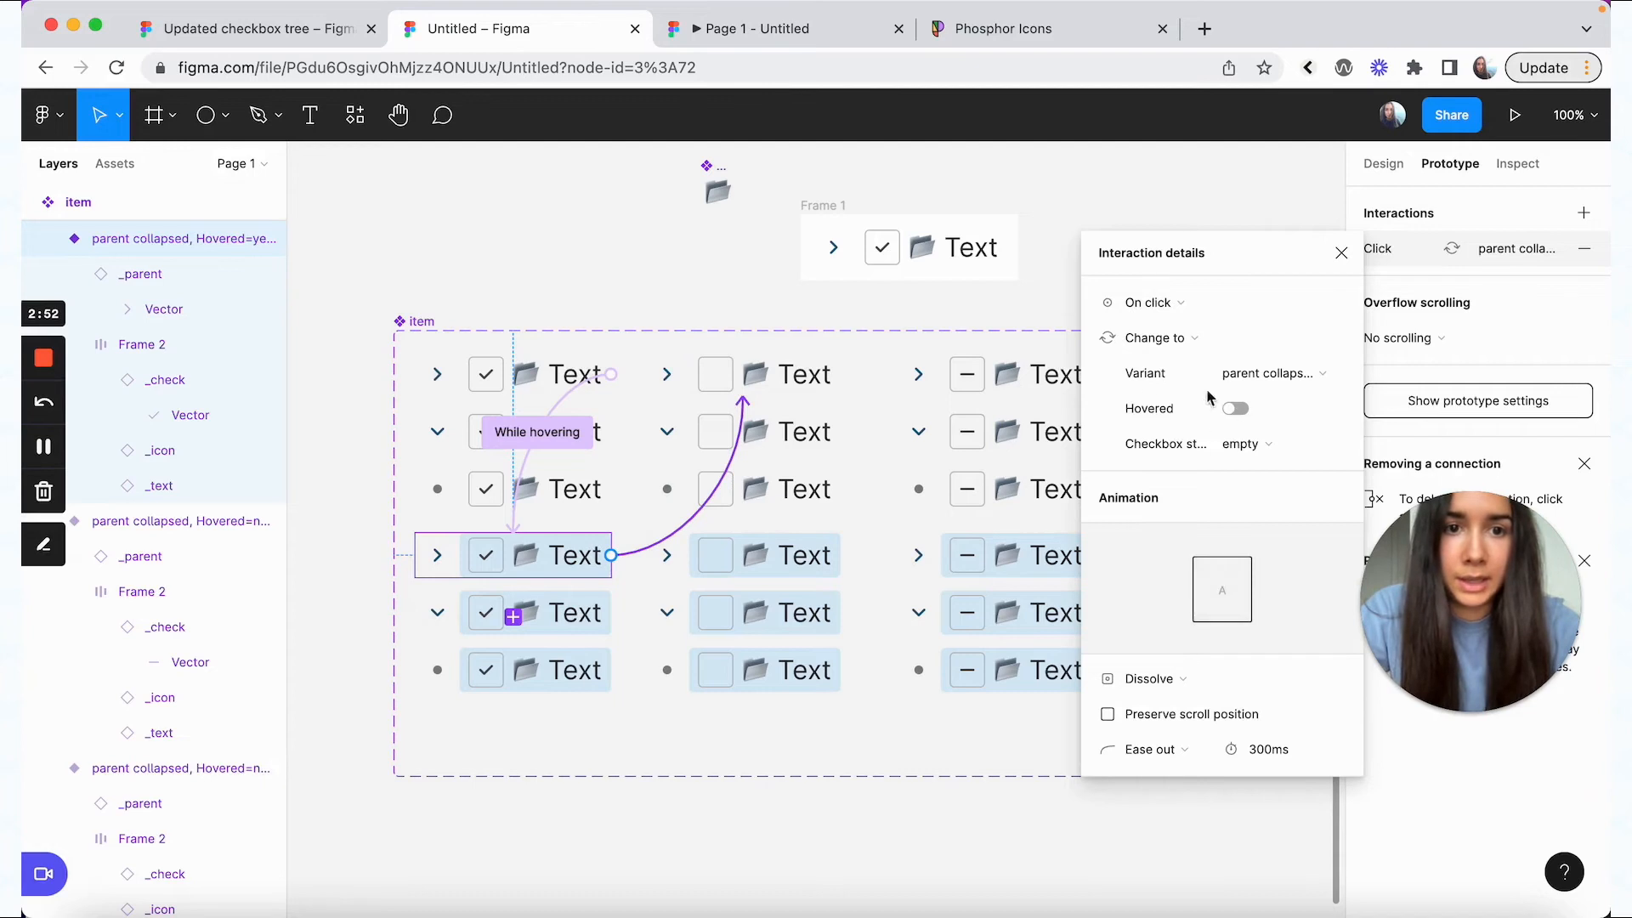
- Connect the highlighted checked expanded parent and checked child to their non-highlighted empty counterparts with on-click Change to interactions
{"action": "left_click", "coordinate": [597, 614]}
{"action": "left_click_drag", "start_coordinate": [611, 613], "coordinate": [694, 445]}
{"action": "left_click", "coordinate": [593, 685]}
{"action": "left_click_drag", "start_coordinate": [612, 669], "coordinate": [534, 384]}
- Connect the highlighted empty collapsed parent, expanded parent and child to their non-highlighted checked counterparts with on-click Change to interactions
{"action": "left_click", "coordinate": [808, 568]}
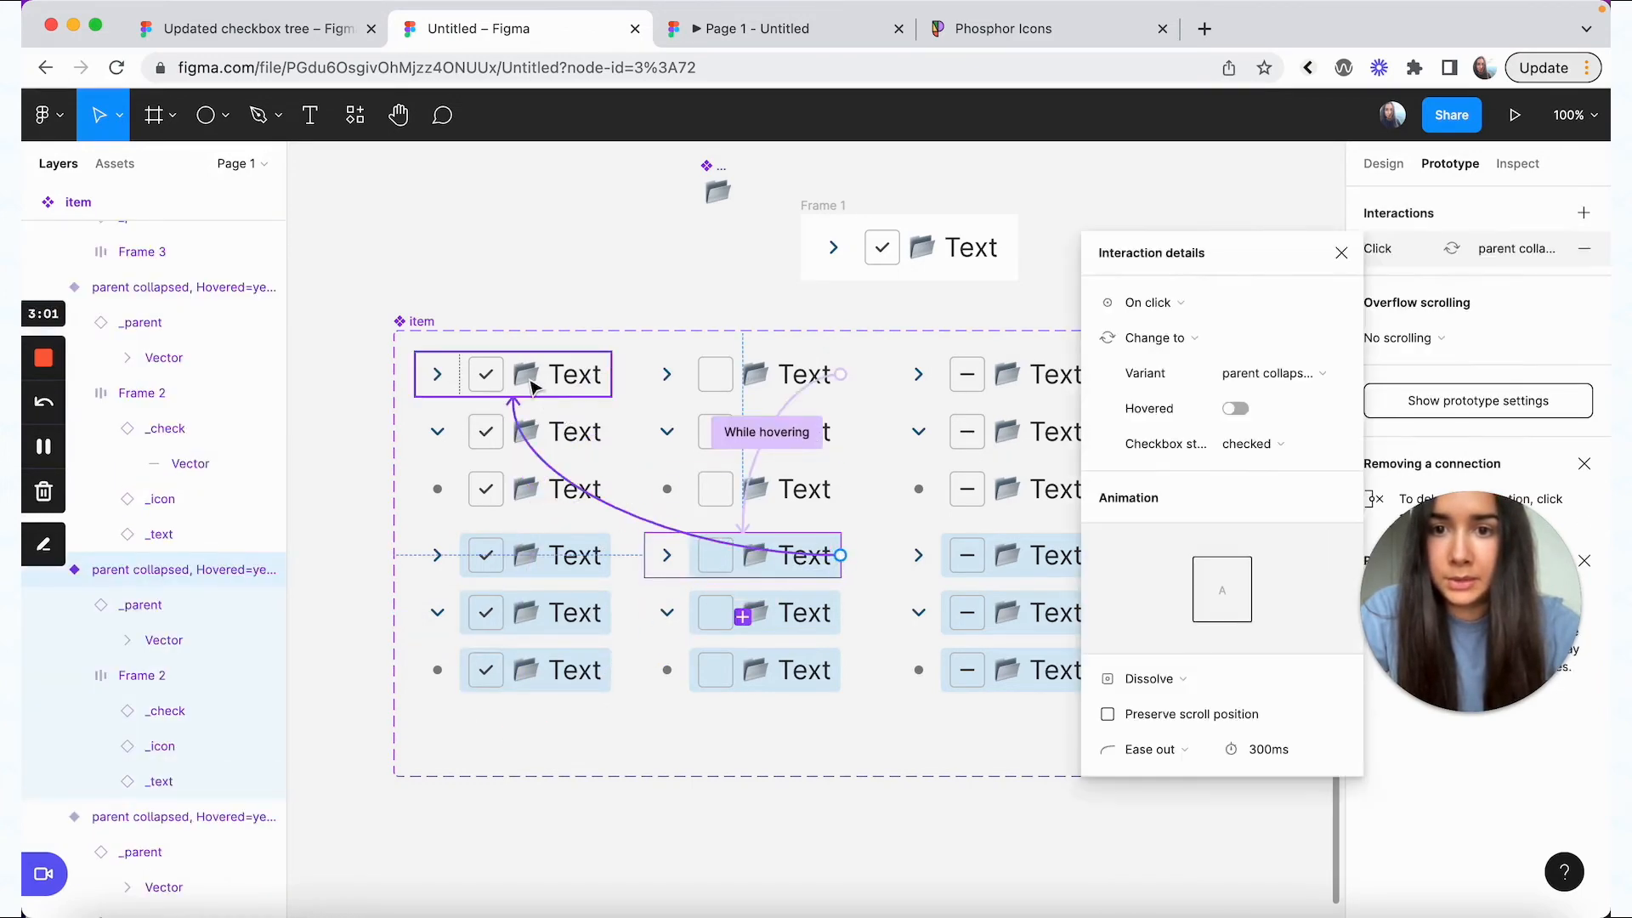
{"action": "left_click", "coordinate": [816, 606]}
{"action": "left_click_drag", "start_coordinate": [842, 612], "coordinate": [554, 453]}
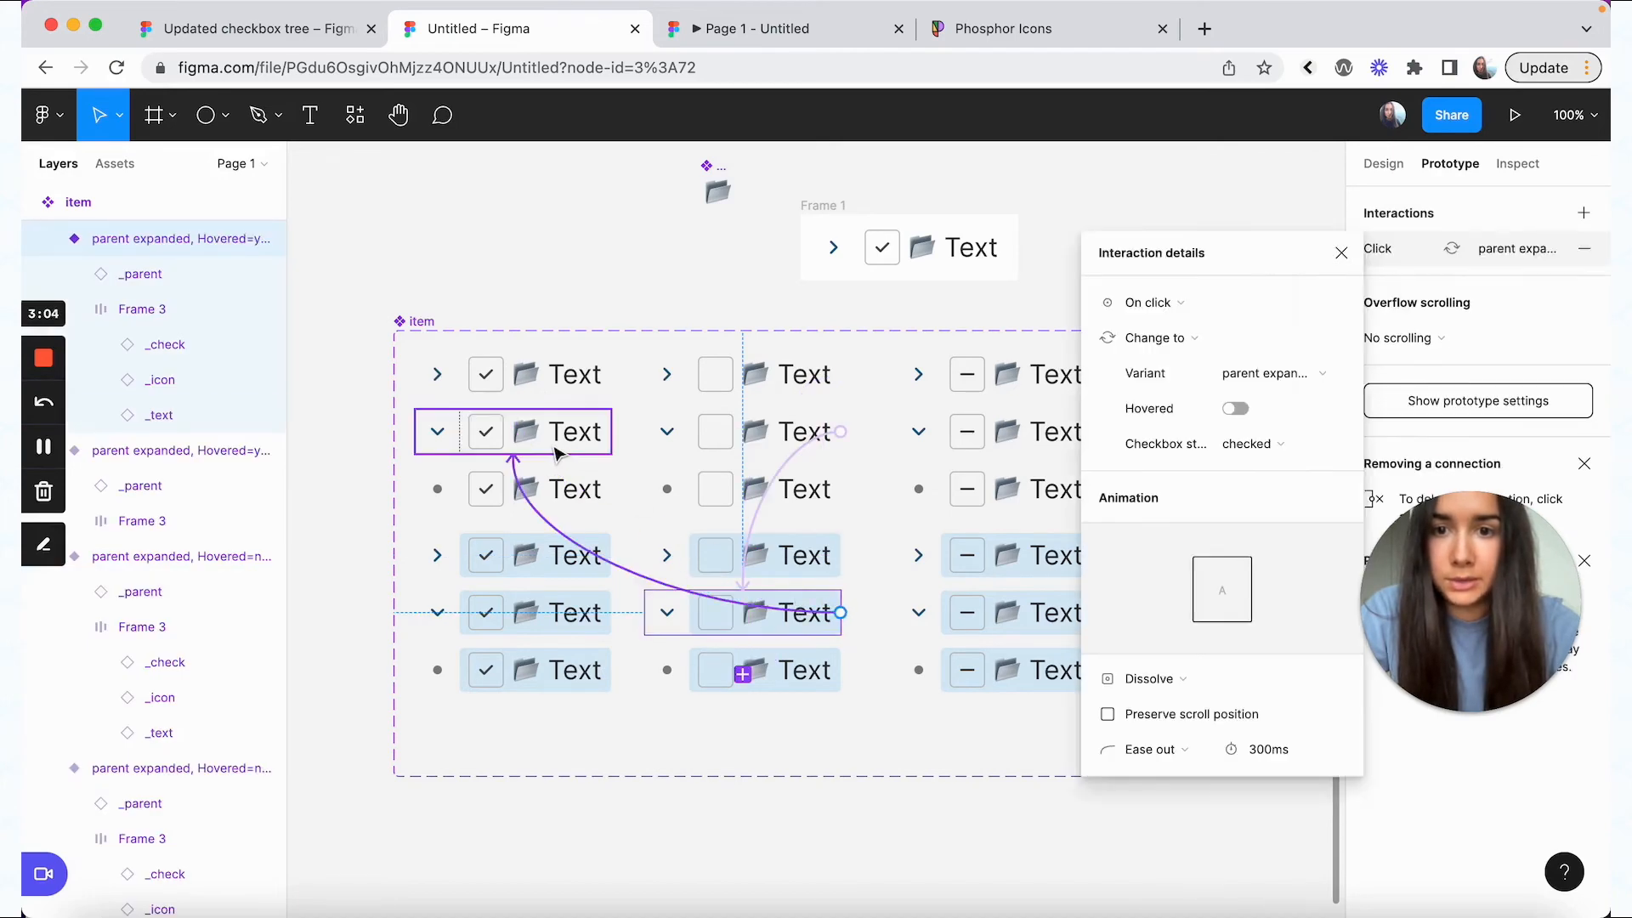
{"action": "left_click", "coordinate": [816, 673]}
{"action": "left_click_drag", "start_coordinate": [841, 670], "coordinate": [549, 516]}
{"action": "left_click", "coordinate": [819, 747]}
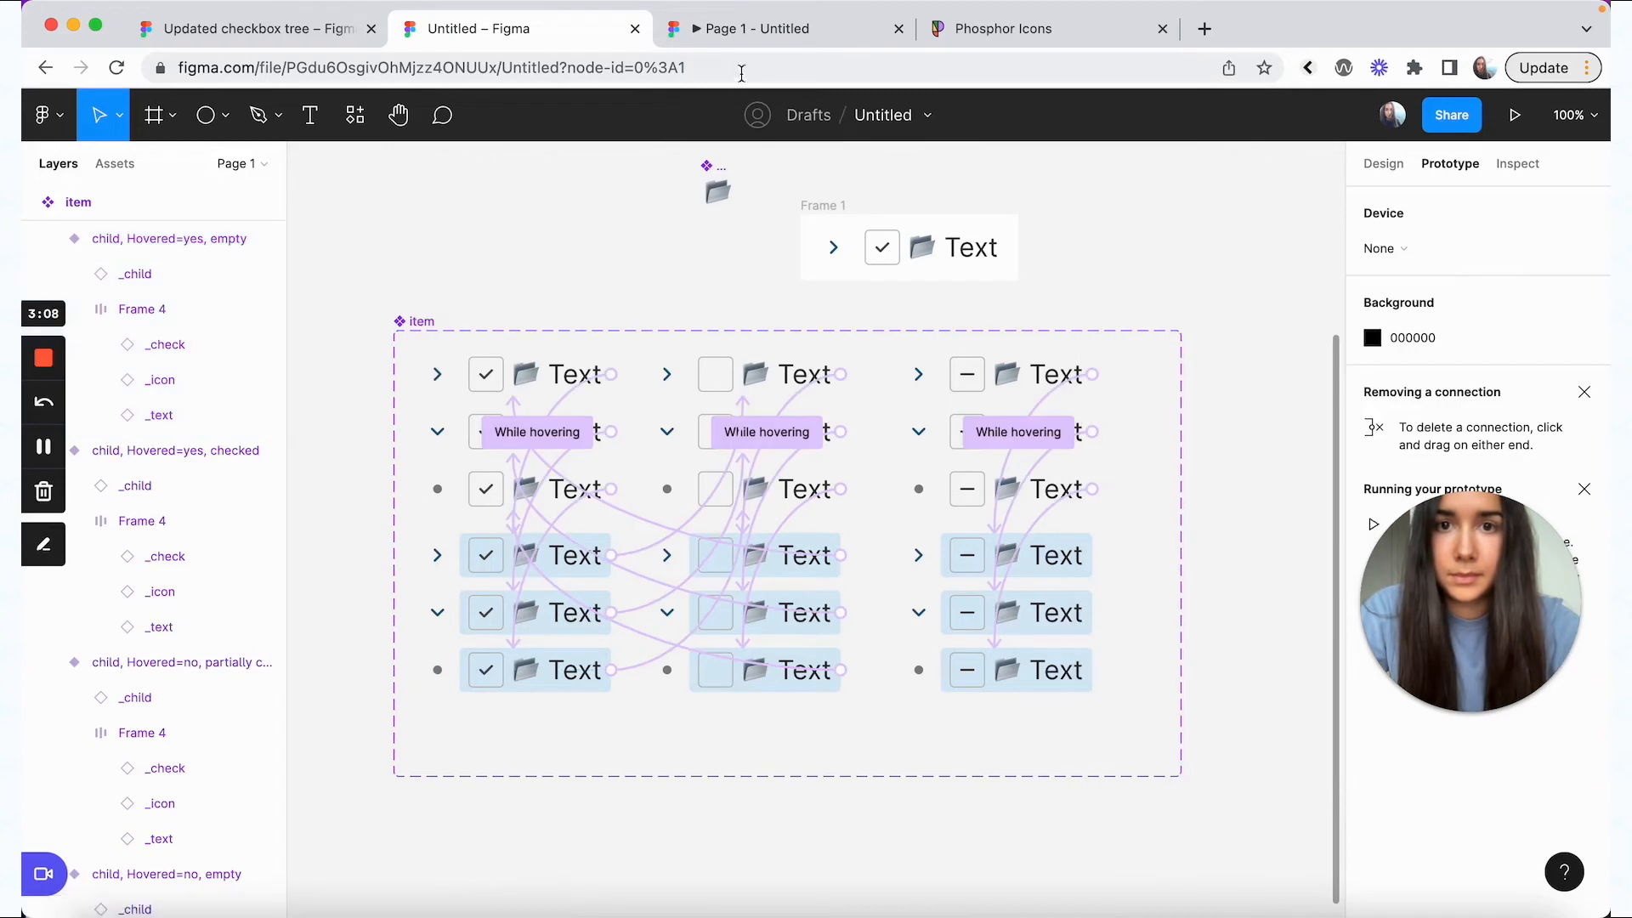
- Test checking, unchecking and expanding the item in the Page 1 prototype preview, and return to the design file
{"action": "left_click", "coordinate": [741, 39]}
{"action": "left_click", "coordinate": [885, 519]}
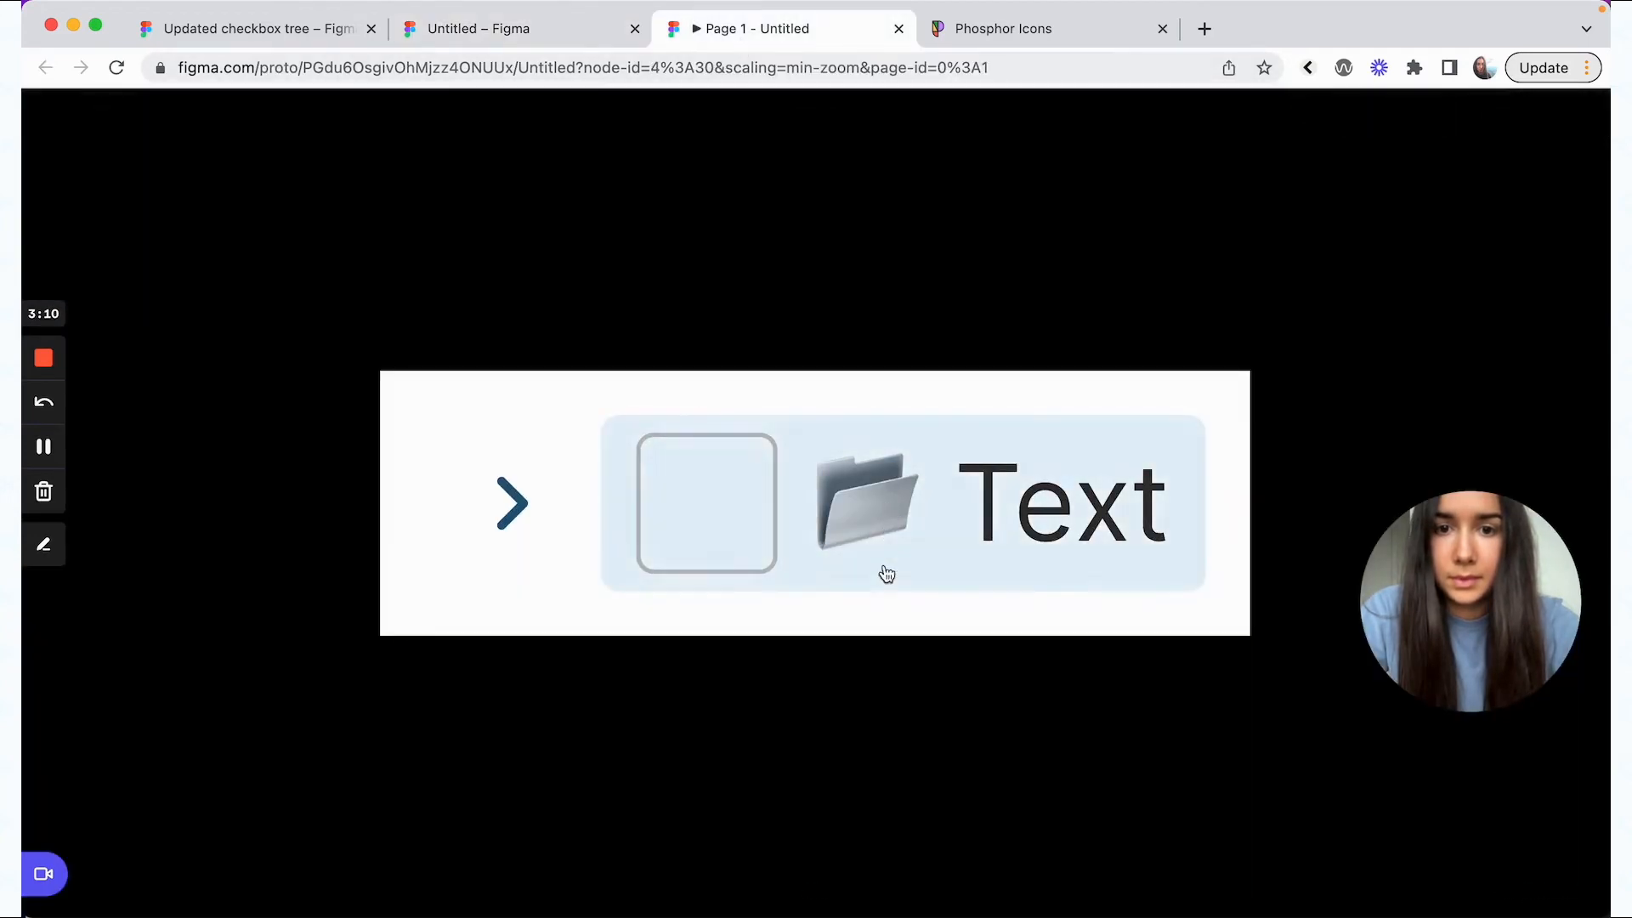
{"action": "left_click", "coordinate": [887, 520]}
{"action": "left_click", "coordinate": [881, 581]}
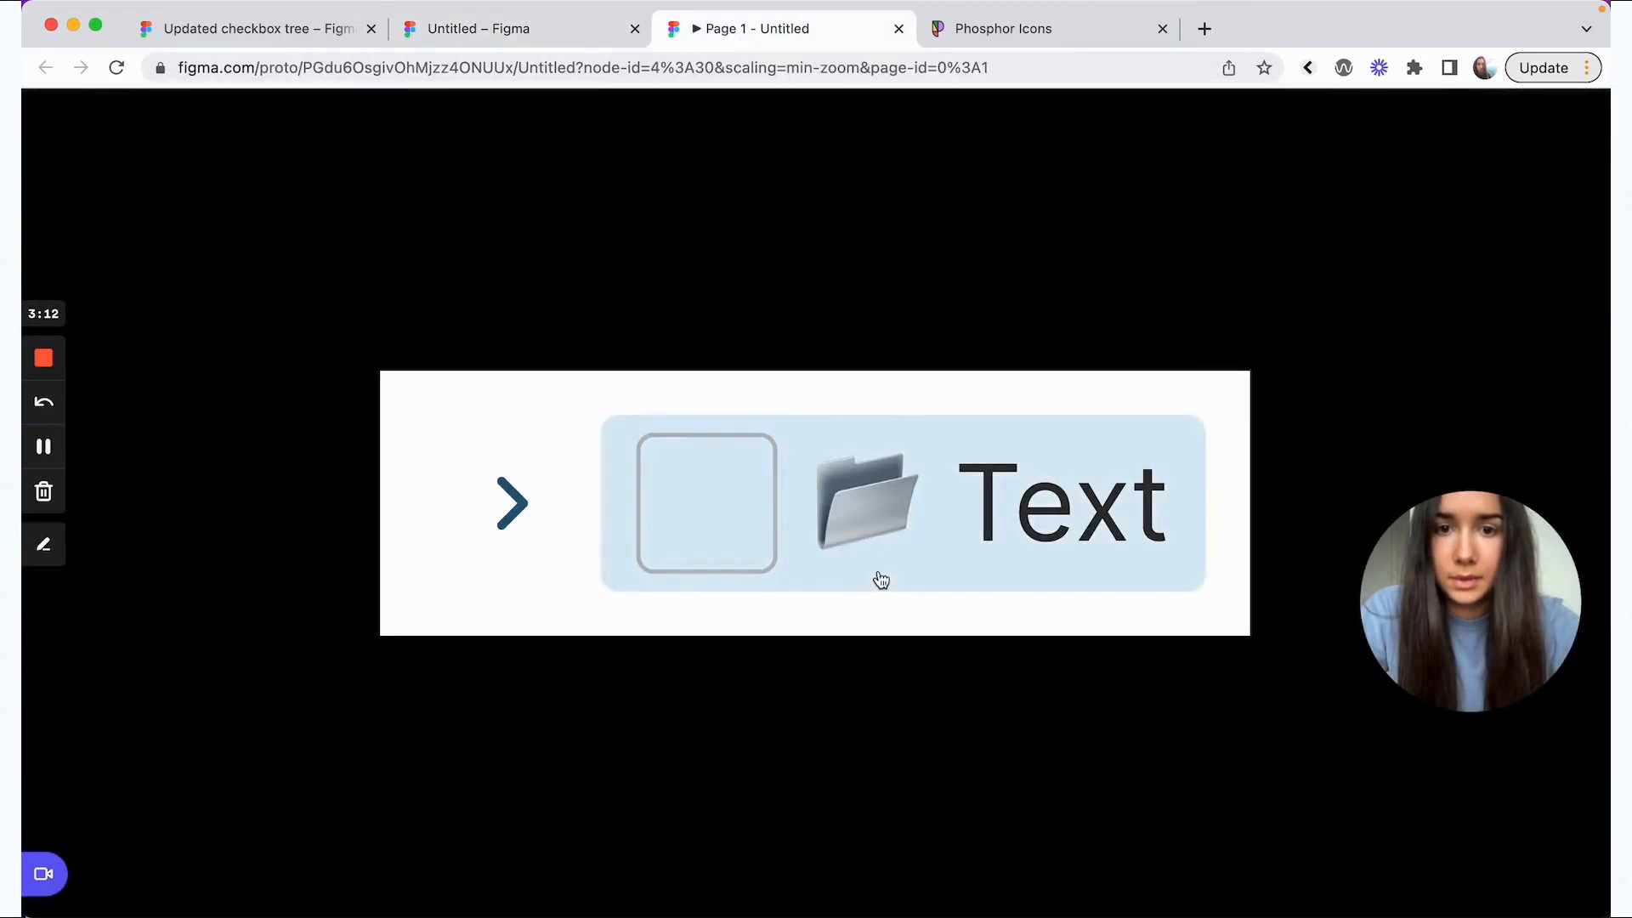
{"action": "left_click", "coordinate": [529, 544]}
{"action": "left_click", "coordinate": [520, 531]}
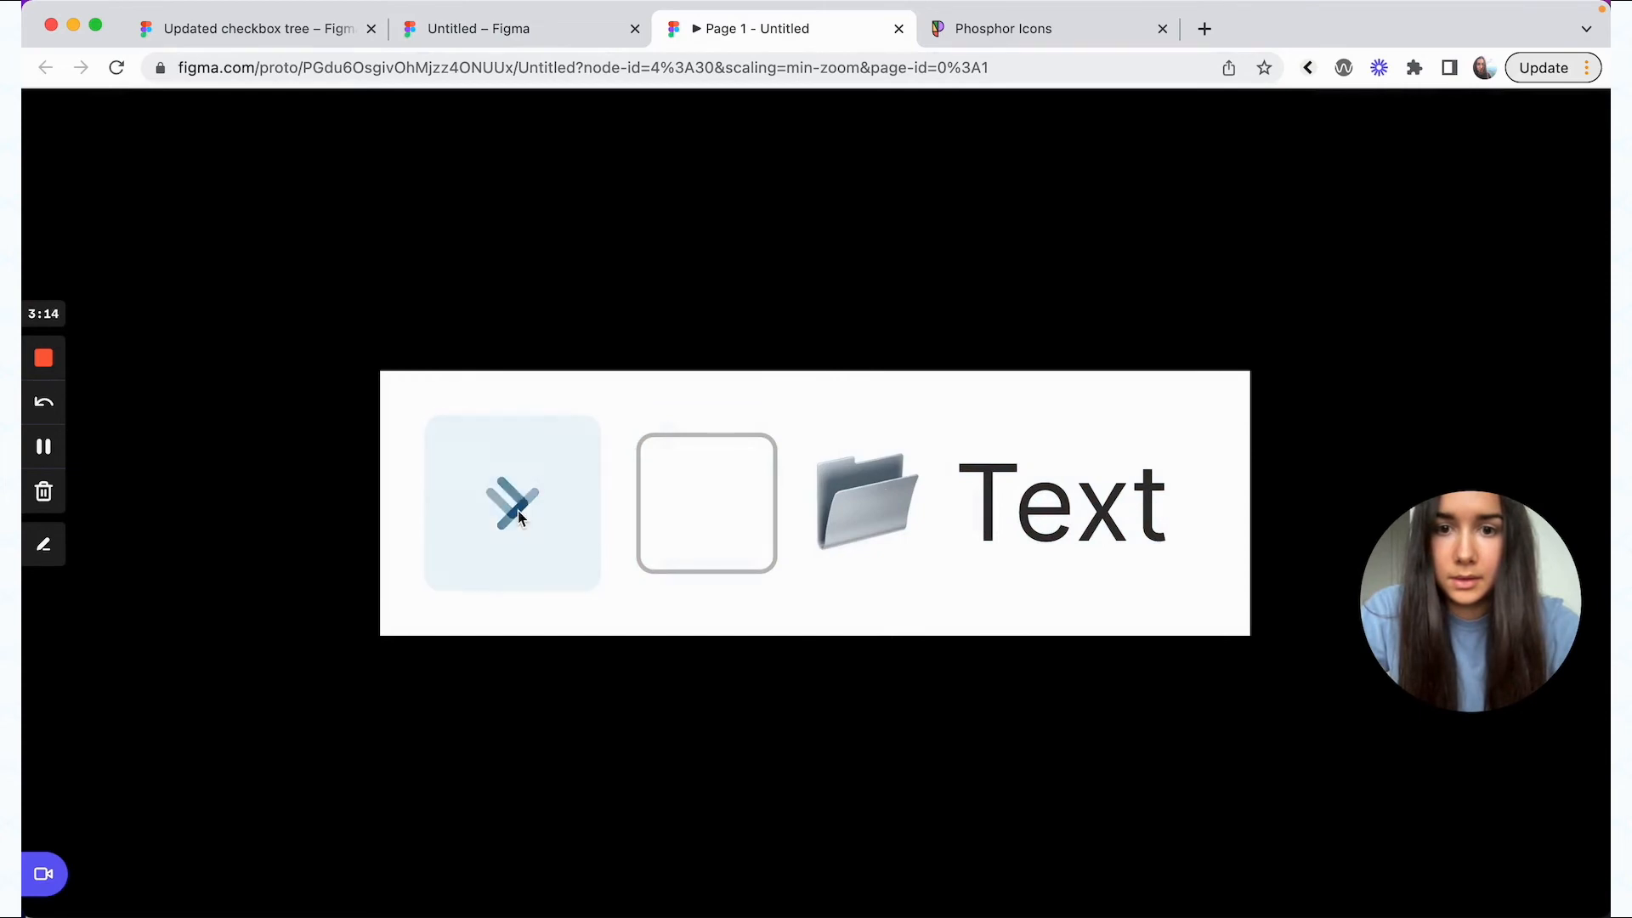
{"action": "left_click", "coordinate": [527, 29]}
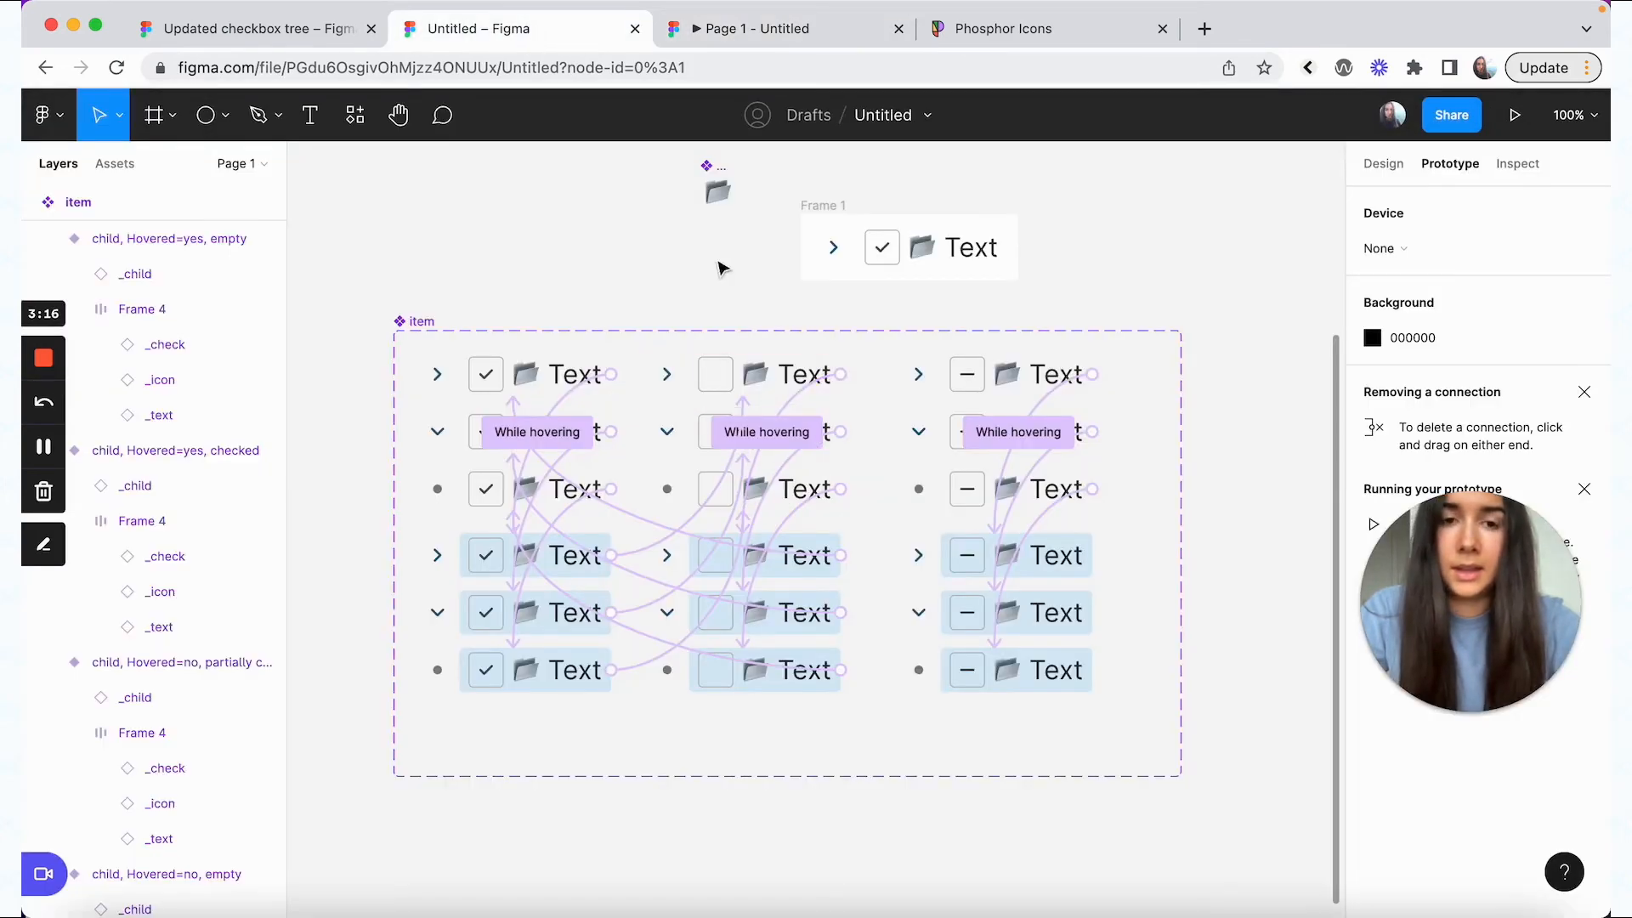
{"action": "left_click", "coordinate": [1020, 312]}
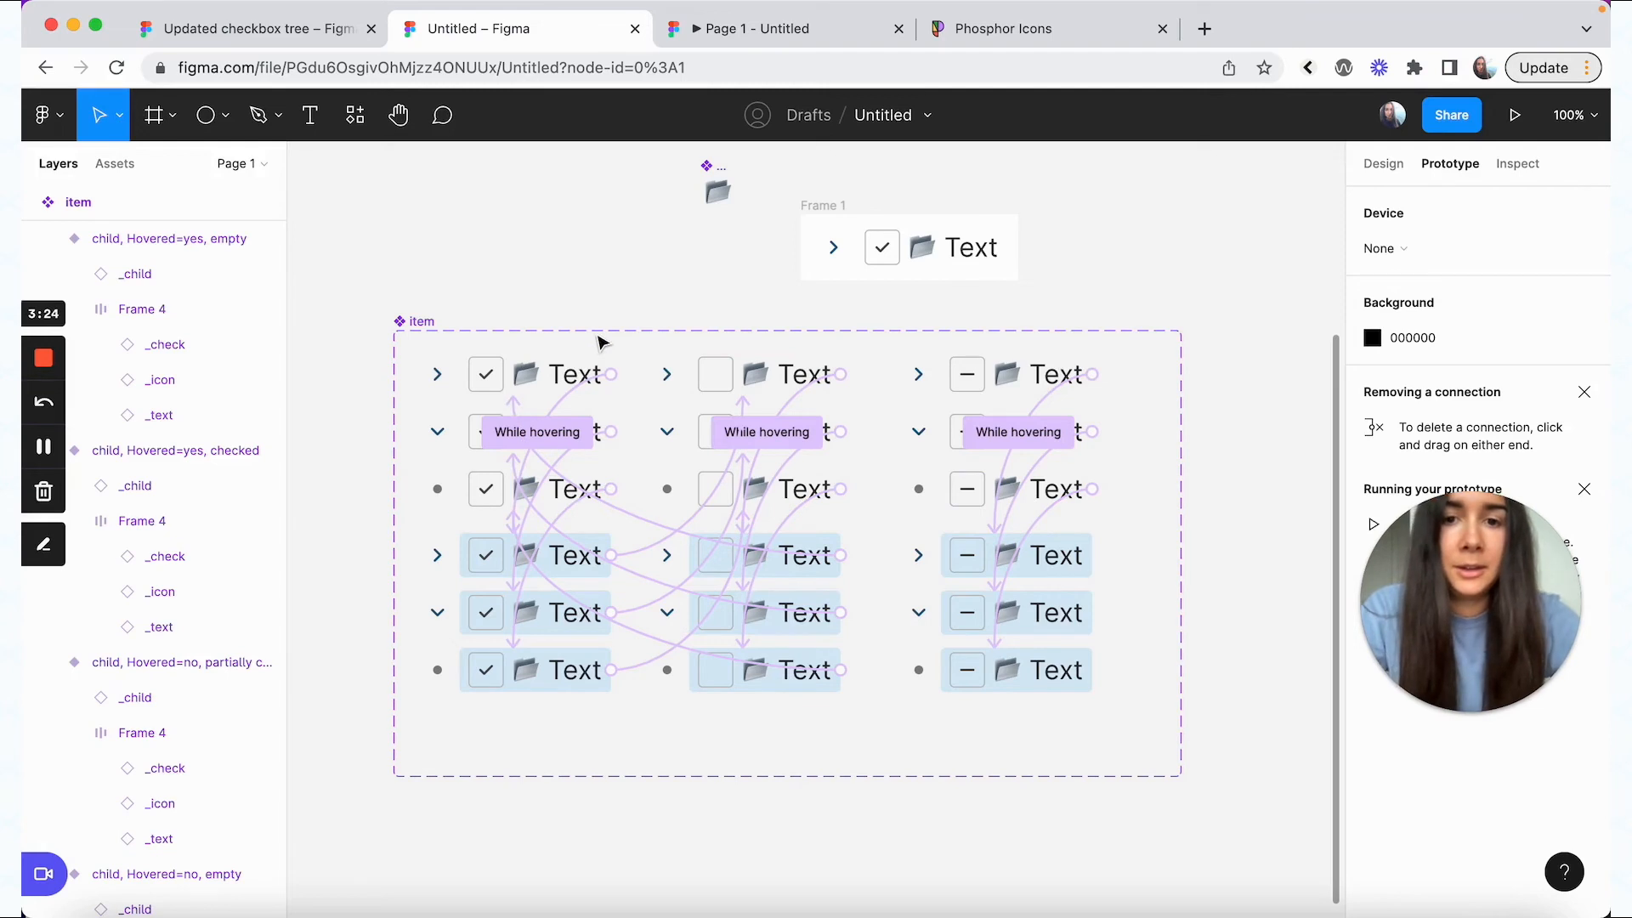
{"action": "scroll", "coordinate": [601, 338], "scroll_direction": "right", "scroll_amount": 1}
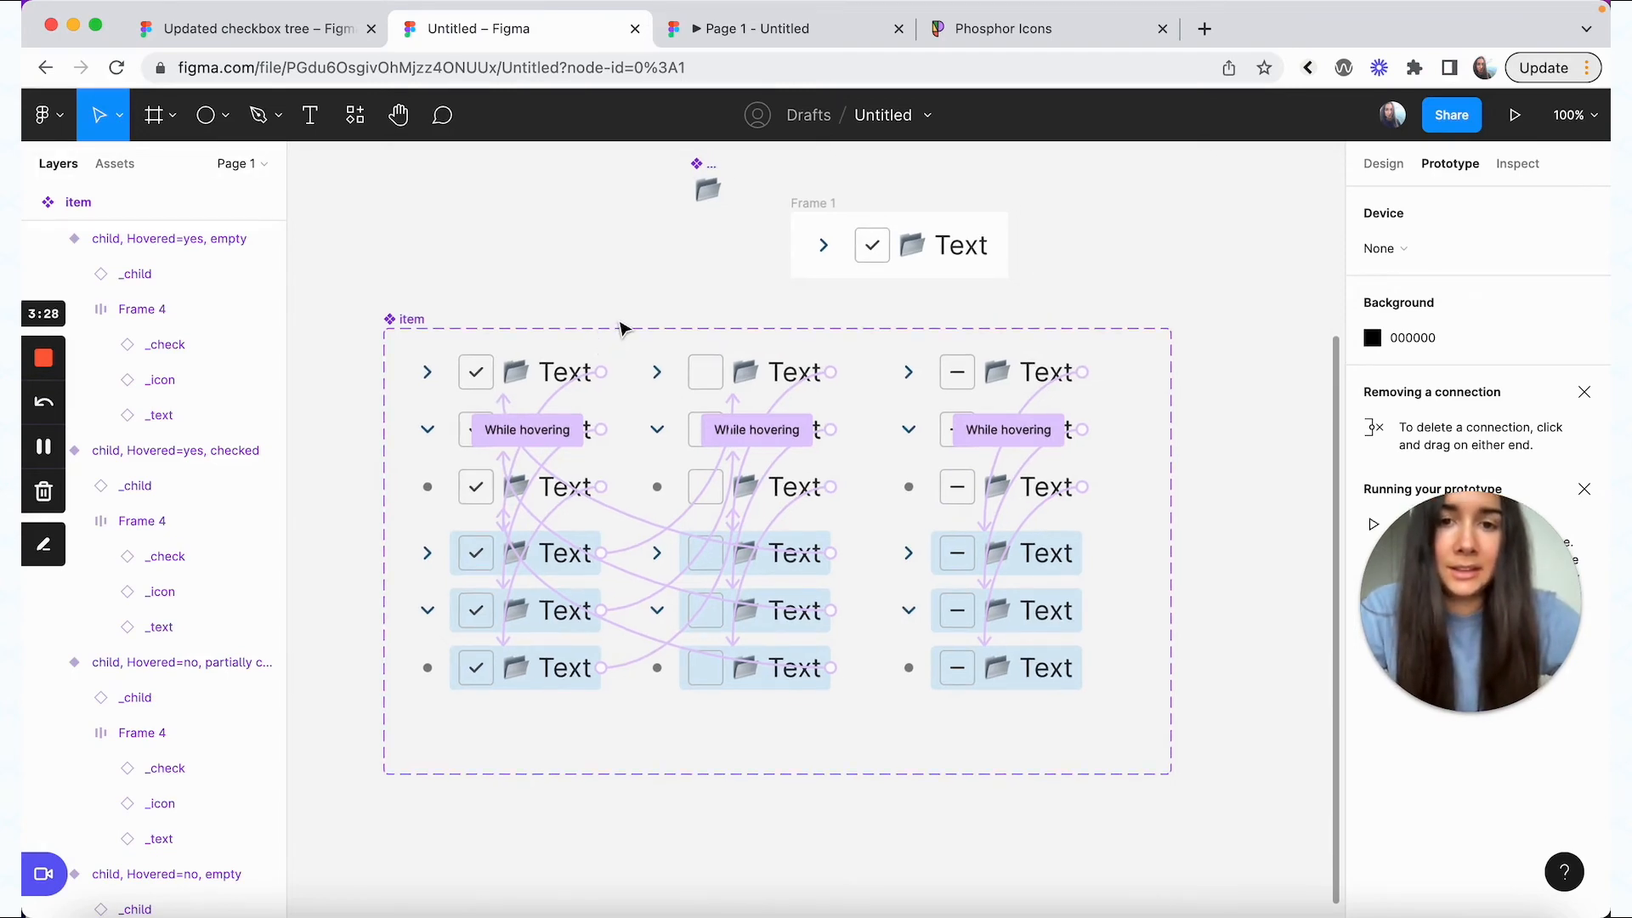
{"action": "scroll", "coordinate": [633, 327], "scroll_direction": "down", "scroll_amount": 1}
{"action": "scroll", "coordinate": [634, 328], "scroll_direction": "left", "scroll_amount": 1}
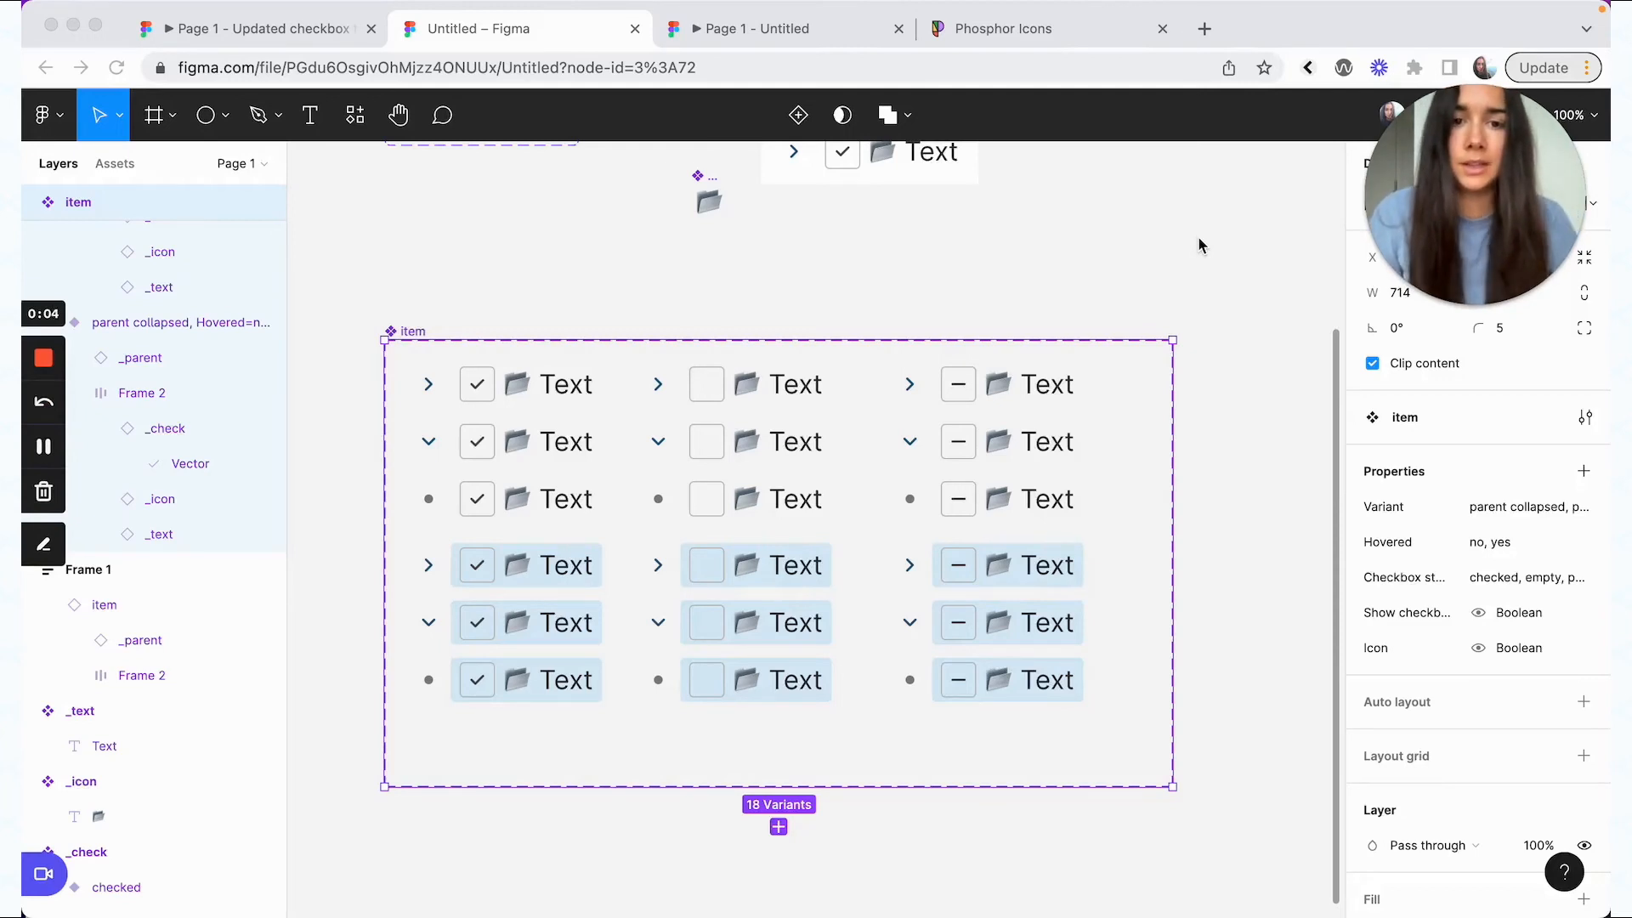
- Examine the indentation levels in the Updated checkbox tree prototype and return to the design file
{"action": "left_click", "coordinate": [265, 39]}
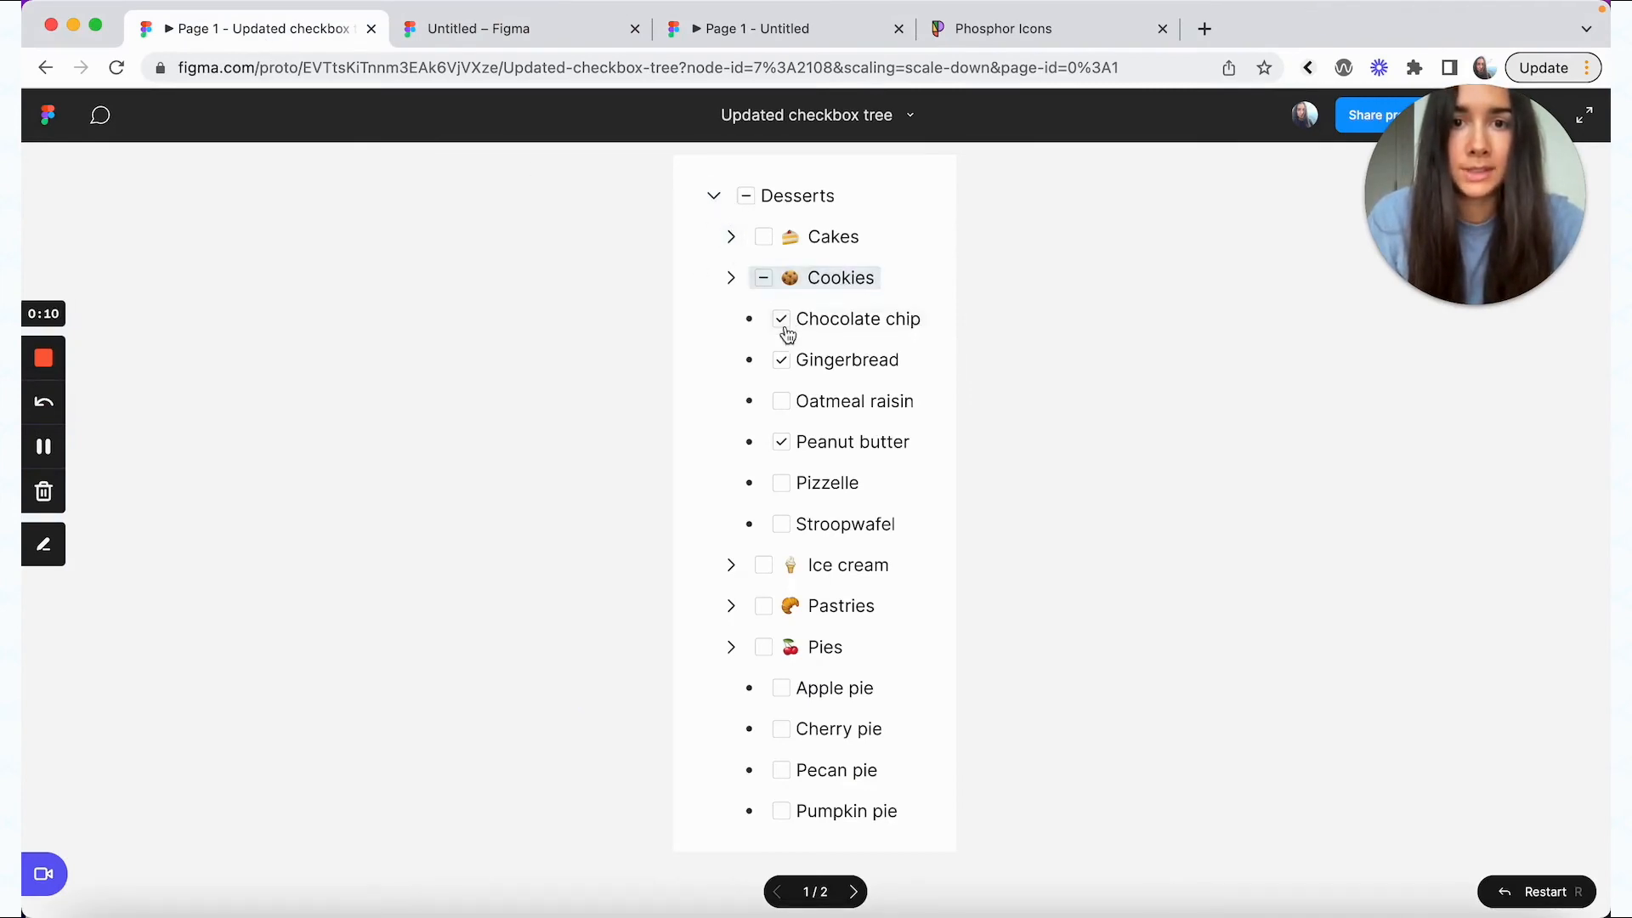
{"action": "left_click", "coordinate": [544, 34]}
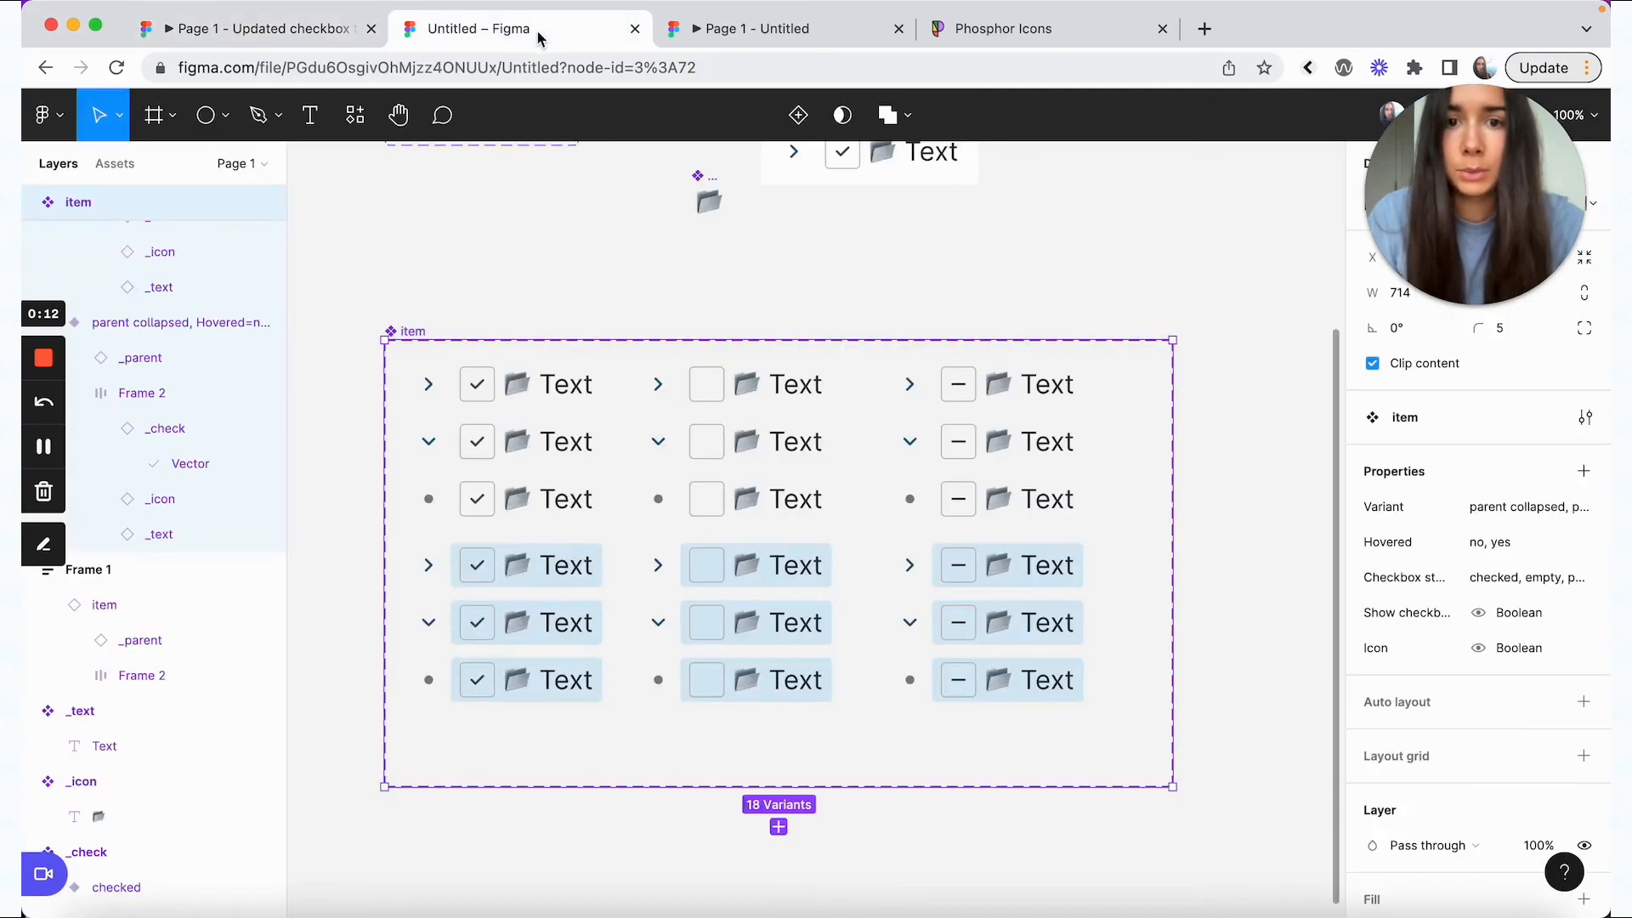
- Add a variant property named Level with the value 1 to the item component set
{"action": "left_click", "coordinate": [1581, 473]}
{"action": "left_click", "coordinate": [1479, 542]}
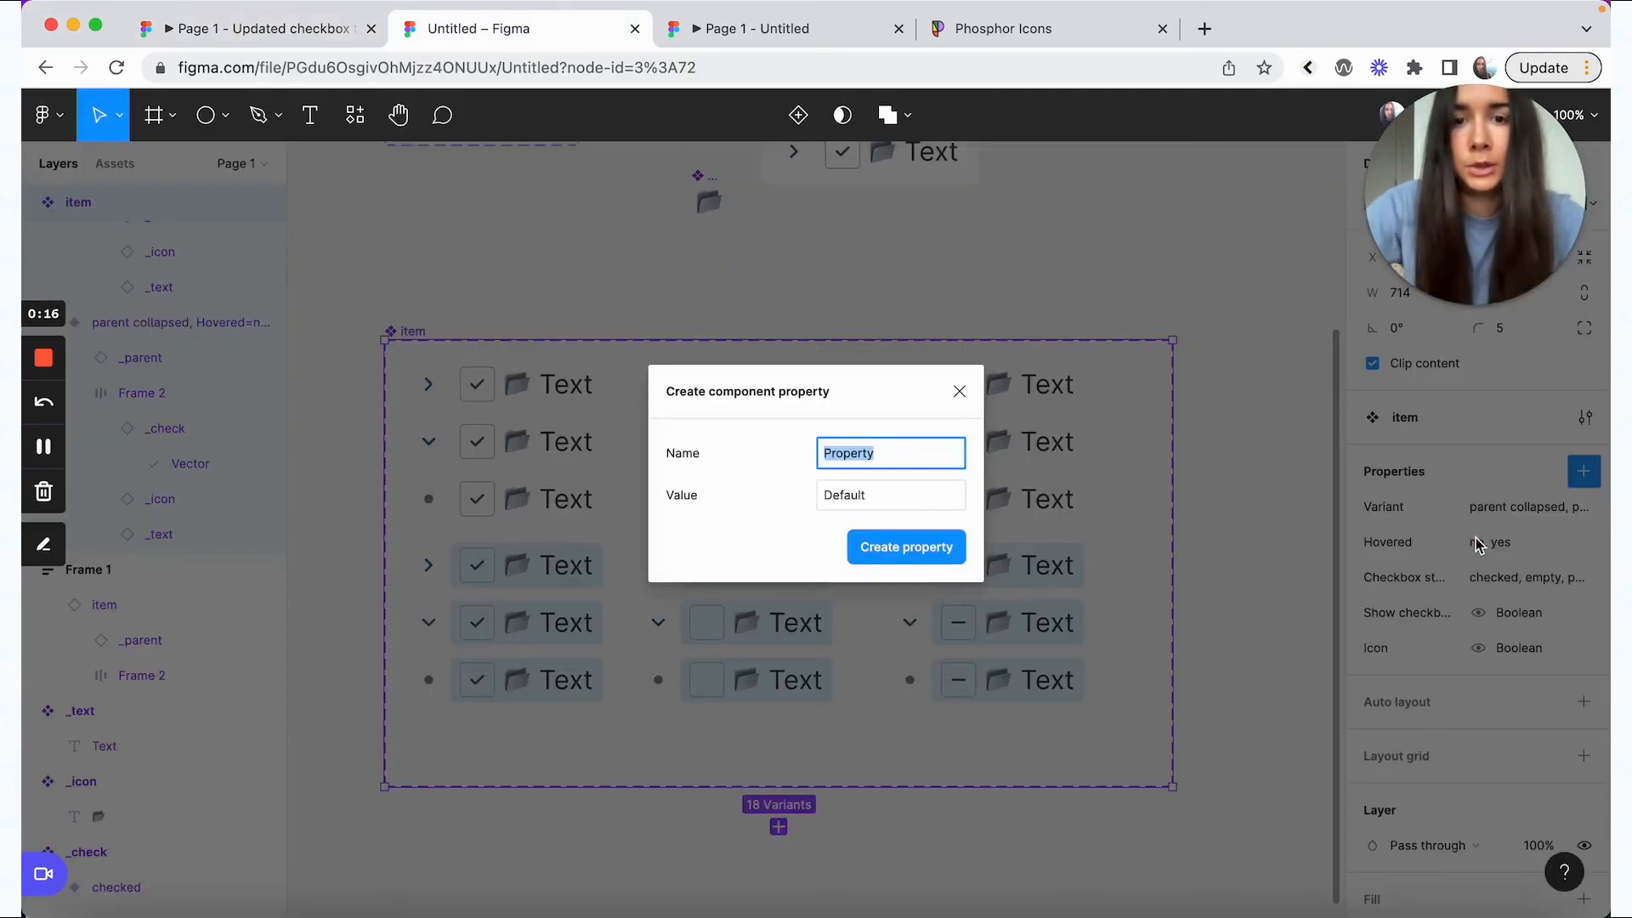
{"action": "type", "text": "Level"}
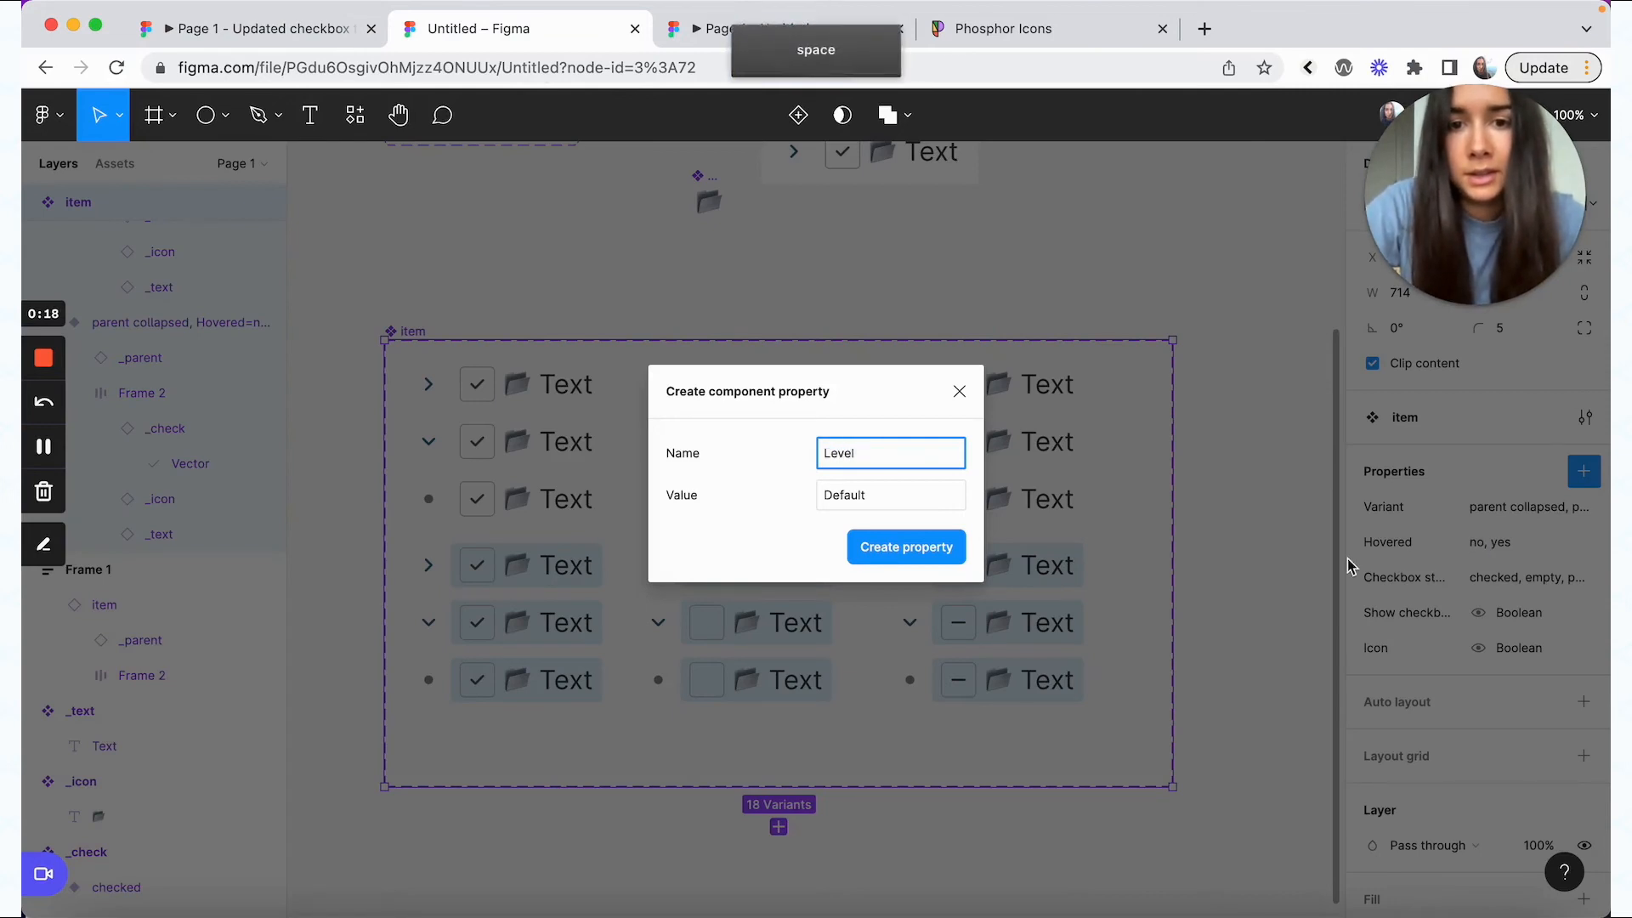
{"action": "key", "text": "BackSpace"}
{"action": "left_click", "coordinate": [864, 496]}
{"action": "type", "text": "1"}
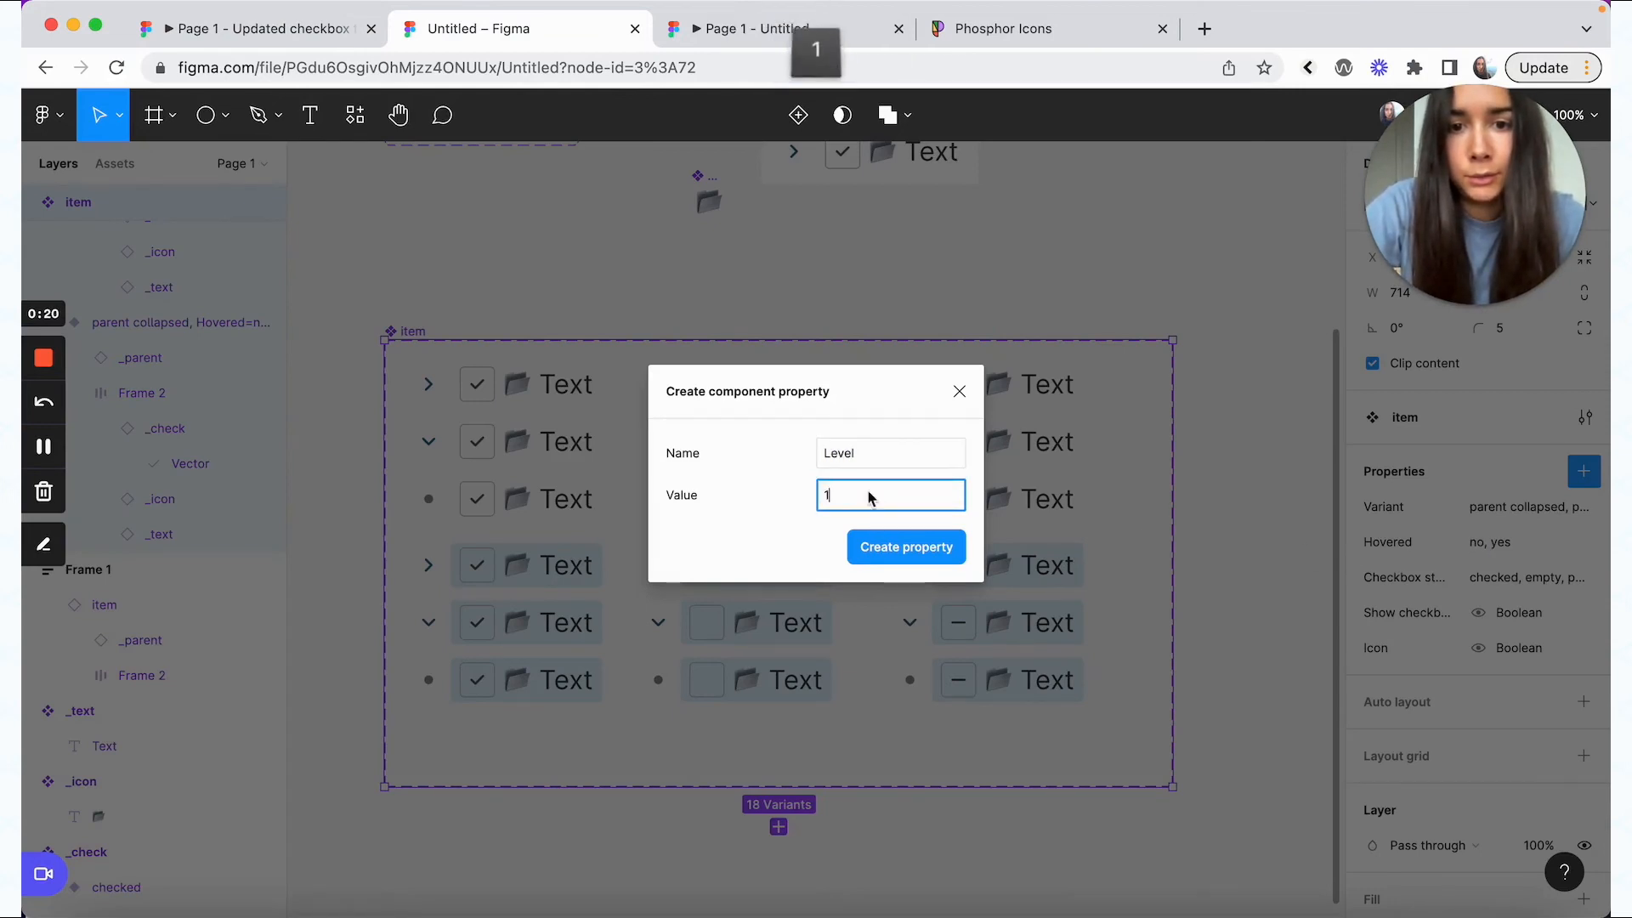
{"action": "left_click", "coordinate": [907, 547]}
- Widen the item component set to about 1616 to make room for more variants
{"action": "scroll", "coordinate": [442, 306], "scroll_direction": "down", "scroll_amount": 3}
{"action": "scroll", "coordinate": [443, 306], "scroll_direction": "right", "scroll_amount": 3}
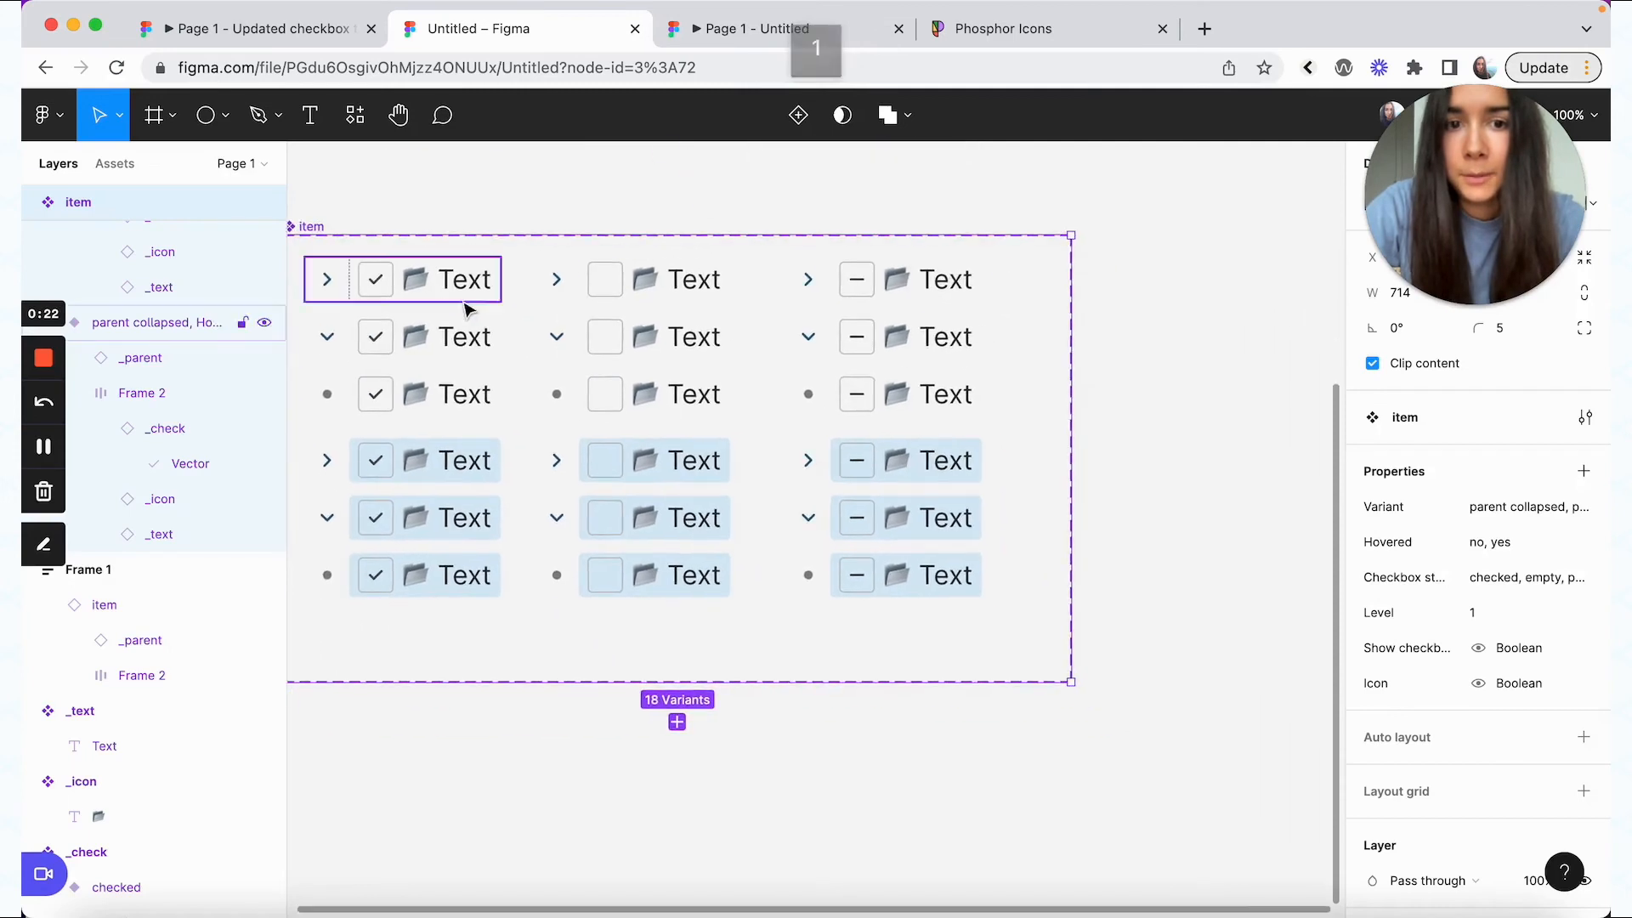
{"action": "left_click_drag", "start_coordinate": [1077, 541], "coordinate": [1342, 623]}
{"action": "scroll", "coordinate": [768, 558], "scroll_direction": "left", "scroll_amount": 5}
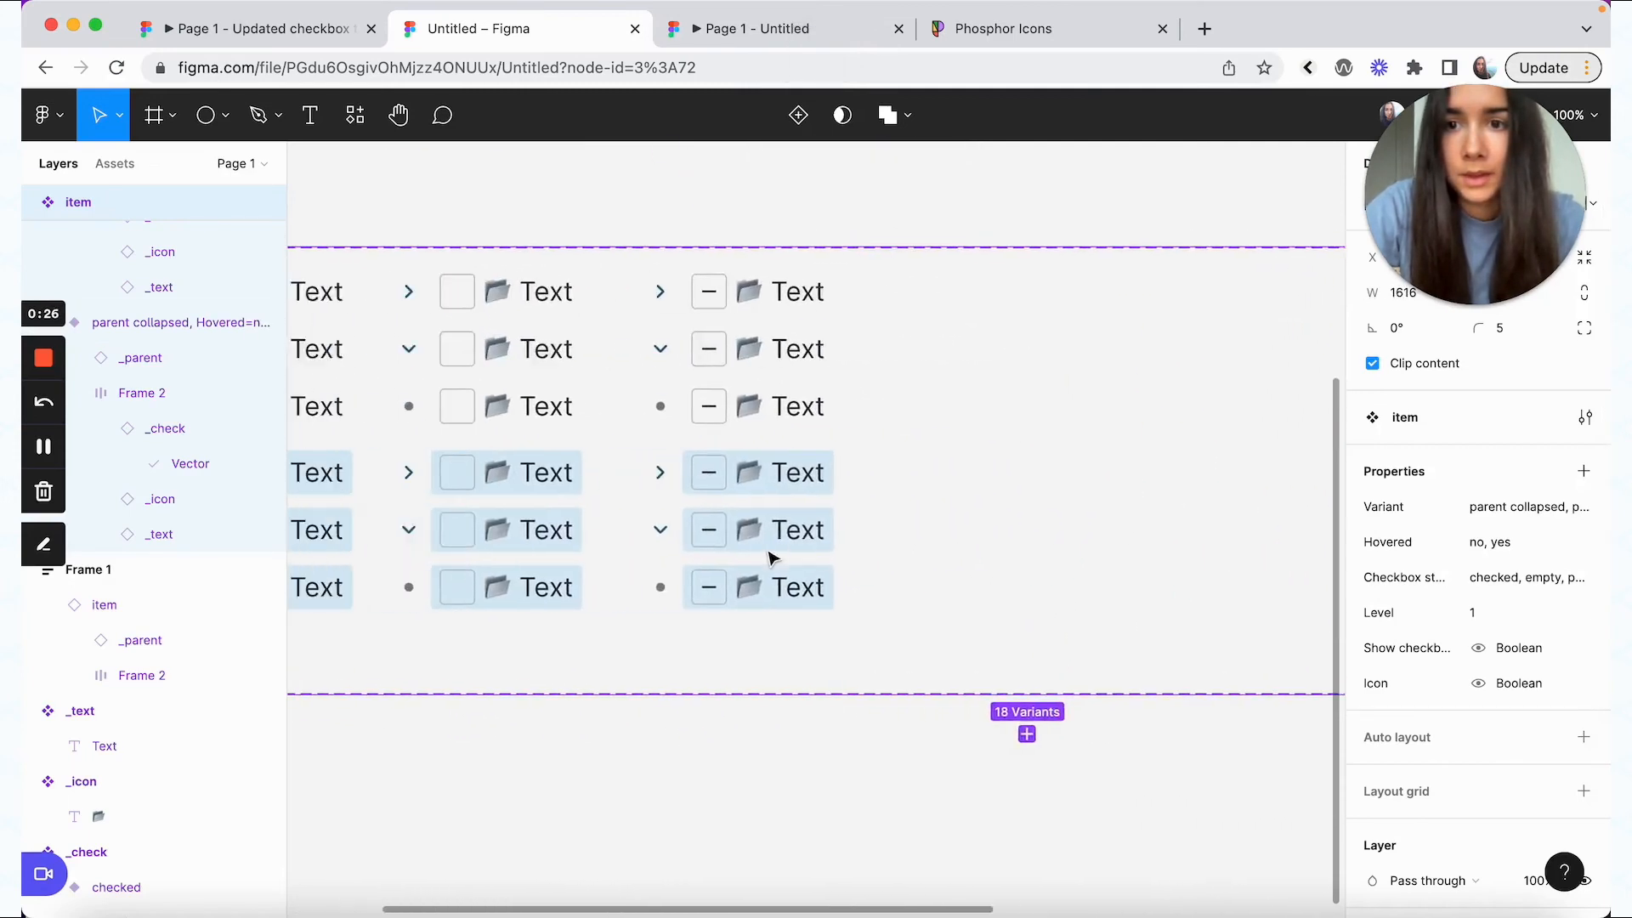
{"action": "left_click", "coordinate": [893, 623]}
- Duplicate all 18 level 1 variants beside the originals inside the item set and set the copies' Level to 2
{"action": "scroll", "coordinate": [892, 623], "scroll_direction": "left", "scroll_amount": 2}
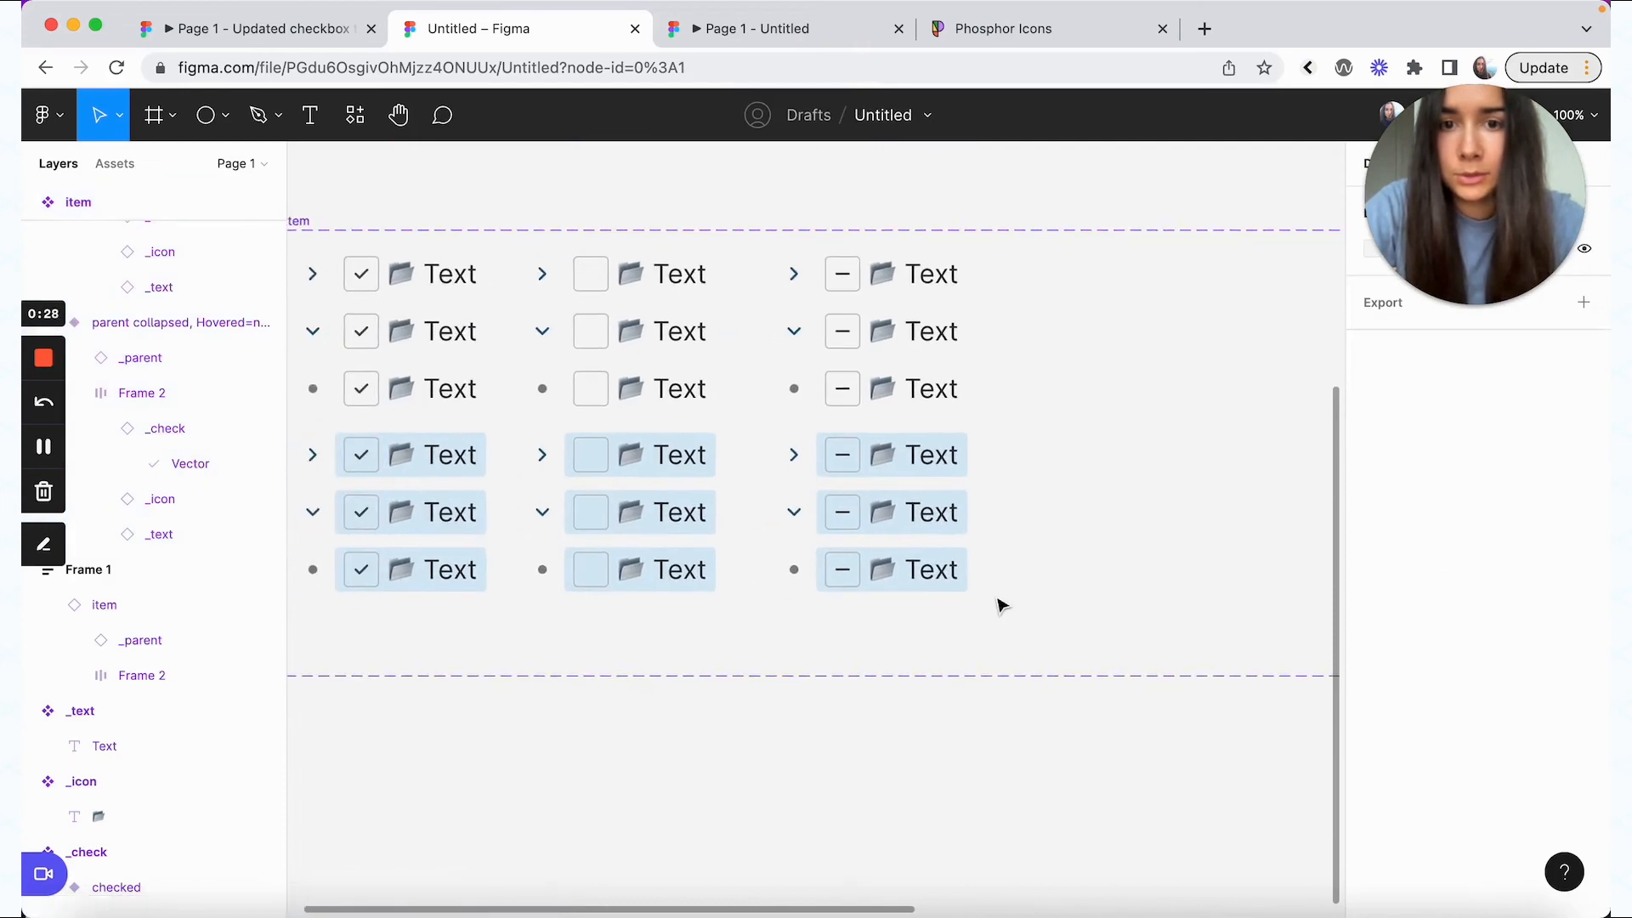
{"action": "scroll", "coordinate": [1001, 605], "scroll_direction": "left", "scroll_amount": 3}
{"action": "left_click_drag", "start_coordinate": [1101, 605], "coordinate": [410, 243]}
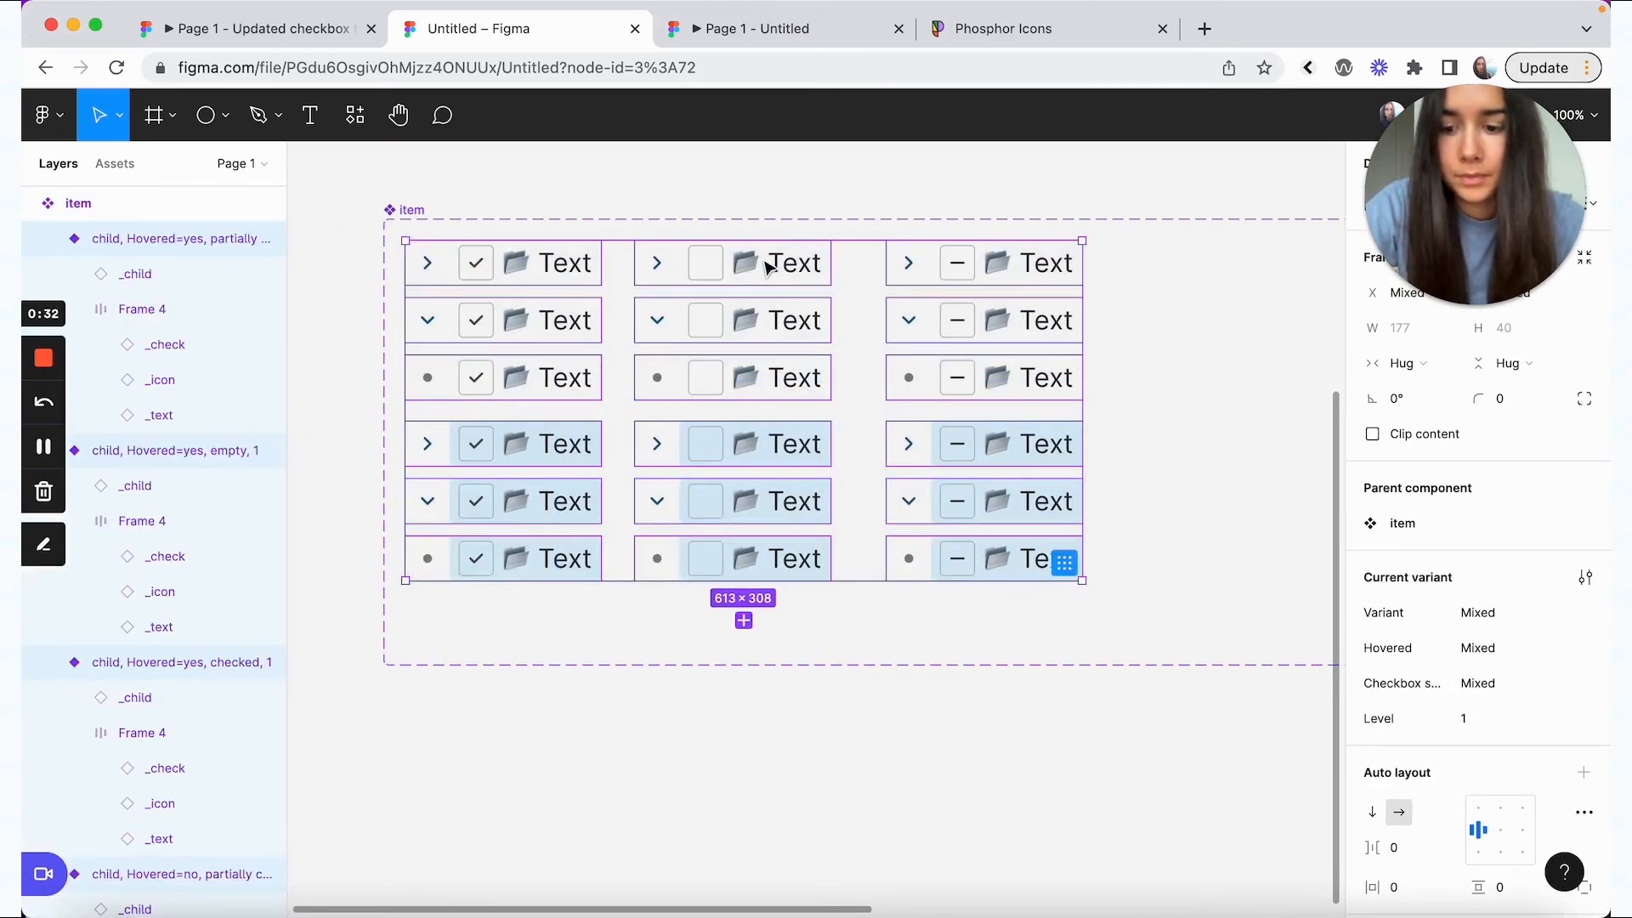
{"action": "left_click_drag", "start_coordinate": [766, 265], "coordinate": [1111, 300]}
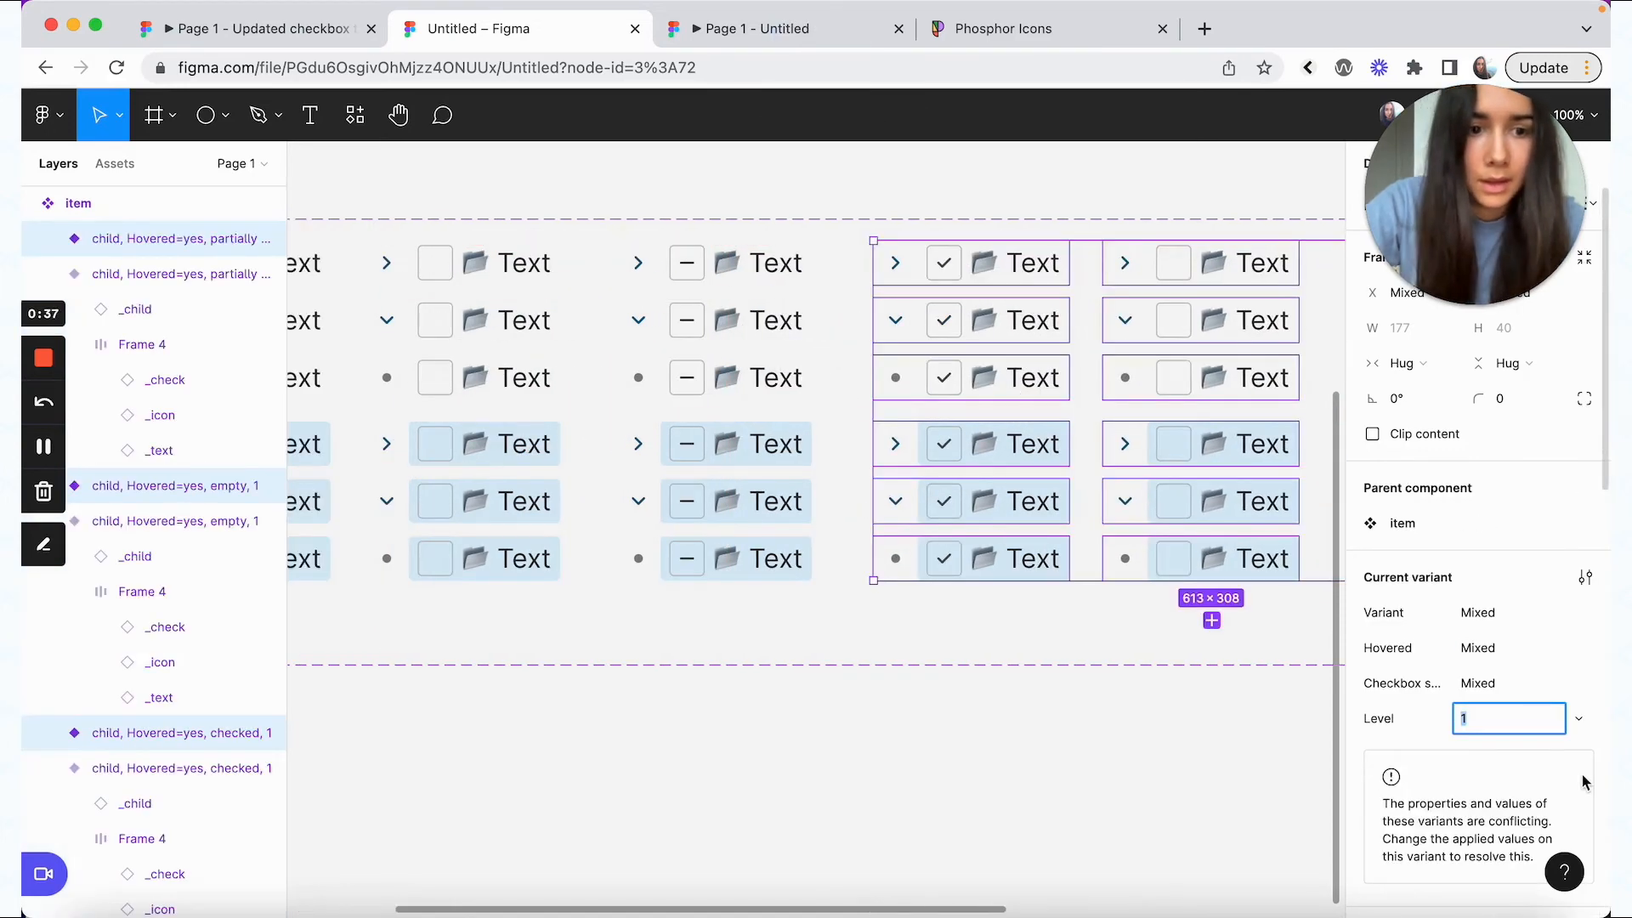
{"action": "type", "text": "2"}
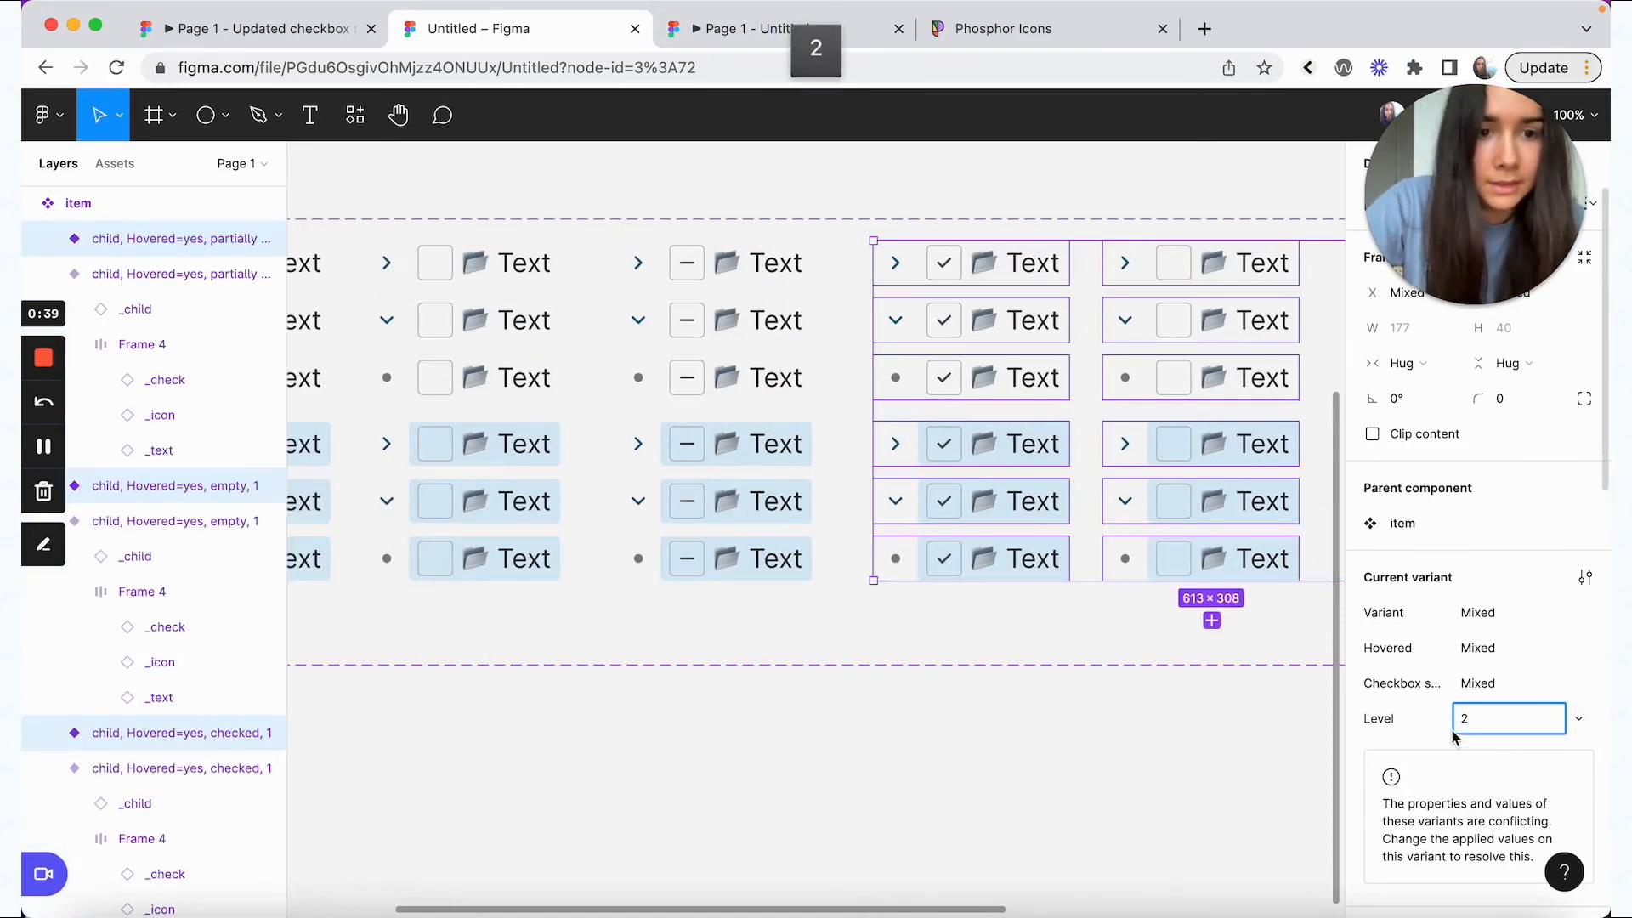
{"action": "key", "text": "super+z"}
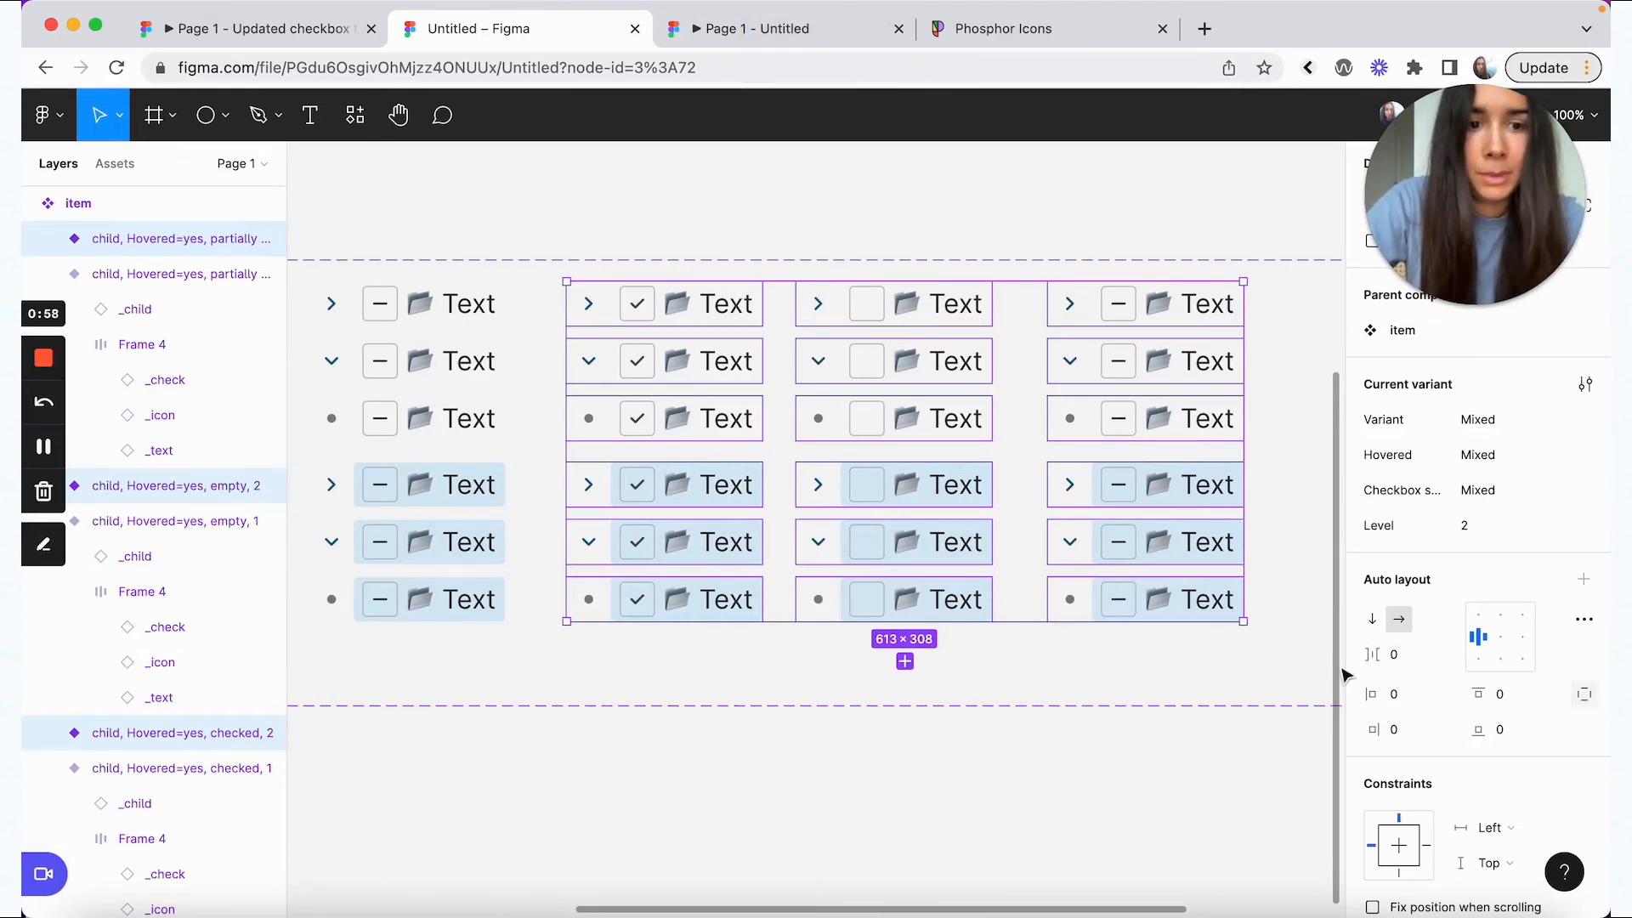
- Set the left padding of the 18 level 2 variants to 24
{"action": "left_click", "coordinate": [1394, 695]}
{"action": "type", "text": "24"}
{"action": "key", "text": "Return"}
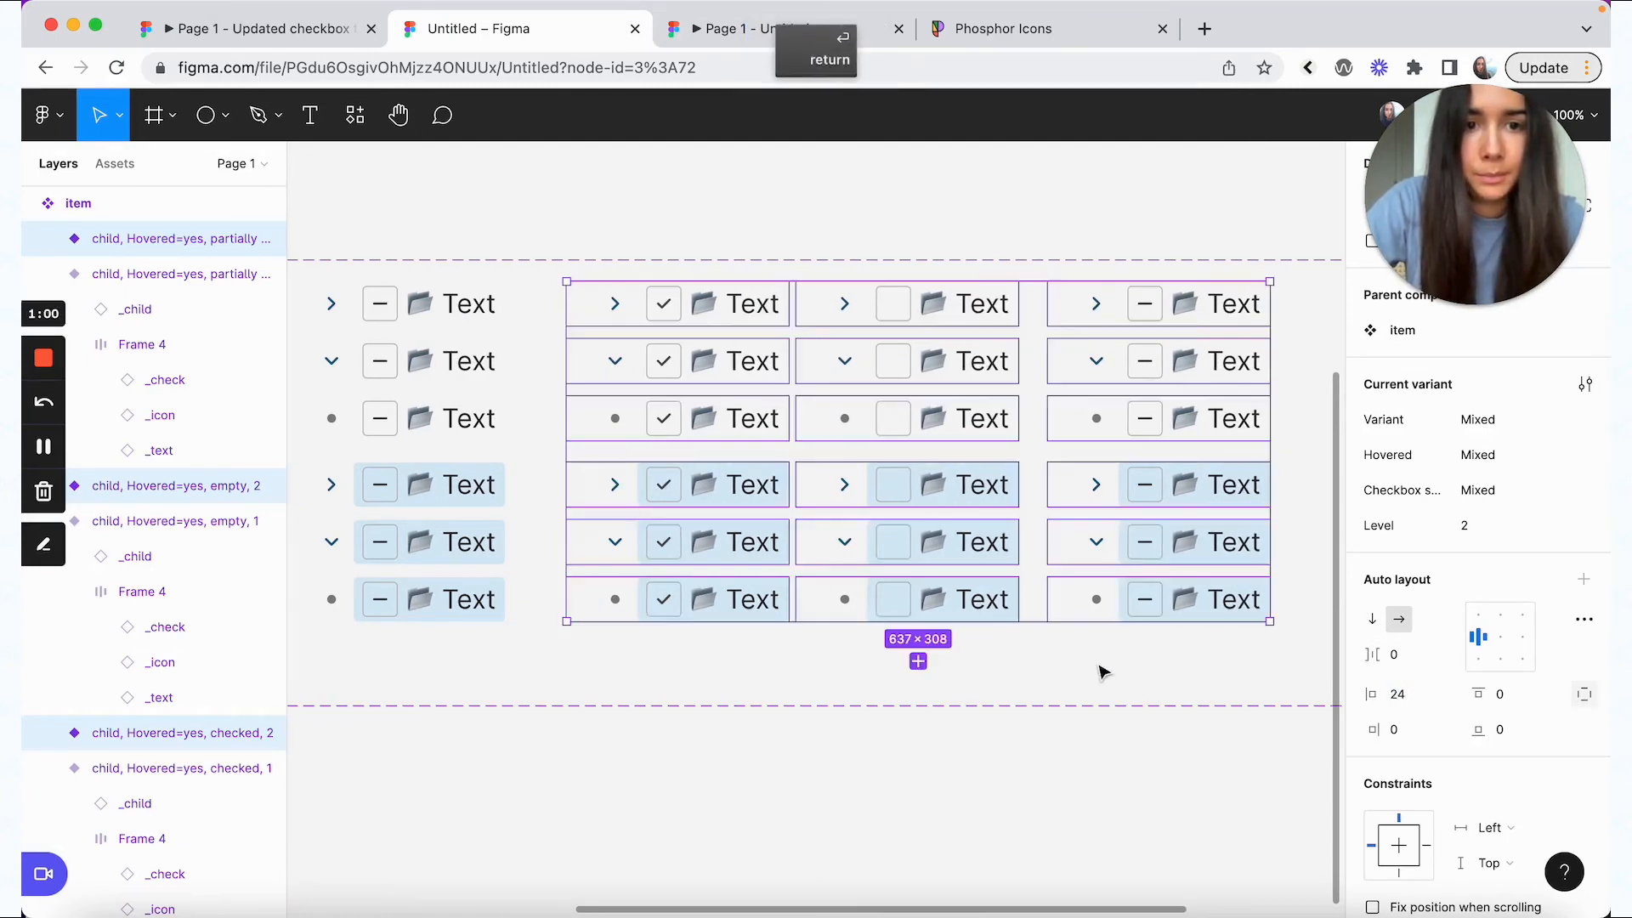
{"action": "left_click", "coordinate": [1101, 673]}
- Extend the item component set downward to make room for another row of variant groups
{"action": "scroll", "coordinate": [1075, 665], "scroll_direction": "right", "scroll_amount": 5}
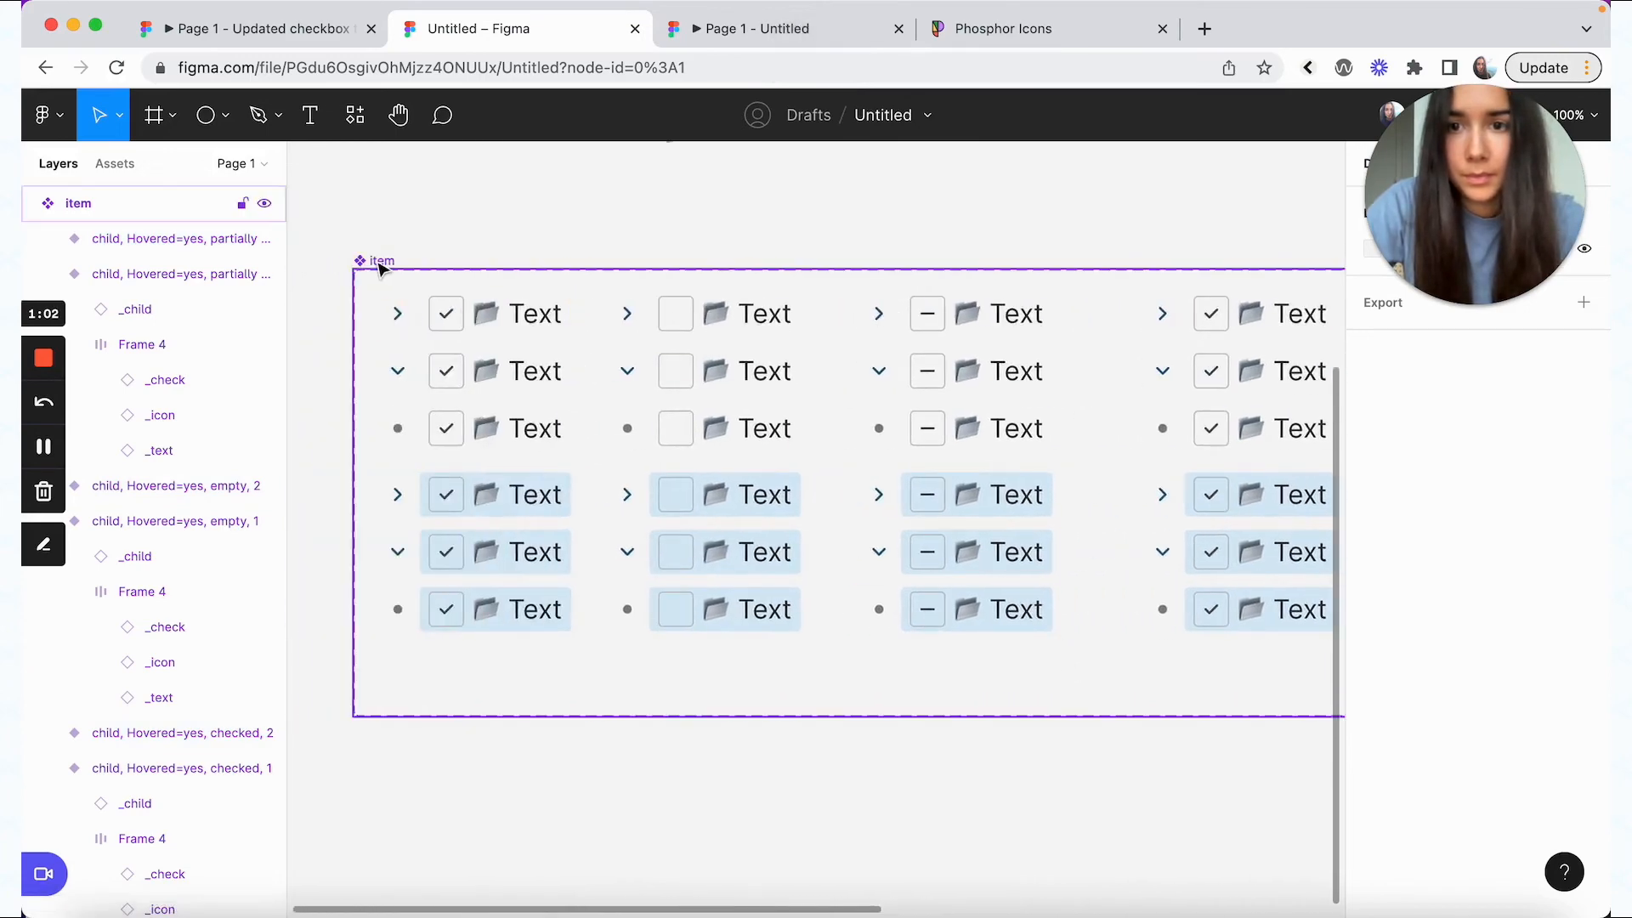
{"action": "left_click", "coordinate": [380, 269]}
{"action": "key", "text": "super+minus"}
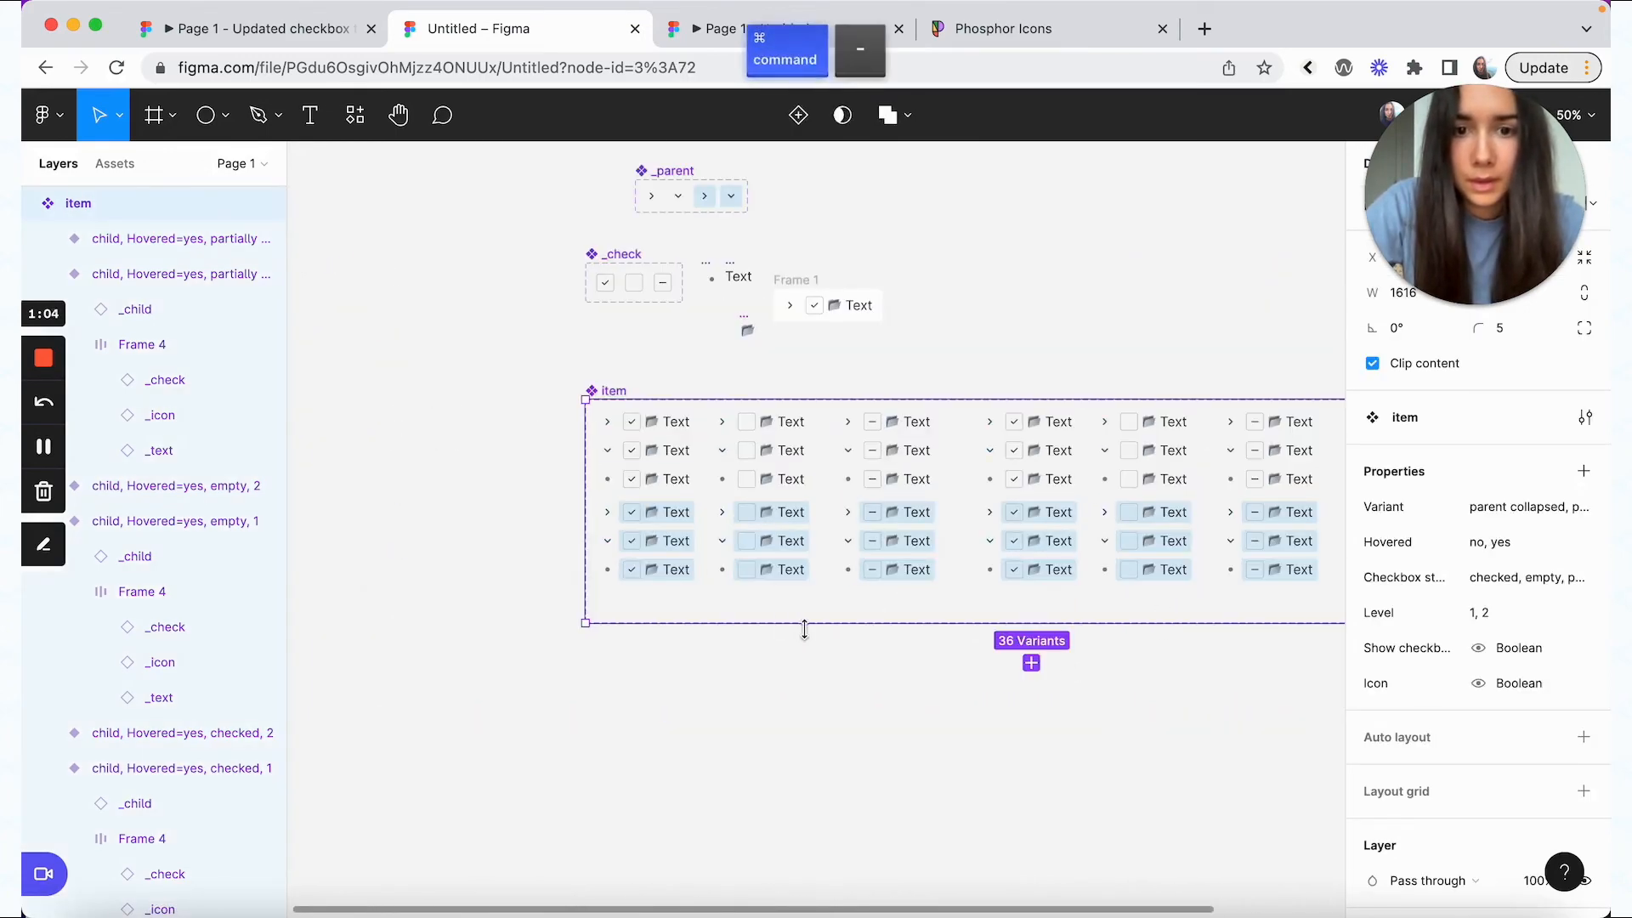
{"action": "left_click_drag", "start_coordinate": [804, 633], "coordinate": [820, 845]}
{"action": "key", "text": "super+equal"}
{"action": "left_click", "coordinate": [1074, 609]}
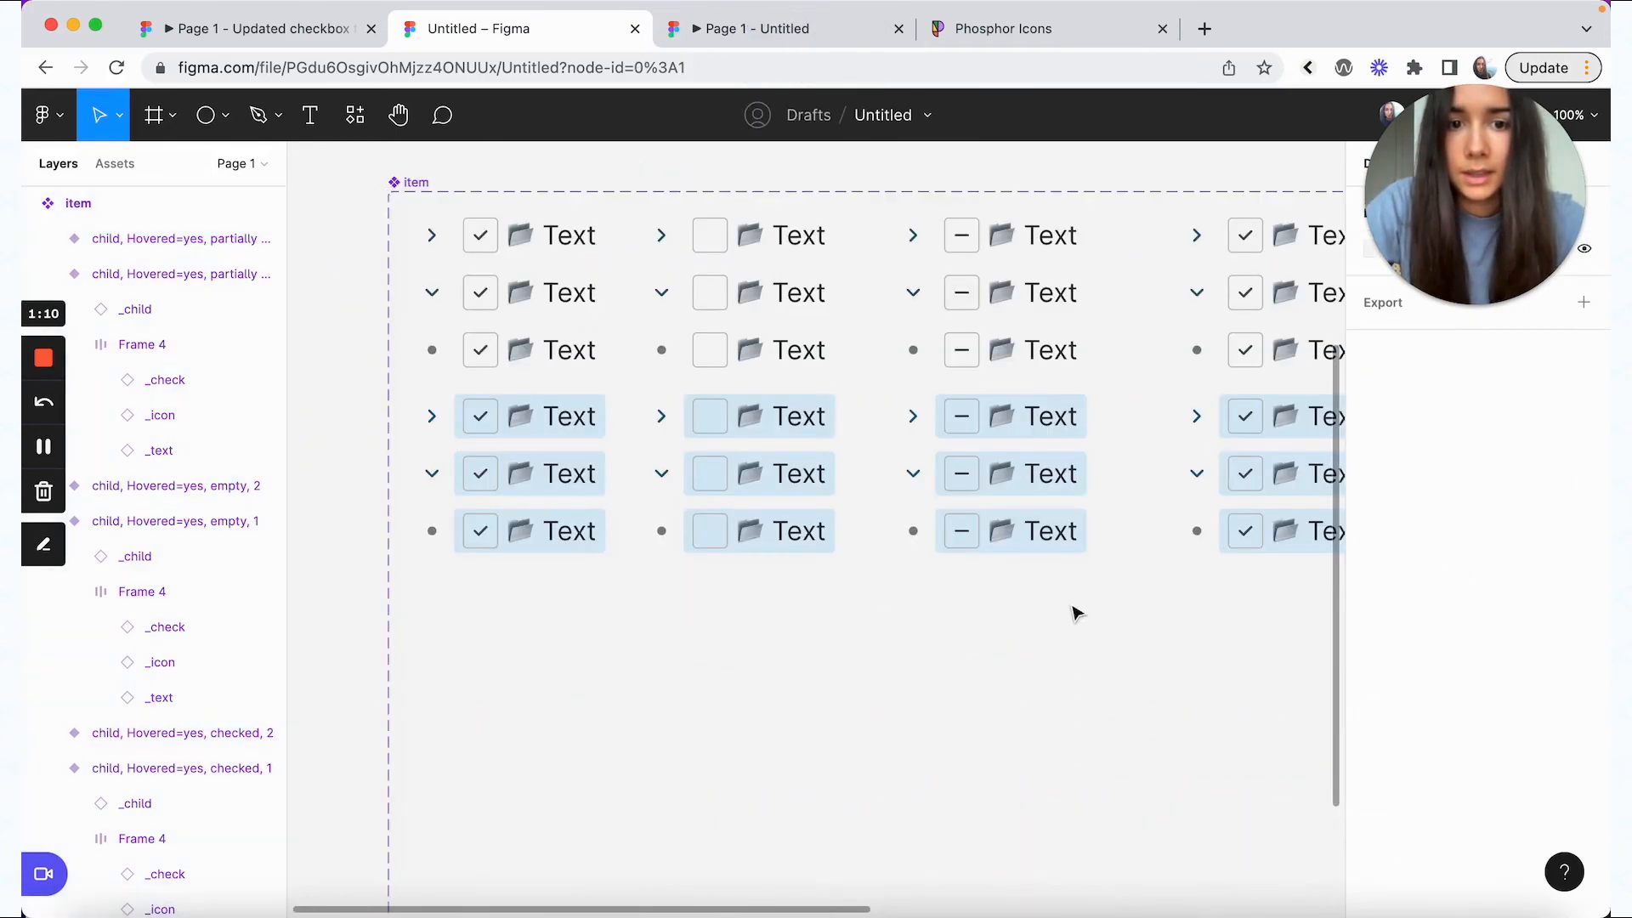
- Duplicate the 18 level 1 variants below the originals and set the copies' Level to 3
{"action": "left_click_drag", "start_coordinate": [1068, 602], "coordinate": [429, 208]}
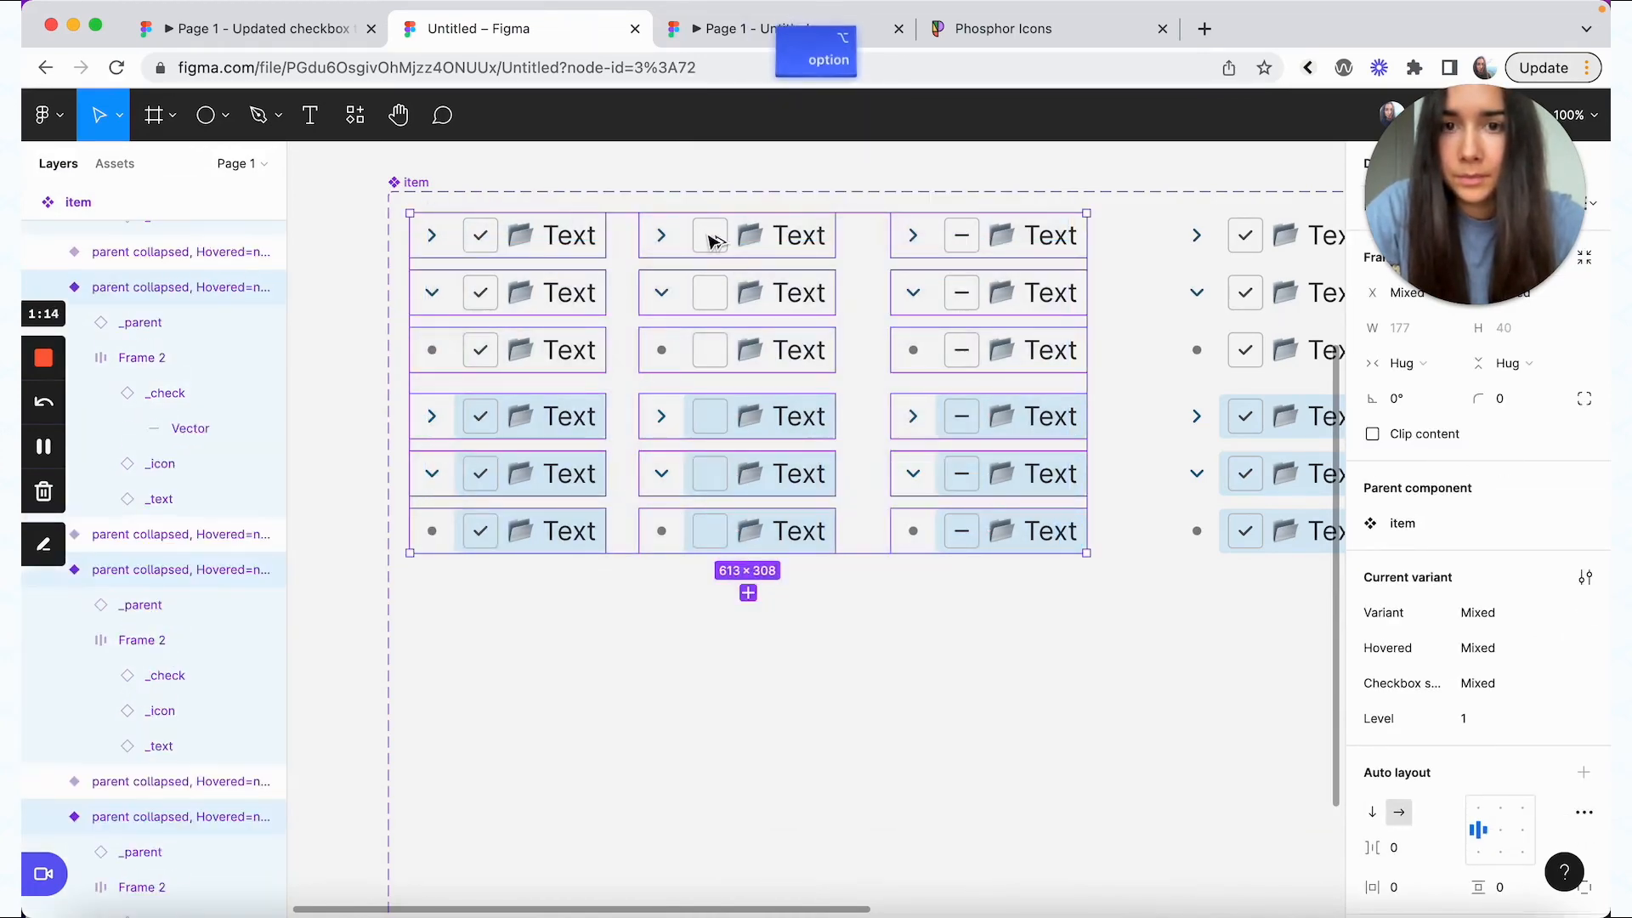
{"action": "left_click_drag", "start_coordinate": [710, 237], "coordinate": [706, 638]}
{"action": "left_click", "coordinate": [1470, 720]}
{"action": "type", "text": "3"}
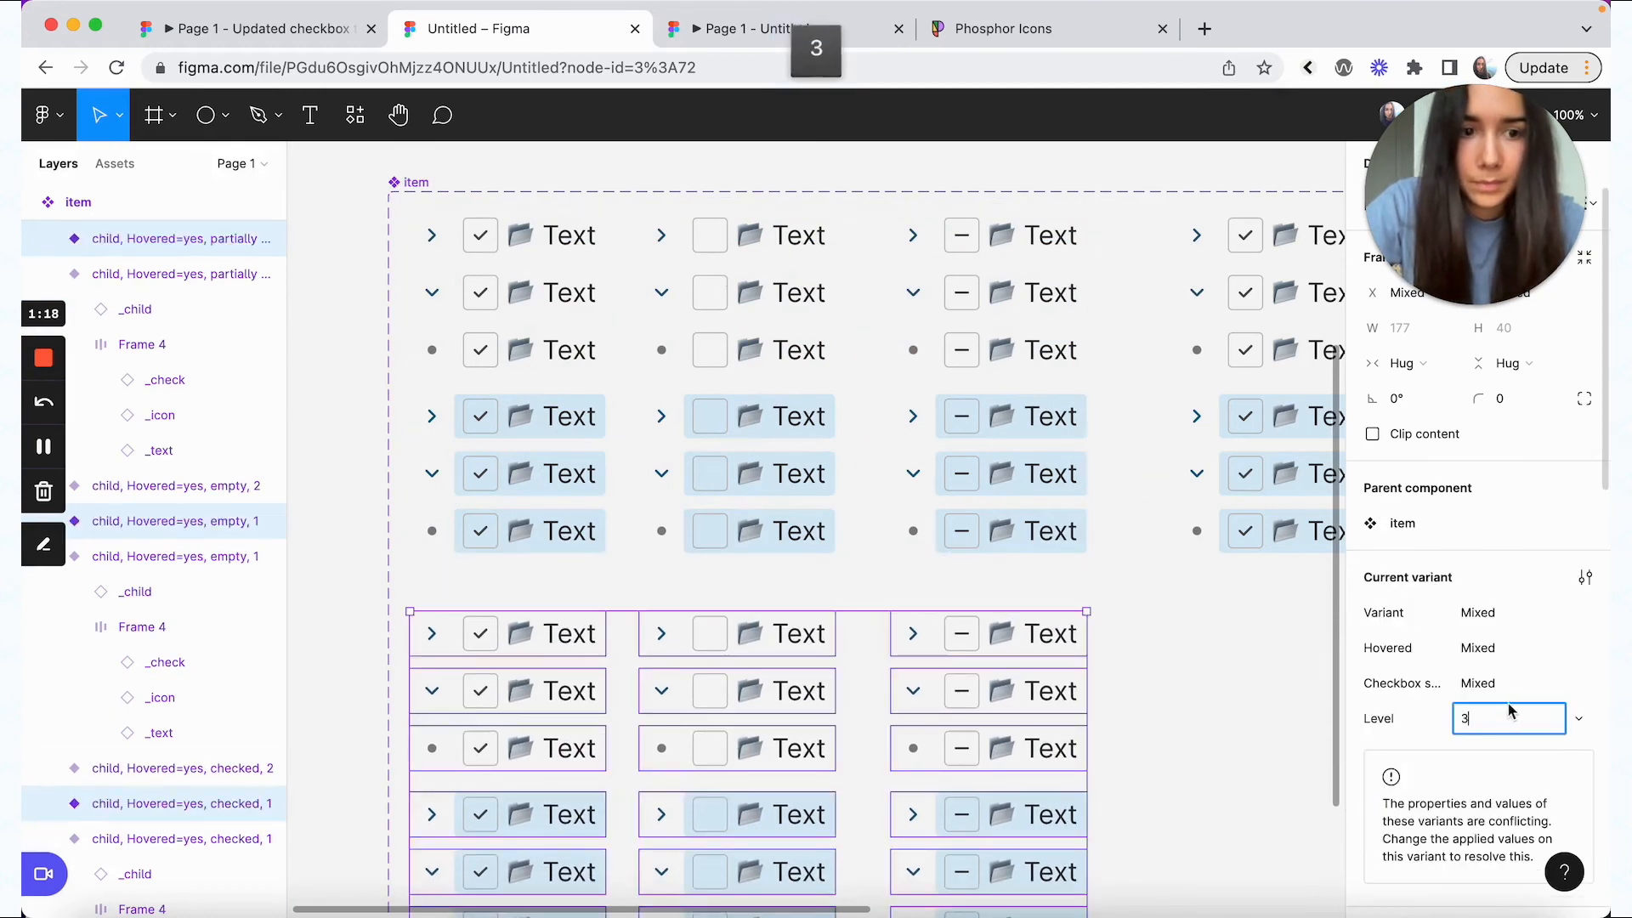
- Set the left padding of the 18 level 3 variants to 48
{"action": "scroll", "coordinate": [1586, 602], "scroll_direction": "down", "scroll_amount": 5}
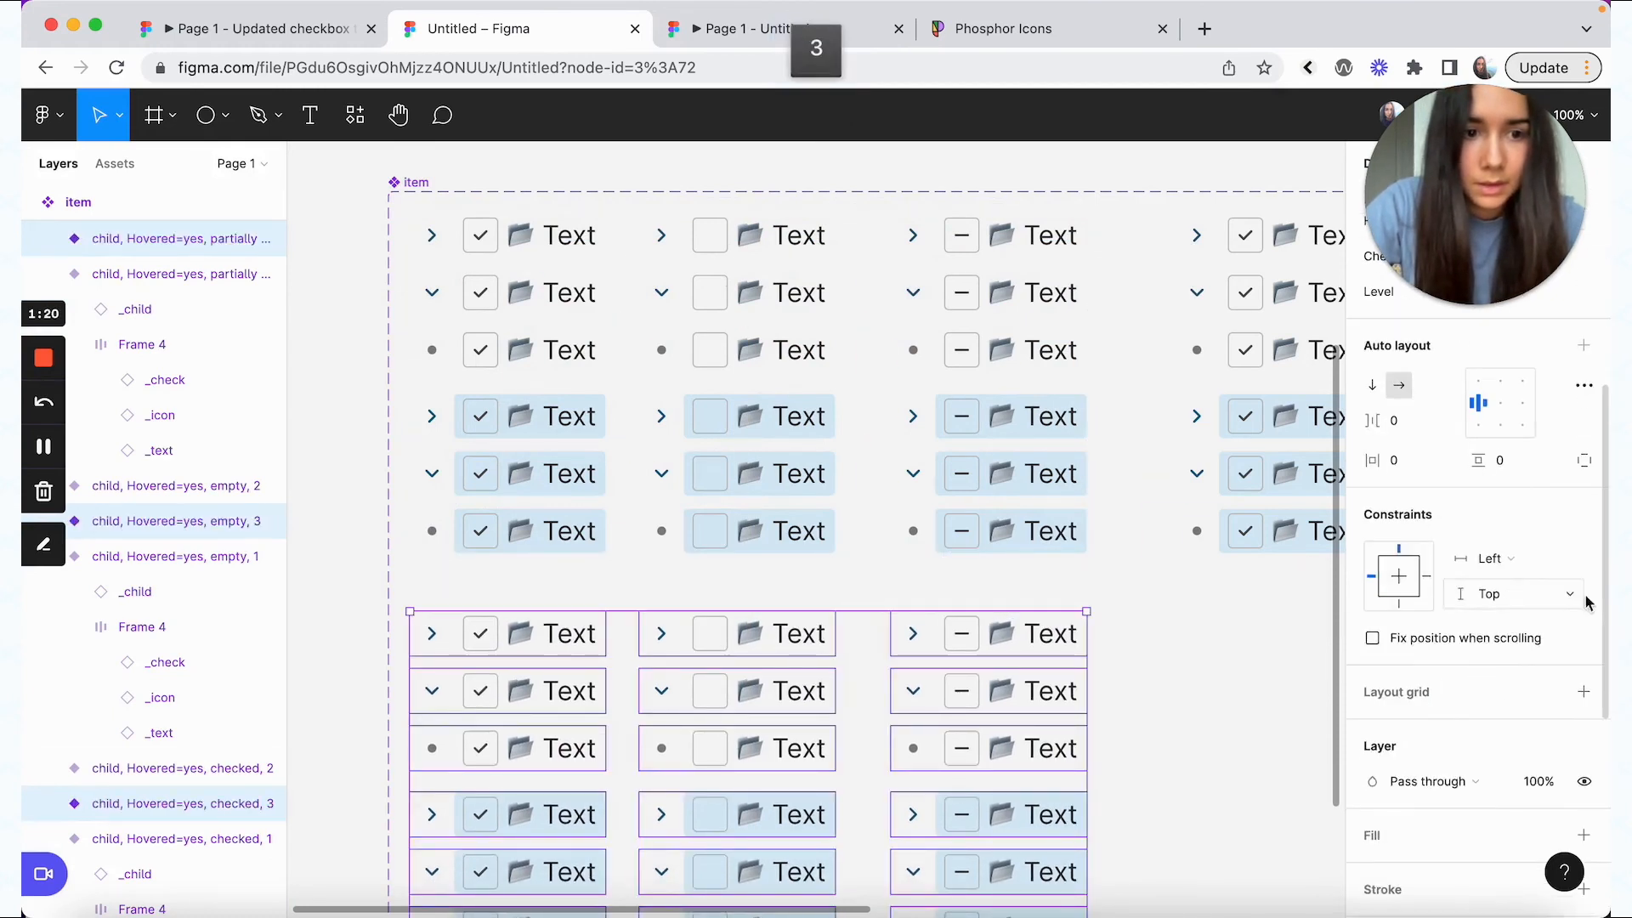
{"action": "left_click", "coordinate": [1585, 460]}
{"action": "type", "text": "48"}
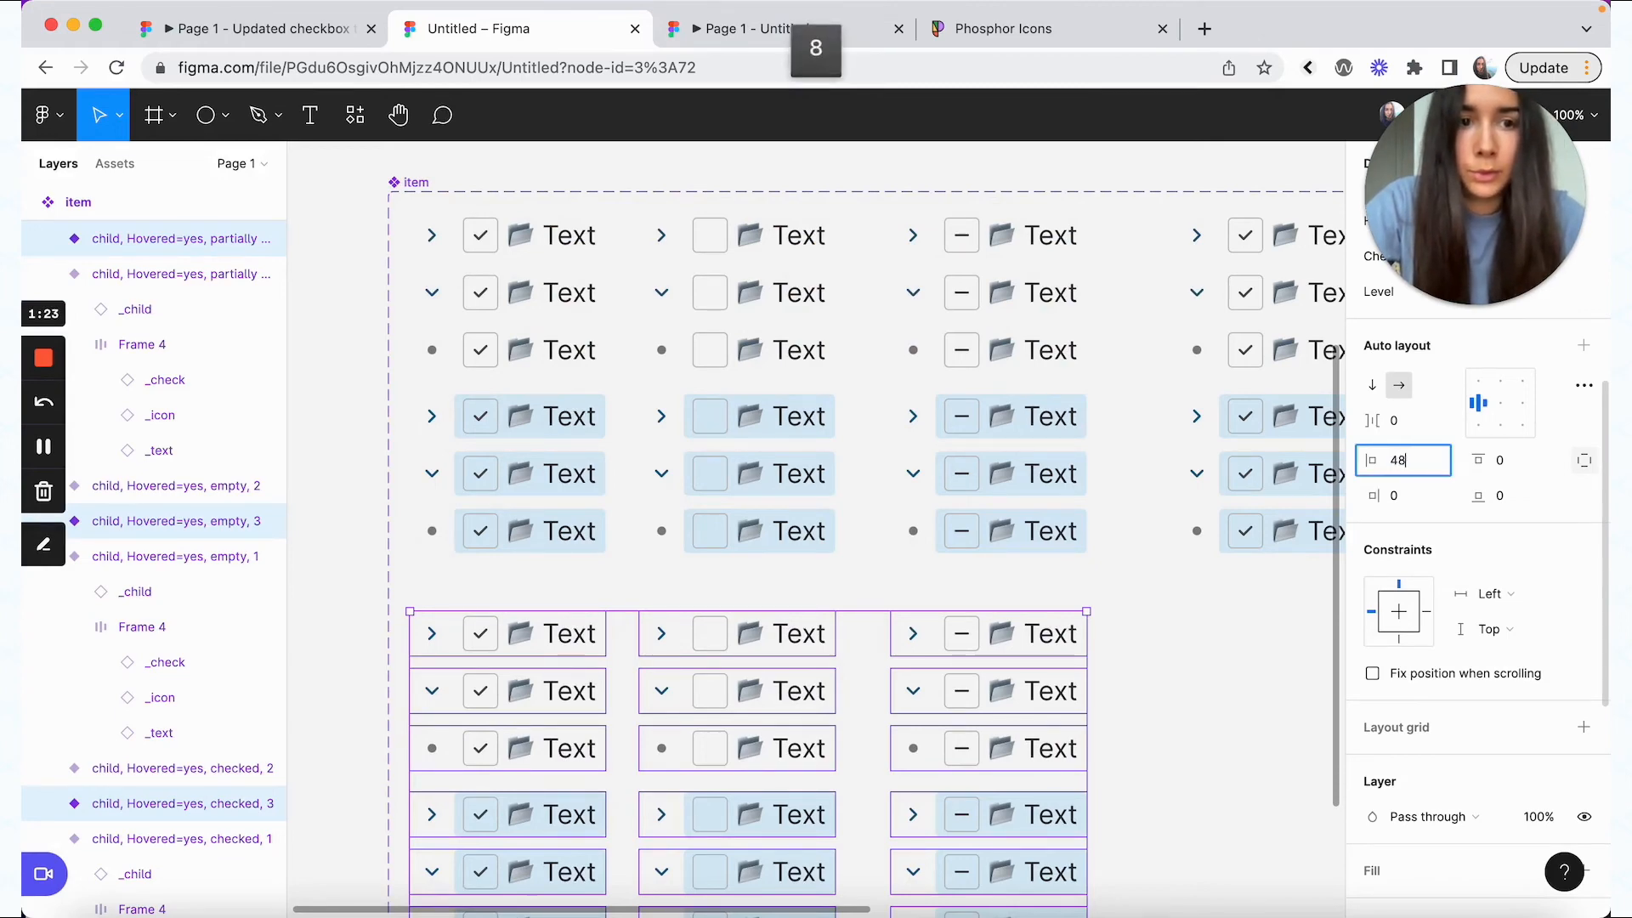
{"action": "key", "text": "Return"}
{"action": "left_click", "coordinate": [1206, 681]}
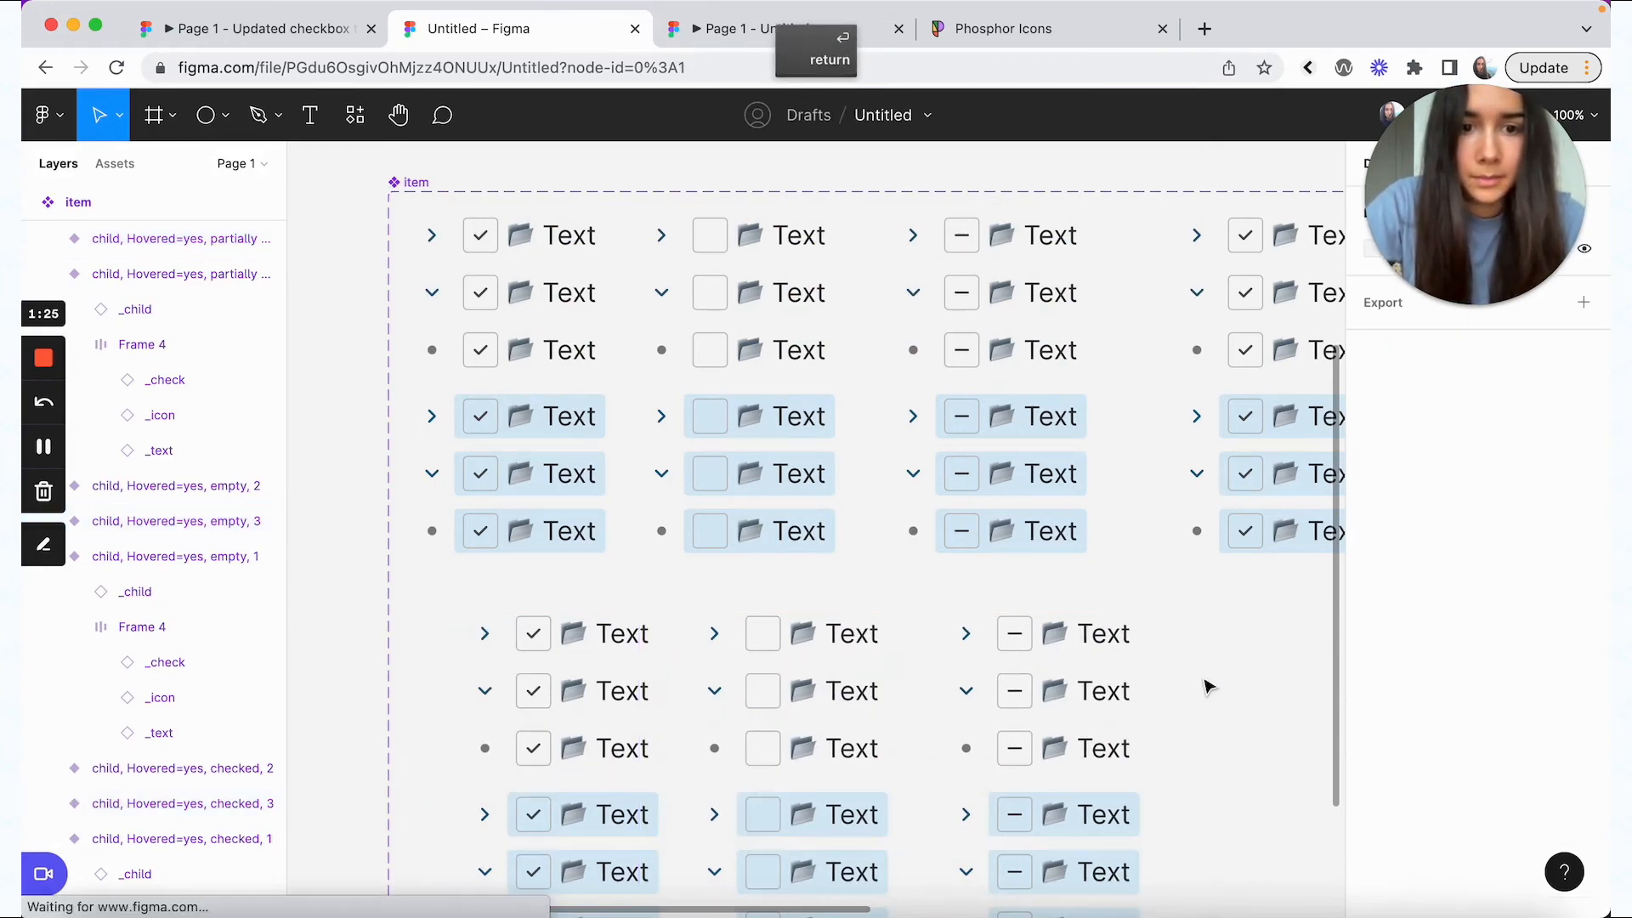
- Duplicate the 18 level 3 variants beside them, below the level 2 group, and set the copies' Level to 4
{"action": "scroll", "coordinate": [1206, 685], "scroll_direction": "down", "scroll_amount": 5}
{"action": "scroll", "coordinate": [1205, 684], "scroll_direction": "right", "scroll_amount": 2}
{"action": "scroll", "coordinate": [1118, 614], "scroll_direction": "left", "scroll_amount": 2}
{"action": "scroll", "coordinate": [1119, 614], "scroll_direction": "up", "scroll_amount": 1}
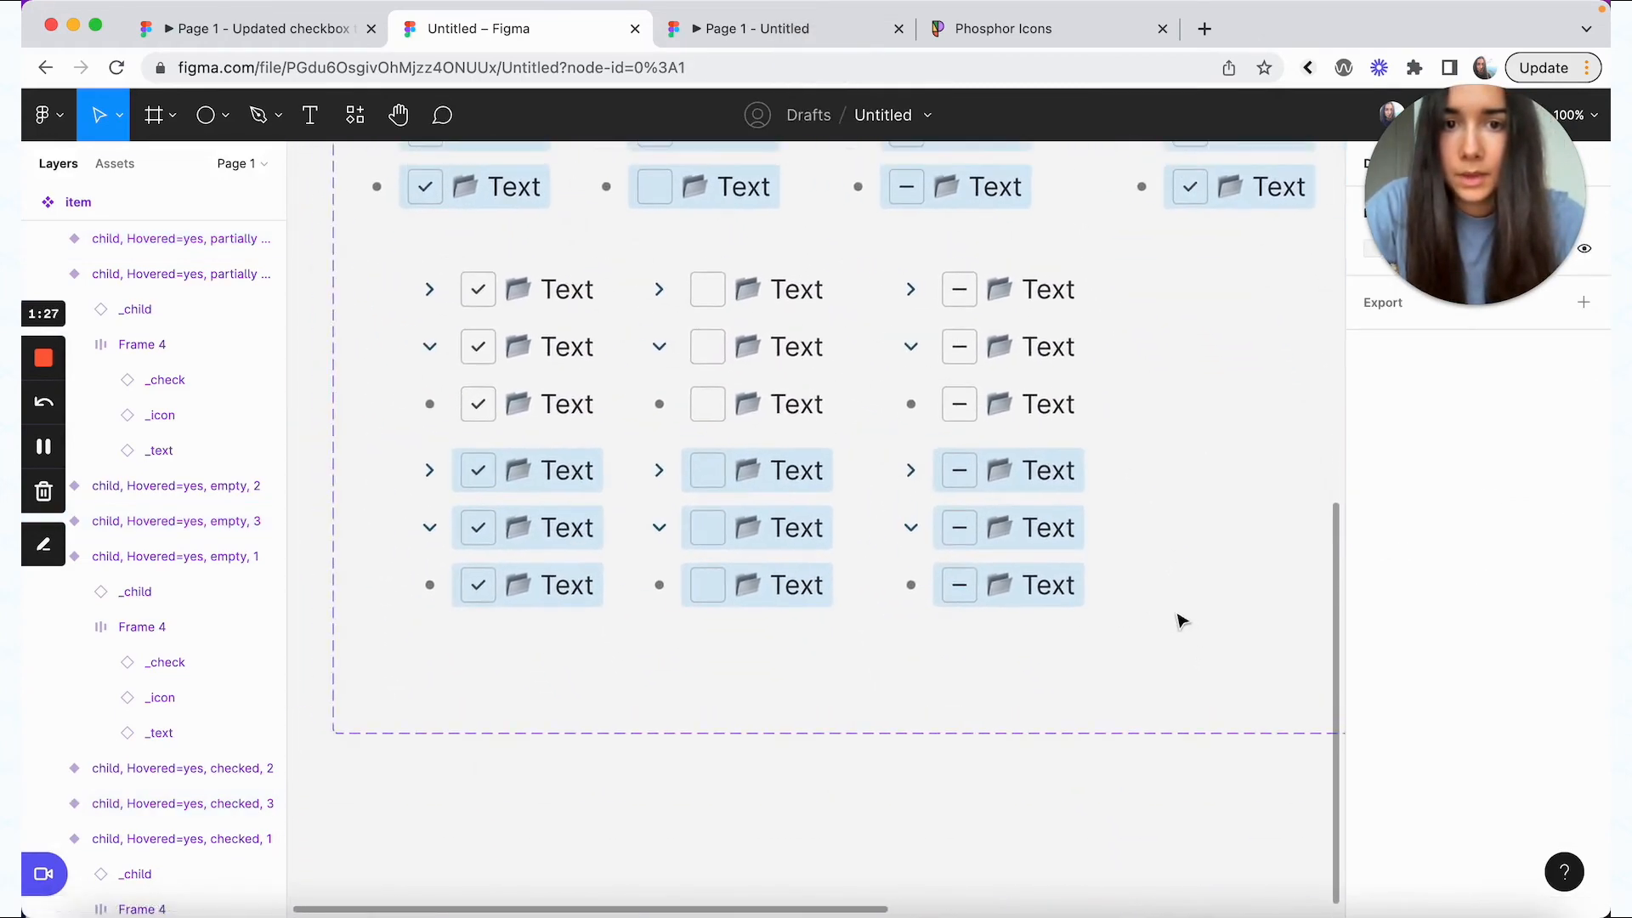
{"action": "left_click_drag", "start_coordinate": [1154, 625], "coordinate": [394, 261]}
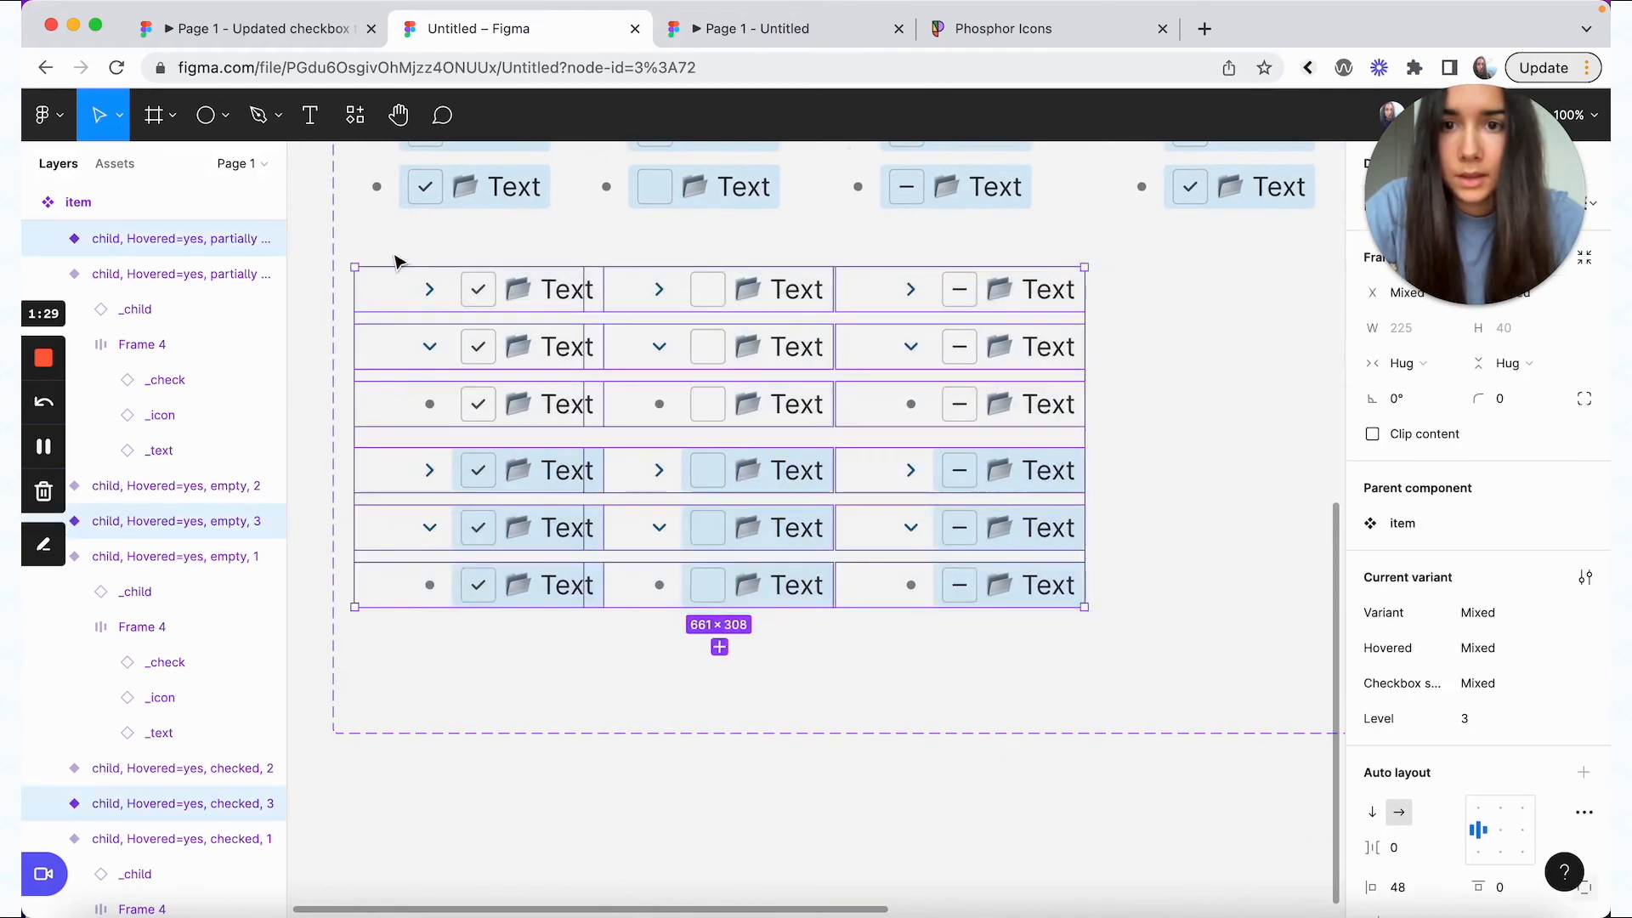
{"action": "left_click_drag", "start_coordinate": [767, 300], "coordinate": [1293, 291]}
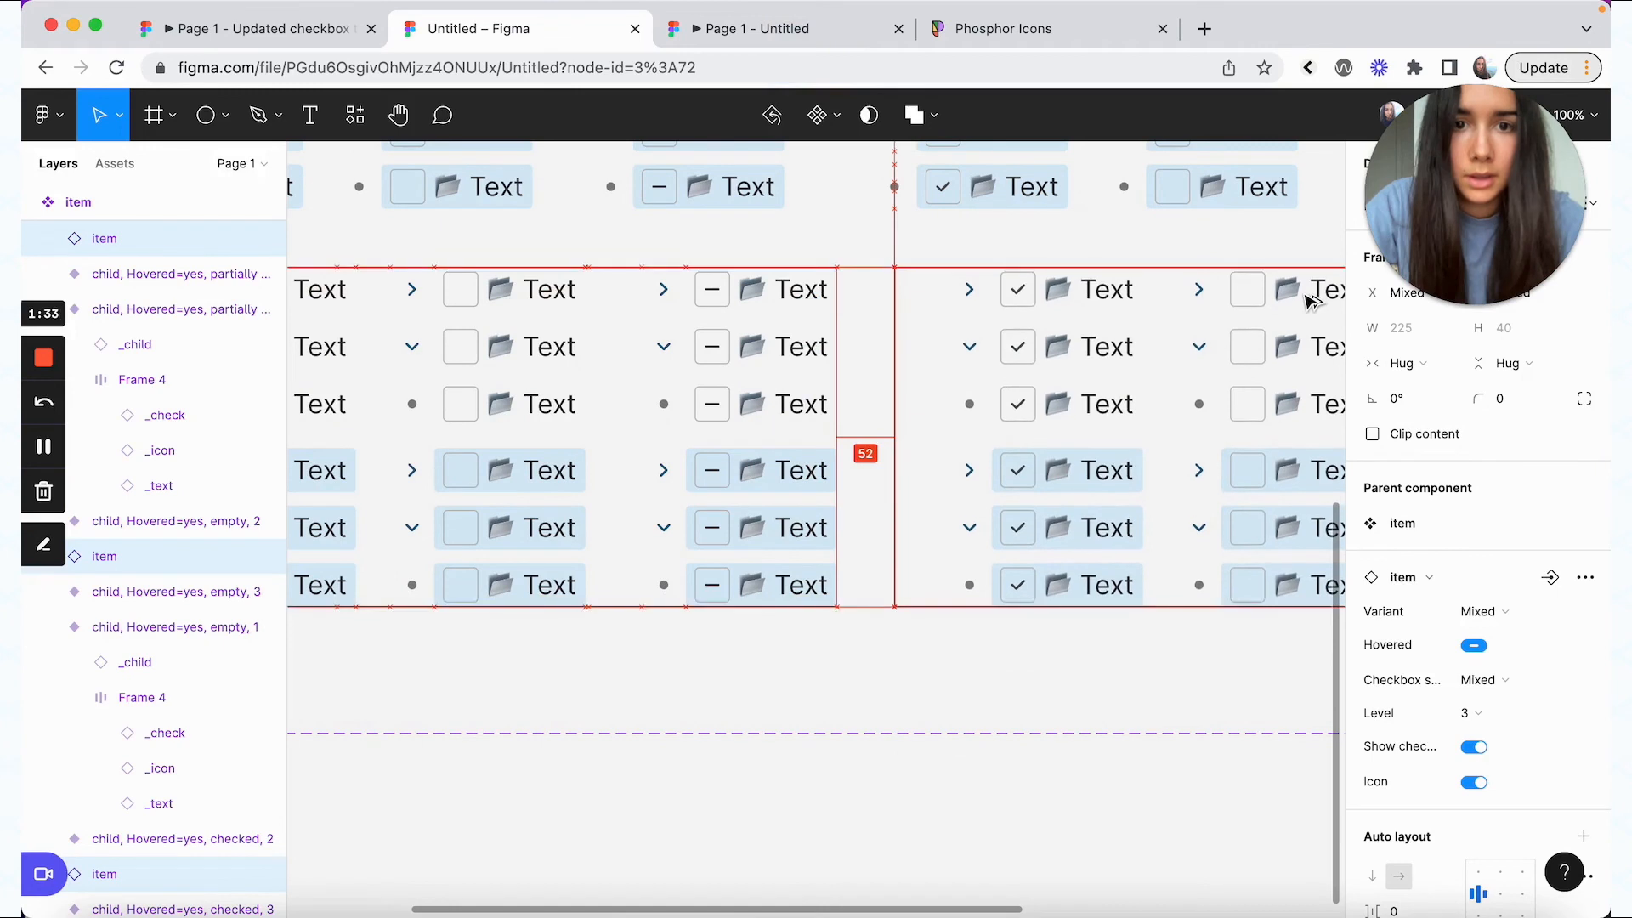
{"action": "left_click", "coordinate": [1526, 719]}
{"action": "type", "text": "4"}
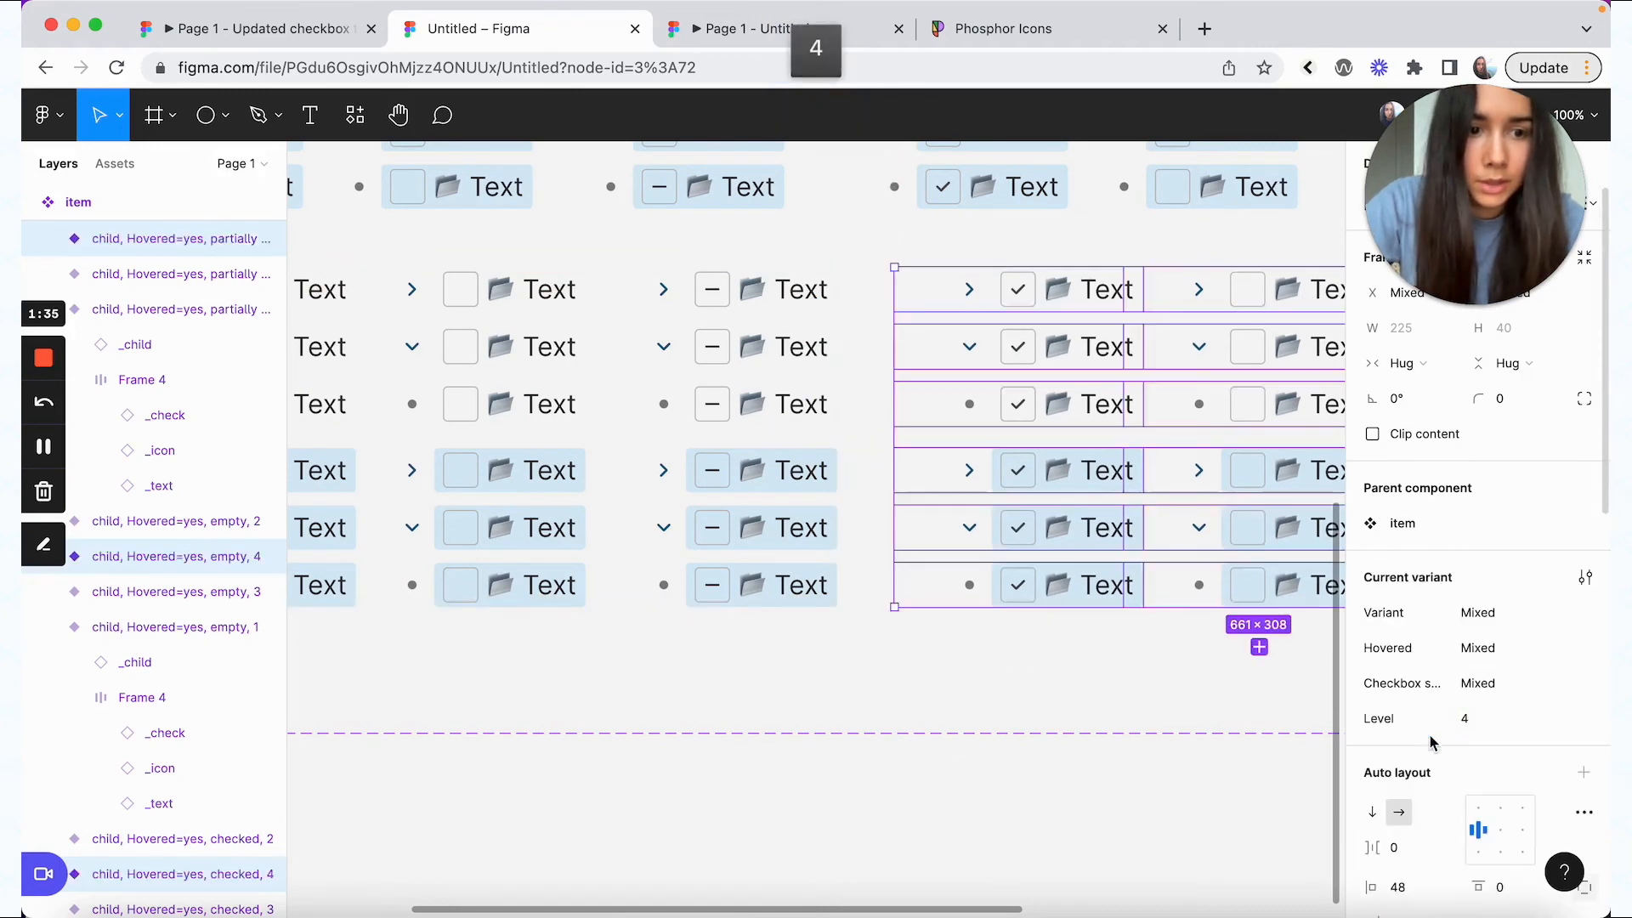
- Set the left padding of the 18 level 4 variants to 96
{"action": "scroll", "coordinate": [1445, 663], "scroll_direction": "down", "scroll_amount": 5}
{"action": "left_click", "coordinate": [1407, 499]}
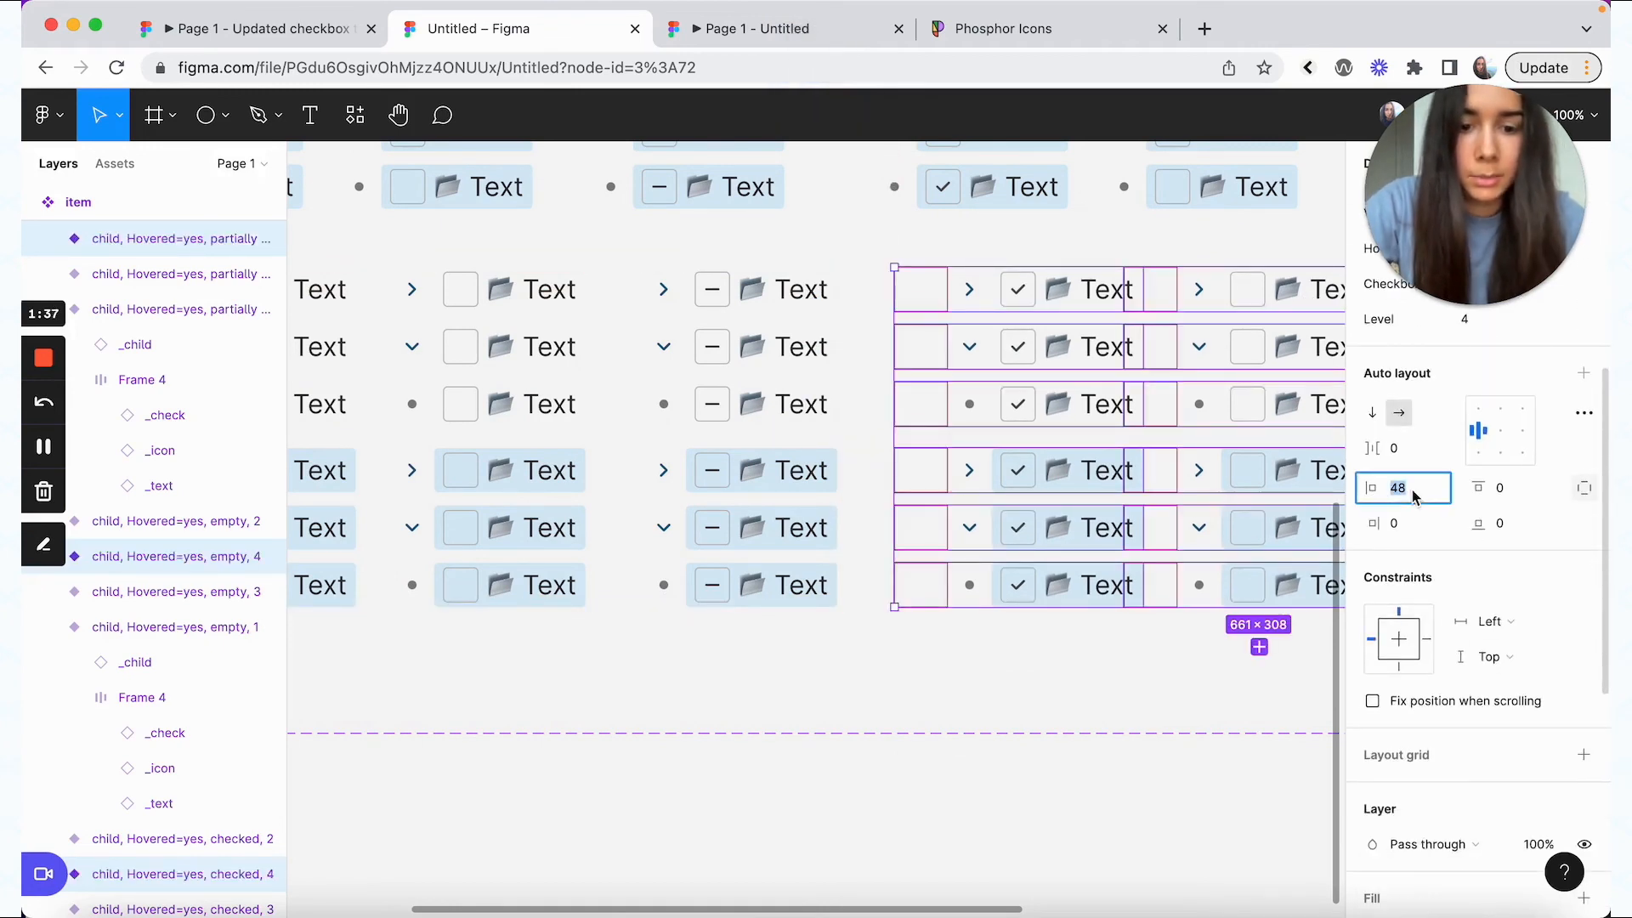
{"action": "type", "text": "96"}
{"action": "key", "text": "Return"}
{"action": "left_click", "coordinate": [1111, 722]}
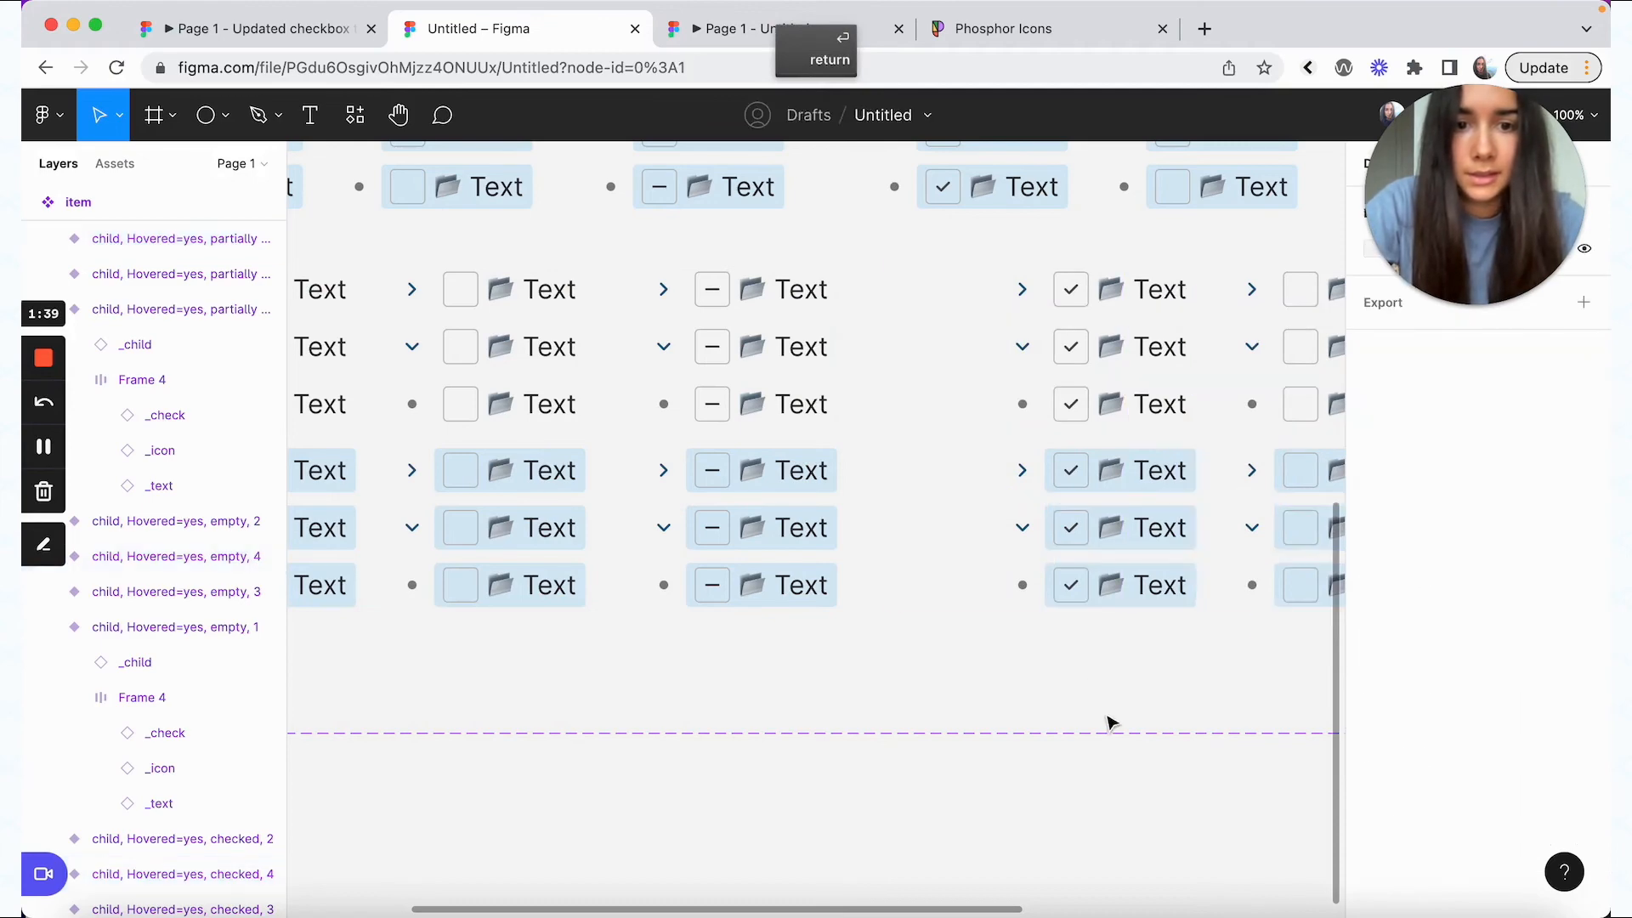
{"action": "key", "text": "super+minus"}
{"action": "scroll", "coordinate": [1105, 714], "scroll_direction": "up", "scroll_amount": 3}
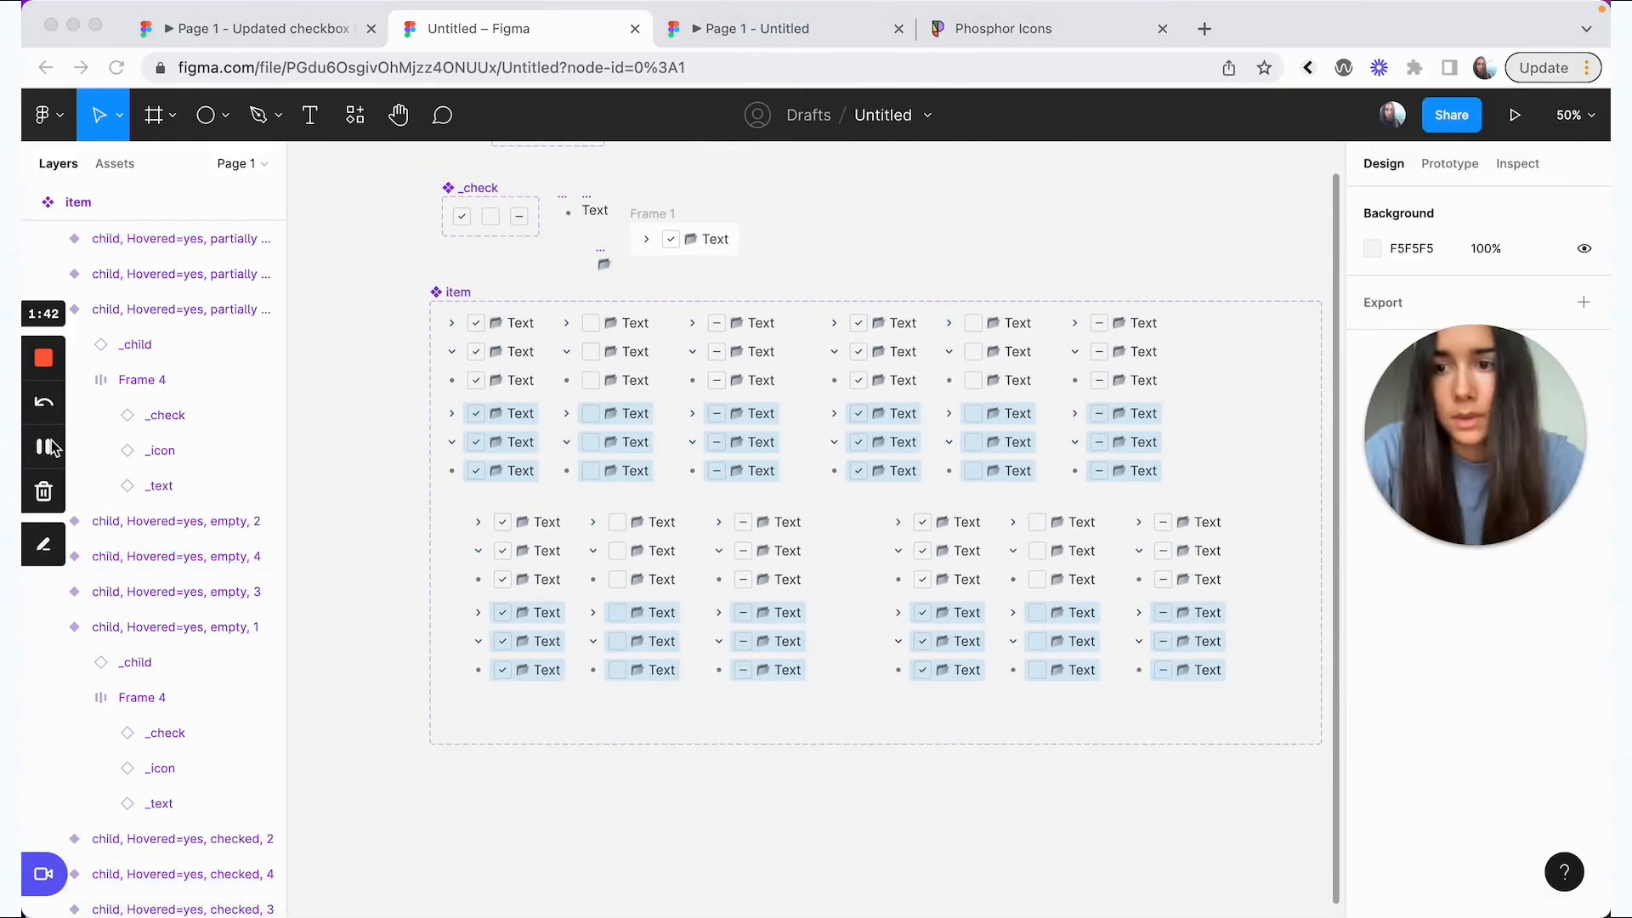
- Set the default value of the item component set's Icon boolean property to False
{"action": "left_click", "coordinate": [1448, 165]}
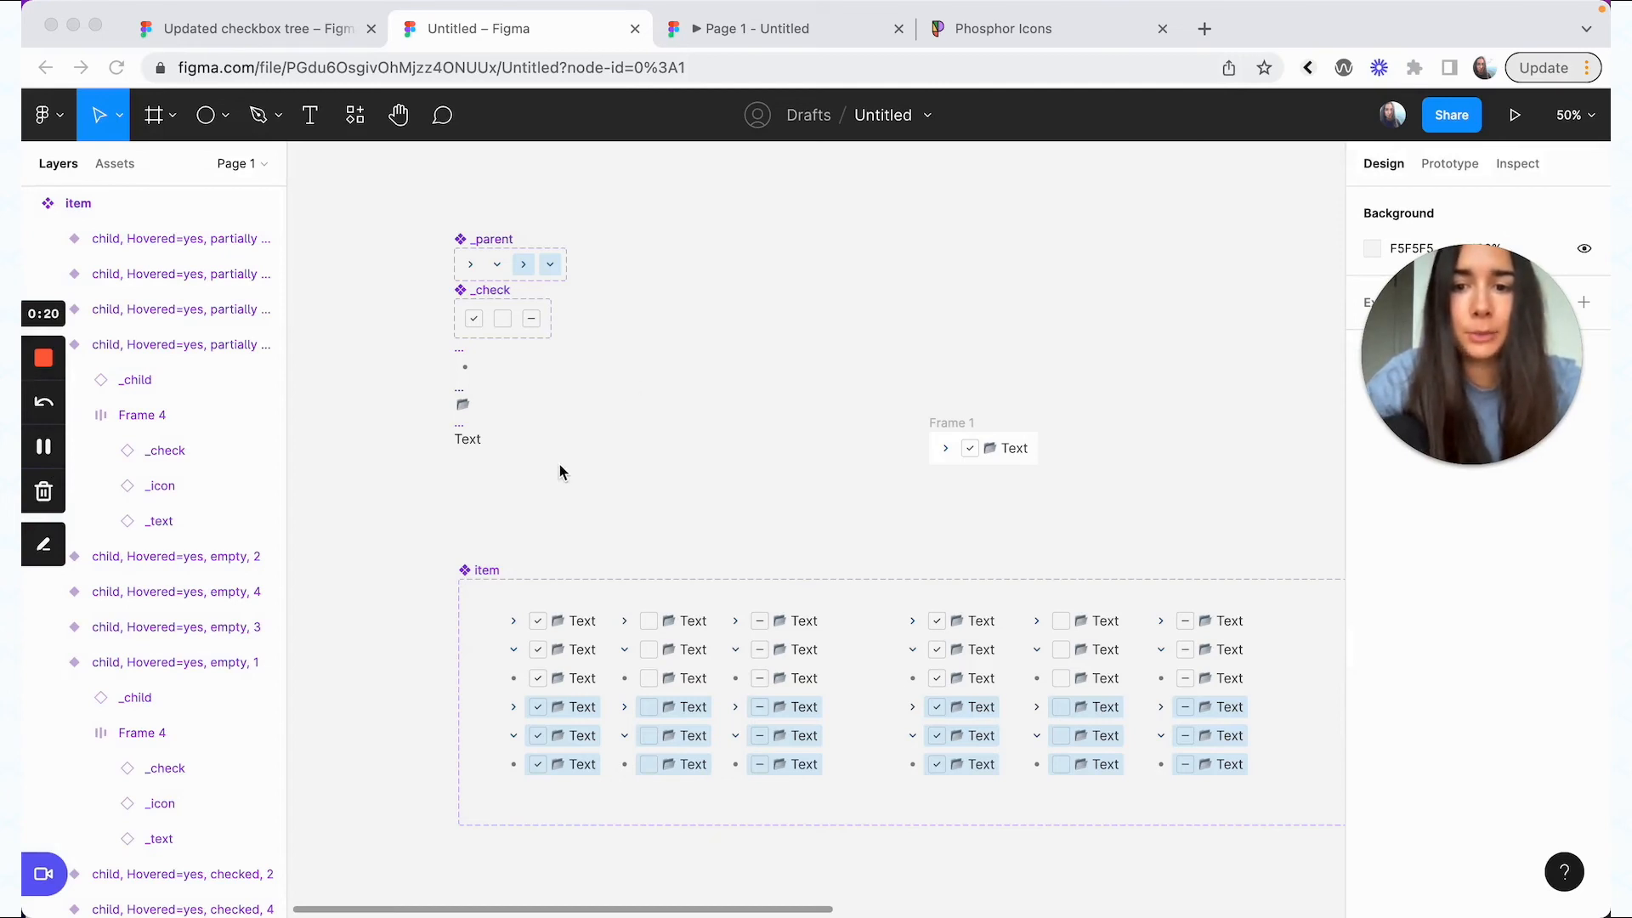
{"action": "left_click", "coordinate": [478, 572]}
{"action": "left_click", "coordinate": [485, 572]}
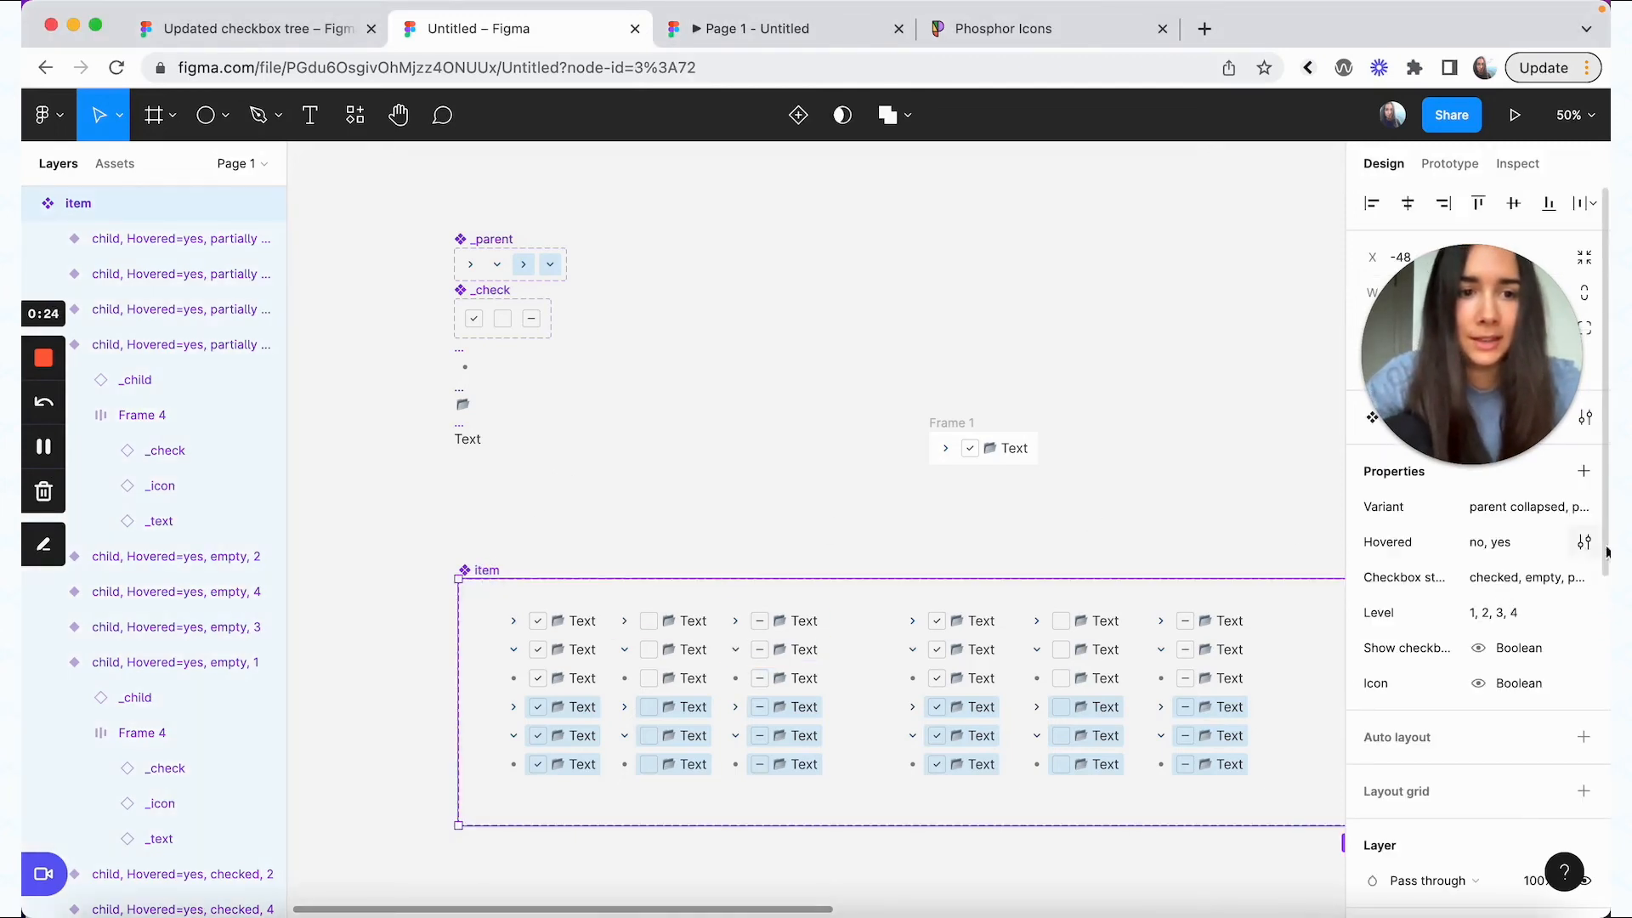
{"action": "left_click", "coordinate": [1585, 683]}
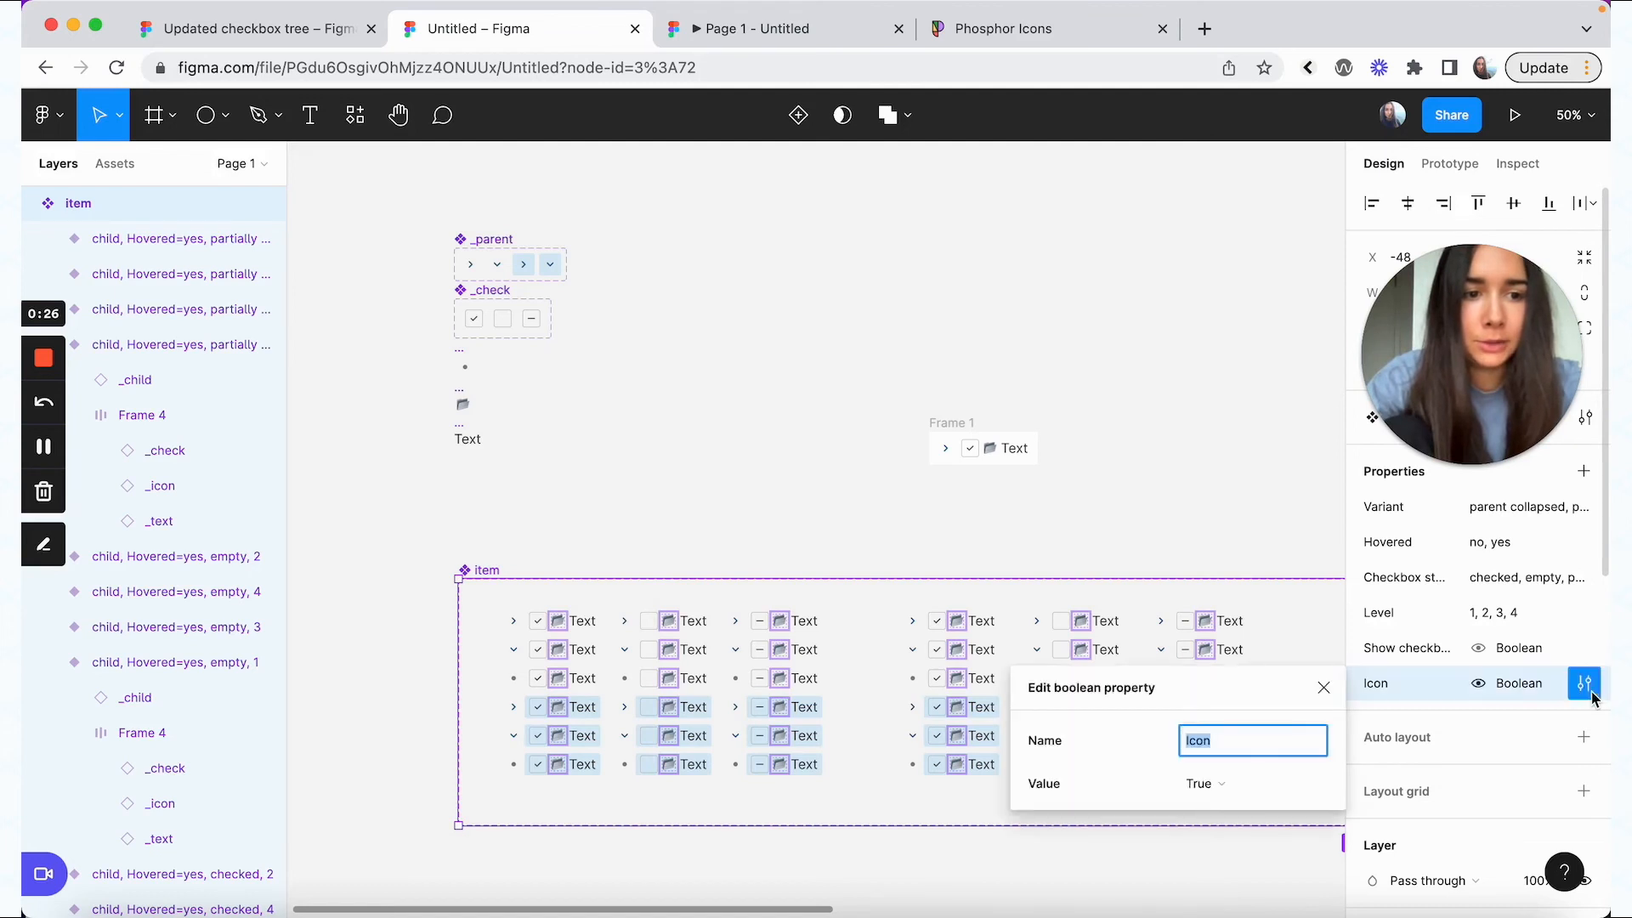
{"action": "left_click", "coordinate": [1212, 783]}
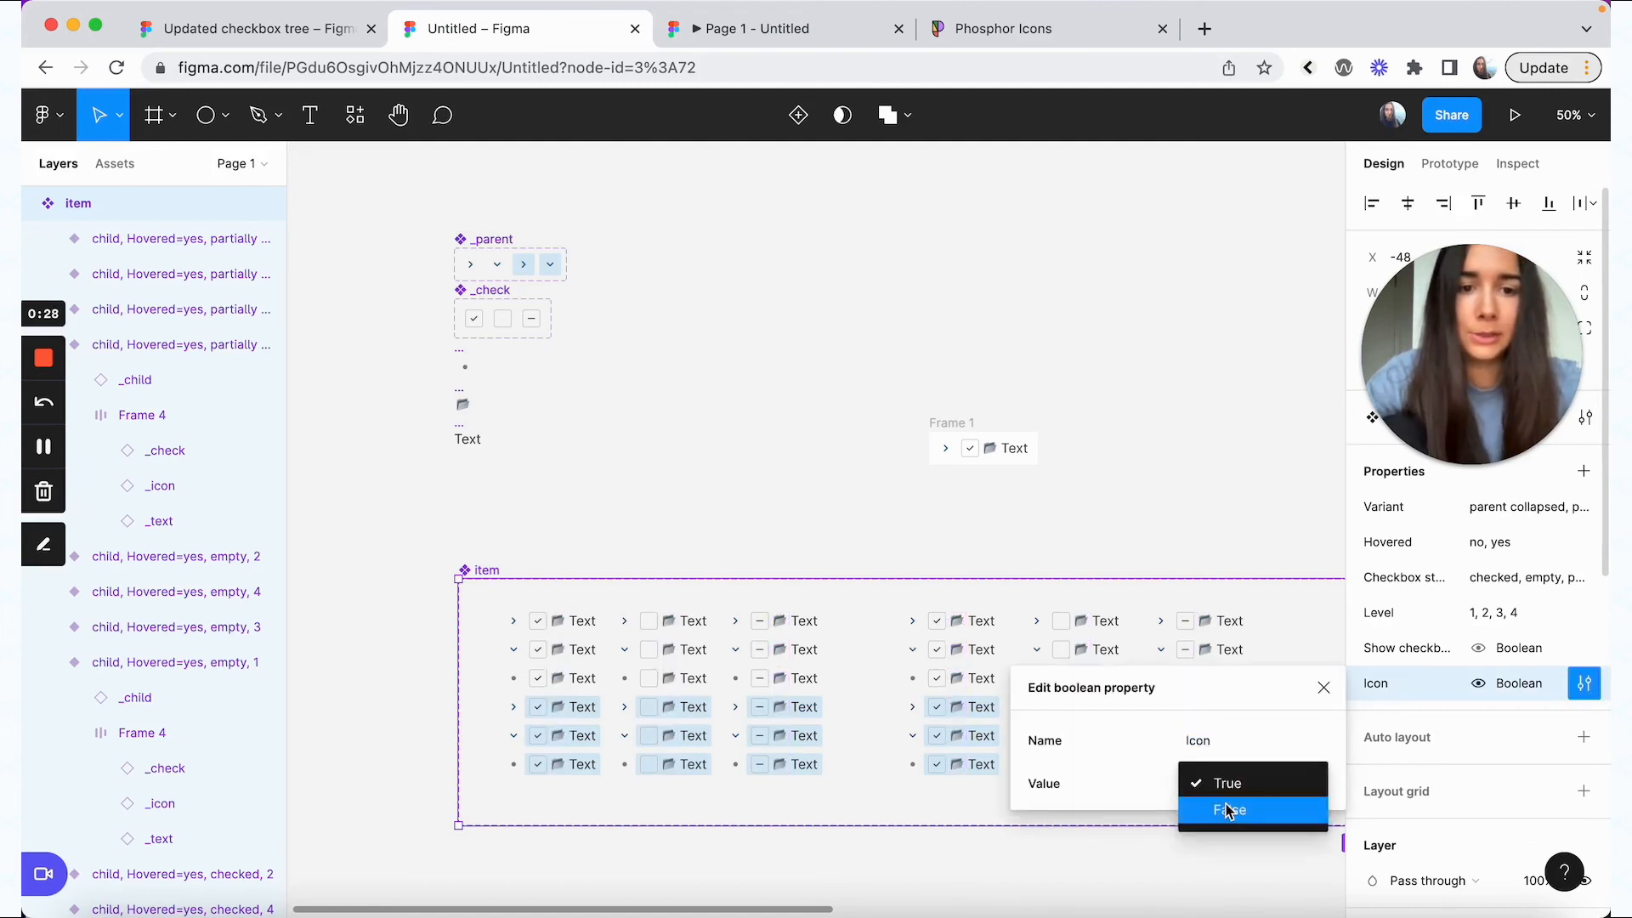
{"action": "left_click", "coordinate": [1229, 811]}
{"action": "left_click", "coordinate": [1241, 479]}
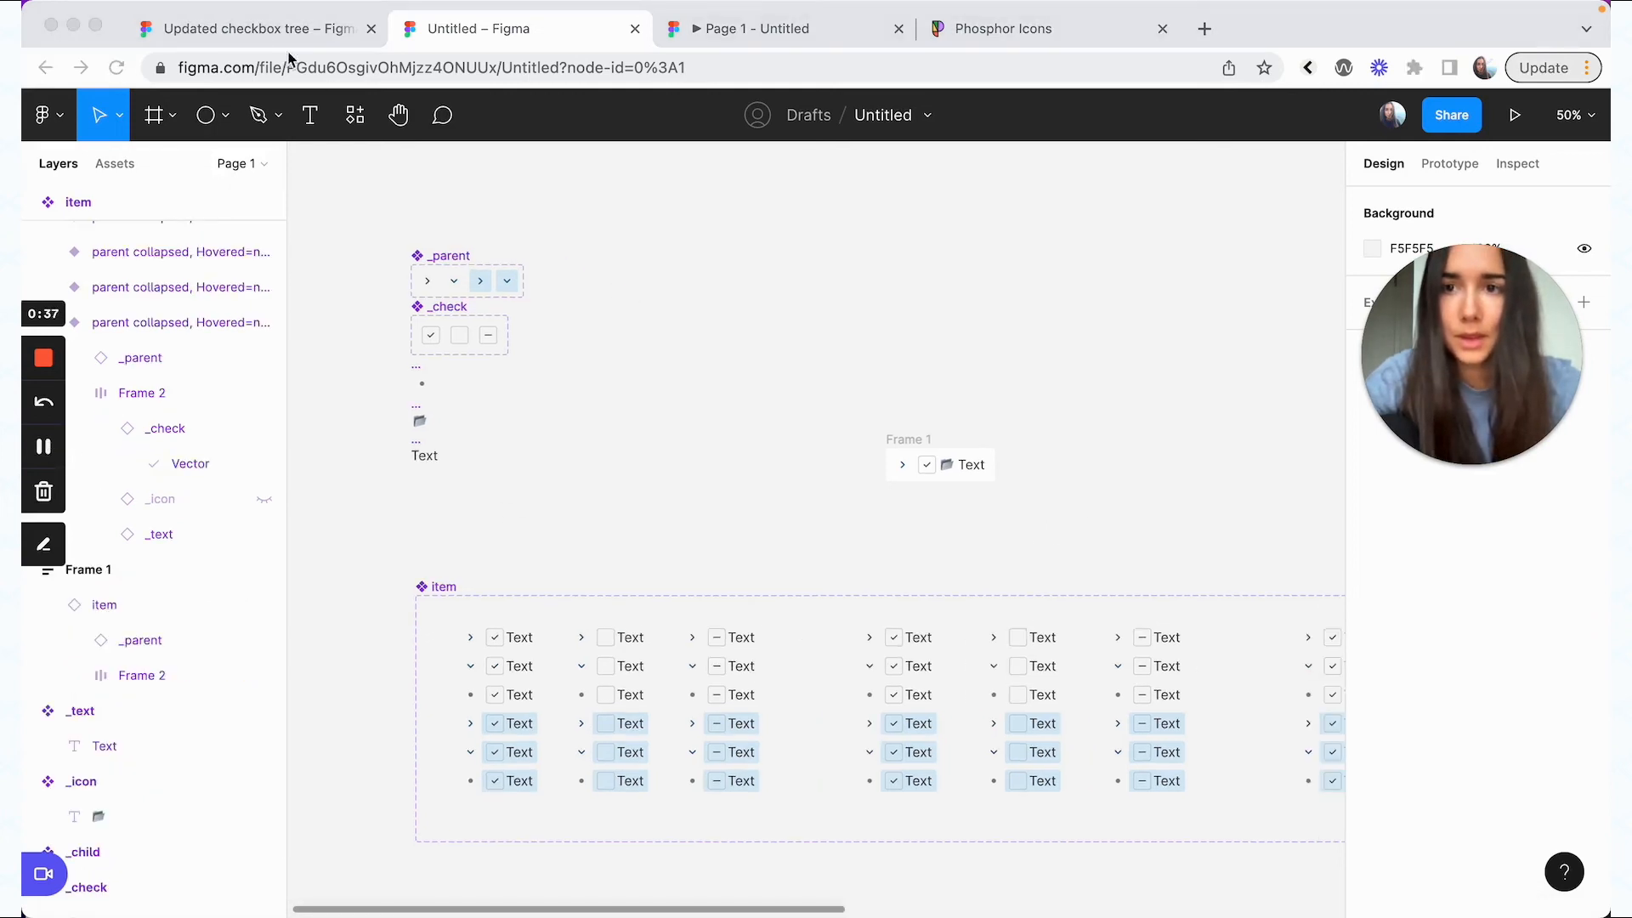
- Copy the dessert tree reference image from the Updated checkbox tree file and paste it into the Untitled file
{"action": "left_click", "coordinate": [263, 32]}
{"action": "left_click", "coordinate": [862, 327]}
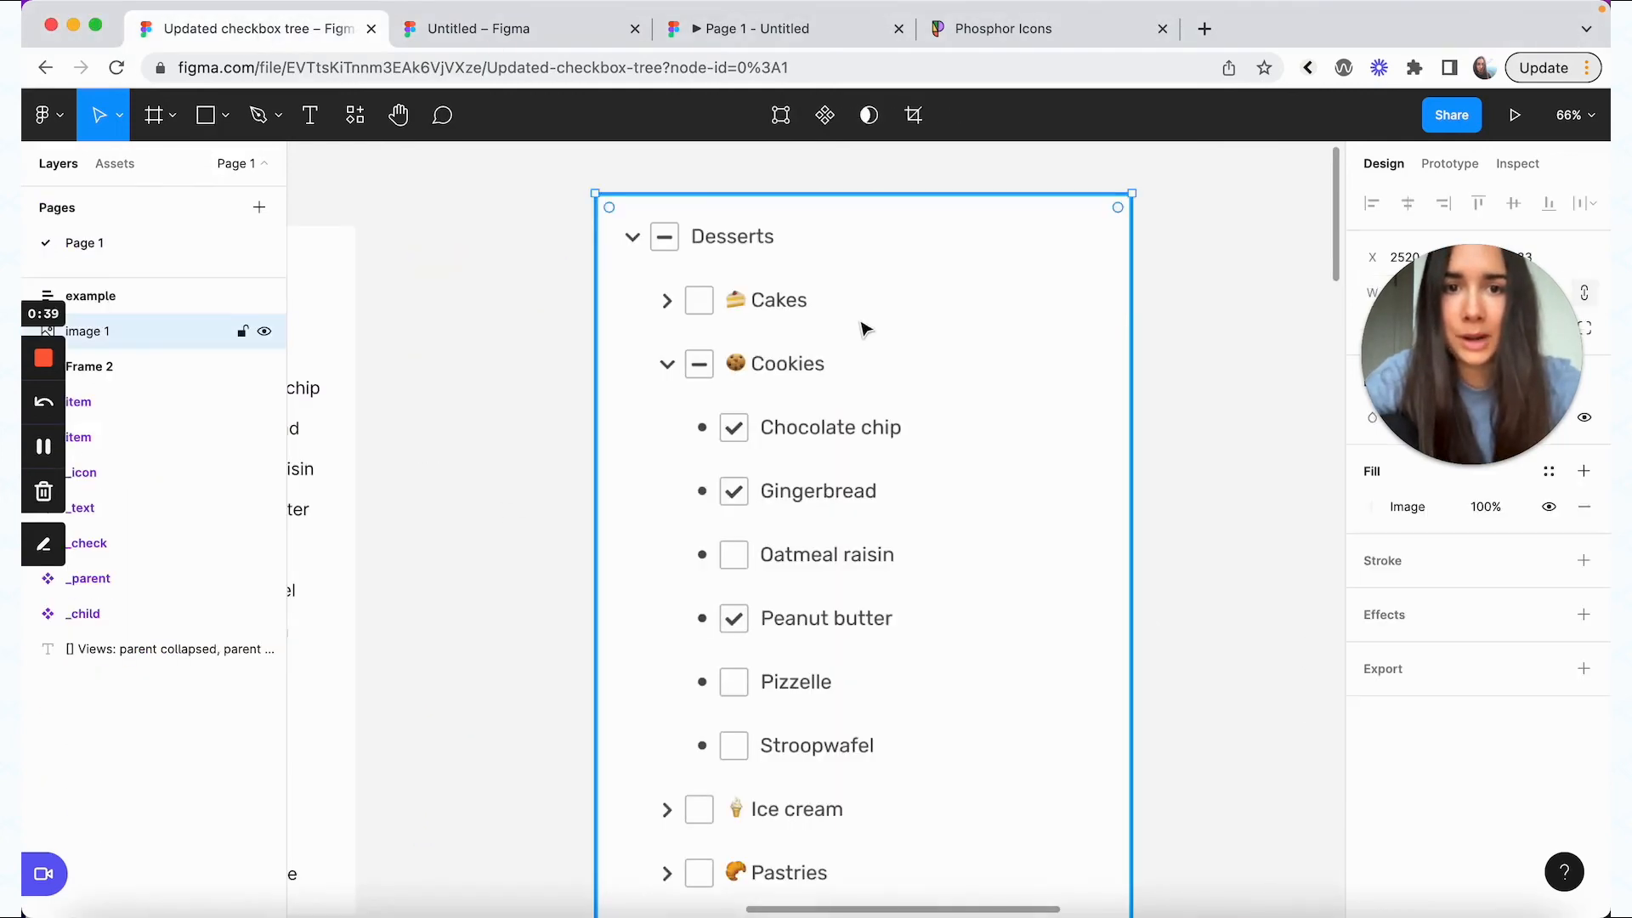
{"action": "scroll", "coordinate": [863, 327], "scroll_direction": "down", "scroll_amount": 1}
{"action": "key", "text": "super+c"}
{"action": "left_click", "coordinate": [535, 44]}
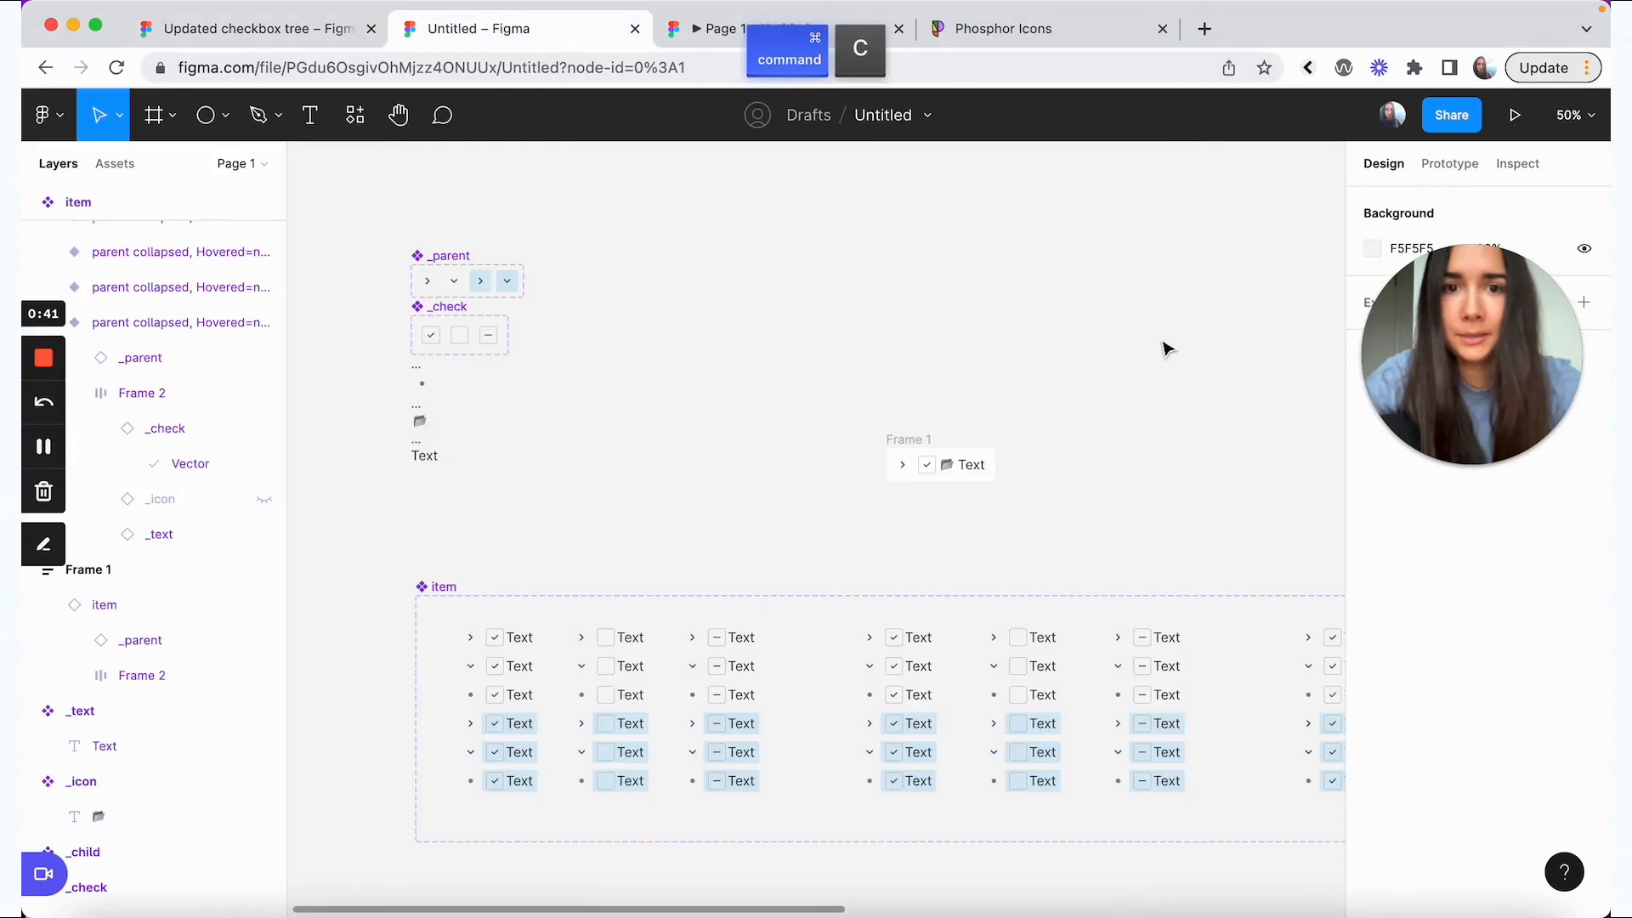
{"action": "scroll", "coordinate": [1165, 346], "scroll_direction": "down", "scroll_amount": 2}
{"action": "key", "text": "super+v"}
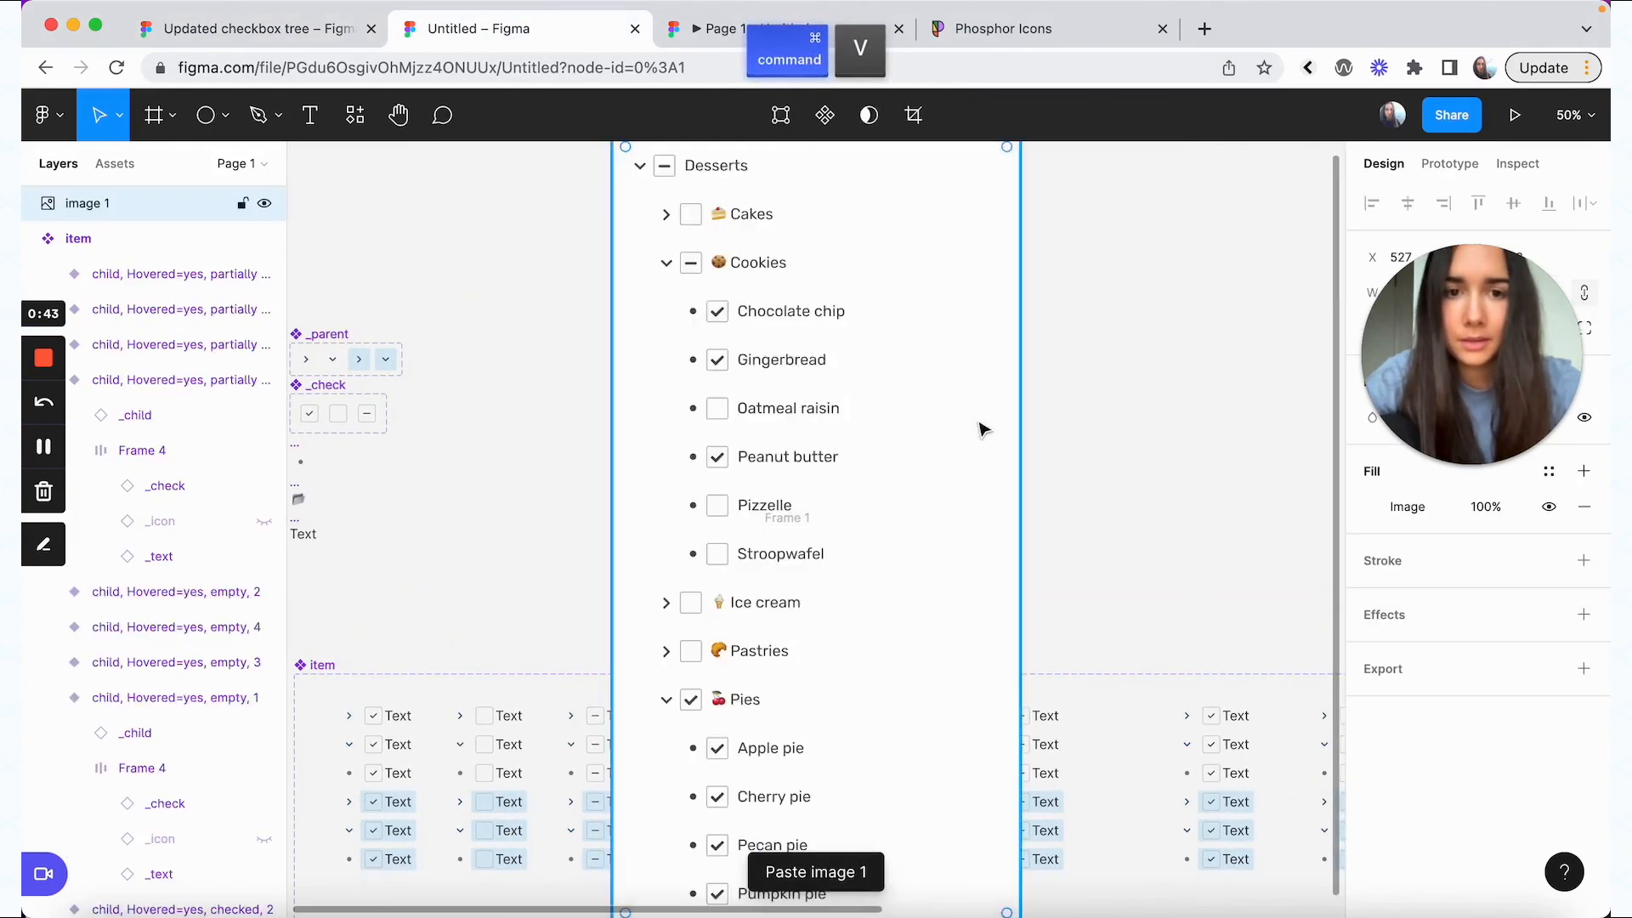
- Scale the pasted reference image down to about 475 × 922 and place it in the empty area above the item component set
{"action": "scroll", "coordinate": [980, 425], "scroll_direction": "up", "scroll_amount": 3}
{"action": "key", "text": "k"}
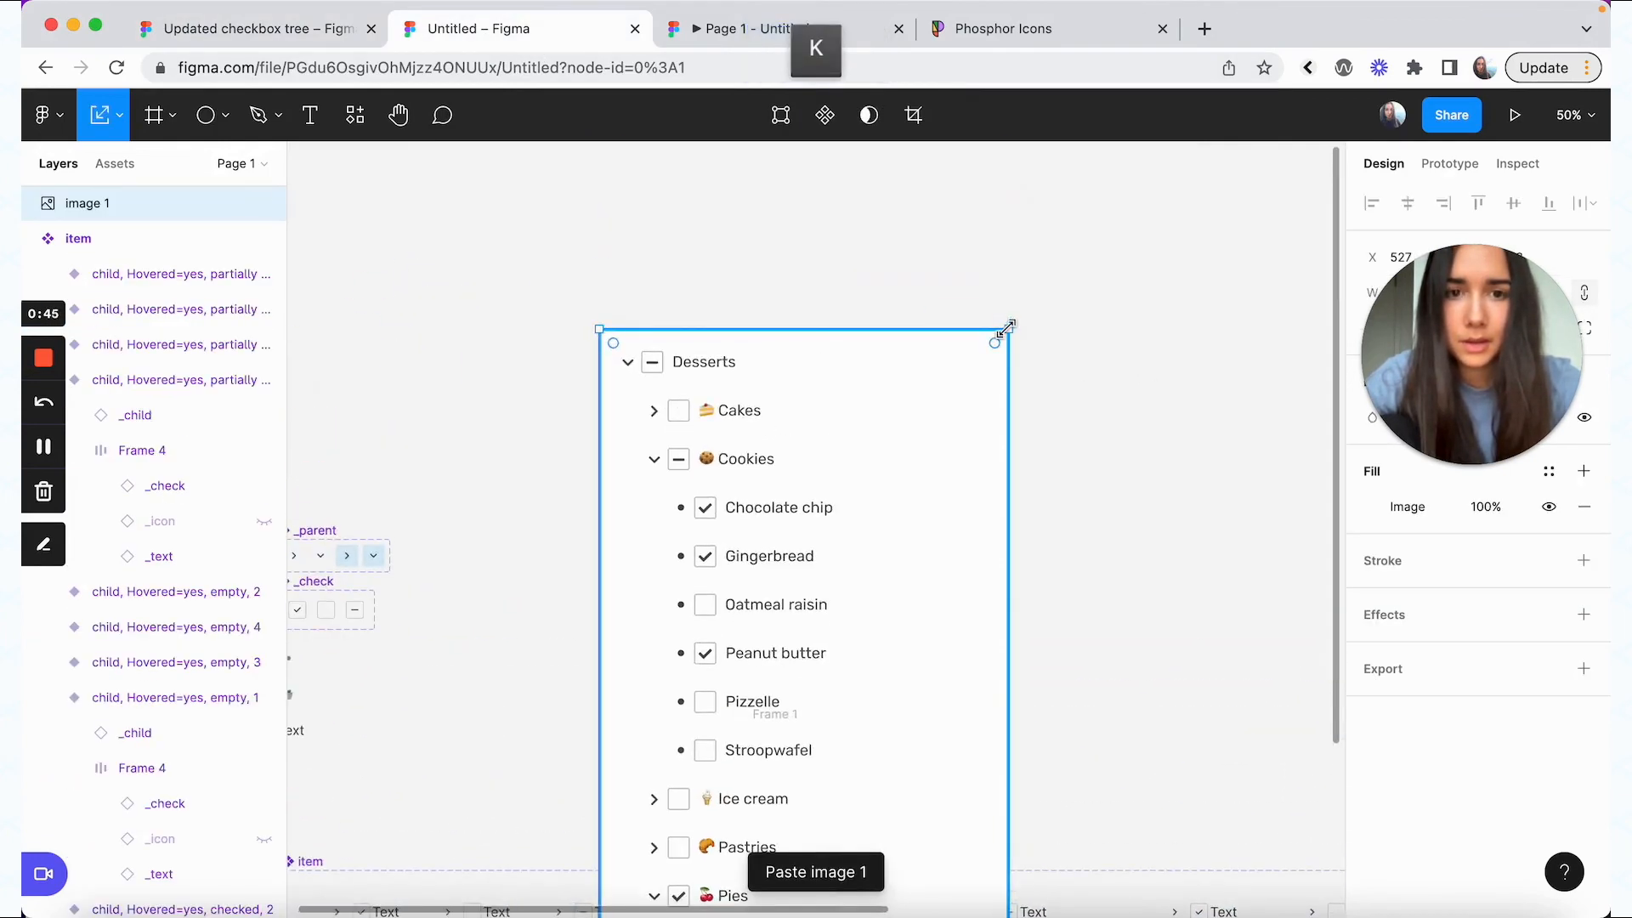
{"action": "mouse_move", "coordinate": [1006, 328]}
{"action": "left_mouse_down"}
{"action": "mouse_move", "coordinate": [864, 620]}
{"action": "mouse_move", "coordinate": [1033, 325]}
{"action": "left_mouse_up"}
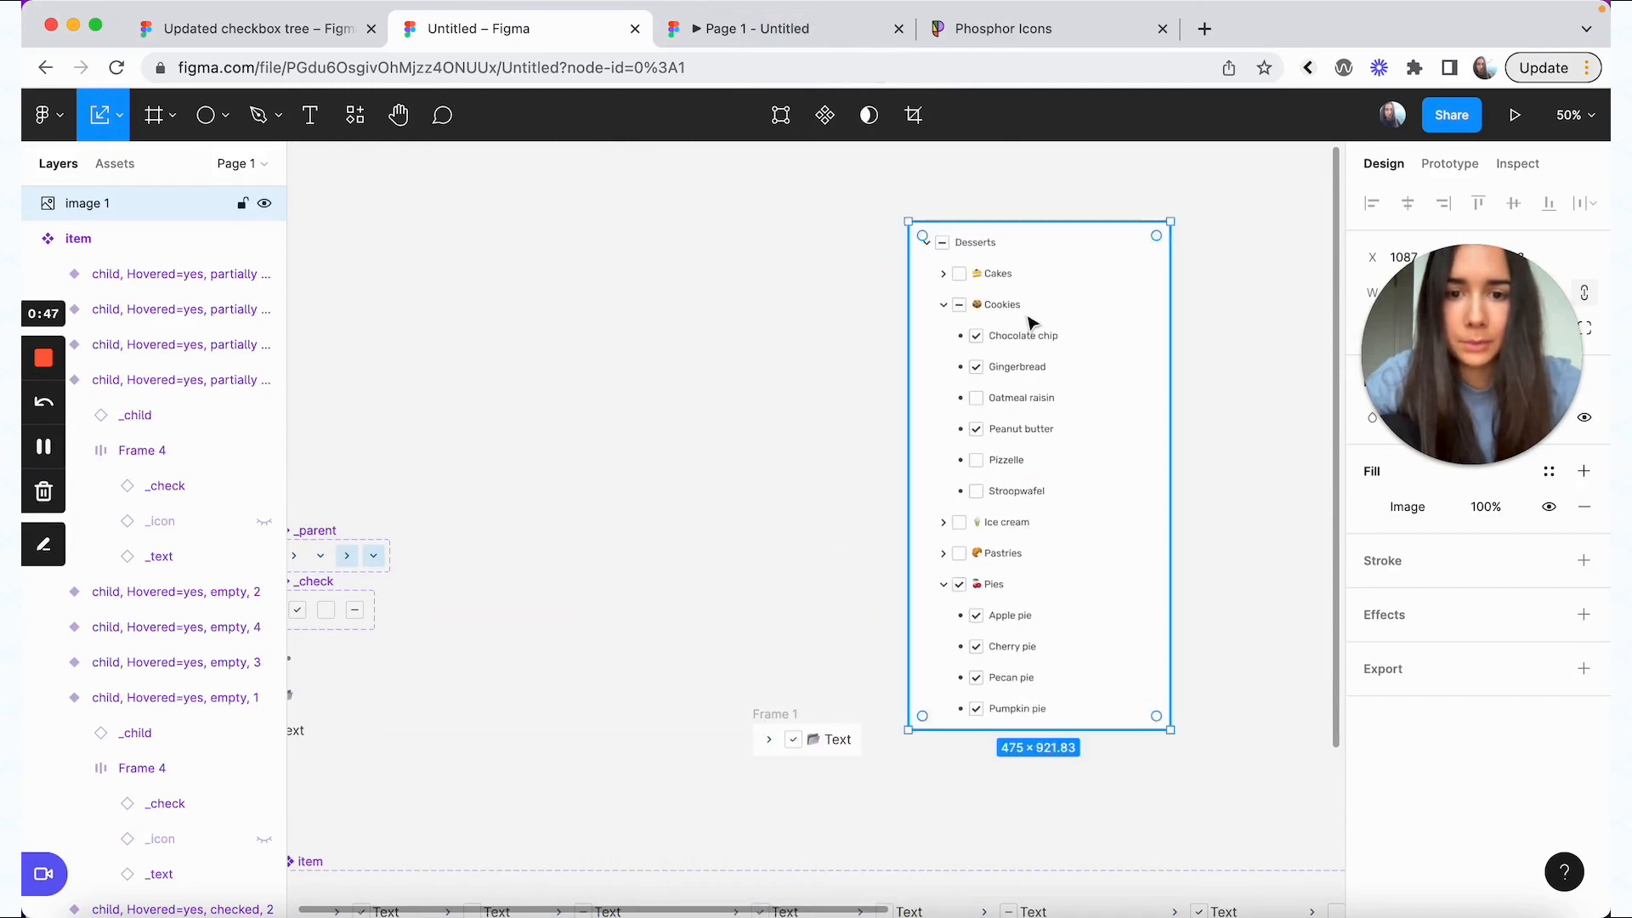
- Move Frame 1 up so it sits beside the top of the dessert reference image
{"action": "left_click_drag", "start_coordinate": [790, 716], "coordinate": [754, 207]}
{"action": "scroll", "coordinate": [756, 217], "scroll_direction": "up", "scroll_amount": 3}
{"action": "key", "text": "super+equal"}
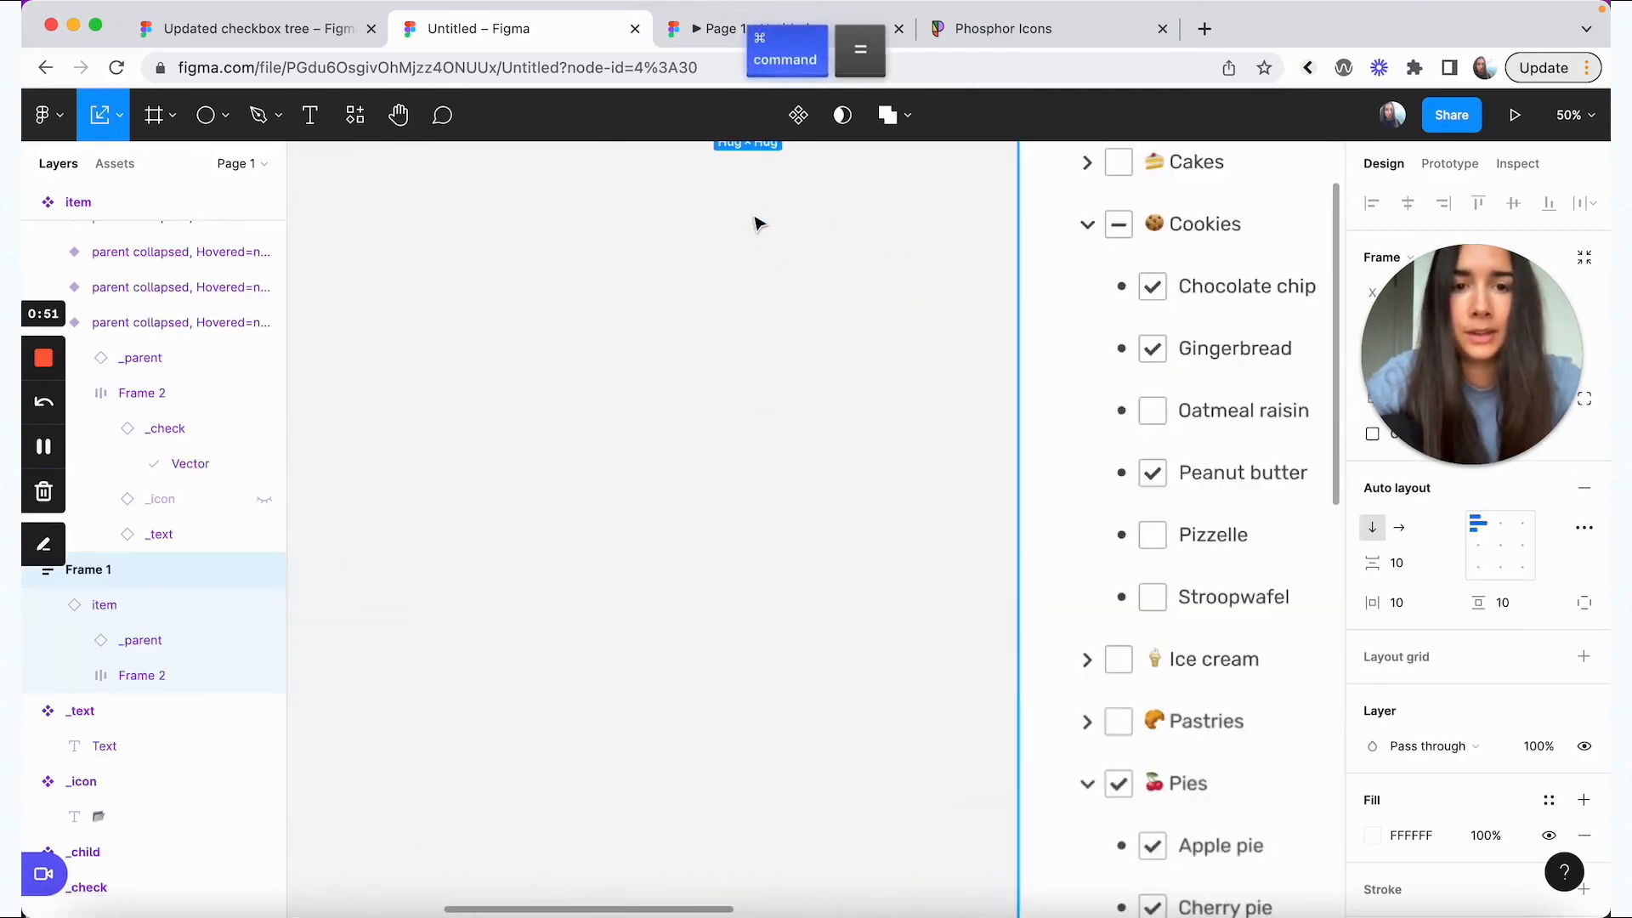
{"action": "scroll", "coordinate": [758, 223], "scroll_direction": "up", "scroll_amount": 5}
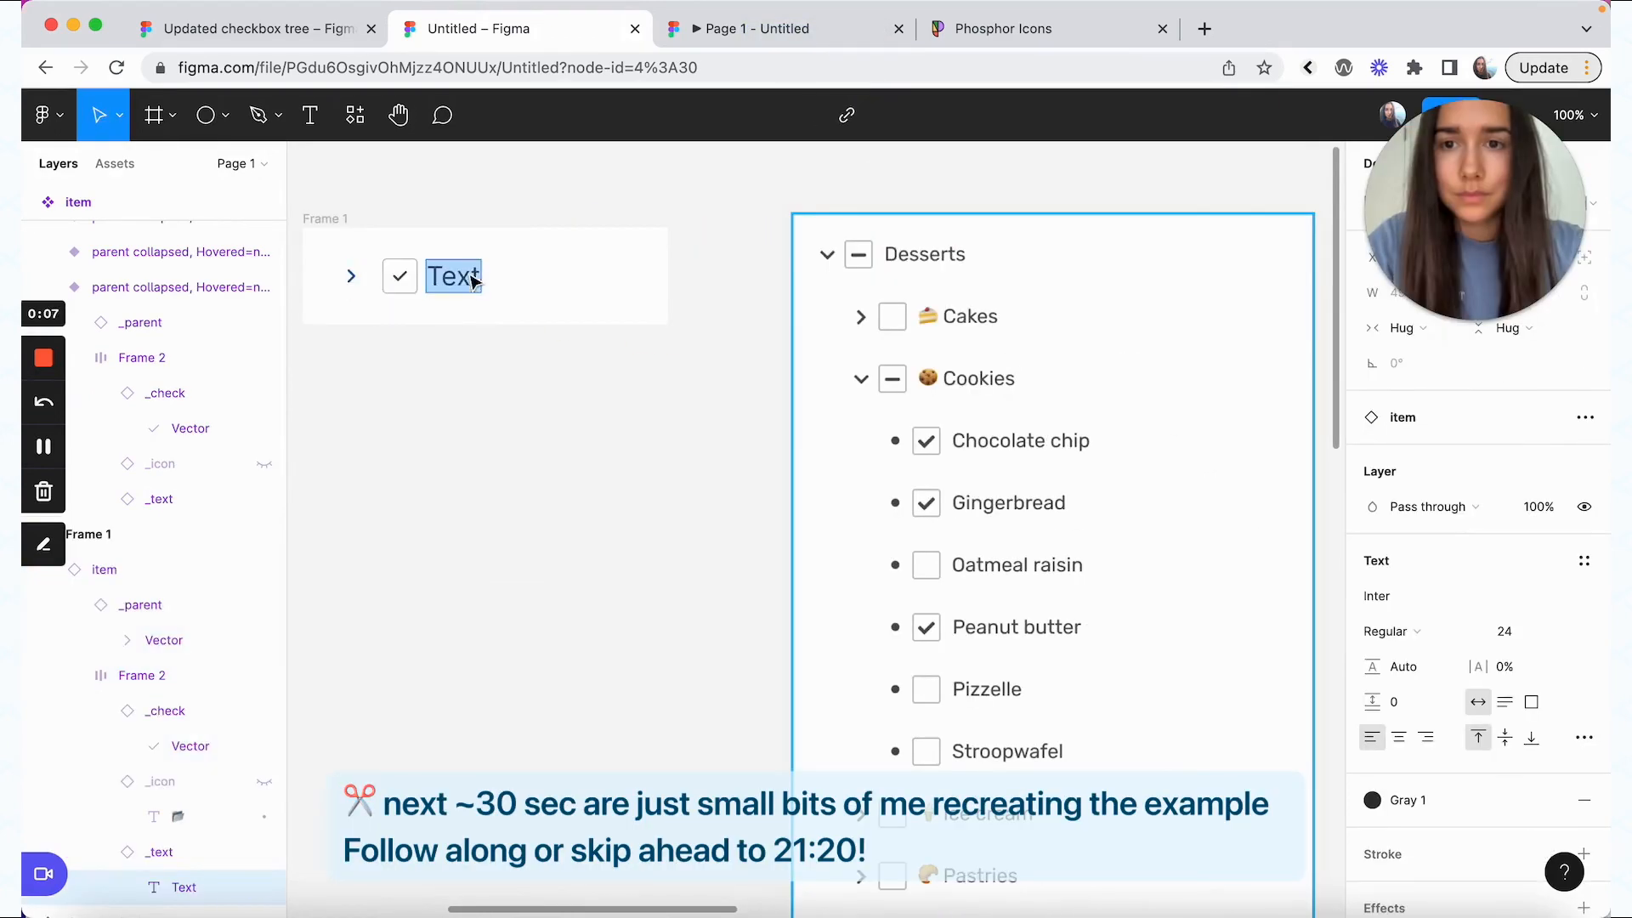
- Change the text of the item in Frame 1 to Desserts and set its checkbox state to partially checked
{"action": "type", "text": "Desserts"}
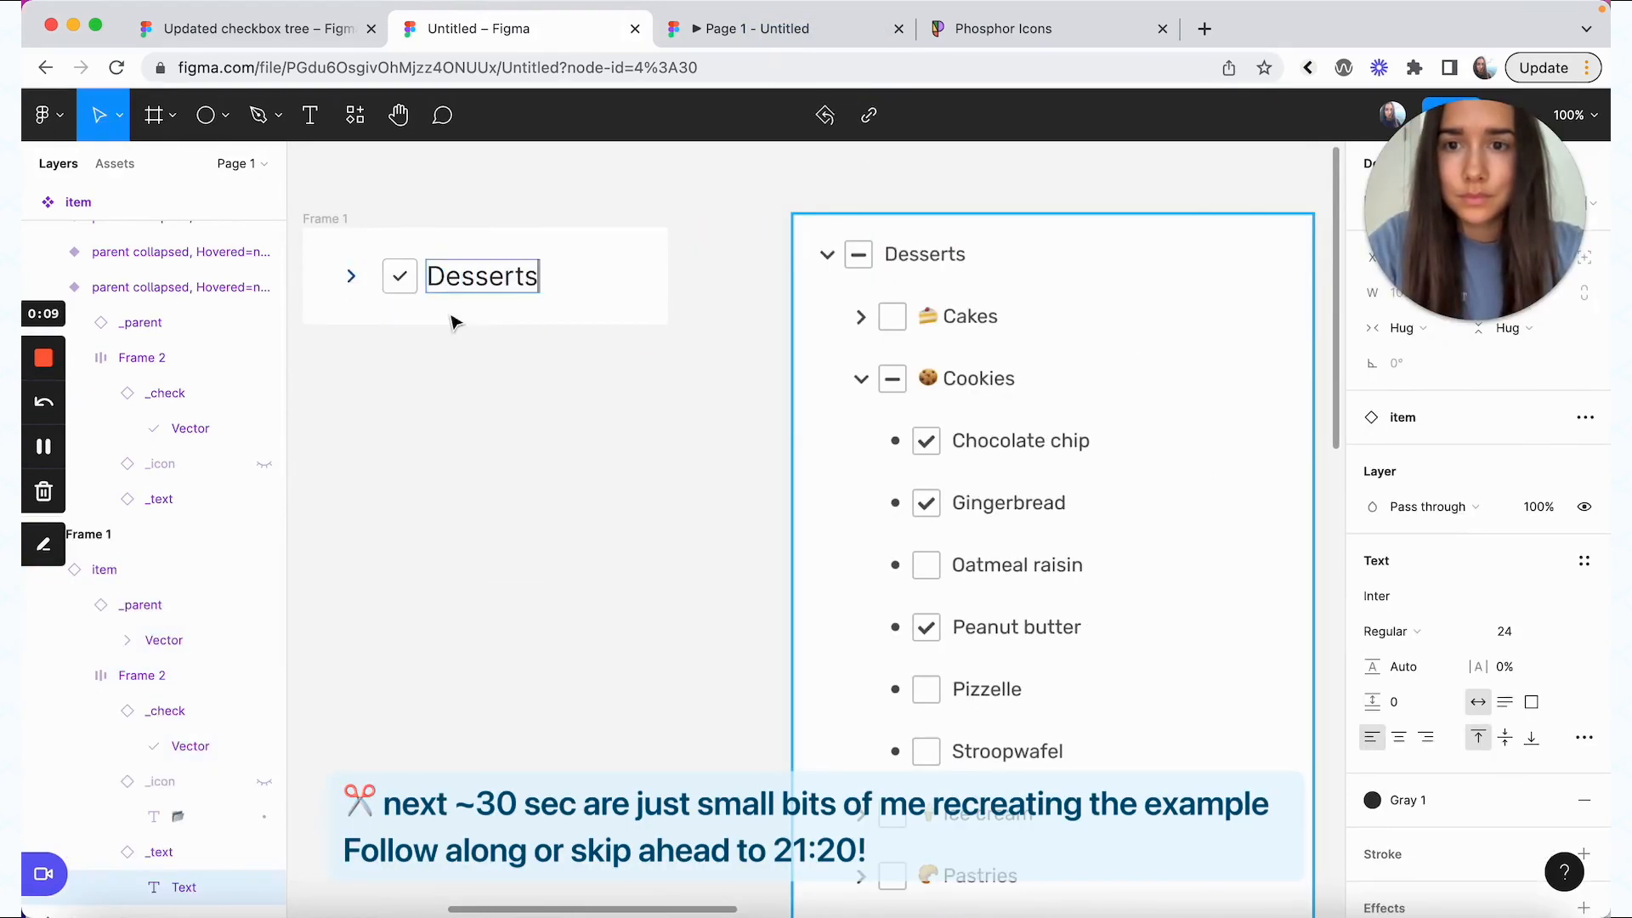
{"action": "key", "text": "Escape"}
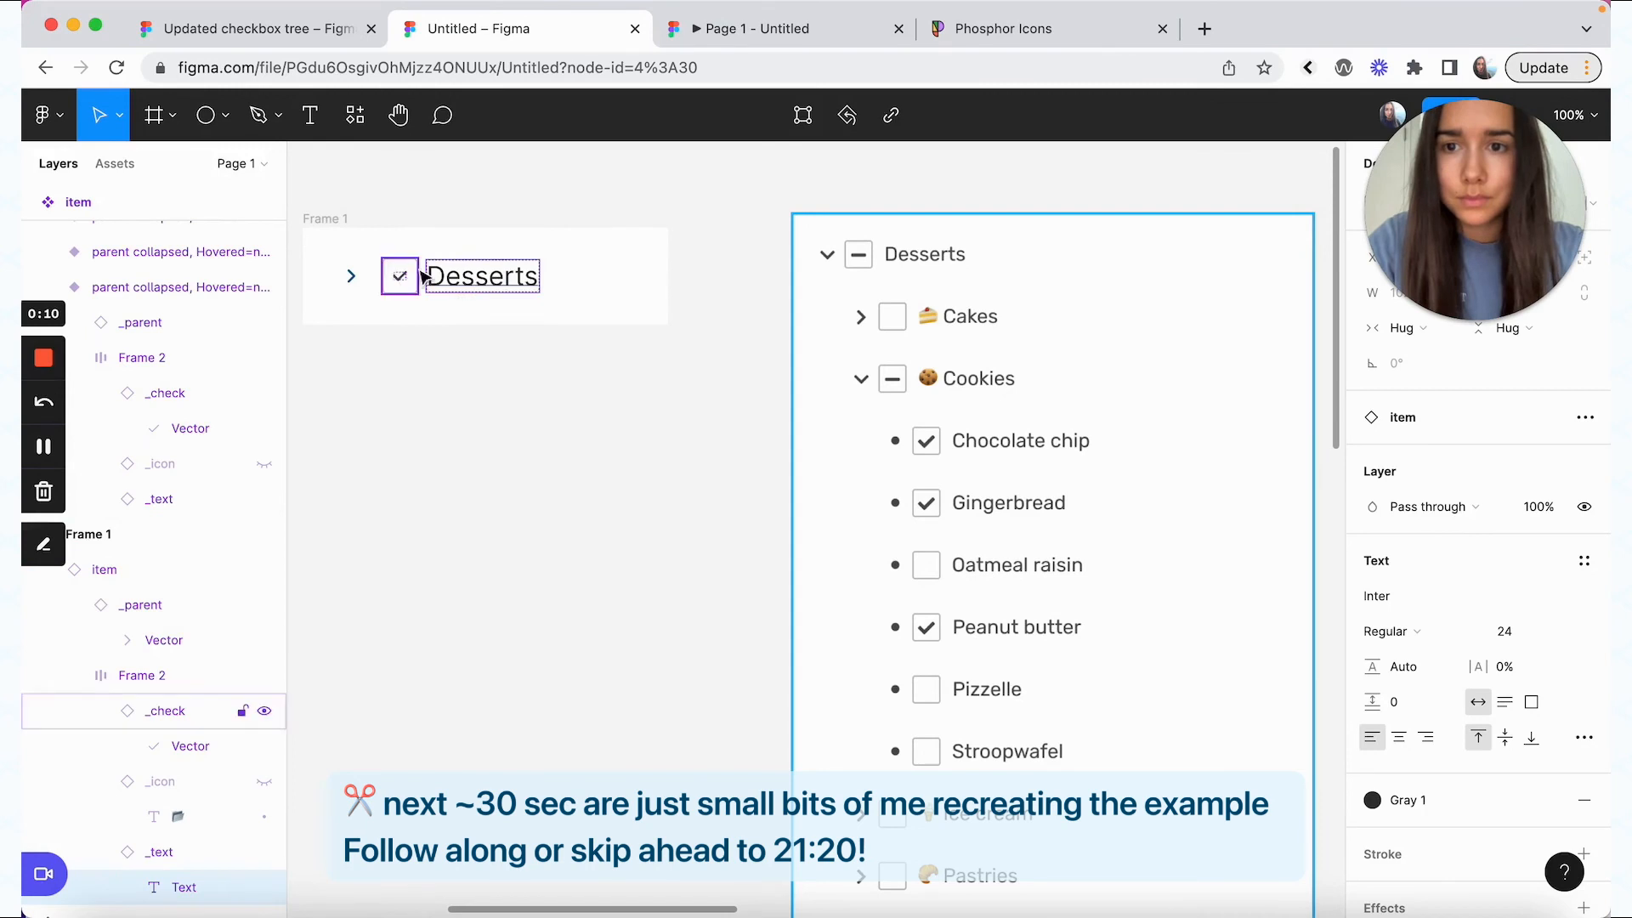
{"action": "left_click", "coordinate": [439, 285]}
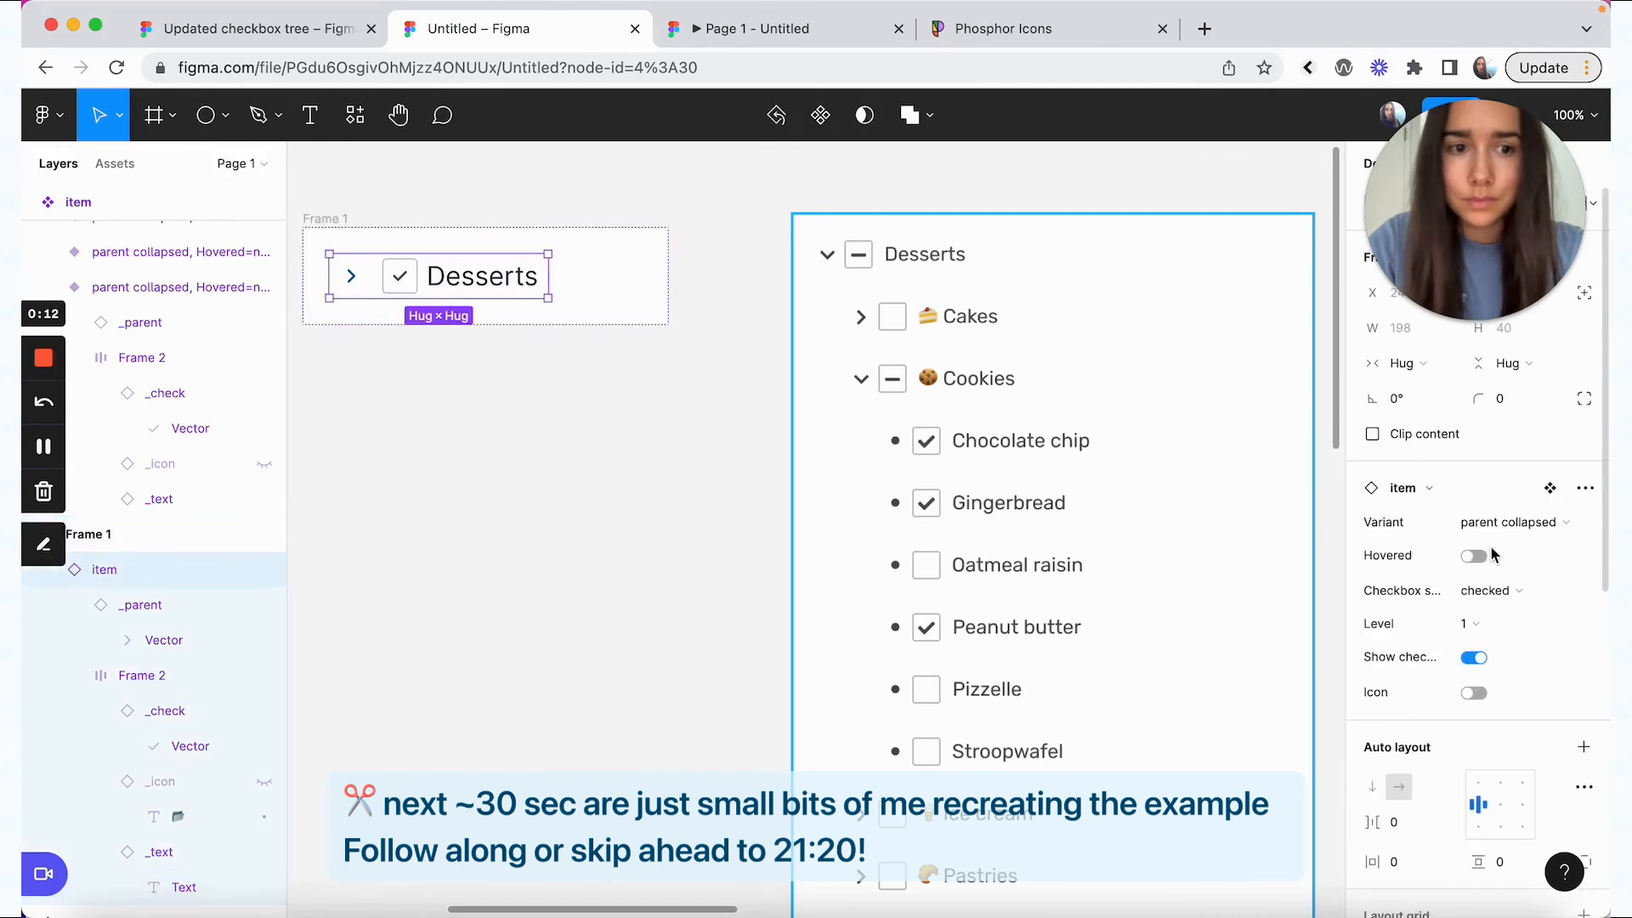
{"action": "left_click", "coordinate": [1509, 603]}
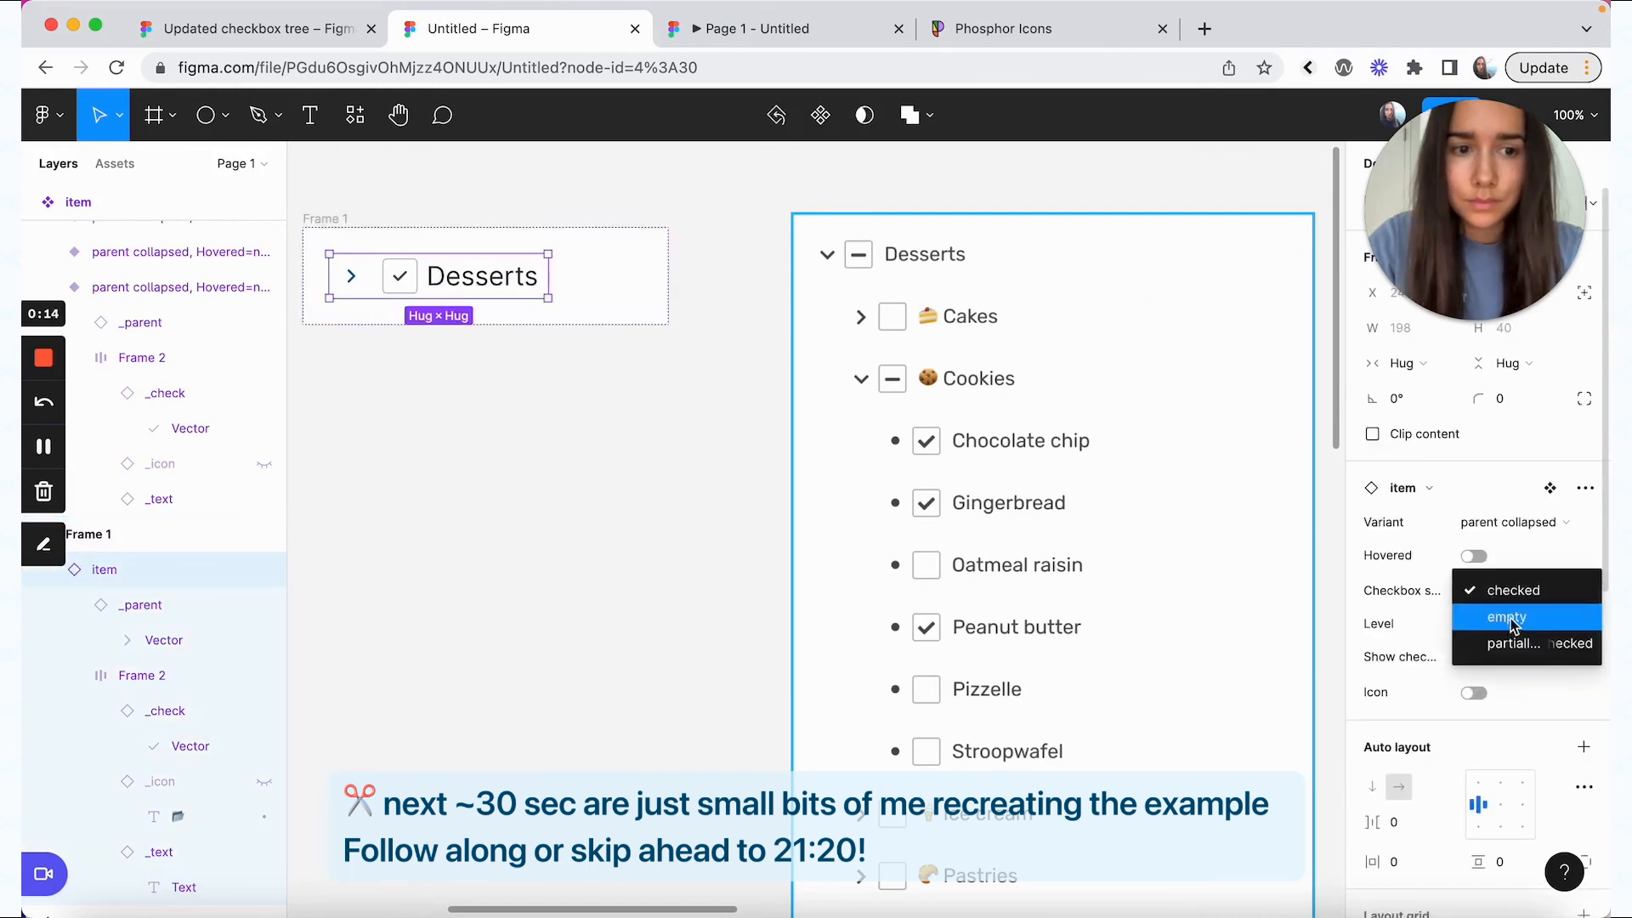
{"action": "left_click", "coordinate": [1504, 639]}
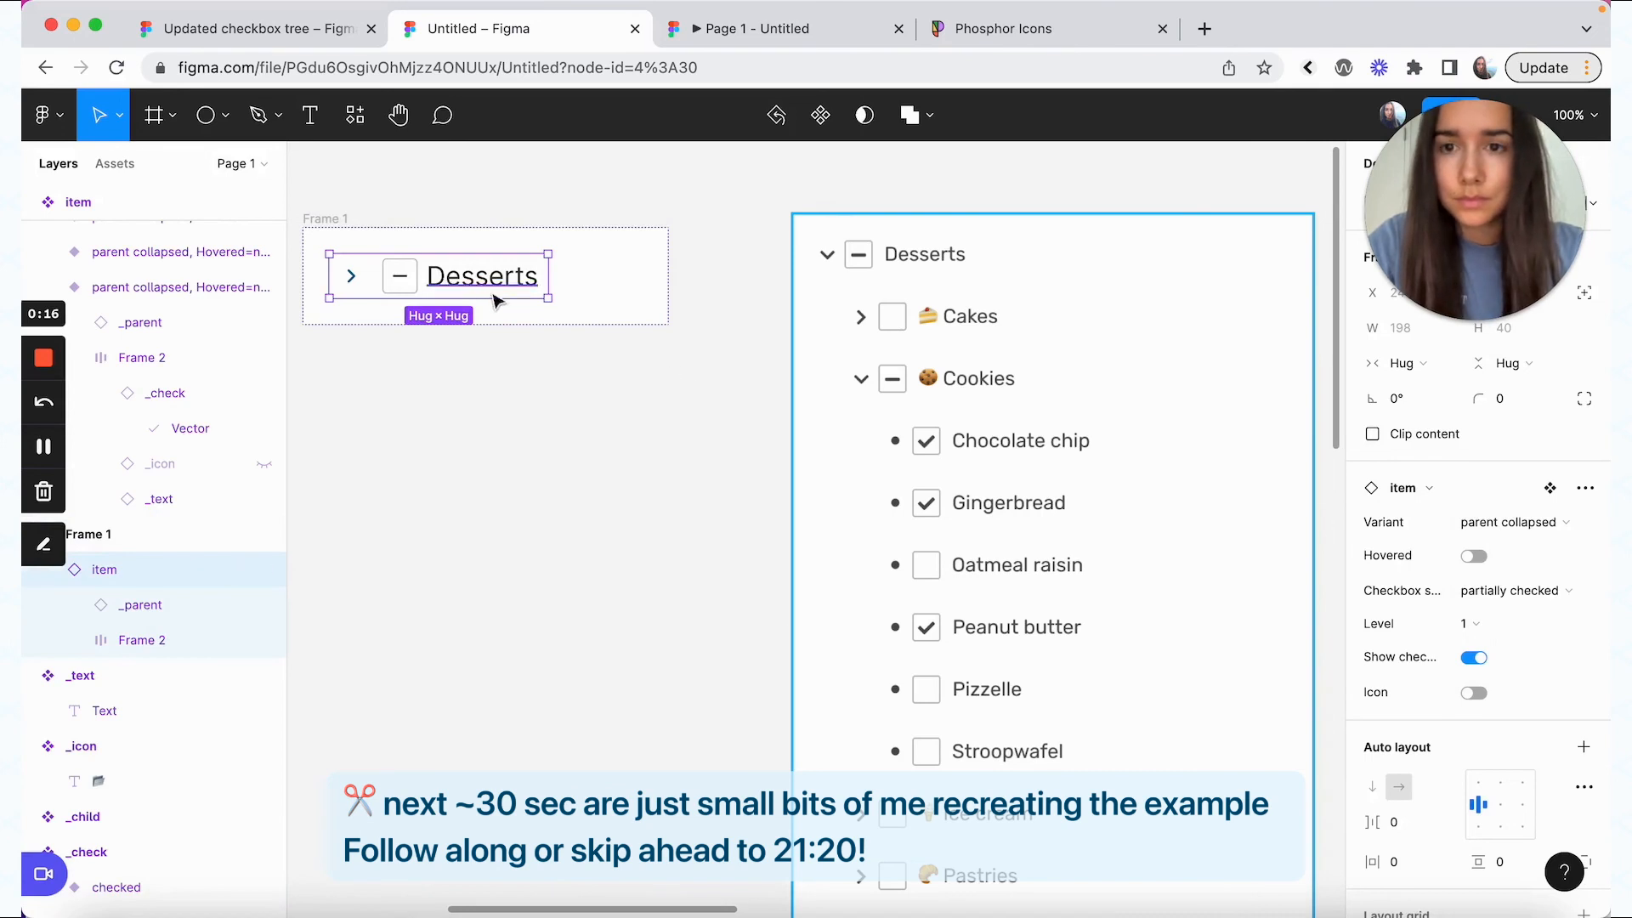
- Paste two copies of the Desserts item below it in Frame 1 and set their Level to 2
{"action": "key", "text": "super+v"}
{"action": "key", "text": "super+v"}
{"action": "left_click", "coordinate": [501, 340], "text": "shift"}
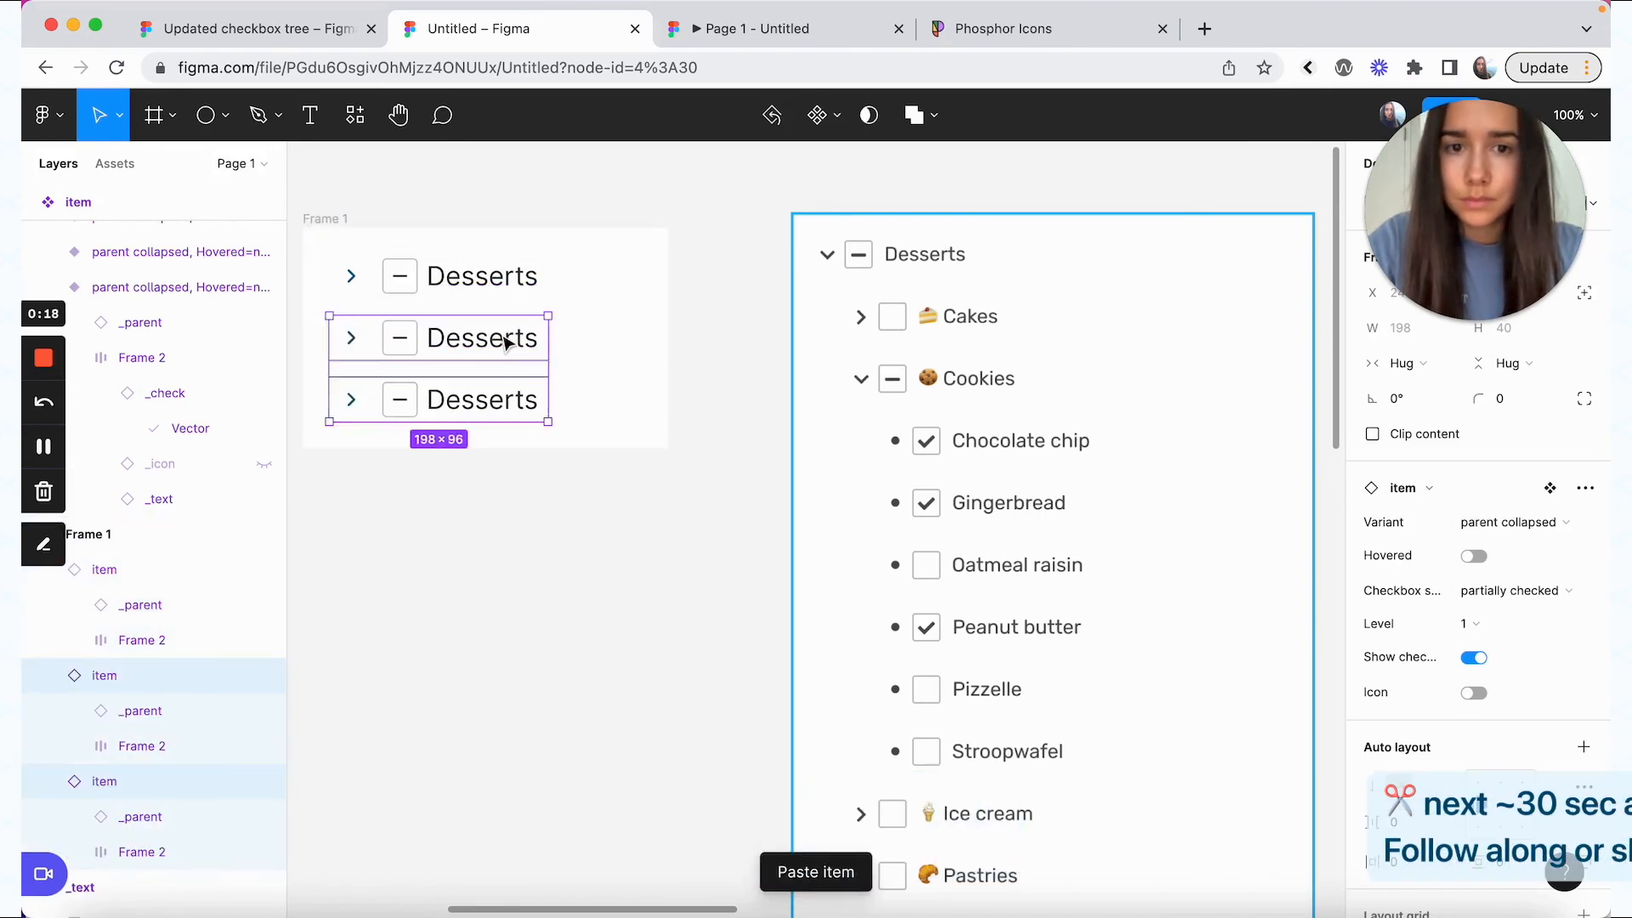
{"action": "left_click", "coordinate": [1505, 626]}
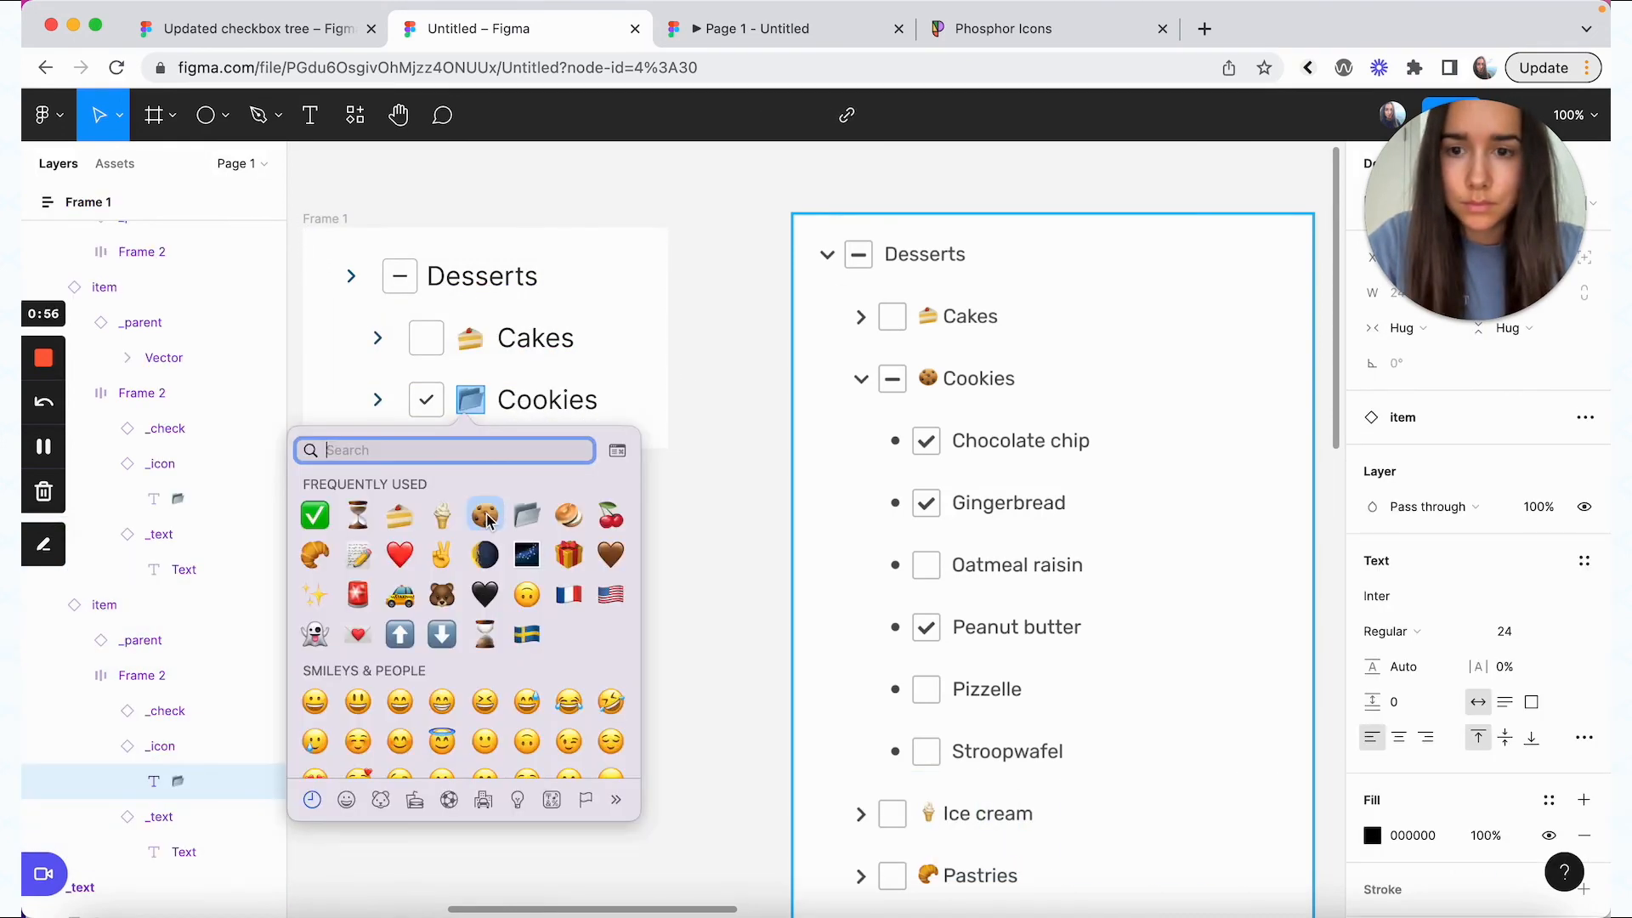
- Replace the folder icon of the Cookies item with the cookie emoji
{"action": "left_click", "coordinate": [488, 519]}
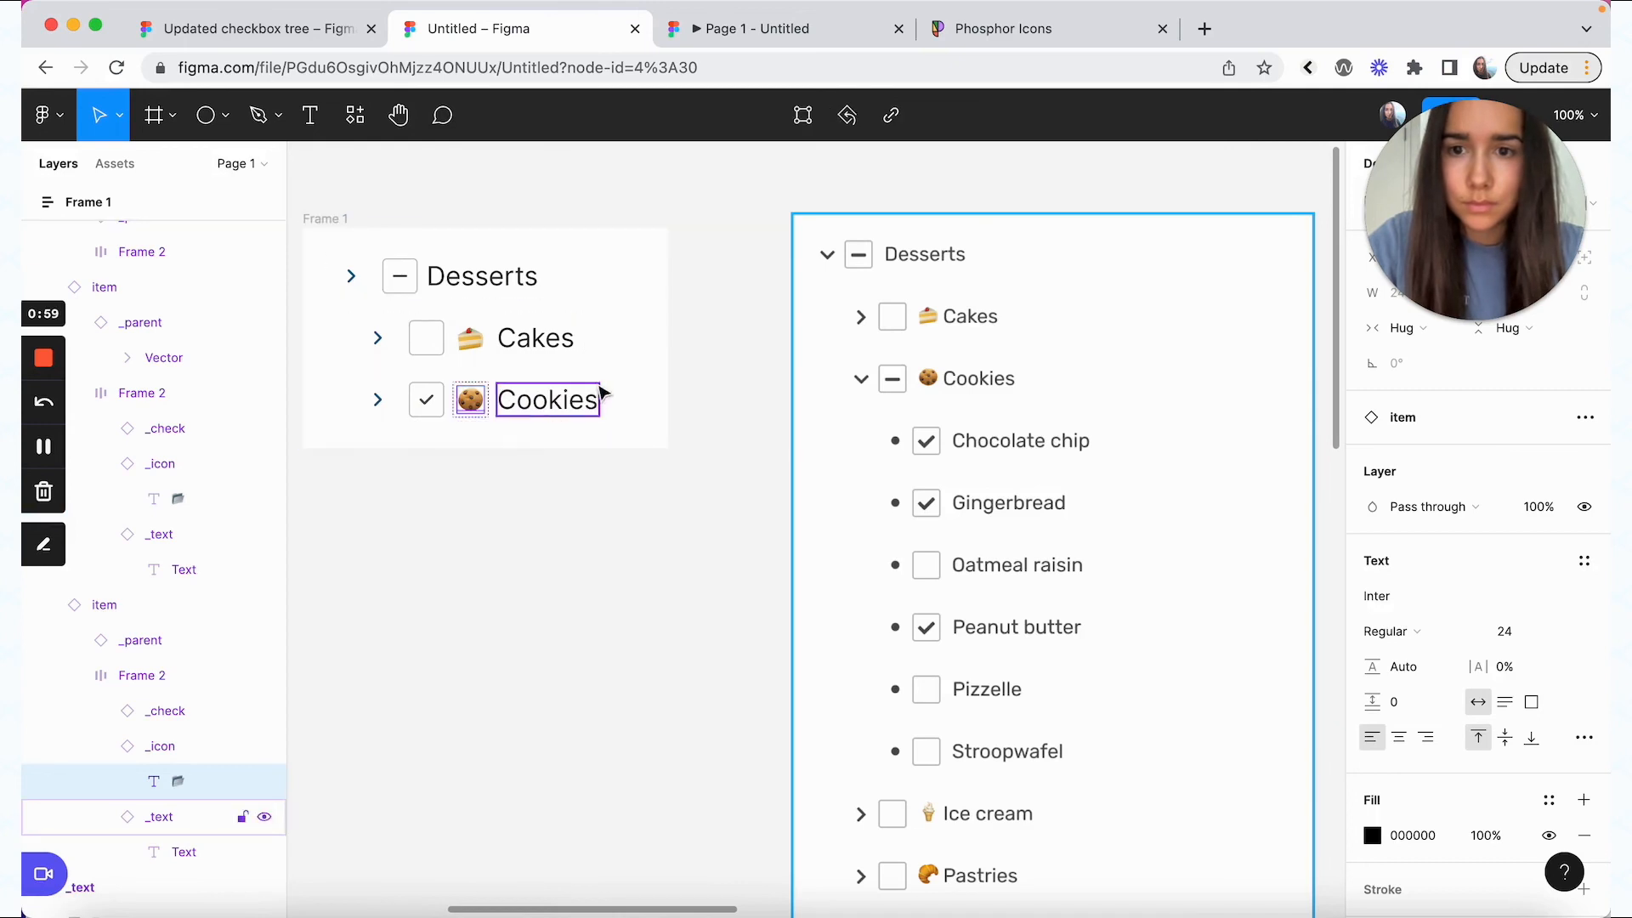
{"action": "left_click", "coordinate": [561, 400]}
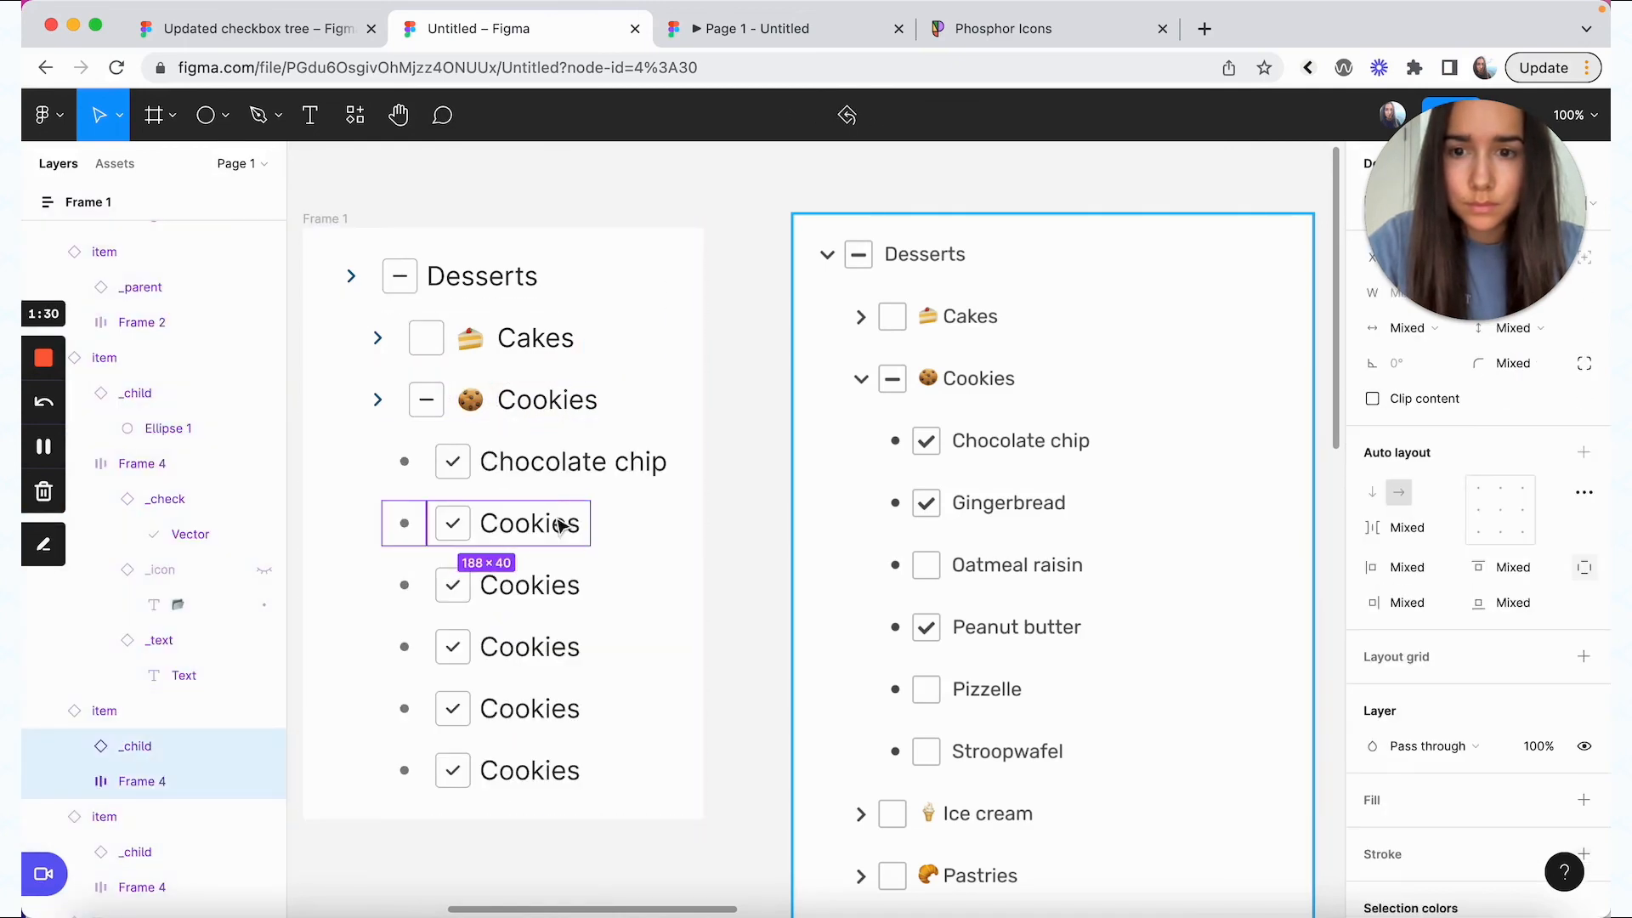
- Change the text of the child item below Chocolate chip to Gingerbread
{"action": "double_click", "coordinate": [561, 525]}
{"action": "double_click", "coordinate": [562, 524]}
{"action": "type", "text": "Gingerbread"}
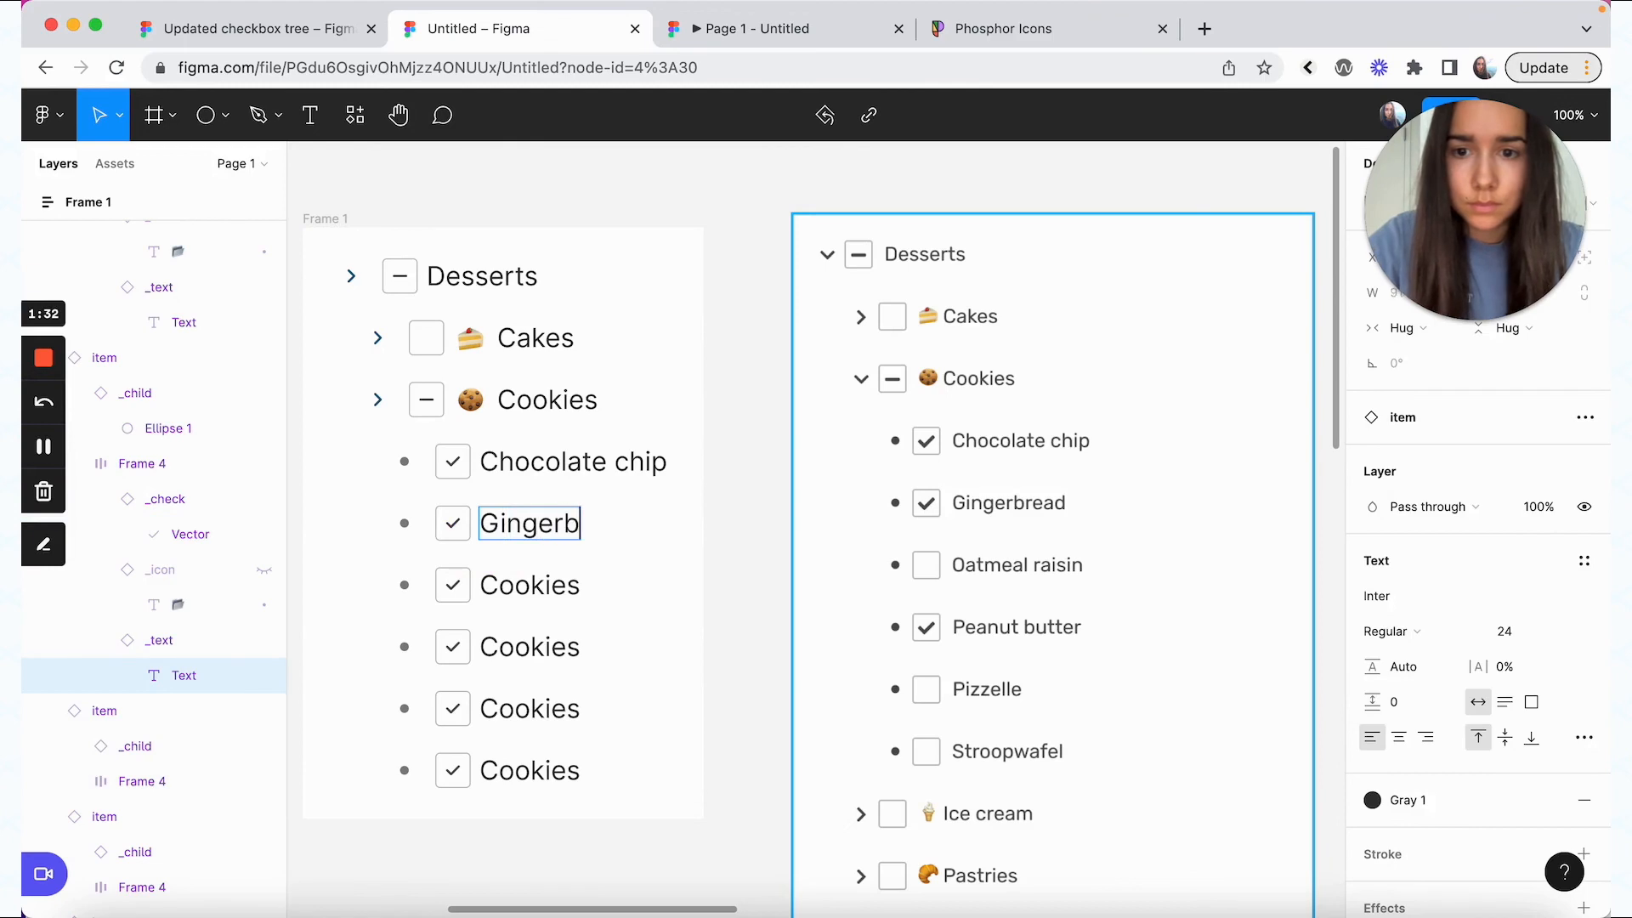
{"action": "left_click", "coordinate": [527, 583]}
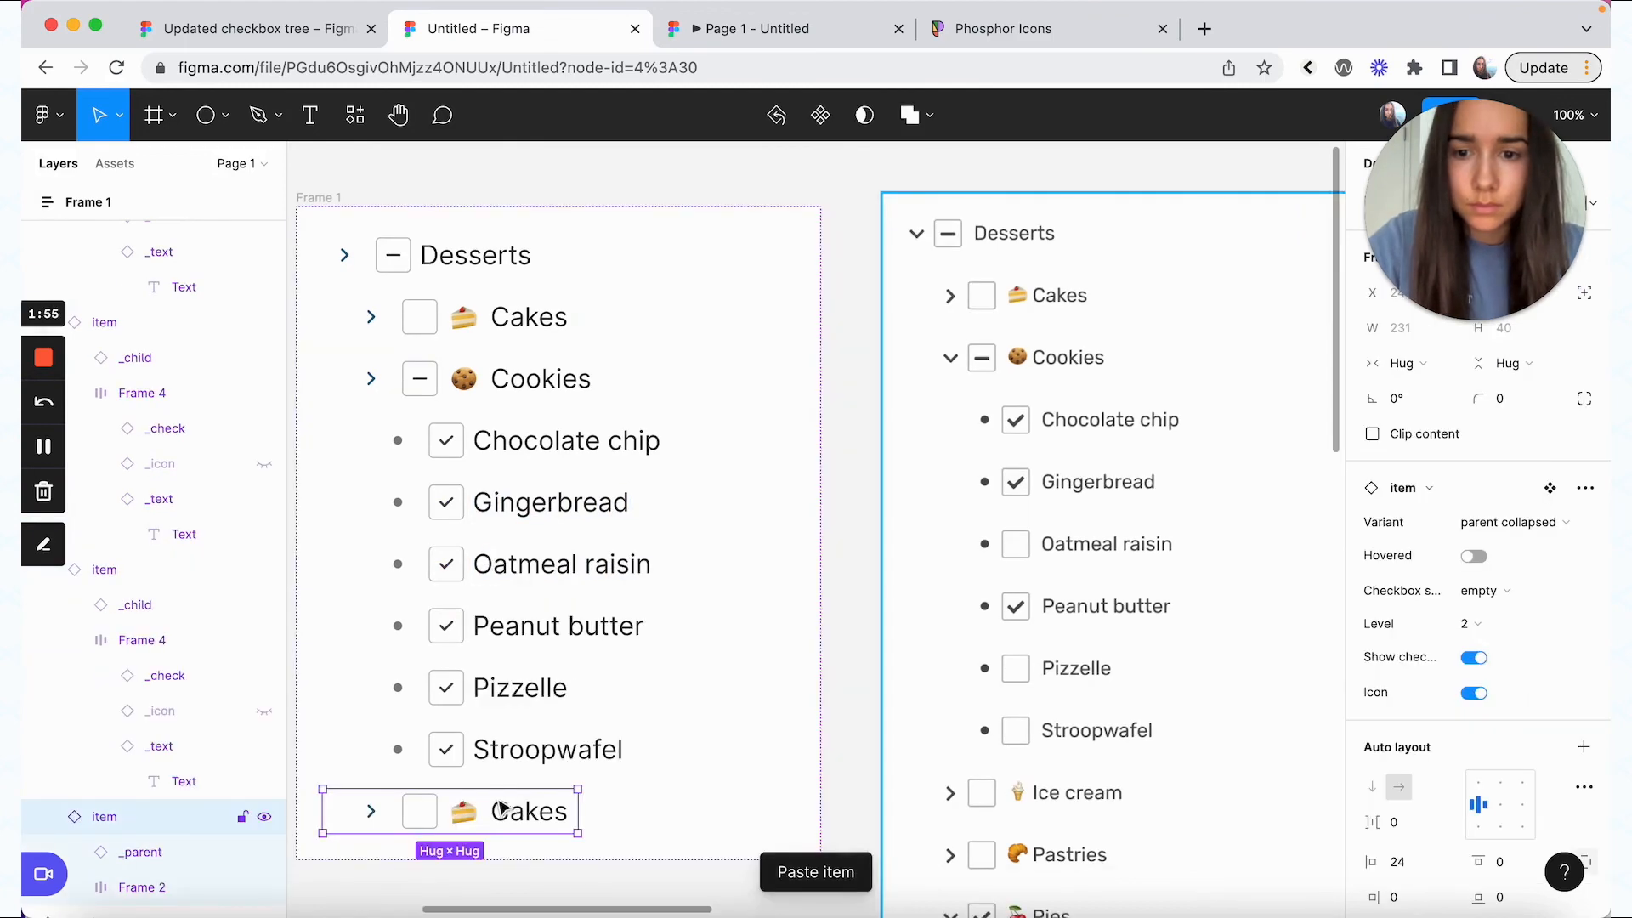
- Change the text of the pasted Cakes copy below Stroopwafel to Ice cream
{"action": "double_click", "coordinate": [514, 812]}
{"action": "double_click", "coordinate": [514, 812]}
{"action": "type", "text": "Ice cream"}
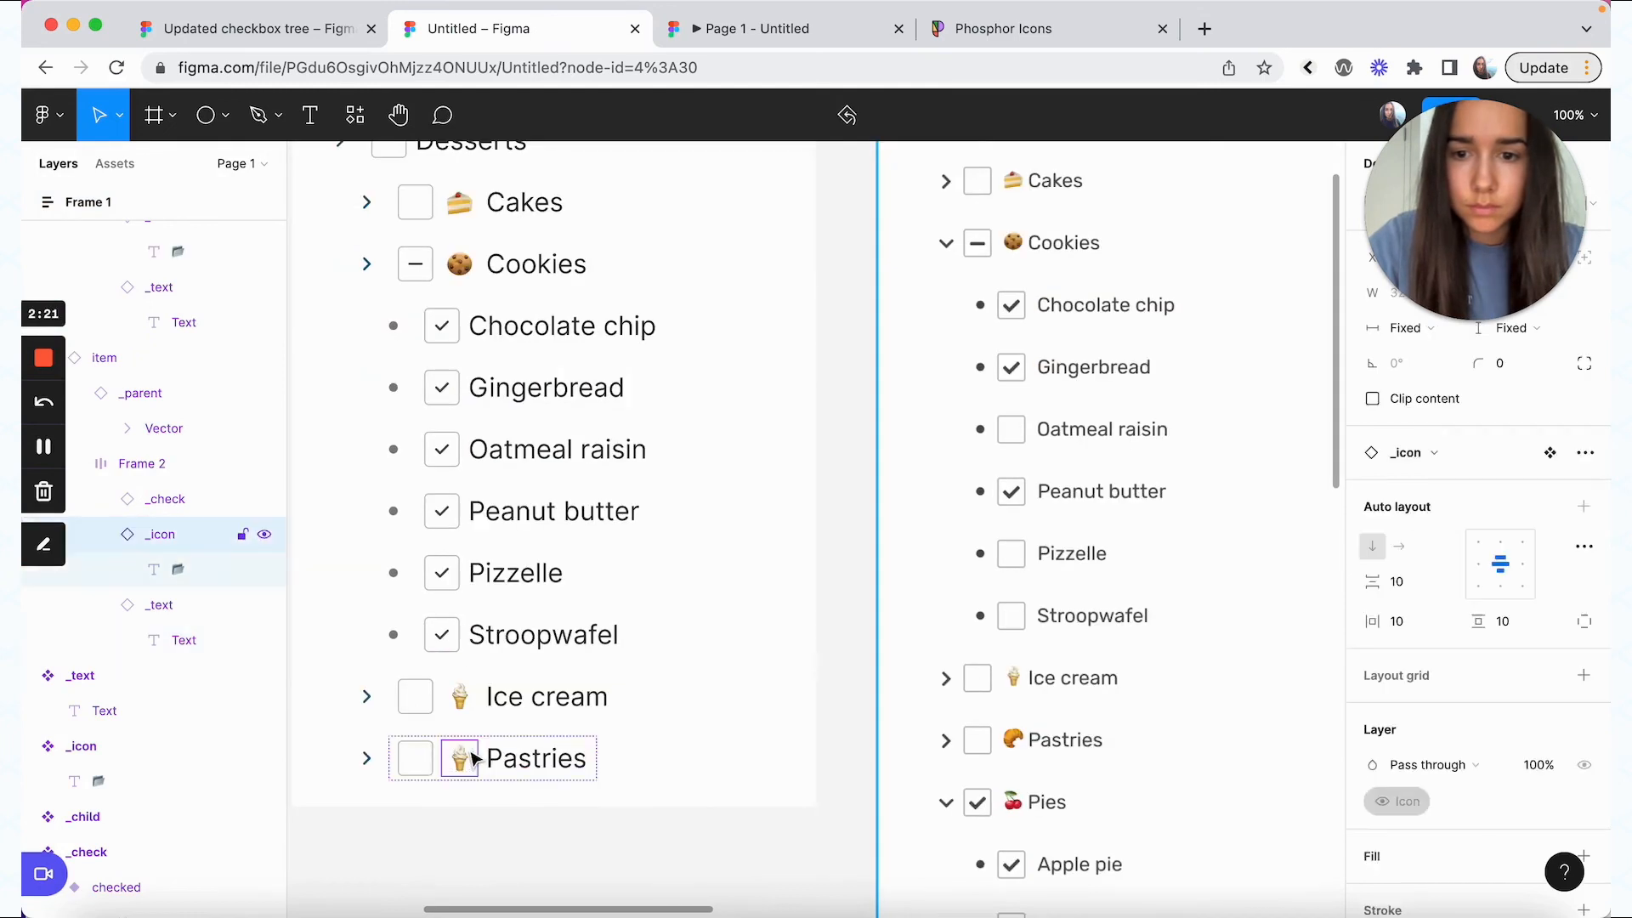
- Replace the ice cream icon of the Pastries item with the croissant emoji
{"action": "key", "text": "Return"}
{"action": "key", "text": "ctrl+super+space"}
{"action": "left_click", "coordinate": [657, 551]}
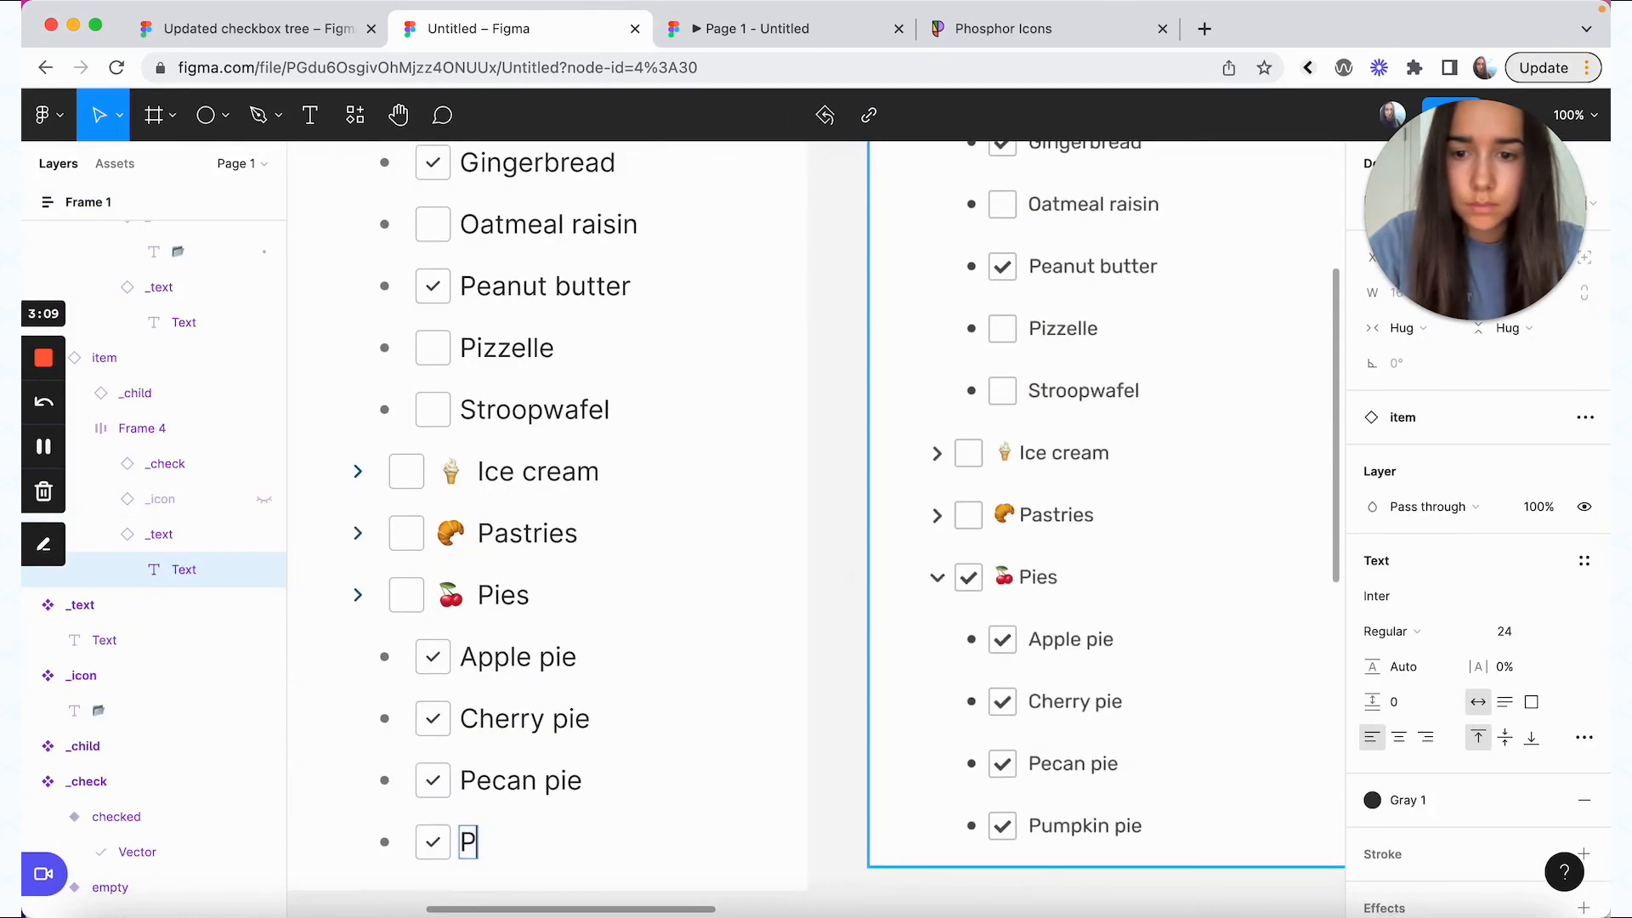
- Complete the text of the last child item under Pies as Pumpkin pie
{"action": "type", "text": "umpkin pie"}
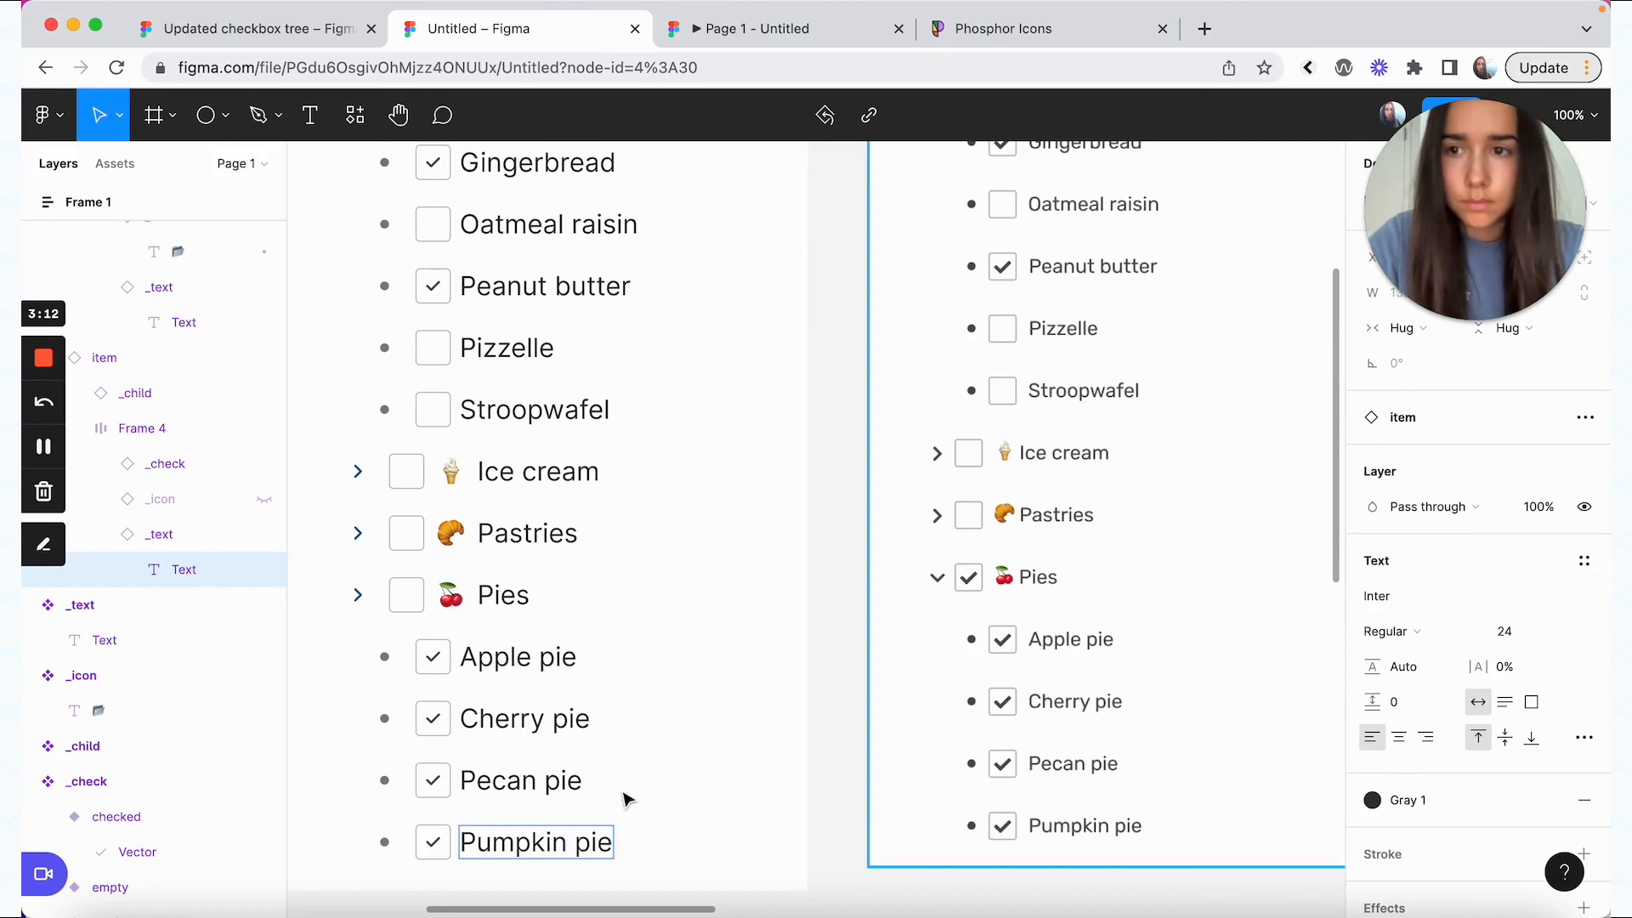
{"action": "left_click", "coordinate": [688, 723]}
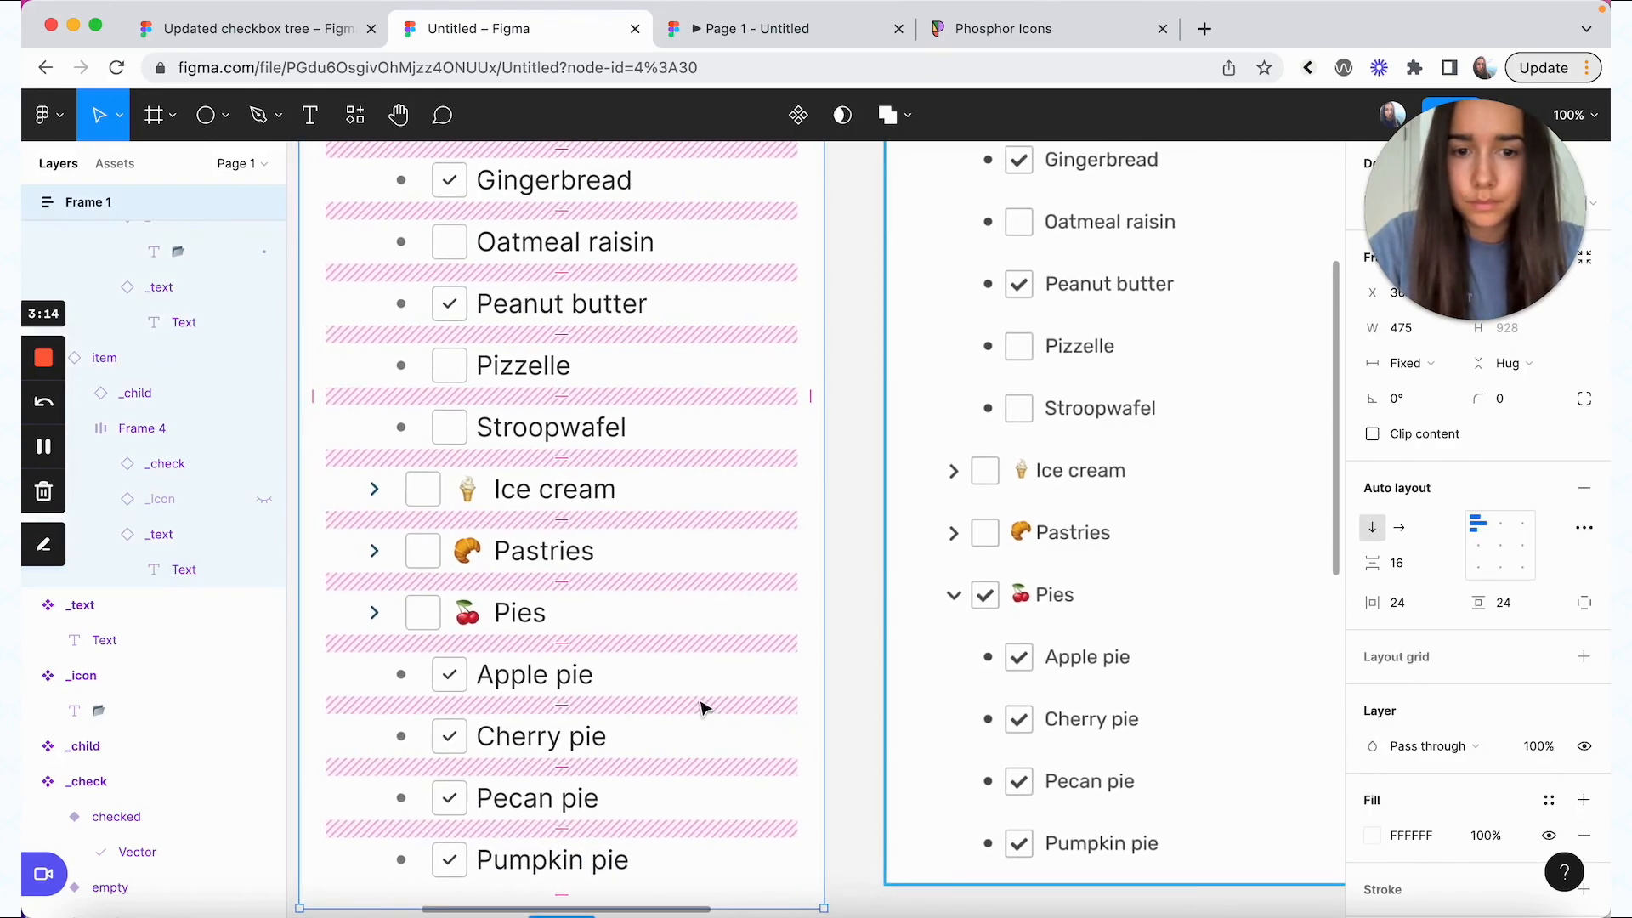
- Set the checkbox state of the Pies item to checked
{"action": "scroll", "coordinate": [702, 708], "scroll_direction": "up", "scroll_amount": 2}
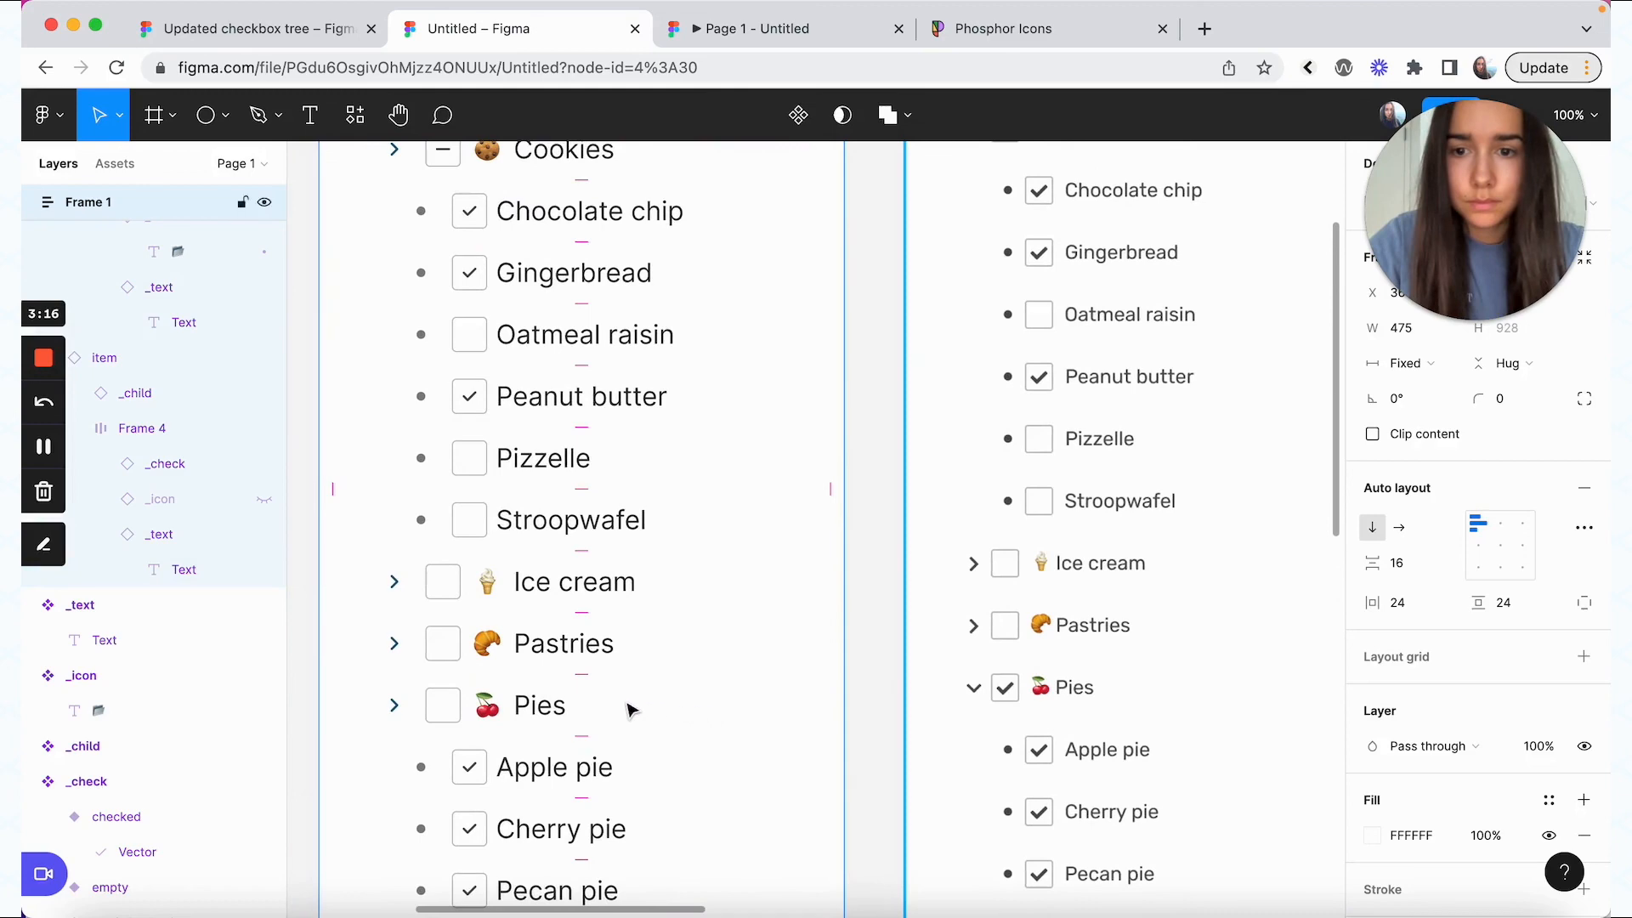
{"action": "left_click", "coordinate": [556, 713]}
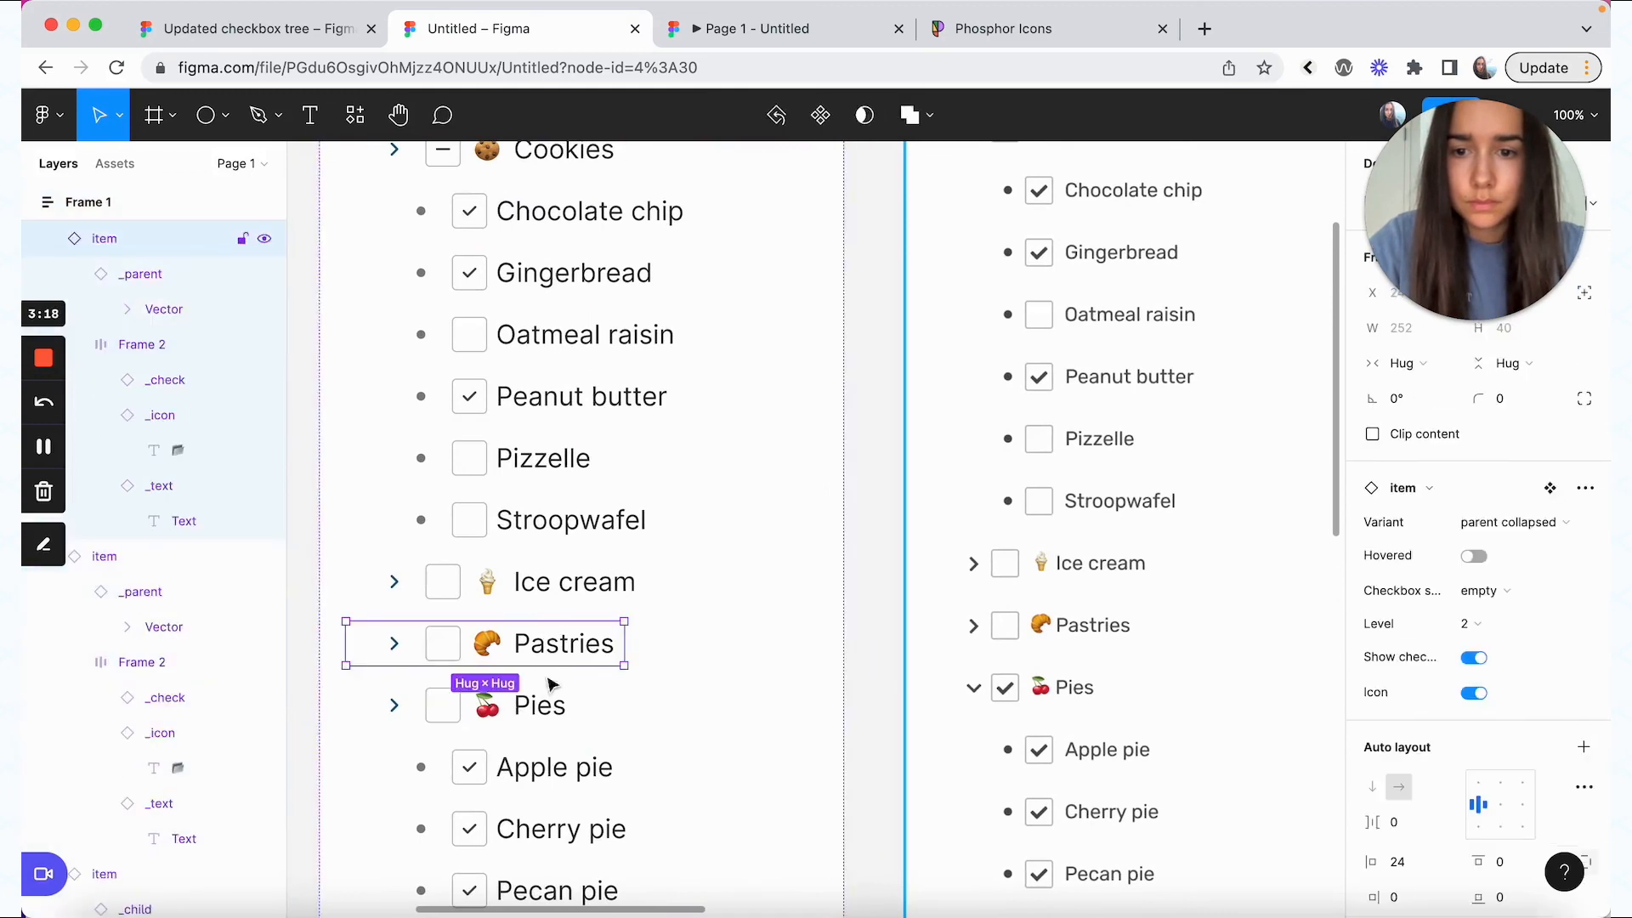
{"action": "left_click", "coordinate": [1507, 590]}
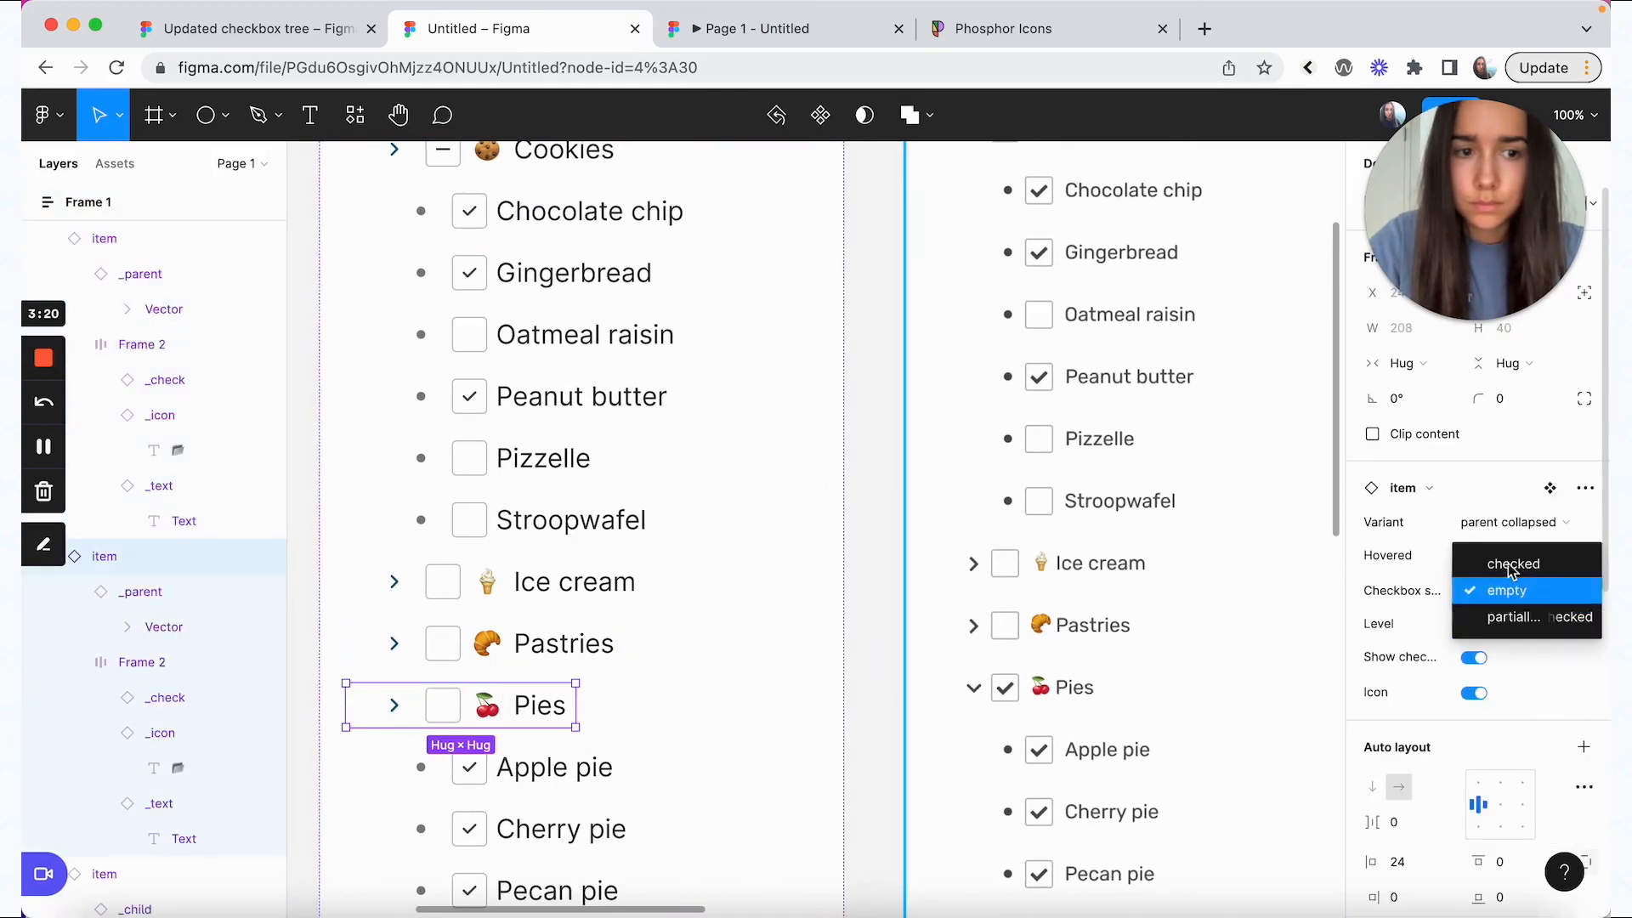
{"action": "left_click", "coordinate": [1511, 563]}
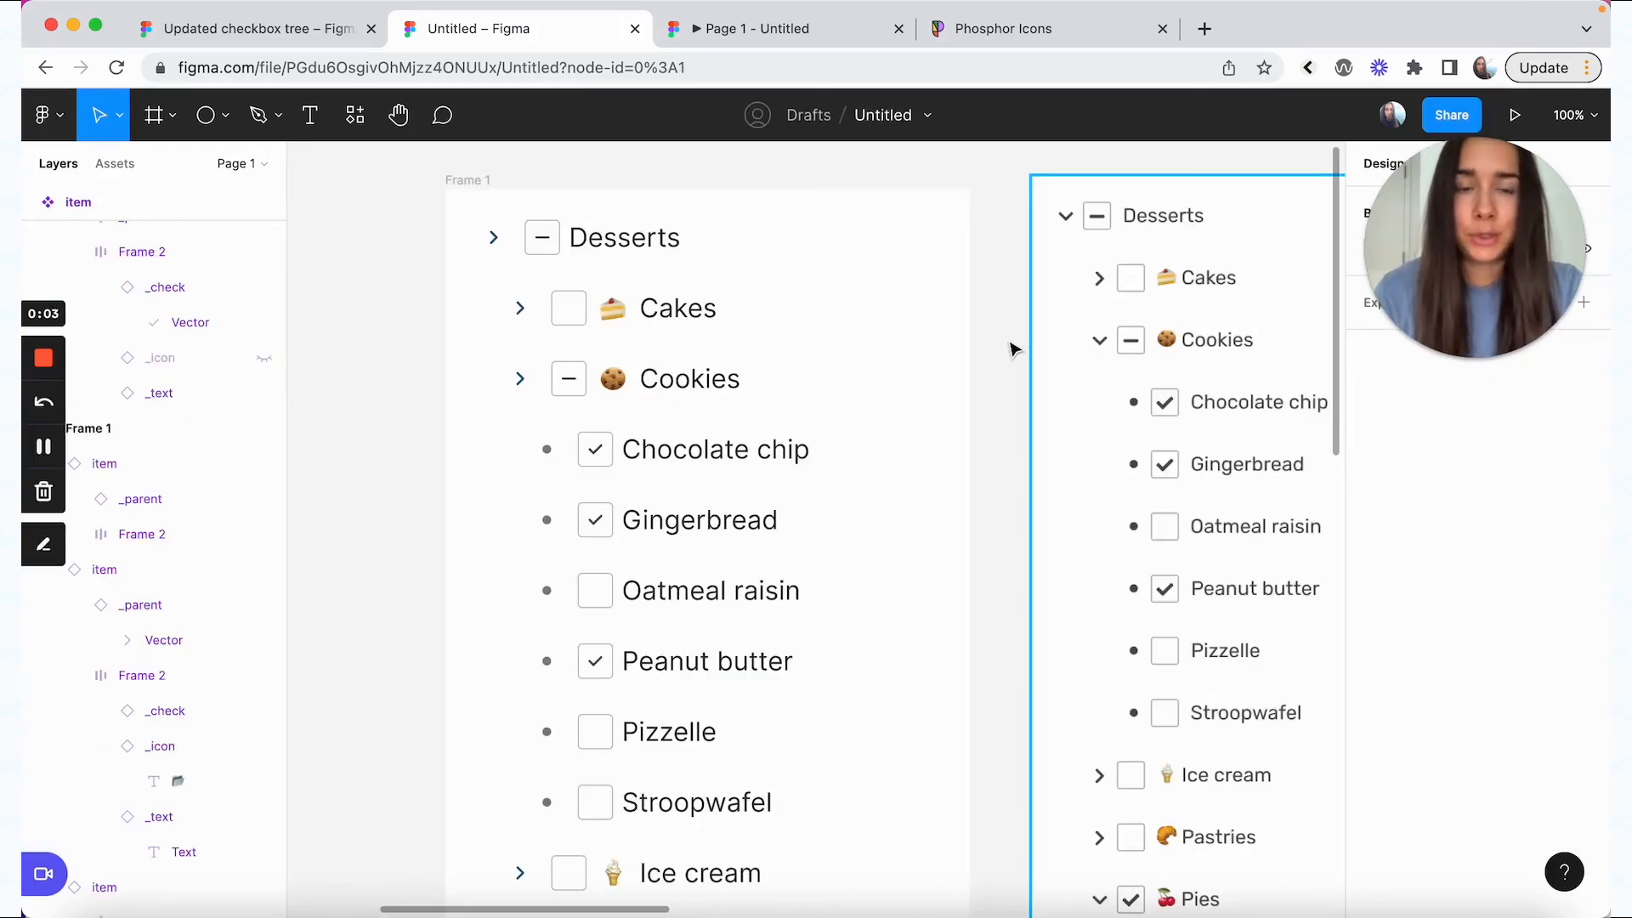
{"action": "scroll", "coordinate": [1066, 365], "scroll_direction": "right", "scroll_amount": 5}
{"action": "scroll", "coordinate": [1070, 368], "scroll_direction": "right", "scroll_amount": 2}
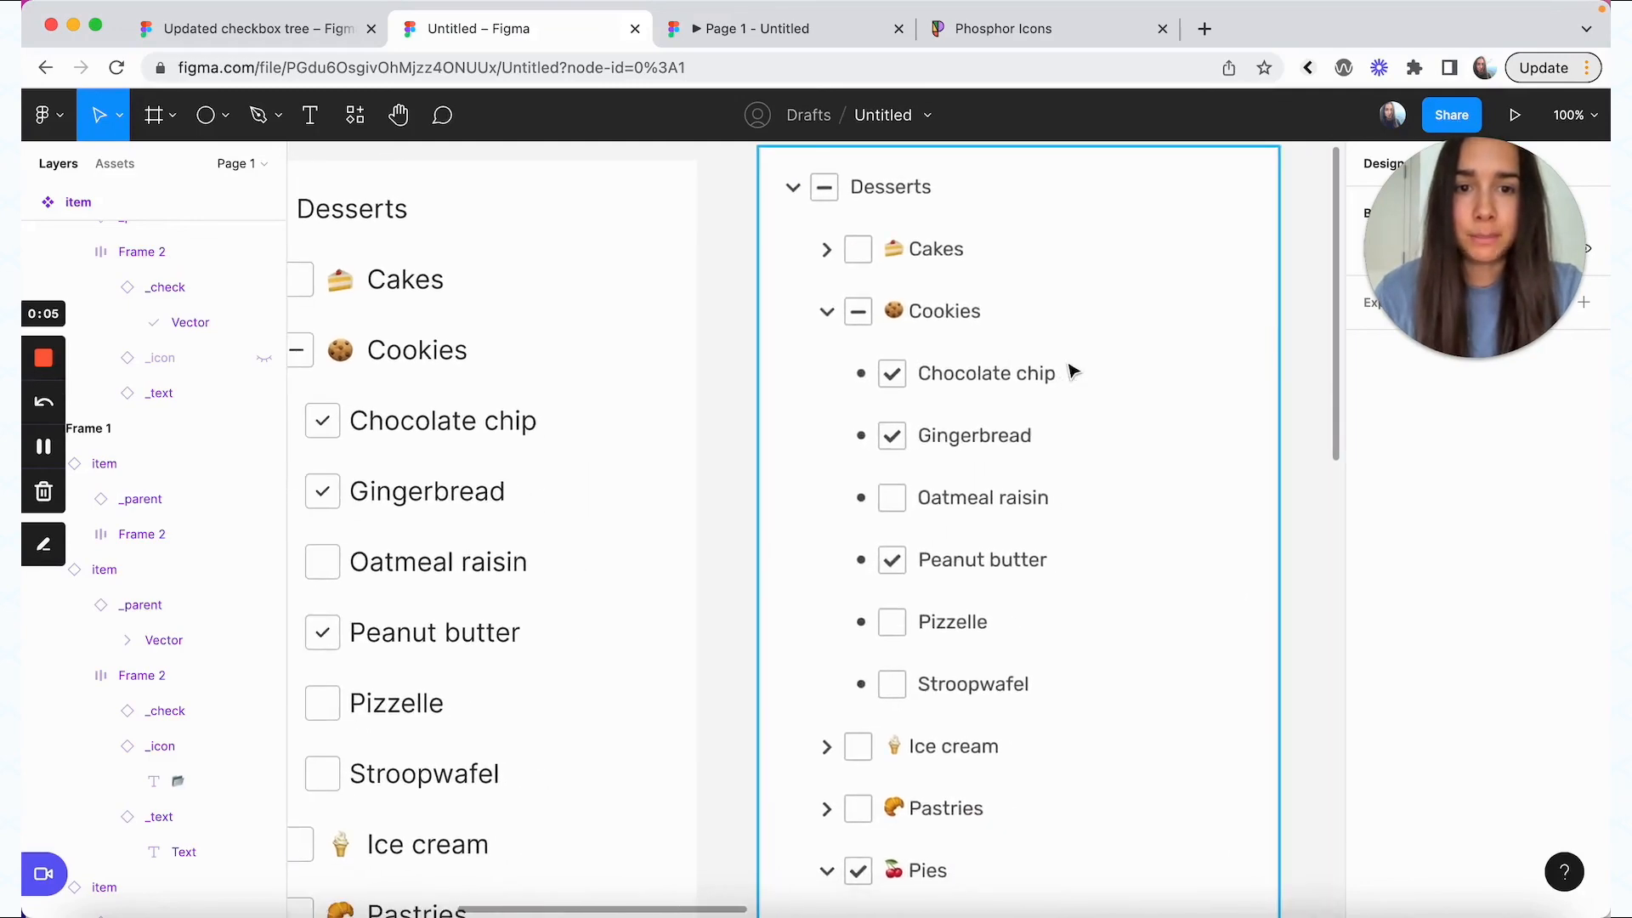
- Test the recreated Desserts tree in the prototype preview by toggling the Chocolate chip and Gingerbread items and the Cookies expand arrow
{"action": "scroll", "coordinate": [1070, 368], "scroll_direction": "down", "scroll_amount": 6}
{"action": "scroll", "coordinate": [1070, 368], "scroll_direction": "up", "scroll_amount": 4}
{"action": "scroll", "coordinate": [1069, 368], "scroll_direction": "left", "scroll_amount": 2}
{"action": "scroll", "coordinate": [1070, 368], "scroll_direction": "up", "scroll_amount": 4}
{"action": "scroll", "coordinate": [1069, 368], "scroll_direction": "left", "scroll_amount": 4}
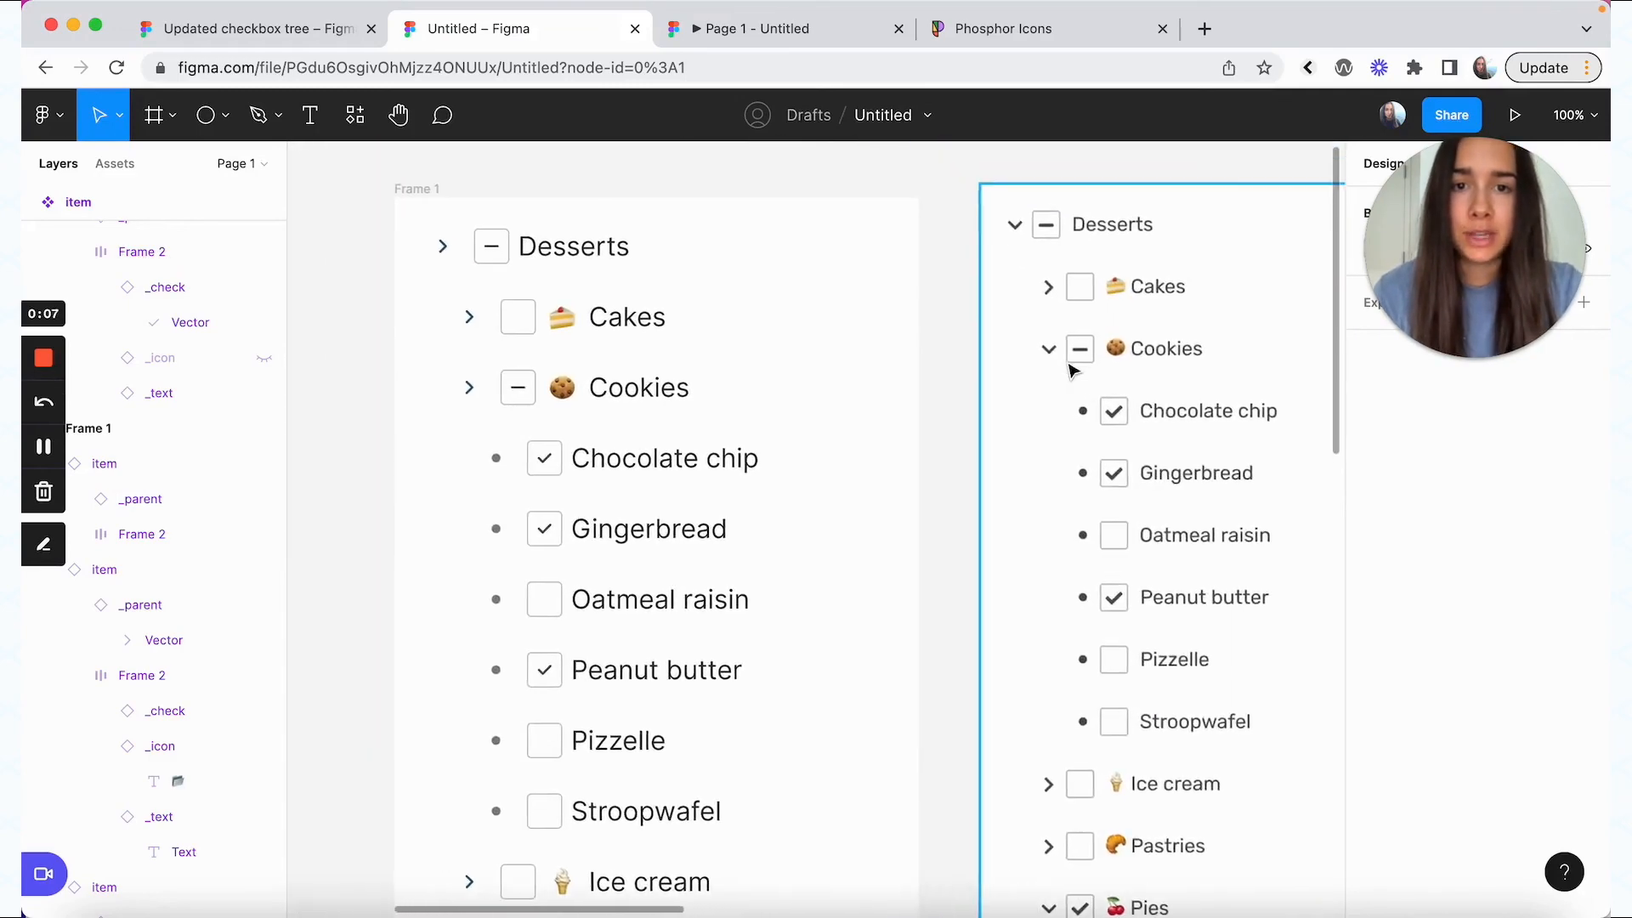
{"action": "left_click", "coordinate": [763, 33]}
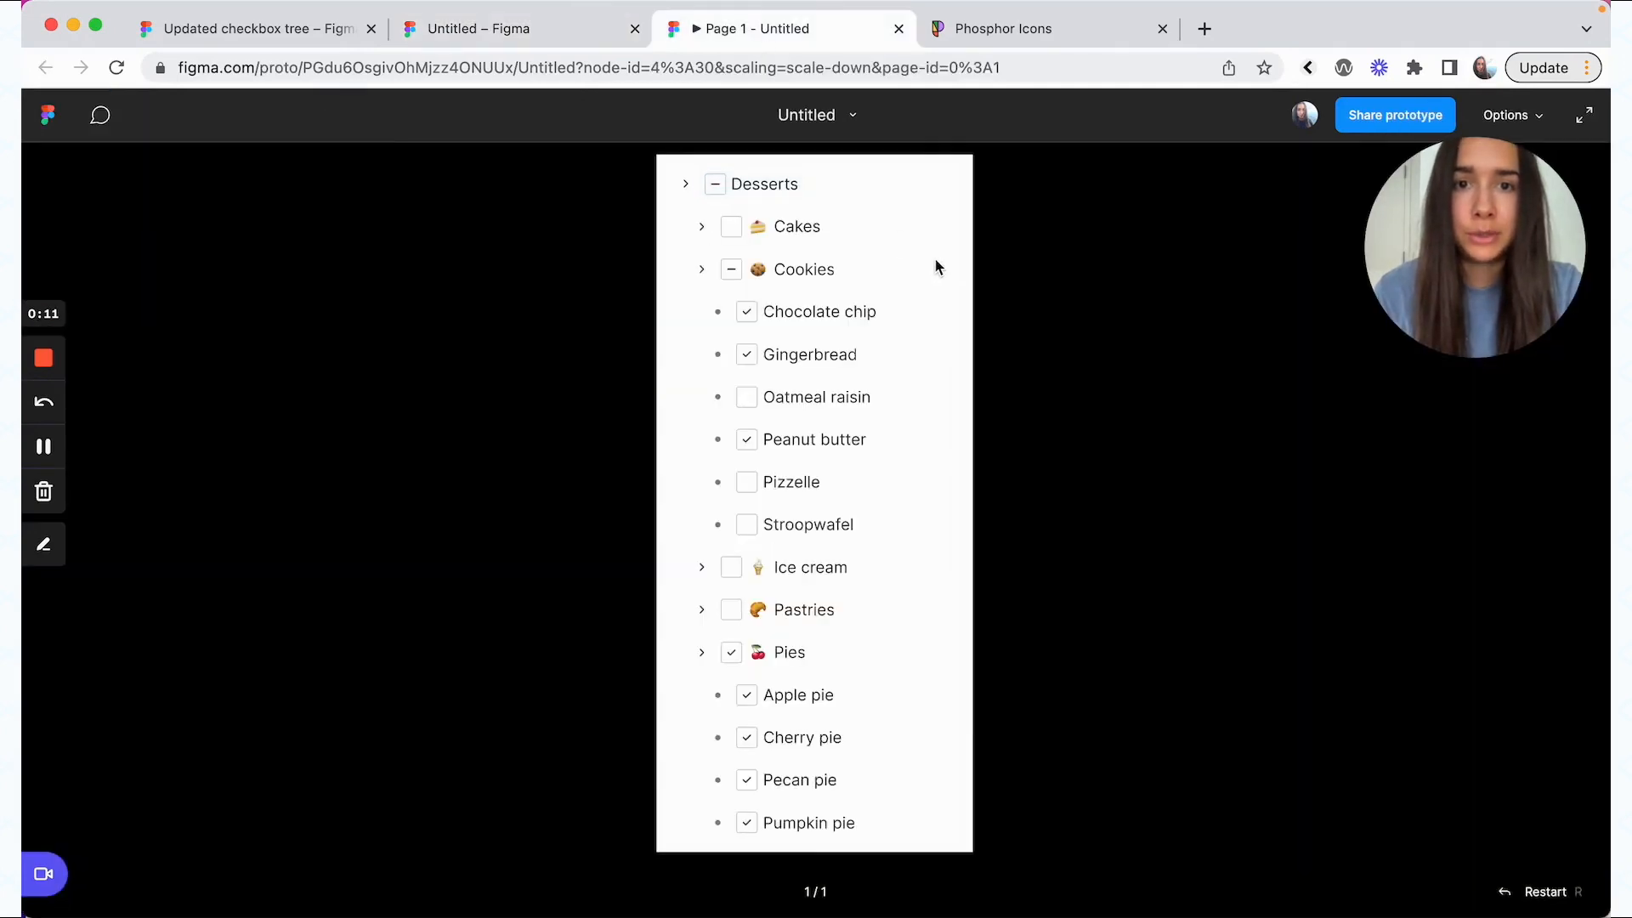
{"action": "left_click", "coordinate": [806, 316]}
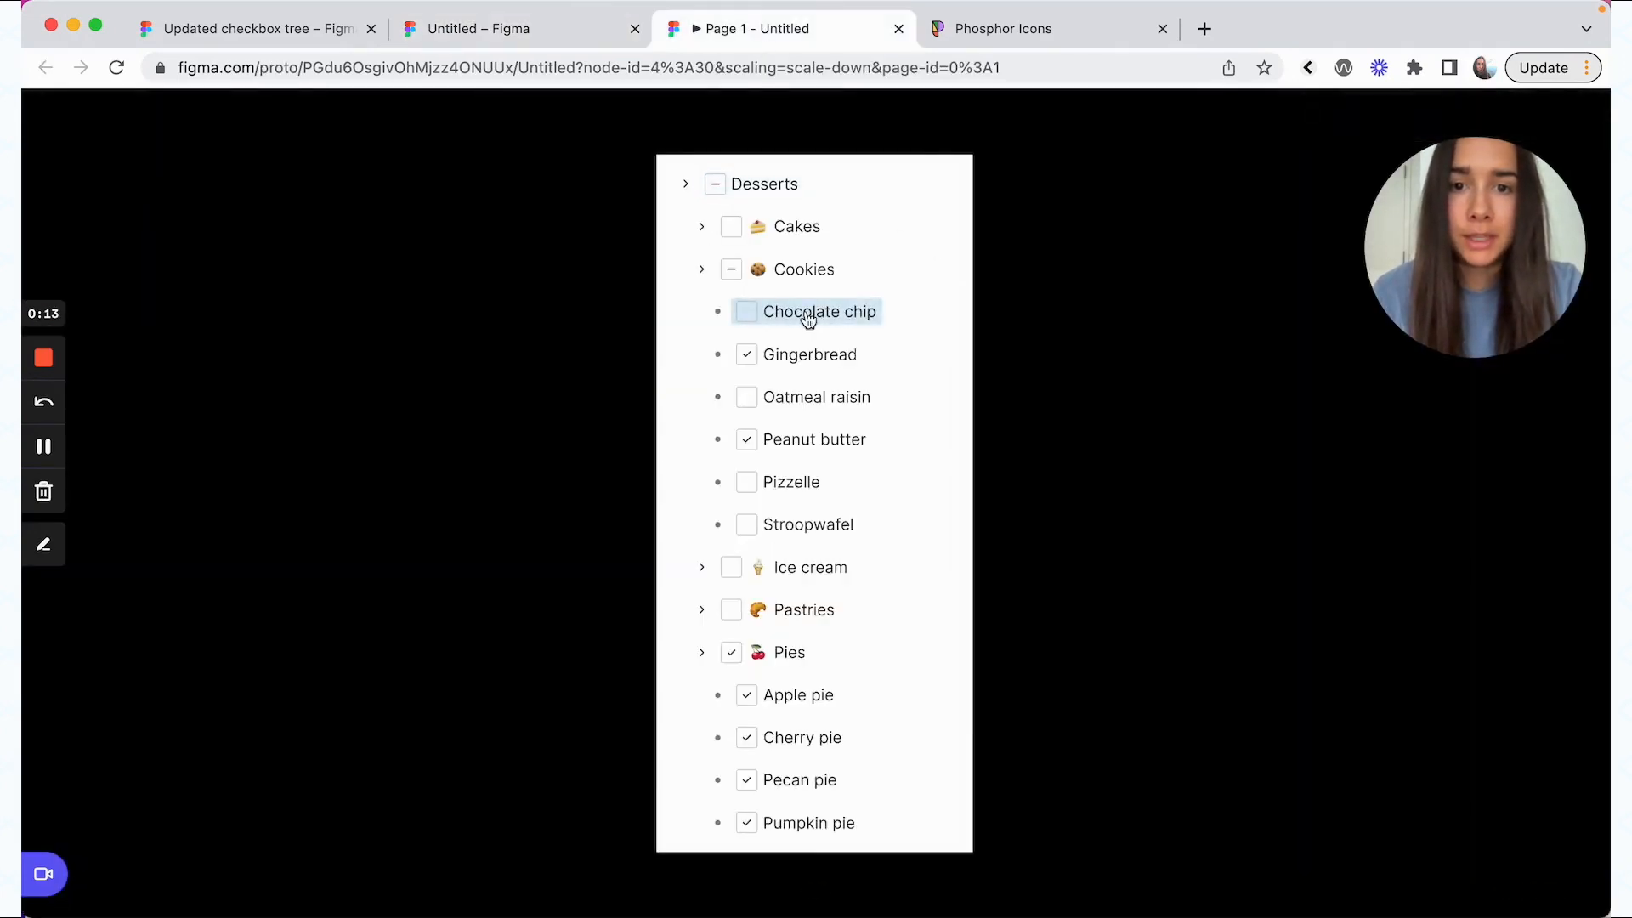
{"action": "left_click", "coordinate": [806, 355]}
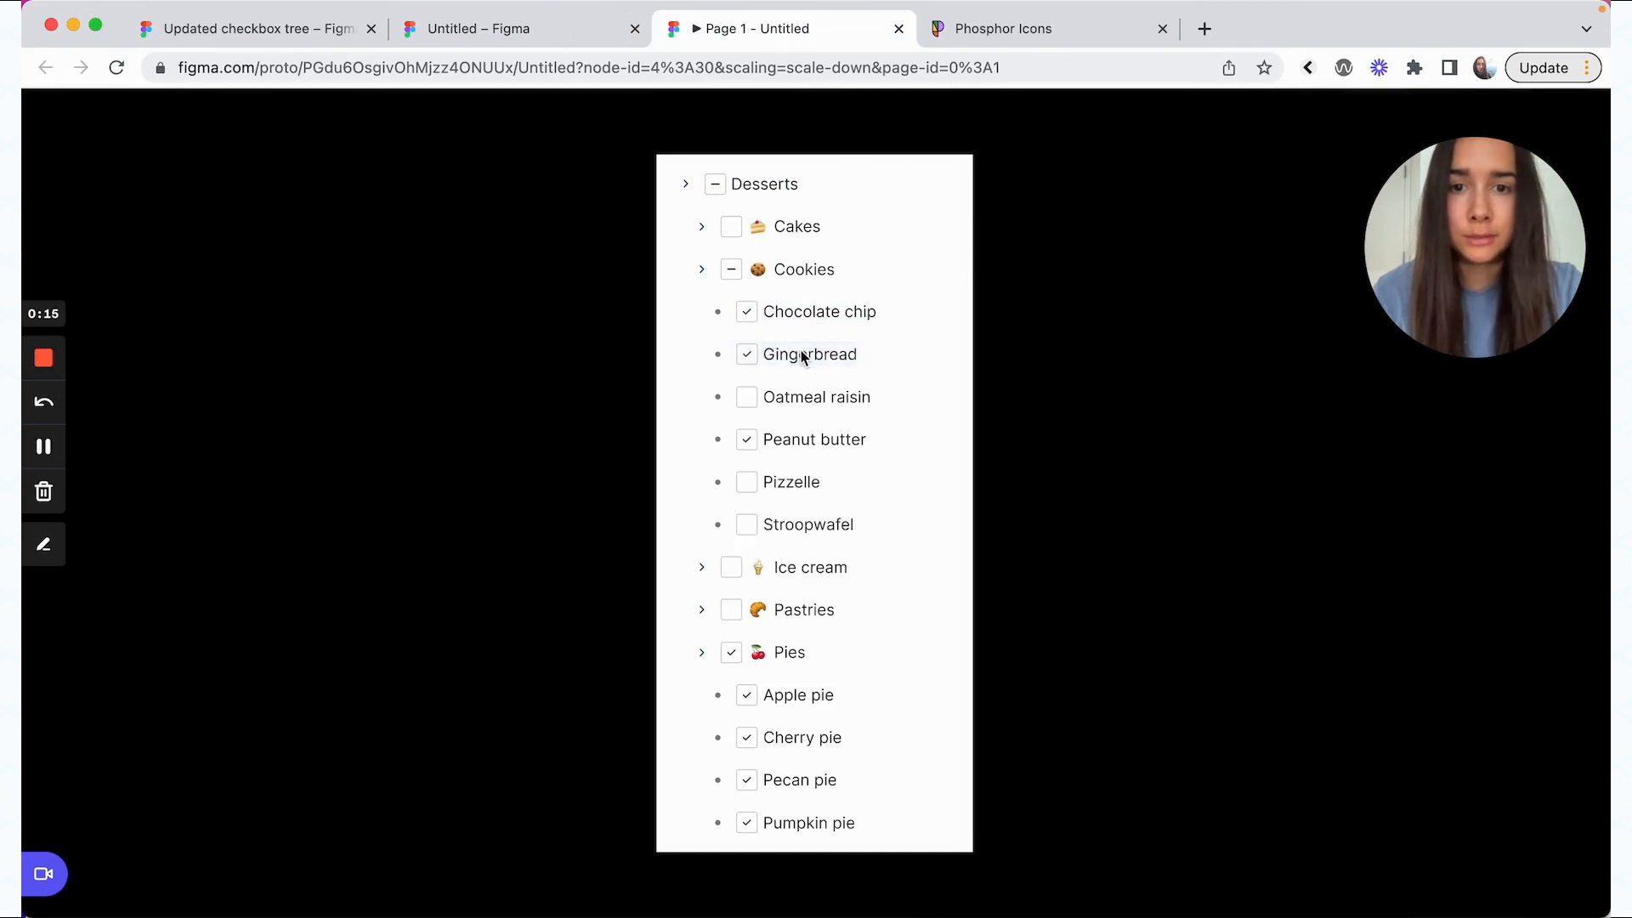
{"action": "left_click", "coordinate": [702, 272]}
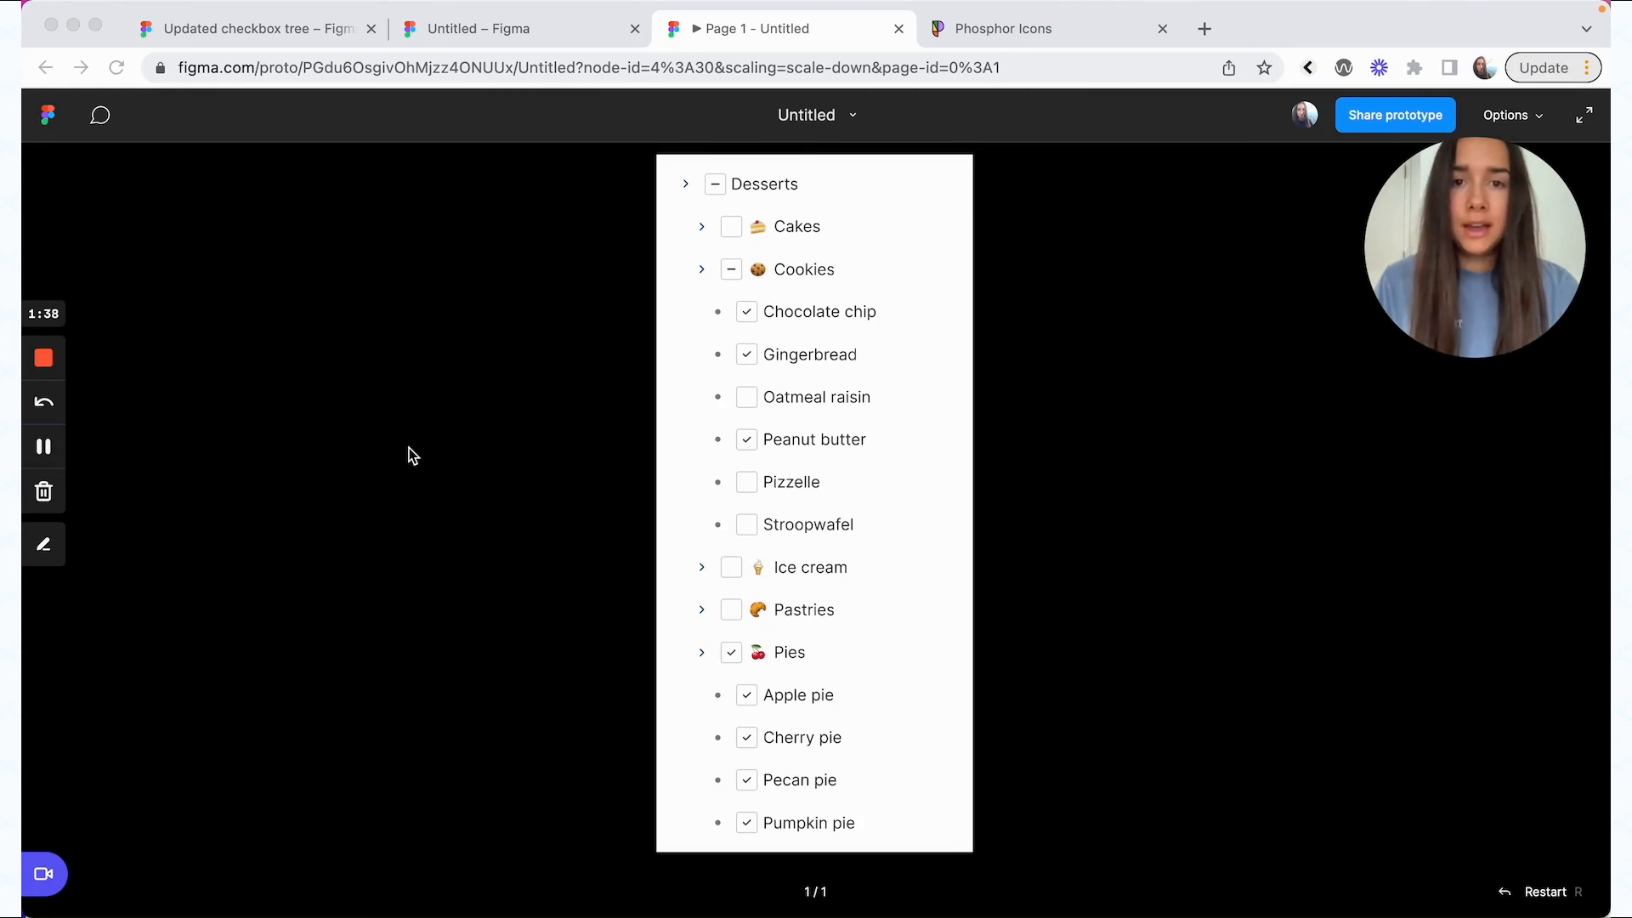
- Return to the design file and examine the item component set's default and highlighted variants across all indentation levels
{"action": "left_click", "coordinate": [449, 42]}
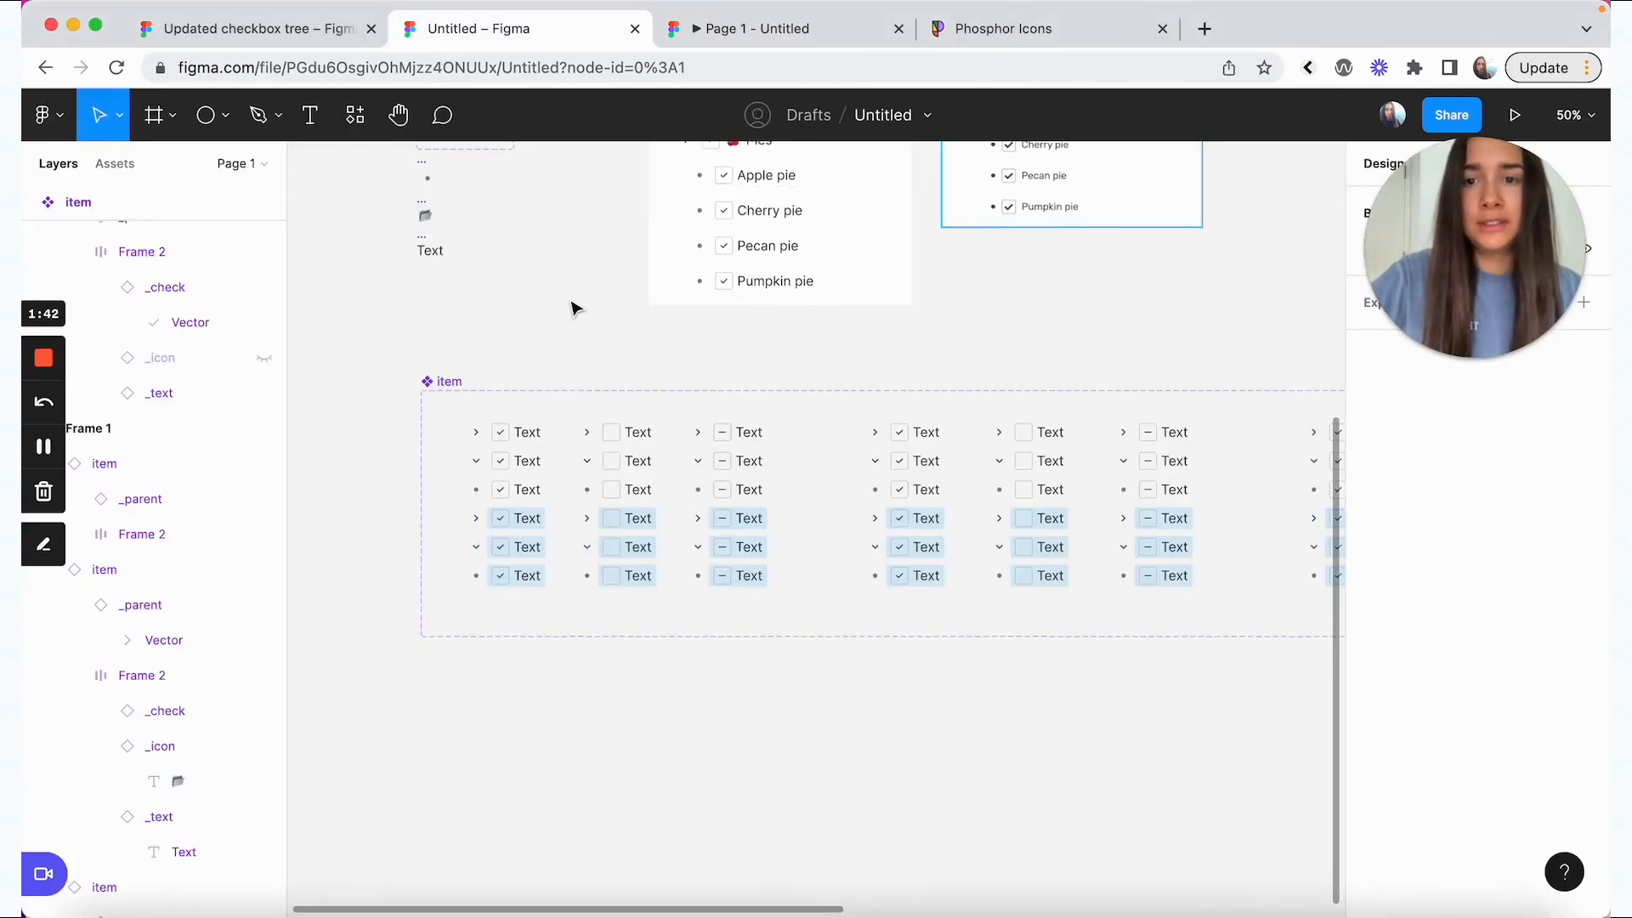
{"action": "scroll", "coordinate": [575, 307], "scroll_direction": "down", "scroll_amount": 1}
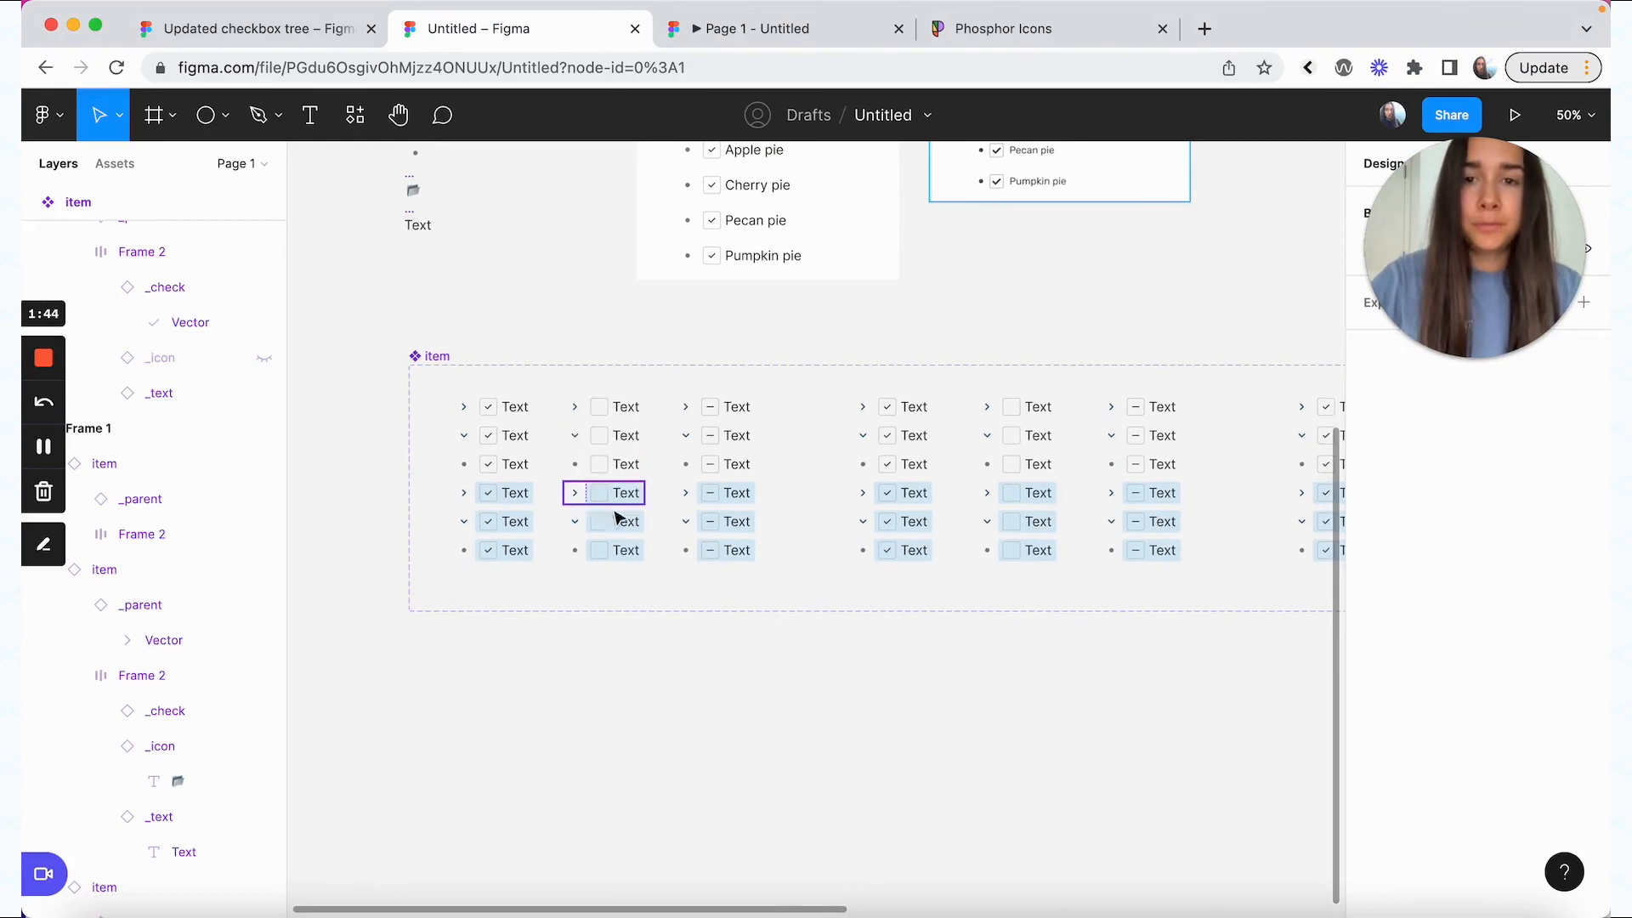
{"action": "scroll", "coordinate": [787, 557], "scroll_direction": "right", "scroll_amount": 10}
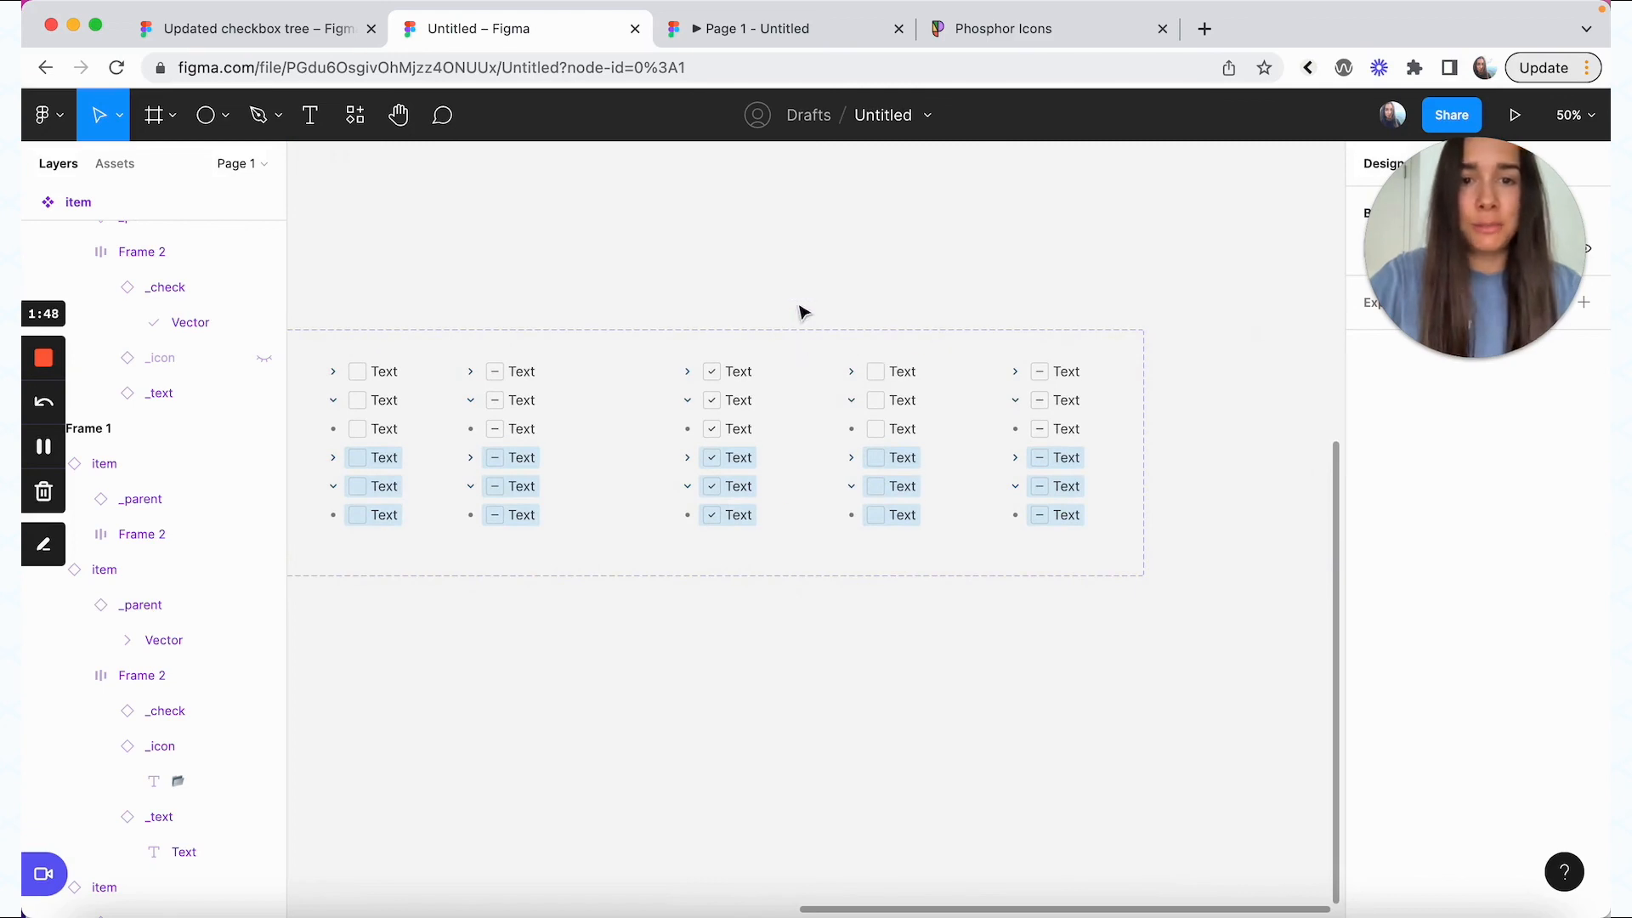
{"action": "scroll", "coordinate": [802, 314], "scroll_direction": "down", "scroll_amount": 1}
{"action": "scroll", "coordinate": [802, 314], "scroll_direction": "right", "scroll_amount": 1}
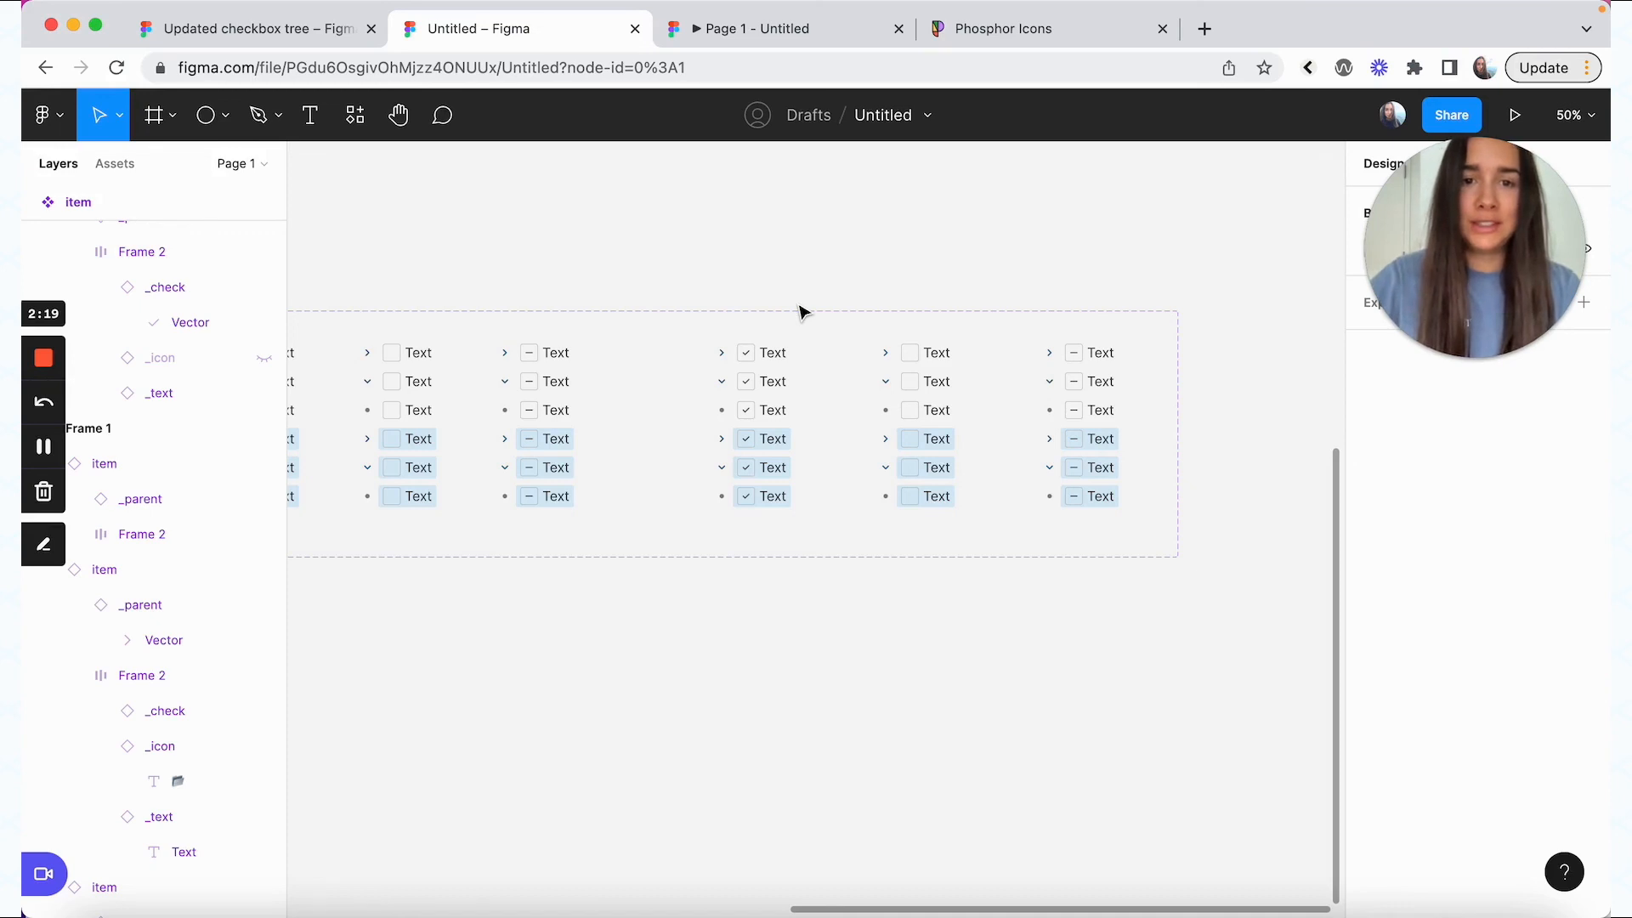
{"action": "scroll", "coordinate": [803, 313], "scroll_direction": "left", "scroll_amount": 10}
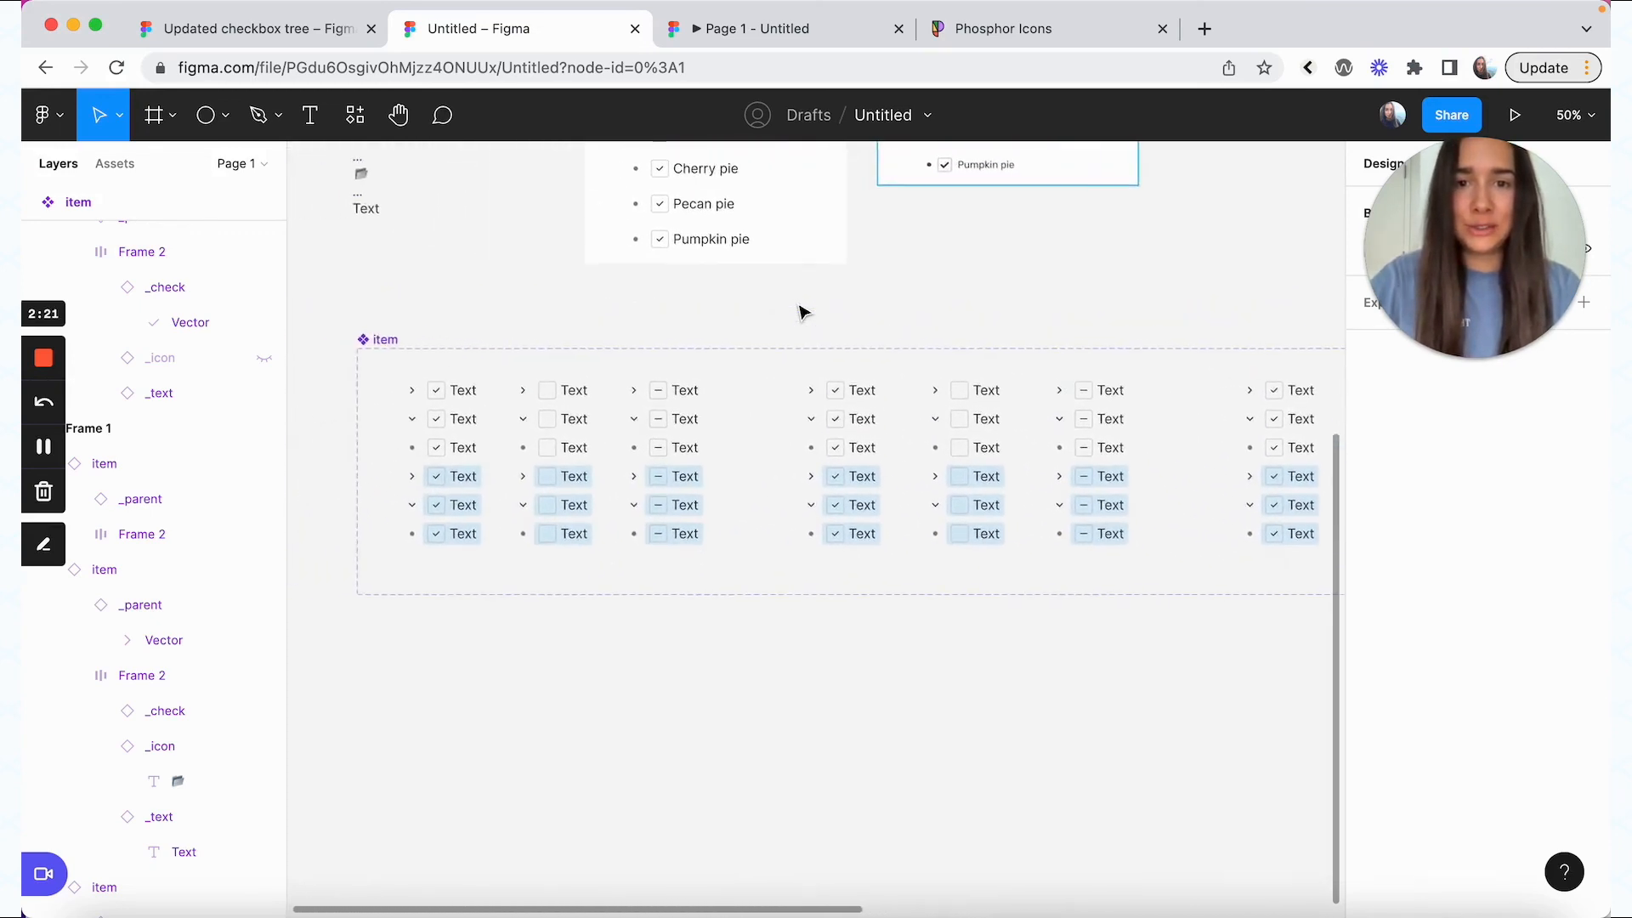
{"action": "scroll", "coordinate": [803, 313], "scroll_direction": "left", "scroll_amount": 2}
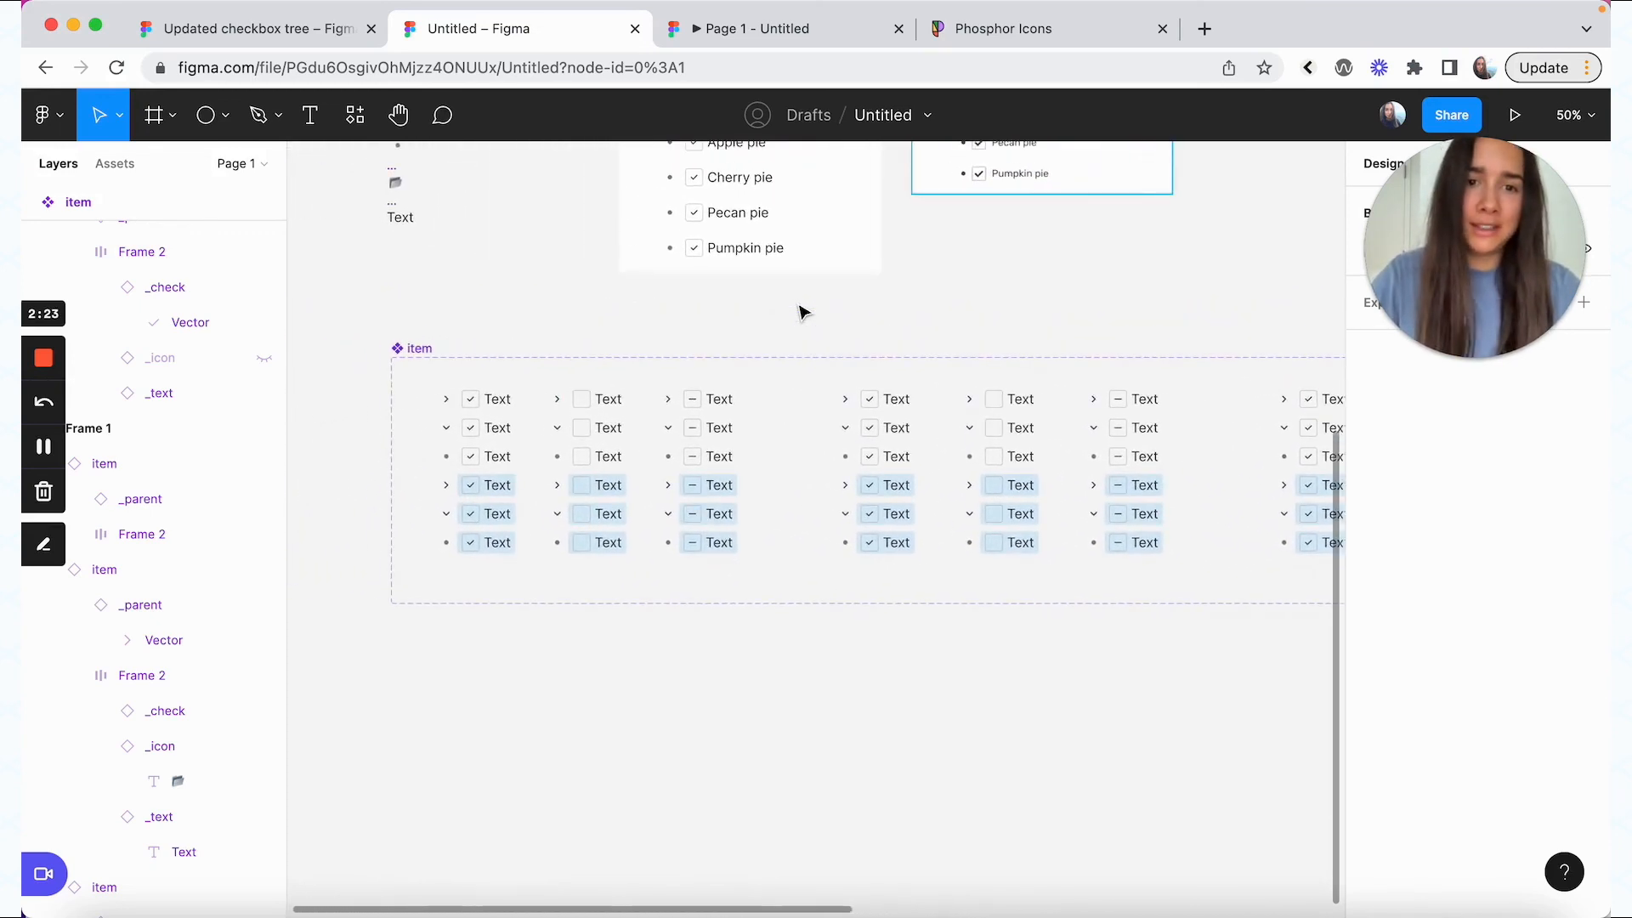